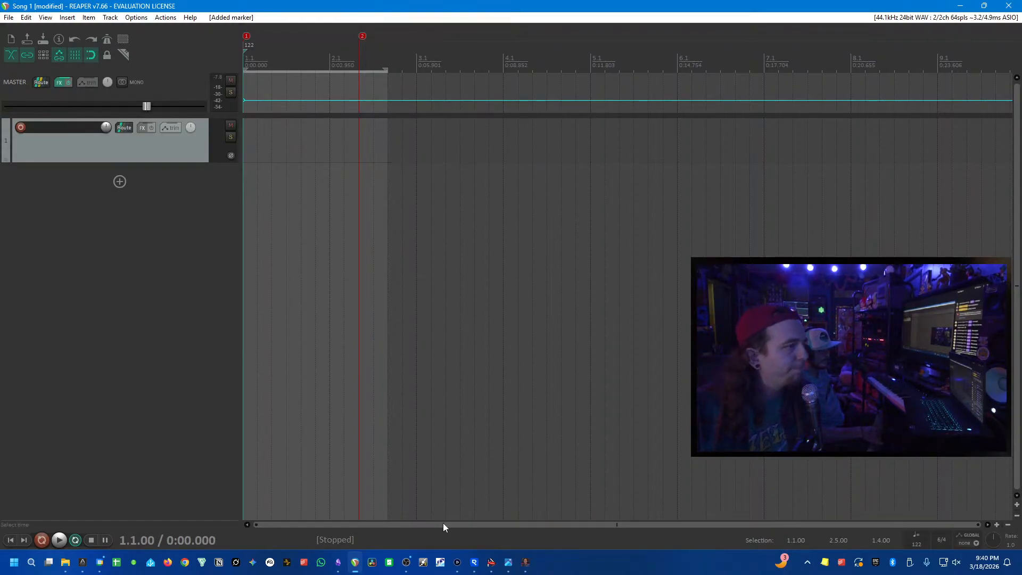
- Switch to Axe-Edit and position its window over the REAPER arrange area
{"action": "left_click", "coordinate": [423, 562]}
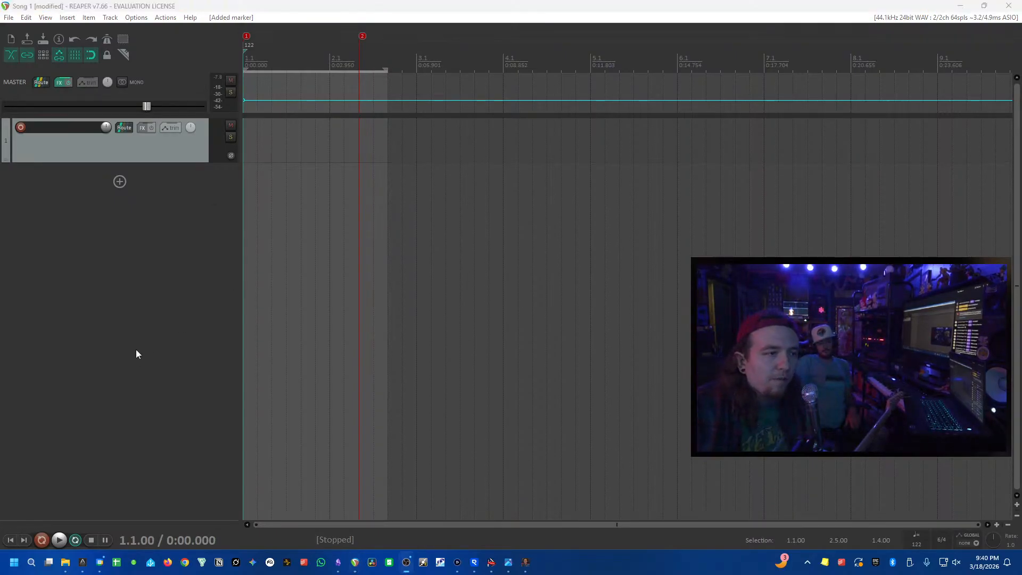
{"action": "left_click", "coordinate": [26, 136]}
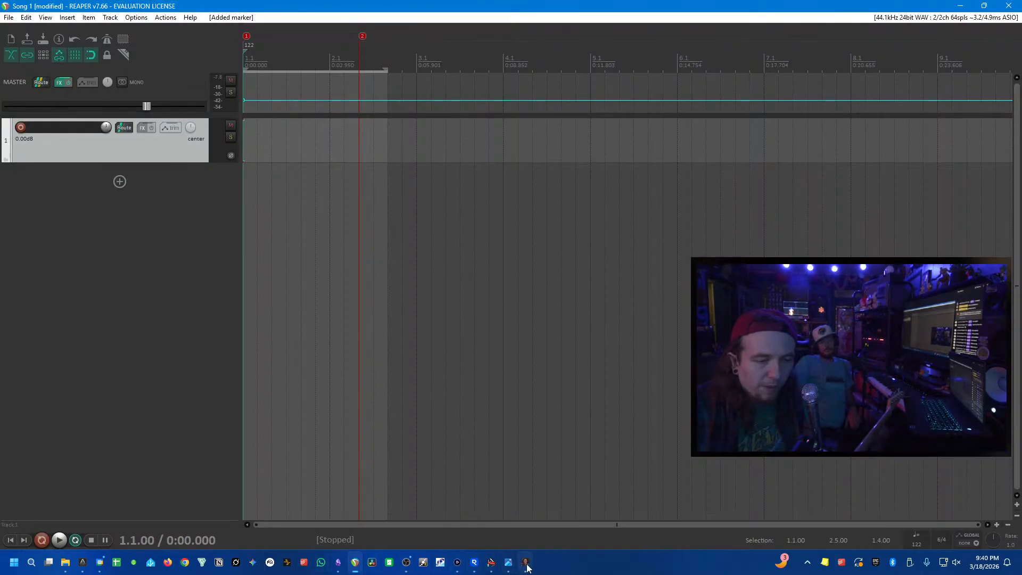
{"action": "left_click", "coordinate": [423, 562]}
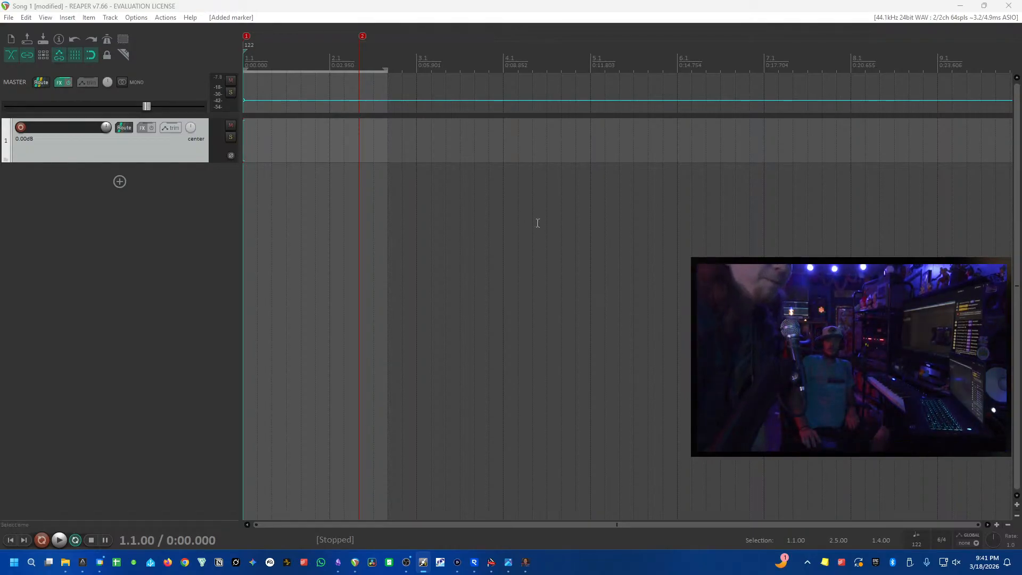
{"action": "left_click_drag", "start_coordinate": [548, 0], "coordinate": [535, 140]}
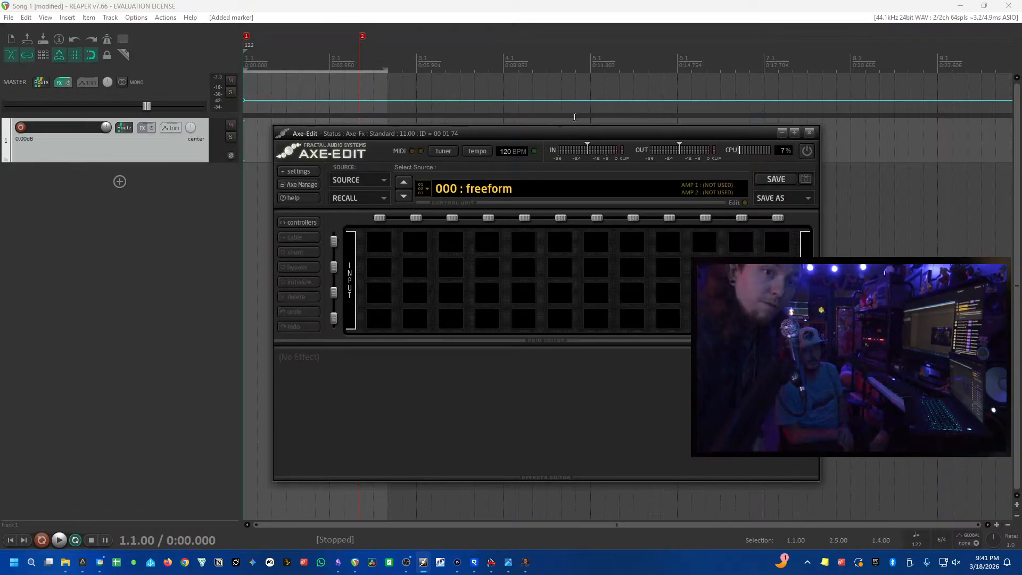
{"action": "left_click_drag", "start_coordinate": [604, 132], "coordinate": [419, 159]}
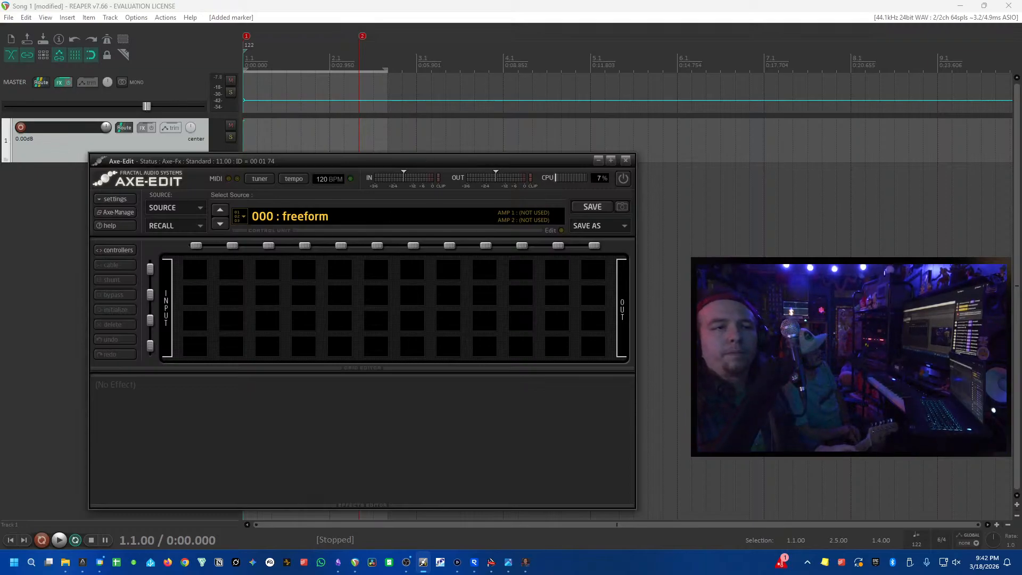
- Turn on the Axe-Edit tuner for tuning the guitar
{"action": "key", "text": "alt+Tab"}
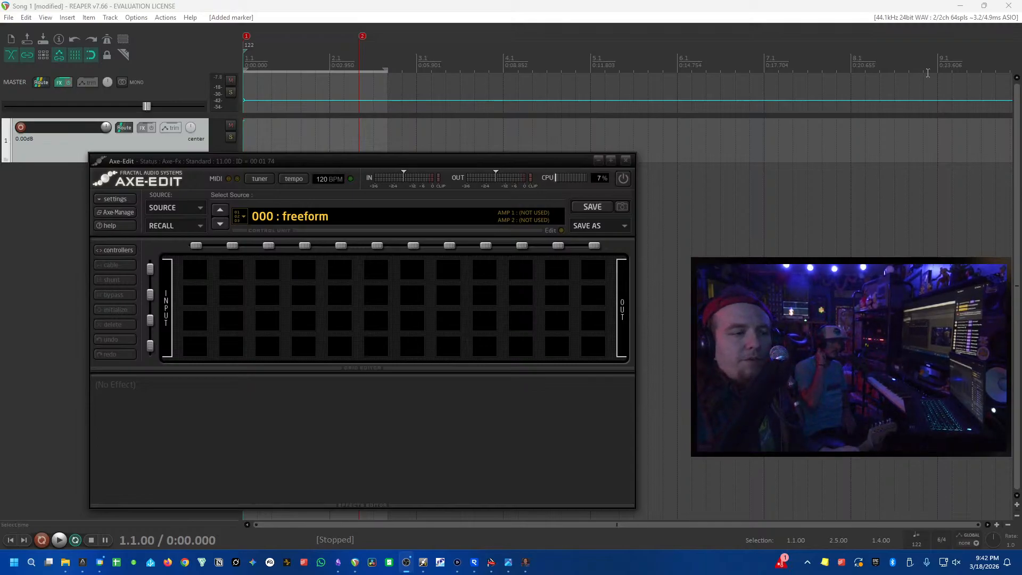
{"action": "left_click", "coordinate": [260, 177]}
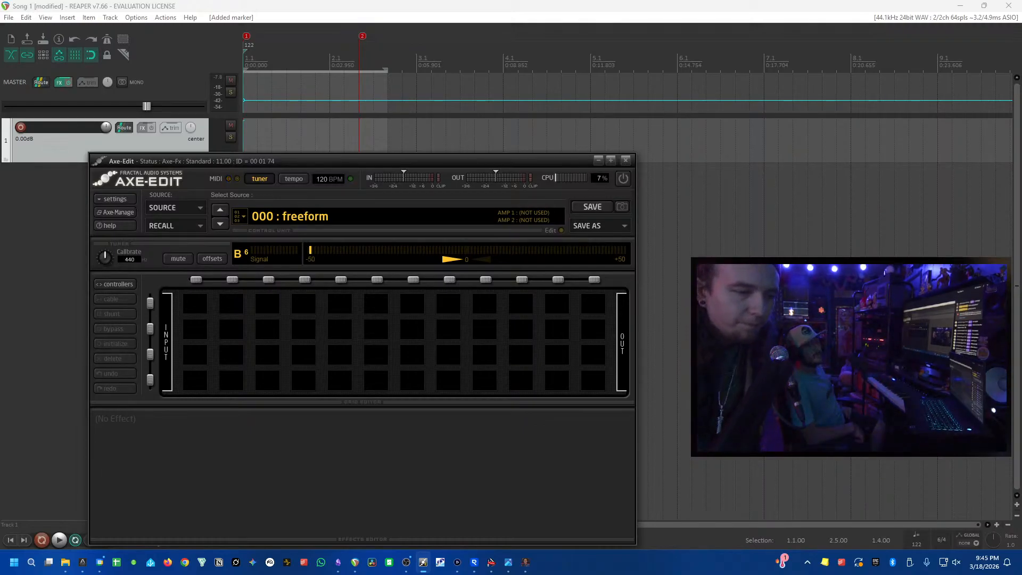
{"action": "left_click", "coordinate": [83, 562]}
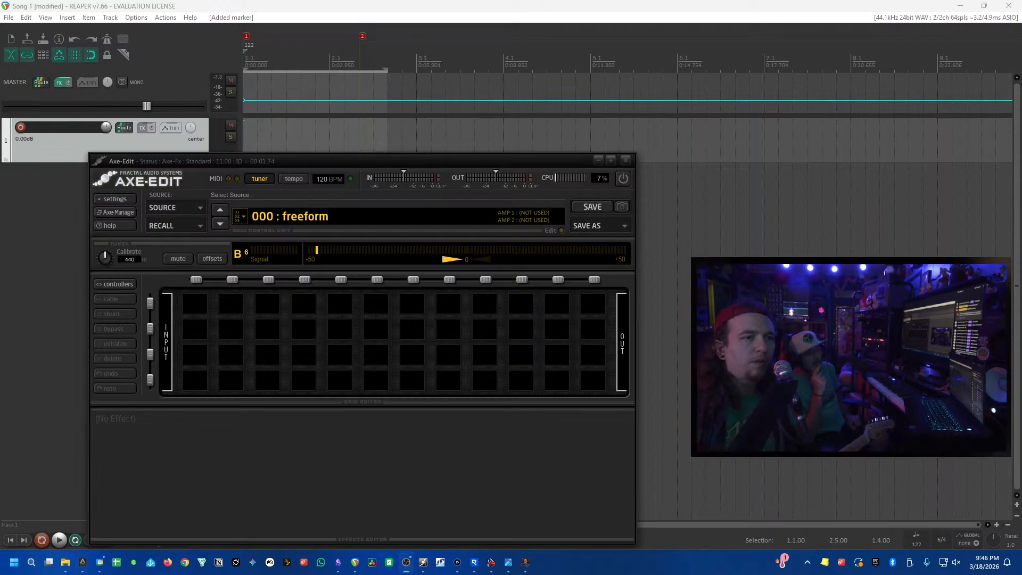
- Try to choose a different preset from the preset display without a source selected
{"action": "left_click", "coordinate": [239, 216]}
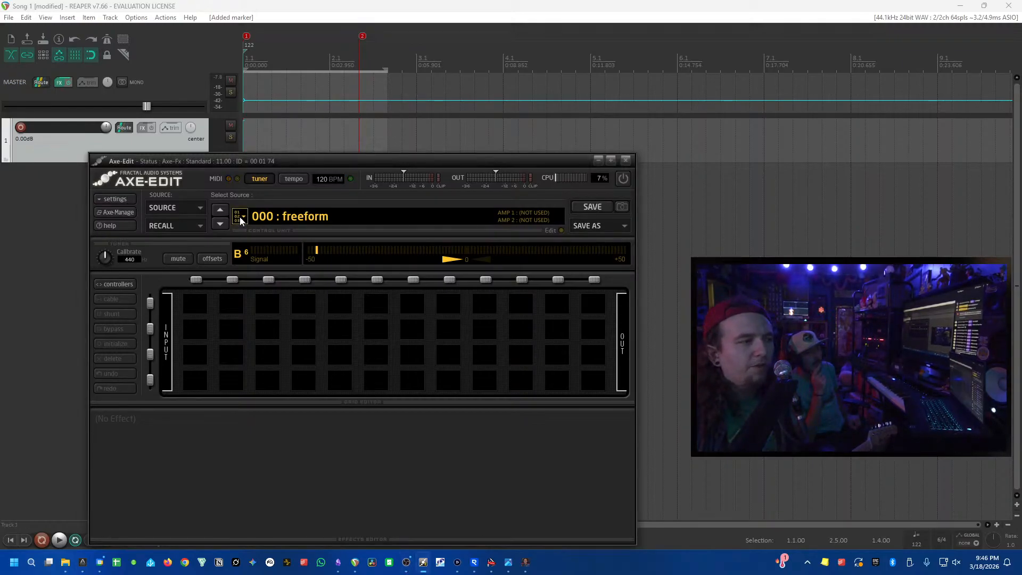
{"action": "double_click", "coordinate": [251, 219]}
{"action": "key", "text": "Return"}
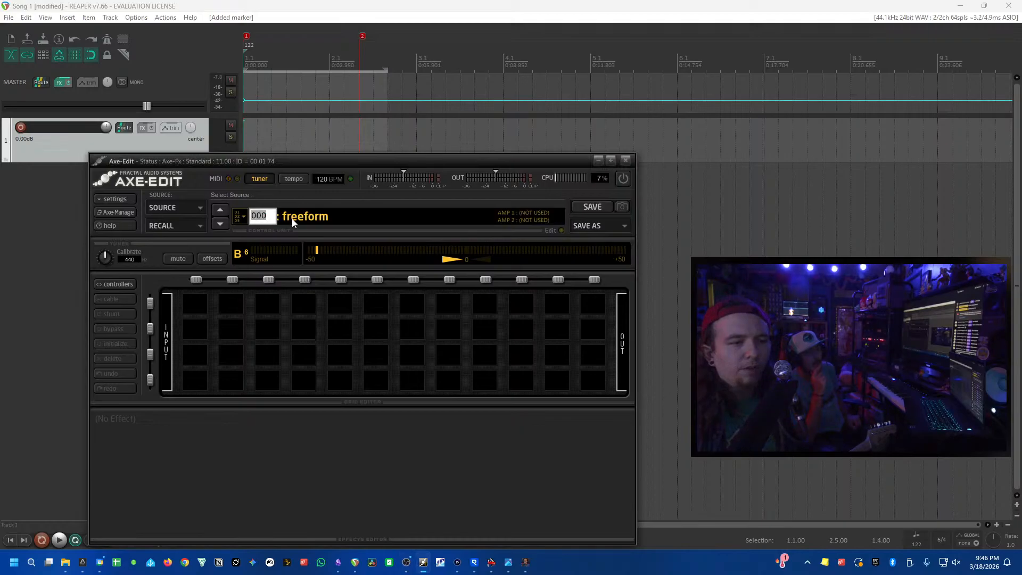
{"action": "left_click", "coordinate": [220, 210]}
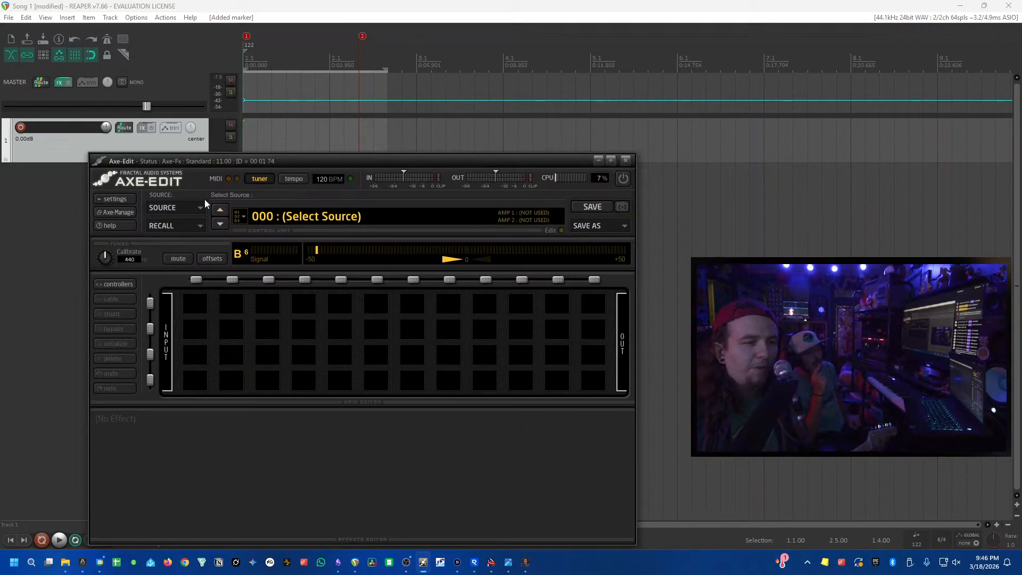
{"action": "left_click", "coordinate": [242, 222]}
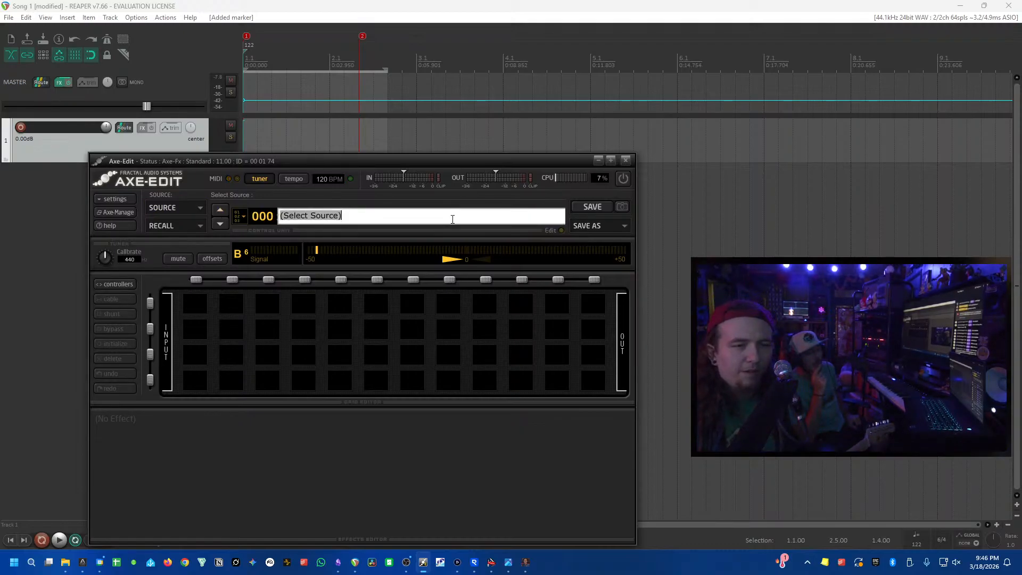
{"action": "left_click", "coordinate": [369, 202]}
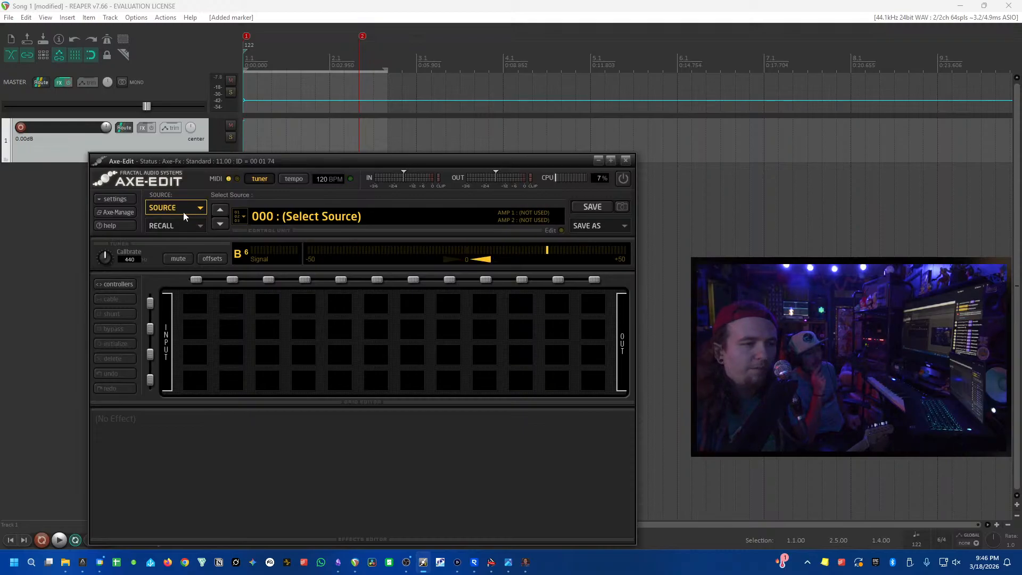
- Check the available MIDI input devices in the Audio / MIDI settings
{"action": "left_click", "coordinate": [124, 199]}
{"action": "left_click", "coordinate": [135, 210]}
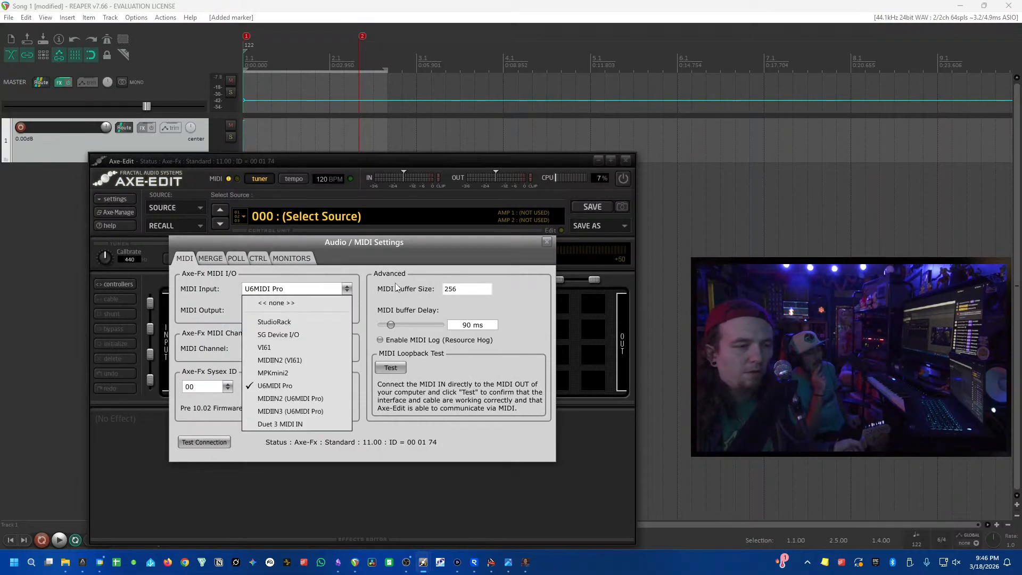
{"action": "left_click", "coordinate": [547, 242]}
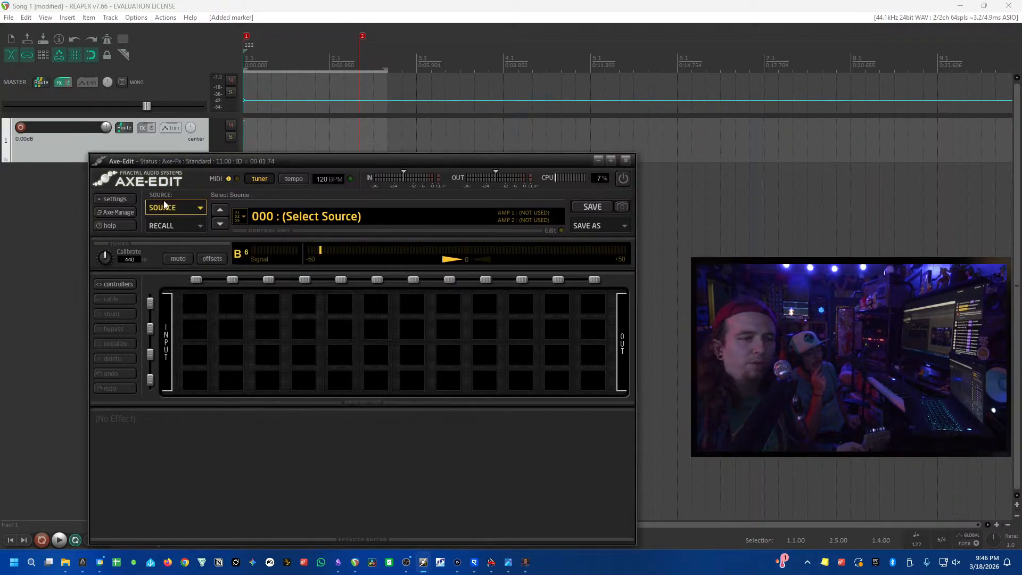
- Set the preset source to Axe-Fx and step through presets up to A002 and back to A000
{"action": "left_click", "coordinate": [183, 211]}
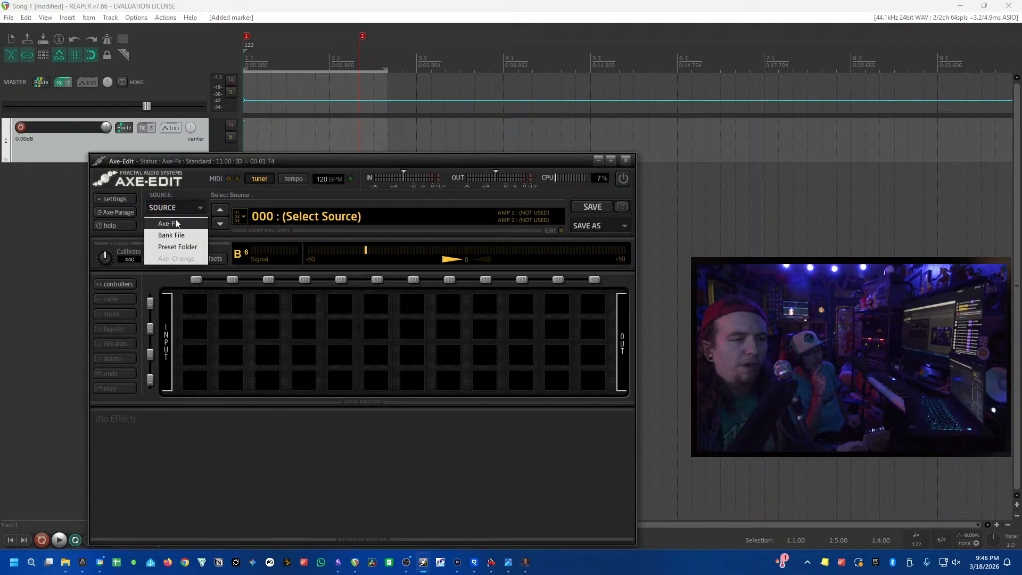
{"action": "left_click", "coordinate": [177, 223]}
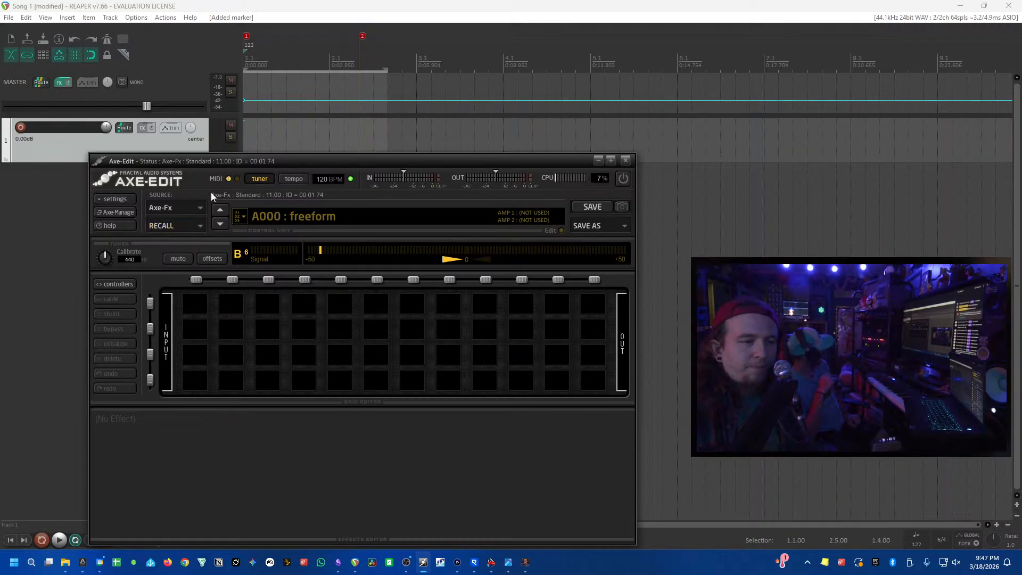
{"action": "left_click", "coordinate": [220, 209]}
{"action": "left_click", "coordinate": [219, 209]}
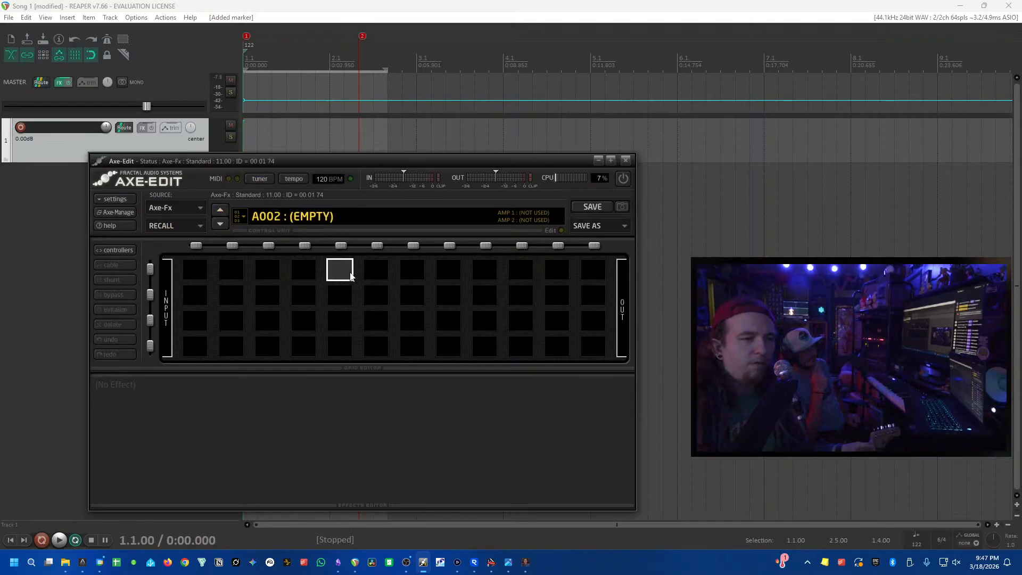
{"action": "left_click", "coordinate": [217, 227]}
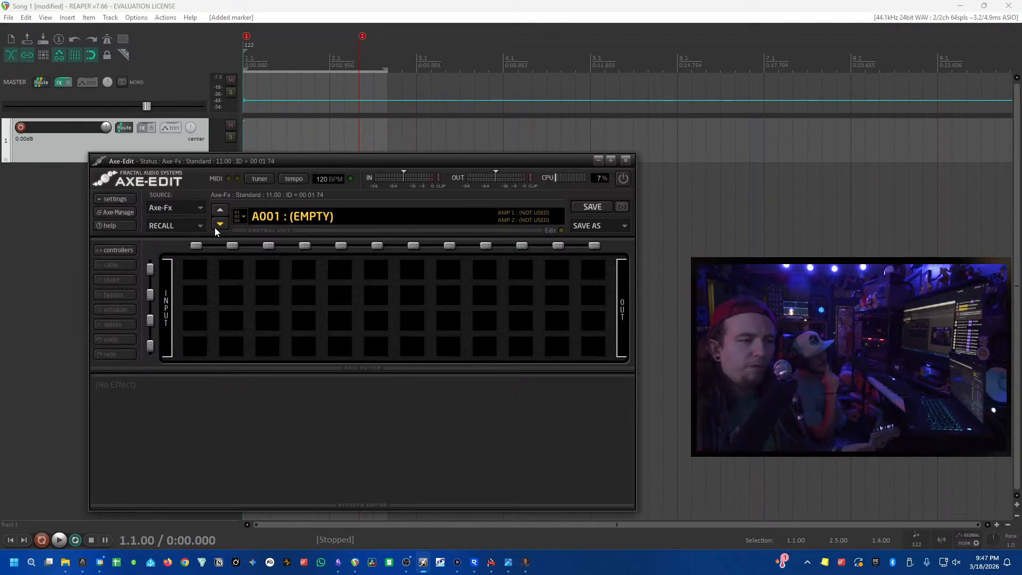
{"action": "left_click", "coordinate": [215, 228]}
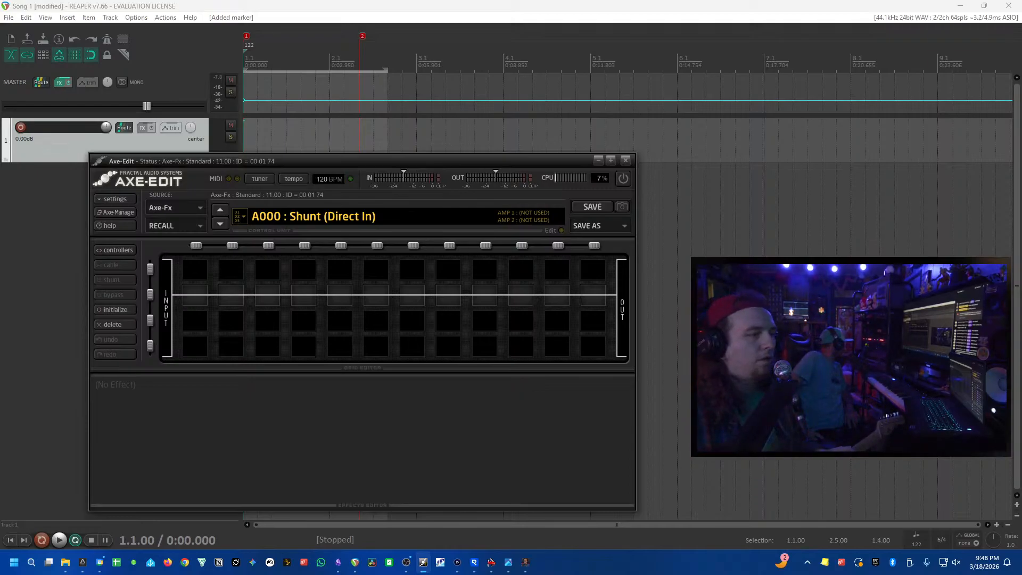
{"action": "left_click", "coordinate": [49, 144]}
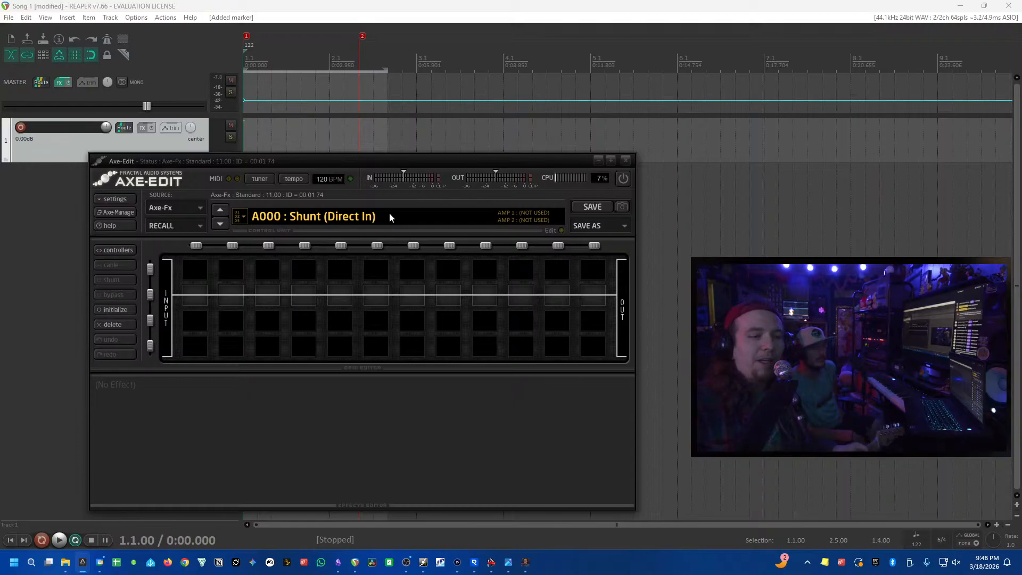
{"action": "left_click_drag", "start_coordinate": [0, 7], "coordinate": [239, 0]}
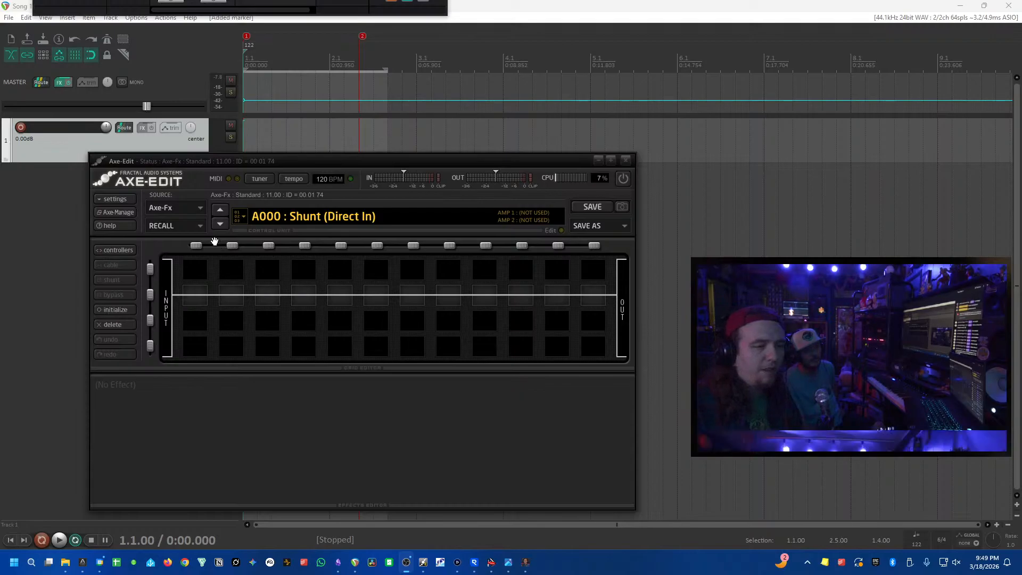
- Insert an Amp 1 block in the fourth slot of the shunted second row
{"action": "left_click", "coordinate": [311, 303]}
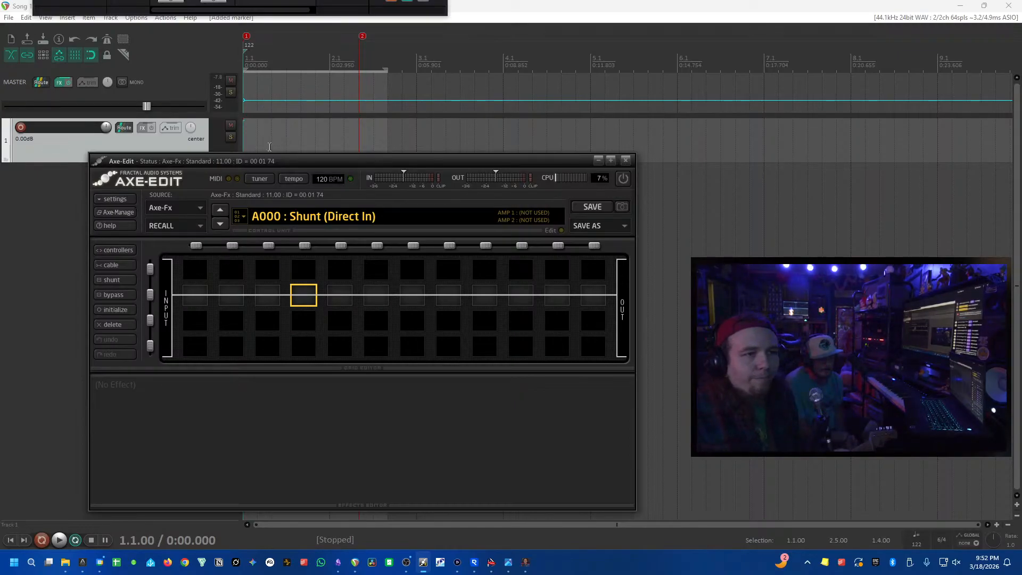
{"action": "left_click_drag", "start_coordinate": [242, 289], "coordinate": [306, 296]}
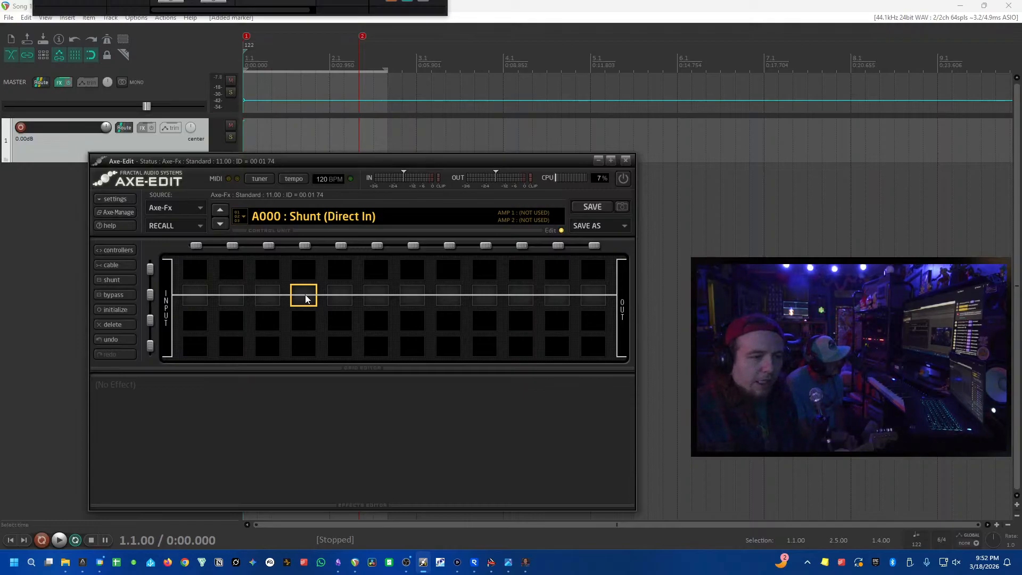
{"action": "right_click", "coordinate": [307, 299]}
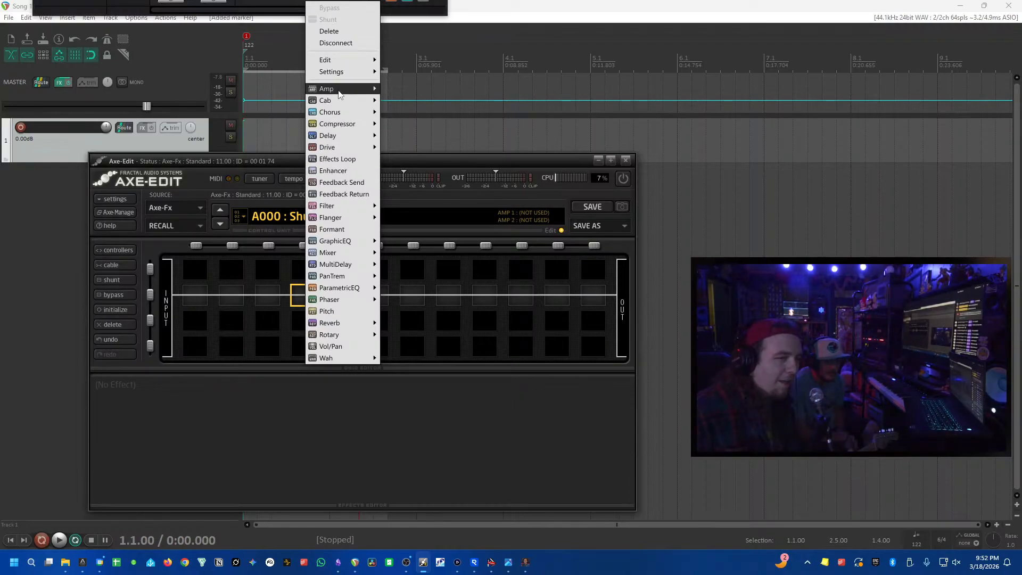
{"action": "mouse_move", "coordinate": [337, 104]}
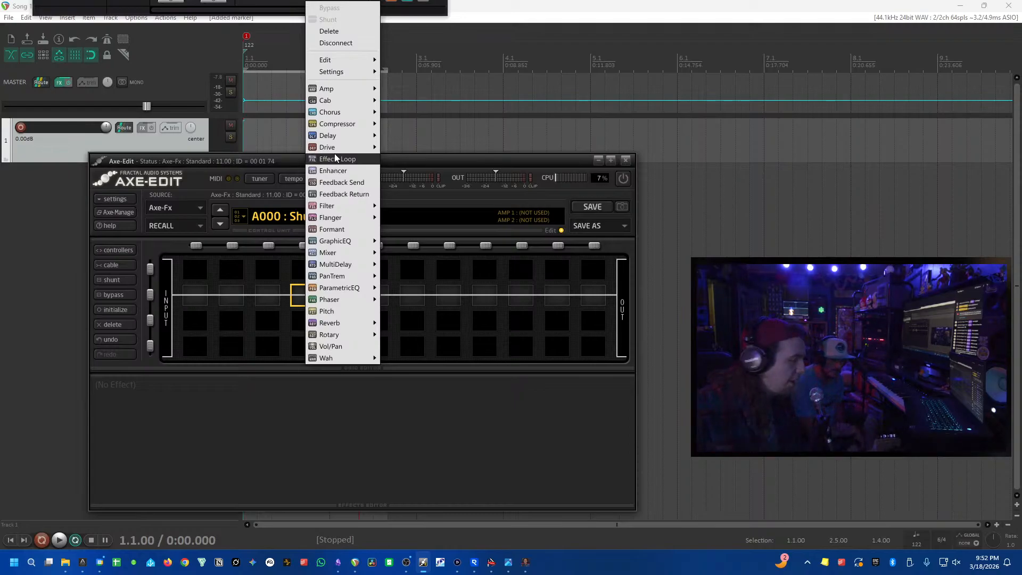
{"action": "mouse_move", "coordinate": [366, 130]}
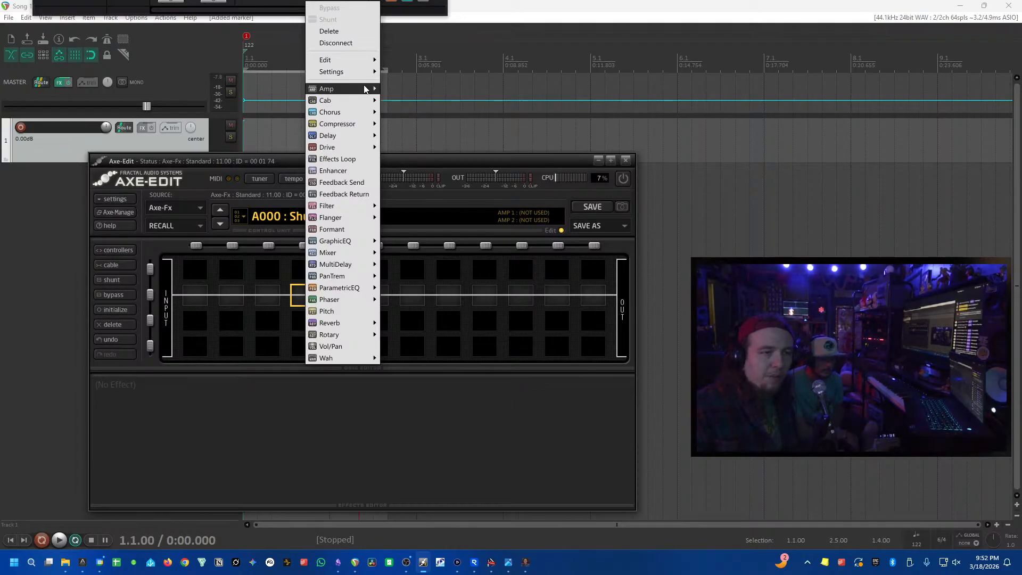
{"action": "mouse_move", "coordinate": [366, 89]}
{"action": "left_click", "coordinate": [400, 89]}
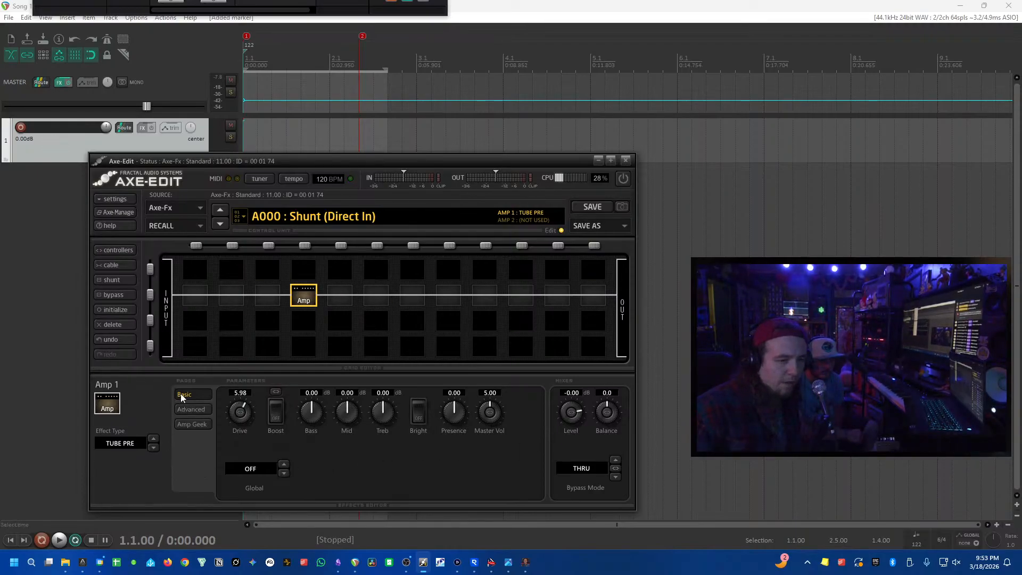
- Try the Amp 1 Global setting, return it to OFF, and review the Advanced parameters
{"action": "left_click", "coordinate": [284, 465]}
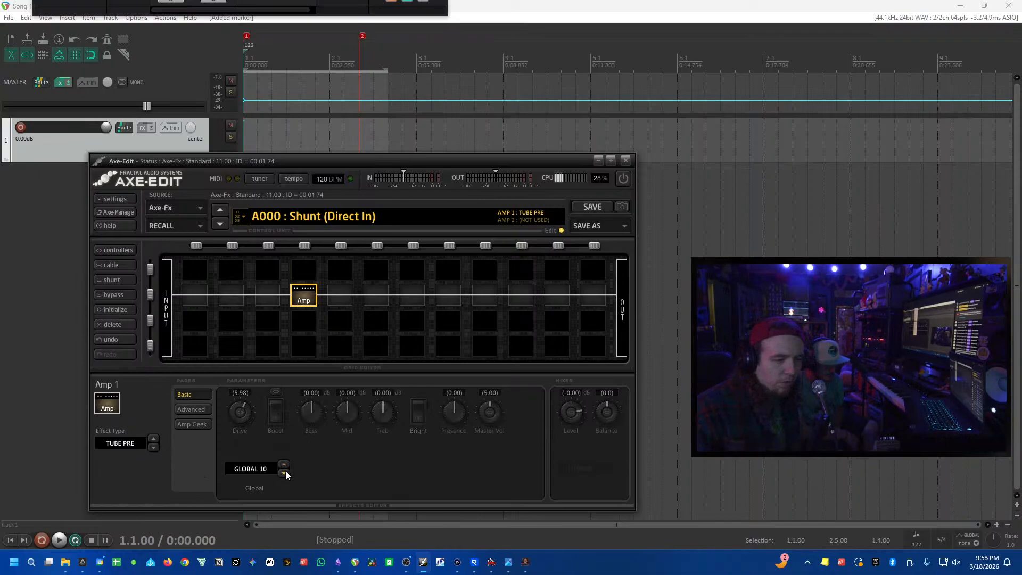
{"action": "left_click", "coordinate": [285, 473]}
{"action": "left_click", "coordinate": [201, 411]}
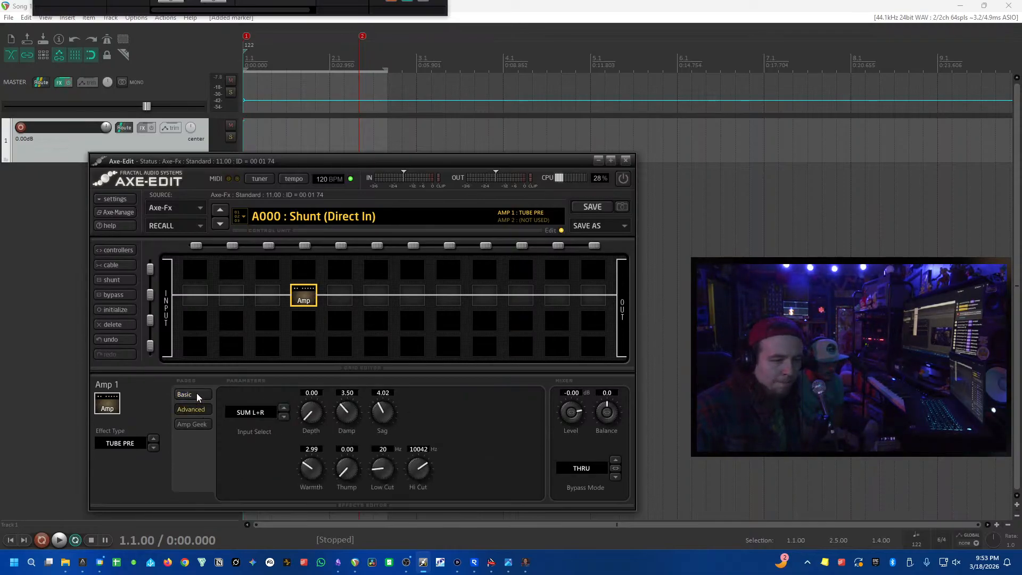
{"action": "left_click", "coordinate": [197, 394]}
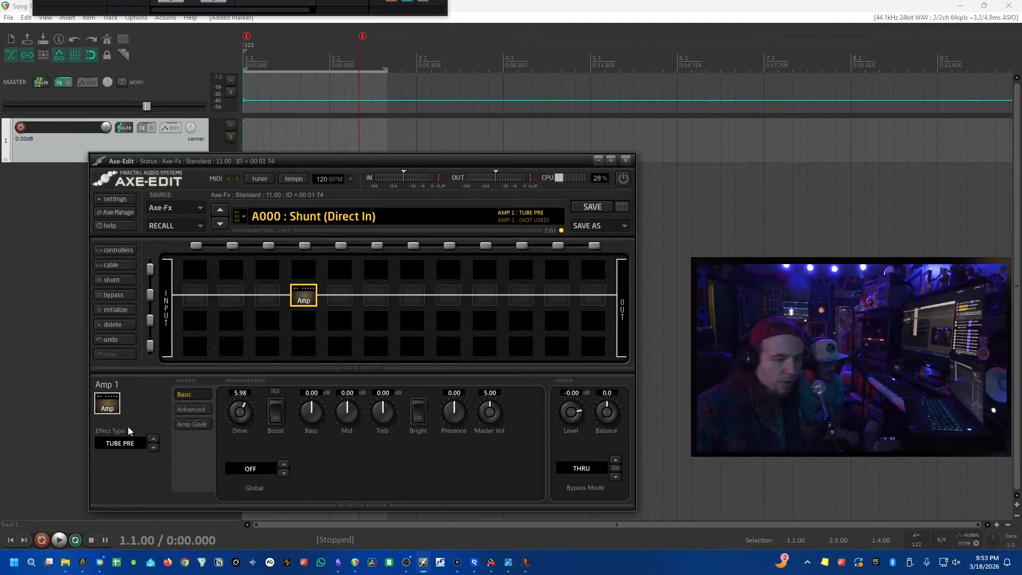
- Maximize the Axe-Edit window and change Amp 1's effect type to 59 BASSGUY
{"action": "left_click", "coordinate": [612, 160]}
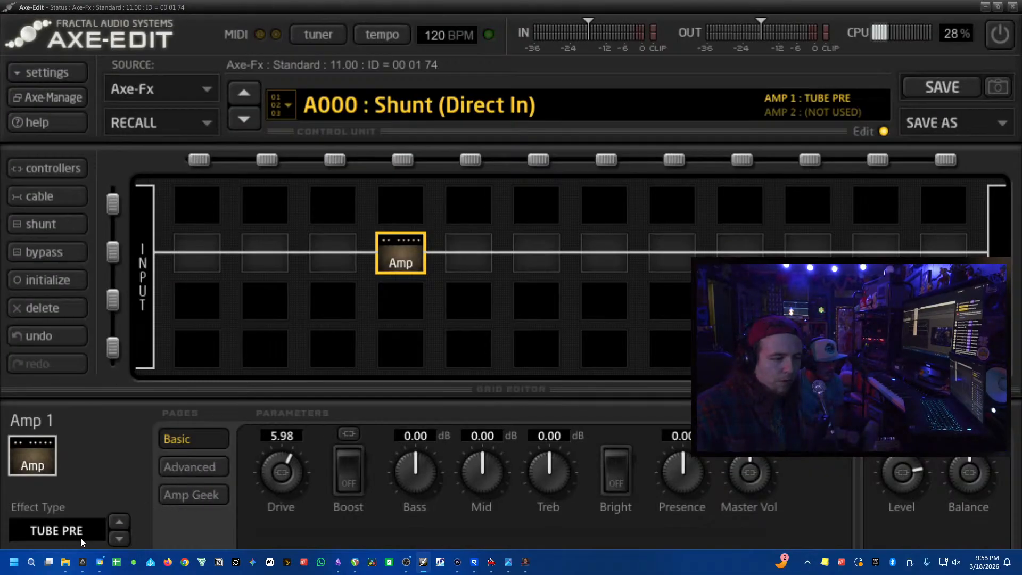
{"action": "left_click", "coordinate": [120, 522]}
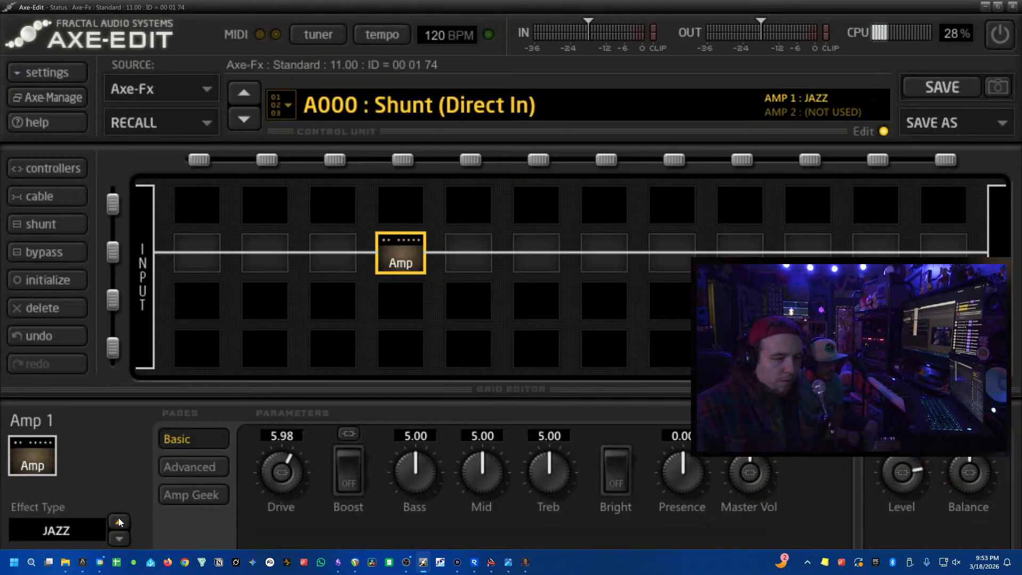
{"action": "left_click", "coordinate": [118, 539]}
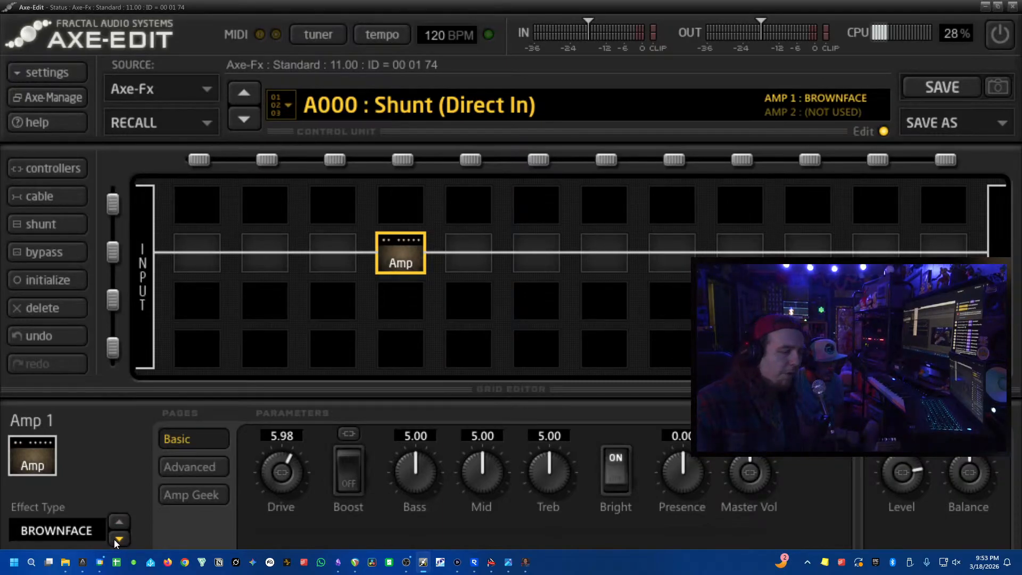
{"action": "left_click", "coordinate": [118, 539]}
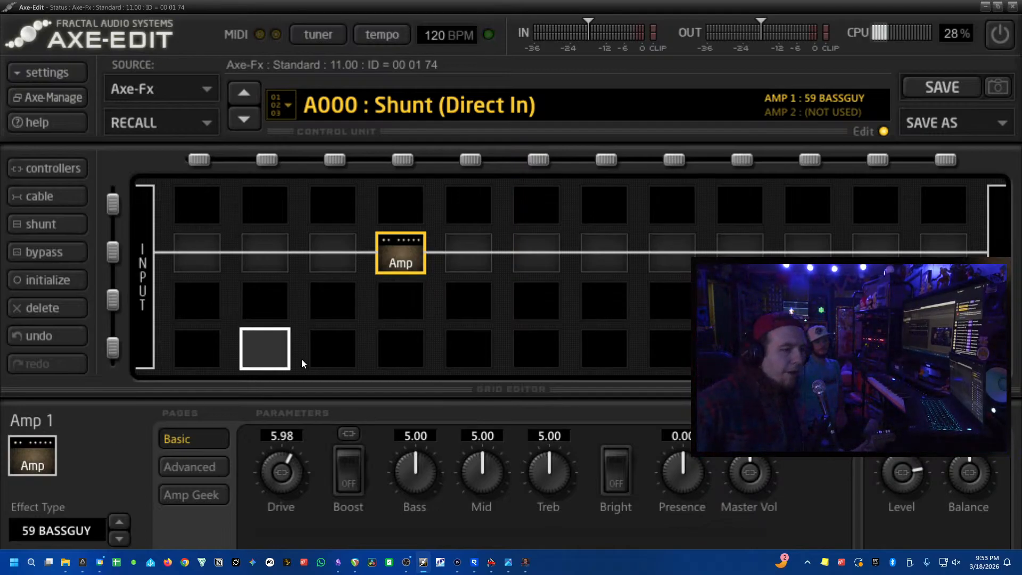
- Restore the Axe-Edit window to its smaller size, move it over the middle of the REAPER timeline, and bypass the Amp 1 block
{"action": "mouse_move", "coordinate": [417, 262]}
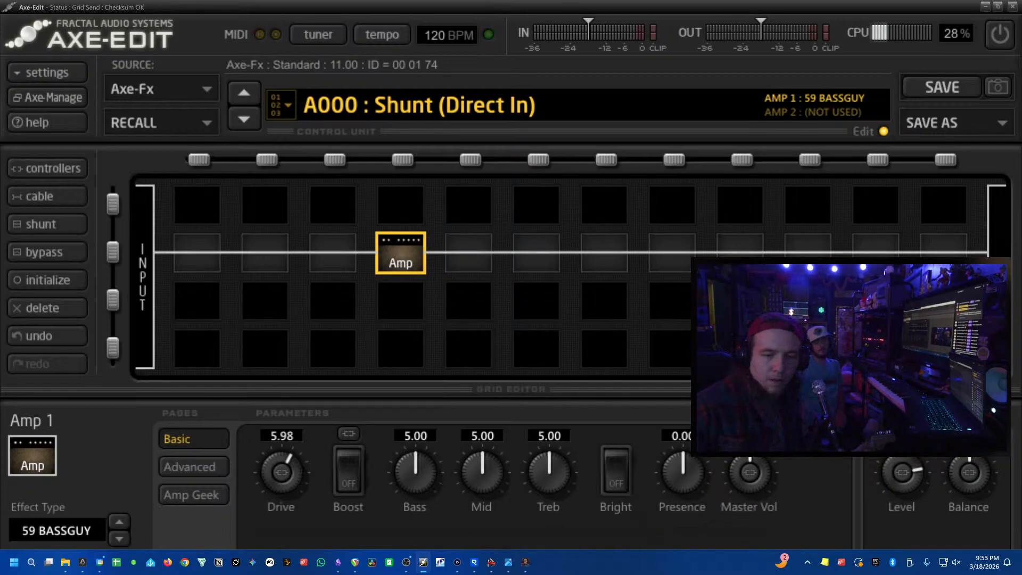
{"action": "double_click", "coordinate": [874, 8]}
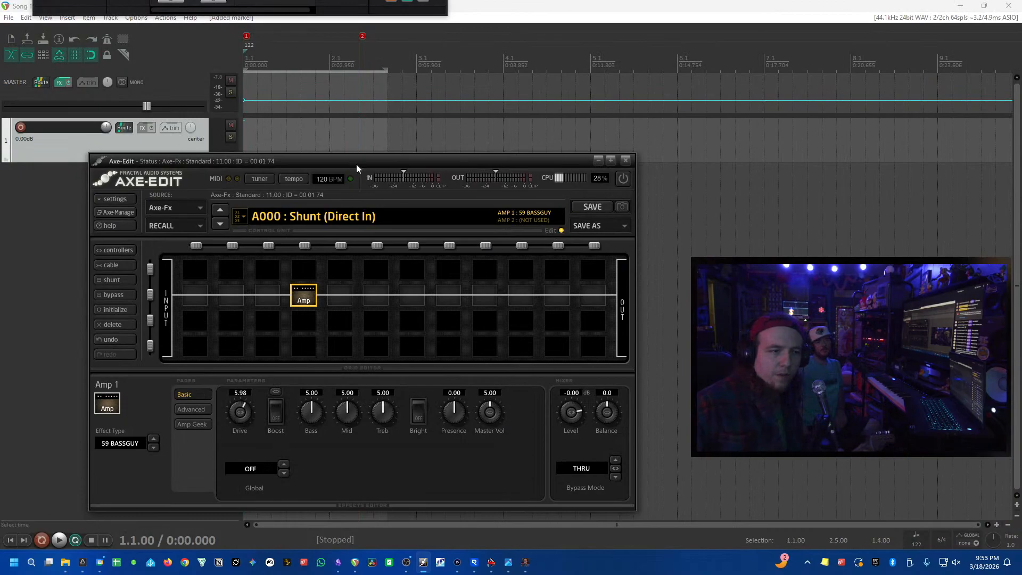
{"action": "left_click_drag", "start_coordinate": [356, 164], "coordinate": [526, 132]}
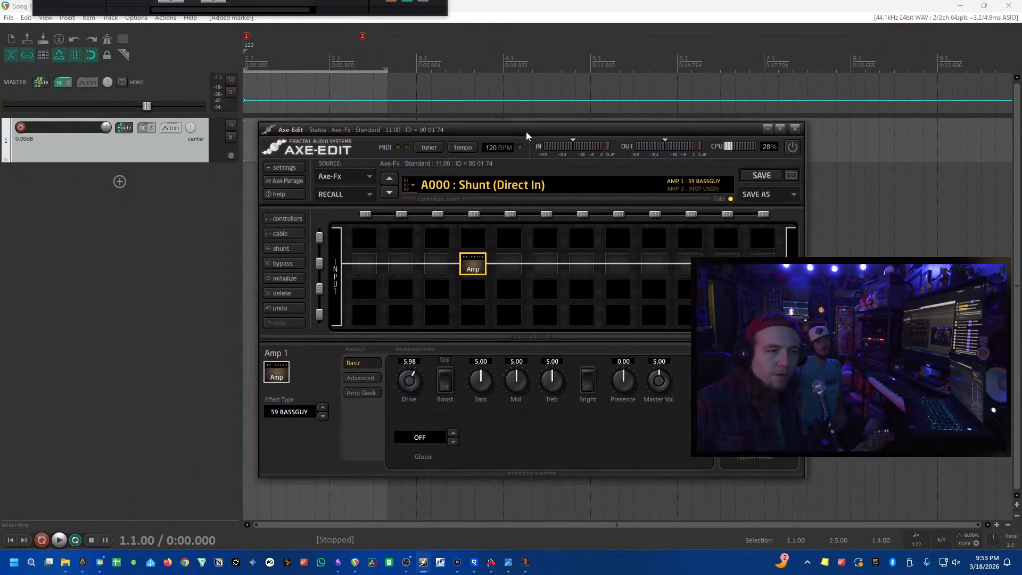
{"action": "right_click", "coordinate": [473, 263]}
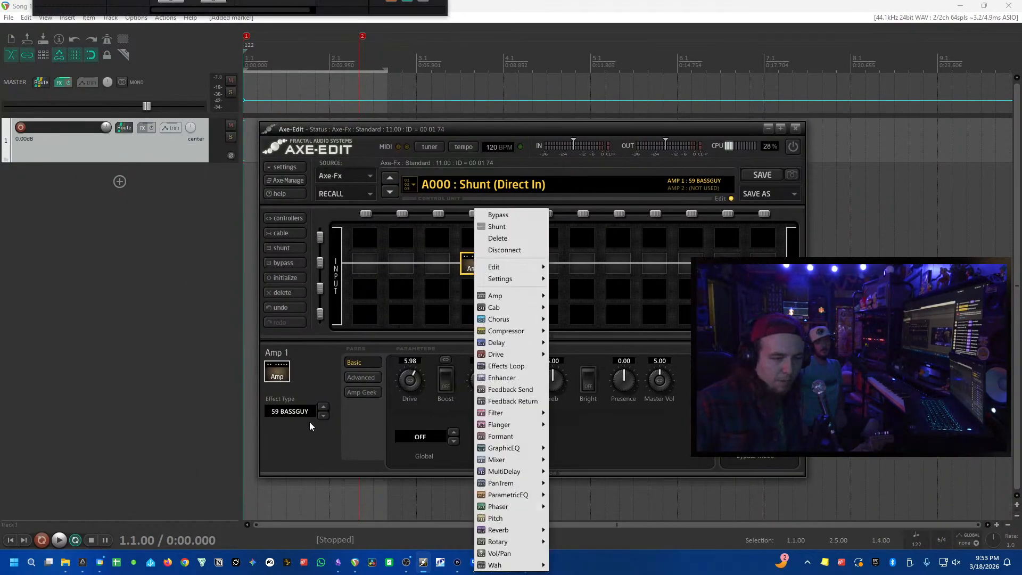
{"action": "left_click", "coordinate": [534, 213]}
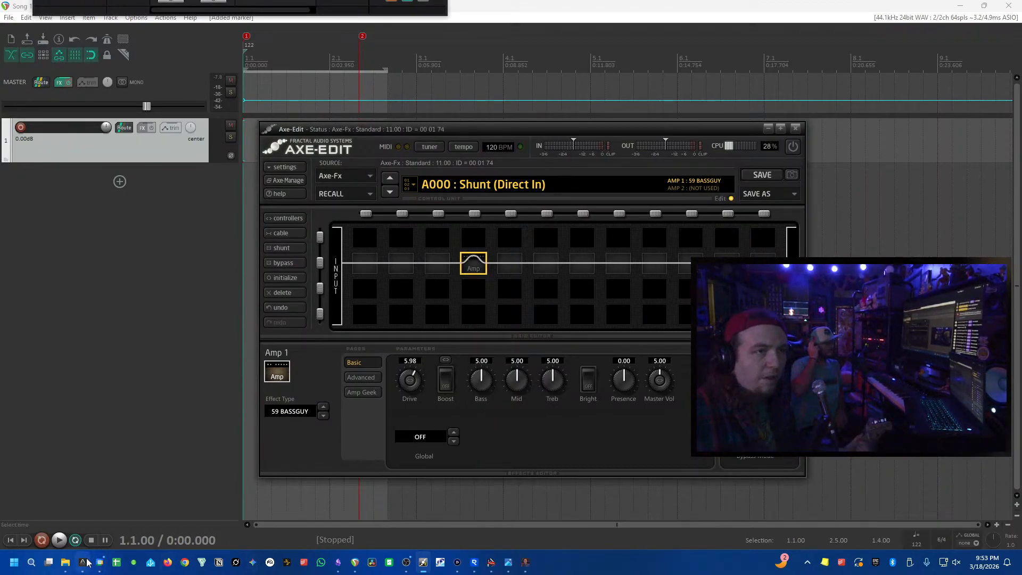
- Switch to the Apogee audio interface control window
{"action": "mouse_move", "coordinate": [87, 562]}
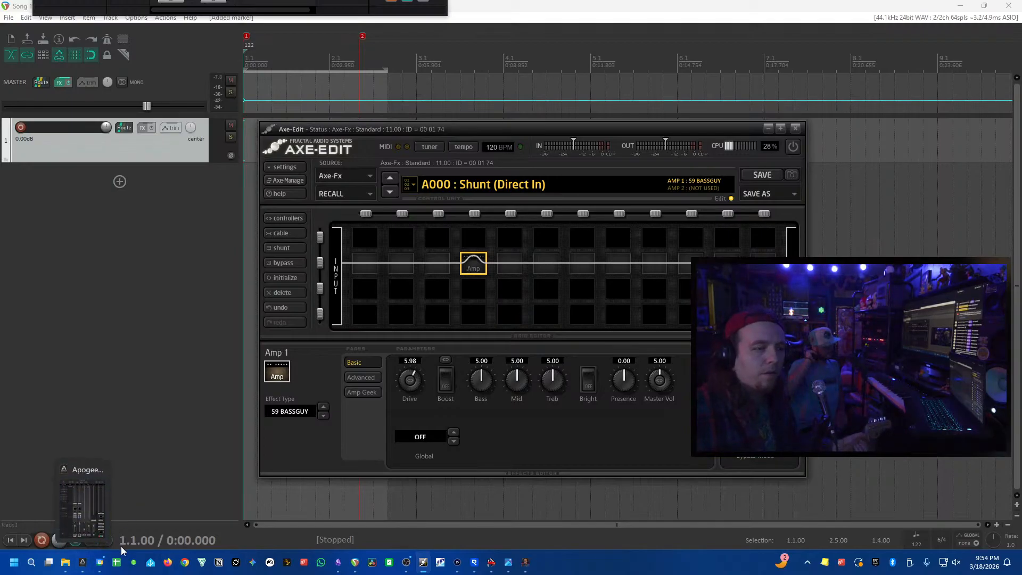
{"action": "left_click", "coordinate": [87, 561]}
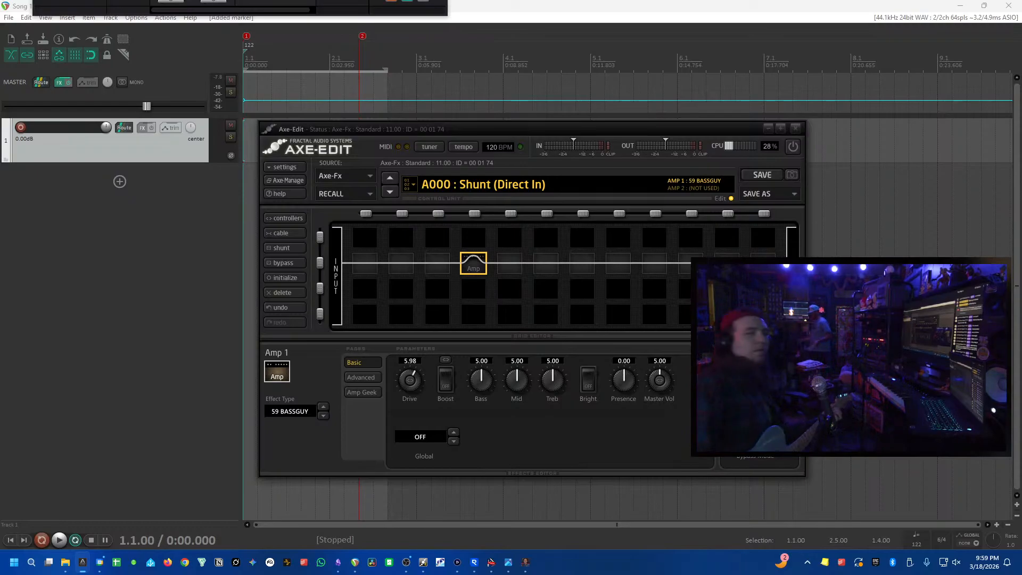
- Return to preset A000 Shunt (Direct In) and insert an Amp 1 block in the fourth slot of the second row
{"action": "left_click", "coordinate": [390, 194]}
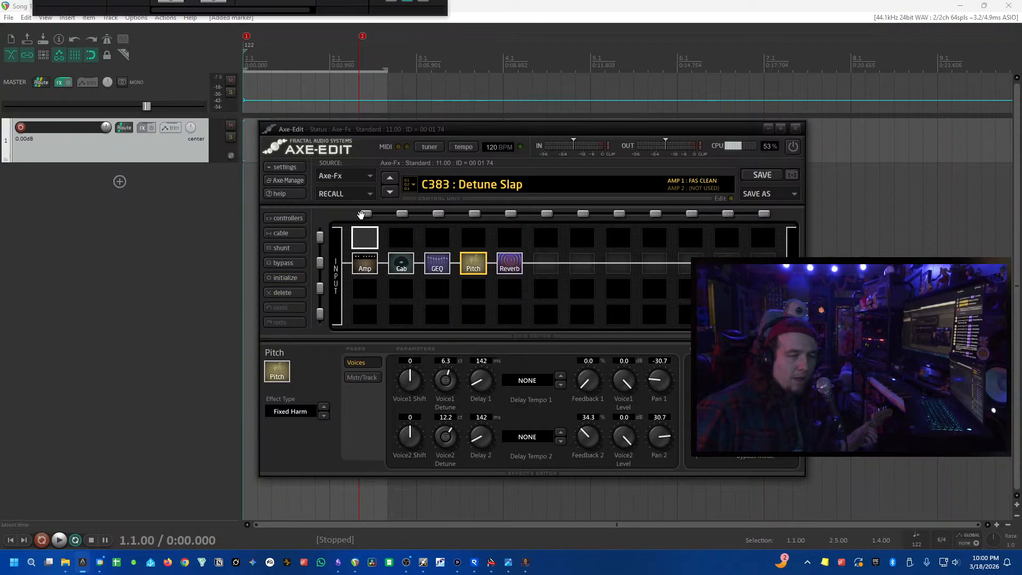
{"action": "left_click", "coordinate": [391, 179]}
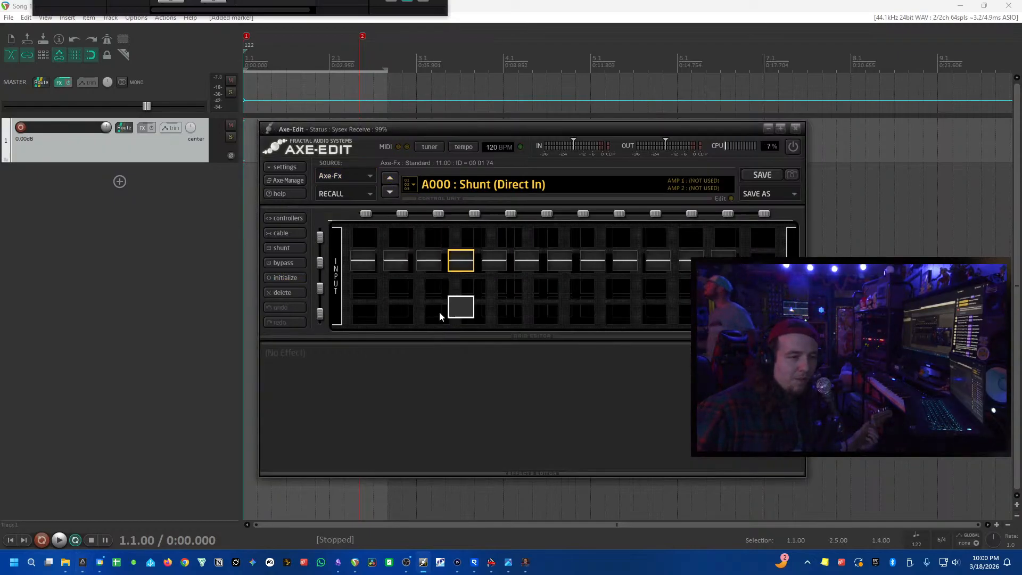
{"action": "right_click", "coordinate": [475, 269]}
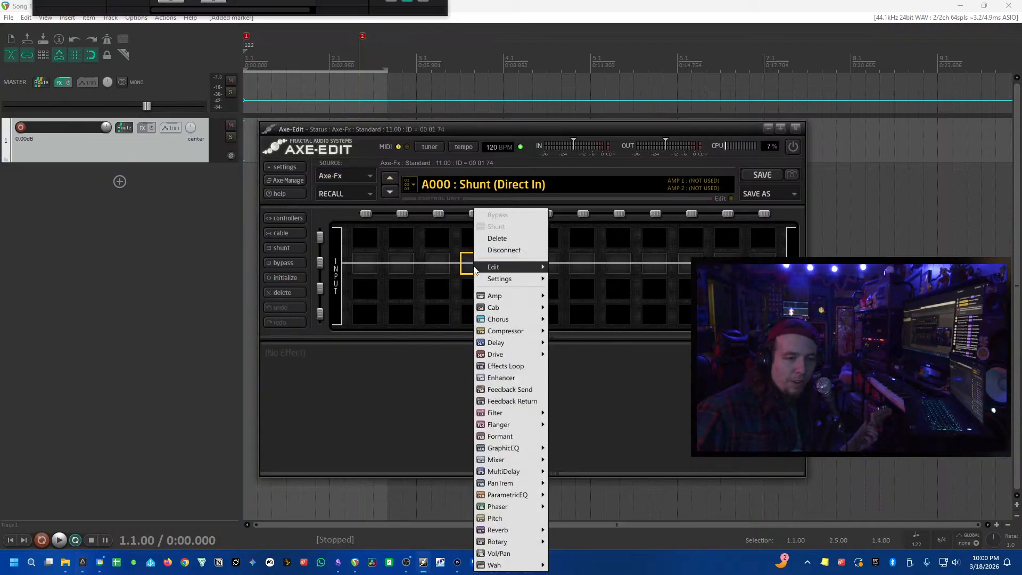
{"action": "mouse_move", "coordinate": [530, 299]}
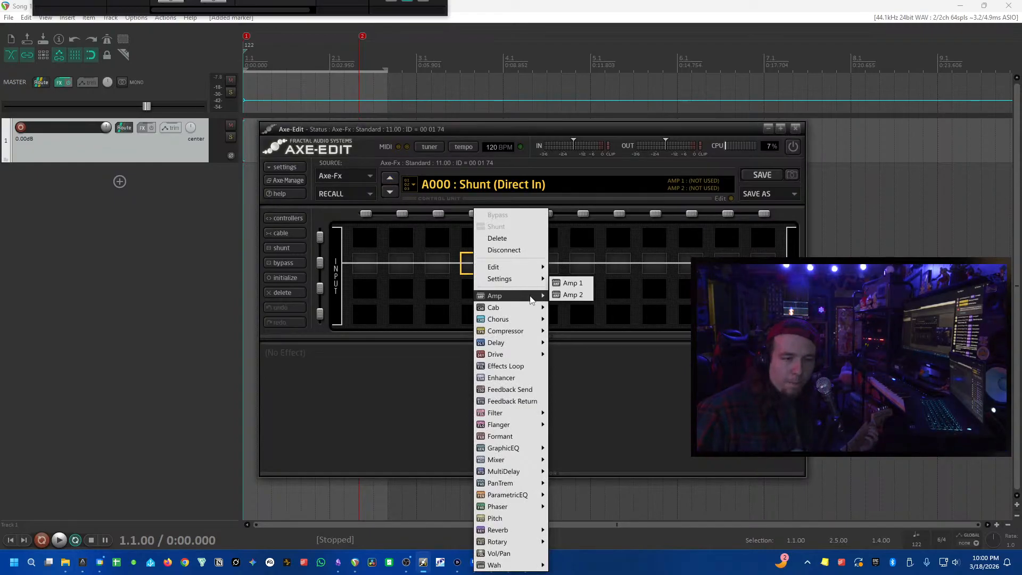
{"action": "left_click", "coordinate": [570, 286]}
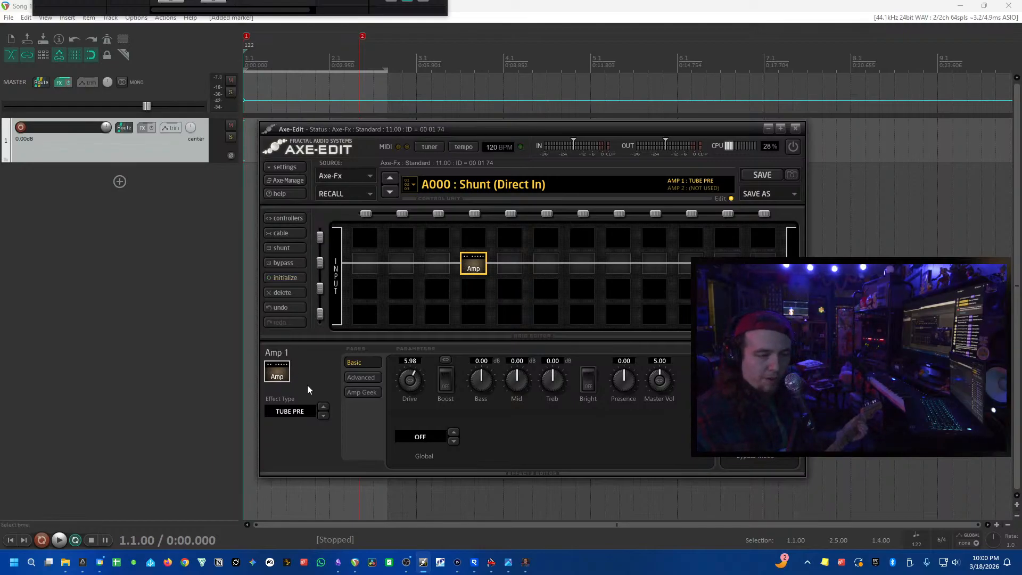
- Insert a Cab 1 block in the fifth slot of the second row, directly after the amp
{"action": "left_click", "coordinate": [503, 273]}
{"action": "right_click", "coordinate": [503, 274]}
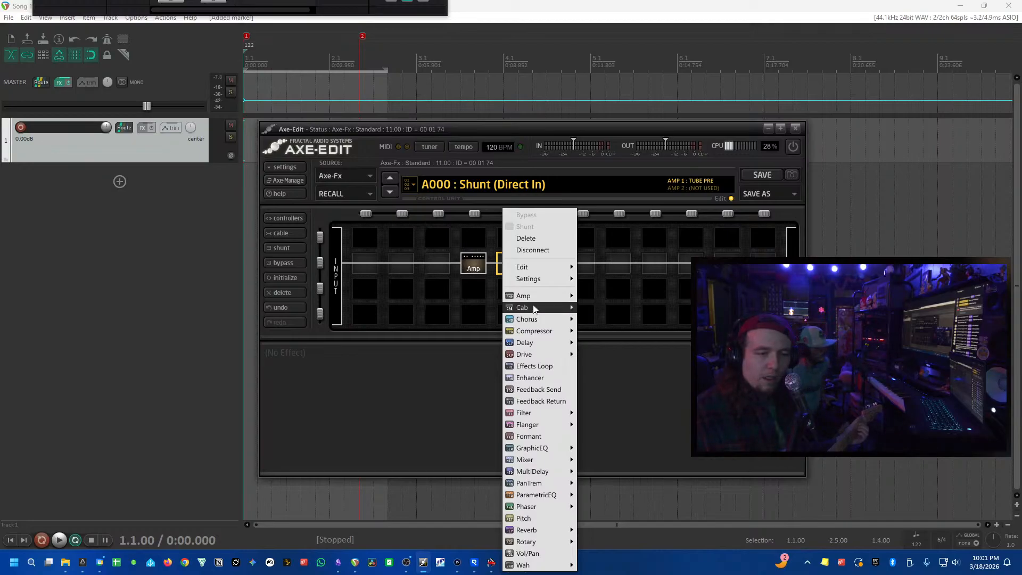
{"action": "mouse_move", "coordinate": [549, 308]}
{"action": "left_click", "coordinate": [596, 296]}
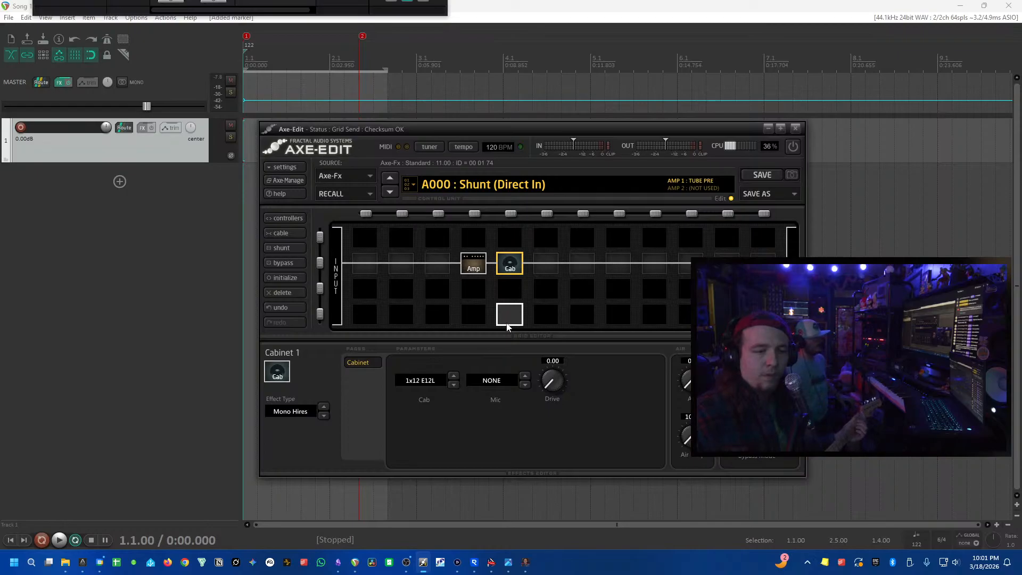
- Try Cabinet 1's Mono Lores and Stereo effect types and return it to Mono Hires
{"action": "left_click", "coordinate": [474, 261]}
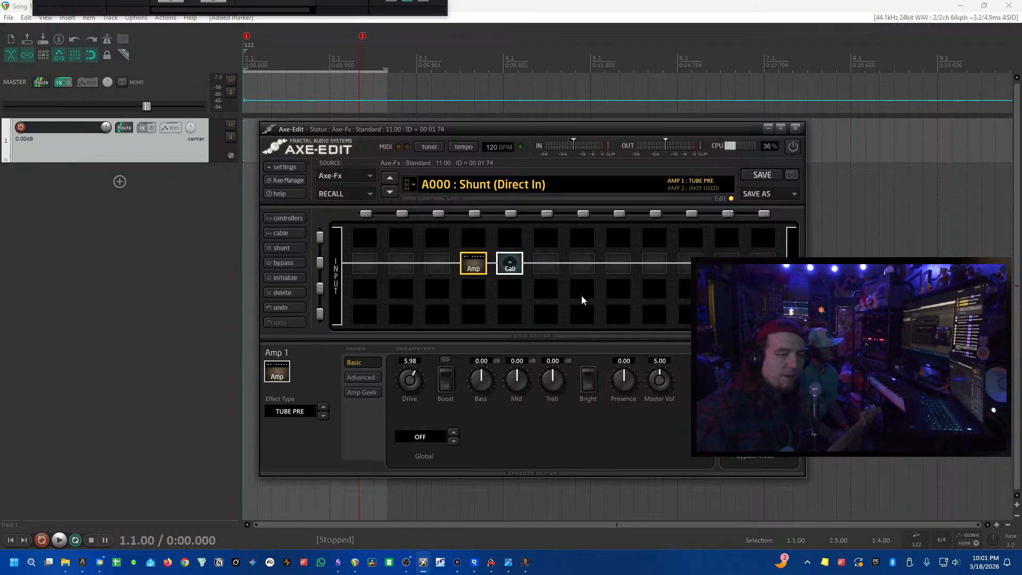
{"action": "left_click", "coordinate": [512, 262]}
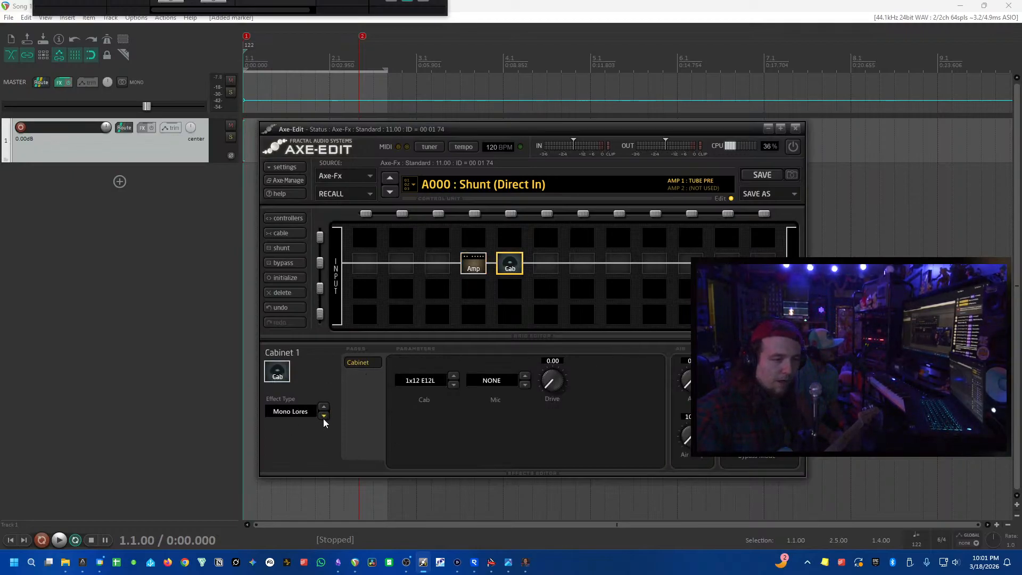
{"action": "left_click", "coordinate": [323, 417]}
{"action": "left_click", "coordinate": [324, 417]}
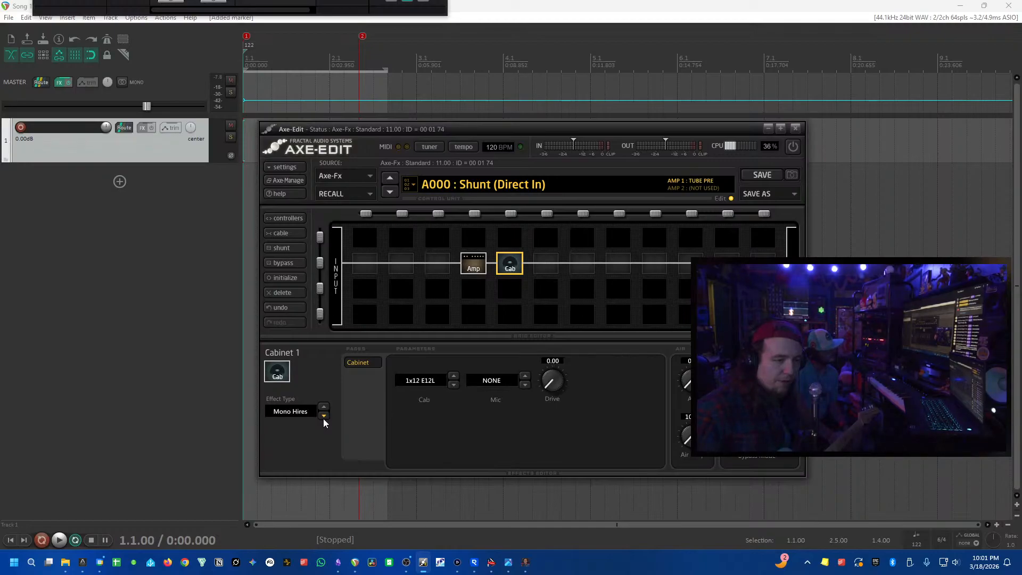
{"action": "left_click", "coordinate": [323, 416]}
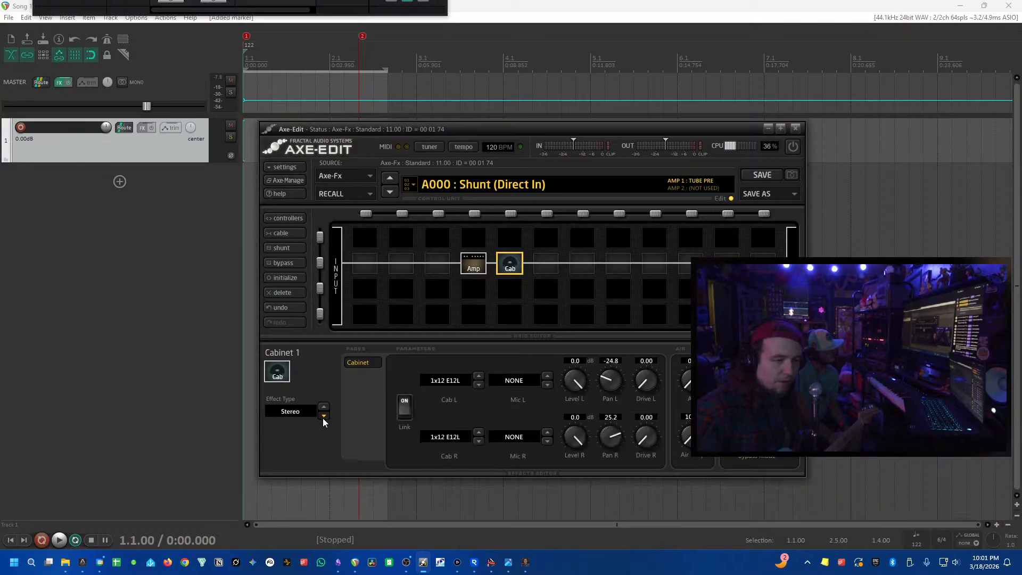
{"action": "left_click", "coordinate": [323, 417]}
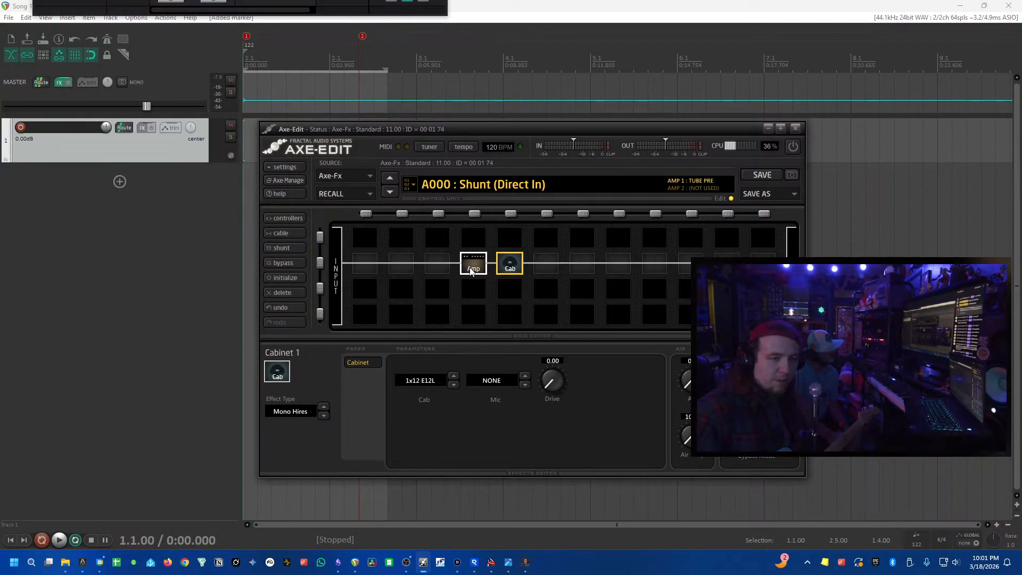
- Audition Cabinet 1's cab models, including 1x12 STUDIO, 4x10 BASS and 4x12 BRIT, and set the cab to 4x12 METAL
{"action": "left_click", "coordinate": [453, 383]}
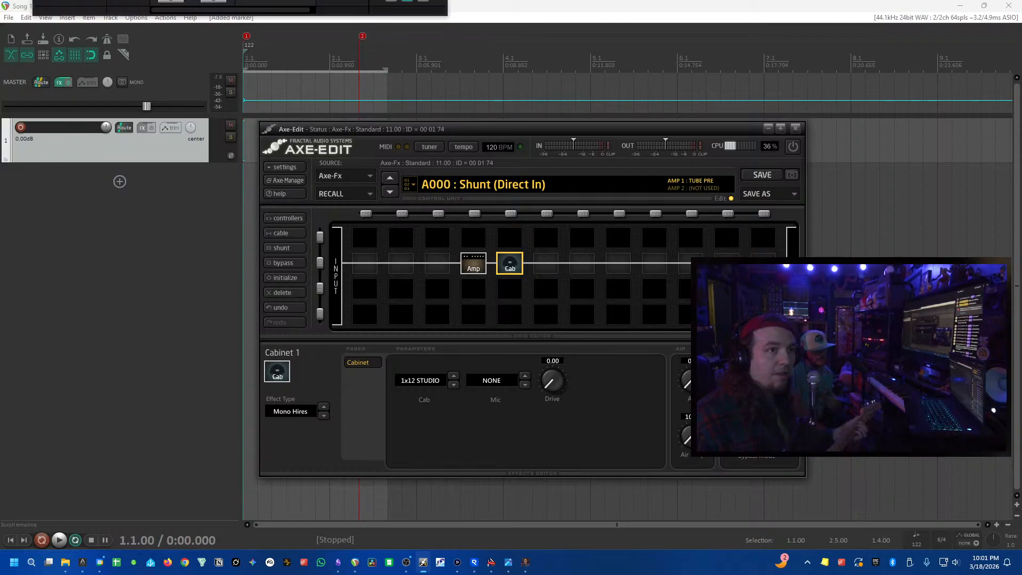
{"action": "left_click", "coordinate": [402, 4]}
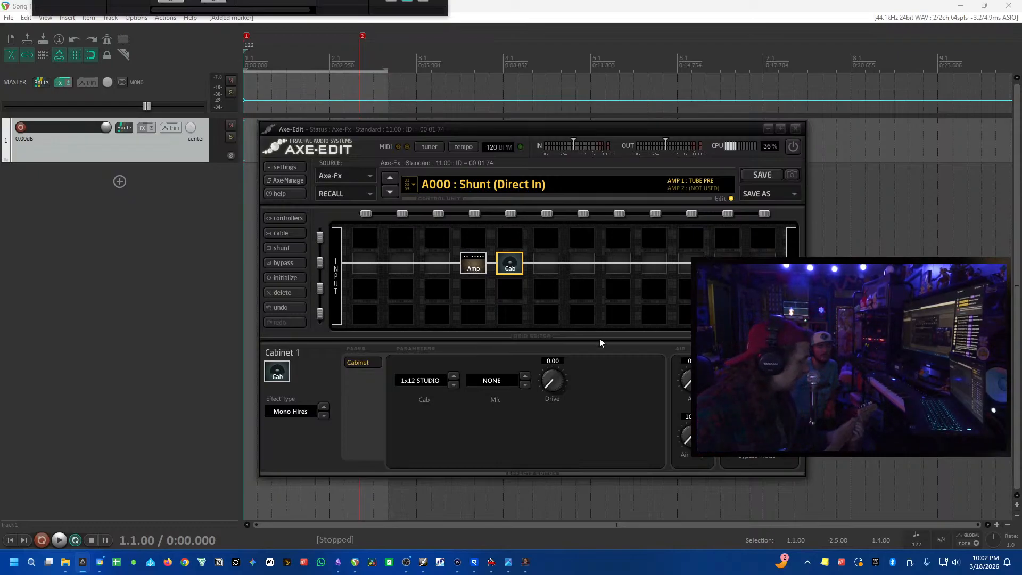
{"action": "left_click", "coordinate": [453, 385]}
{"action": "left_click", "coordinate": [453, 385]}
{"action": "left_click", "coordinate": [453, 385]}
{"action": "left_click", "coordinate": [453, 385]}
{"action": "left_click", "coordinate": [453, 385]}
{"action": "left_click", "coordinate": [453, 385]}
{"action": "left_click", "coordinate": [453, 385]}
{"action": "left_click", "coordinate": [452, 384]}
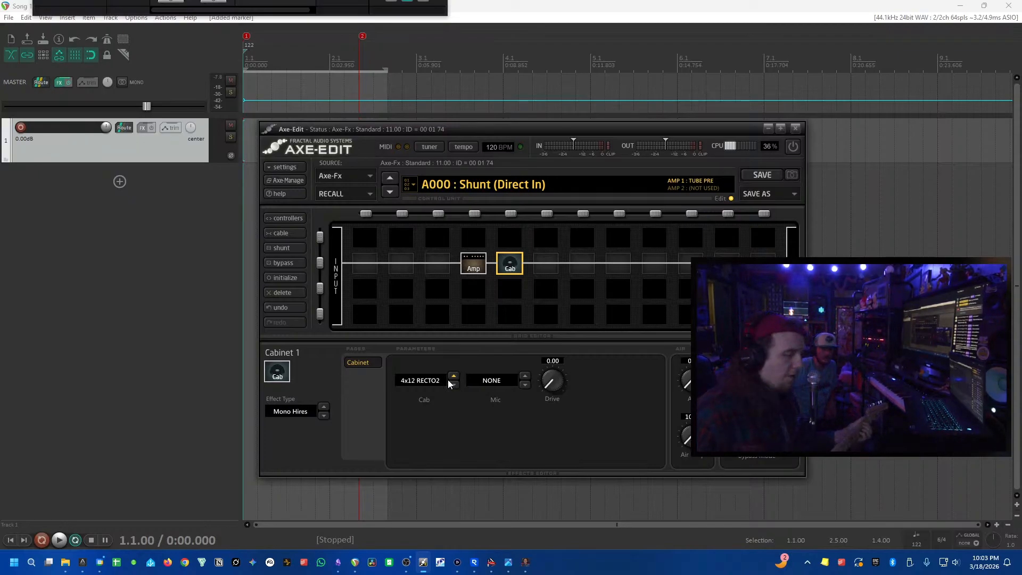
{"action": "left_click", "coordinate": [453, 384]}
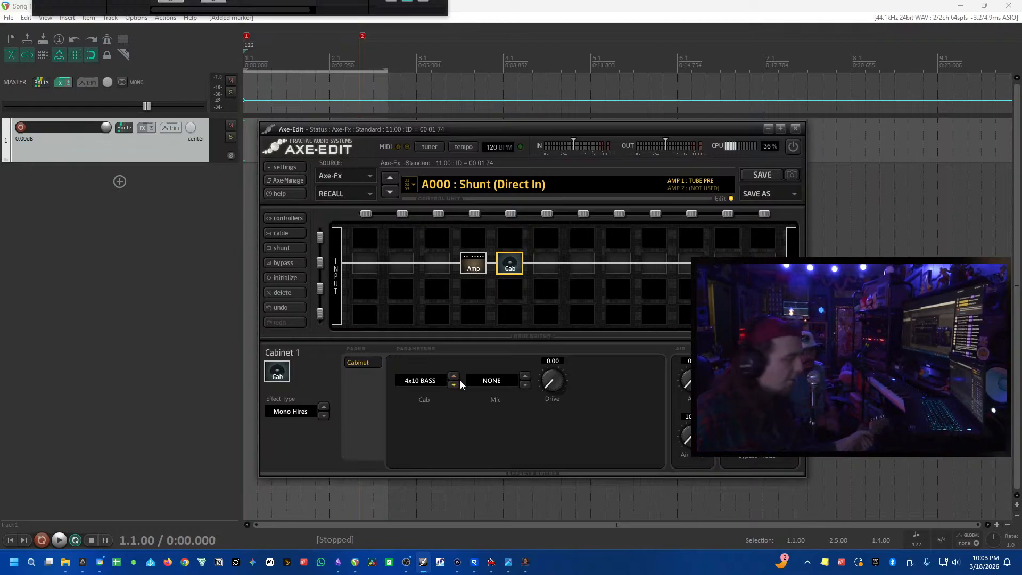
{"action": "left_click", "coordinate": [453, 385]}
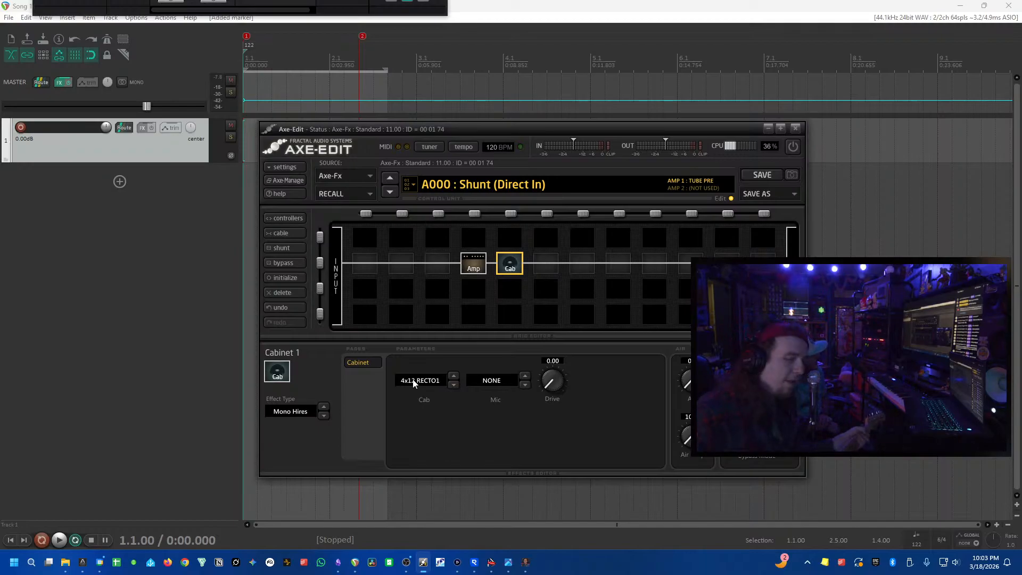
{"action": "left_click", "coordinate": [453, 384]}
{"action": "left_click", "coordinate": [453, 385]}
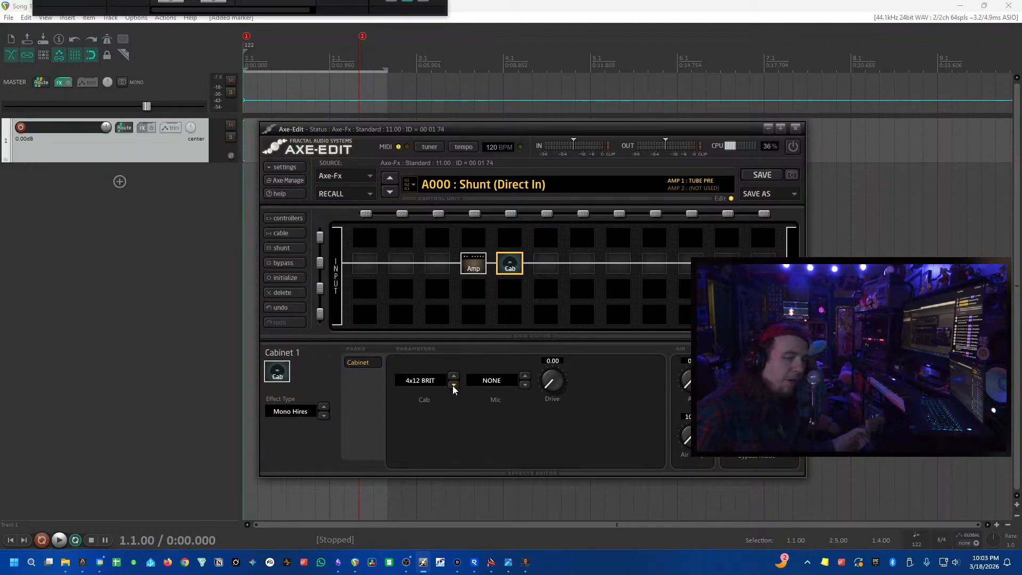
{"action": "left_click", "coordinate": [453, 384]}
{"action": "left_click", "coordinate": [453, 385]}
{"action": "left_click", "coordinate": [453, 385]}
{"action": "left_click", "coordinate": [453, 384]}
{"action": "left_click", "coordinate": [453, 385]}
{"action": "left_click", "coordinate": [453, 385]}
{"action": "left_click", "coordinate": [453, 385]}
{"action": "left_click", "coordinate": [453, 385]}
{"action": "left_click", "coordinate": [453, 384]}
{"action": "left_click", "coordinate": [453, 385]}
{"action": "left_click", "coordinate": [453, 376]}
{"action": "left_click", "coordinate": [453, 376]}
{"action": "left_click", "coordinate": [453, 376]}
{"action": "left_click", "coordinate": [453, 376]}
{"action": "left_click", "coordinate": [453, 375]}
{"action": "left_click", "coordinate": [453, 376]}
{"action": "left_click", "coordinate": [453, 376]}
{"action": "left_click", "coordinate": [453, 384]}
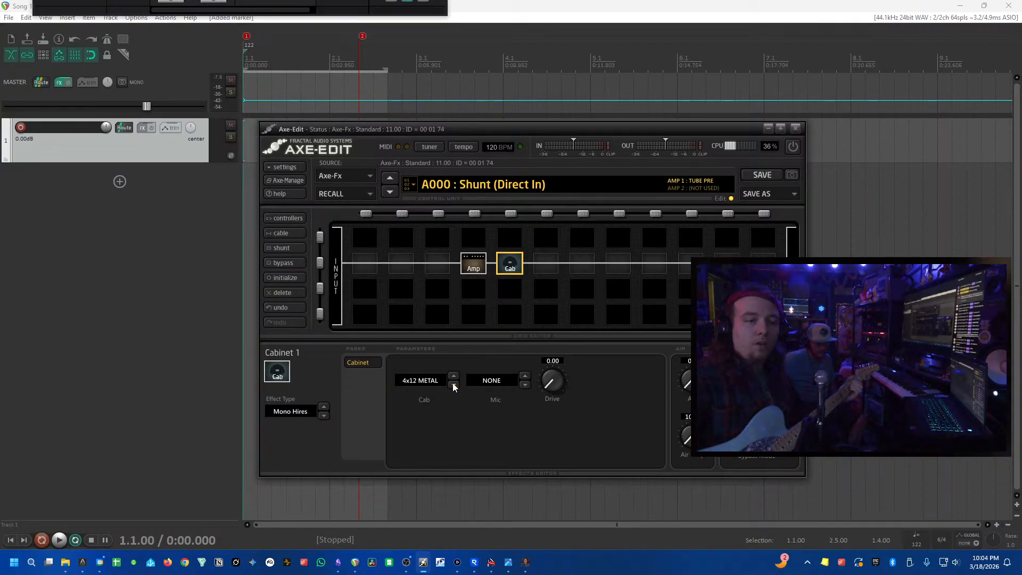
- Change Amp 1's effect type to MARSHA HBE
{"action": "left_click", "coordinate": [470, 271]}
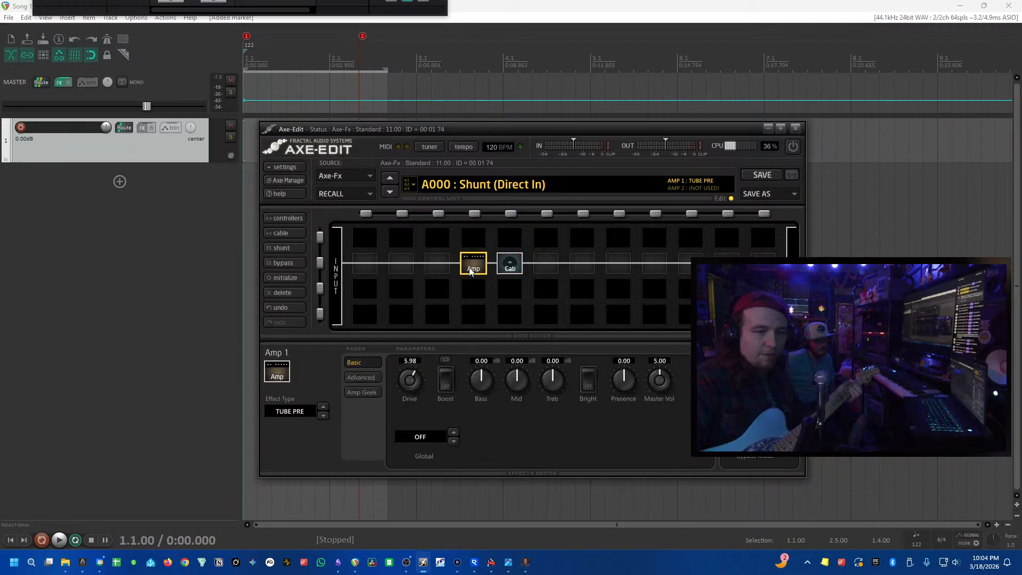
{"action": "left_click", "coordinate": [328, 409]}
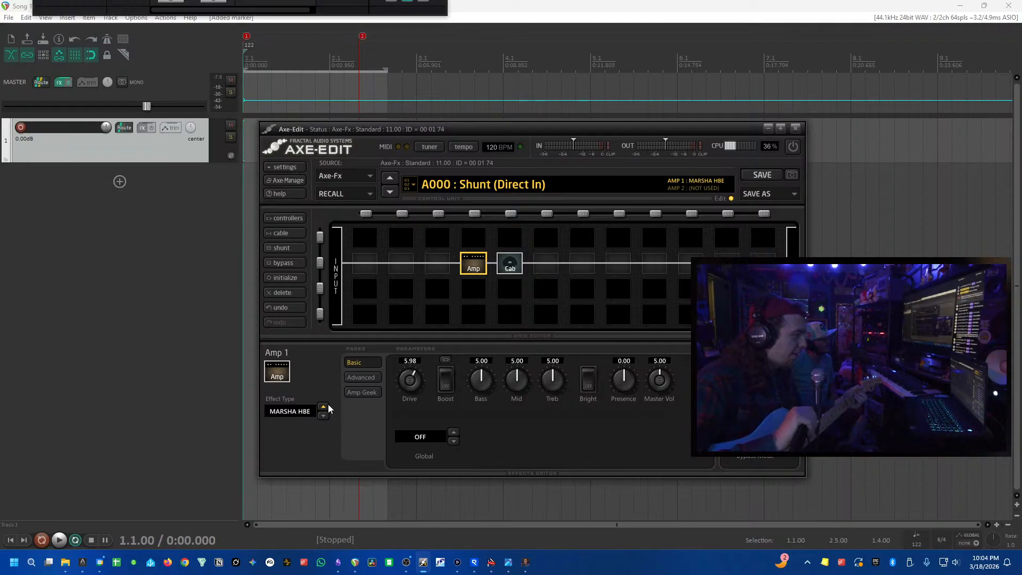
{"action": "left_click", "coordinate": [356, 313]}
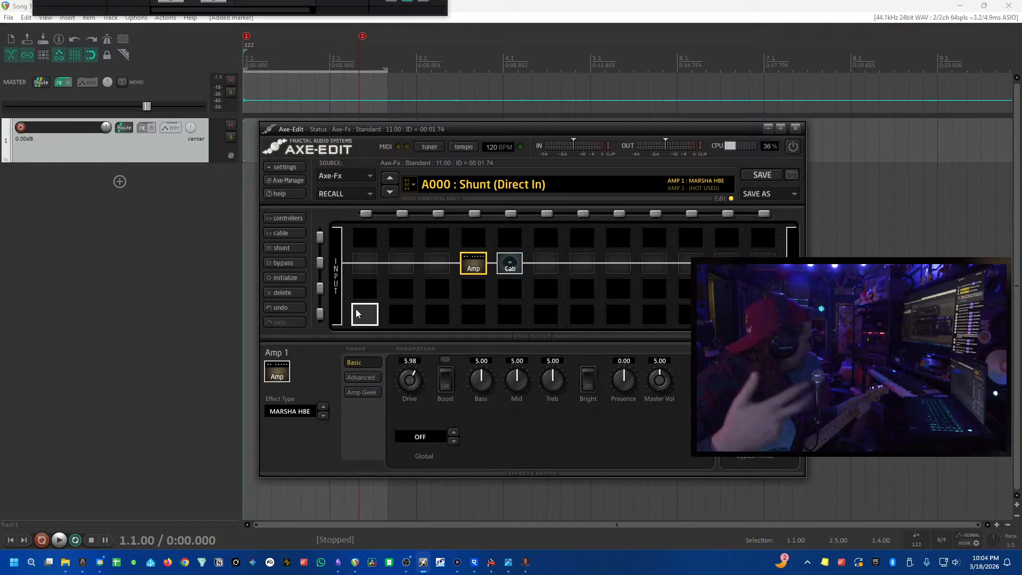
{"action": "right_click", "coordinate": [356, 314]}
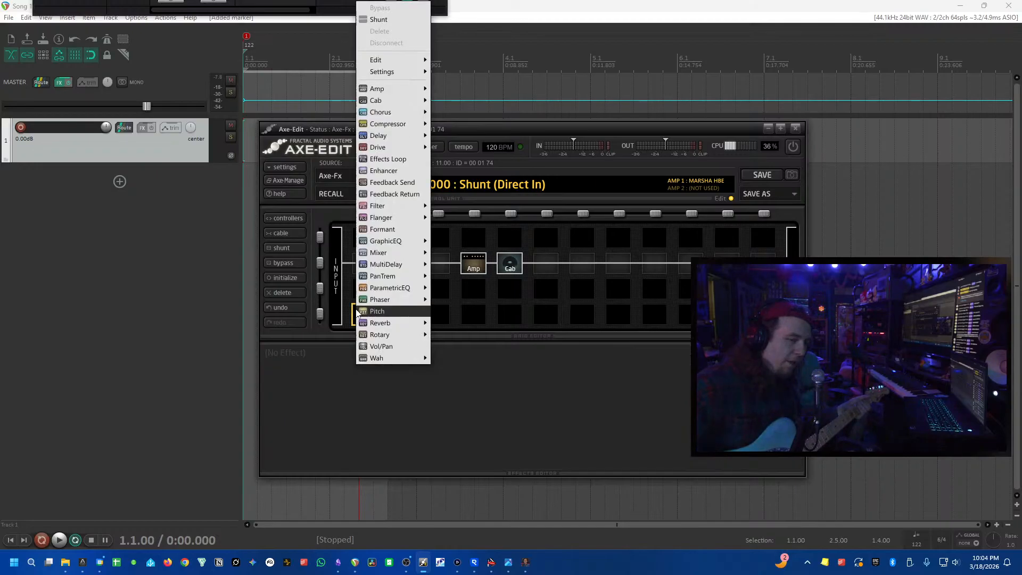
{"action": "left_click", "coordinate": [394, 442]}
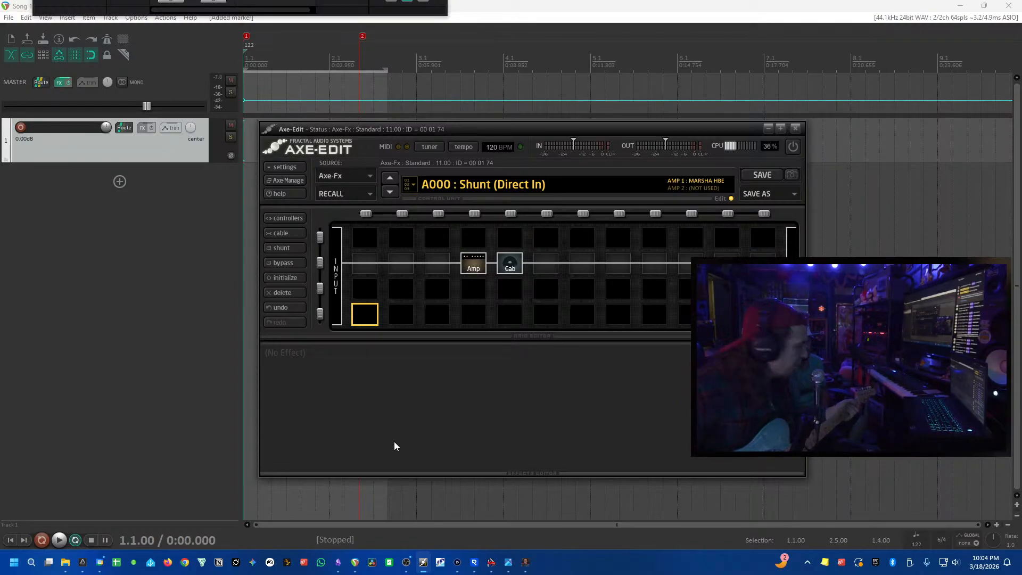
- Adjust Amp 1's Master Vol, trying high settings before lowering it to 3.50
{"action": "left_click", "coordinate": [475, 272]}
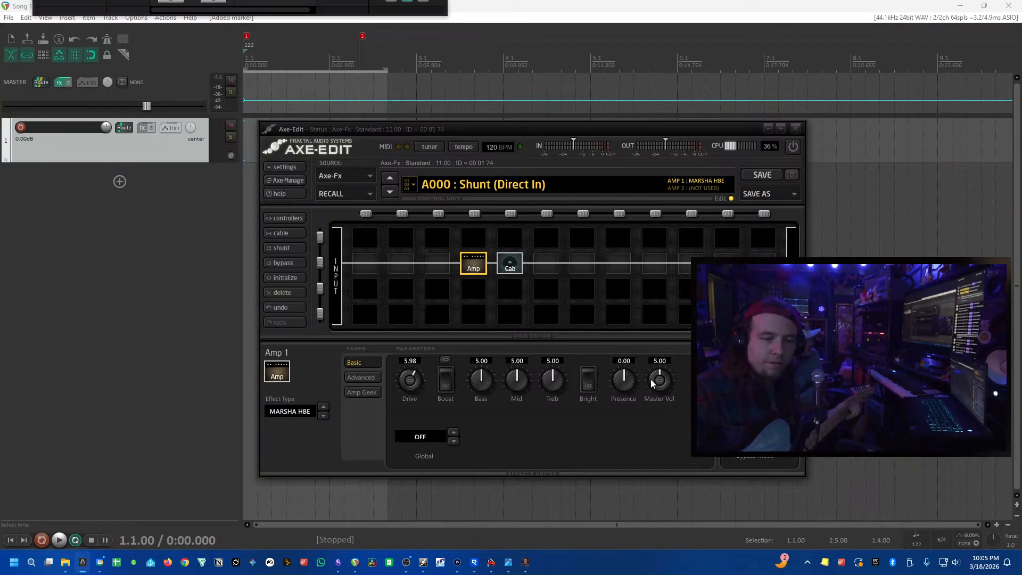
{"action": "scroll", "coordinate": [661, 385], "scroll_direction": "up", "scroll_amount": 5}
{"action": "scroll", "coordinate": [663, 384], "scroll_direction": "down", "scroll_amount": 1}
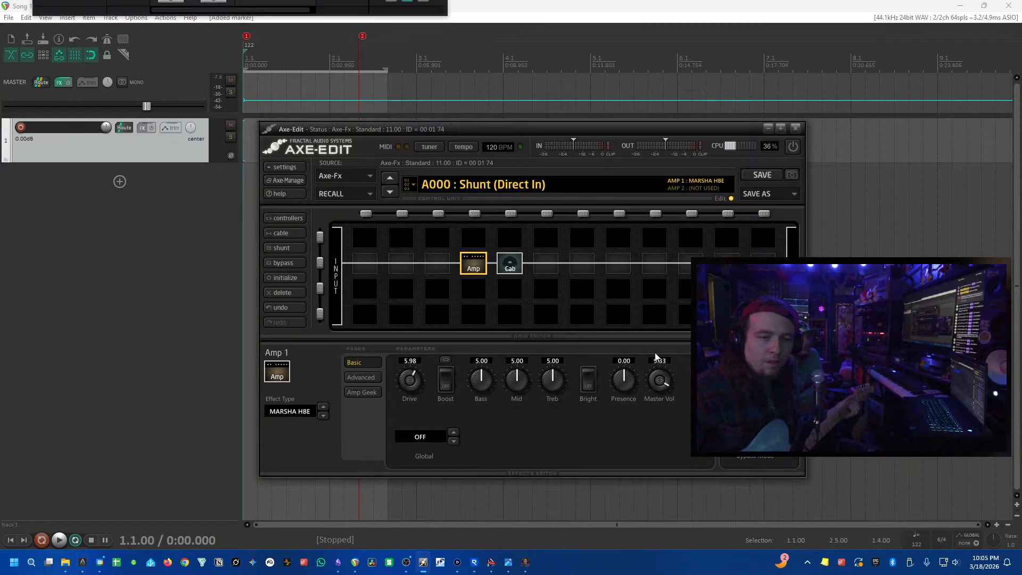
{"action": "left_click_drag", "start_coordinate": [665, 385], "coordinate": [644, 363]}
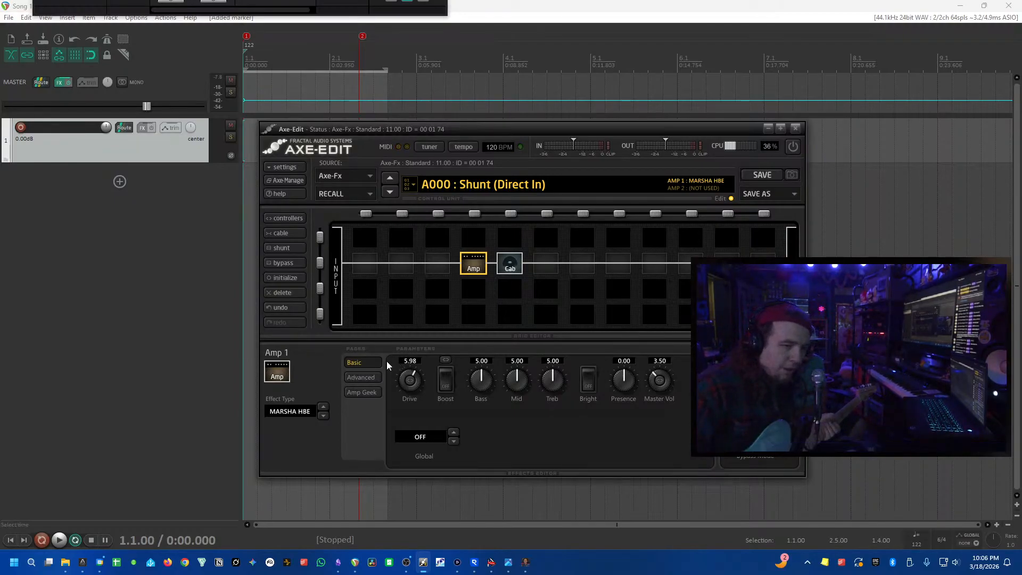
- Switch Amp 1's effect type back to TUBE PRE
{"action": "left_click", "coordinate": [323, 415]}
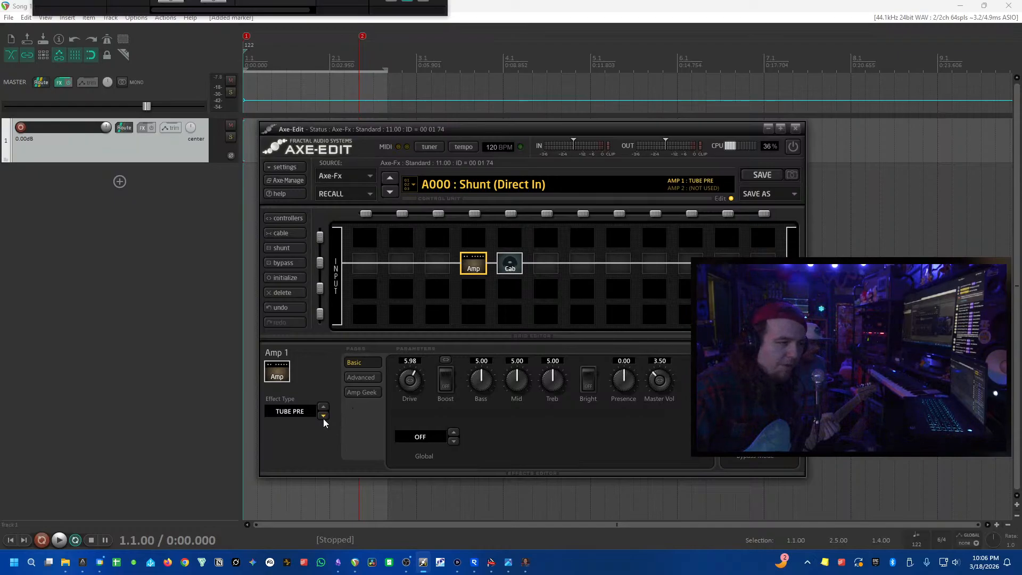
- Audition Amp 1 effect types, stepping through MARSHA HBE, JAZZ, BRIT 800 and BRIT 900
{"action": "left_click", "coordinate": [322, 408]}
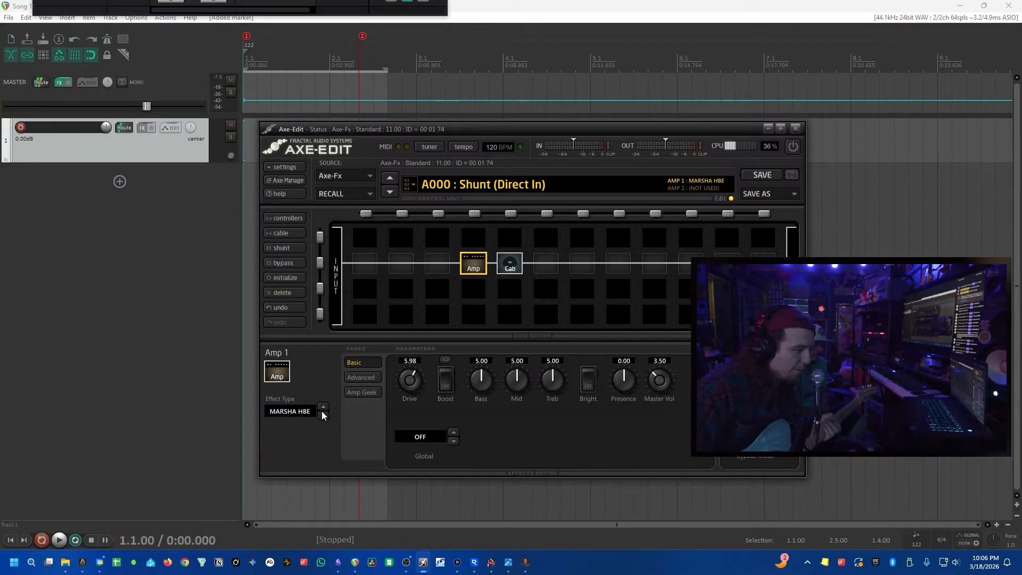
{"action": "left_click", "coordinate": [323, 415]}
{"action": "left_click", "coordinate": [323, 415]}
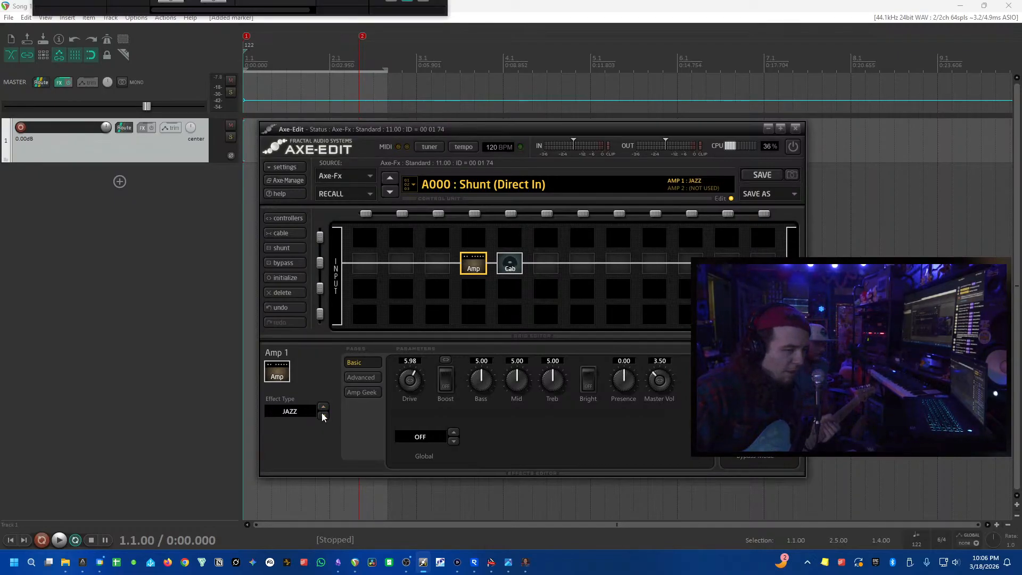
{"action": "left_click", "coordinate": [323, 416]}
{"action": "left_click", "coordinate": [323, 416]}
{"action": "left_click", "coordinate": [323, 415]}
{"action": "left_click", "coordinate": [323, 416]}
{"action": "left_click", "coordinate": [322, 417]}
{"action": "left_click", "coordinate": [322, 416]}
{"action": "left_click", "coordinate": [322, 416]}
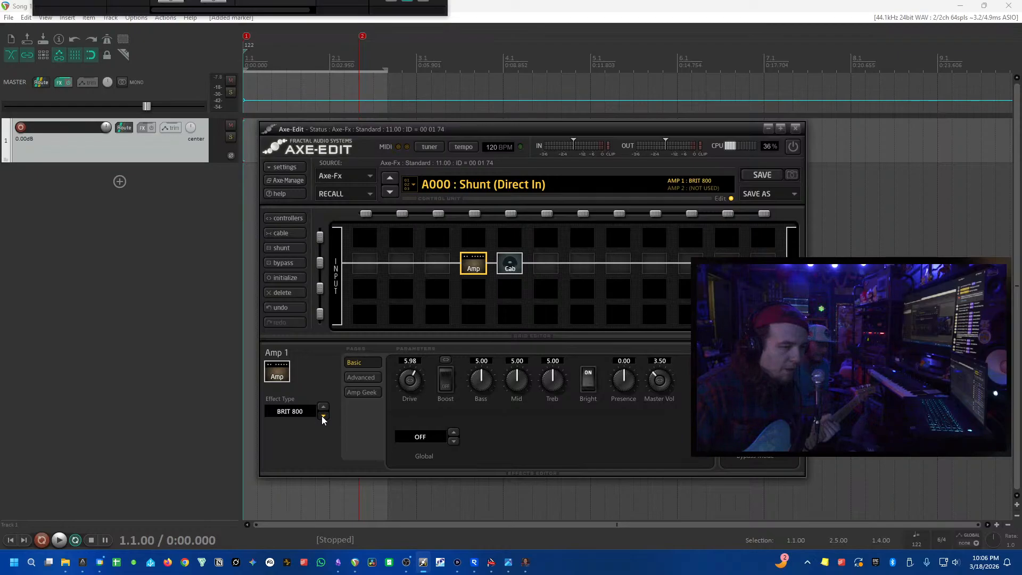
{"action": "left_click", "coordinate": [322, 416]}
{"action": "left_click", "coordinate": [325, 408]}
{"action": "left_click", "coordinate": [323, 407]}
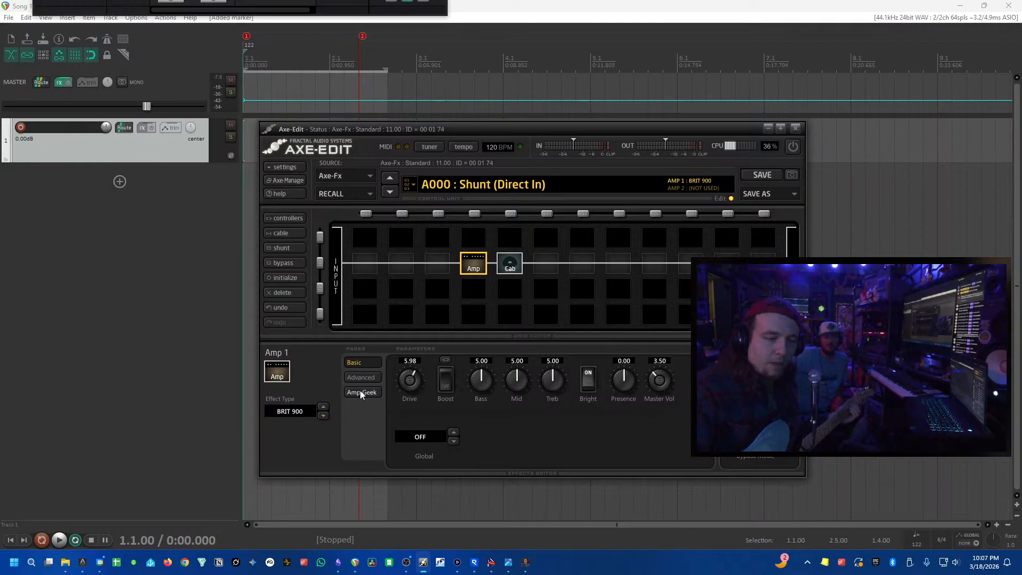
- Change Amp 1's effect type to DAS METALL
{"action": "left_click", "coordinate": [323, 407]}
{"action": "left_click", "coordinate": [300, 414]}
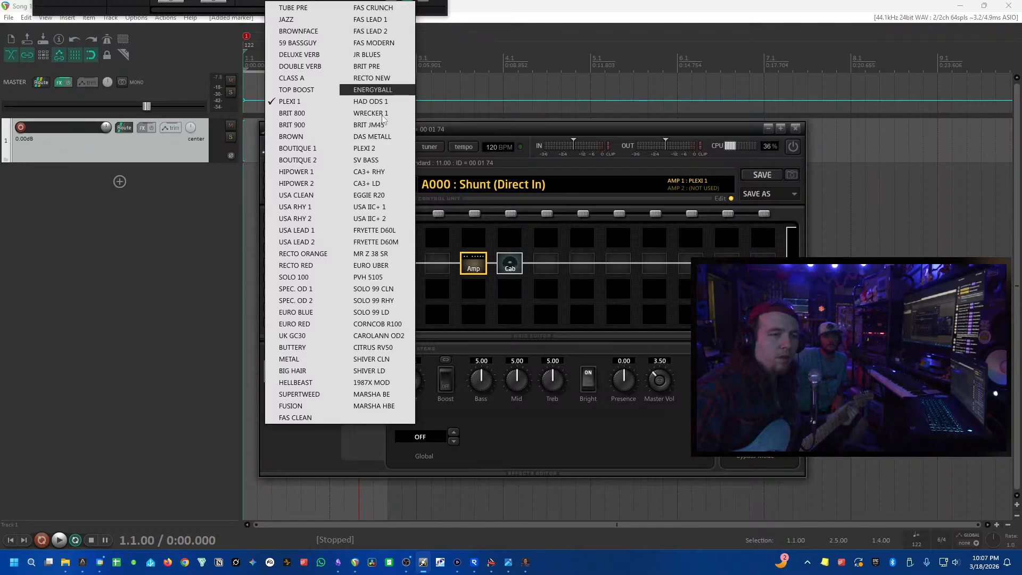
{"action": "left_click", "coordinate": [382, 136]}
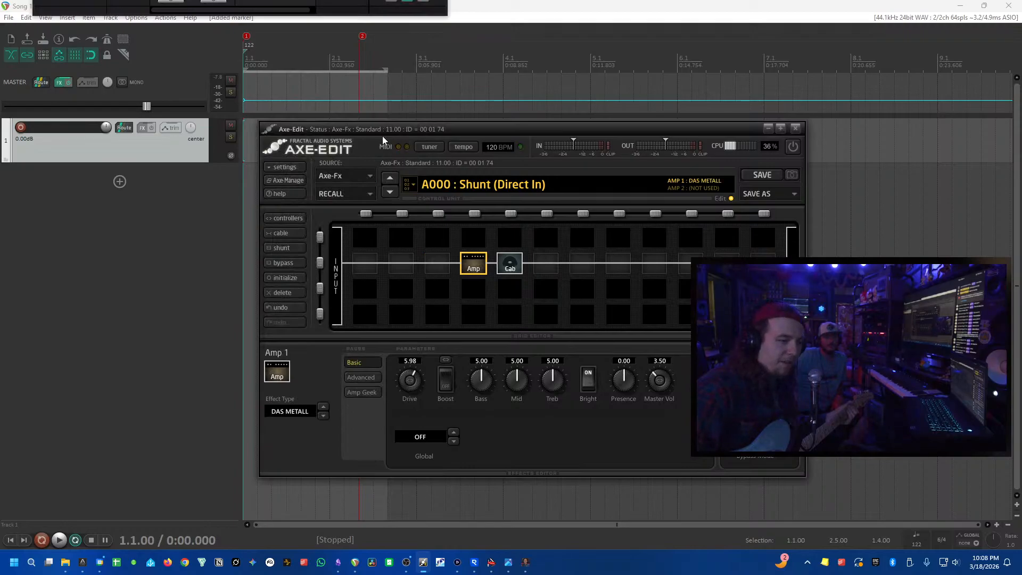
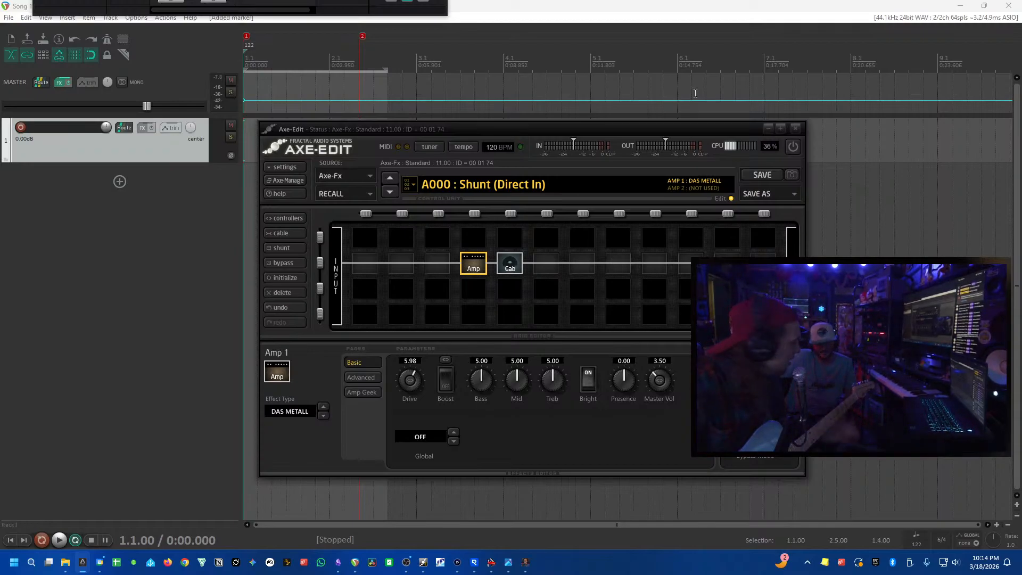
- Add a Drive 2 block in the empty grid slot directly before the Amp block
{"action": "left_click", "coordinate": [427, 262]}
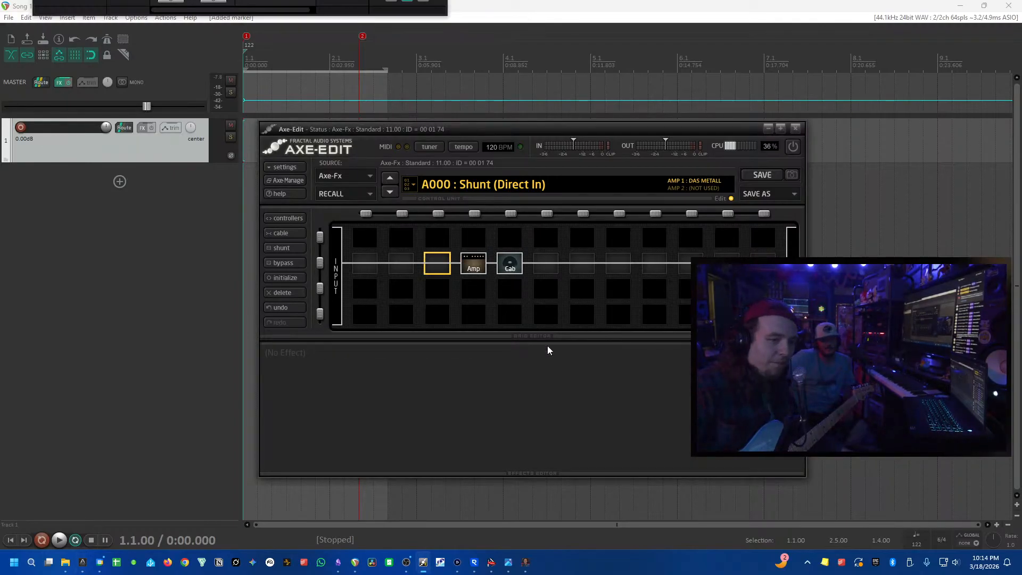
{"action": "right_click", "coordinate": [440, 266]}
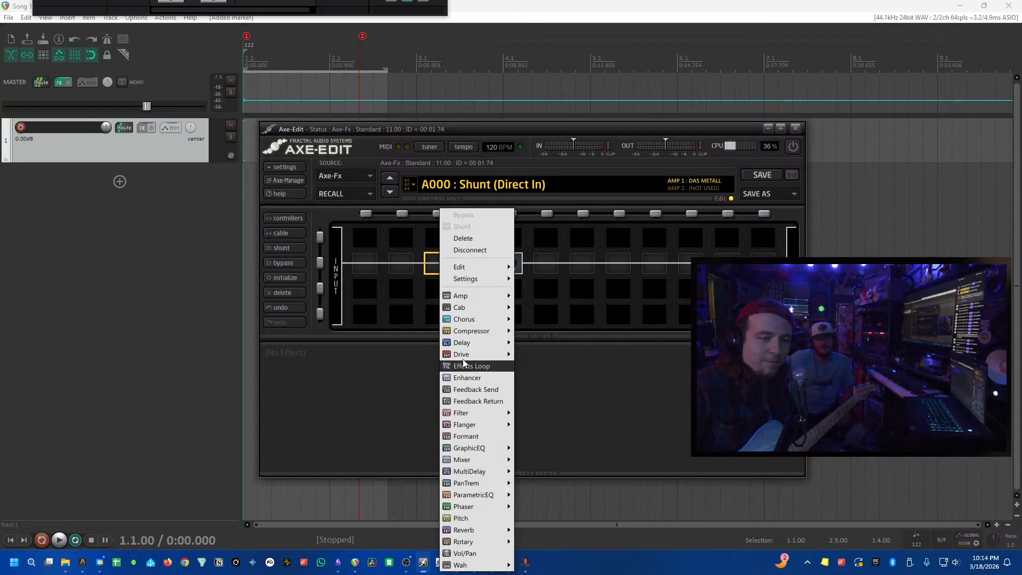
{"action": "left_click", "coordinate": [521, 354]}
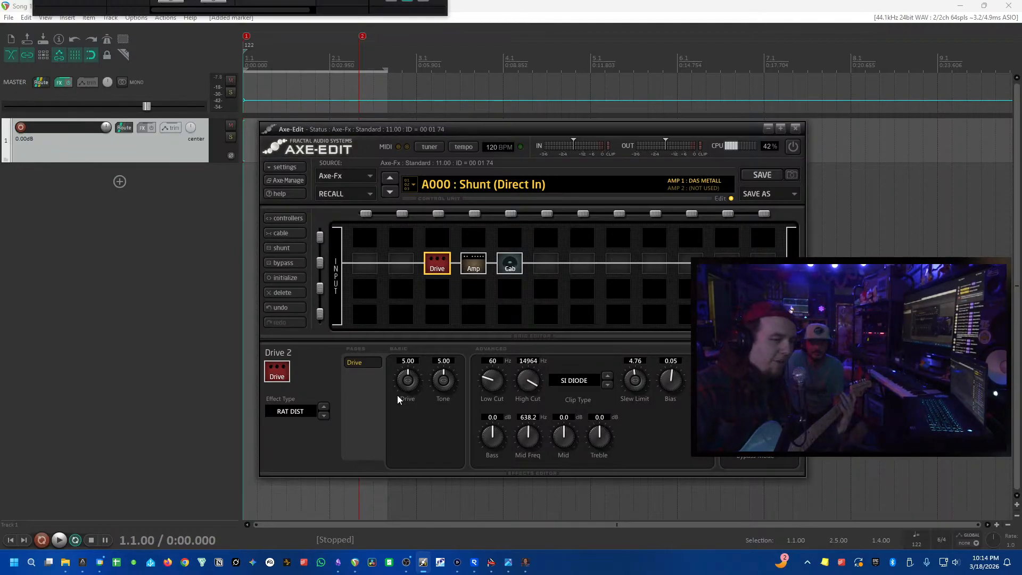
- Bypass the Drive 2 block and re-enable it to compare the tone with and without it
{"action": "right_click", "coordinate": [439, 261]}
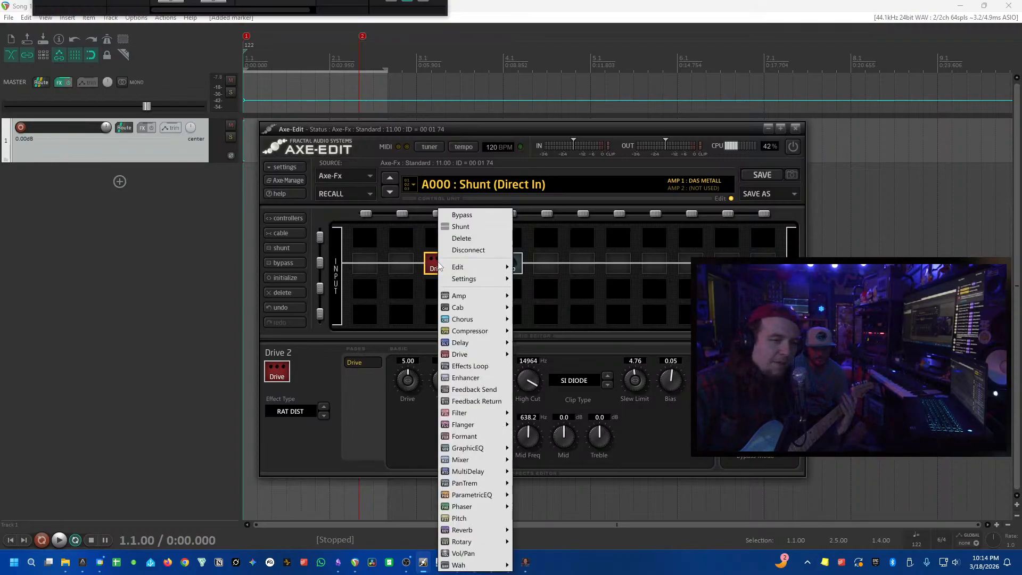
{"action": "left_click", "coordinate": [474, 215]}
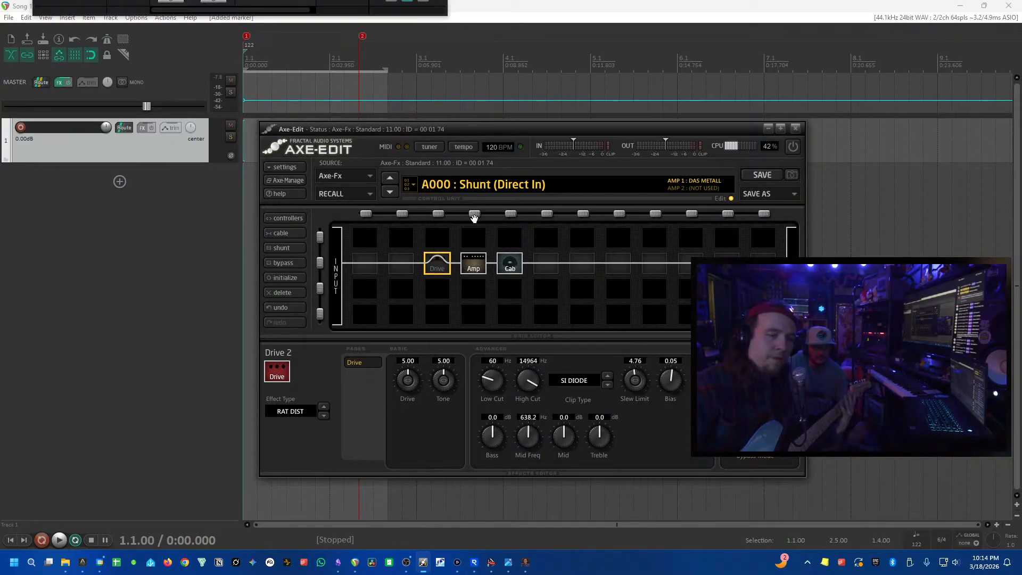
{"action": "right_click", "coordinate": [431, 277]}
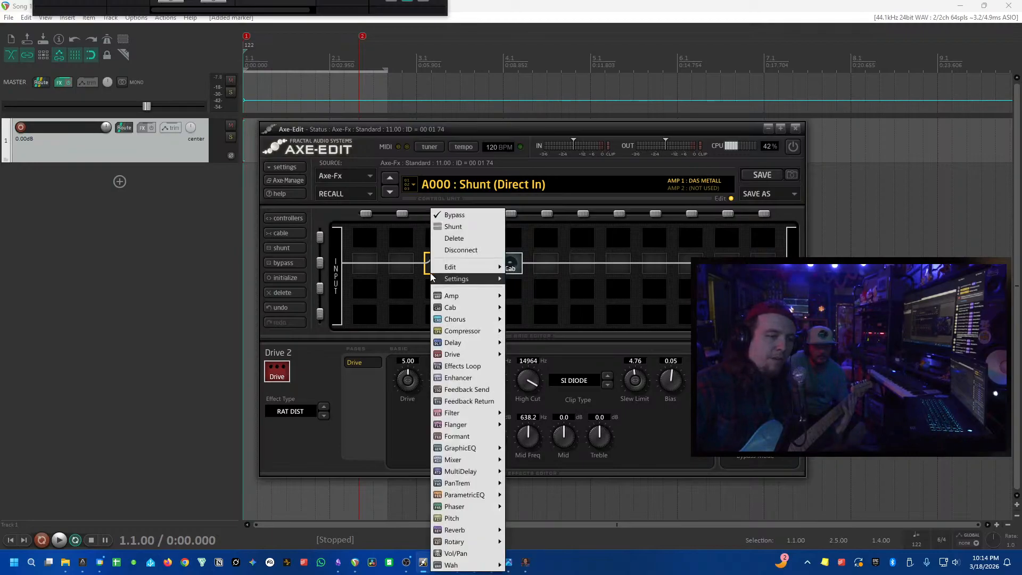
{"action": "left_click", "coordinate": [464, 216]}
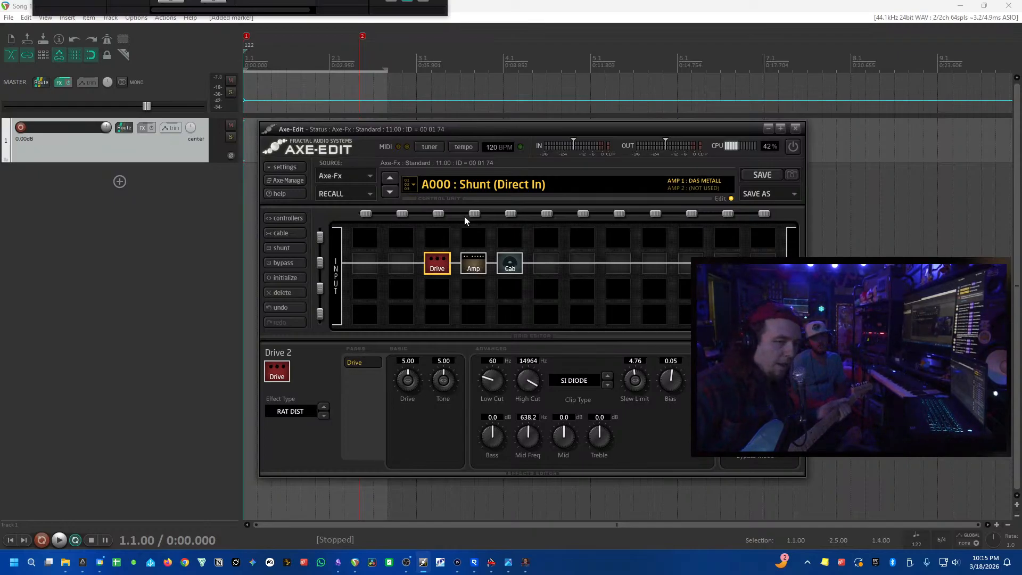
- Add a Compressor 1 block two slots after the Cab block in the signal chain
{"action": "left_click", "coordinate": [580, 264]}
{"action": "right_click", "coordinate": [580, 265]}
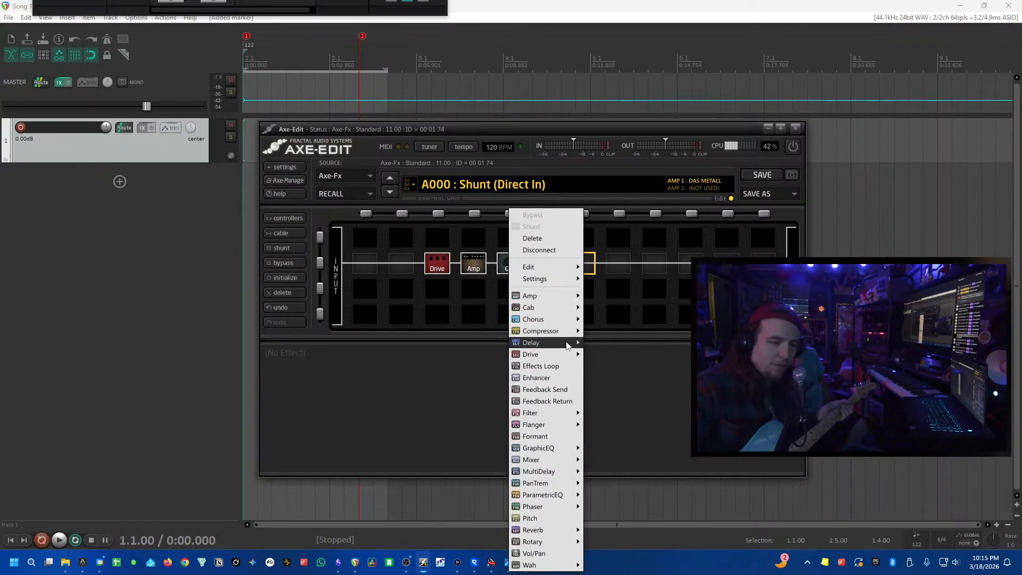
{"action": "mouse_move", "coordinate": [542, 334]}
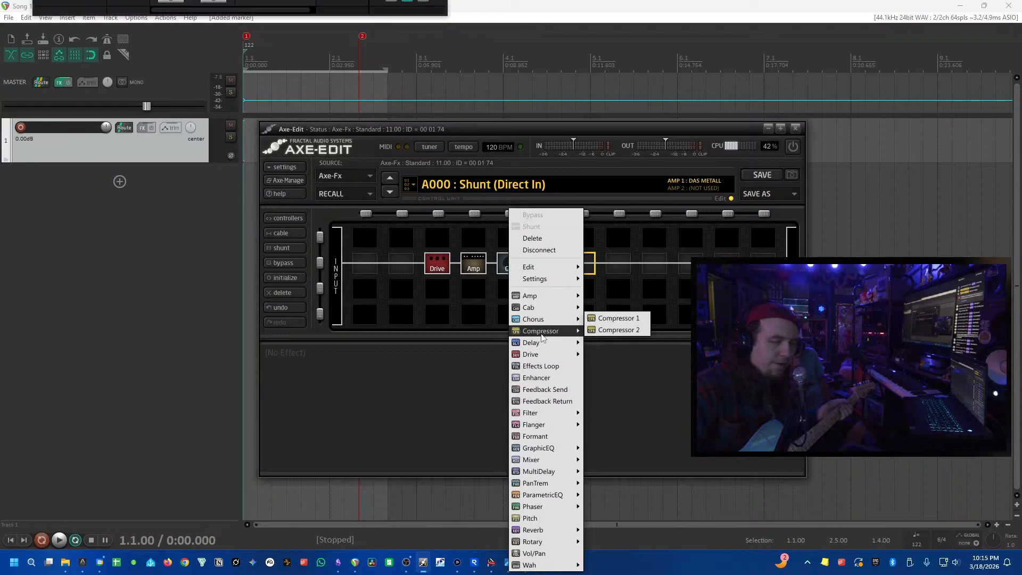
{"action": "left_click", "coordinate": [633, 318]}
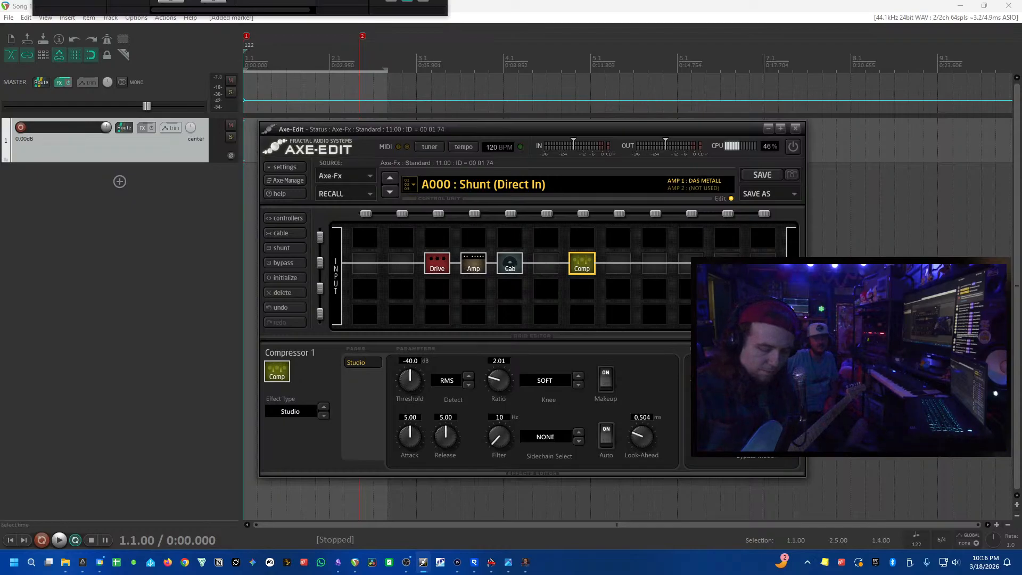
- Set Compressor 1's attack to 5.16, release to 2.76 and ratio to 4.22
{"action": "key", "text": "super+e"}
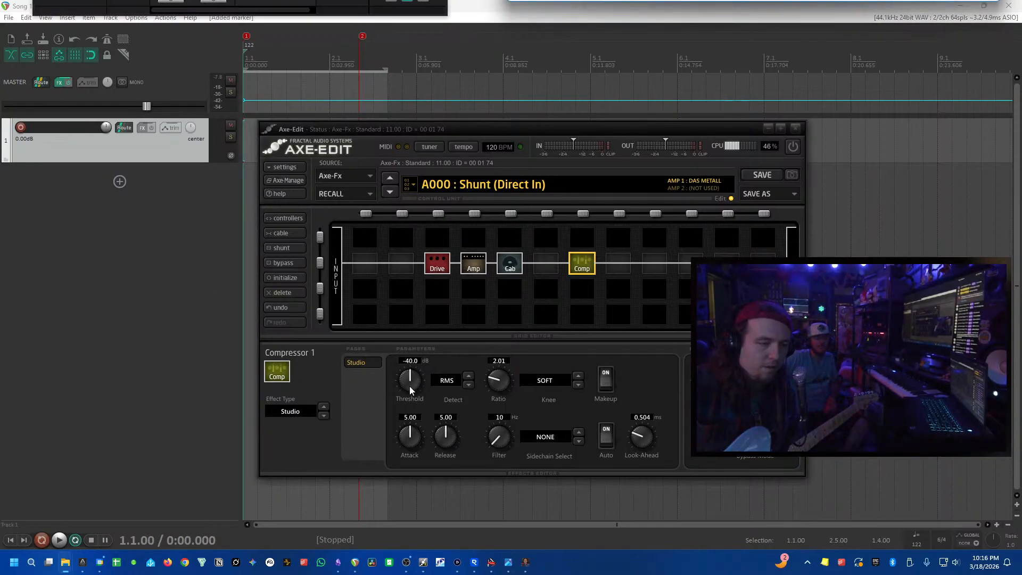
{"action": "left_click_drag", "start_coordinate": [410, 446], "coordinate": [403, 516]}
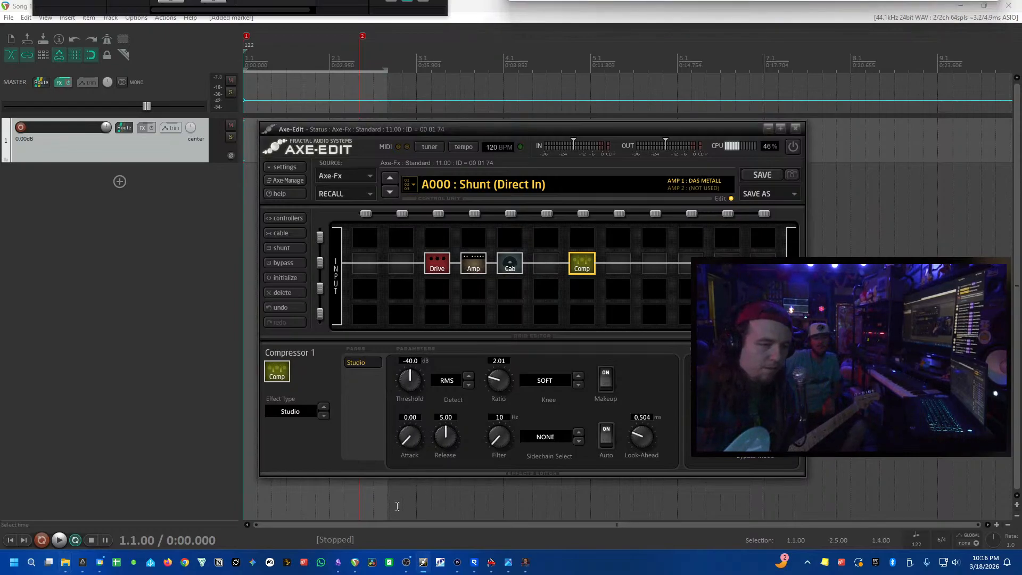
{"action": "left_click_drag", "start_coordinate": [410, 443], "coordinate": [411, 427]}
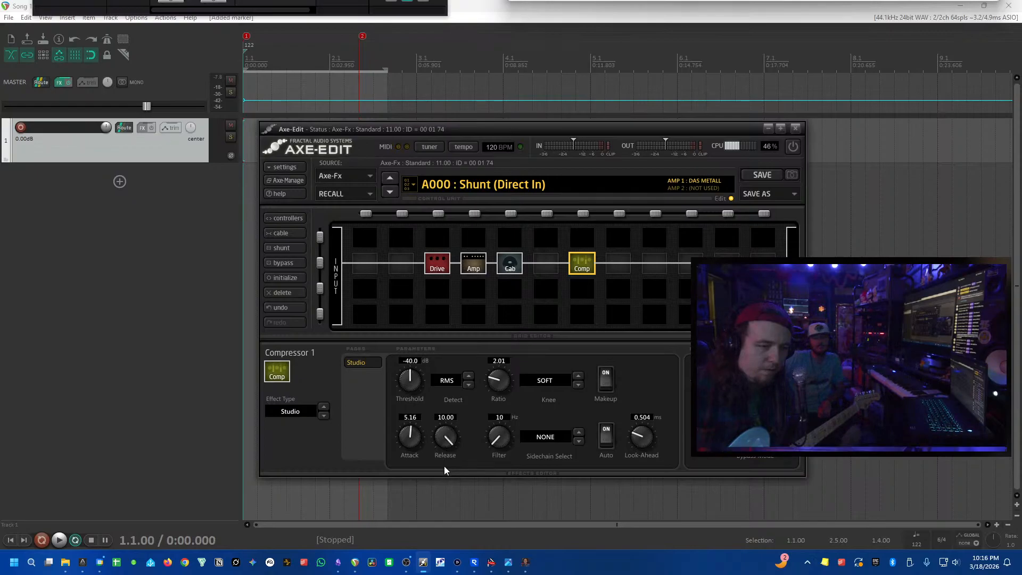
{"action": "left_click_drag", "start_coordinate": [443, 439], "coordinate": [444, 411]}
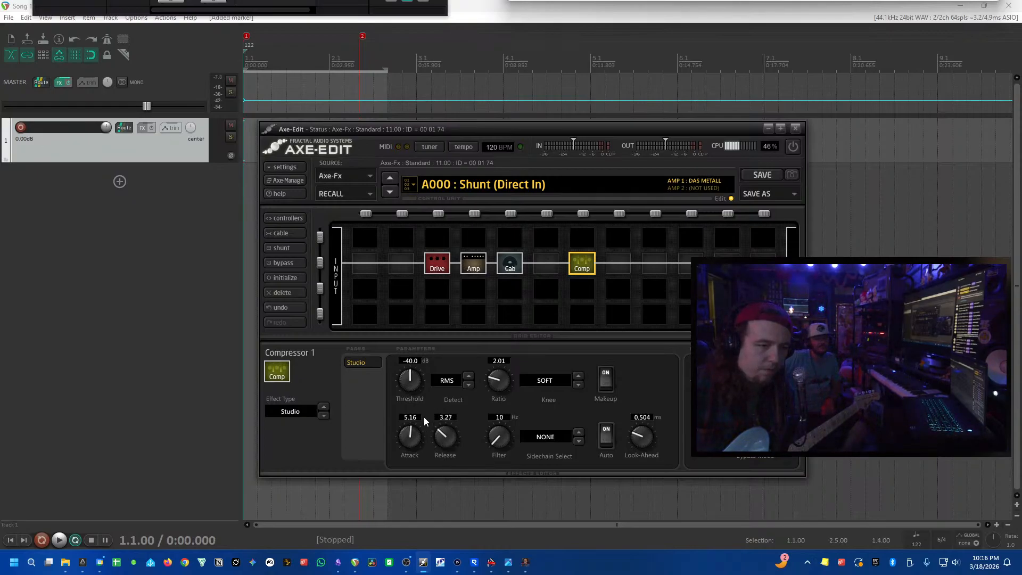
{"action": "scroll", "coordinate": [438, 440], "scroll_direction": "down", "scroll_amount": 3}
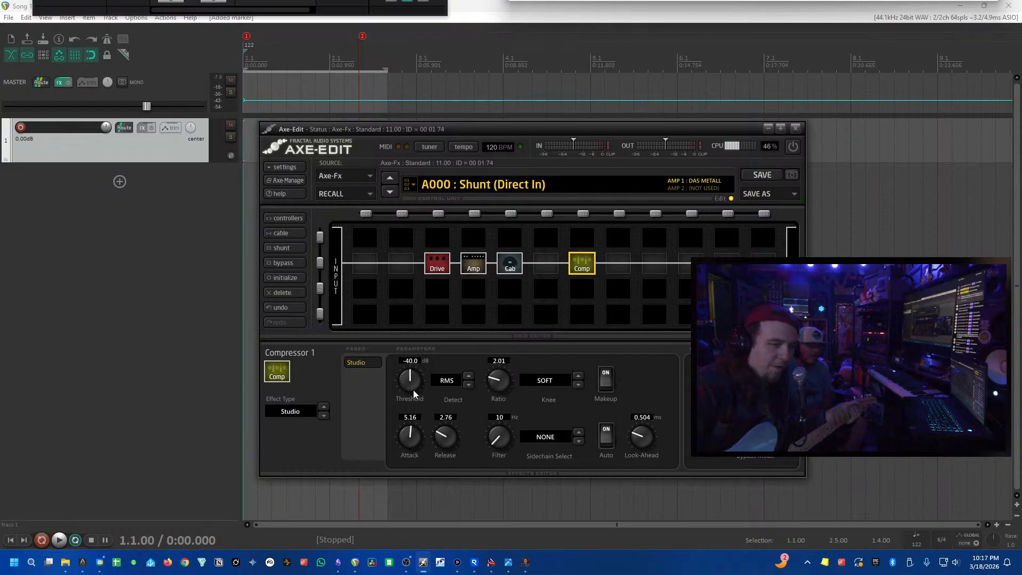
{"action": "left_click_drag", "start_coordinate": [496, 386], "coordinate": [498, 362]}
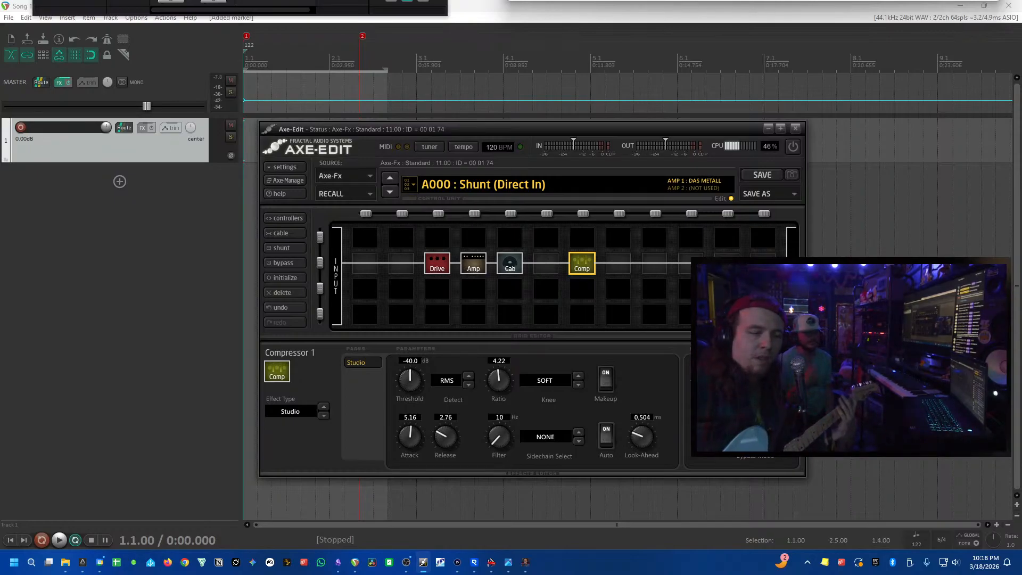
- Bring Axe-Edit back in front of REAPER and move its window over the track panel
{"action": "key", "text": "alt+Tab"}
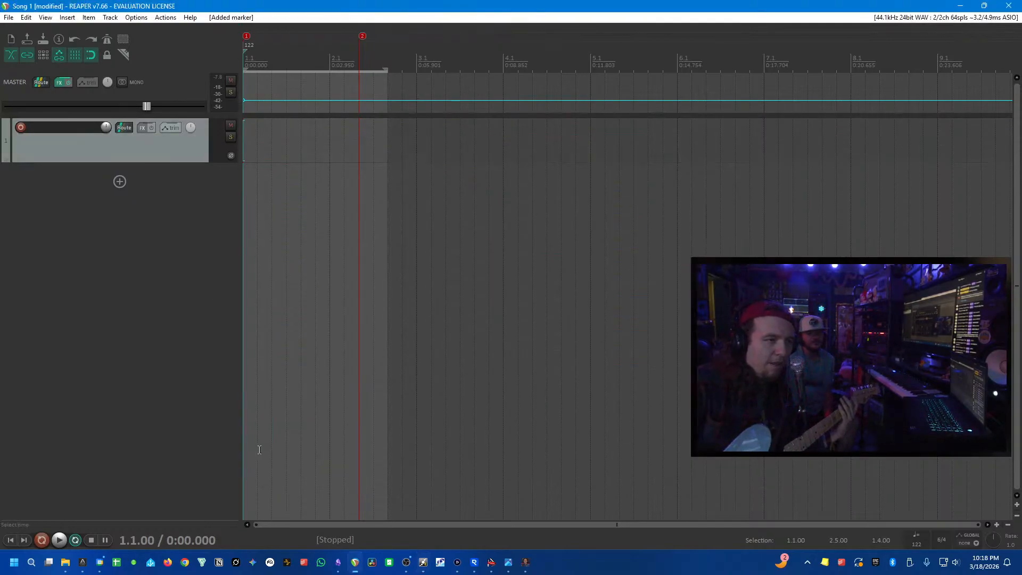
{"action": "left_click", "coordinate": [430, 567]}
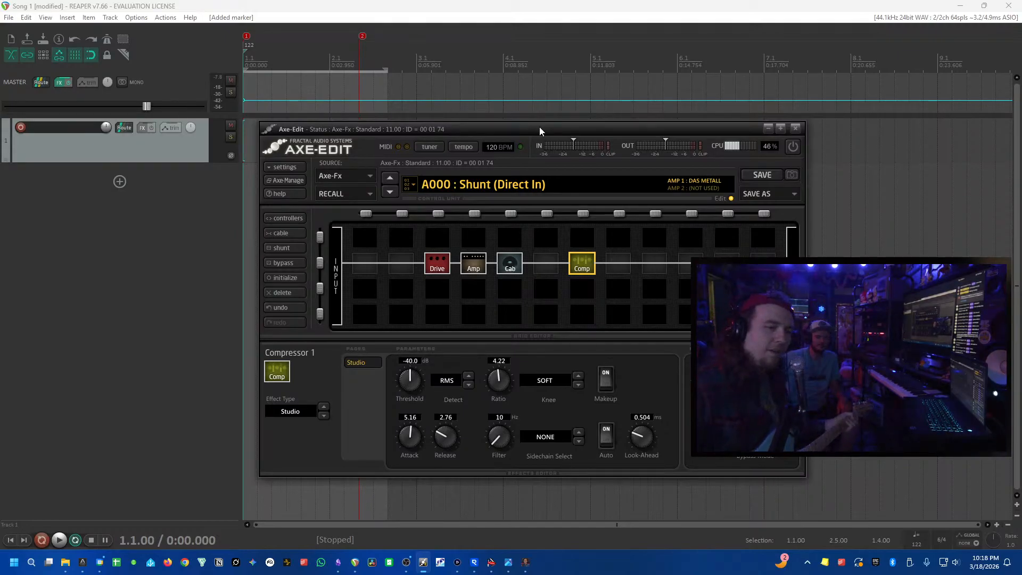
{"action": "left_click_drag", "start_coordinate": [541, 126], "coordinate": [354, 145]}
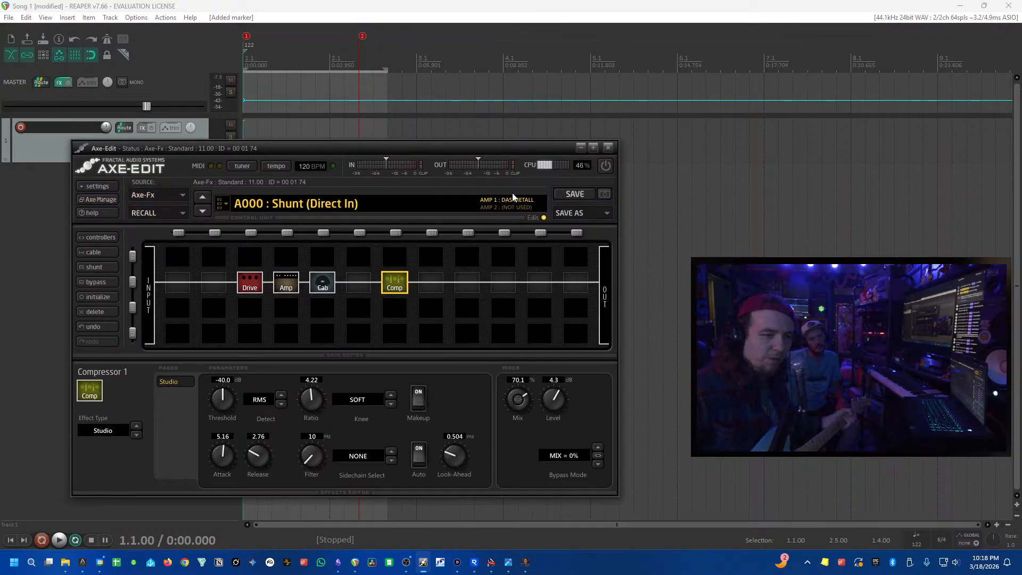
- Save the preset to Bank A location 007 under its existing name, opening it after saving, and close Axe-Edit
{"action": "left_click", "coordinate": [594, 212]}
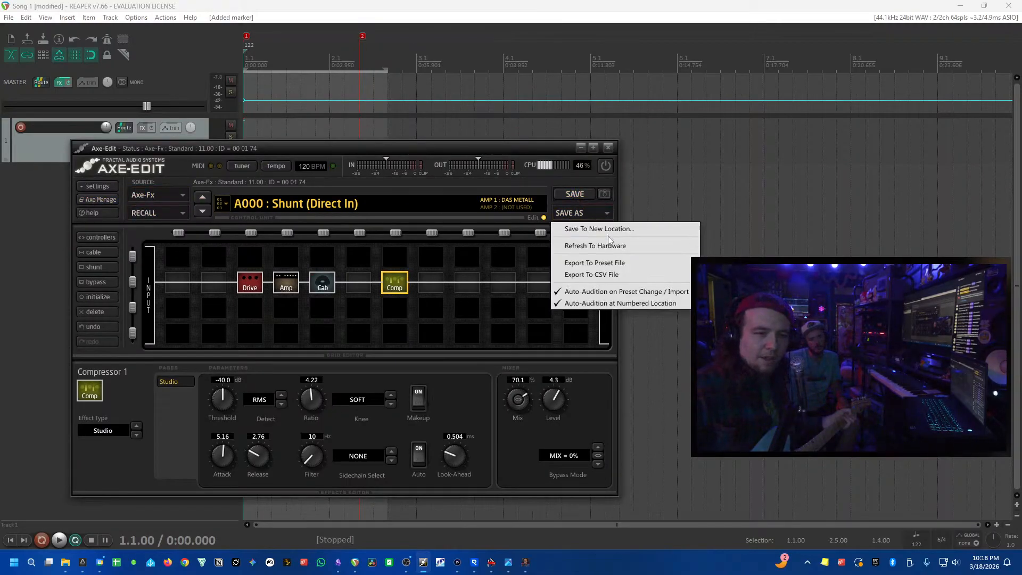
{"action": "left_click", "coordinate": [613, 237]}
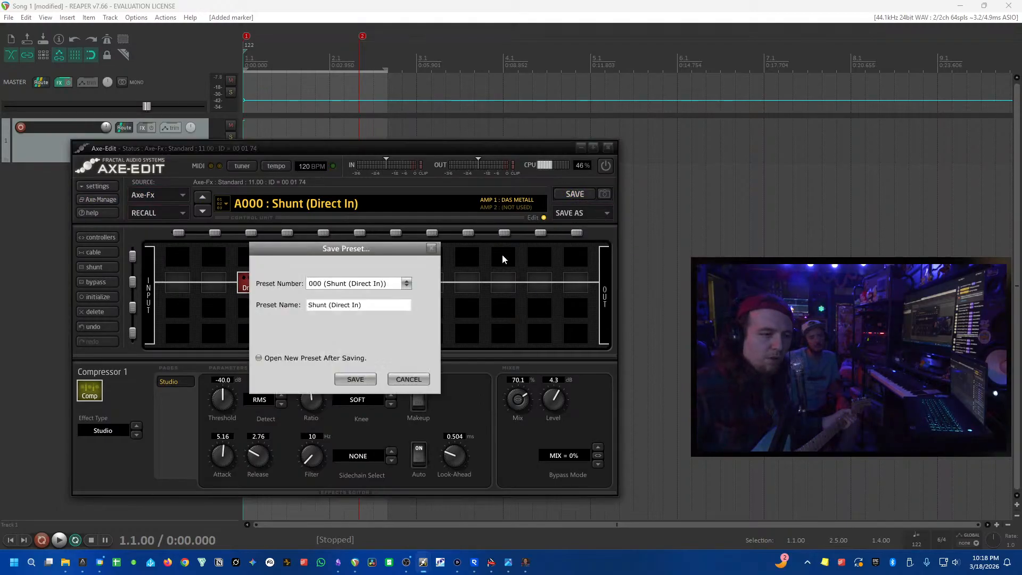
{"action": "left_click", "coordinate": [406, 286]}
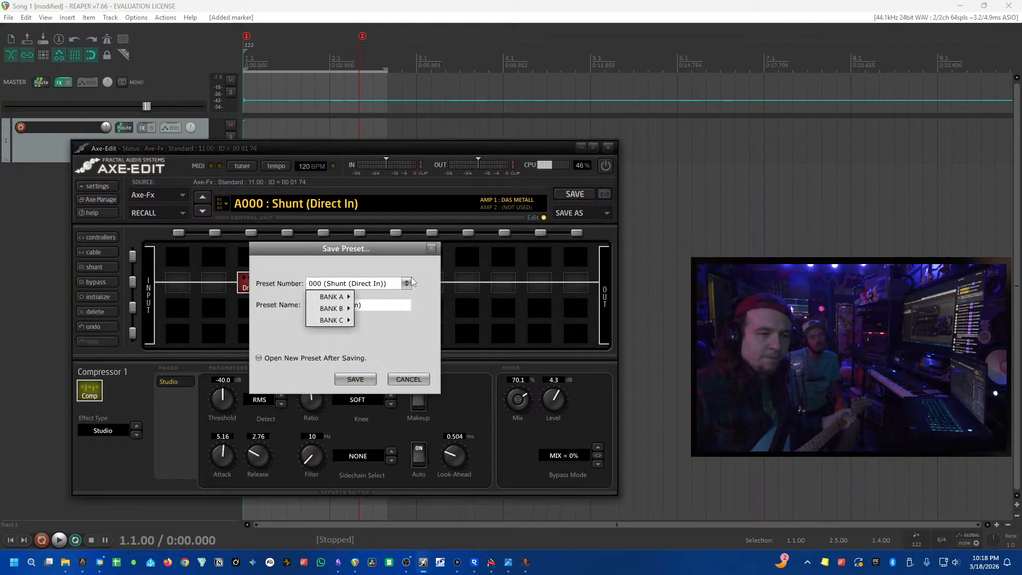
{"action": "mouse_move", "coordinate": [354, 301]}
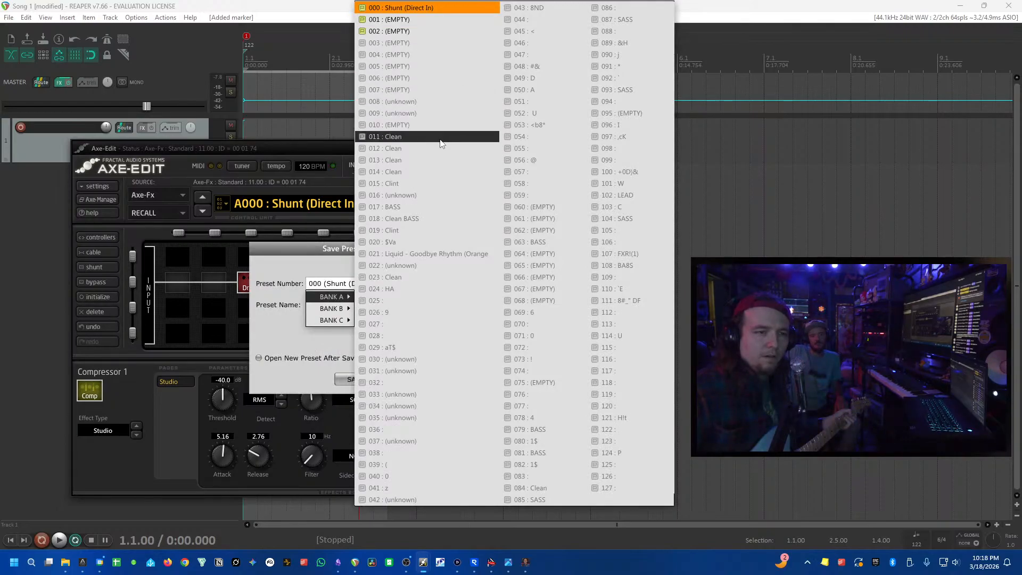
{"action": "left_click", "coordinate": [415, 87]}
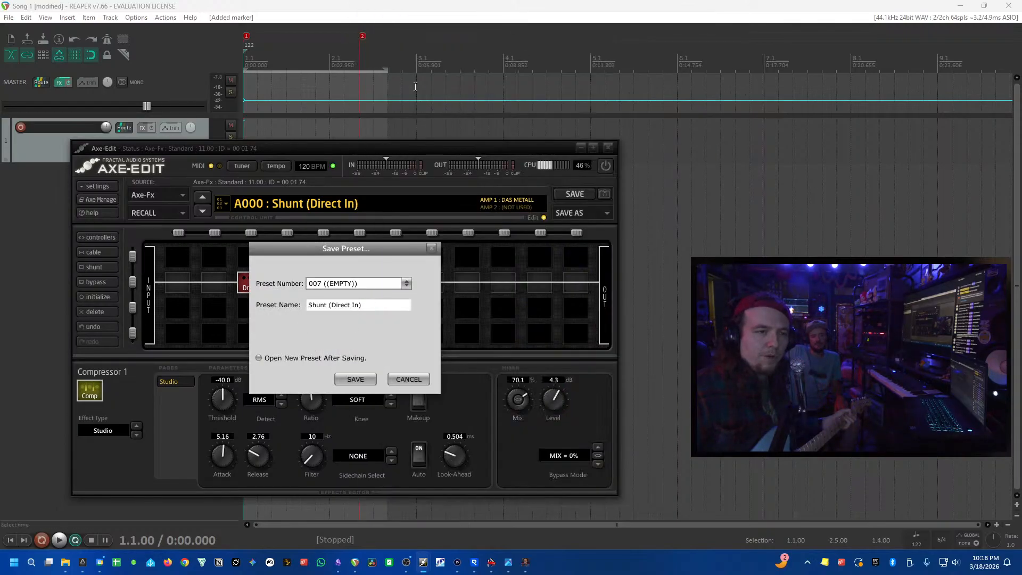
{"action": "left_click", "coordinate": [269, 359]}
{"action": "left_click", "coordinate": [356, 379]}
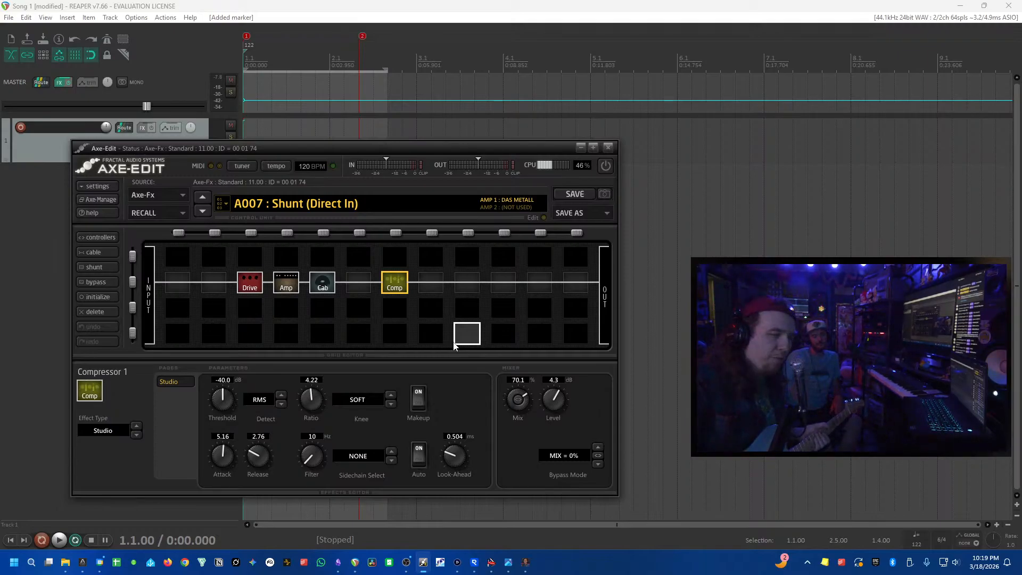
{"action": "left_click", "coordinate": [609, 146]}
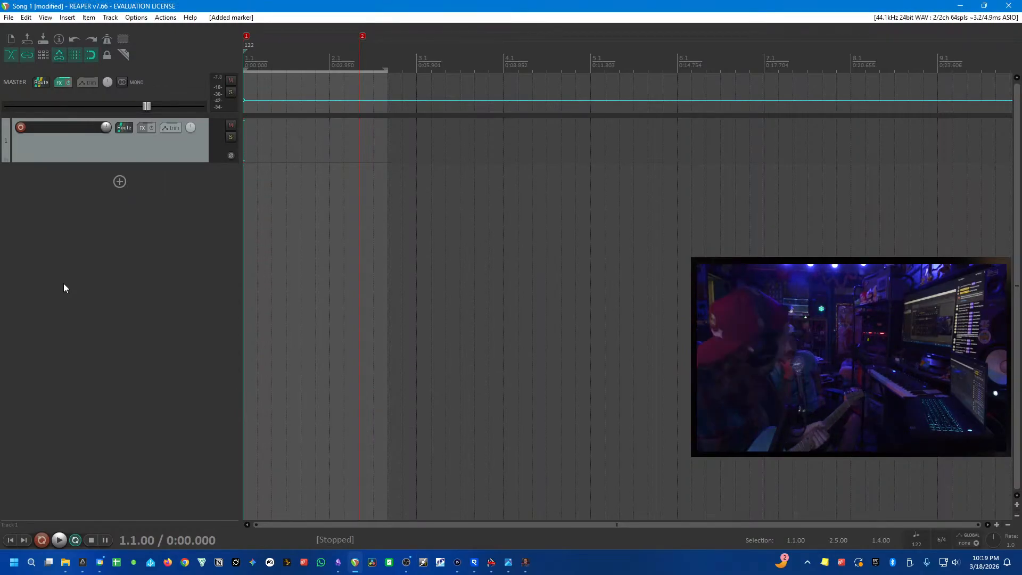
- Add a second track in REAPER, arm it for recording and turn on its record monitoring
{"action": "left_click", "coordinate": [120, 182]}
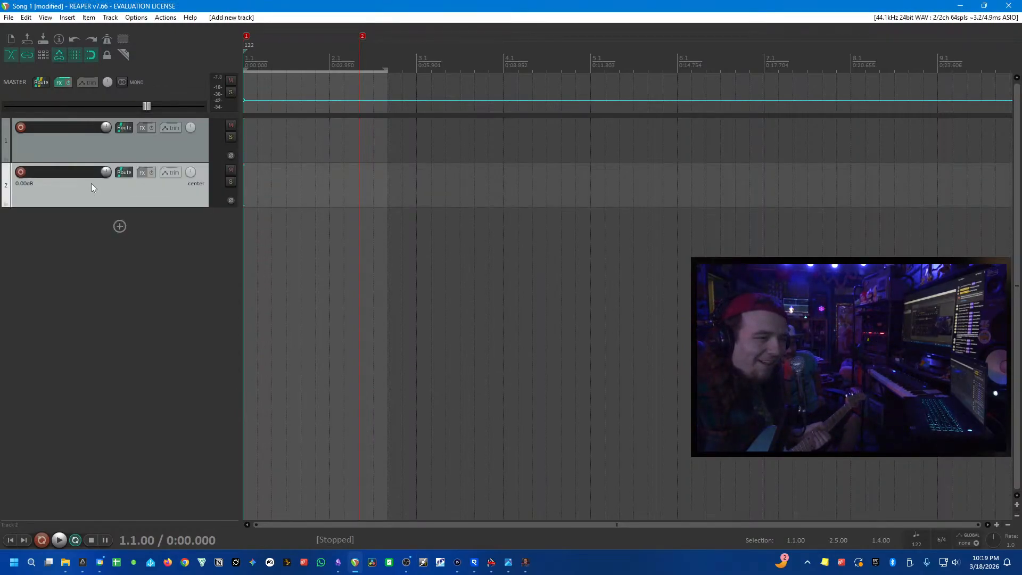
{"action": "left_click", "coordinate": [21, 172]}
{"action": "left_click", "coordinate": [30, 173]}
{"action": "left_click", "coordinate": [31, 173]}
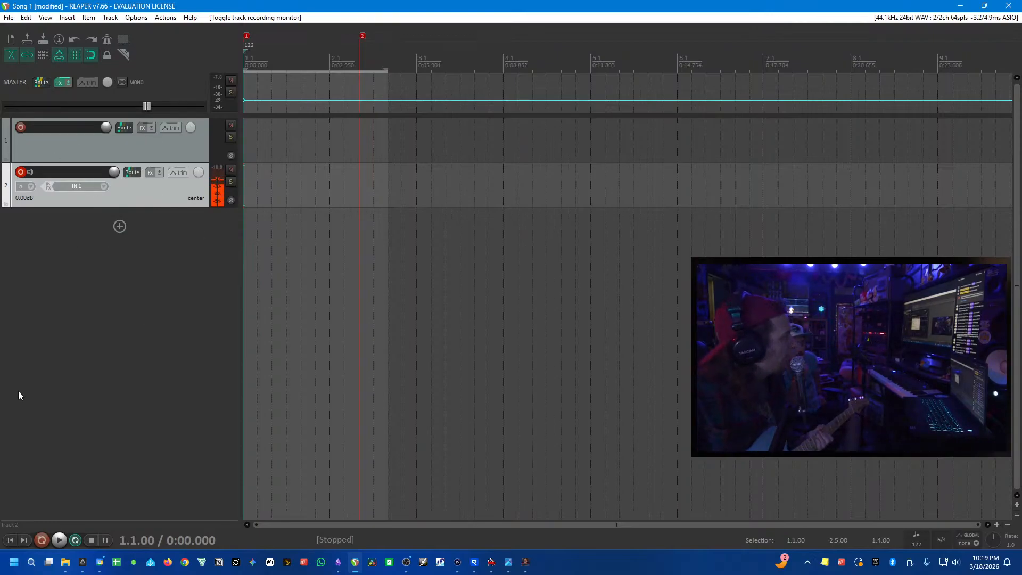
- Set the second track's recording input to mono input 2 and name the track "guitar"
{"action": "left_click", "coordinate": [100, 187]}
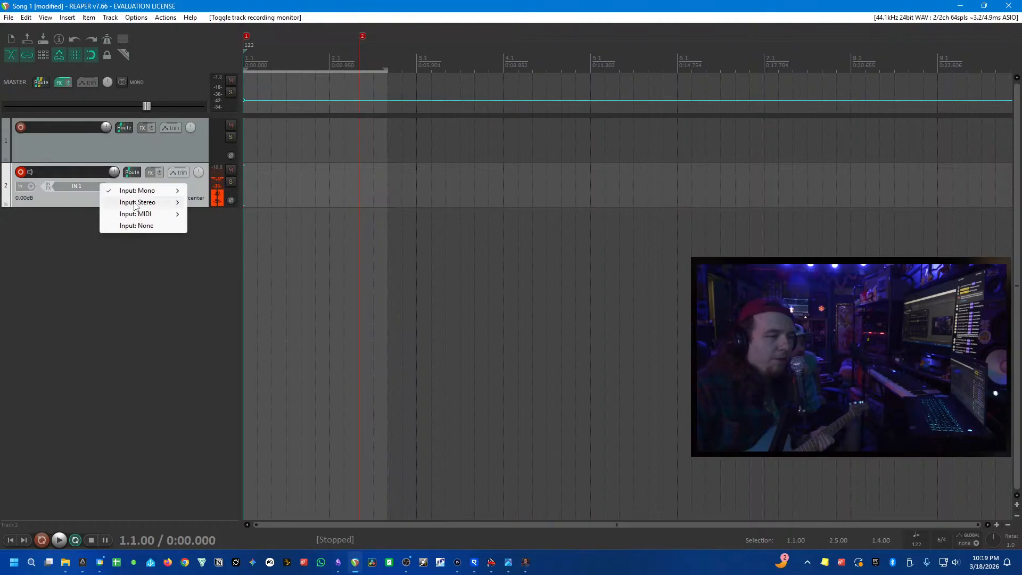
{"action": "mouse_move", "coordinate": [160, 191]}
{"action": "left_click", "coordinate": [227, 202]}
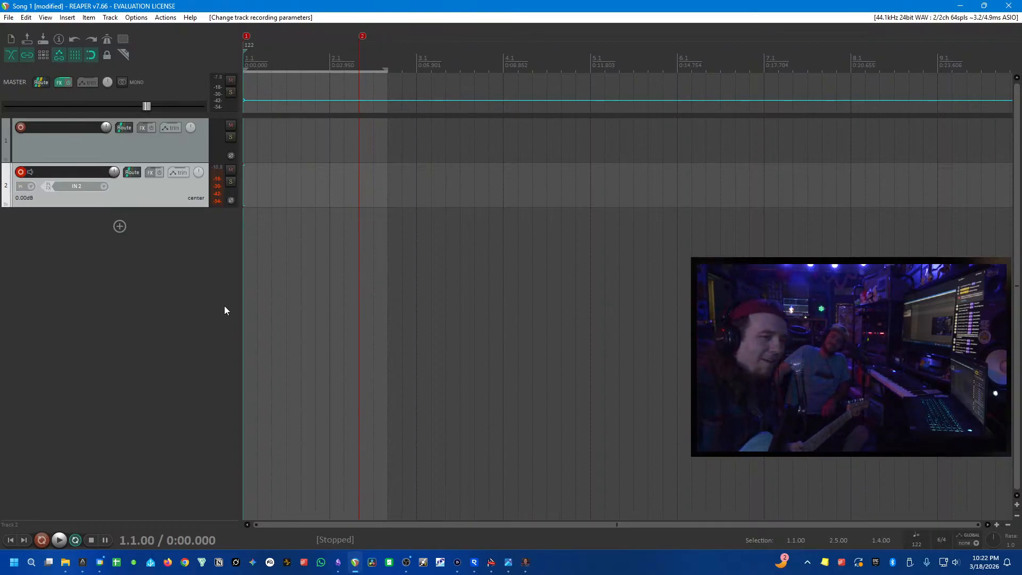
{"action": "double_click", "coordinate": [62, 171]}
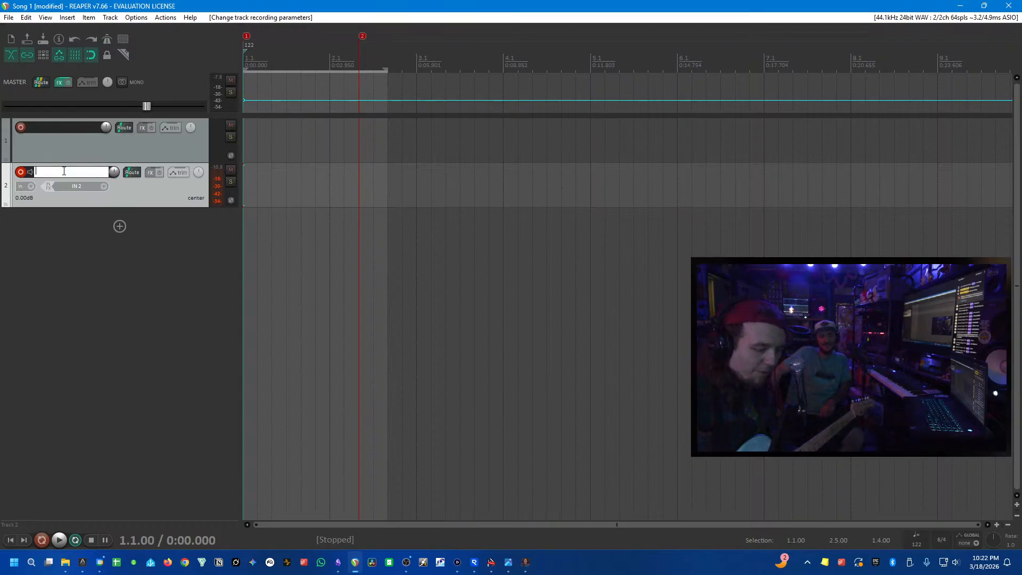
{"action": "type", "text": "guitar"}
{"action": "key", "text": "Return"}
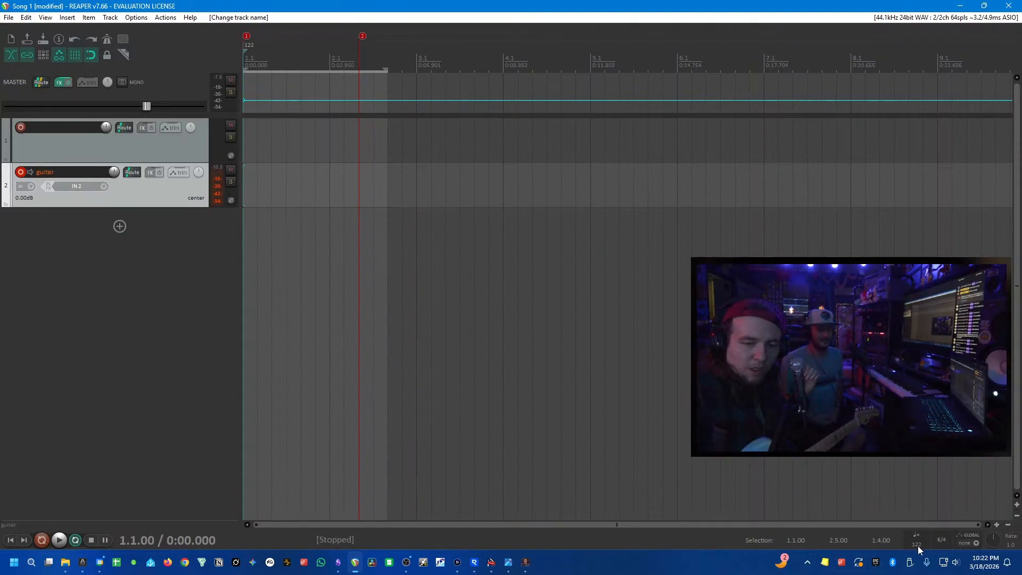
- Set the project time signature to 4/4
{"action": "right_click", "coordinate": [940, 542]}
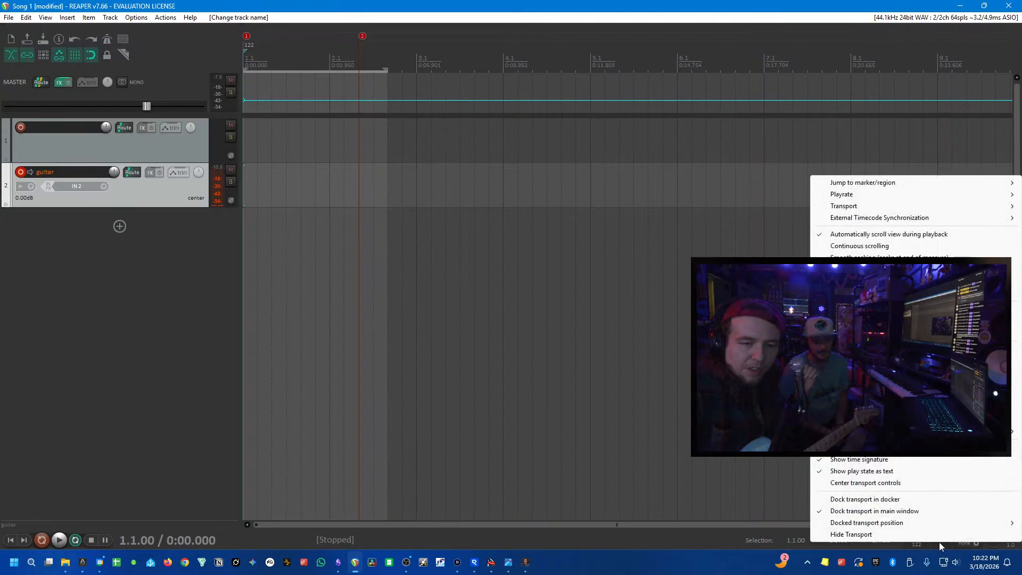
{"action": "left_click", "coordinate": [650, 533]}
{"action": "right_click", "coordinate": [936, 545]}
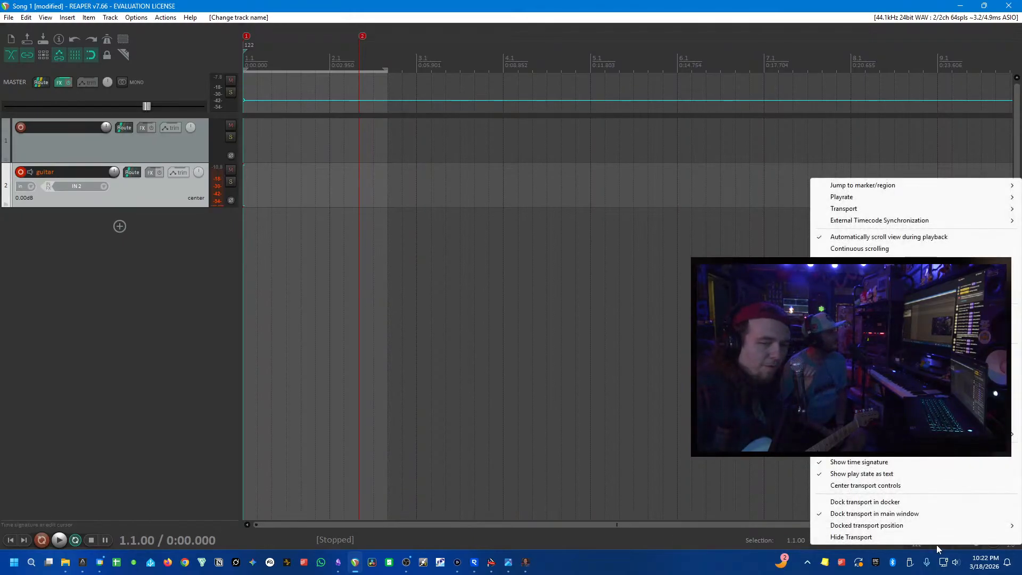
{"action": "left_click", "coordinate": [795, 539]}
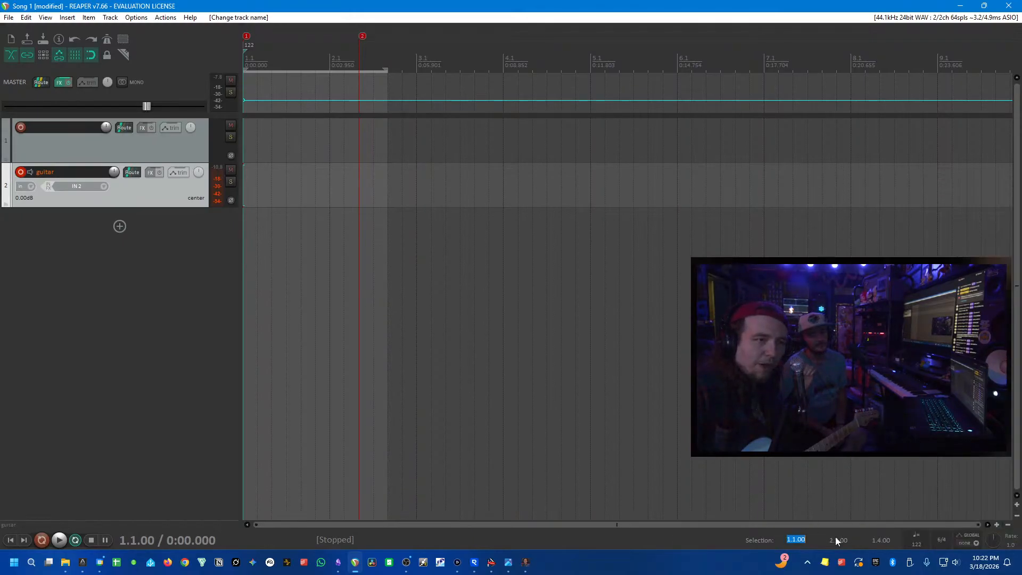
{"action": "left_click", "coordinate": [942, 540]}
{"action": "type", "text": "4/4"}
{"action": "key", "text": "Return"}
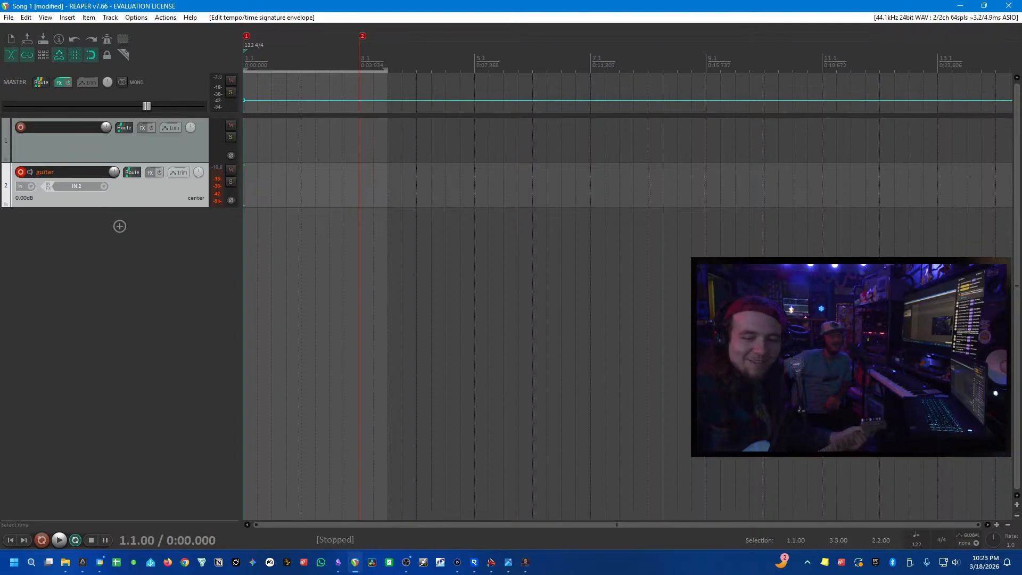
- Tap in a project tempo of 93 BPM and enable the metronome
{"action": "left_click", "coordinate": [109, 337]}
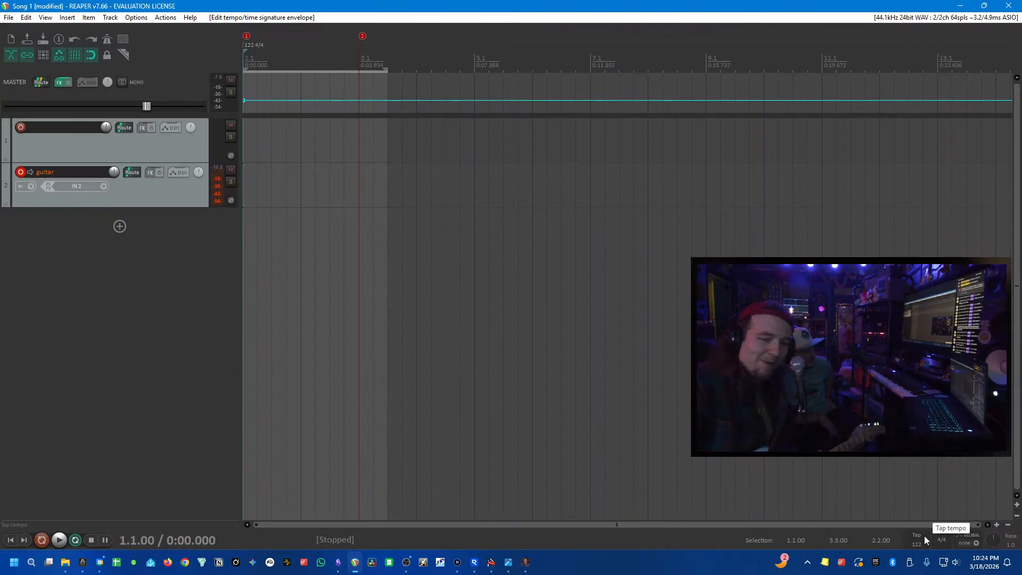
{"action": "left_click", "coordinate": [924, 535]}
{"action": "left_click", "coordinate": [923, 536]}
{"action": "left_click", "coordinate": [923, 535]}
{"action": "left_click", "coordinate": [924, 536]}
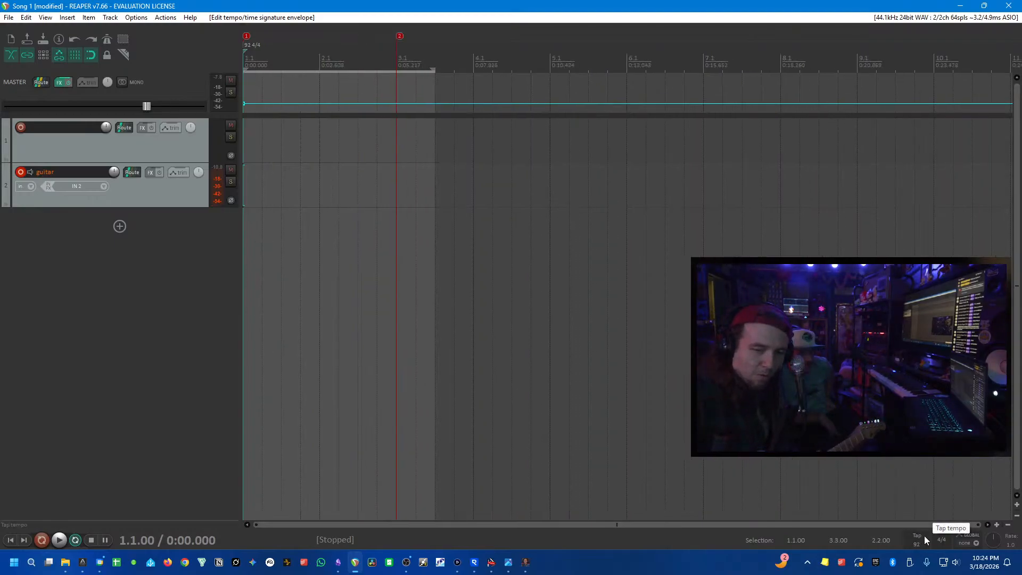
{"action": "left_click", "coordinate": [924, 535]}
{"action": "left_click", "coordinate": [923, 535]}
{"action": "left_click", "coordinate": [923, 535]}
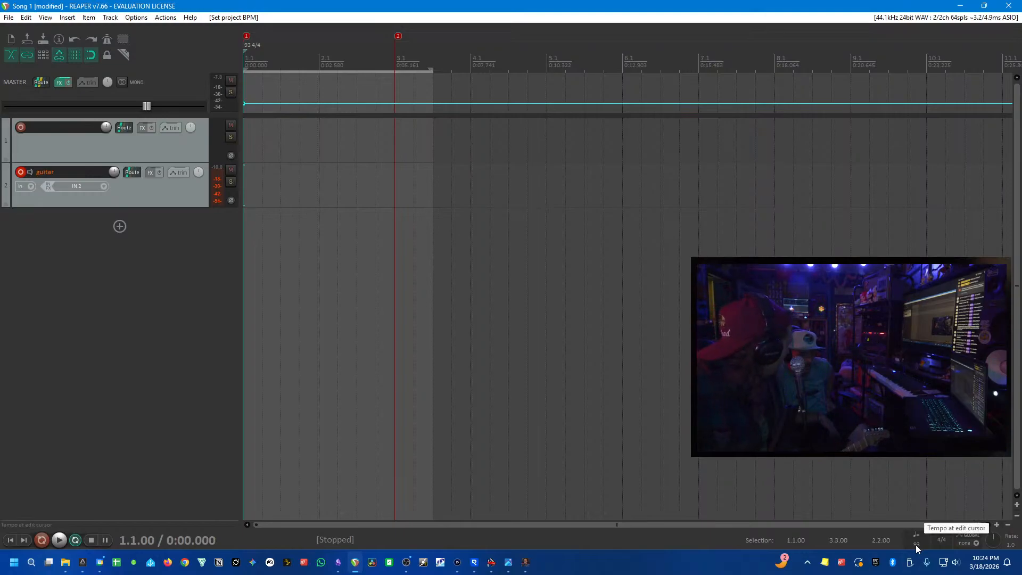
{"action": "left_click", "coordinate": [107, 39]}
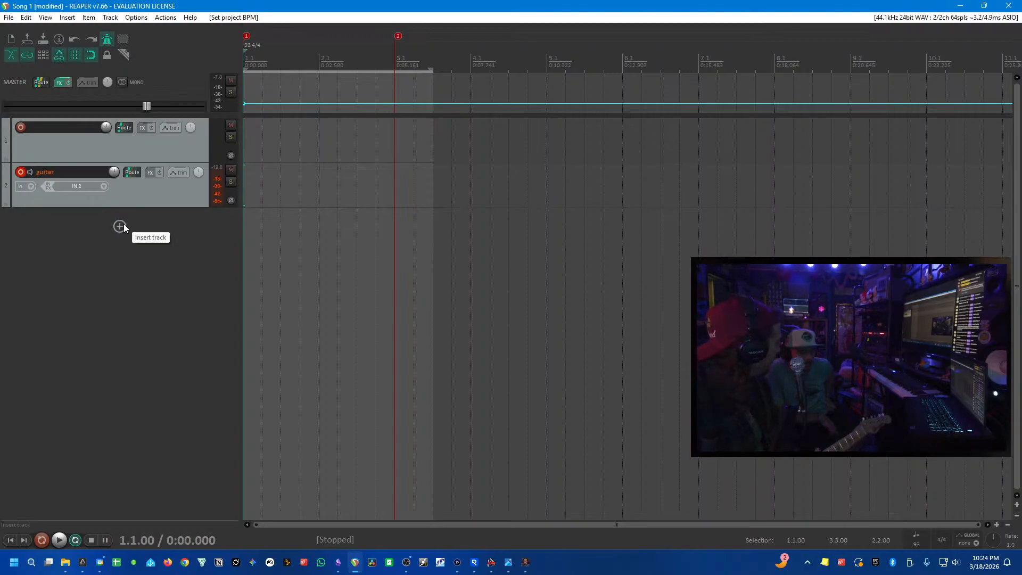
- Step the edit cursor beat by beat from measure 1 into measure 2, and return it to the project start
{"action": "scroll", "coordinate": [354, 206], "scroll_direction": "up", "scroll_amount": 2}
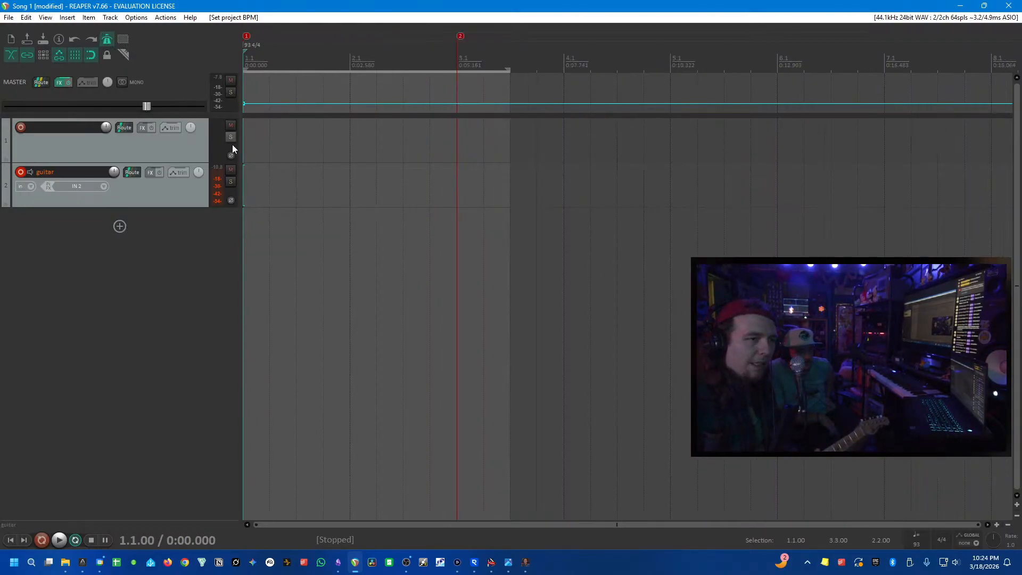
{"action": "left_click", "coordinate": [267, 155]}
{"action": "left_click", "coordinate": [301, 154]}
{"action": "left_click", "coordinate": [322, 154]}
{"action": "left_click", "coordinate": [354, 154]}
{"action": "left_click", "coordinate": [375, 154]}
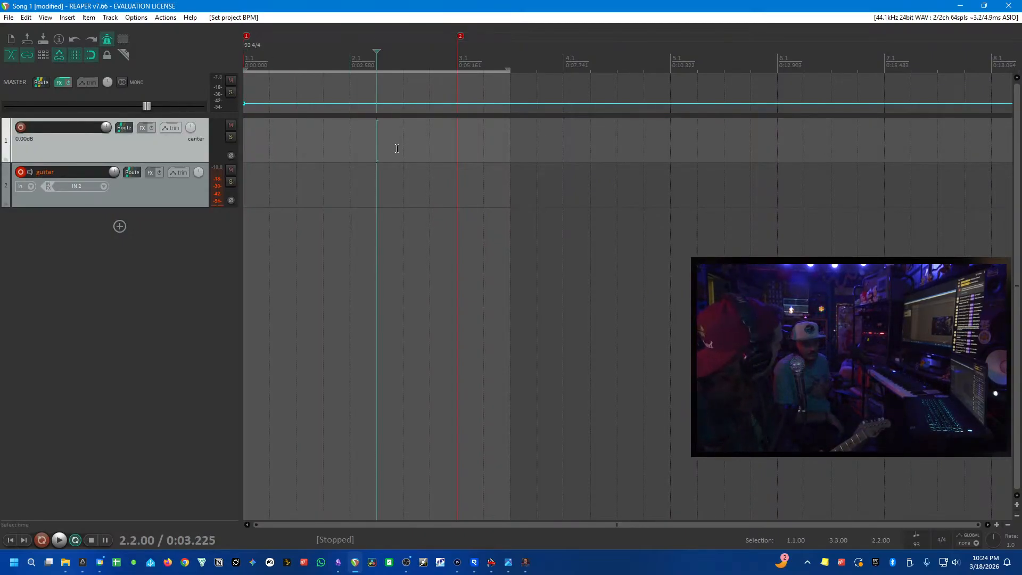
{"action": "scroll", "coordinate": [596, 245], "scroll_direction": "down", "scroll_amount": 6}
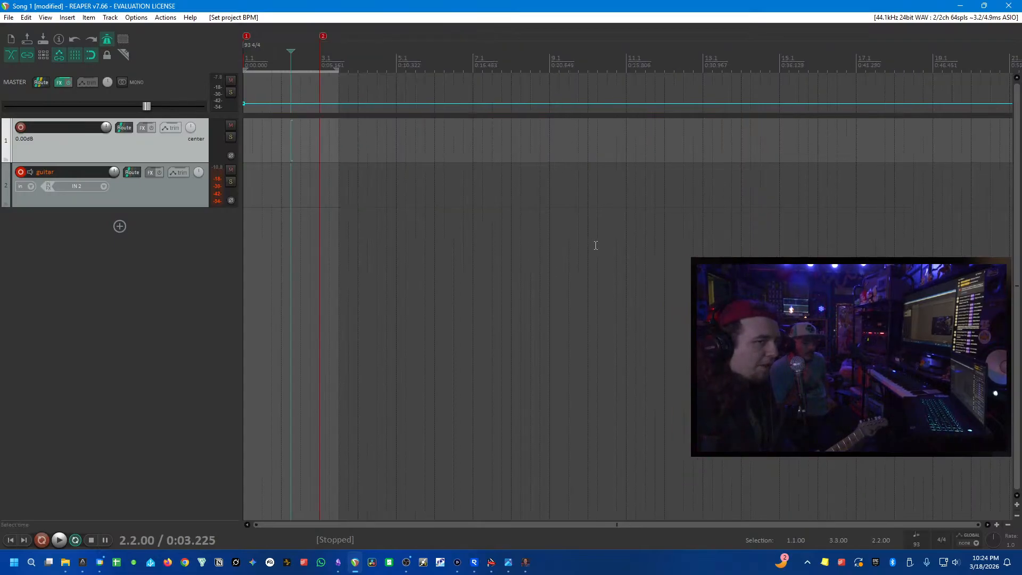
{"action": "left_click", "coordinate": [52, 400]}
{"action": "left_click", "coordinate": [10, 540]}
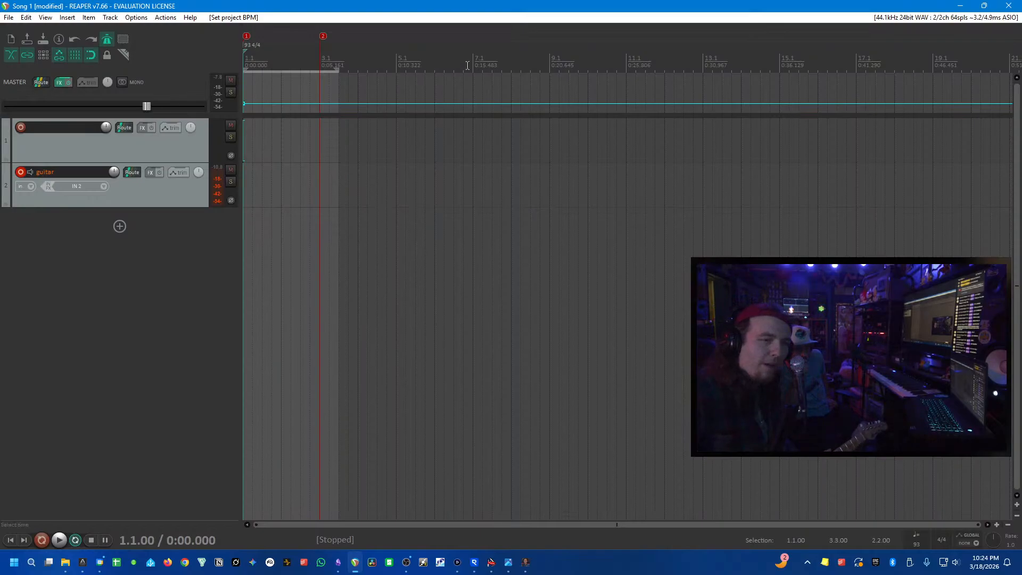
- Set the loop and time selection from measure 1 to measure 9, keeping repeat playback on
{"action": "left_click_drag", "start_coordinate": [550, 64], "coordinate": [261, 71]}
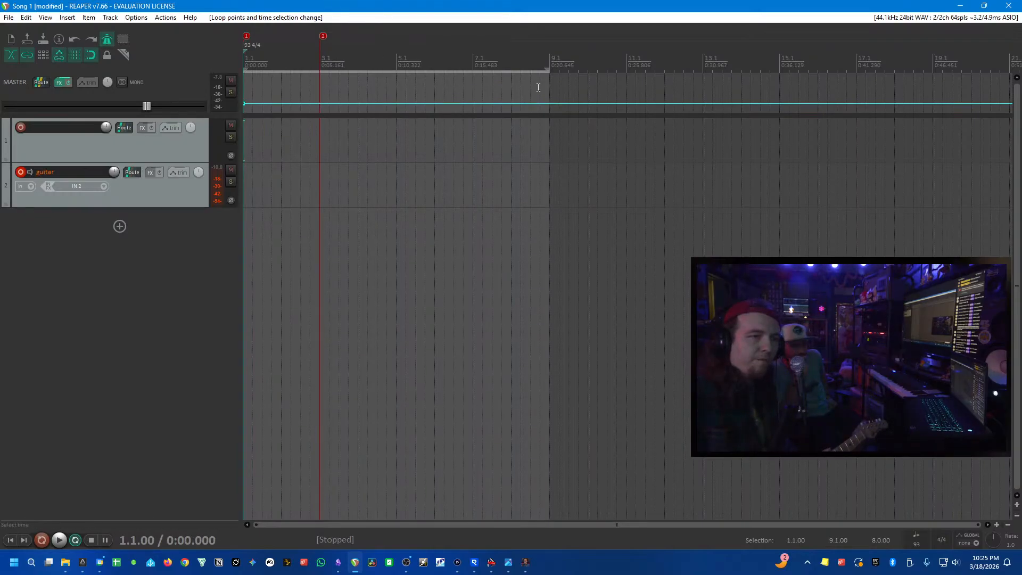
{"action": "left_click", "coordinate": [76, 542]}
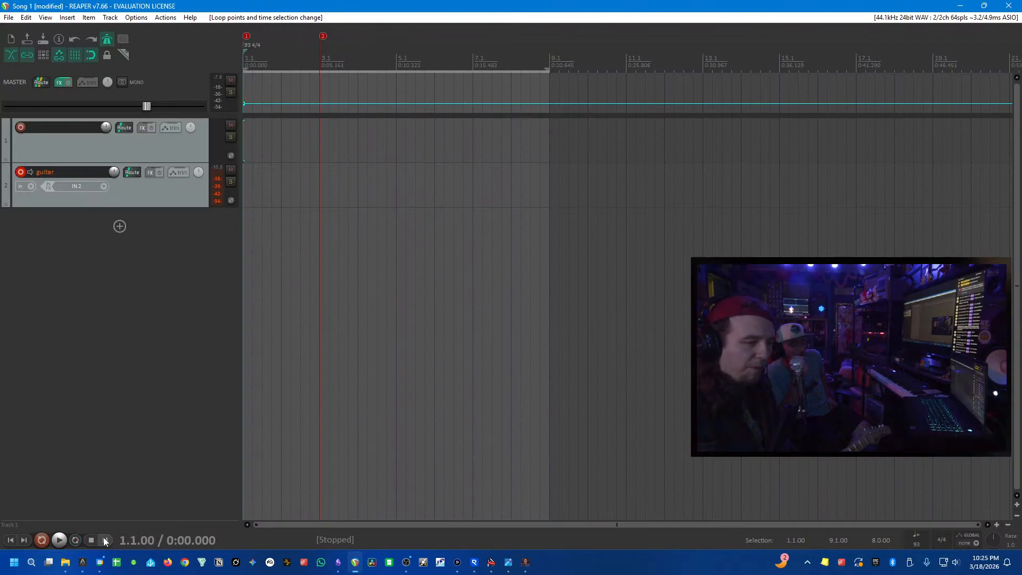
{"action": "left_click", "coordinate": [73, 545]}
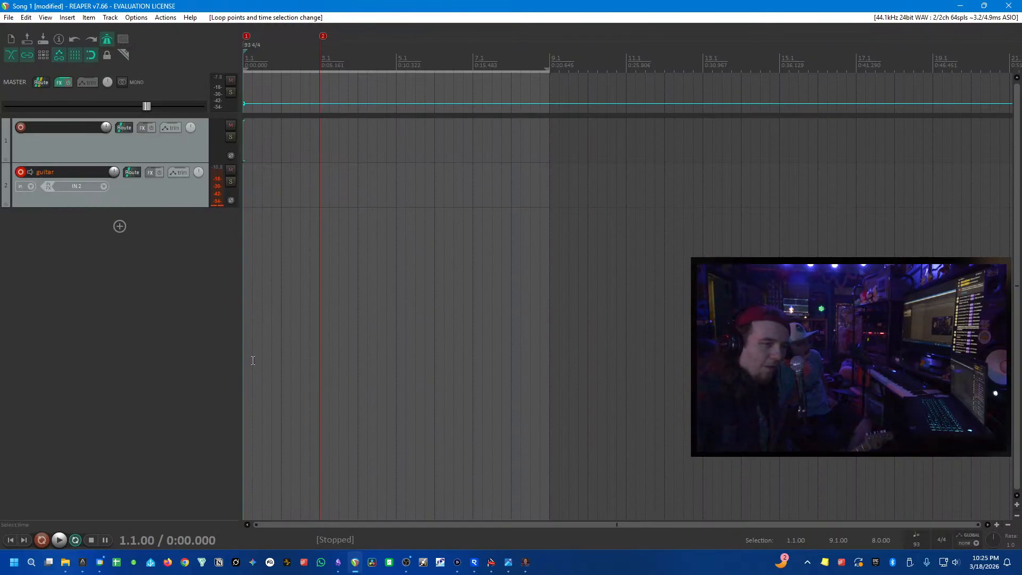
- Start recording on the guitar track and set the metronome volume to -23.2 dB while it runs
{"action": "left_click", "coordinate": [42, 540]}
{"action": "scroll", "coordinate": [504, 212], "scroll_direction": "up", "scroll_amount": 2}
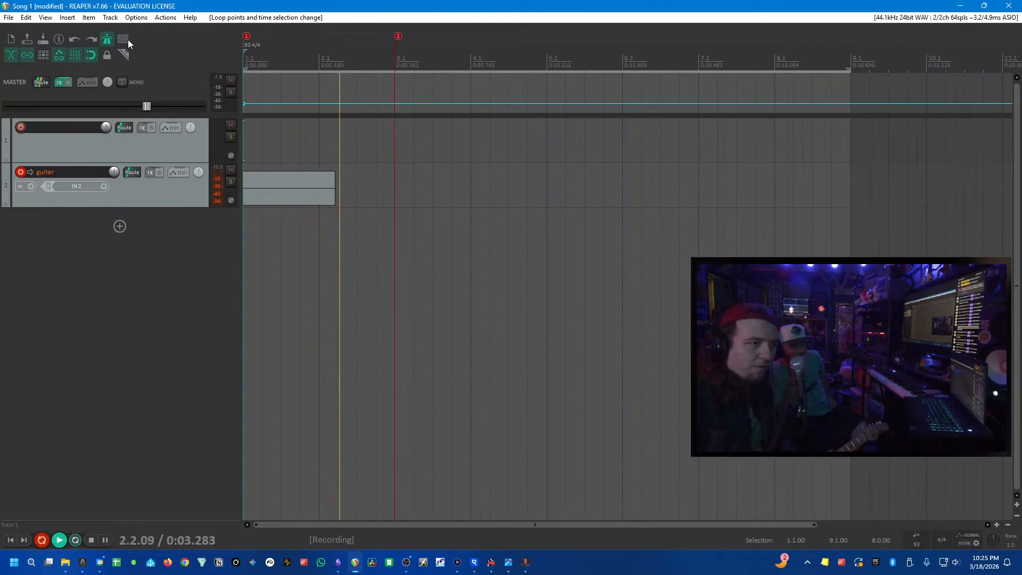
{"action": "right_click", "coordinate": [107, 39]}
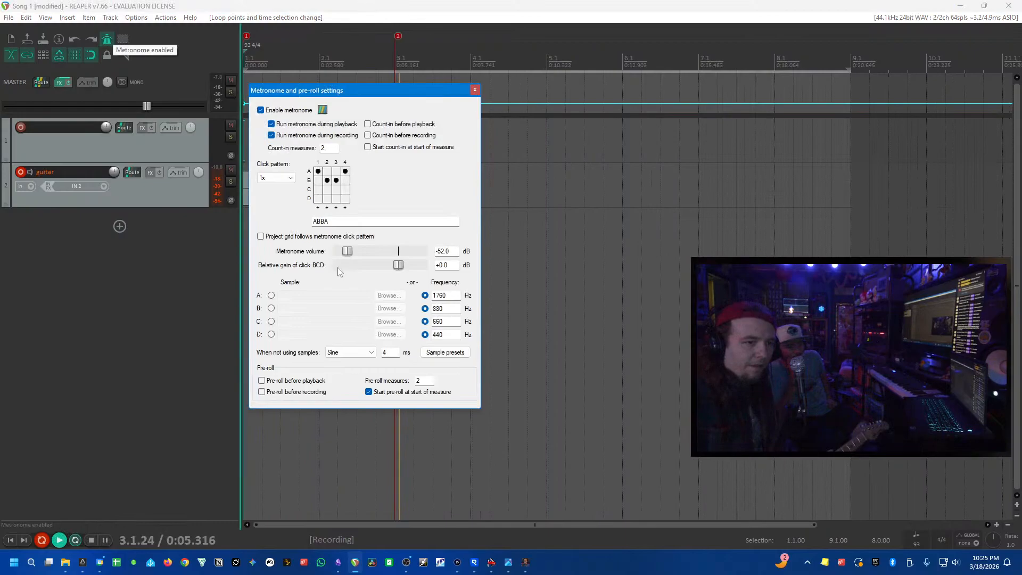
{"action": "left_click_drag", "start_coordinate": [353, 255], "coordinate": [371, 254]}
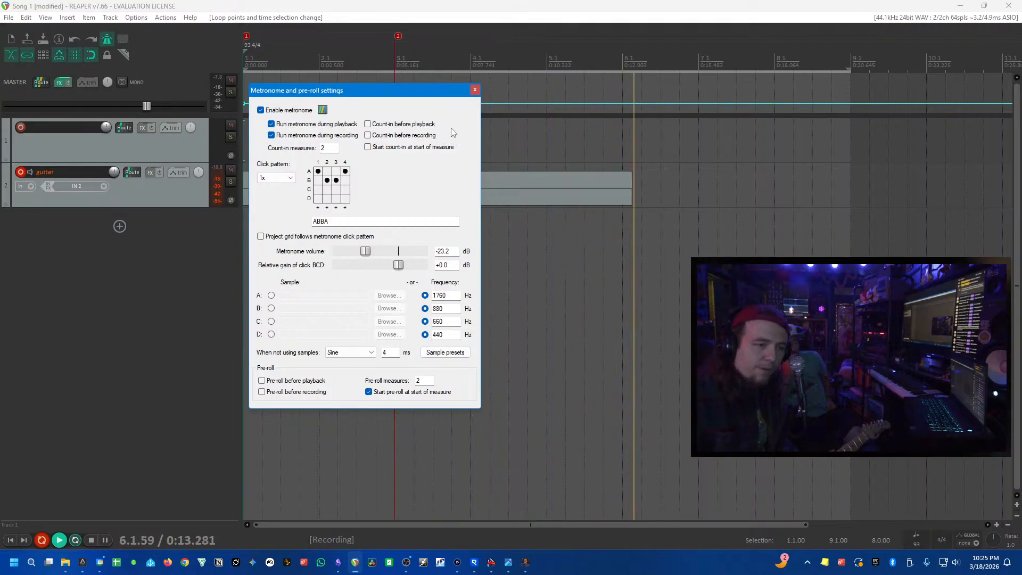
{"action": "left_click", "coordinate": [473, 91]}
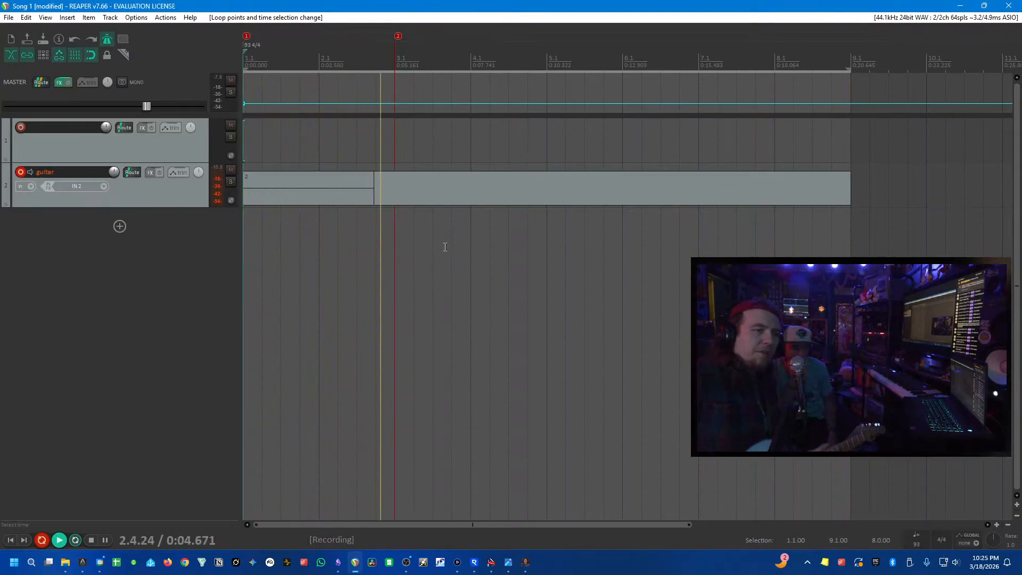
- Stop the recording and delete the recorded takes from the guitar track
{"action": "key", "text": "space"}
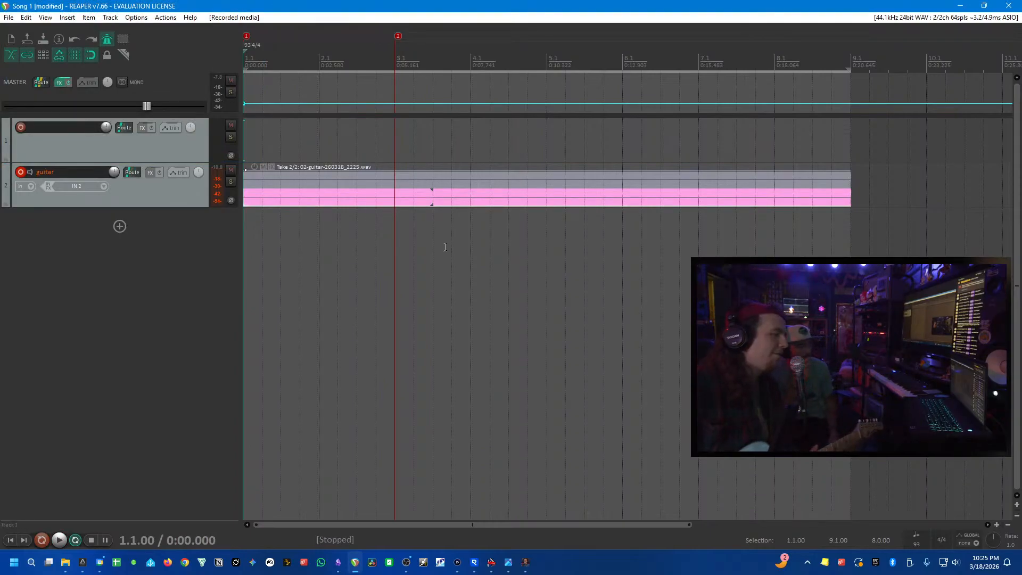
{"action": "left_click", "coordinate": [398, 247]}
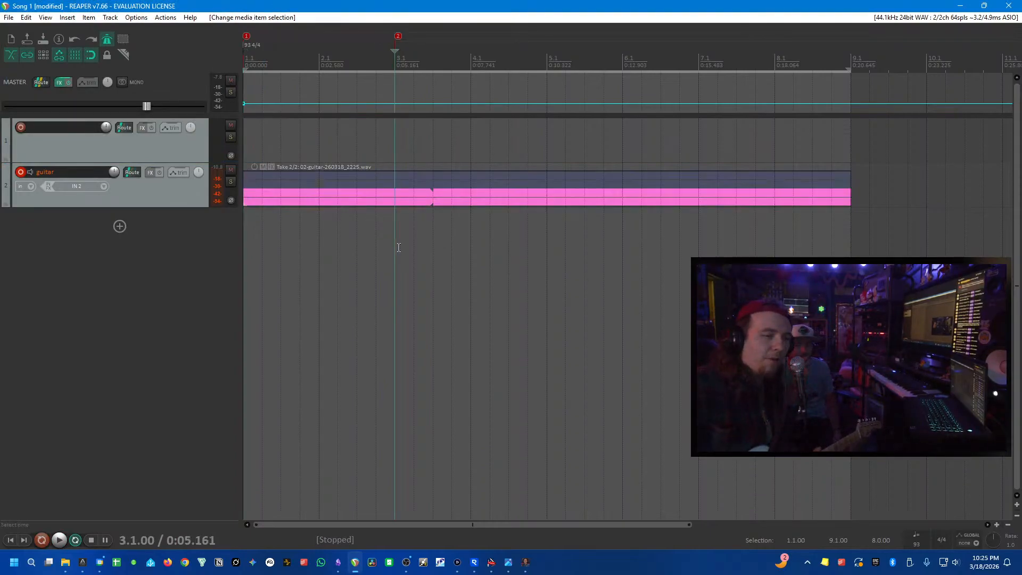
{"action": "left_click_drag", "start_coordinate": [399, 247], "coordinate": [315, 167]}
{"action": "key", "text": "Delete"}
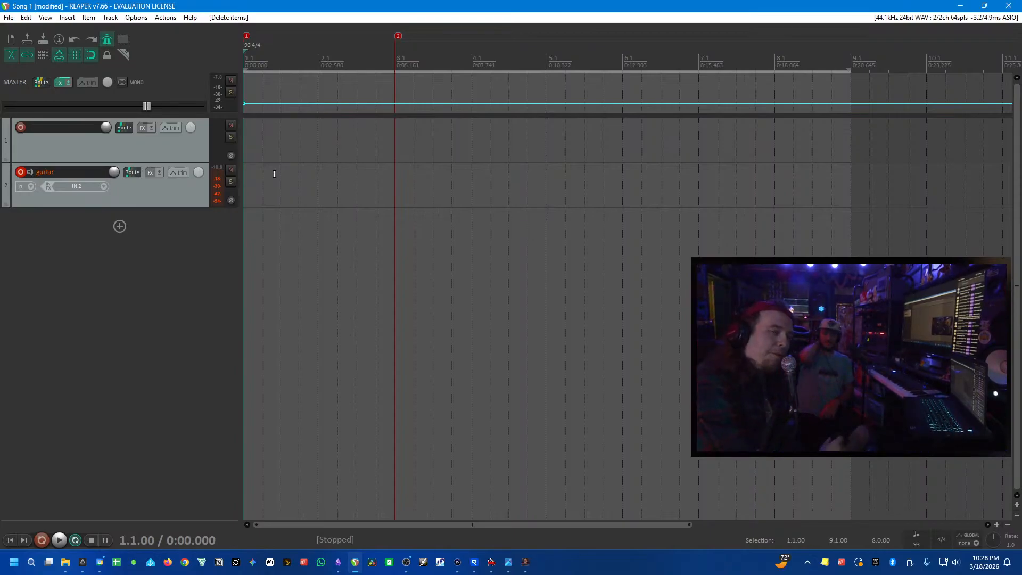
{"action": "left_click", "coordinate": [464, 291]}
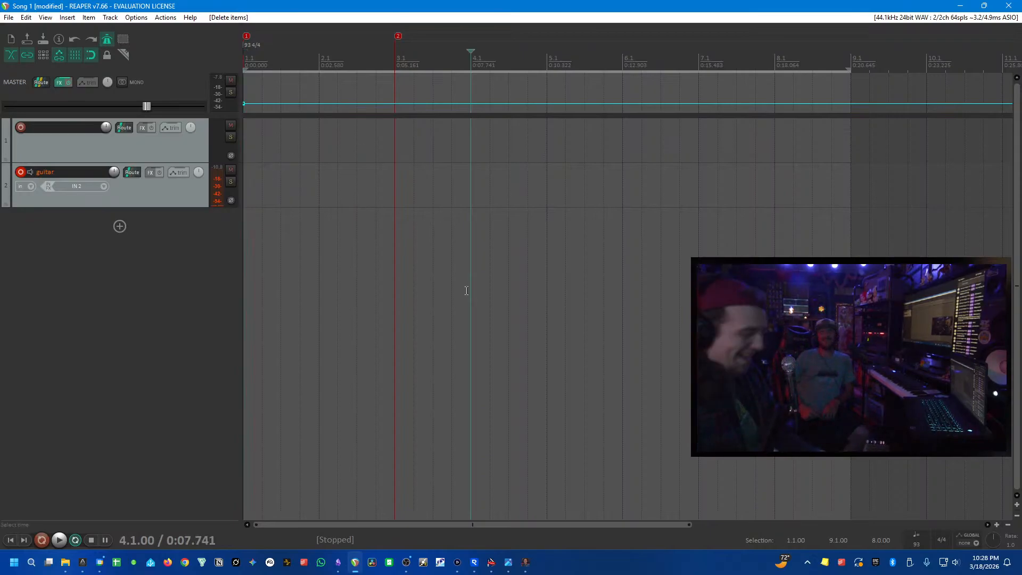
{"action": "key", "text": "Home"}
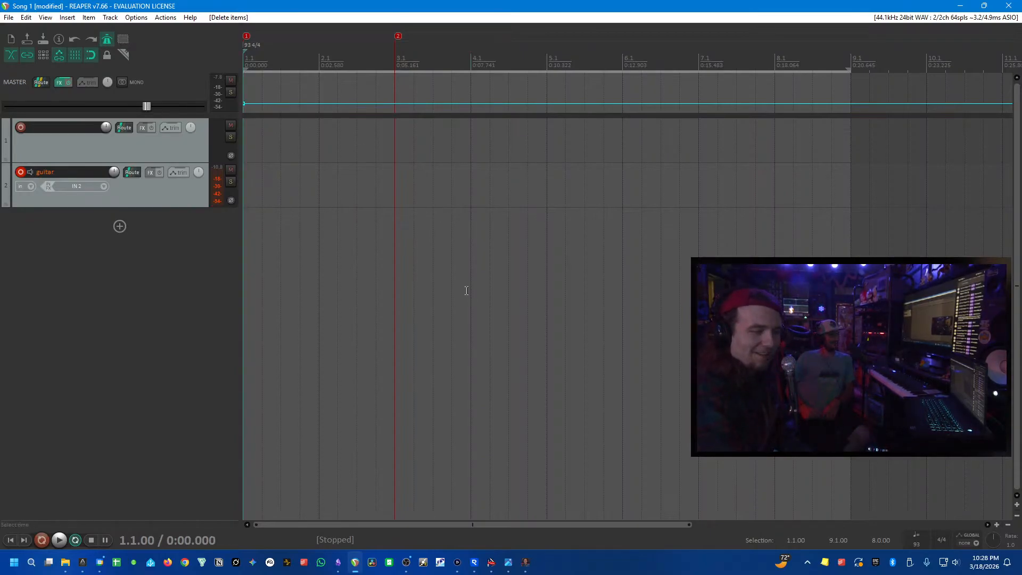
{"action": "left_click", "coordinate": [276, 317]}
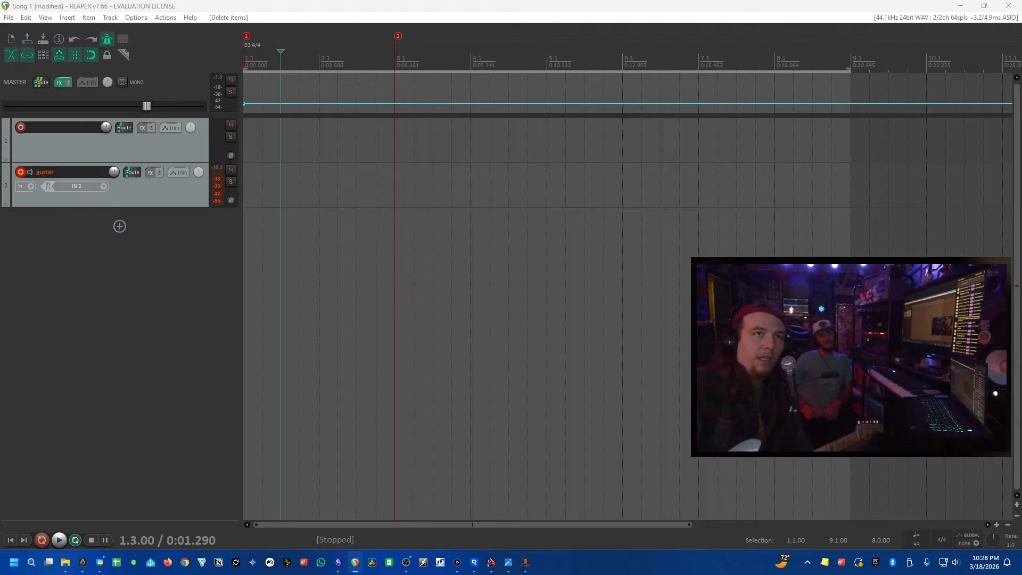
- Bring the Media Explorer over the arrange view and search the Stock Files & Templates 2025 folder for "kick"
{"action": "left_click_drag", "start_coordinate": [728, 0], "coordinate": [590, 113]}
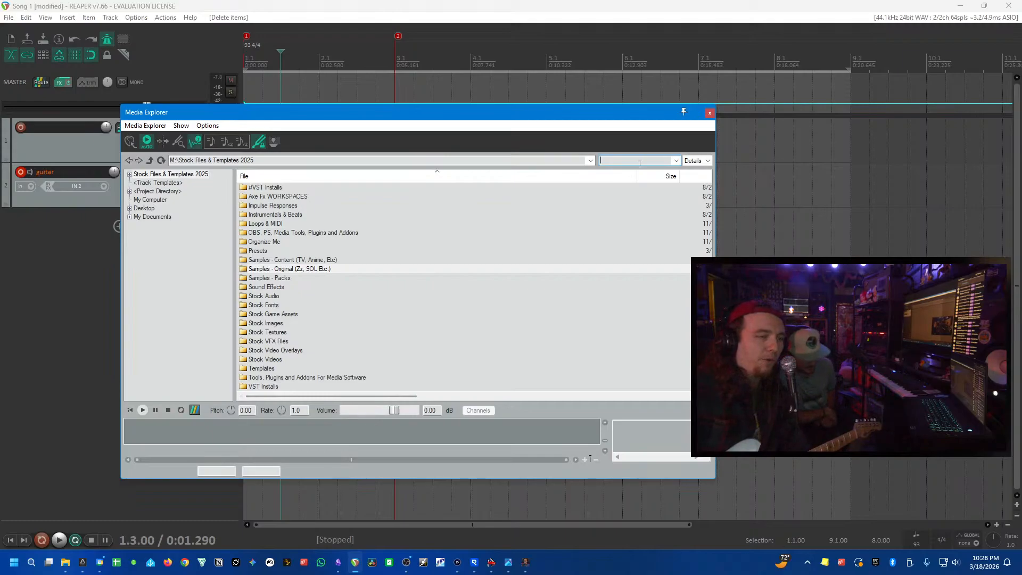
{"action": "type", "text": "kick"}
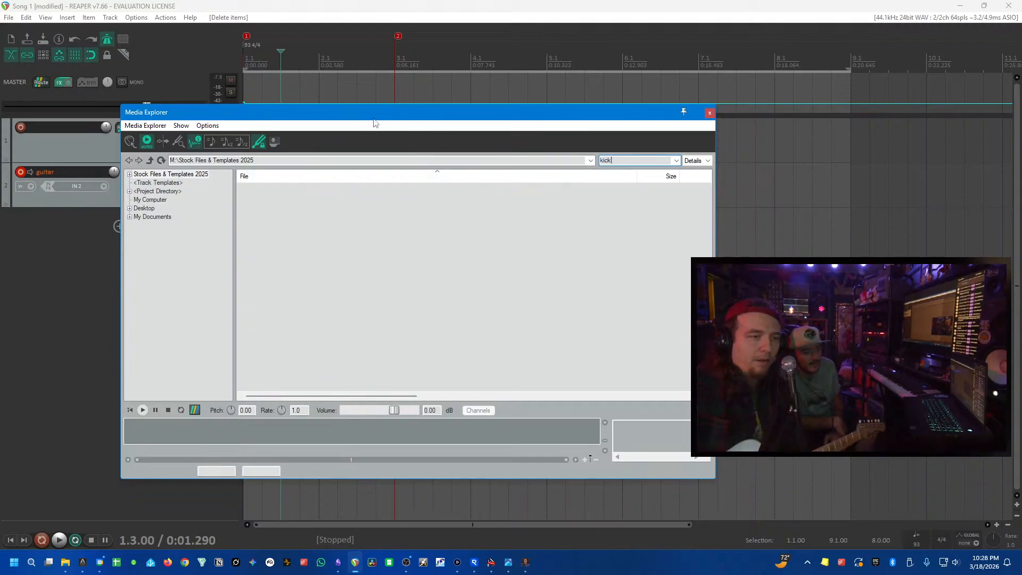
{"action": "left_click_drag", "start_coordinate": [373, 116], "coordinate": [374, 115]}
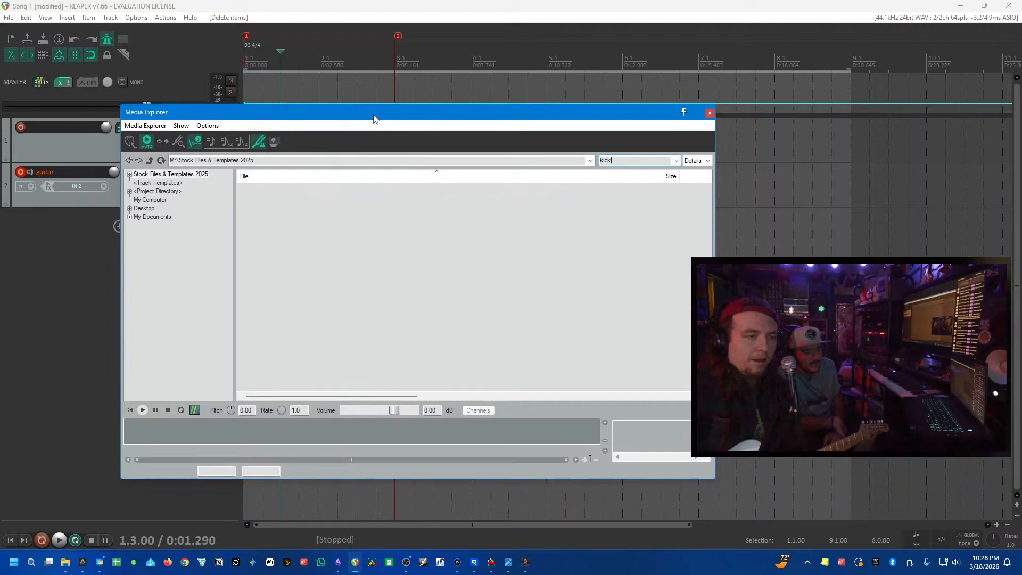
- Expand Stock Files & Templates 2025 and search its Samples - Original (Zz, SOL Etc.) folder for "kick"
{"action": "double_click", "coordinate": [165, 175]}
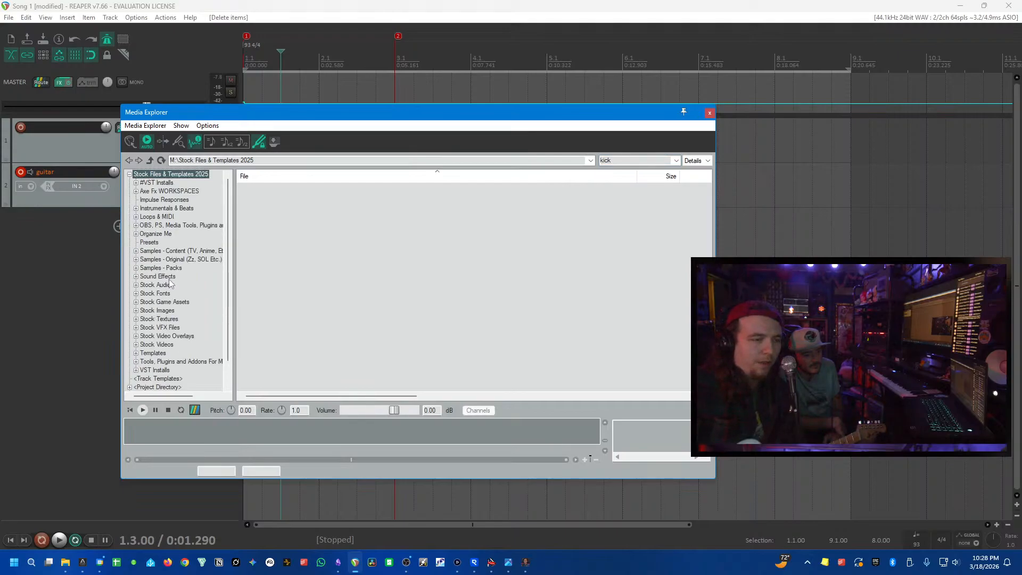
{"action": "left_click", "coordinate": [176, 259]}
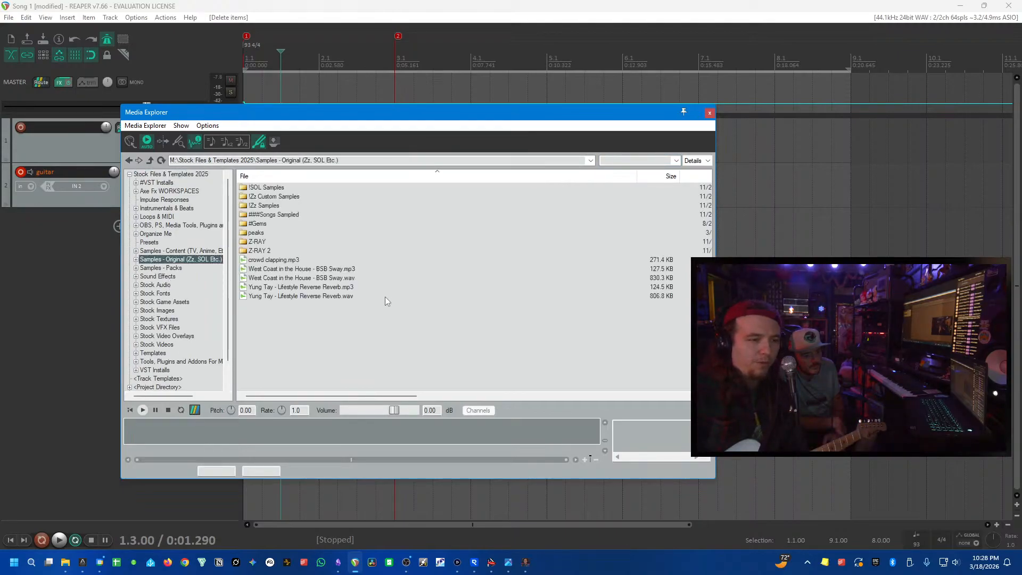
{"action": "left_click", "coordinate": [621, 160]}
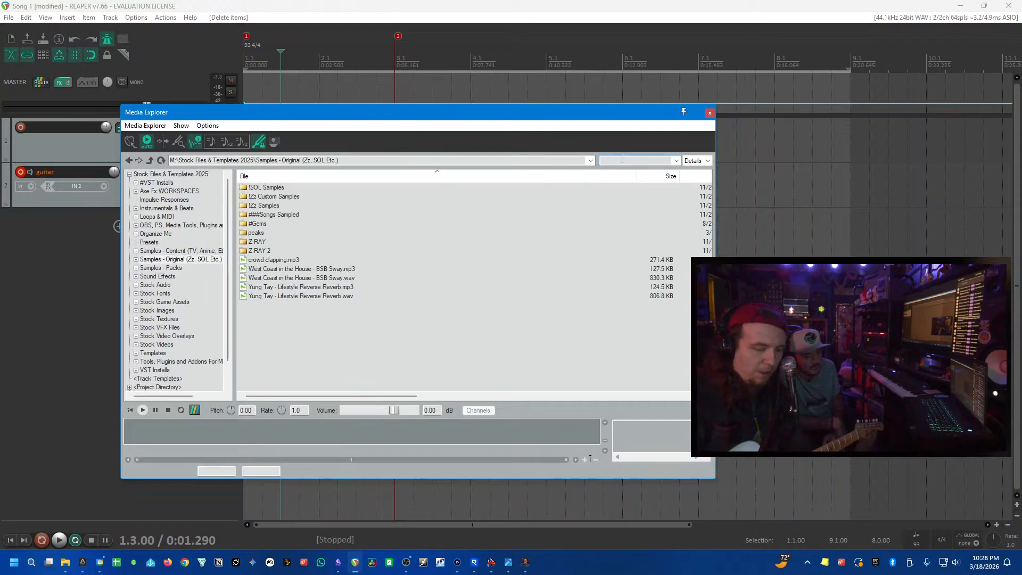
{"action": "type", "text": "kick"}
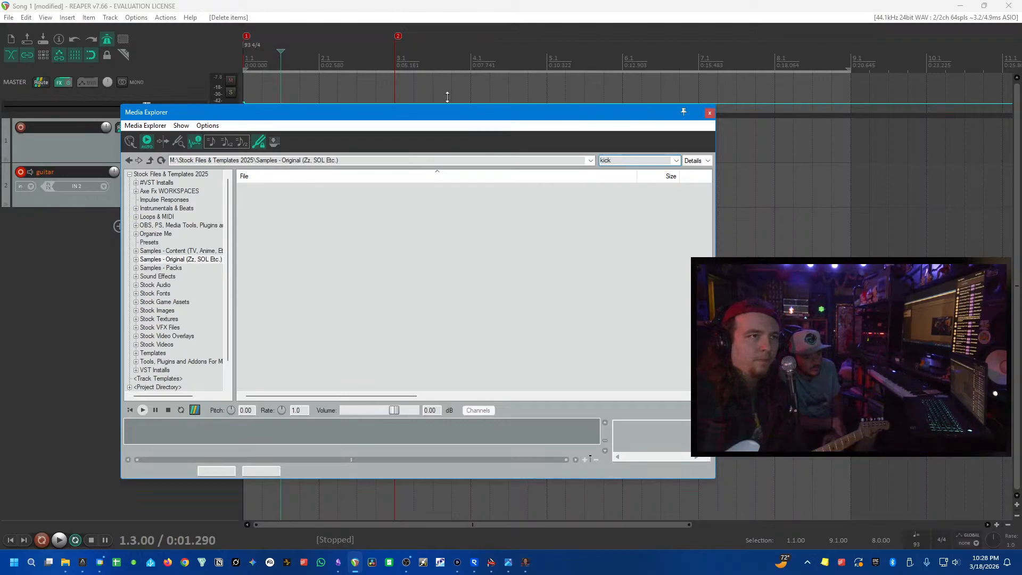
{"action": "key", "text": "Return"}
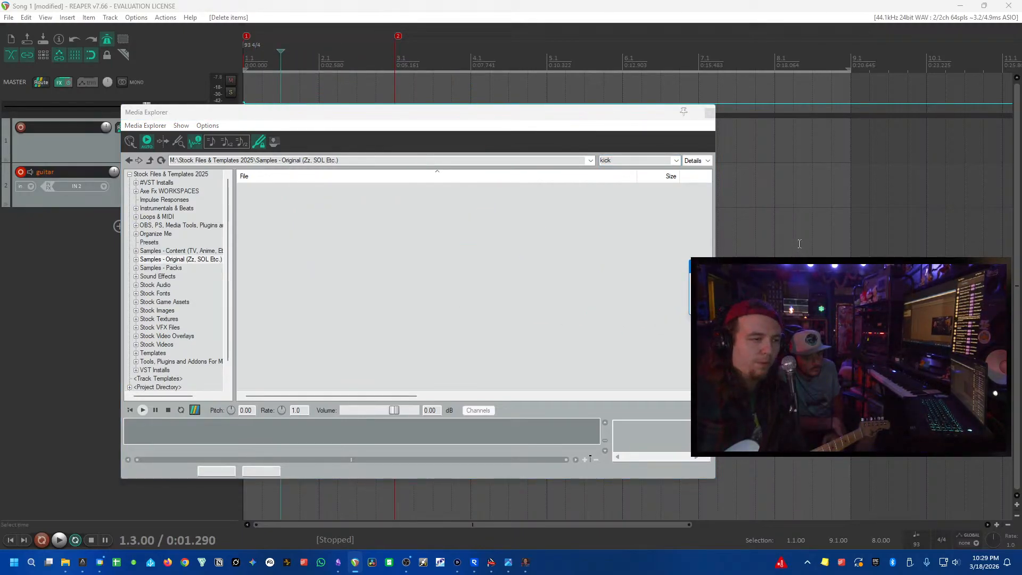
- Audition several Didgeridoo - Kicks and Drums samples and set the preview volume to -9.75 dB
{"action": "scroll", "coordinate": [480, 351], "scroll_direction": "down", "scroll_amount": 9}
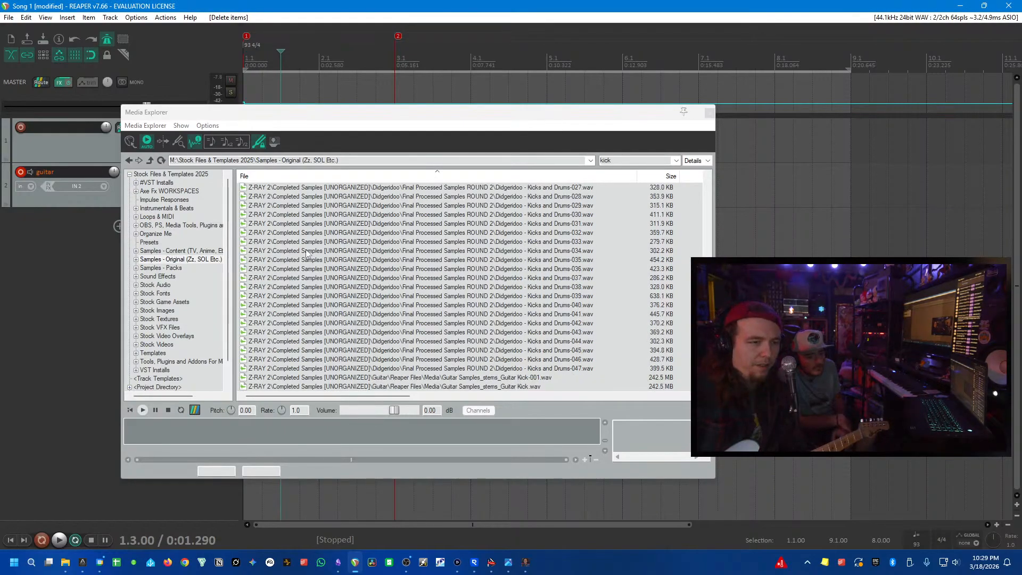
{"action": "left_click", "coordinate": [569, 243]}
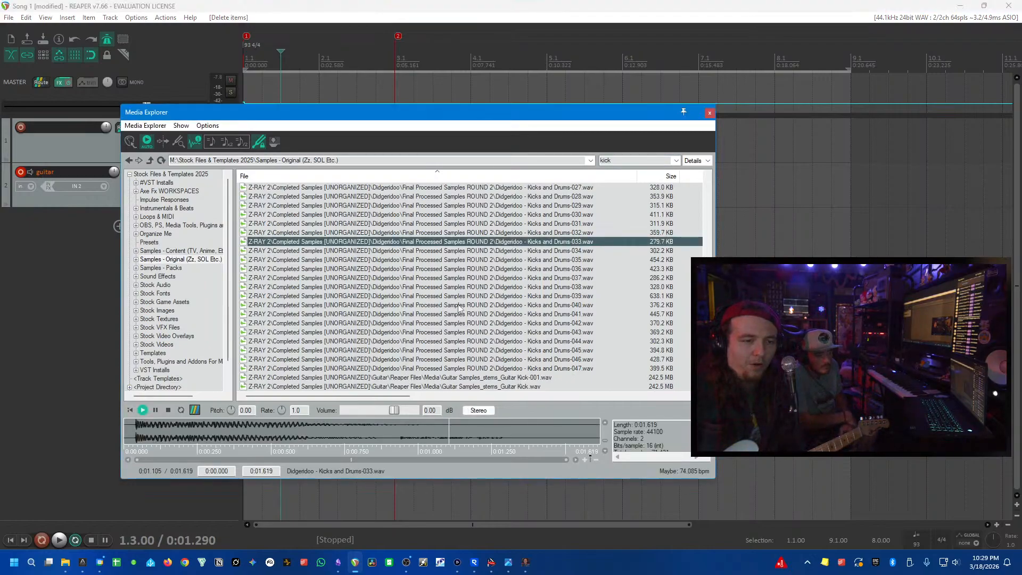
{"action": "left_click", "coordinate": [366, 410]}
{"action": "left_click", "coordinate": [467, 250]}
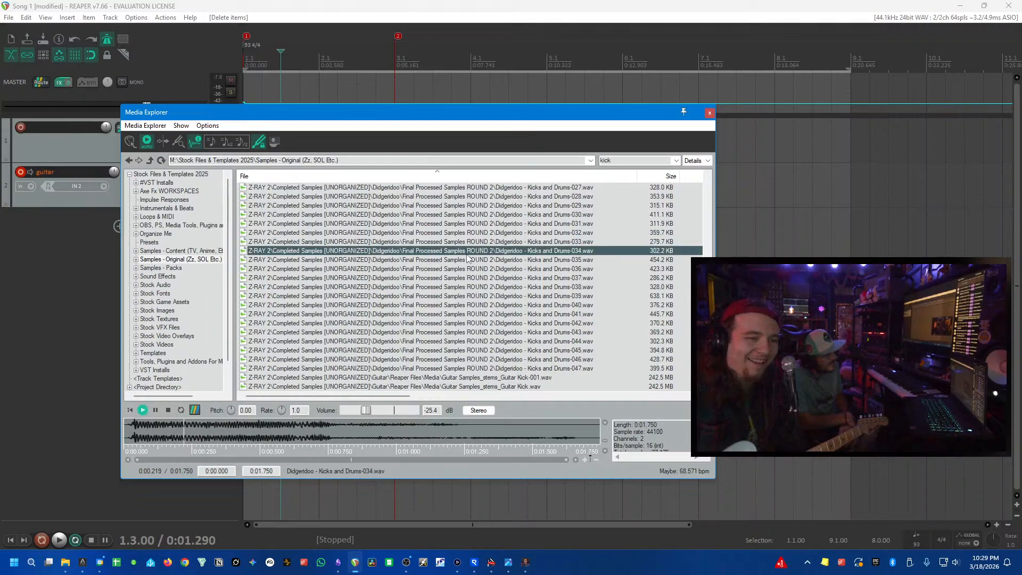
{"action": "left_click", "coordinate": [380, 410]}
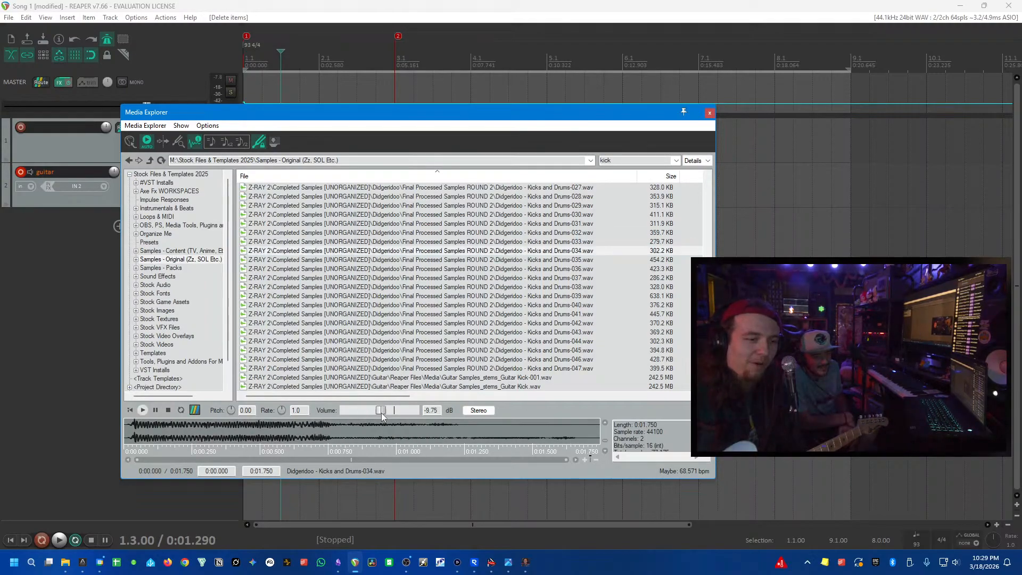
{"action": "left_click", "coordinate": [426, 304]}
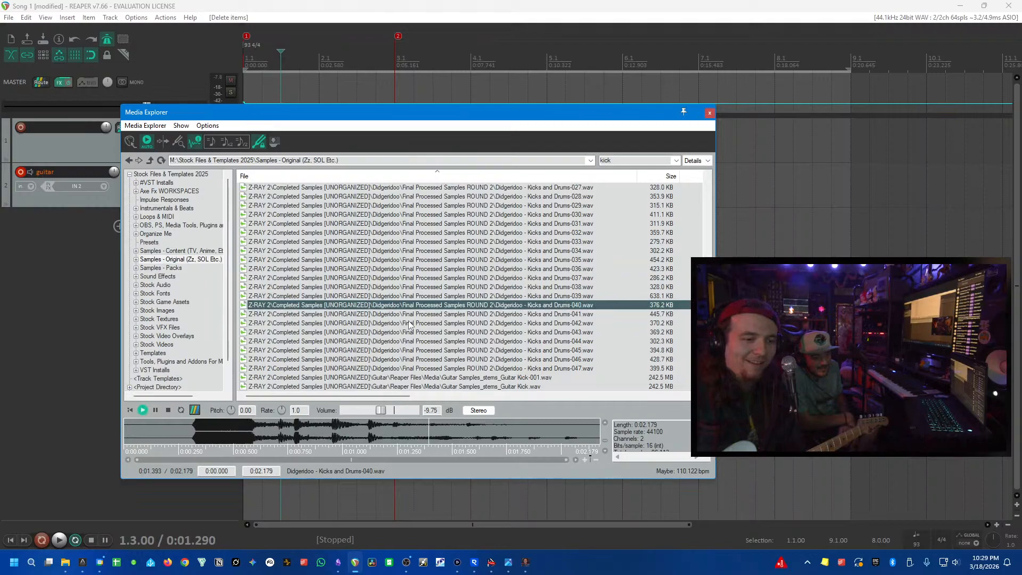
{"action": "scroll", "coordinate": [552, 358], "scroll_direction": "up", "scroll_amount": 6}
{"action": "scroll", "coordinate": [552, 358], "scroll_direction": "up", "scroll_amount": 10}
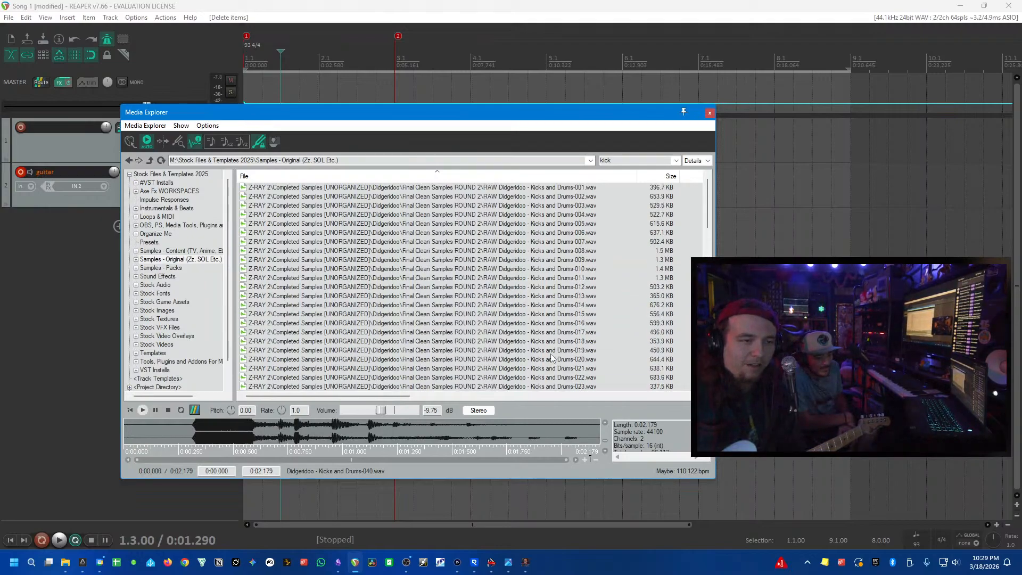
- Go to the Samples - Packs folder and search it for "kick"
{"action": "left_click", "coordinate": [151, 160]}
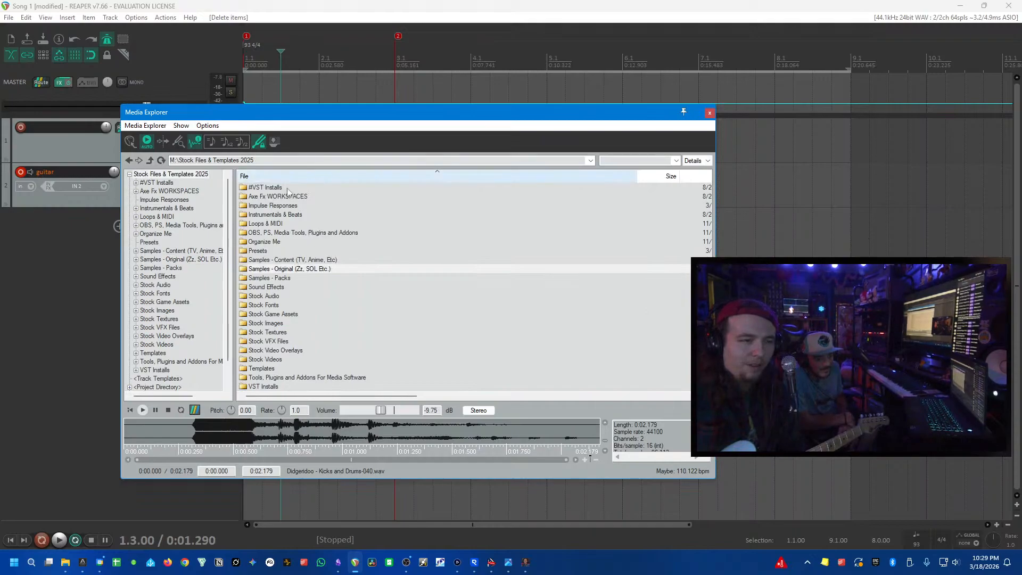
{"action": "double_click", "coordinate": [288, 282]}
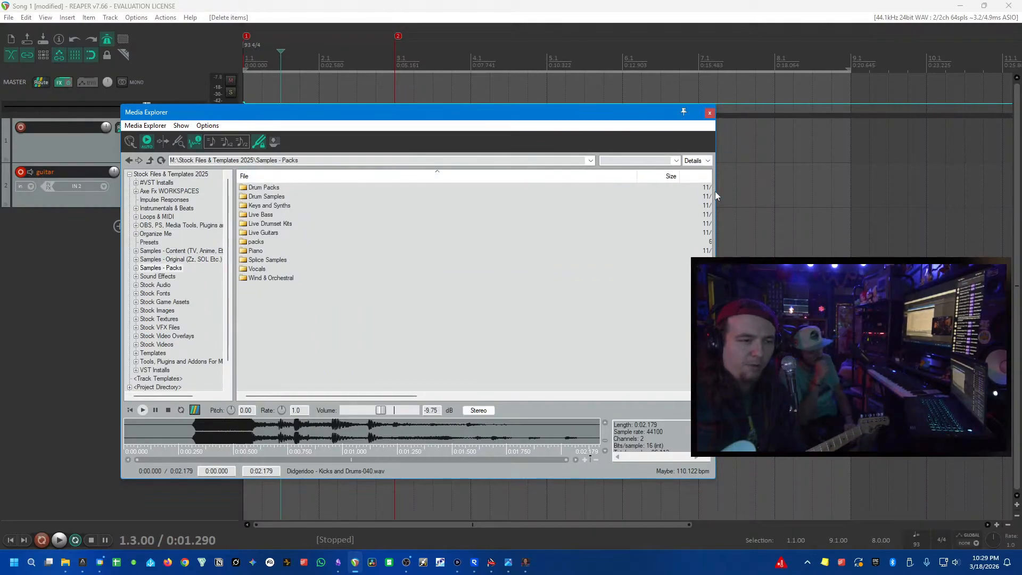
{"action": "left_click", "coordinate": [620, 161]}
{"action": "type", "text": "kick"}
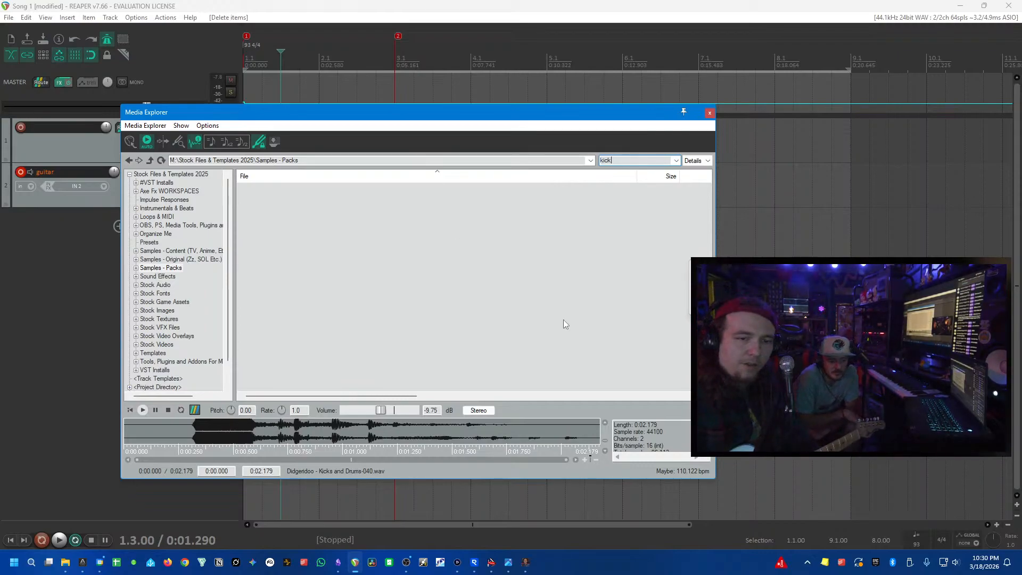
{"action": "key", "text": "Return"}
{"action": "left_click_drag", "start_coordinate": [519, 249], "coordinate": [231, 287]}
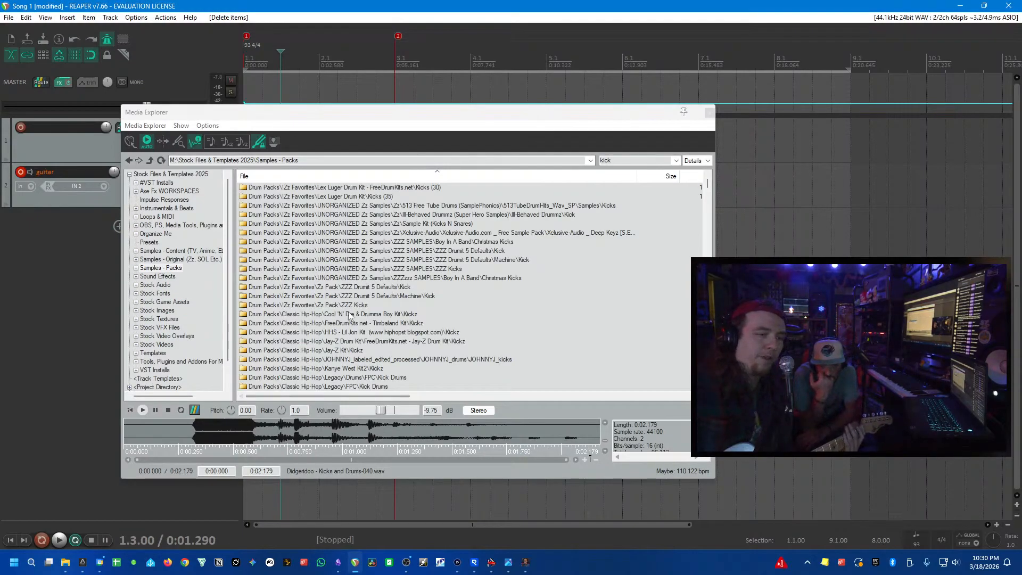
- Audition kick samples in the Kicks (30) folder of the Lex Luger Drum Kit - FreeDrumKits.net pack
{"action": "scroll", "coordinate": [348, 311], "scroll_direction": "down", "scroll_amount": 6}
{"action": "scroll", "coordinate": [354, 288], "scroll_direction": "down", "scroll_amount": 15}
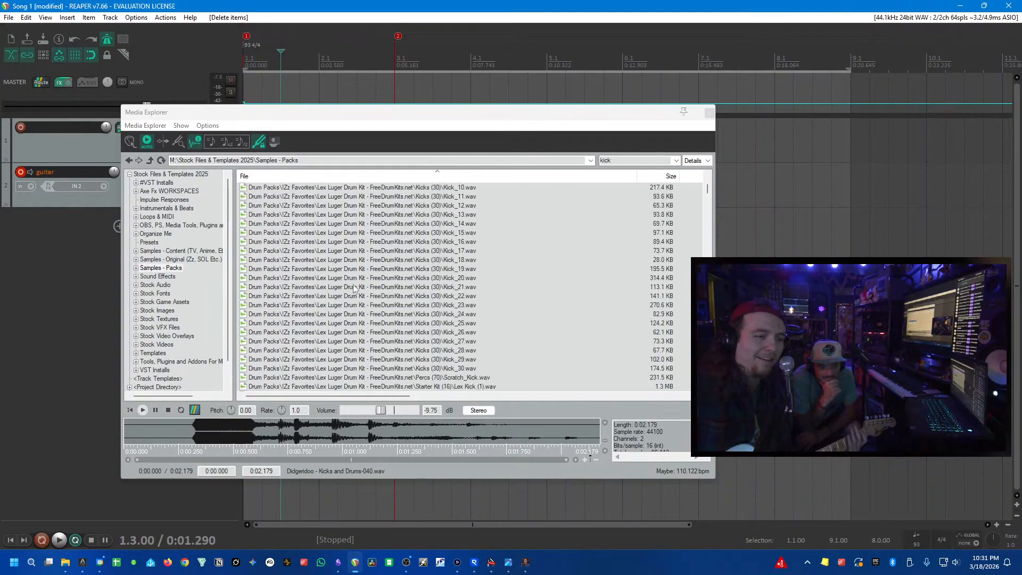
{"action": "left_click", "coordinate": [354, 288]}
{"action": "key", "text": "Up"}
{"action": "key", "text": "Up"}
{"action": "key", "text": "Up"}
{"action": "key", "text": "Up"}
{"action": "key", "text": "Up"}
{"action": "key", "text": "Up"}
{"action": "key", "text": "Up"}
{"action": "key", "text": "Up"}
{"action": "scroll", "coordinate": [379, 308], "scroll_direction": "down", "scroll_amount": 2}
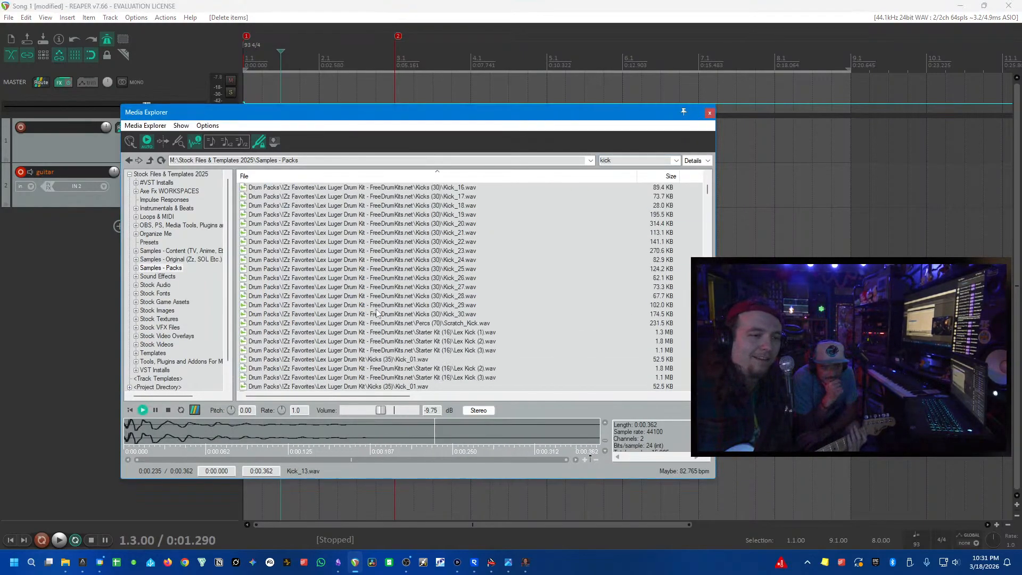
- Audition and compare Kick_01 through Kick_05 in the Lex Luger Drum Kit's Kicks (35) folder
{"action": "scroll", "coordinate": [380, 308], "scroll_direction": "down", "scroll_amount": 8}
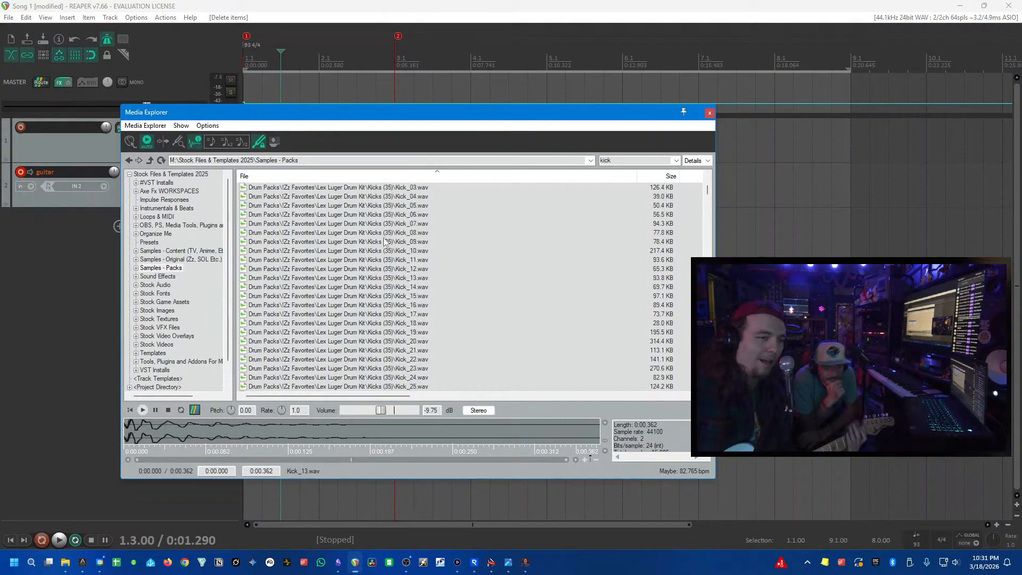
{"action": "scroll", "coordinate": [385, 241], "scroll_direction": "up", "scroll_amount": 3}
{"action": "left_click", "coordinate": [395, 259]}
{"action": "left_click", "coordinate": [395, 251]}
{"action": "left_click", "coordinate": [400, 261]}
{"action": "left_click", "coordinate": [404, 270]}
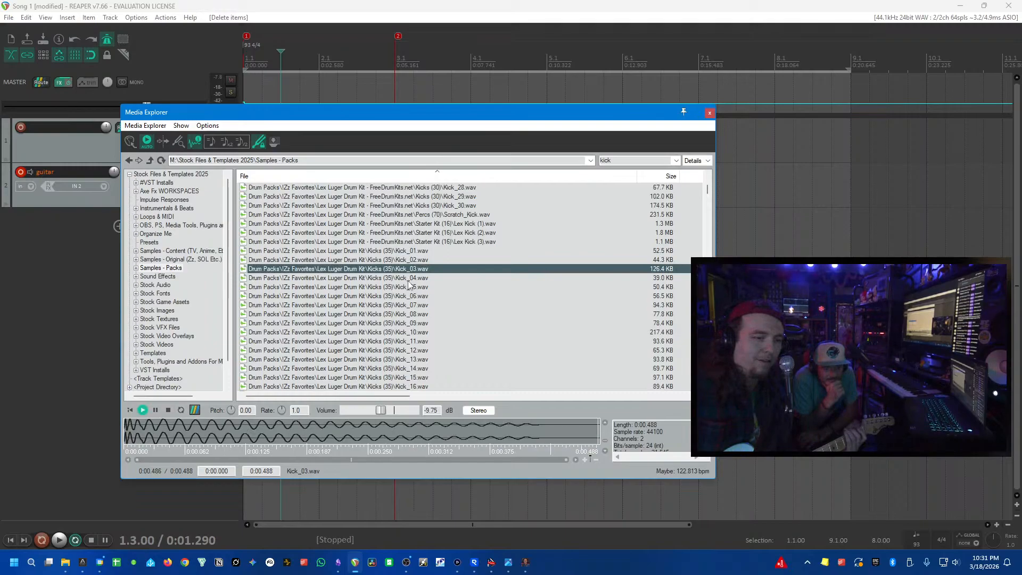
{"action": "left_click", "coordinate": [408, 281]}
{"action": "left_click", "coordinate": [408, 288]}
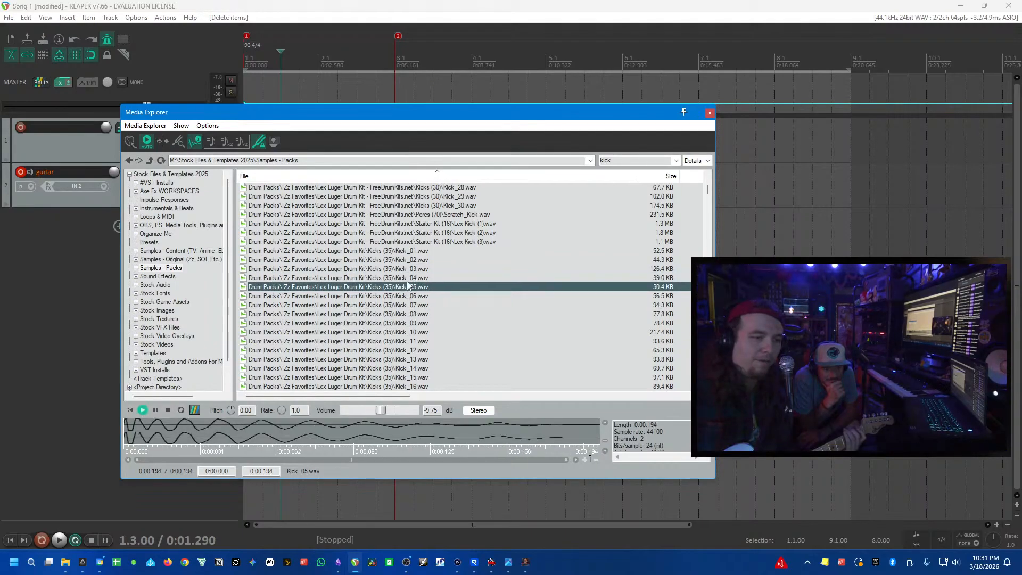
{"action": "left_click", "coordinate": [407, 281]}
{"action": "left_click", "coordinate": [408, 286]}
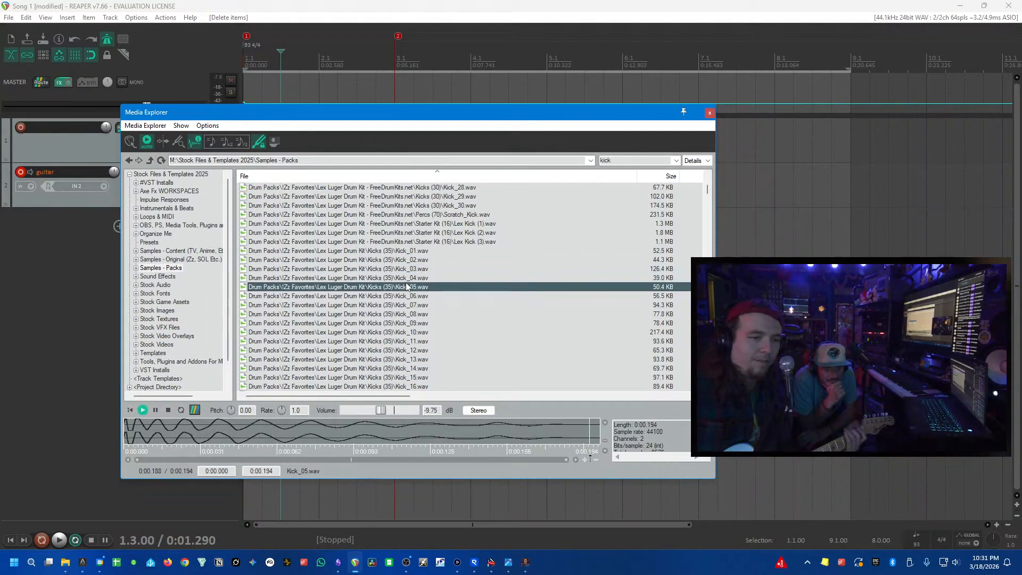
- Insert Kick_05.wav on a new track below the guitar track, return to the project start and close the Media Explorer
{"action": "left_click", "coordinate": [422, 279]}
{"action": "left_click_drag", "start_coordinate": [448, 121], "coordinate": [669, 116]}
{"action": "left_click_drag", "start_coordinate": [634, 283], "coordinate": [180, 274]}
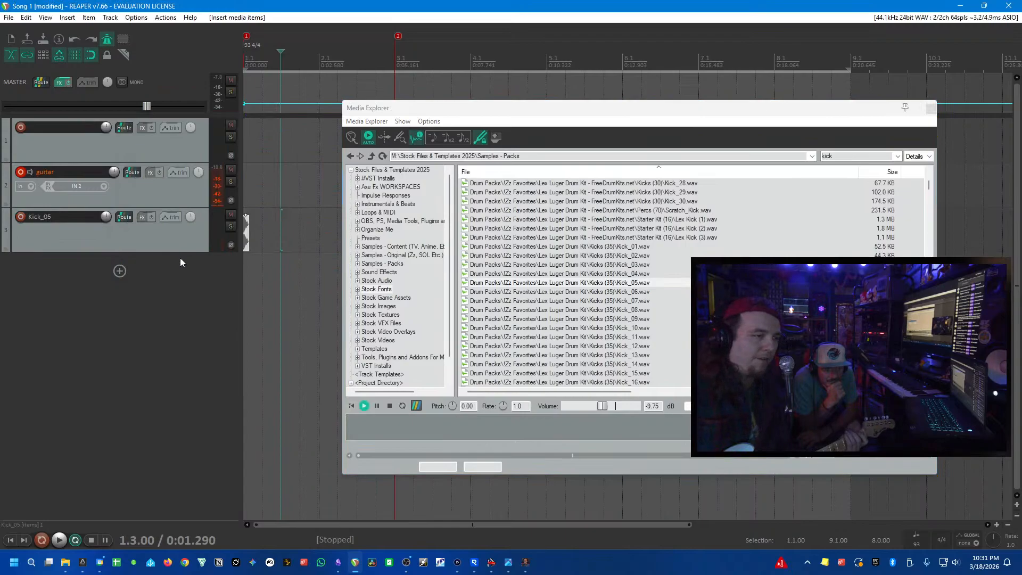
{"action": "left_click", "coordinate": [306, 277]}
{"action": "key", "text": "Home"}
{"action": "left_click", "coordinate": [927, 110]}
- Set the grid line spacing to 1/8 in the Snap/Grid settings
{"action": "scroll", "coordinate": [406, 251], "scroll_direction": "up", "scroll_amount": 3}
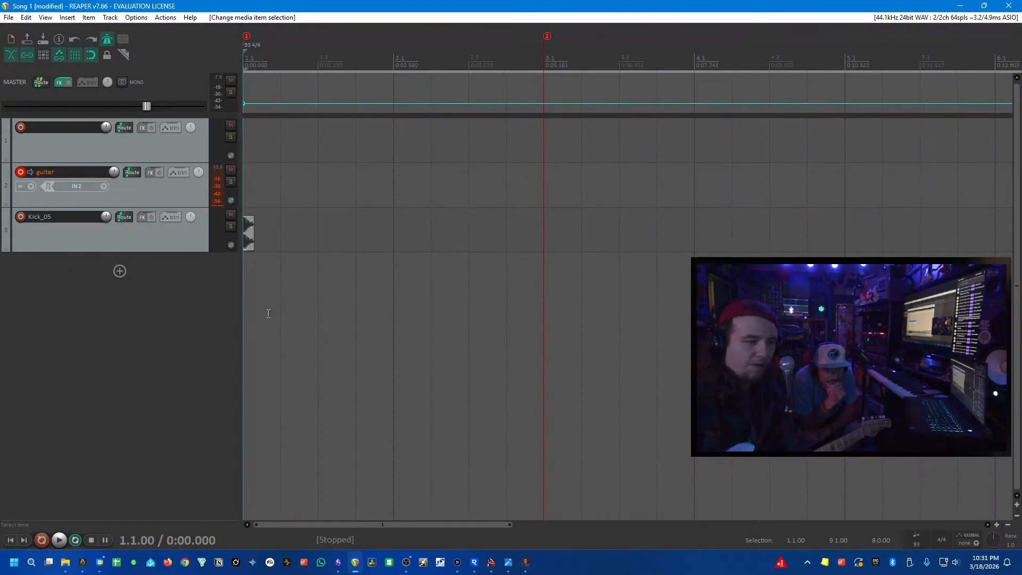
{"action": "right_click", "coordinate": [89, 56]}
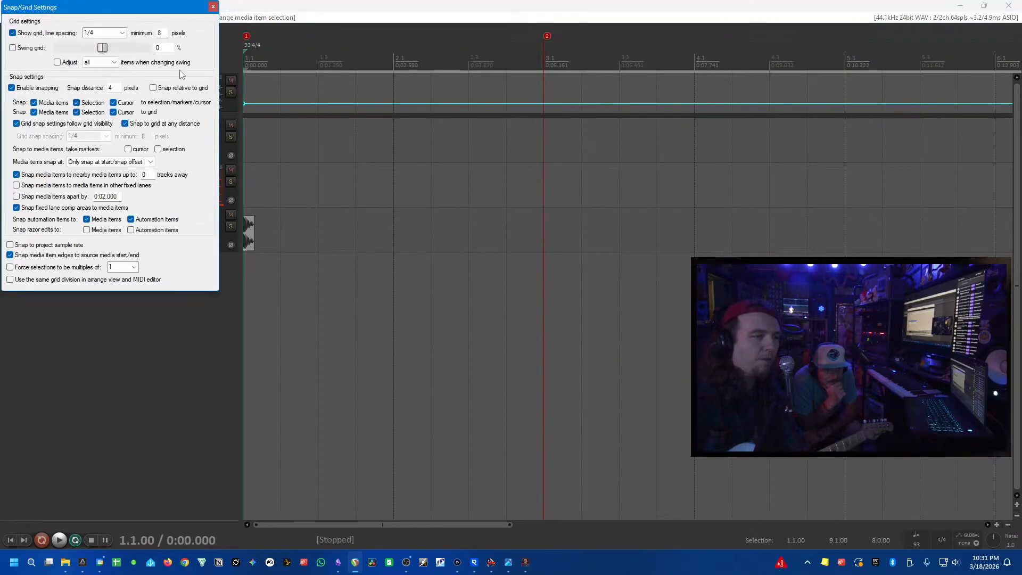
{"action": "left_click_drag", "start_coordinate": [129, 9], "coordinate": [134, 200]}
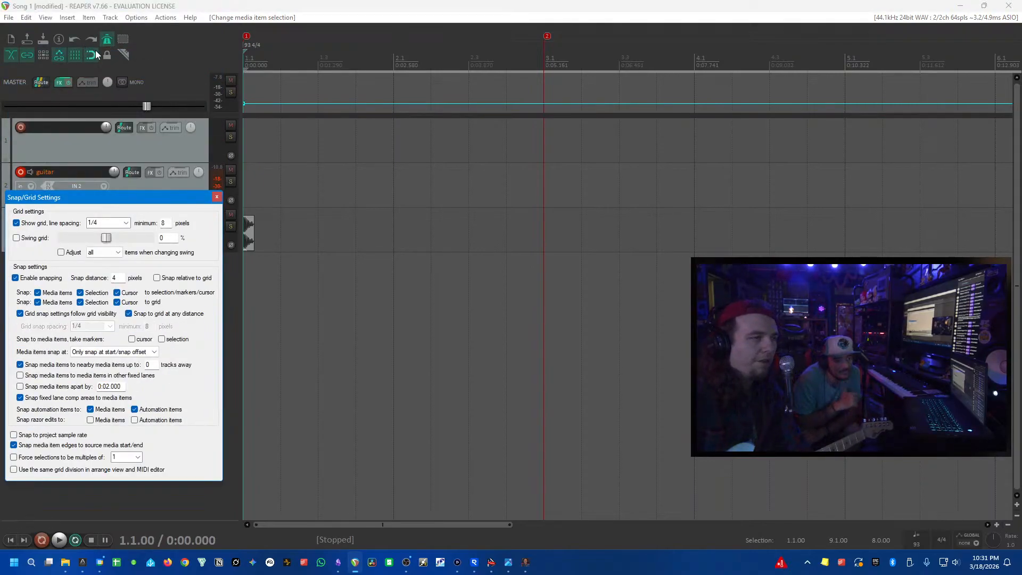
{"action": "left_click", "coordinate": [126, 222]}
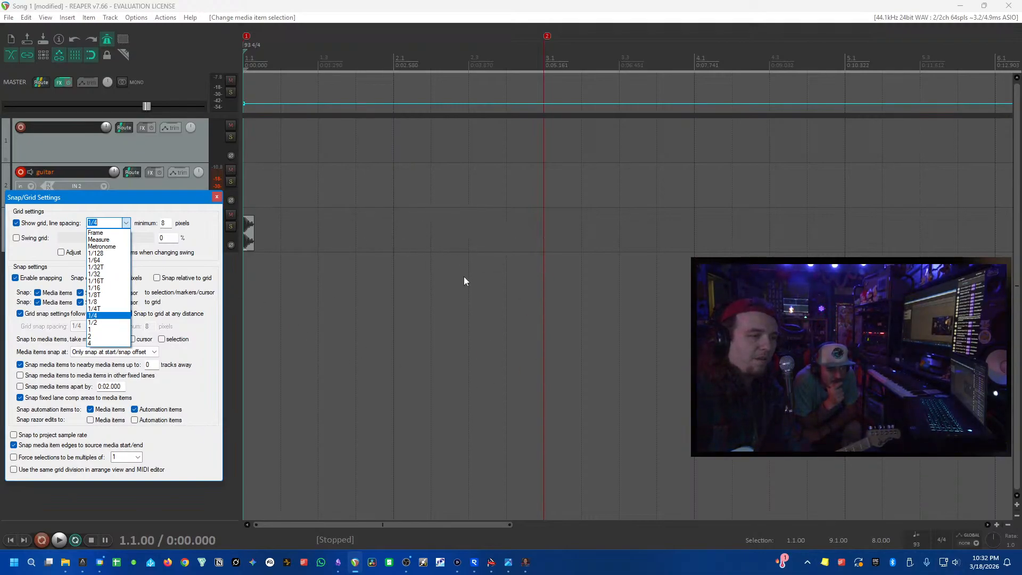
{"action": "left_click", "coordinate": [91, 303]}
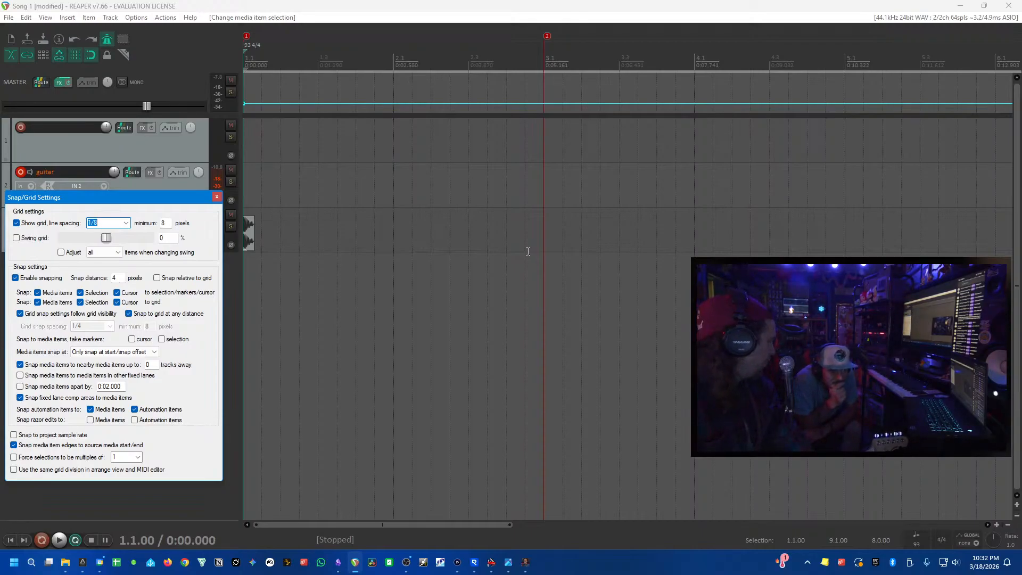
- Copy the kick item along its track to positions 1.3, 2.1 and 2.3
{"action": "left_click", "coordinate": [302, 217]}
{"action": "left_click_drag", "start_coordinate": [249, 241], "coordinate": [396, 242]}
{"action": "left_click_drag", "start_coordinate": [398, 238], "coordinate": [474, 237]}
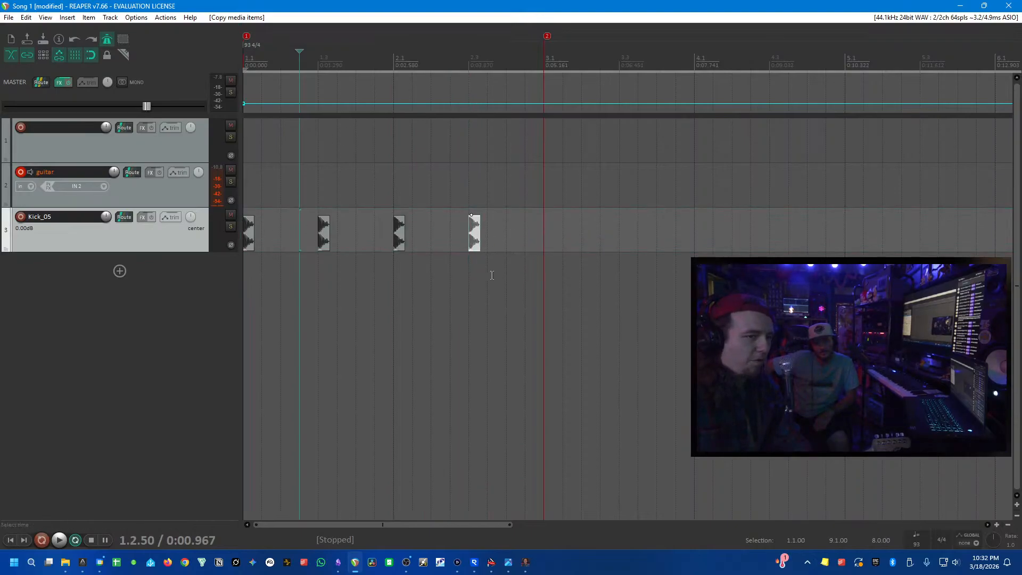
- Play the kick pattern from the start and lower the kick track's volume to -6.25 dB
{"action": "left_click", "coordinate": [253, 241]}
{"action": "key", "text": "space"}
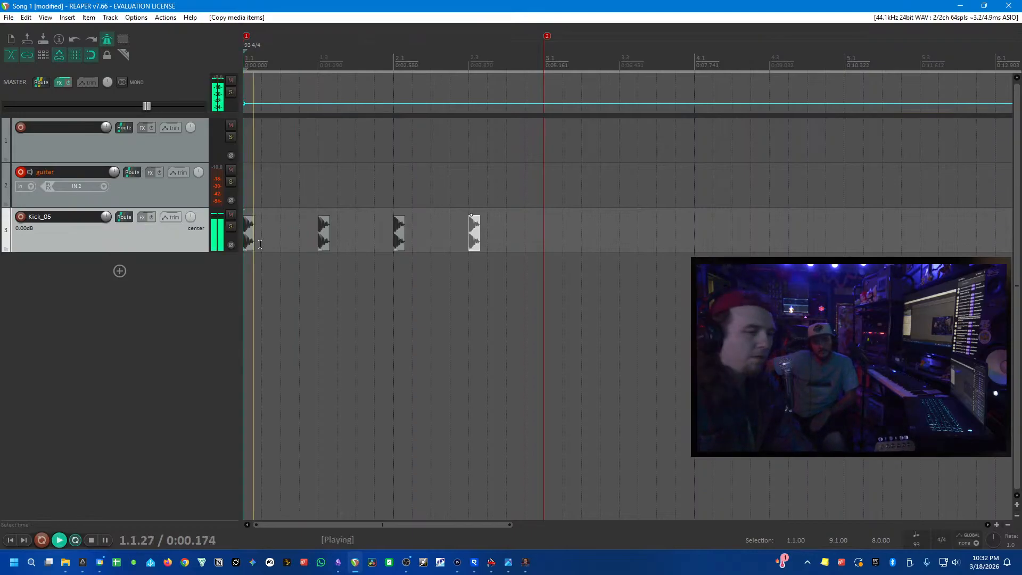
{"action": "scroll", "coordinate": [106, 217], "scroll_direction": "down", "scroll_amount": 5}
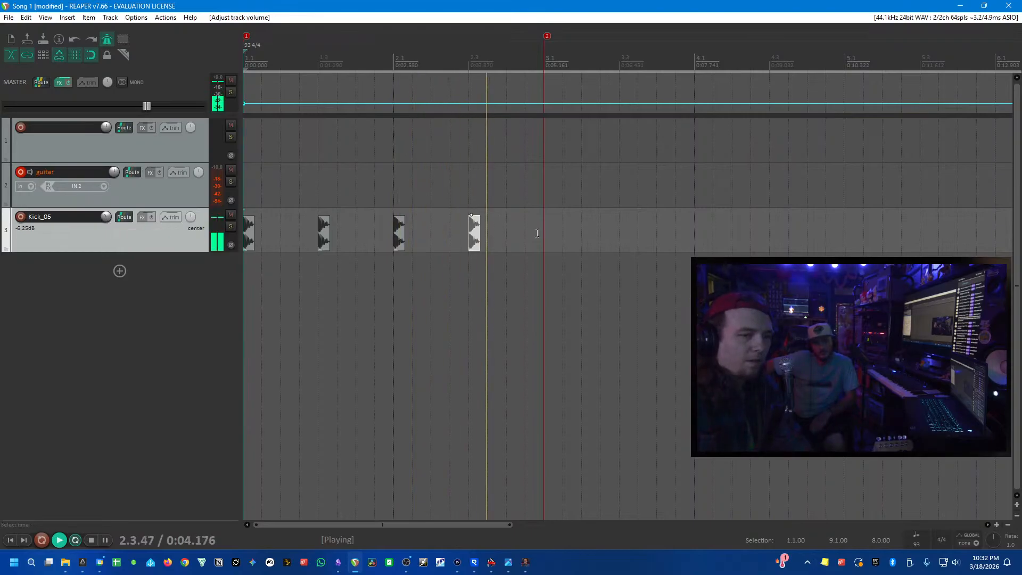
{"action": "key", "text": "space"}
- Set the loop and time selection from measure 1 to measure 3 and briefly play it
{"action": "double_click", "coordinate": [438, 70]}
{"action": "key", "text": "space"}
{"action": "key", "text": "space"}
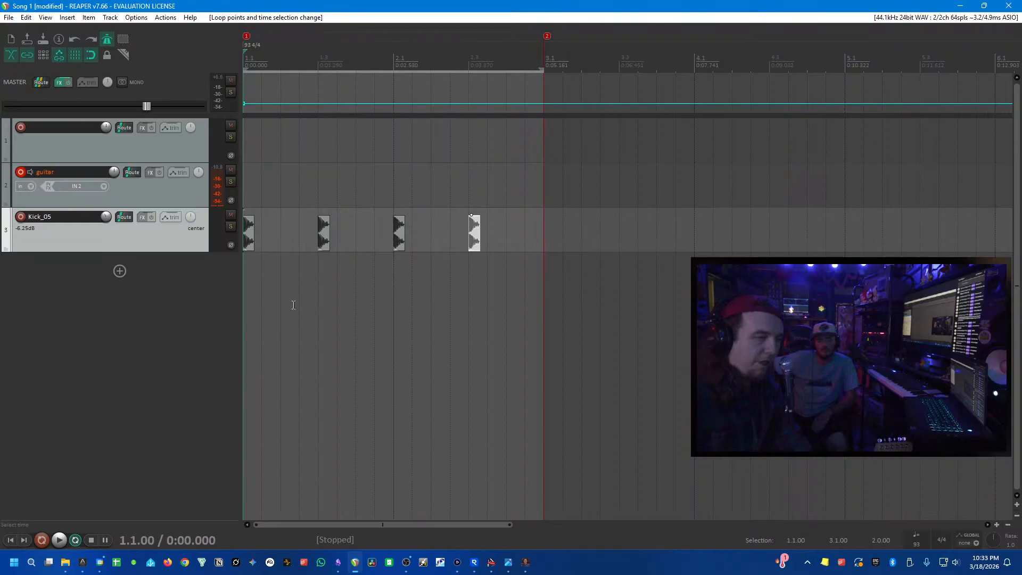
- Set the request block size to 256 in the audio device preferences and apply it
{"action": "left_click", "coordinate": [64, 447]}
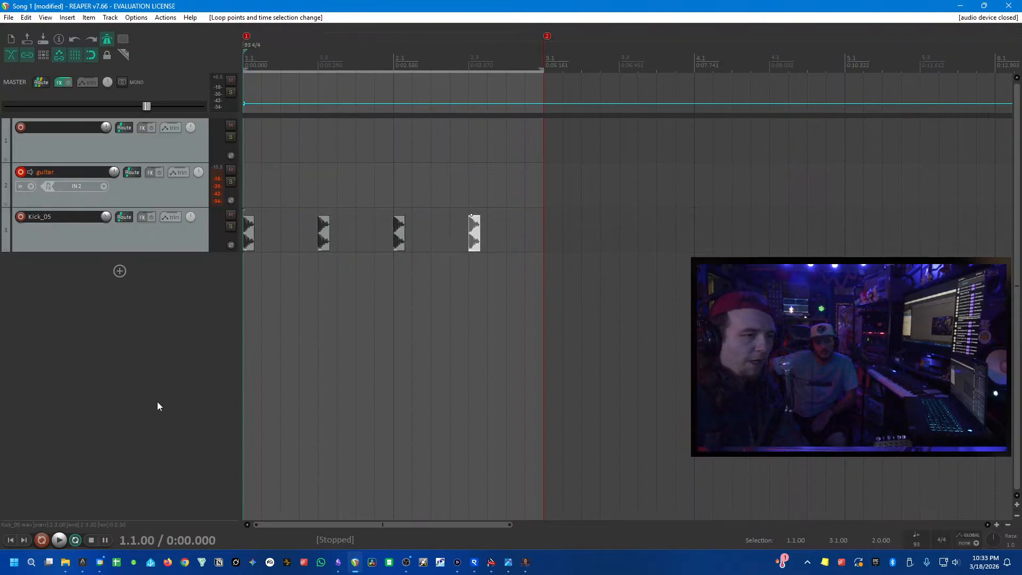
{"action": "key", "text": "ctrl+p"}
{"action": "double_click", "coordinate": [530, 269]}
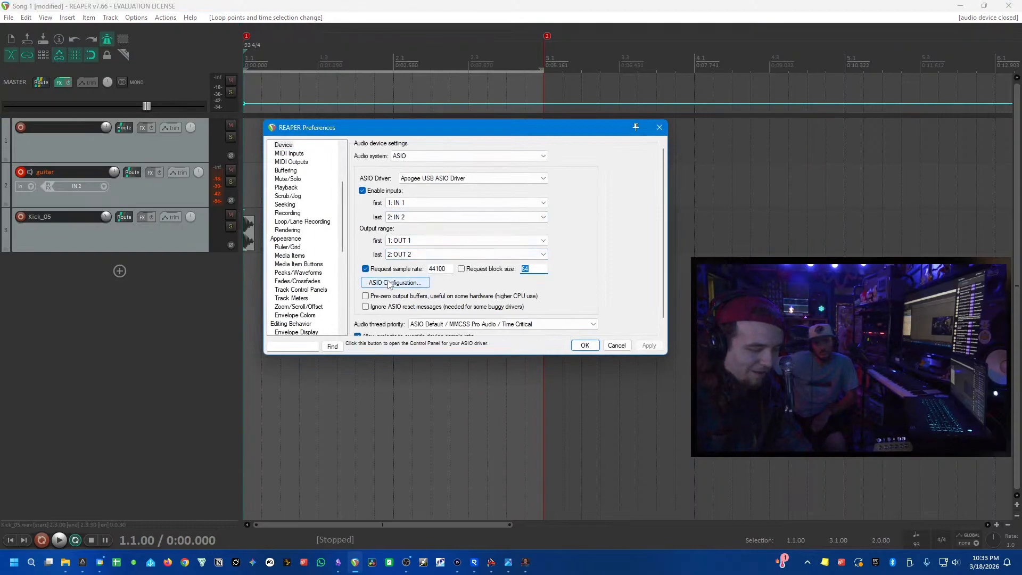
{"action": "type", "text": "25"}
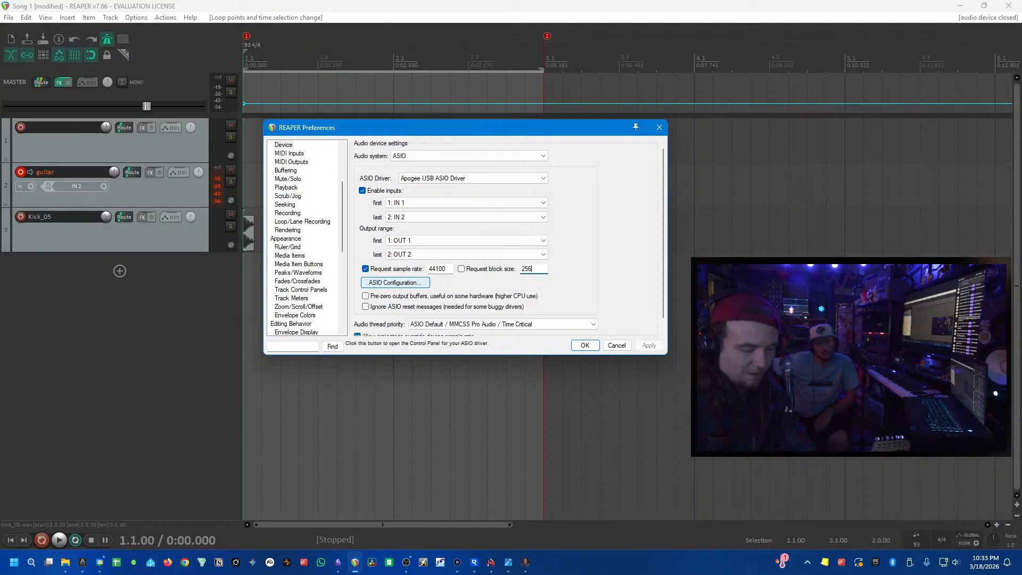
{"action": "key", "text": "Return"}
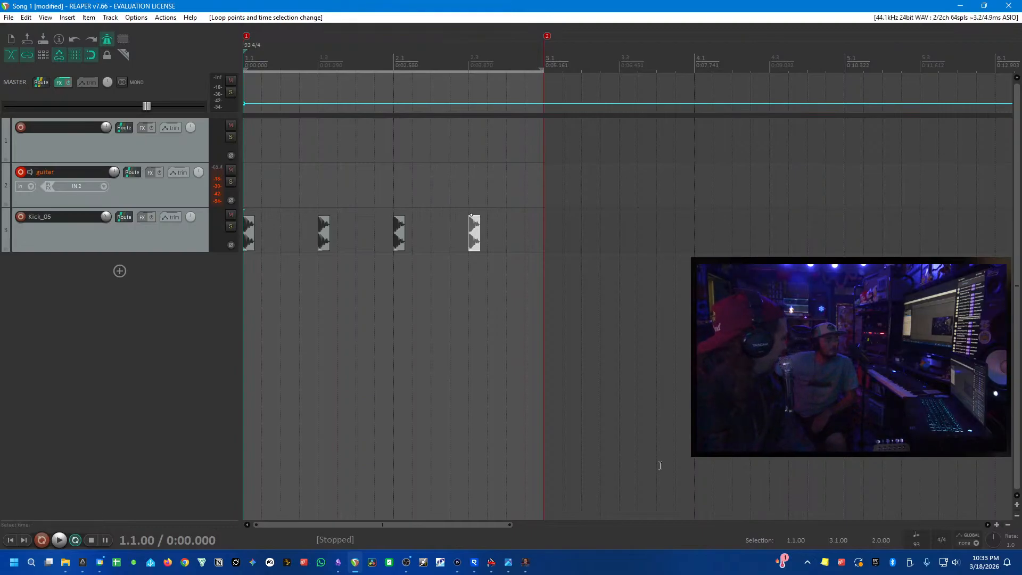
- Deselect the kick item and play the looped kick pattern from the start
{"action": "left_click", "coordinate": [411, 324]}
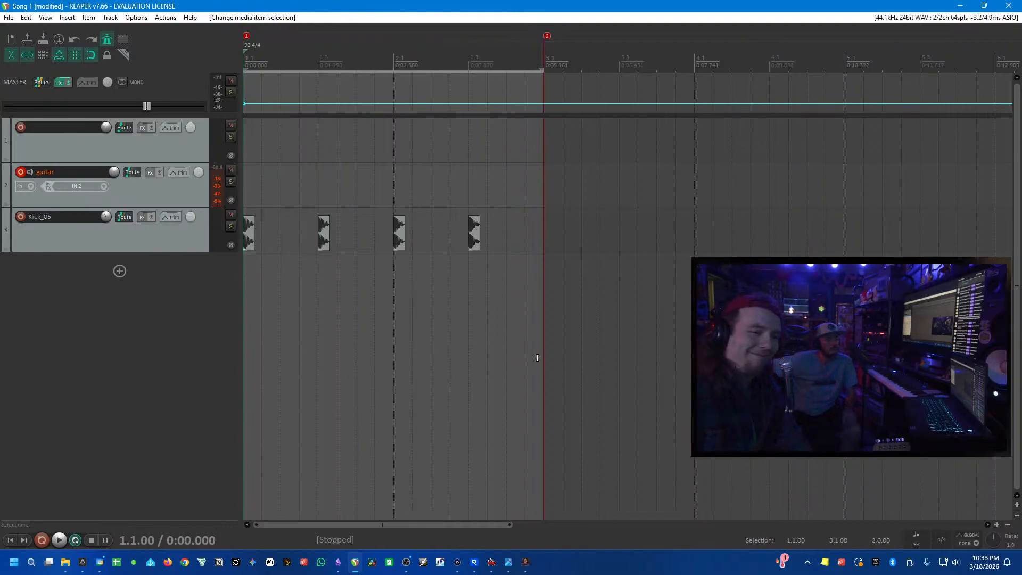
{"action": "key", "text": "space"}
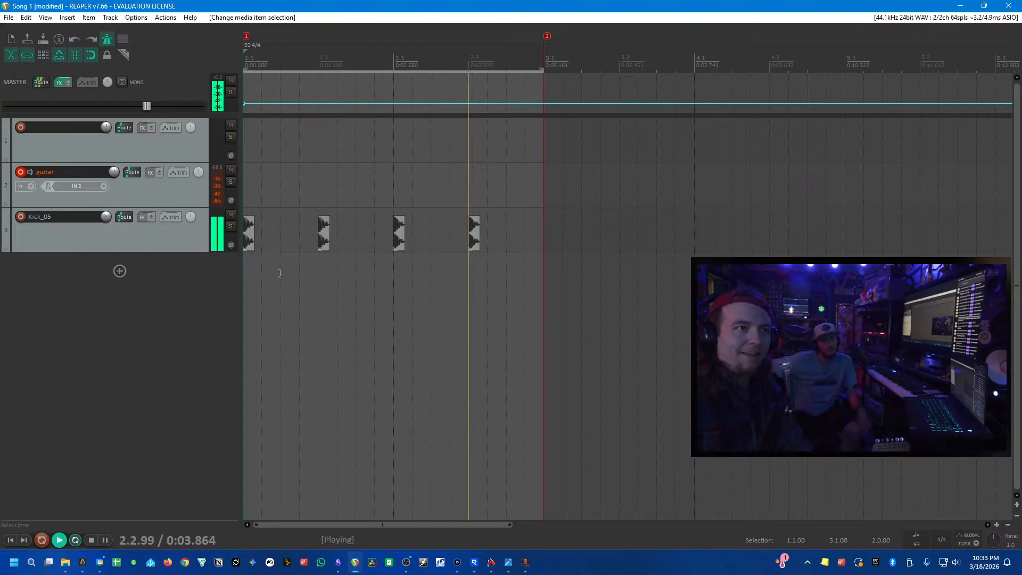
{"action": "key", "text": "space"}
- Switch to Apogee Control 2, set the preferred buffer size to 128, and replay the kick loop in REAPER
{"action": "key", "text": "alt+Tab"}
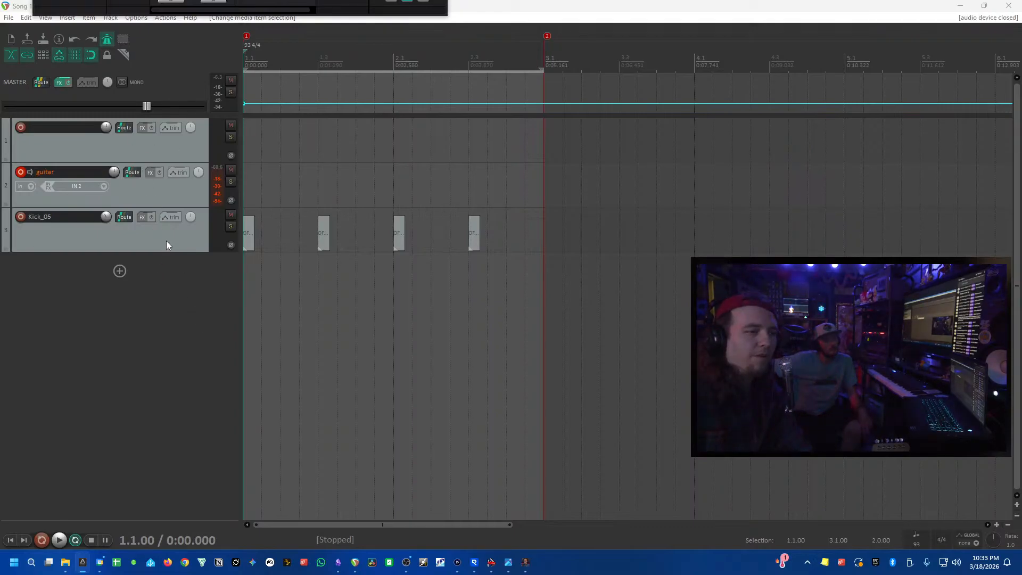
{"action": "key", "text": "space"}
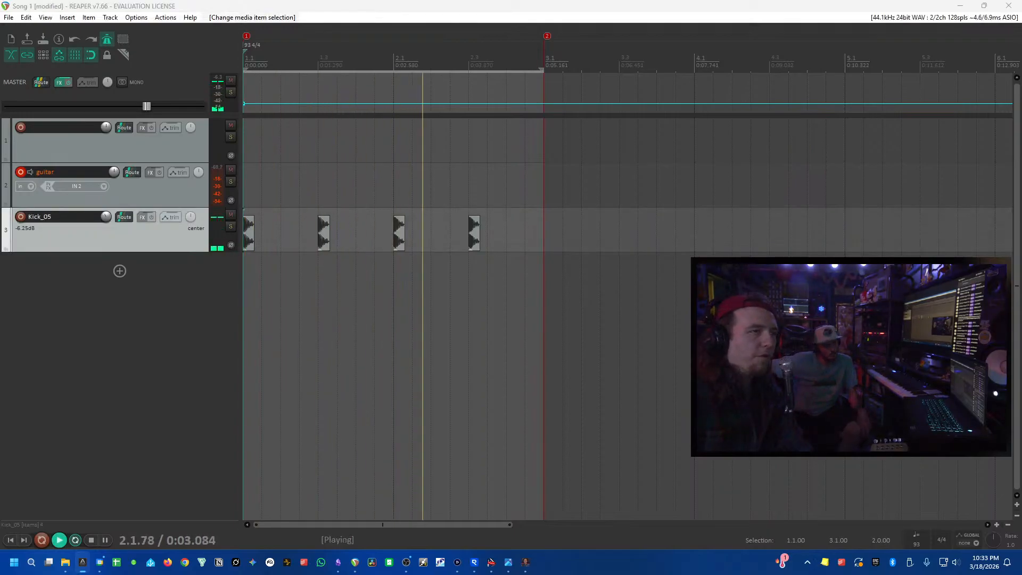
{"action": "left_click", "coordinate": [155, 253]}
{"action": "key", "text": "space"}
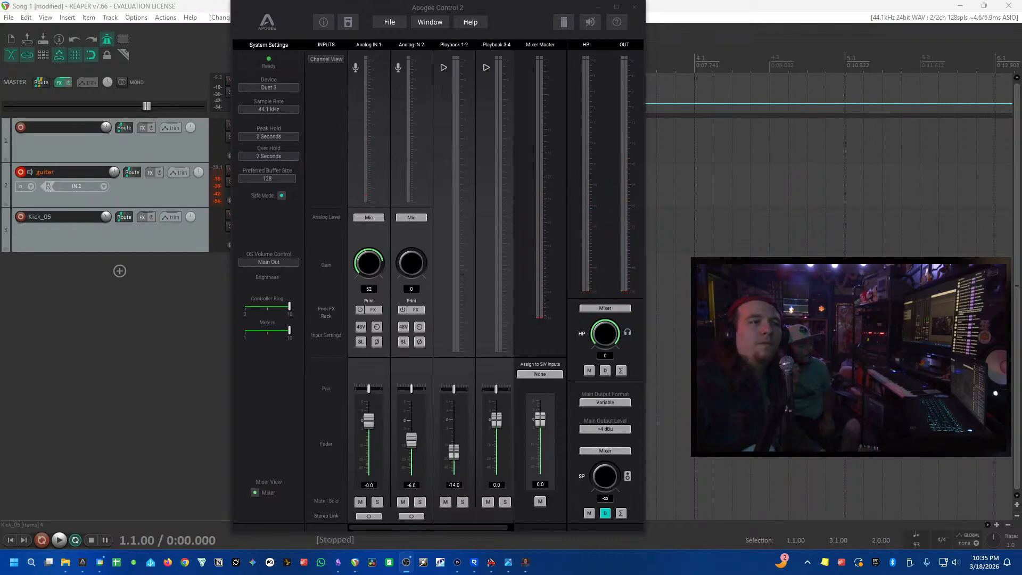
- Check the input and output settings in Apogee Control 2, then return to REAPER and play the kick loop
{"action": "left_click", "coordinate": [151, 8]}
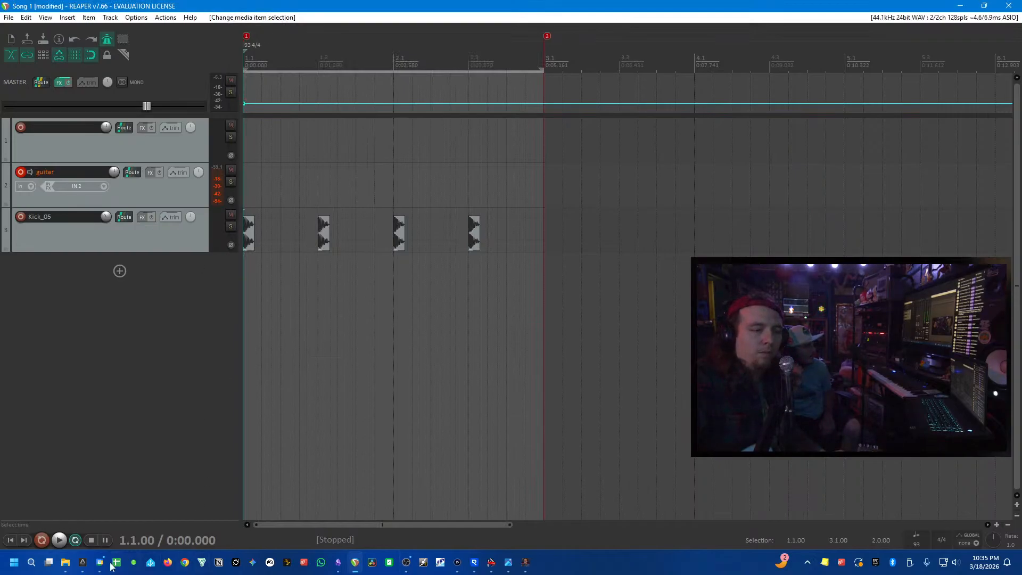
{"action": "left_click", "coordinate": [83, 562]}
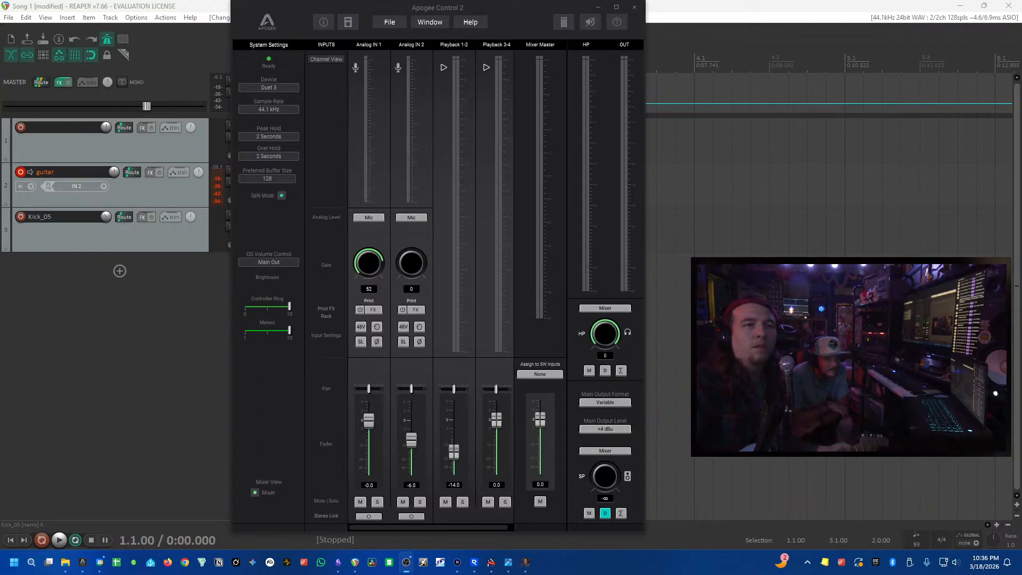
{"action": "left_click", "coordinate": [144, 370]}
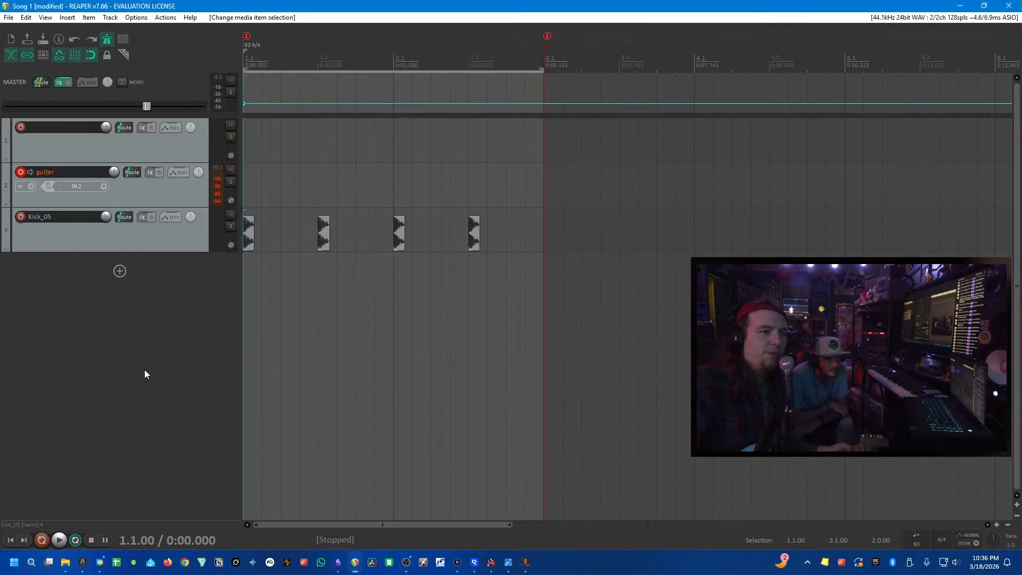
{"action": "key", "text": "space"}
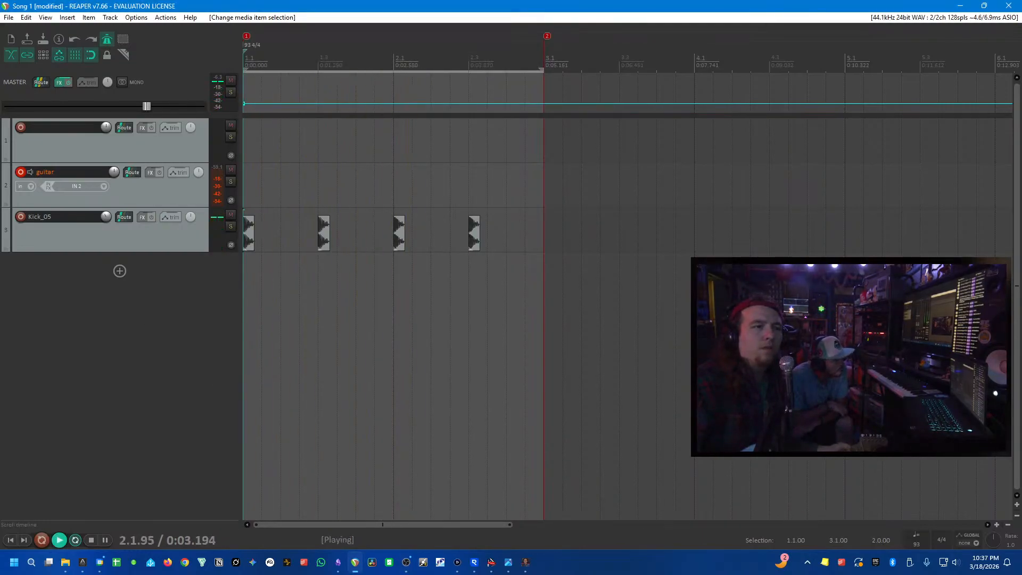
{"action": "key", "text": "space"}
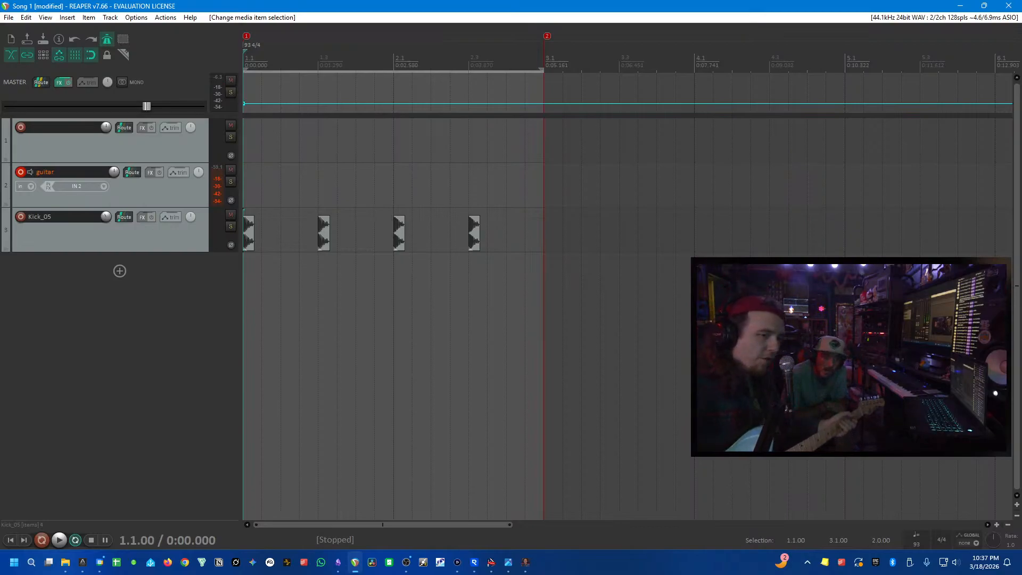
- Add an empty track below the kick and remove it again, and play the kick loop
{"action": "double_click", "coordinate": [132, 288]}
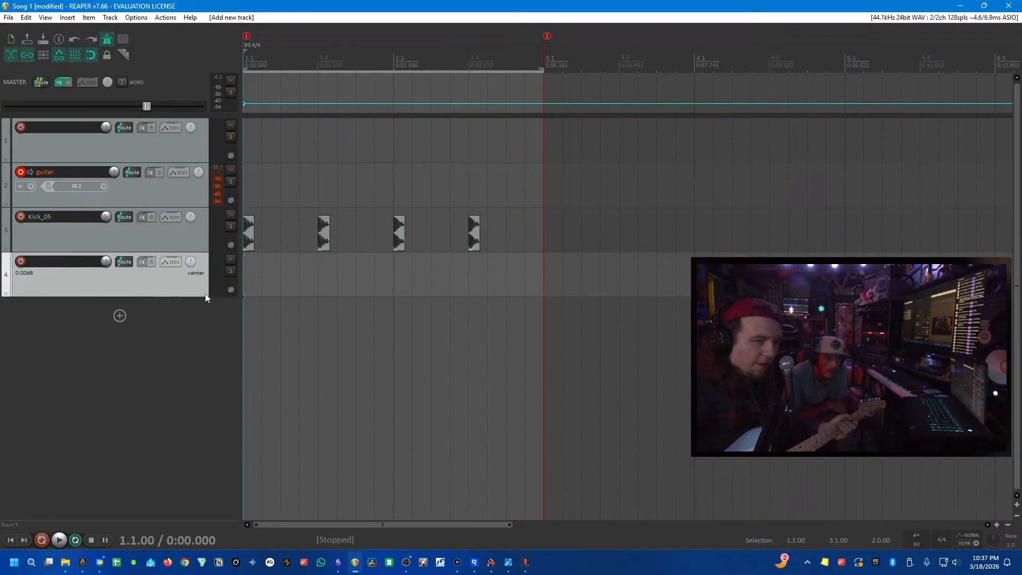
{"action": "key", "text": "Delete"}
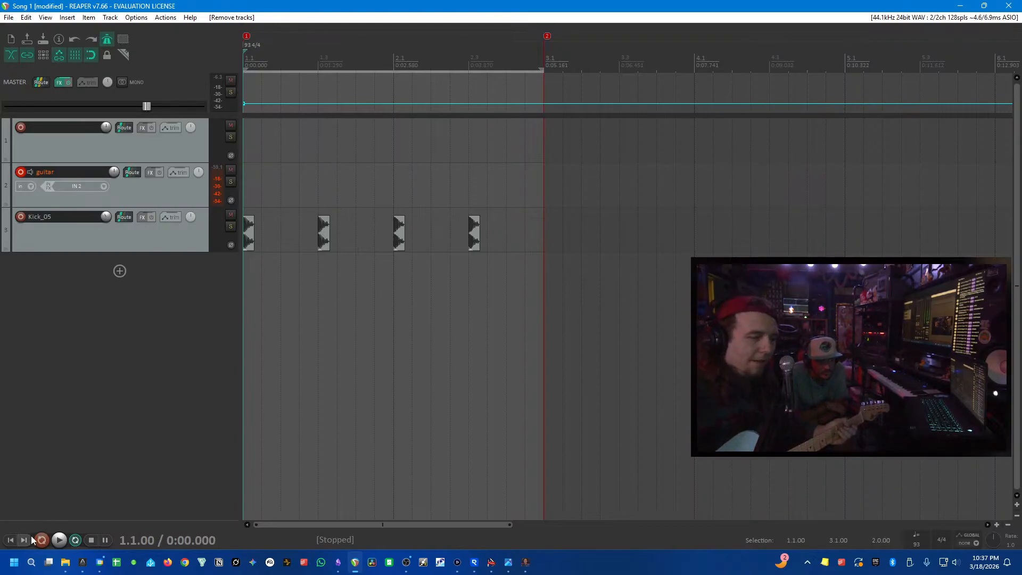
{"action": "left_click", "coordinate": [59, 541]}
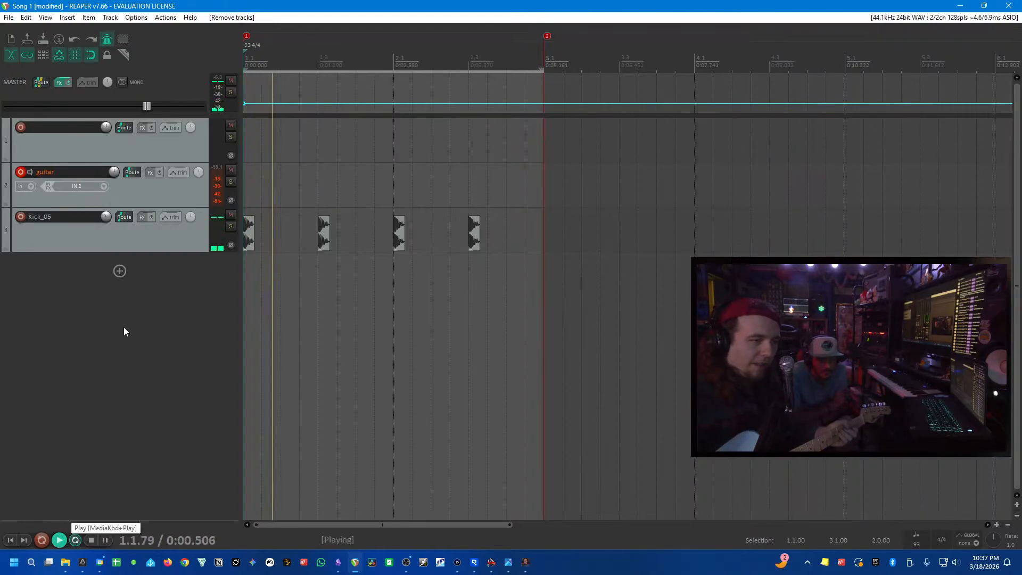
{"action": "key", "text": "space"}
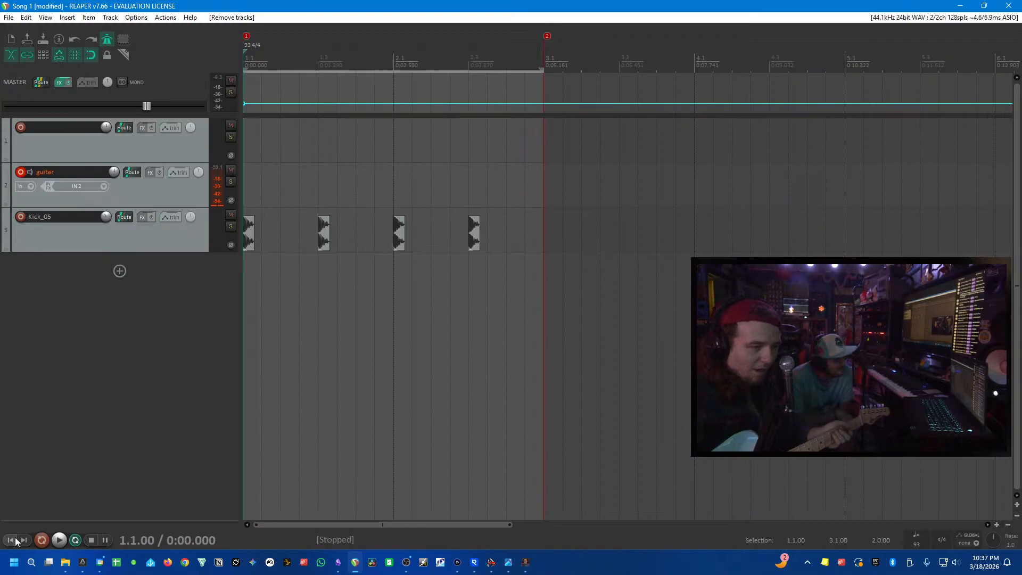
- Record looped guitar takes over the kick pattern, enlarge the guitar track, check levels in Apogee Control 2, and save the recorded takes
{"action": "left_click", "coordinate": [59, 541]}
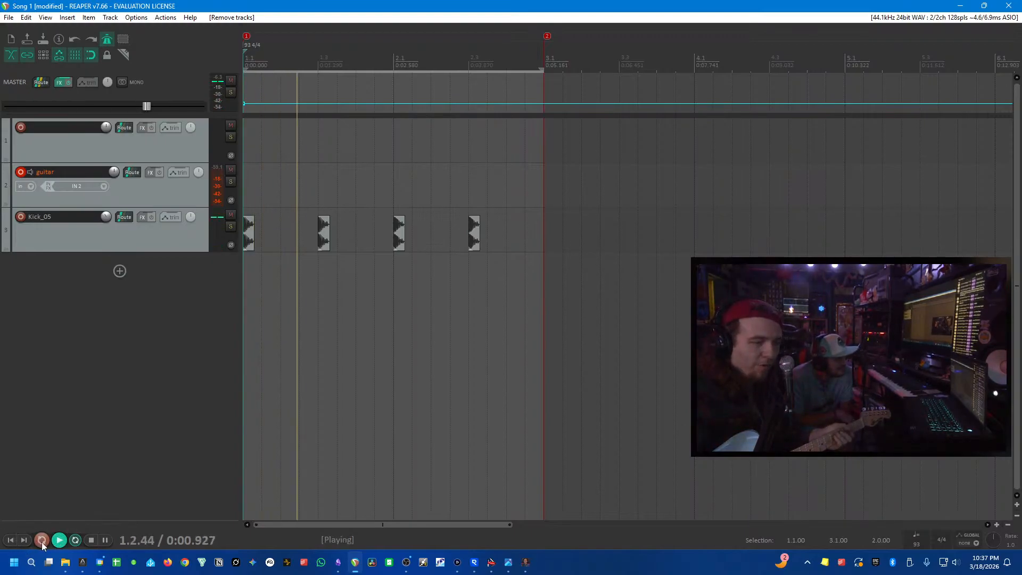
{"action": "left_click", "coordinate": [41, 540]}
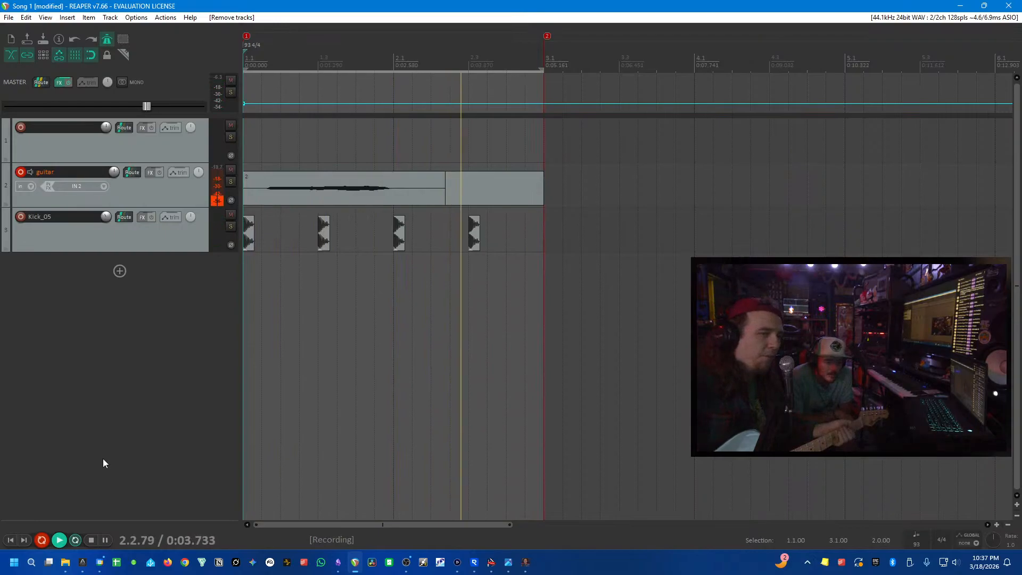
{"action": "left_click_drag", "start_coordinate": [188, 207], "coordinate": [213, 298]}
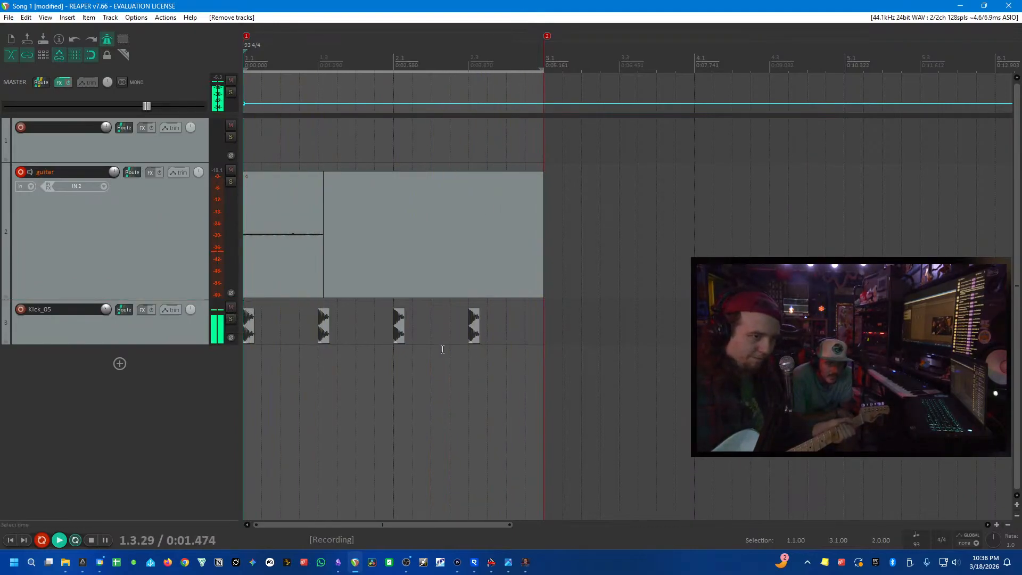
{"action": "left_click", "coordinate": [82, 562]}
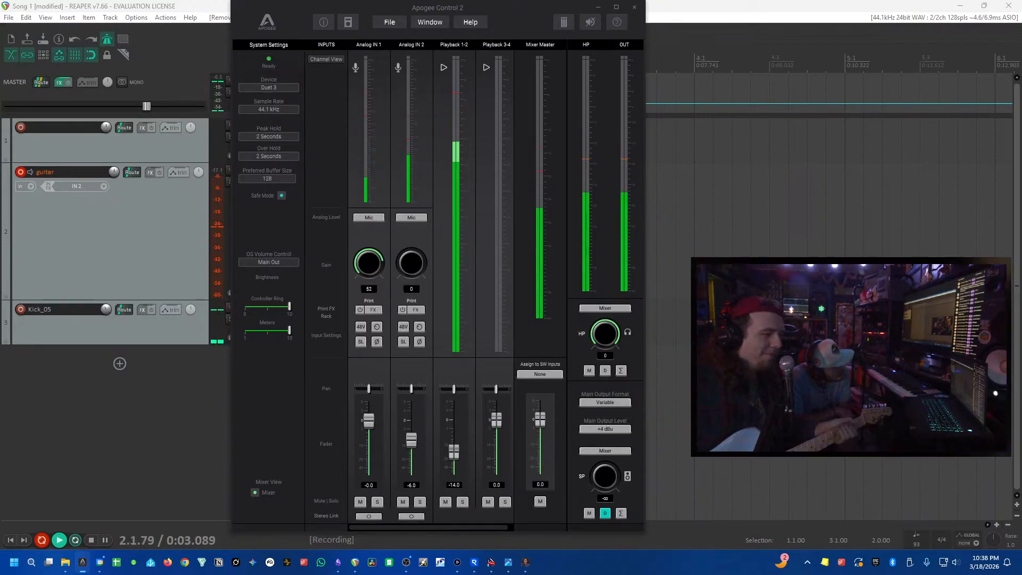
{"action": "left_click", "coordinate": [598, 7]}
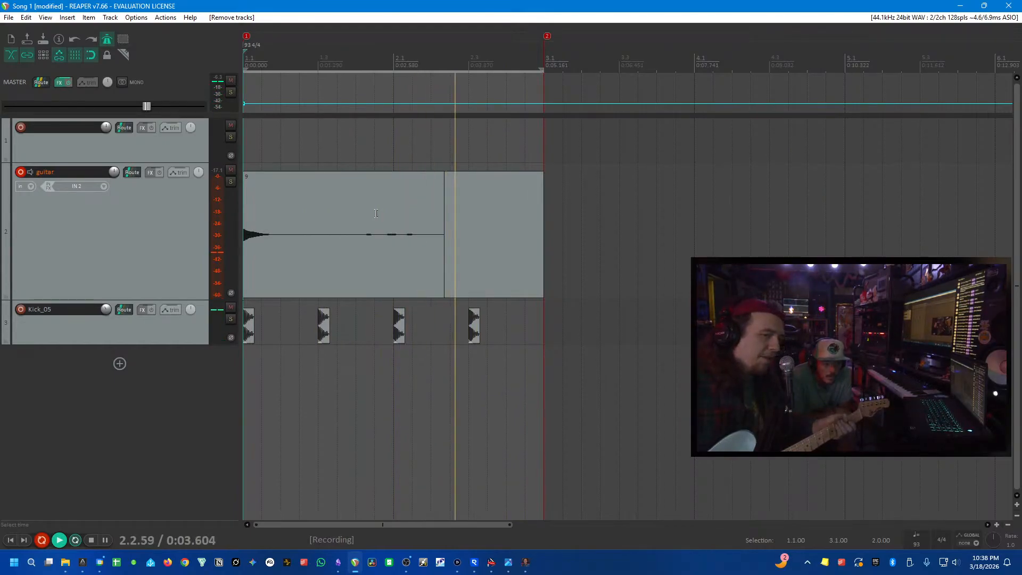
{"action": "key", "text": "space"}
{"action": "key", "text": "Return"}
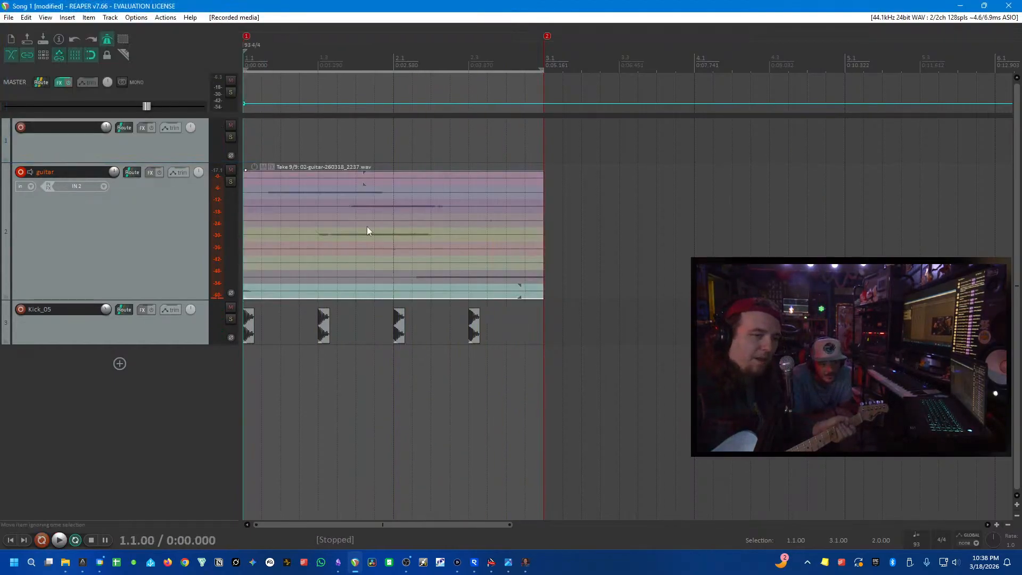
- Enlarge the kick track and inspect the waveforms of its kick items
{"action": "left_click_drag", "start_coordinate": [218, 344], "coordinate": [219, 460]}
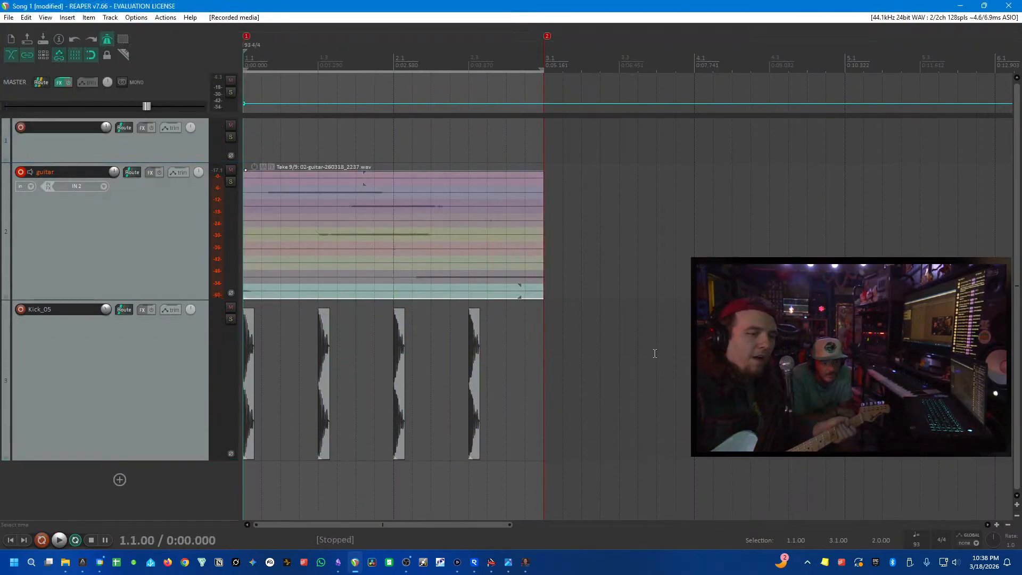
{"action": "scroll", "coordinate": [539, 352], "scroll_direction": "up", "scroll_amount": 5}
{"action": "scroll", "coordinate": [357, 377], "scroll_direction": "up", "scroll_amount": 1}
{"action": "scroll", "coordinate": [381, 412], "scroll_direction": "down", "scroll_amount": 3}
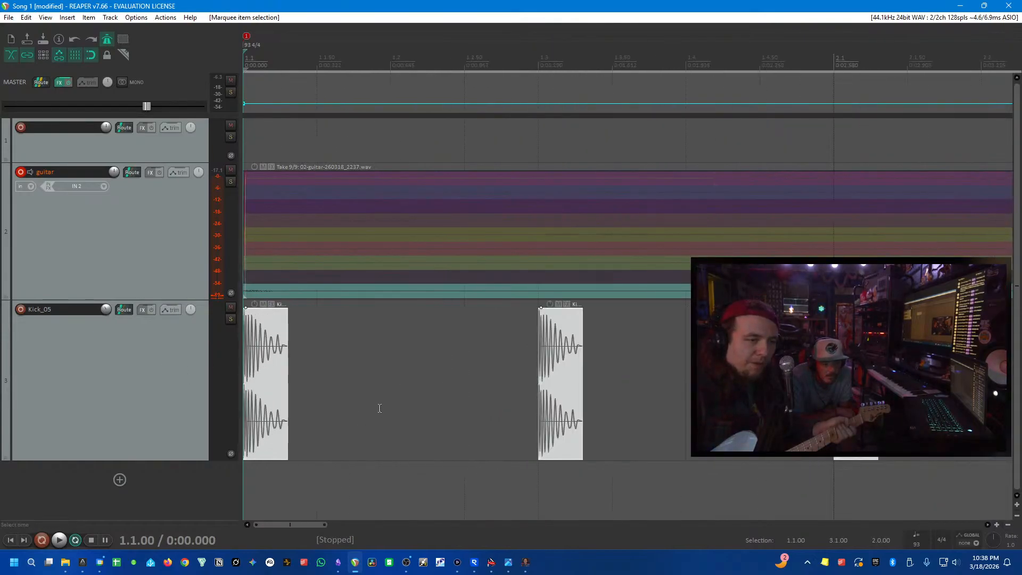
{"action": "left_click", "coordinate": [563, 342]}
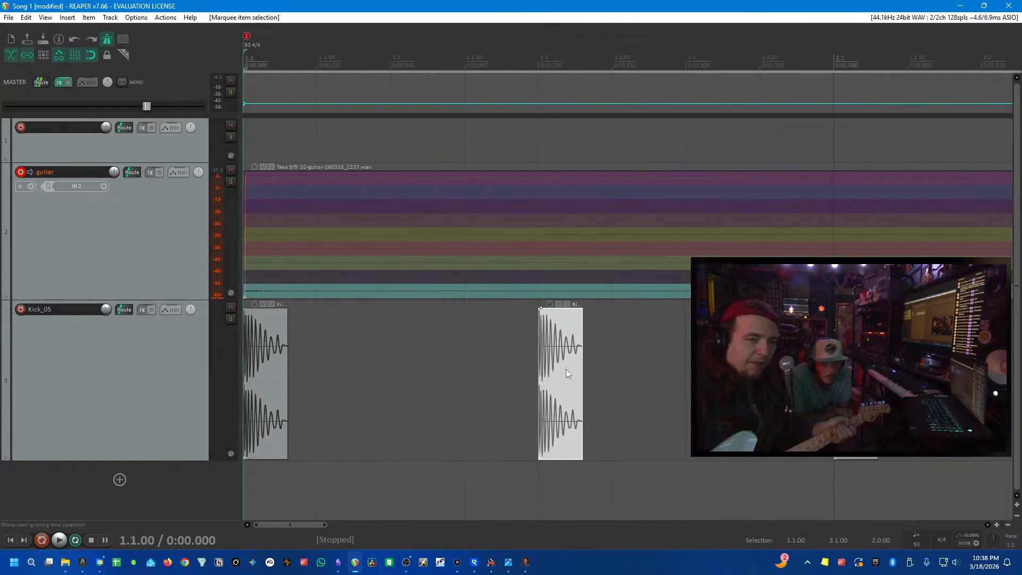
{"action": "scroll", "coordinate": [566, 369], "scroll_direction": "down", "scroll_amount": 4}
{"action": "scroll", "coordinate": [495, 408], "scroll_direction": "up", "scroll_amount": 2}
{"action": "left_click_drag", "start_coordinate": [547, 454], "coordinate": [245, 369]}
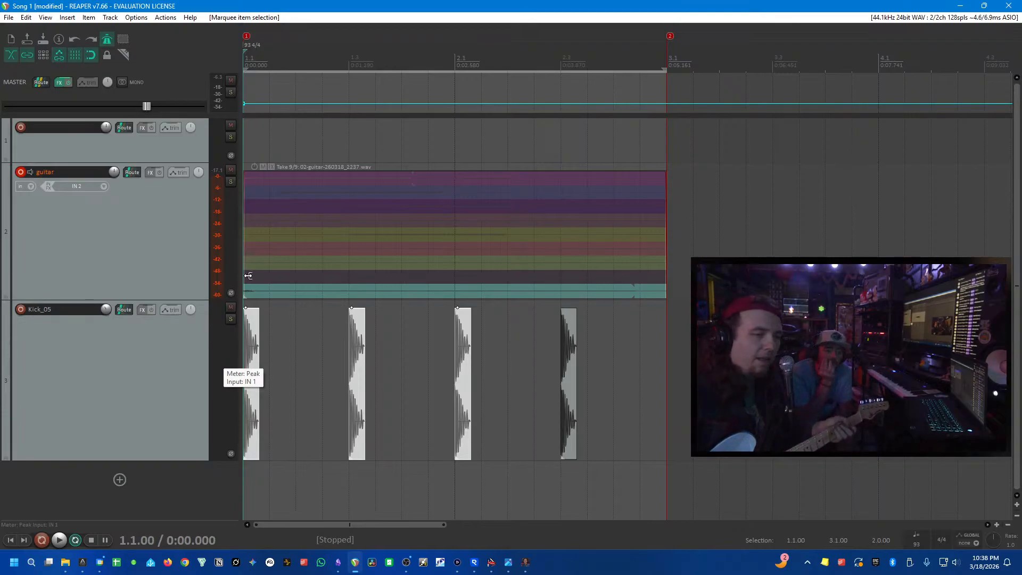
- Reset the kick track's volume to 0.00 dB and lower the volume of all four kick items to -11.3 dB
{"action": "left_click", "coordinate": [108, 310]}
{"action": "left_click_drag", "start_coordinate": [652, 394], "coordinate": [213, 386]}
{"action": "scroll", "coordinate": [360, 352], "scroll_direction": "up", "scroll_amount": 3}
{"action": "left_click_drag", "start_coordinate": [559, 308], "coordinate": [540, 362]}
{"action": "scroll", "coordinate": [539, 361], "scroll_direction": "down", "scroll_amount": 5}
- Select the guitar takes and record further looped guitar takes over the kick pattern
{"action": "left_click_drag", "start_coordinate": [637, 197], "coordinate": [248, 258]}
{"action": "scroll", "coordinate": [256, 263], "scroll_direction": "up", "scroll_amount": 2}
{"action": "left_click", "coordinate": [257, 261]}
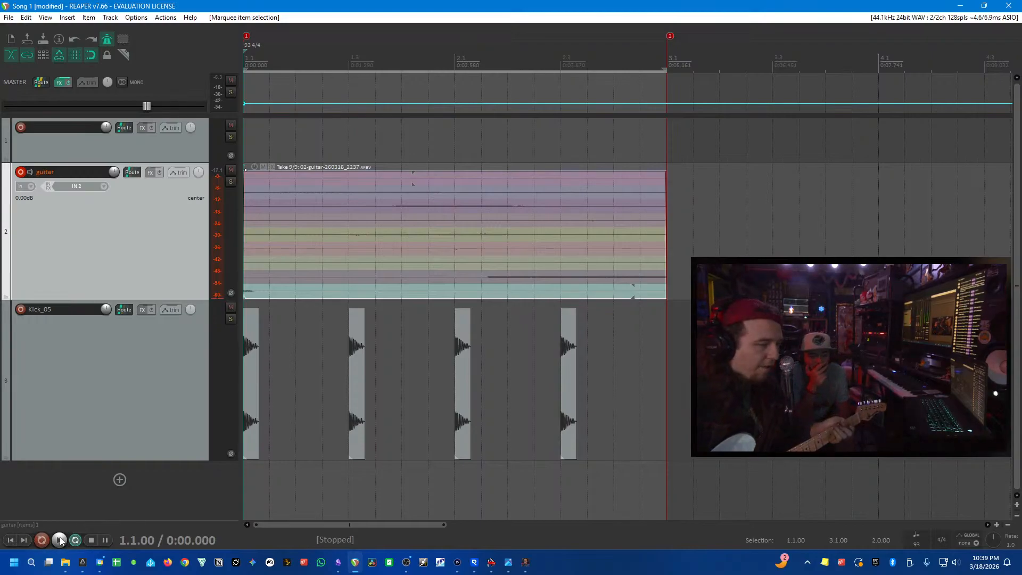
{"action": "left_click", "coordinate": [41, 540]}
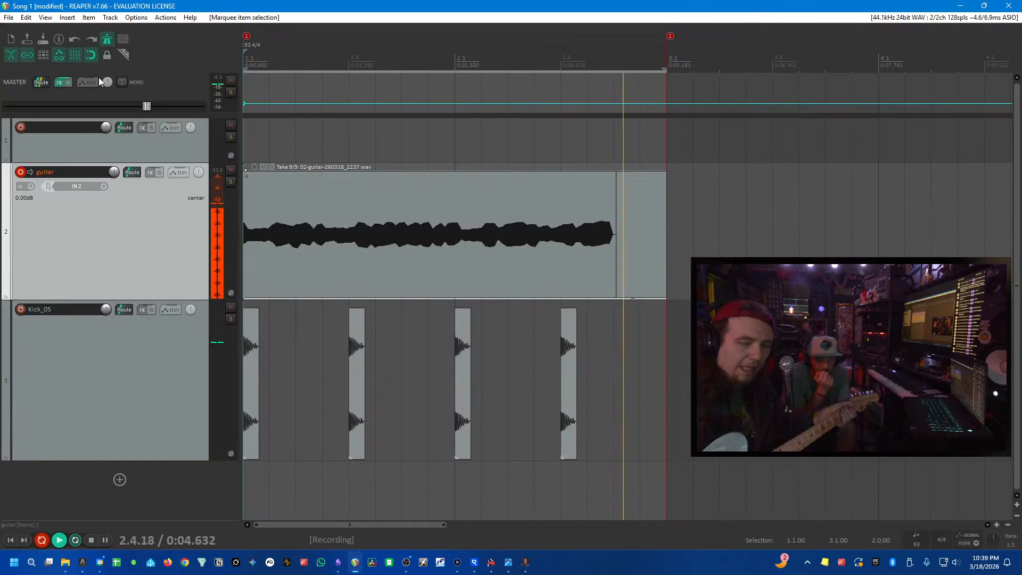
{"action": "key", "text": "space"}
- Copy the four kick items one beat later so that a kick falls on every beat of both measures
{"action": "left_click_drag", "start_coordinate": [622, 351], "coordinate": [219, 381]}
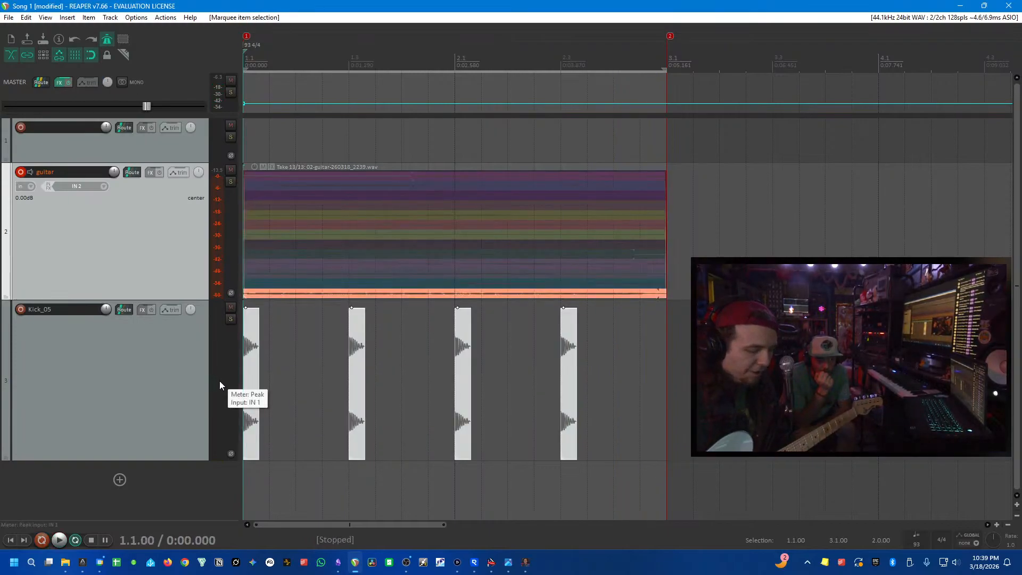
{"action": "left_click_drag", "start_coordinate": [248, 366], "coordinate": [302, 366]}
{"action": "left_click", "coordinate": [472, 414]}
{"action": "key", "text": "Home"}
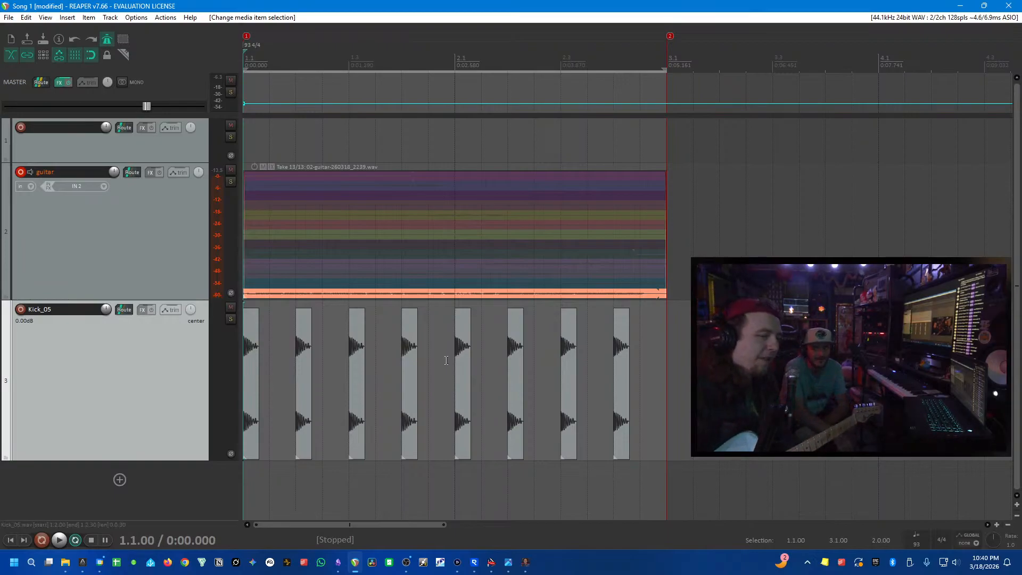
- Extend the loop and time selection to measure 5 and copy all eight kick items to start at measure 3
{"action": "left_click_drag", "start_coordinate": [660, 379], "coordinate": [37, 395]}
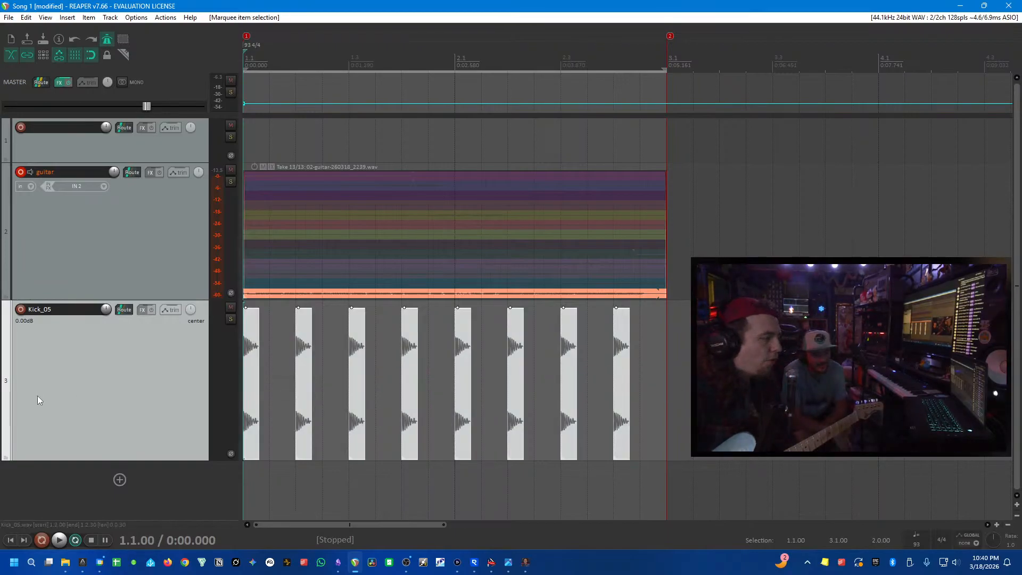
{"action": "scroll", "coordinate": [347, 424], "scroll_direction": "up", "scroll_amount": 5}
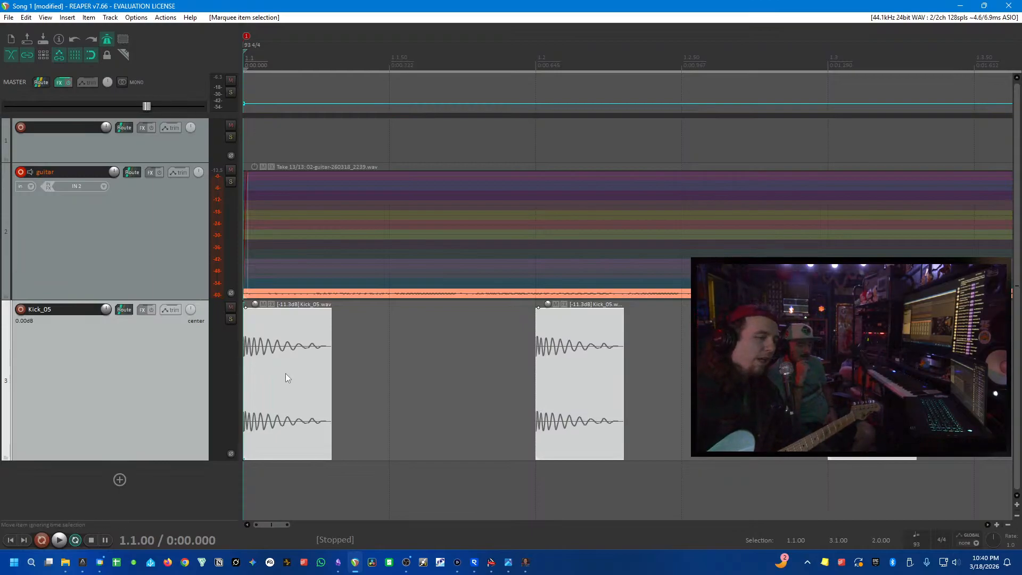
{"action": "scroll", "coordinate": [333, 385], "scroll_direction": "down", "scroll_amount": 4}
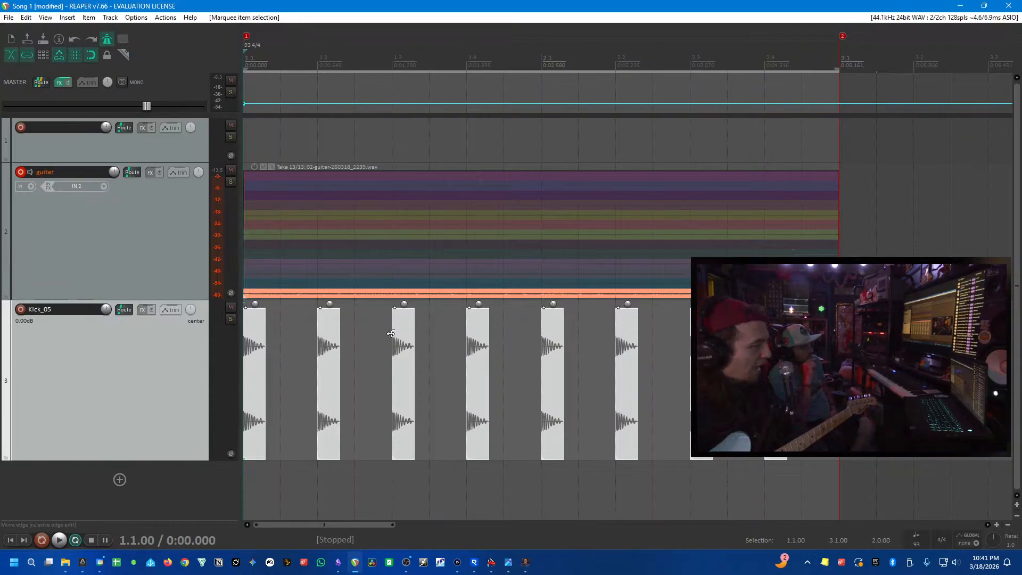
{"action": "left_click", "coordinate": [317, 418]}
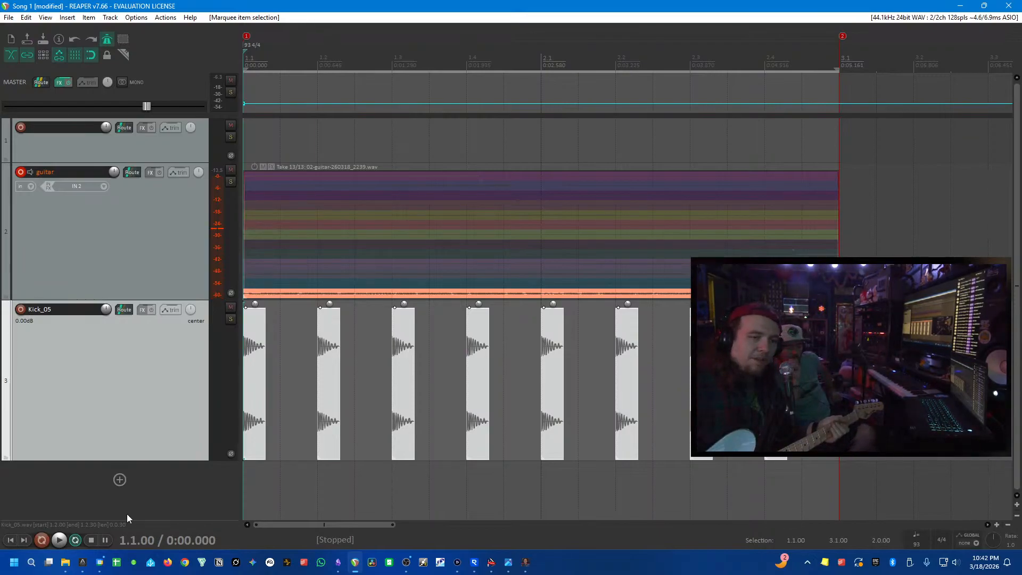
{"action": "scroll", "coordinate": [595, 173], "scroll_direction": "down", "scroll_amount": 5}
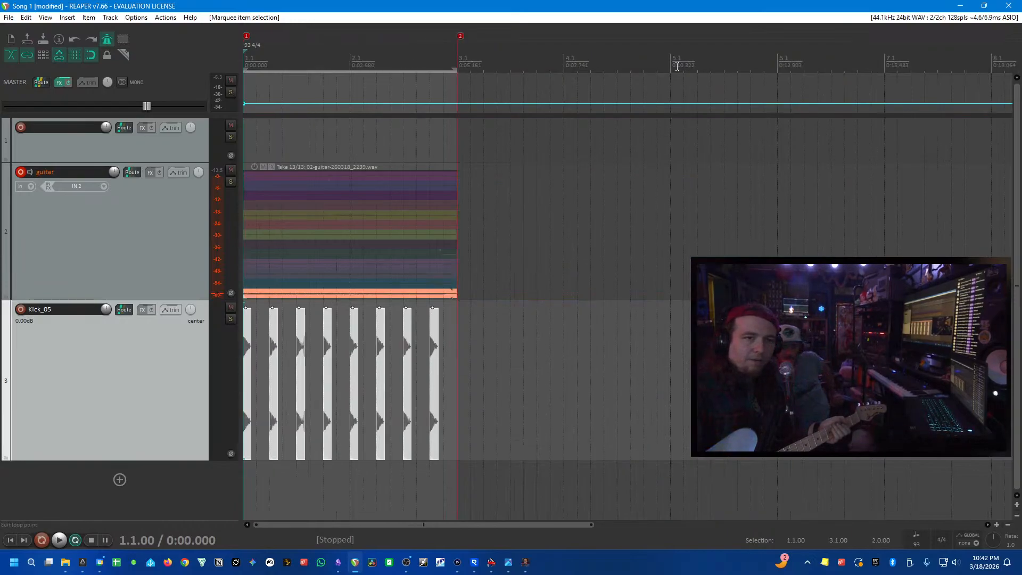
{"action": "left_click_drag", "start_coordinate": [682, 67], "coordinate": [671, 68]}
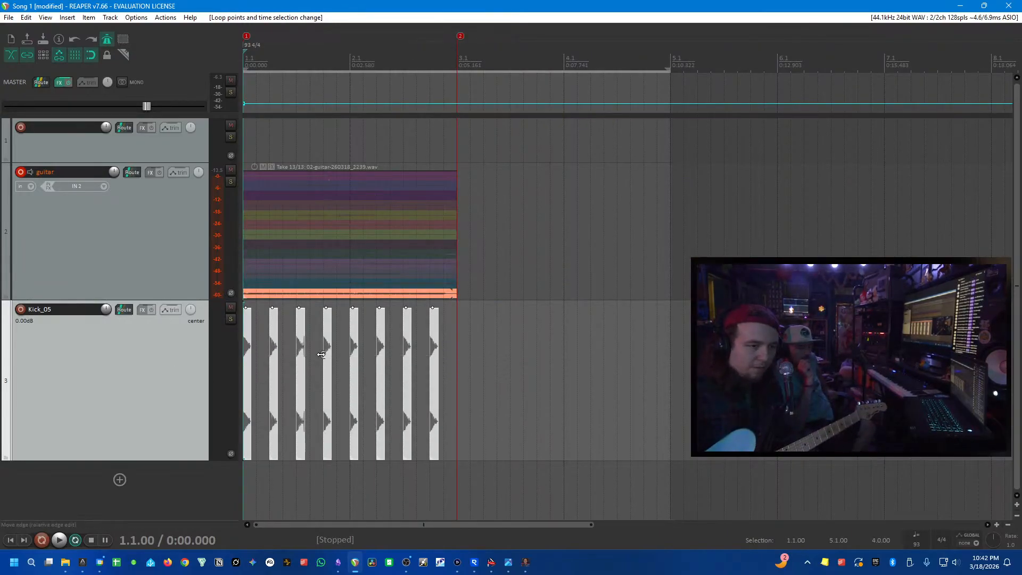
{"action": "left_click_drag", "start_coordinate": [244, 373], "coordinate": [515, 365]}
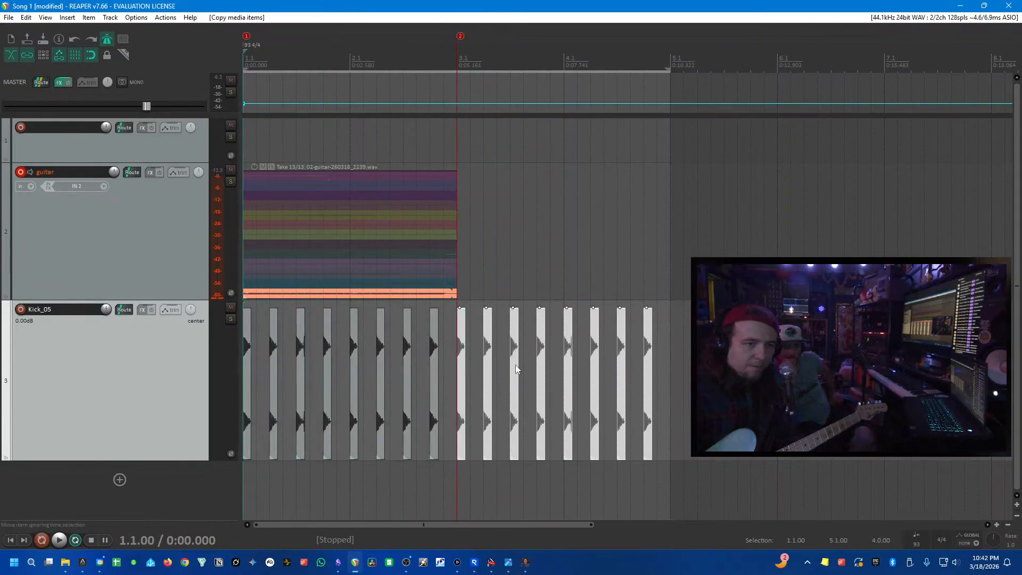
- Record further looped guitar takes from the project start across the four-measure loop
{"action": "left_click", "coordinate": [496, 54]}
{"action": "key", "text": "Home"}
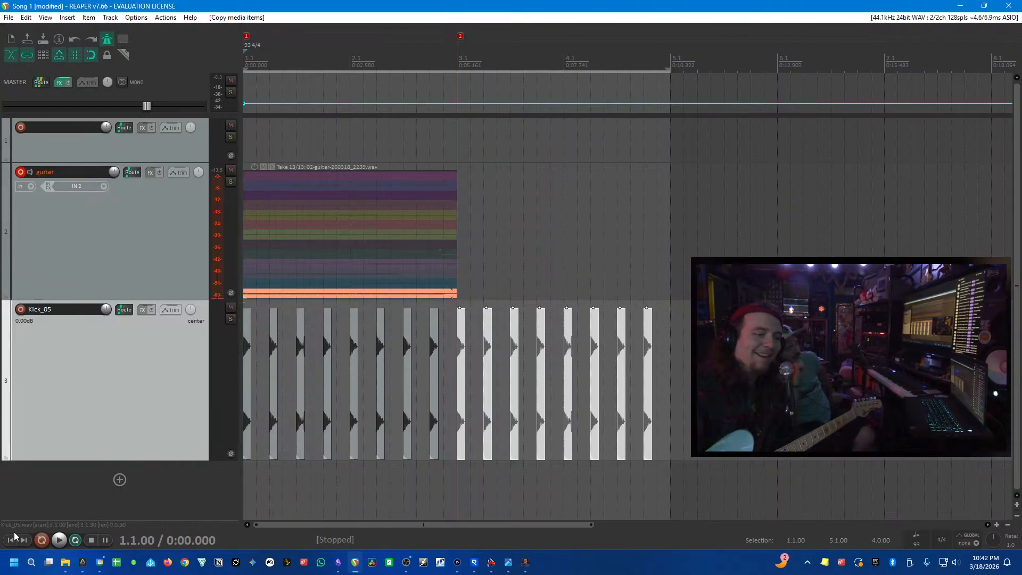
{"action": "left_click", "coordinate": [42, 540]}
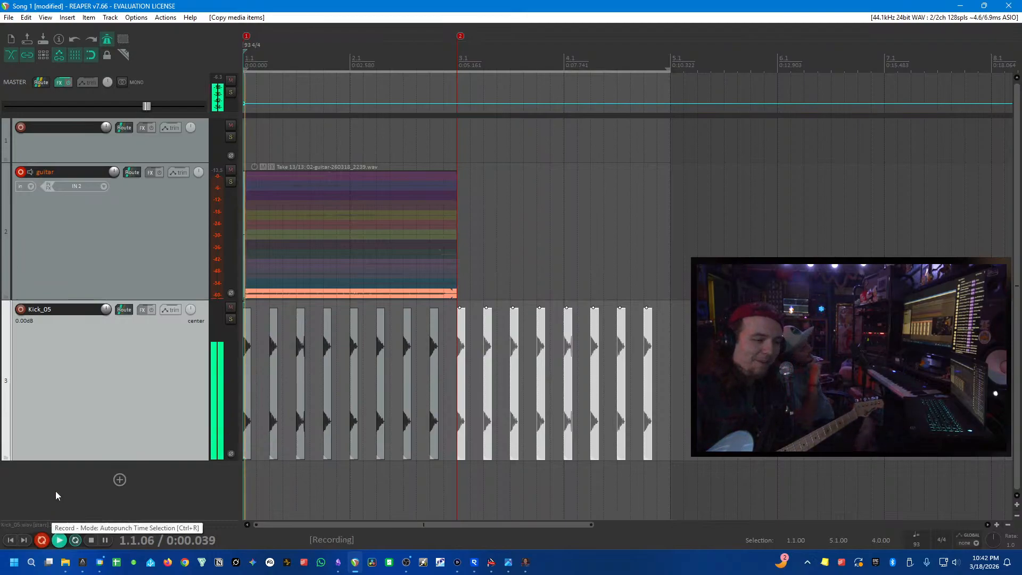
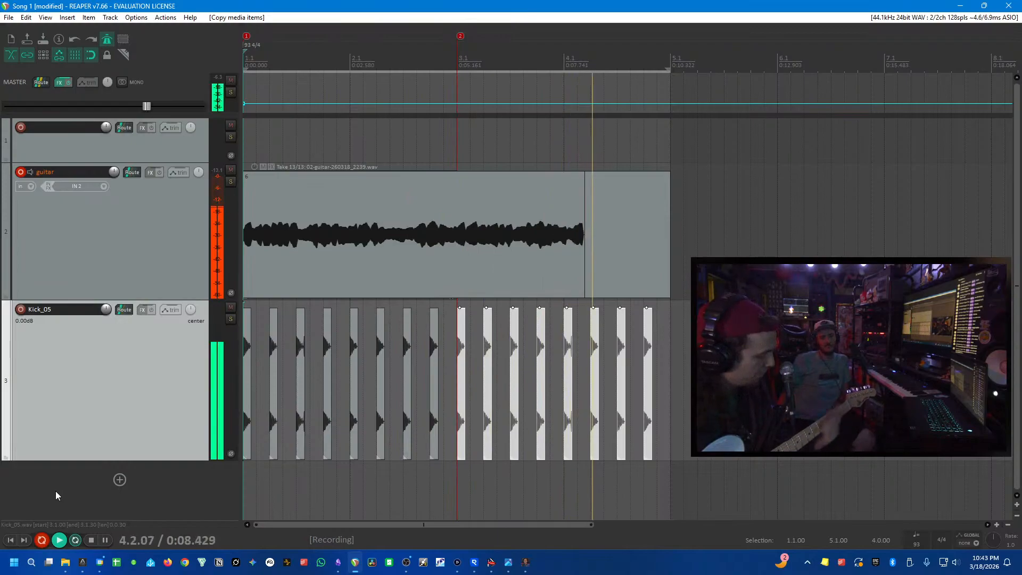
{"action": "key", "text": "space"}
{"action": "key", "text": "Return"}
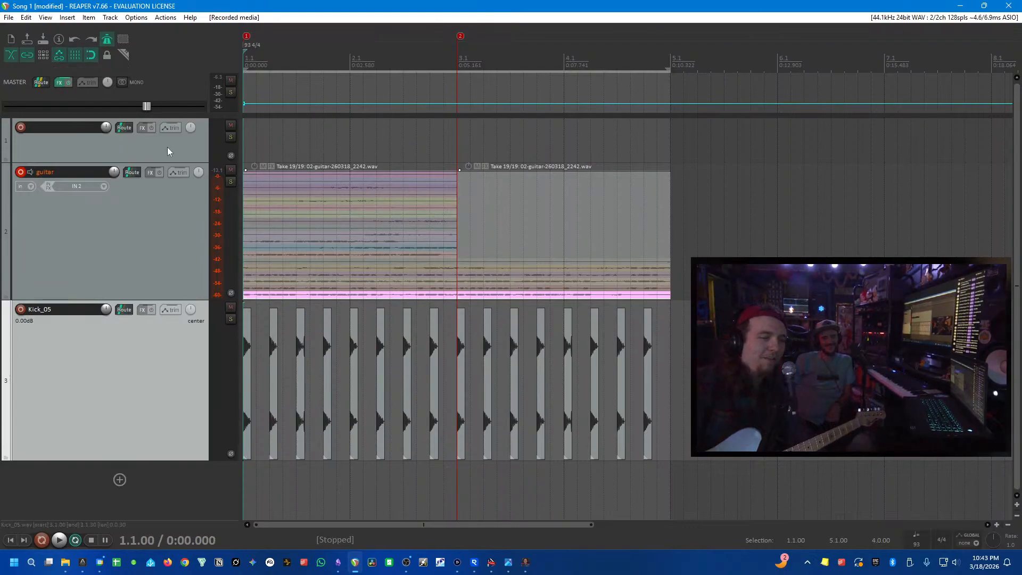
- Play back the new guitar takes with the kick pattern and make the guitar track taller
{"action": "left_click", "coordinate": [162, 257]}
{"action": "key", "text": "space"}
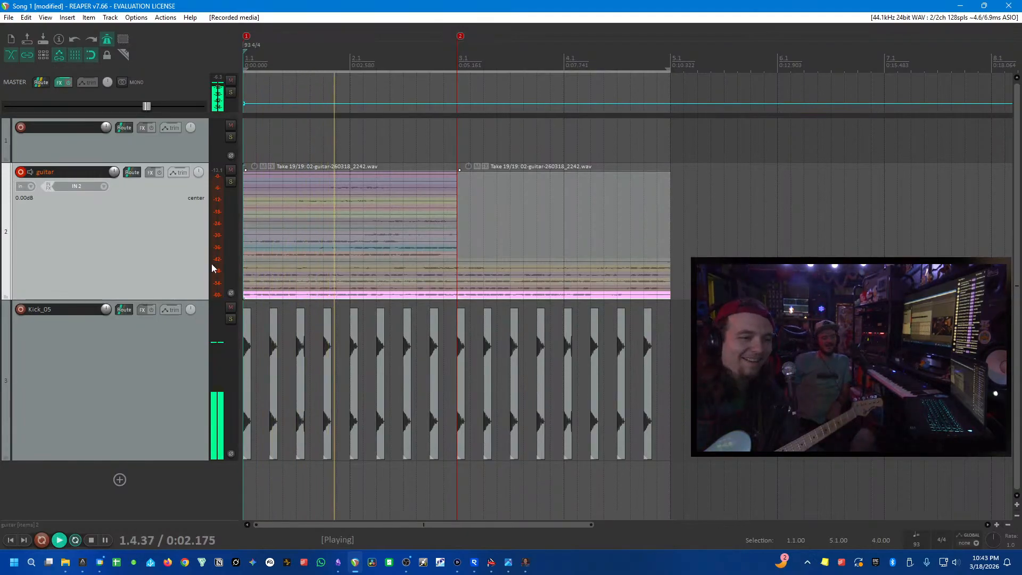
{"action": "left_click_drag", "start_coordinate": [201, 299], "coordinate": [187, 349]}
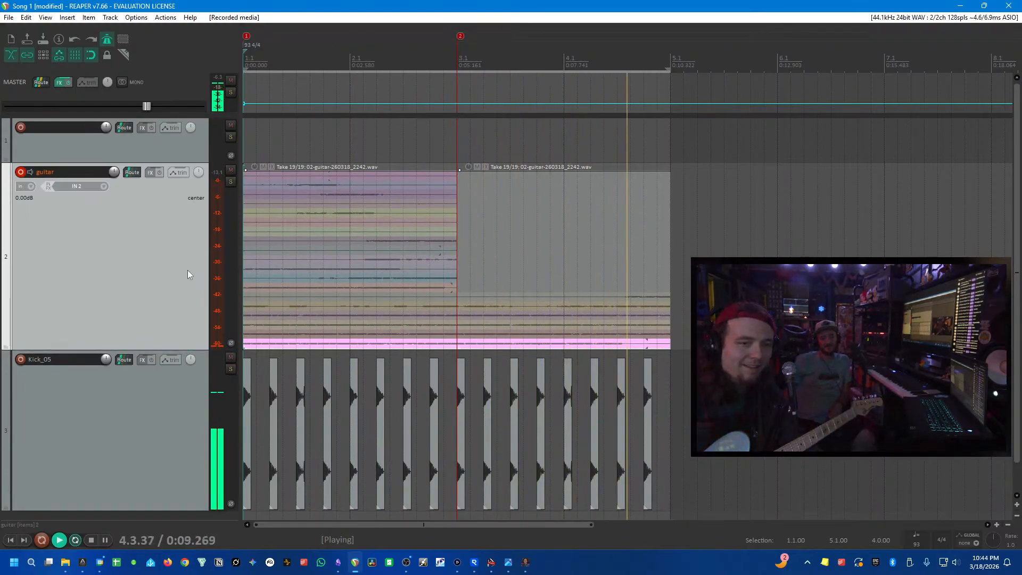
{"action": "key", "text": "space"}
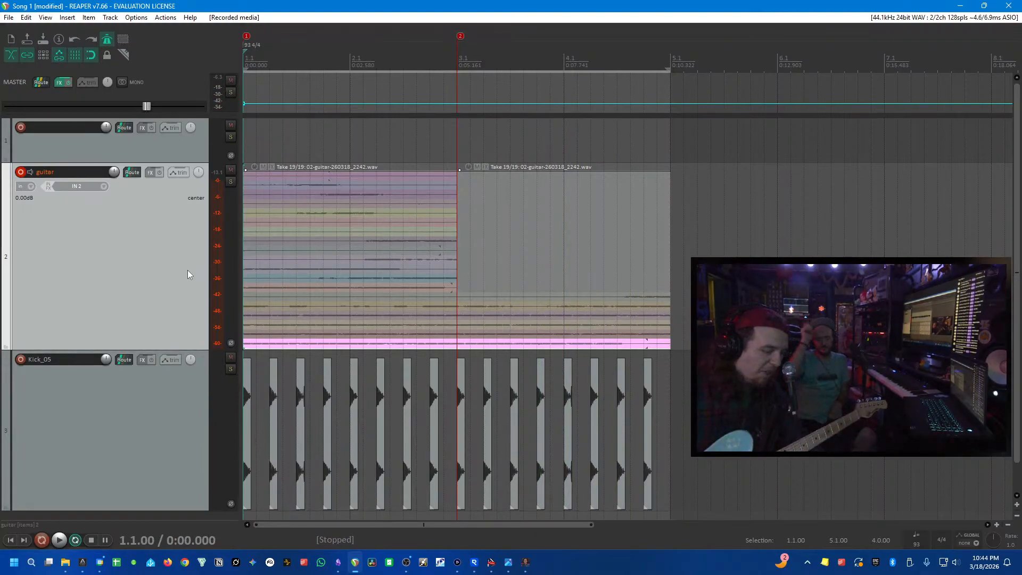
{"action": "key", "text": "ctrl+r"}
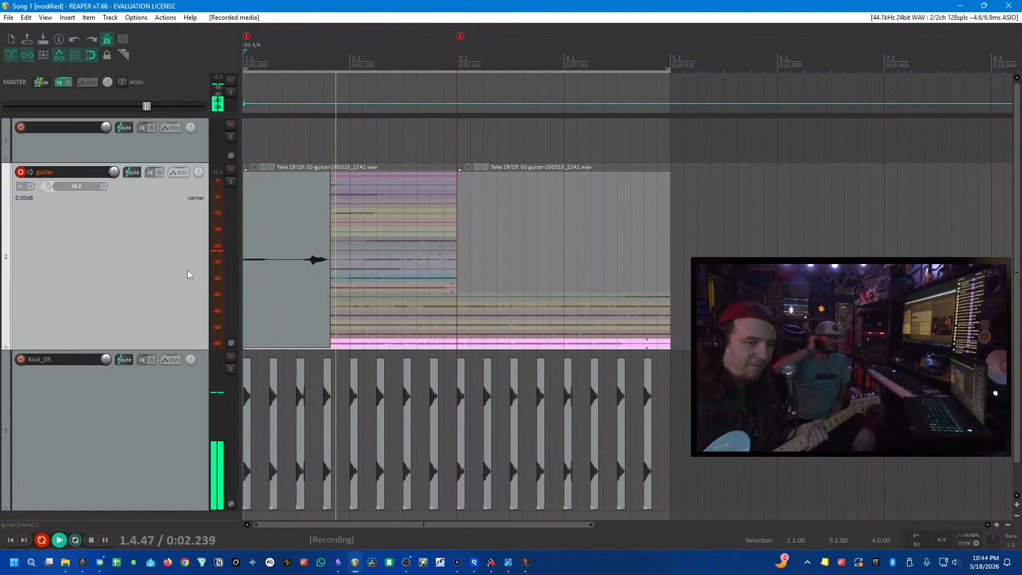
{"action": "key", "text": "space"}
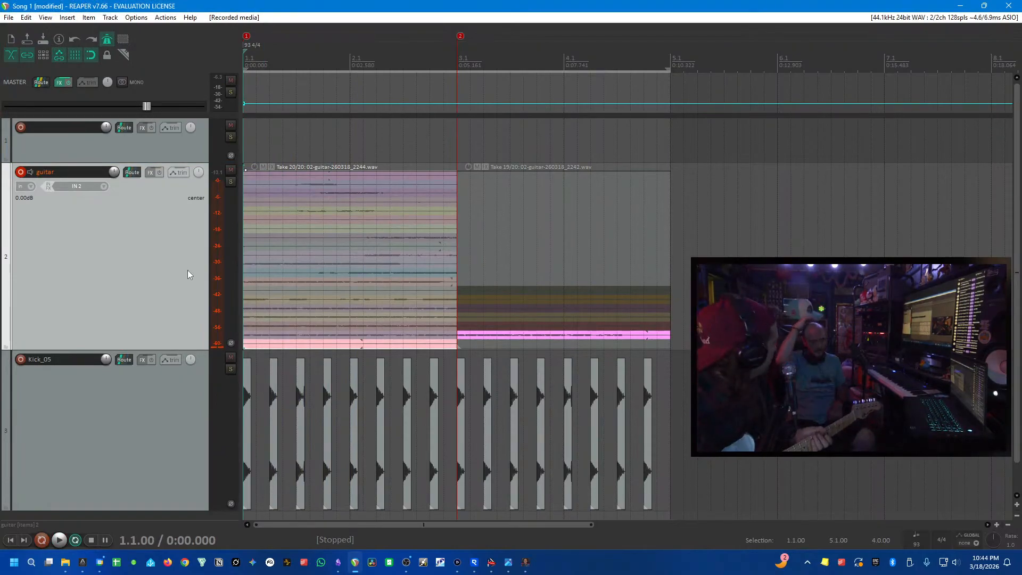
{"action": "key", "text": "ctrl+z"}
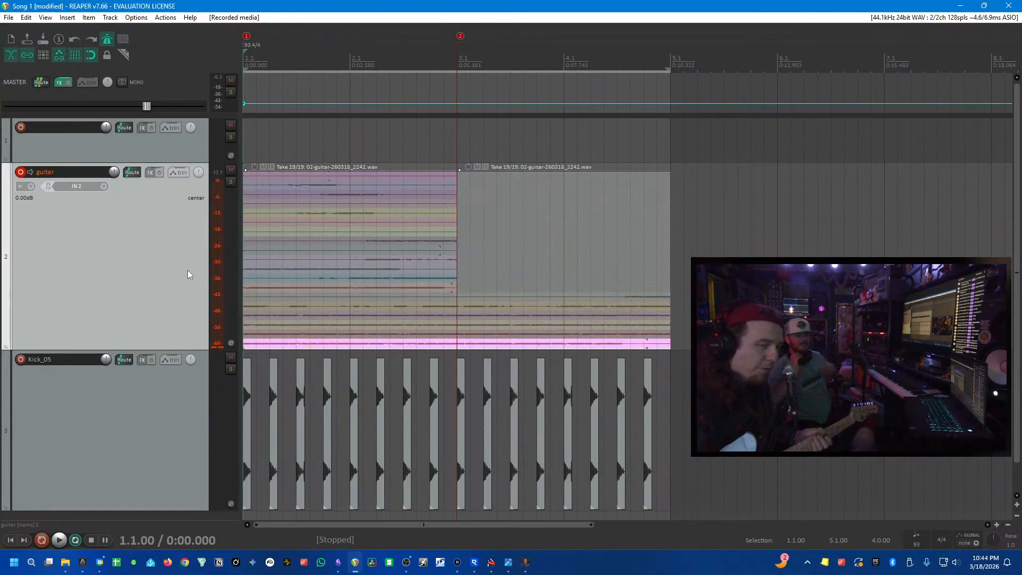
- Duplicate the guitar track with its takes, and mute and disarm the original guitar track
{"action": "right_click", "coordinate": [117, 273]}
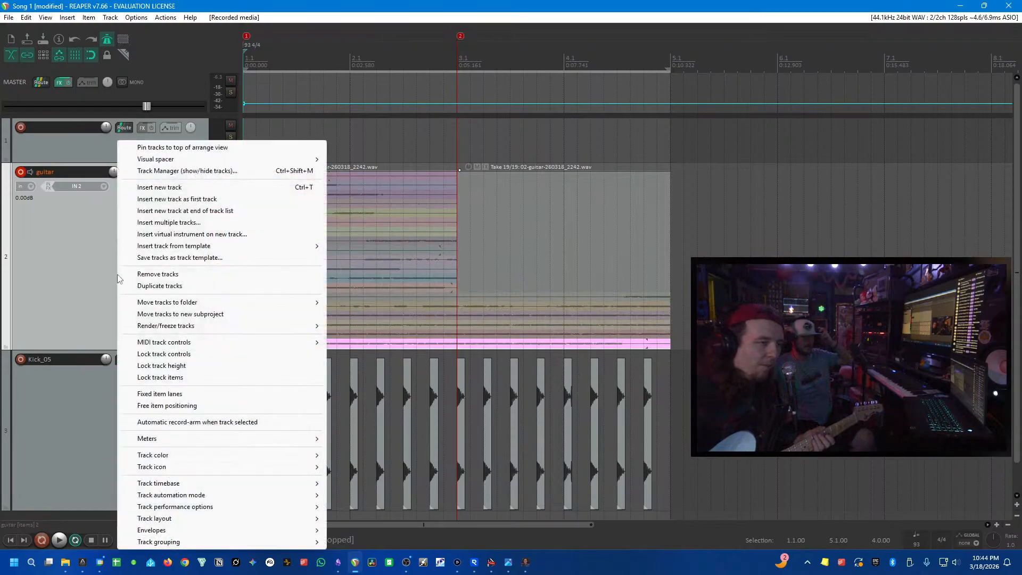
{"action": "left_click", "coordinate": [202, 286]}
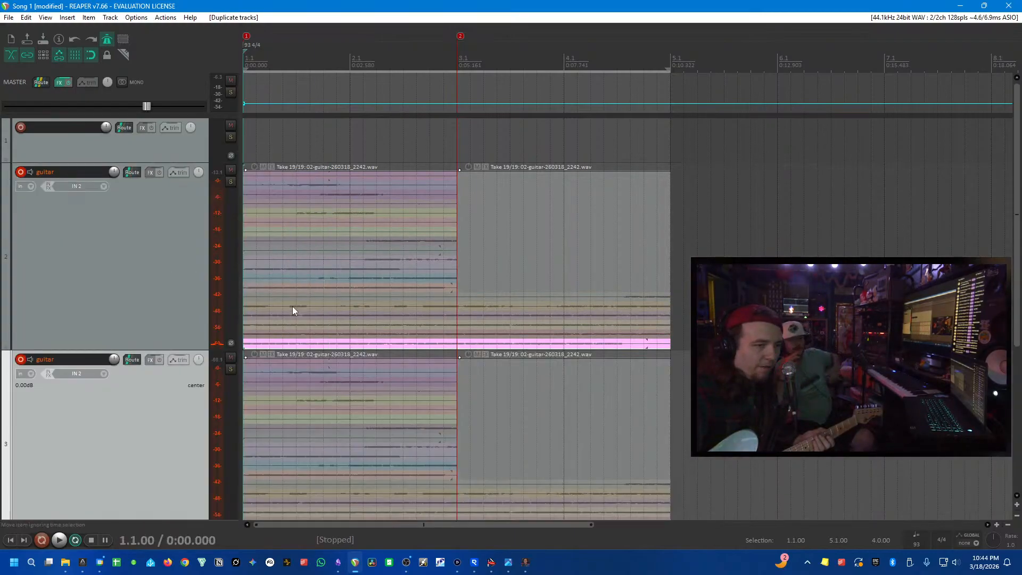
{"action": "scroll", "coordinate": [102, 175], "scroll_direction": "down", "scroll_amount": 3}
{"action": "scroll", "coordinate": [204, 234], "scroll_direction": "down", "scroll_amount": 4}
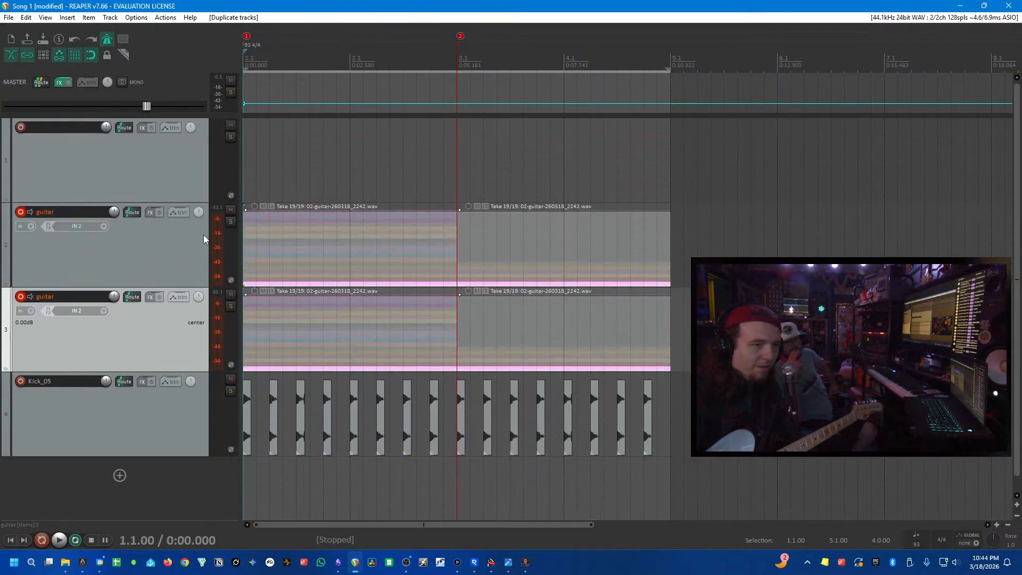
{"action": "left_click", "coordinate": [525, 235]}
{"action": "left_click", "coordinate": [187, 226]}
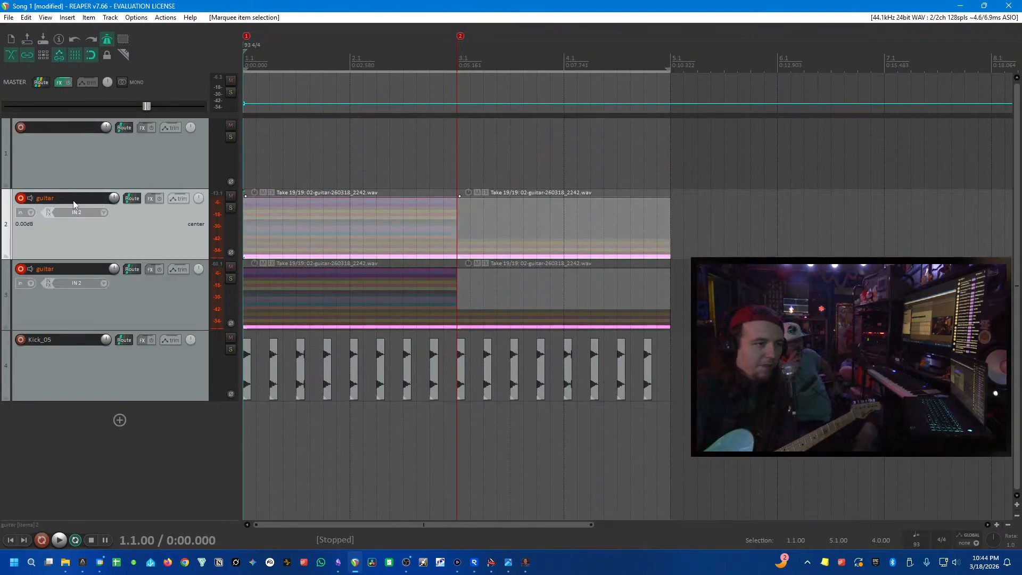
{"action": "left_click", "coordinate": [230, 195]}
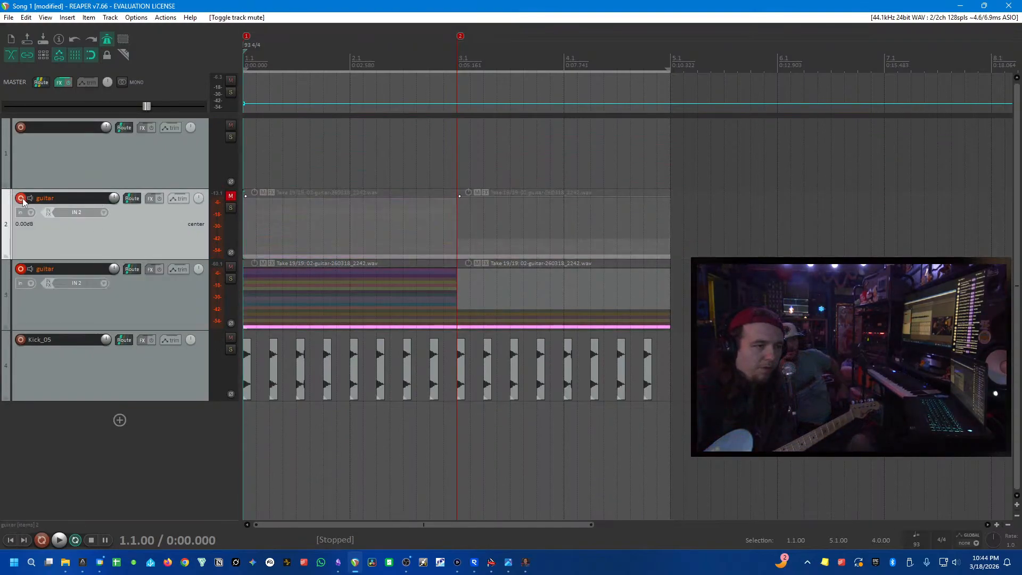
{"action": "left_click", "coordinate": [21, 198]}
- Delete the copied takes from the duplicated guitar track and record new looped takes there over four measures
{"action": "left_click", "coordinate": [546, 277]}
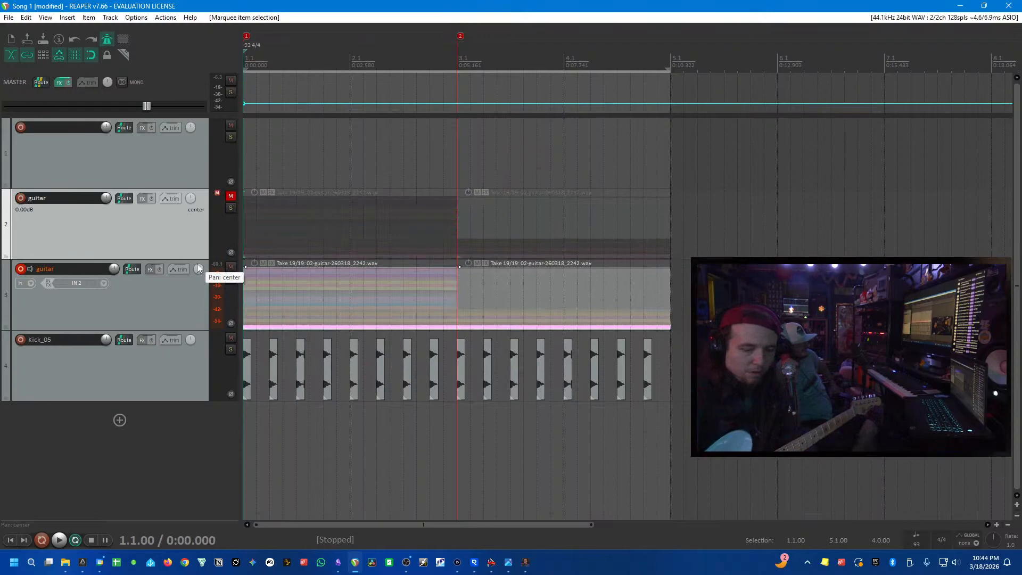
{"action": "key", "text": "Delete"}
{"action": "key", "text": "ctrl+r"}
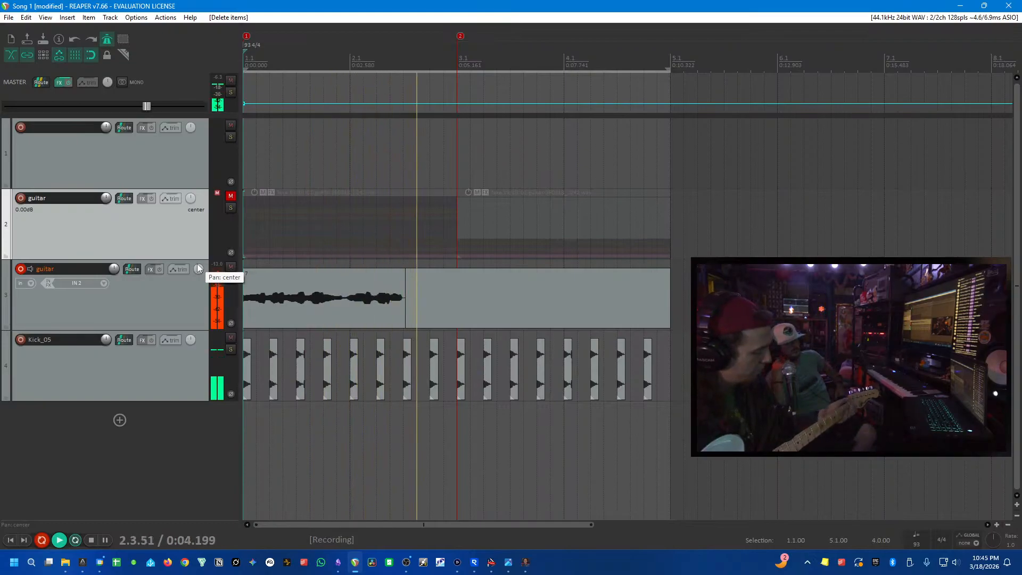
{"action": "key", "text": "space"}
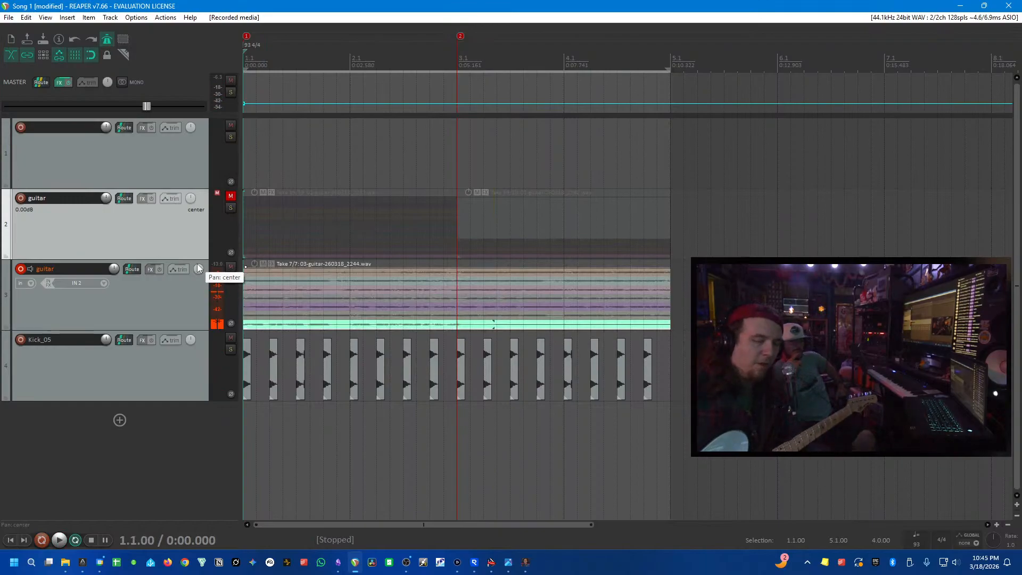
- Duplicate the newly recorded guitar track and split the copy's takes at measure 3
{"action": "left_click", "coordinate": [457, 326]}
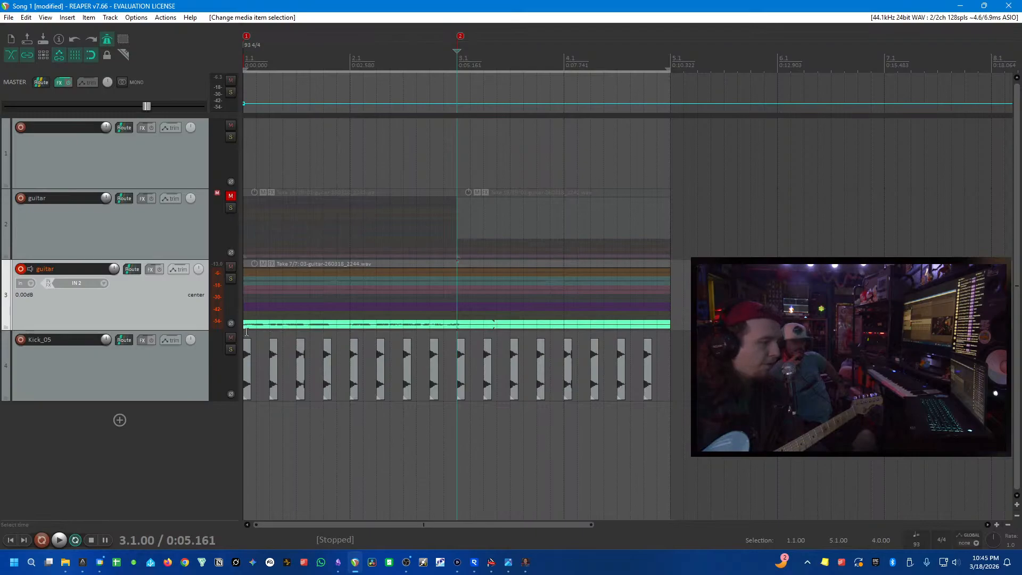
{"action": "right_click", "coordinate": [169, 281]}
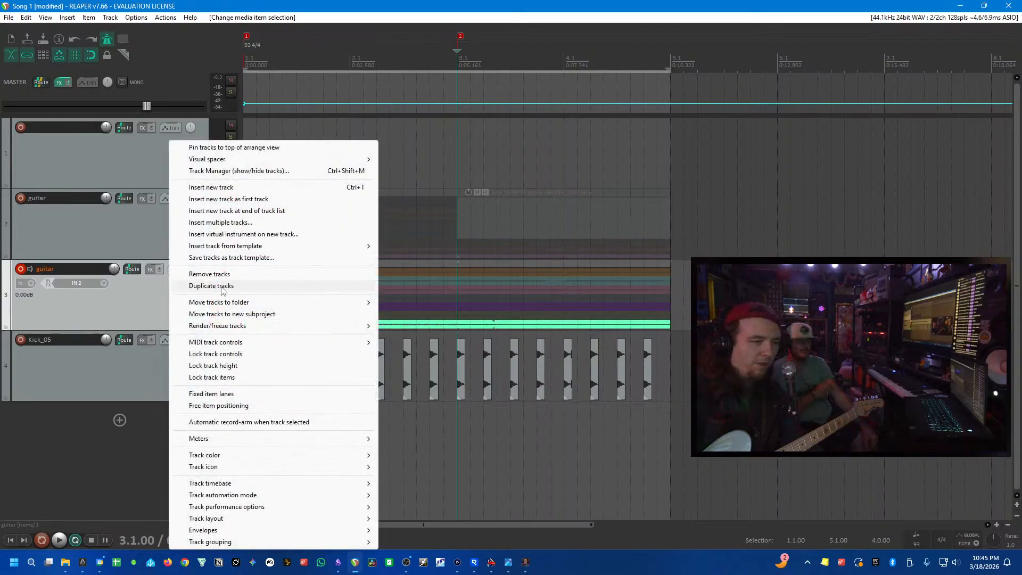
{"action": "left_click", "coordinate": [228, 286]}
{"action": "left_click_drag", "start_coordinate": [482, 401], "coordinate": [459, 403]}
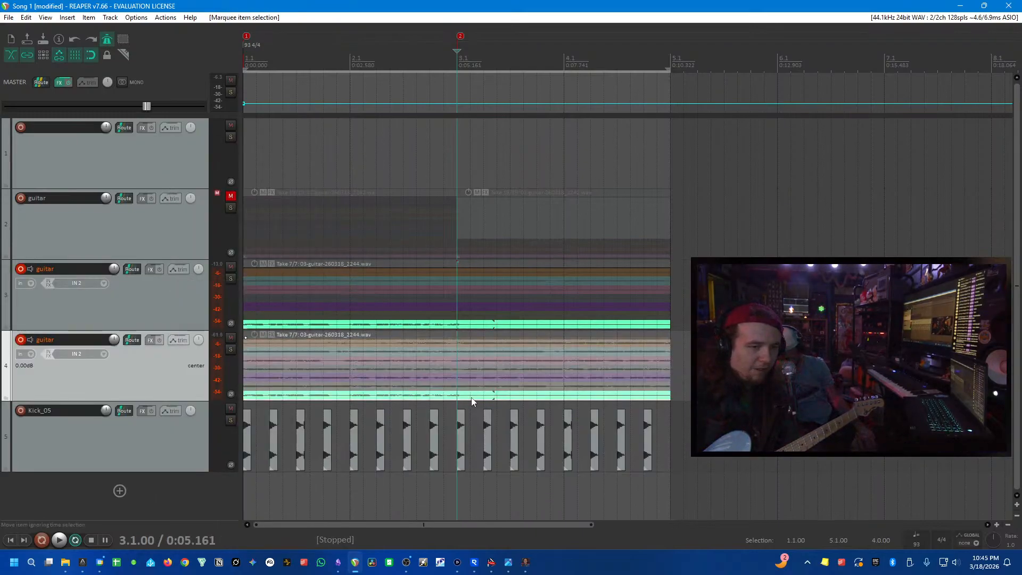
{"action": "key", "text": "s"}
- Disarm and mute the second guitar track so only its duplicate stays armed and audible
{"action": "left_click", "coordinate": [45, 306]}
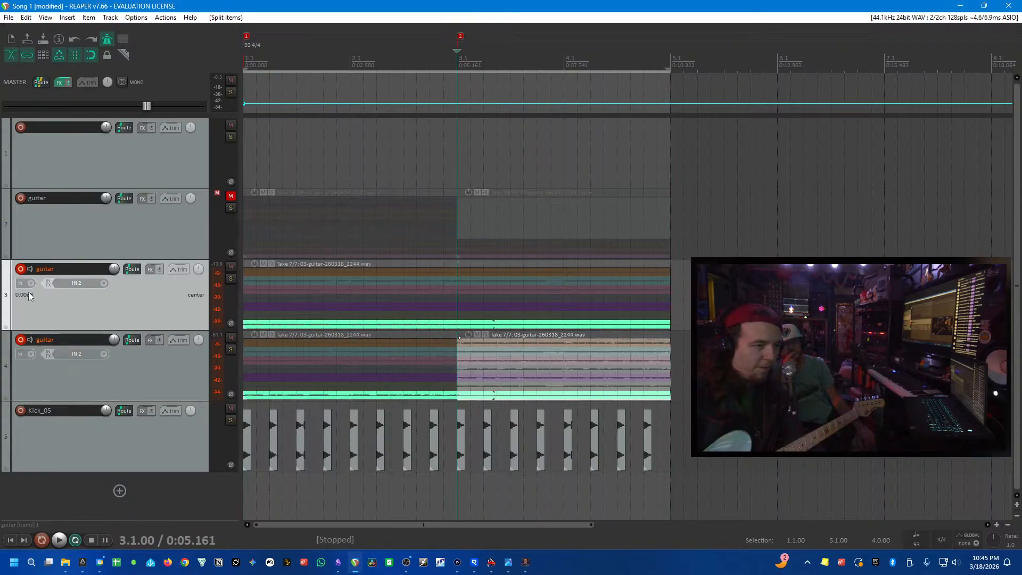
{"action": "left_click", "coordinate": [20, 269]}
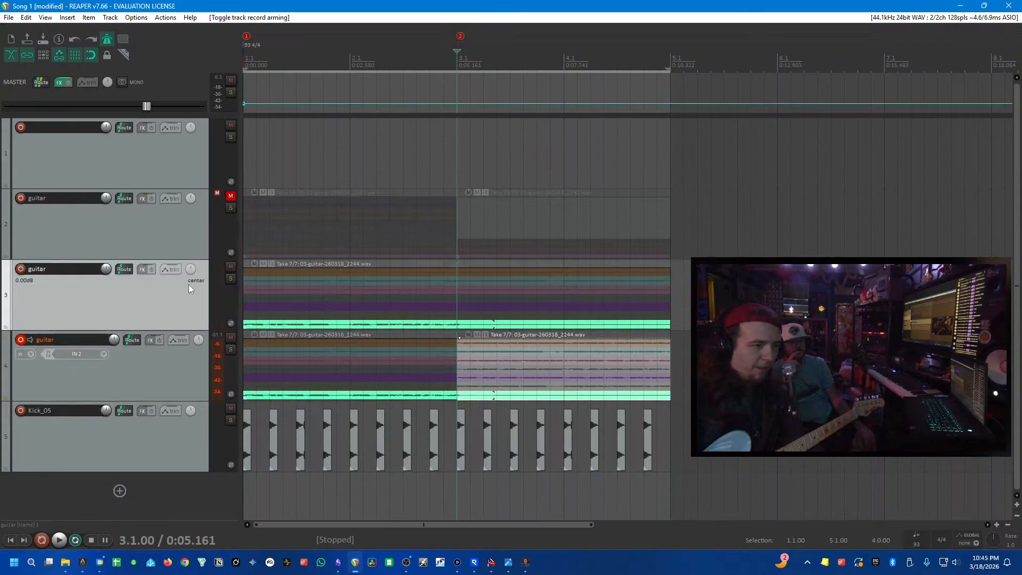
{"action": "left_click", "coordinate": [230, 267]}
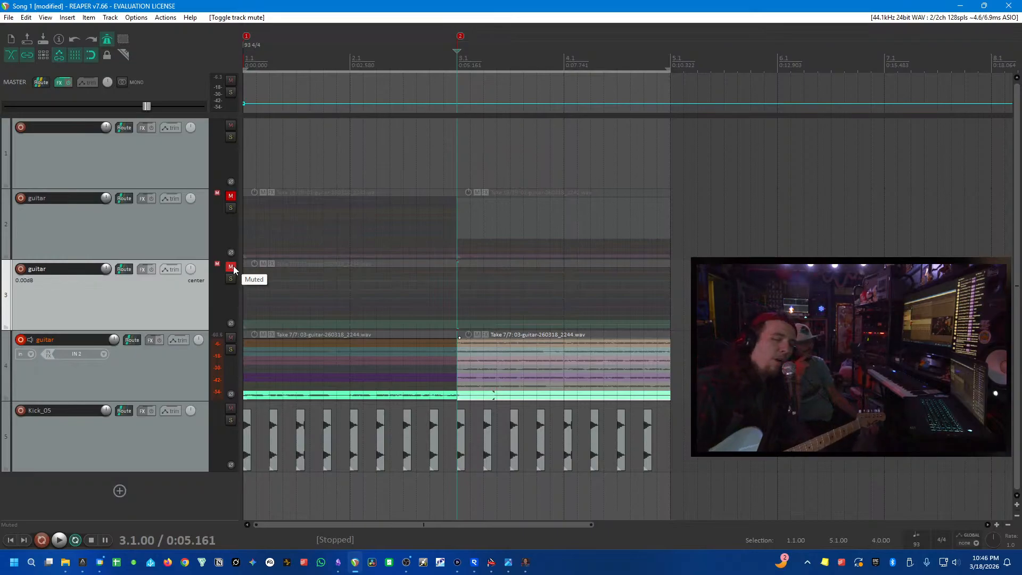
- Select the armed guitar track and listen to its split takes with the kick pattern from the project start
{"action": "left_click", "coordinate": [186, 364]}
{"action": "key", "text": "Home"}
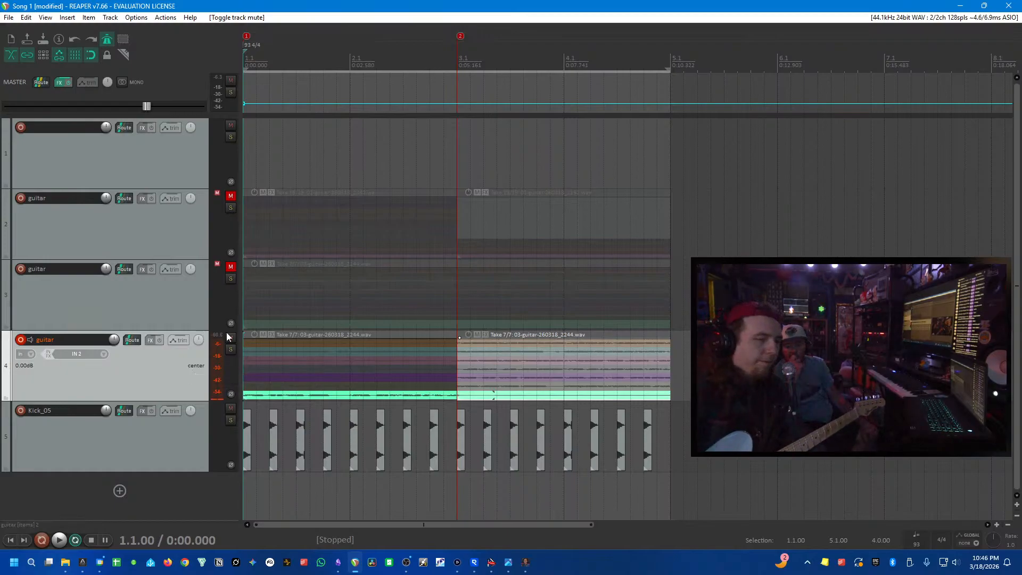
{"action": "key", "text": "space"}
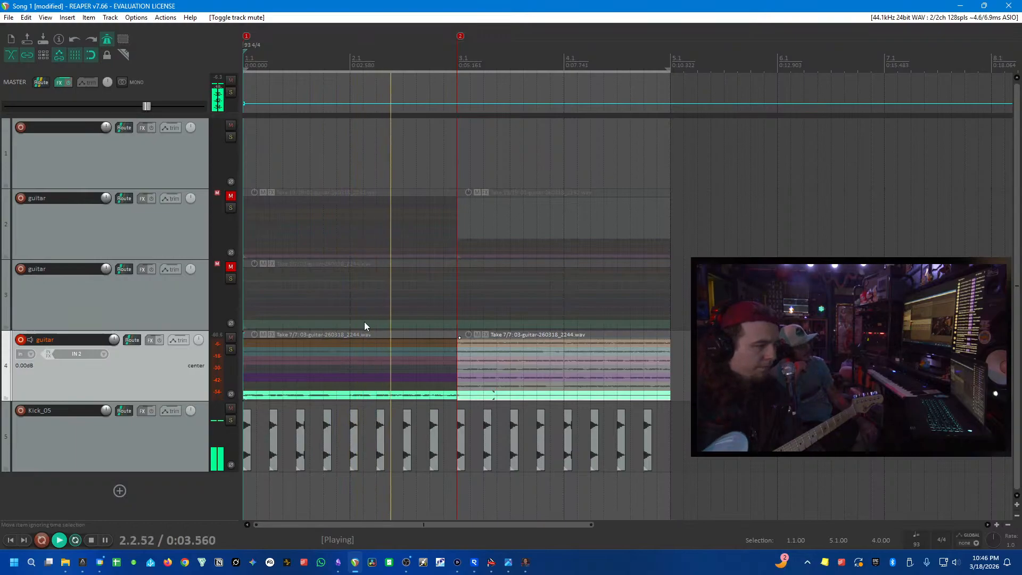
{"action": "key", "text": "space"}
{"action": "key", "text": "space"}
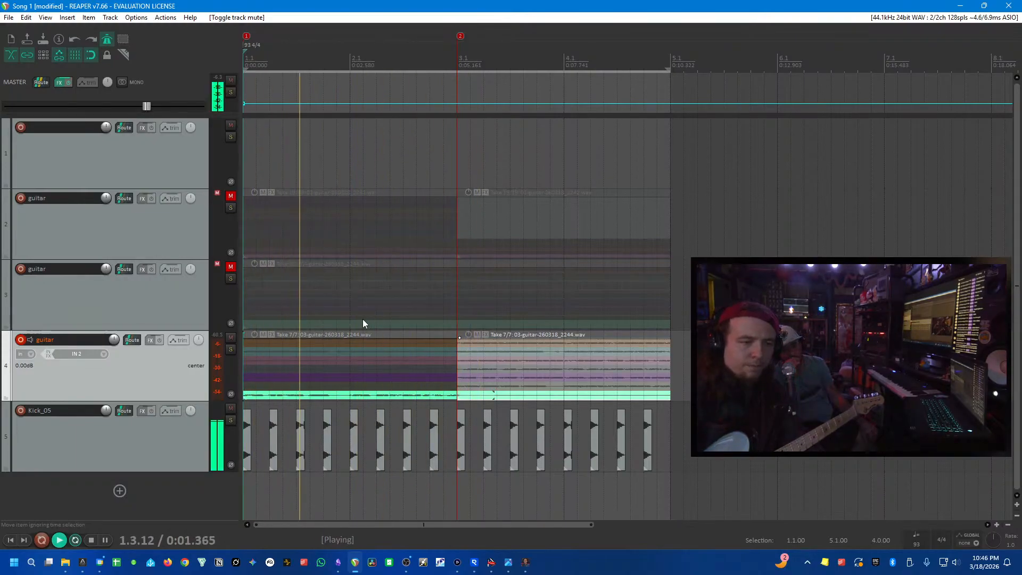
{"action": "scroll", "coordinate": [362, 323], "scroll_direction": "up", "scroll_amount": 2}
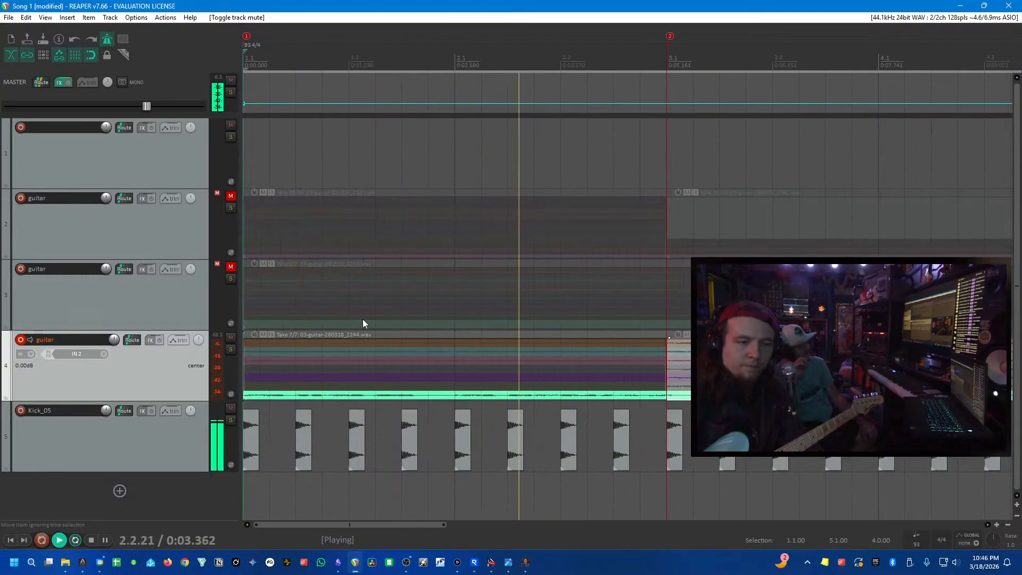
{"action": "key", "text": "space"}
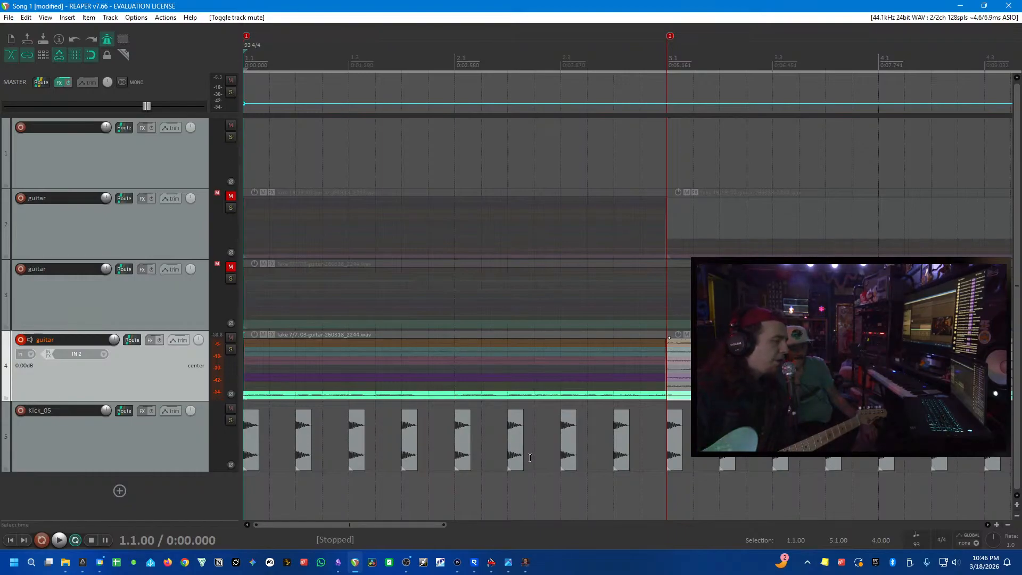
- Set the loop and time selection to run from measure 5 to measure 9
{"action": "scroll", "coordinate": [678, 416], "scroll_direction": "down", "scroll_amount": 4}
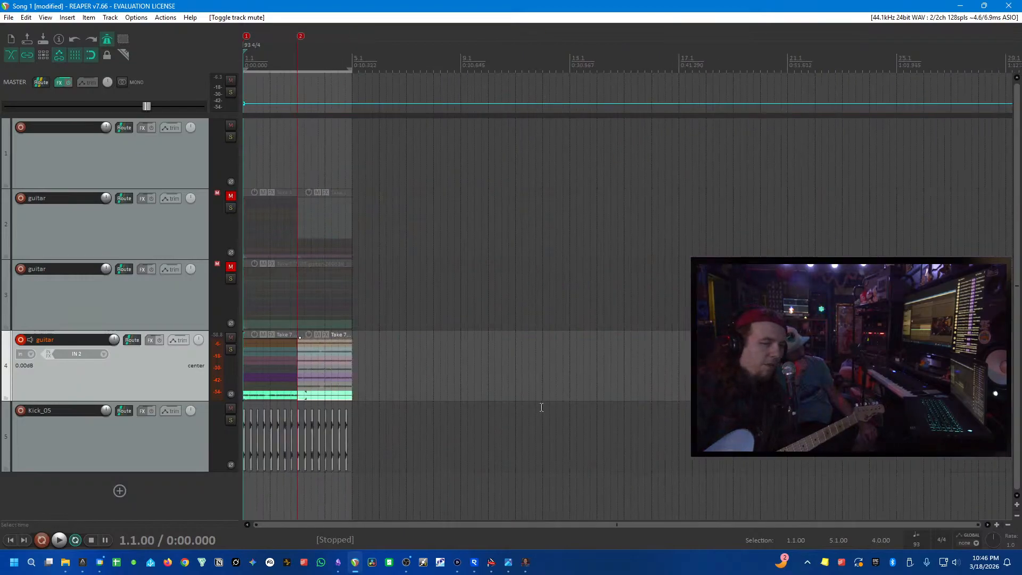
{"action": "left_click_drag", "start_coordinate": [674, 62], "coordinate": [456, 67]}
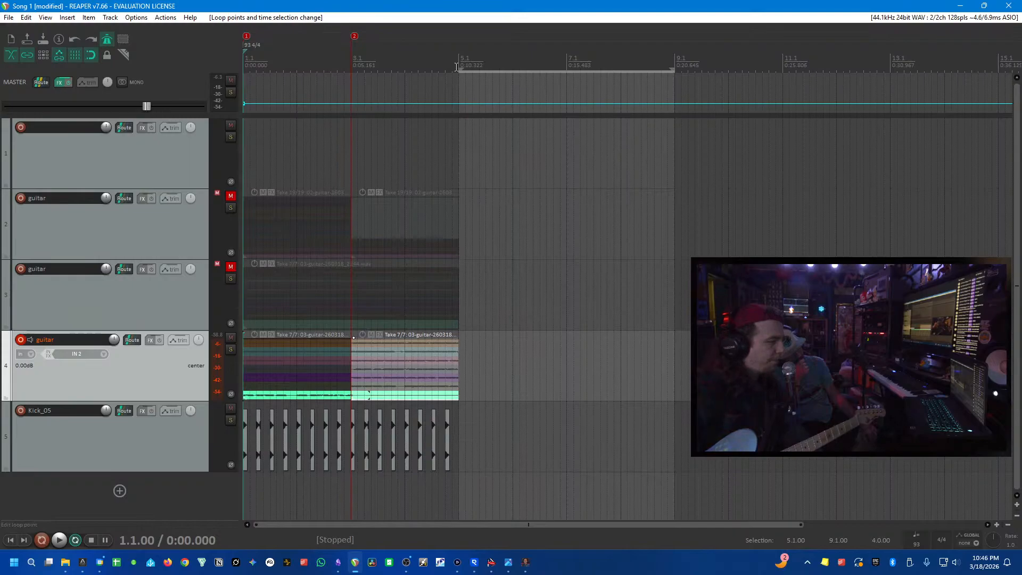
{"action": "right_click", "coordinate": [534, 68]}
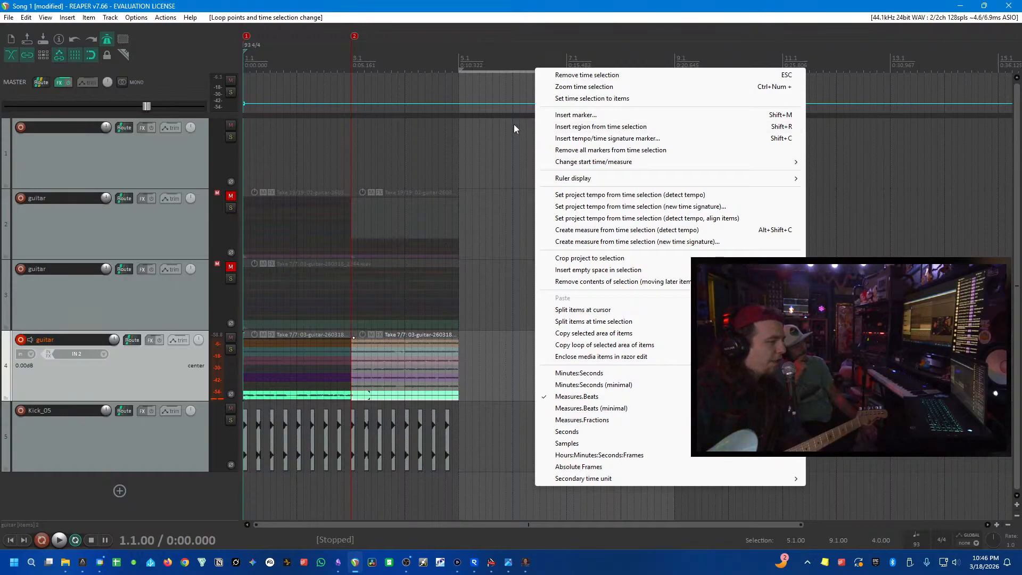
{"action": "left_click", "coordinate": [507, 252]}
{"action": "left_click", "coordinate": [162, 389]}
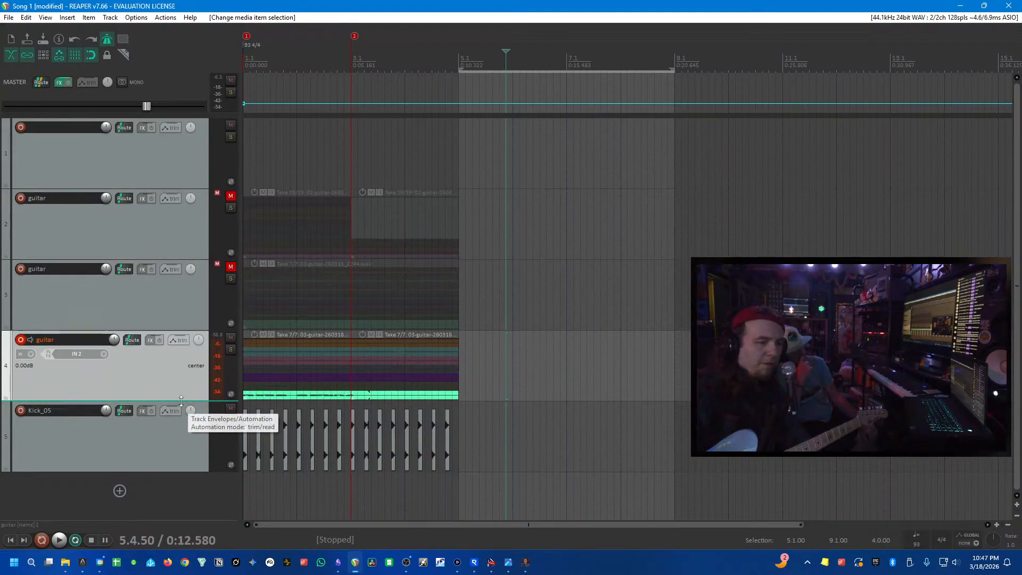
{"action": "left_click_drag", "start_coordinate": [181, 402], "coordinate": [180, 485]}
{"action": "right_click", "coordinate": [279, 481]}
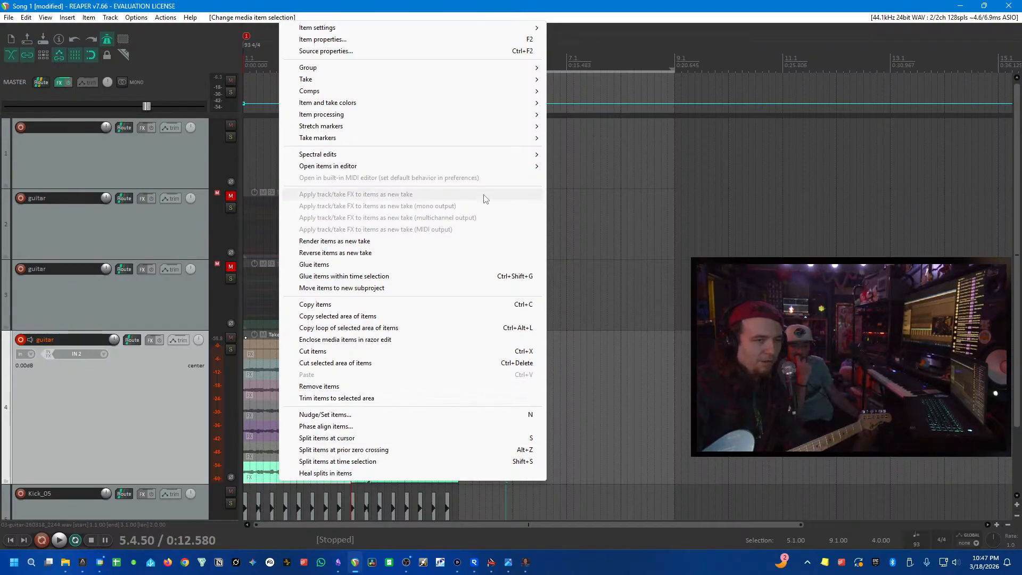
{"action": "mouse_move", "coordinate": [388, 133]}
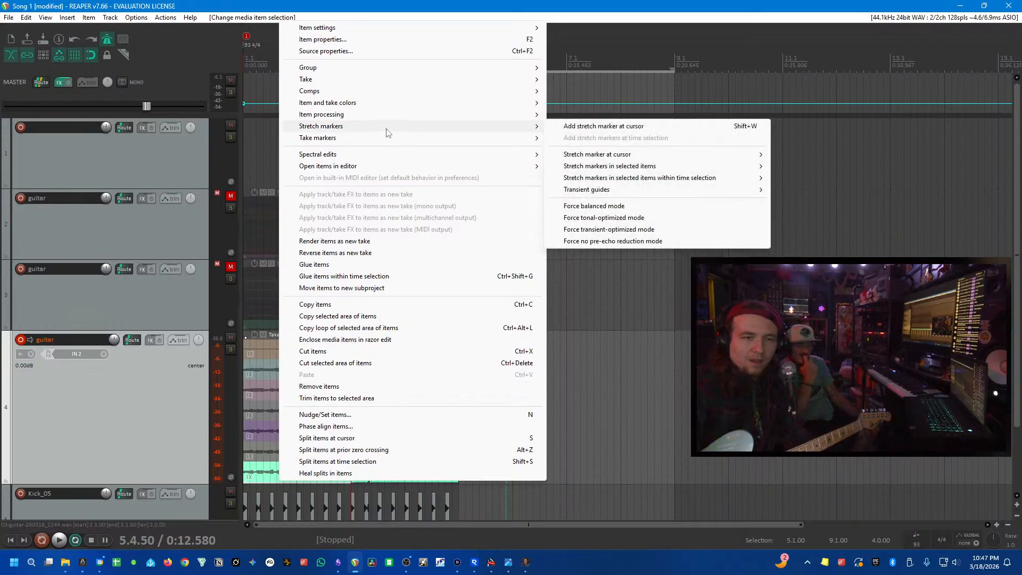
{"action": "mouse_move", "coordinate": [362, 84]}
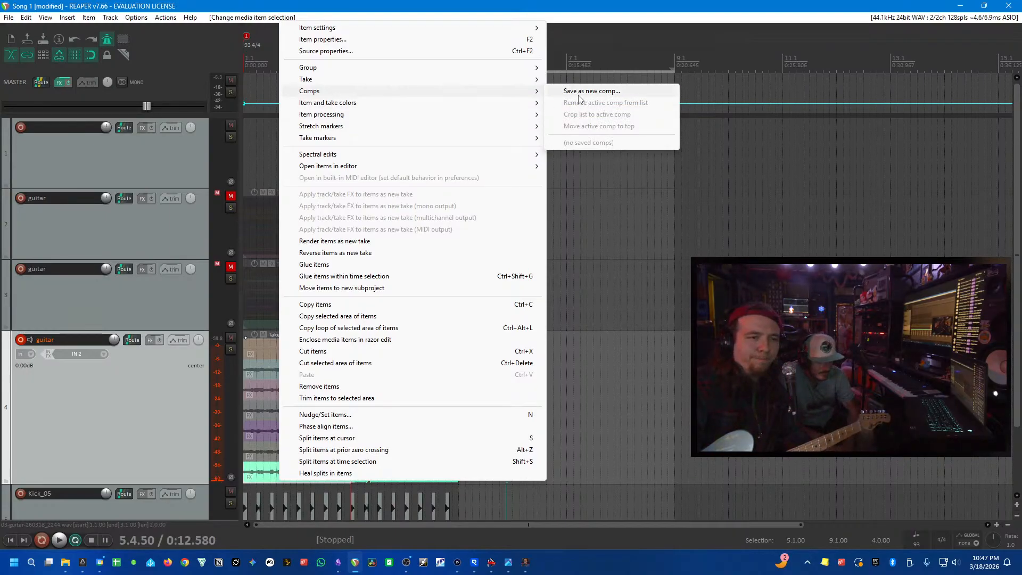
{"action": "left_click", "coordinate": [205, 446]}
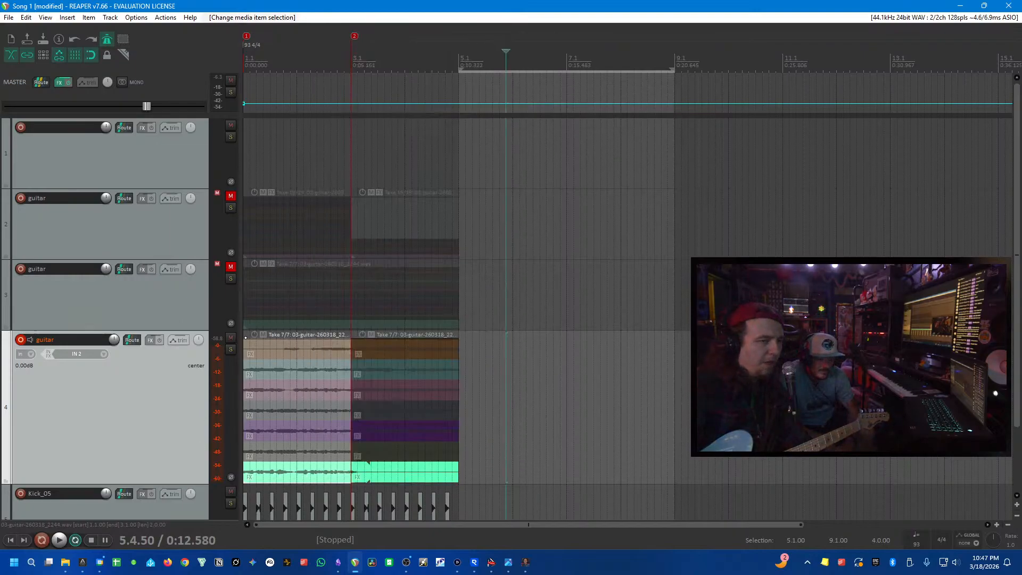
- Select all guitar and kick items and move them together so they start at measure 5
{"action": "key", "text": "Page_Down"}
{"action": "left_click_drag", "start_coordinate": [612, 347], "coordinate": [183, 36]}
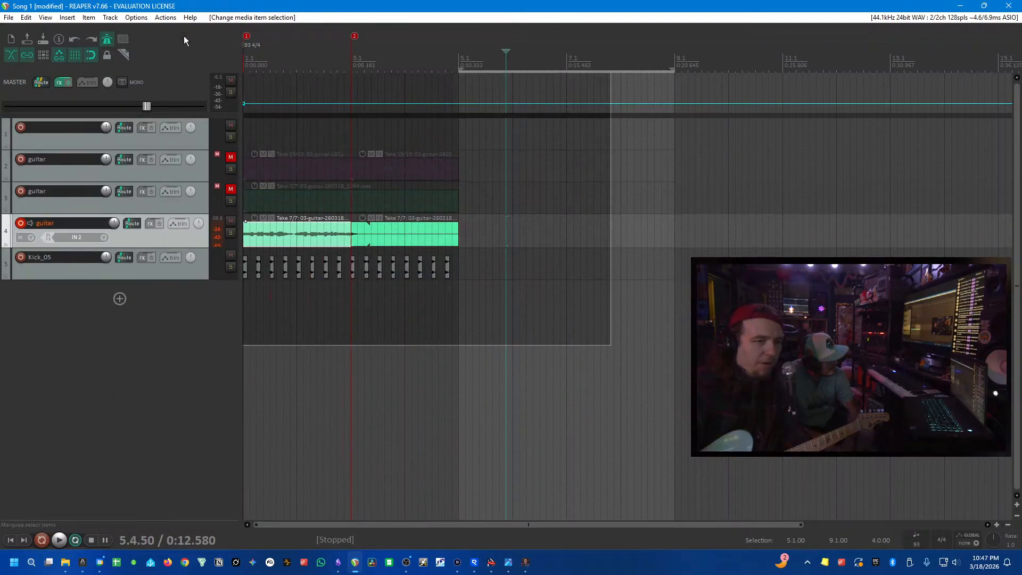
{"action": "left_click_drag", "start_coordinate": [263, 230], "coordinate": [504, 249]}
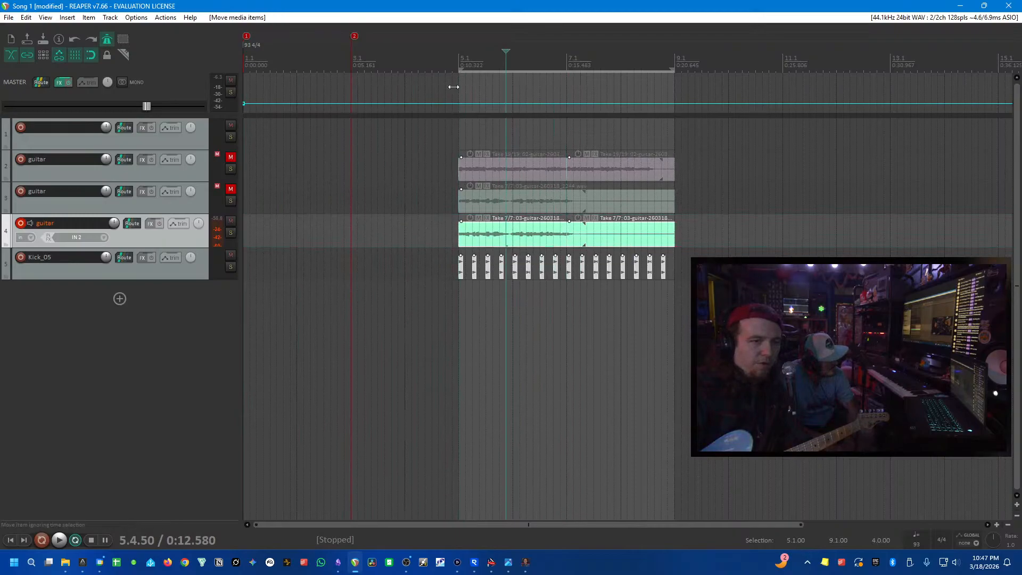
- Return to the project start and record new looped guitar takes on the armed track over measures 5 to 9
{"action": "left_click", "coordinate": [452, 66]}
{"action": "key", "text": "Home"}
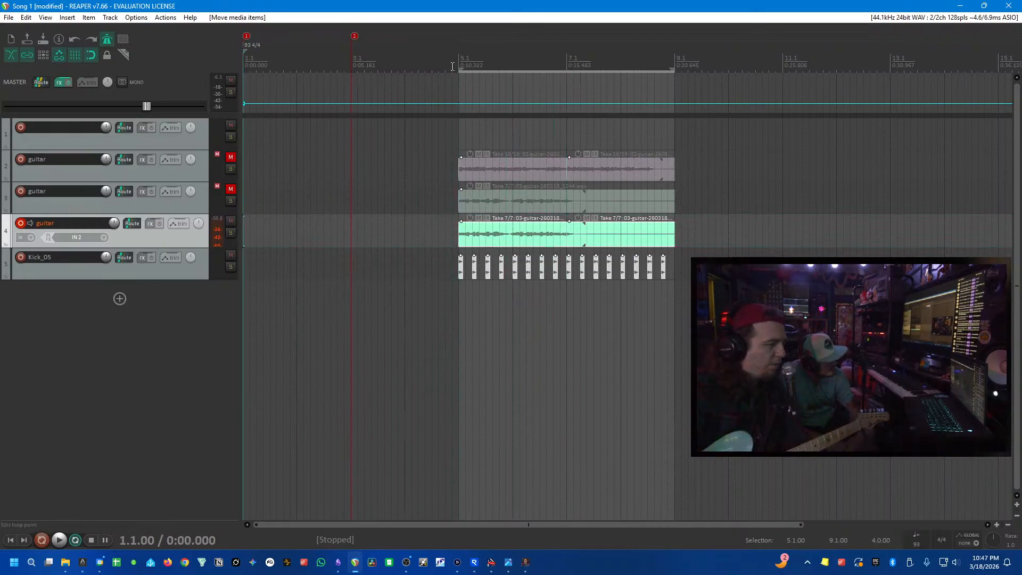
{"action": "left_click", "coordinate": [157, 411]}
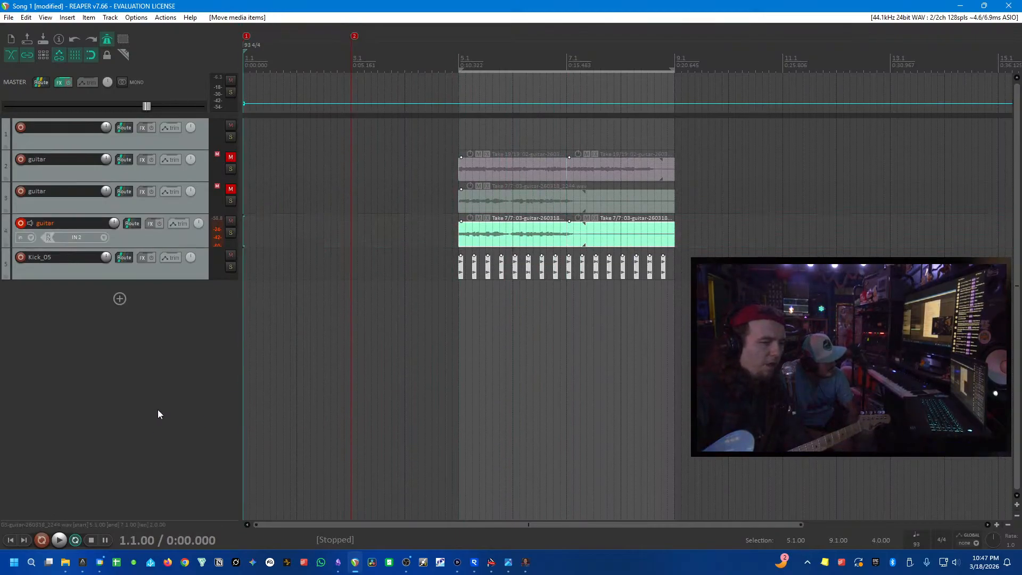
{"action": "key", "text": "ctrl+r"}
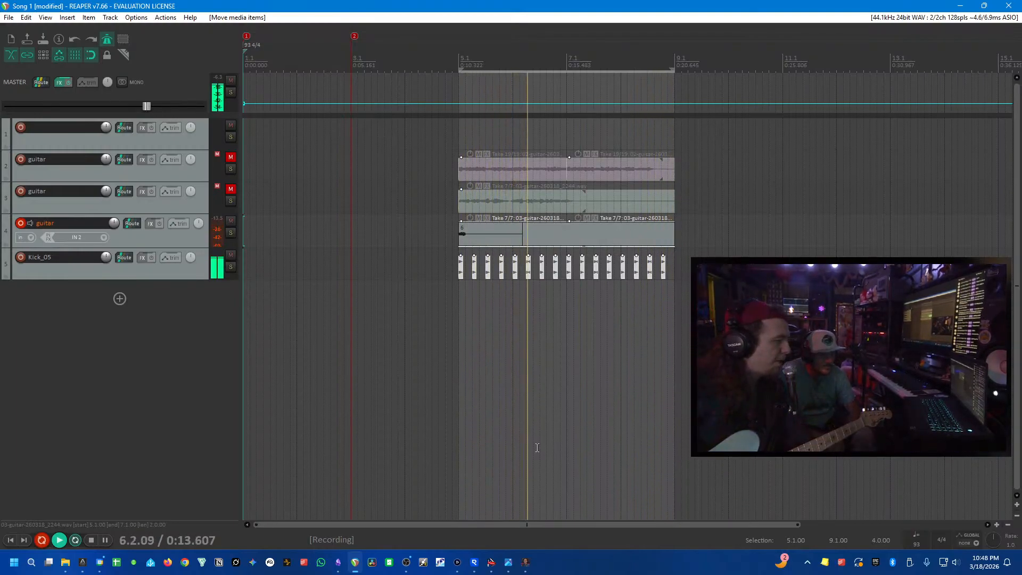
{"action": "key", "text": "space"}
- Switch both newly recorded guitar items to take 12 of 13 and listen to them from just before measure 5
{"action": "left_click", "coordinate": [598, 335]}
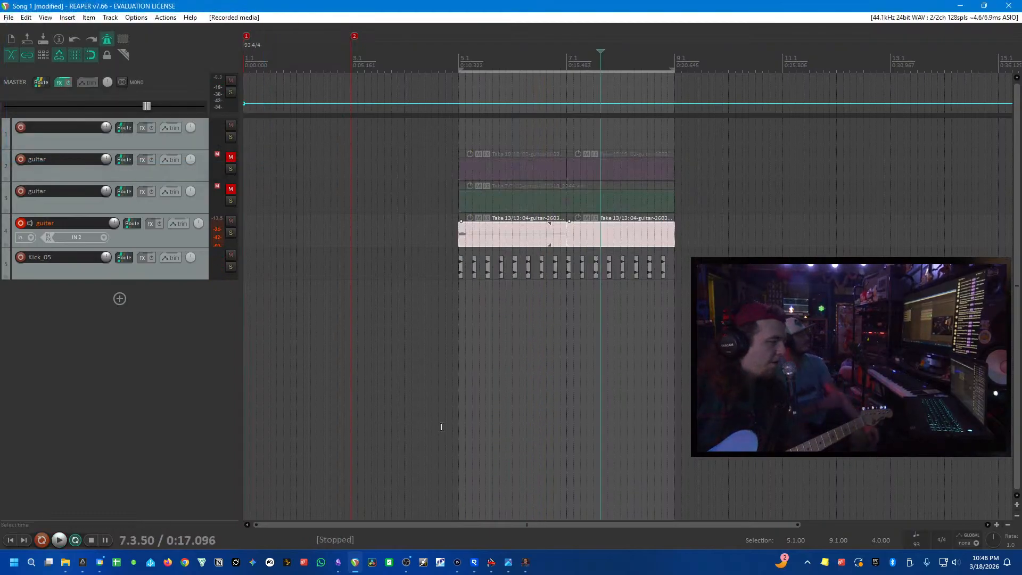
{"action": "key", "text": "shift+t"}
{"action": "left_click", "coordinate": [463, 336]}
{"action": "key", "text": "space"}
{"action": "left_click", "coordinate": [446, 337]}
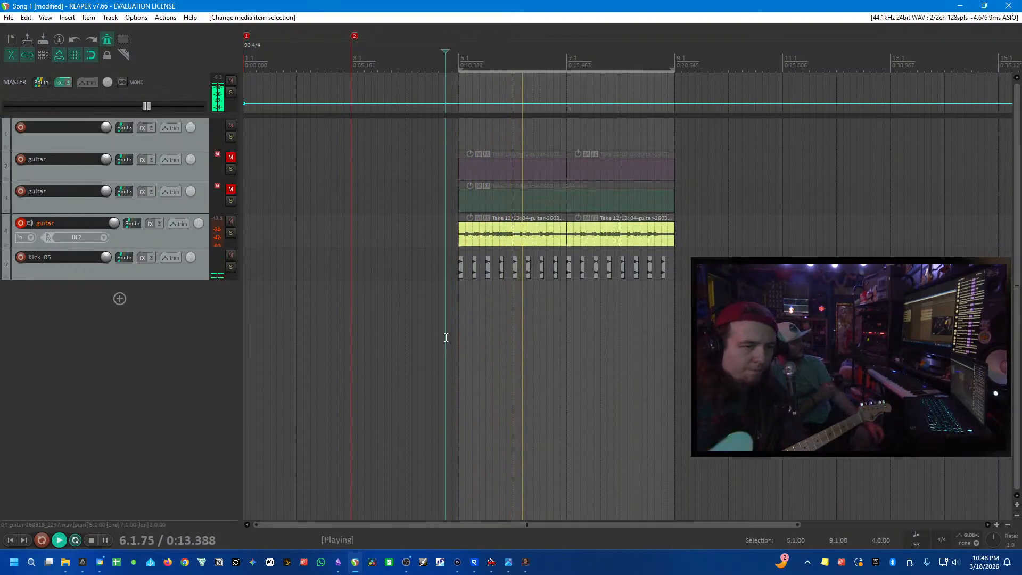
{"action": "scroll", "coordinate": [447, 335], "scroll_direction": "up", "scroll_amount": 3}
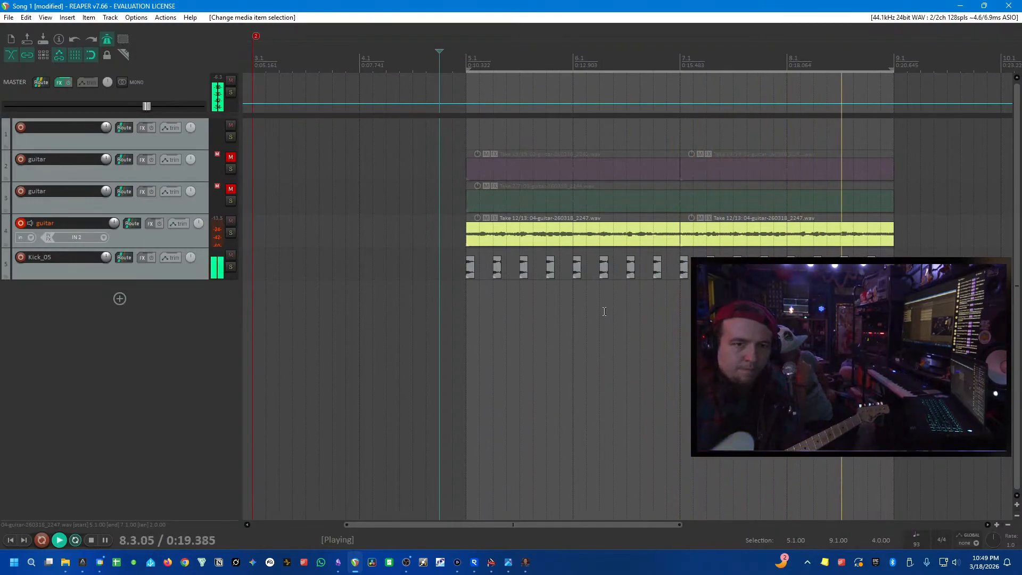
{"action": "scroll", "coordinate": [604, 311], "scroll_direction": "down", "scroll_amount": 3}
{"action": "key", "text": "space"}
- Replay the chosen guitar take from shortly before measure 5, select its first item and stop playback
{"action": "scroll", "coordinate": [606, 308], "scroll_direction": "up", "scroll_amount": 2}
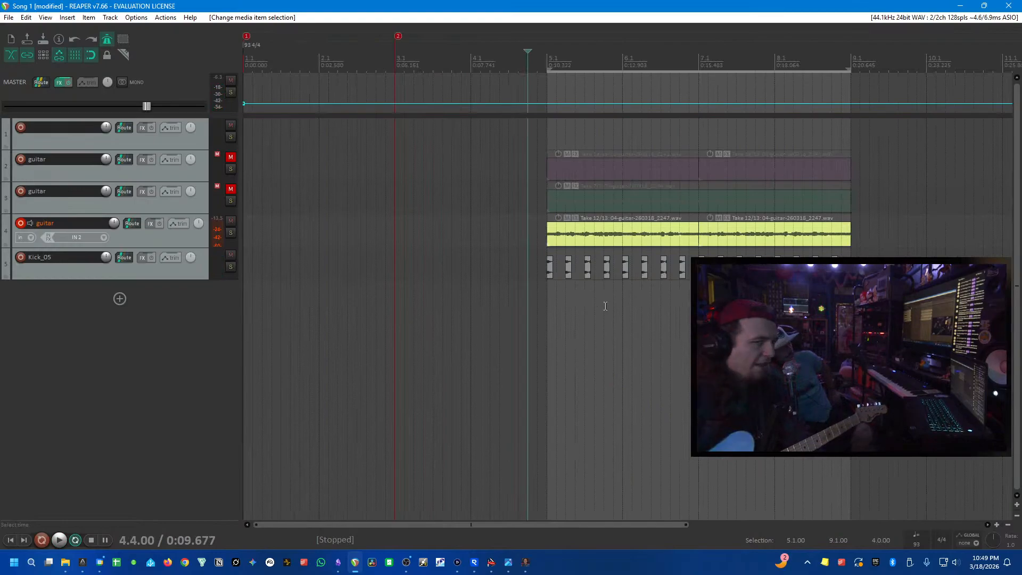
{"action": "left_click", "coordinate": [506, 314]}
{"action": "key", "text": "space"}
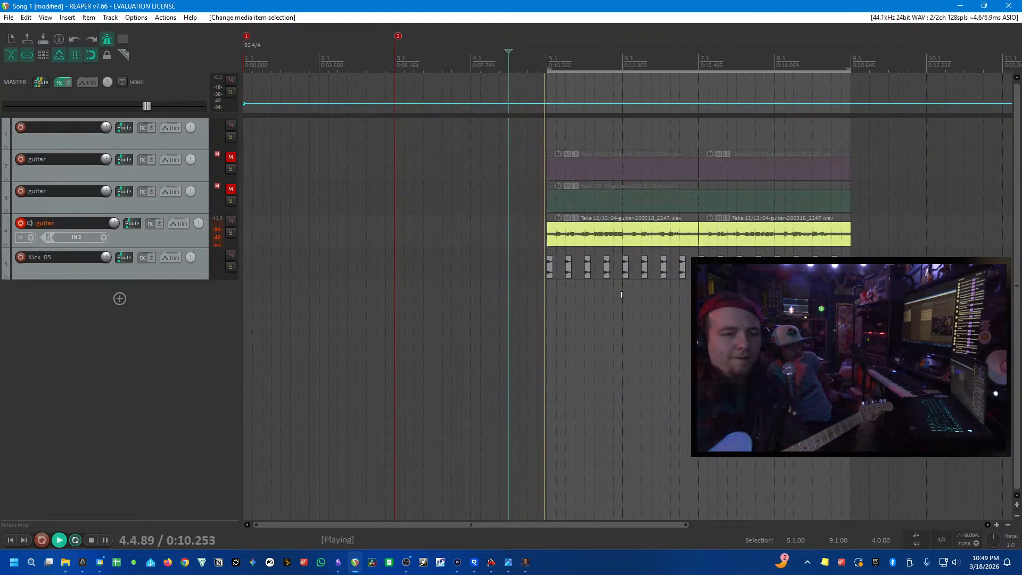
{"action": "scroll", "coordinate": [621, 295], "scroll_direction": "up", "scroll_amount": 2}
{"action": "left_click", "coordinate": [687, 234]}
{"action": "key", "text": "space"}
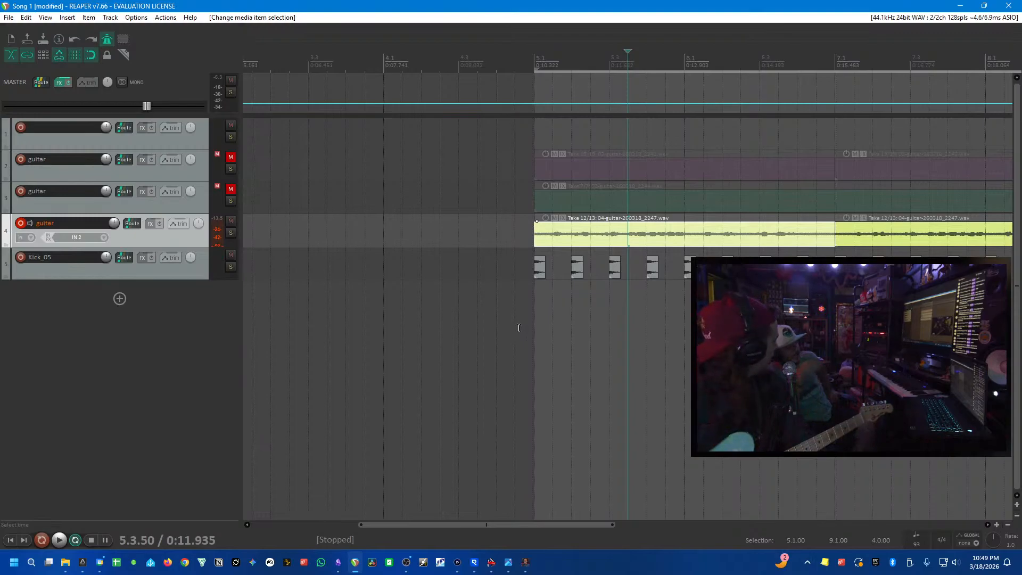
- Try widening the loop and time selection to run from measure 3 to measure 11
{"action": "scroll", "coordinate": [468, 339], "scroll_direction": "down", "scroll_amount": 5}
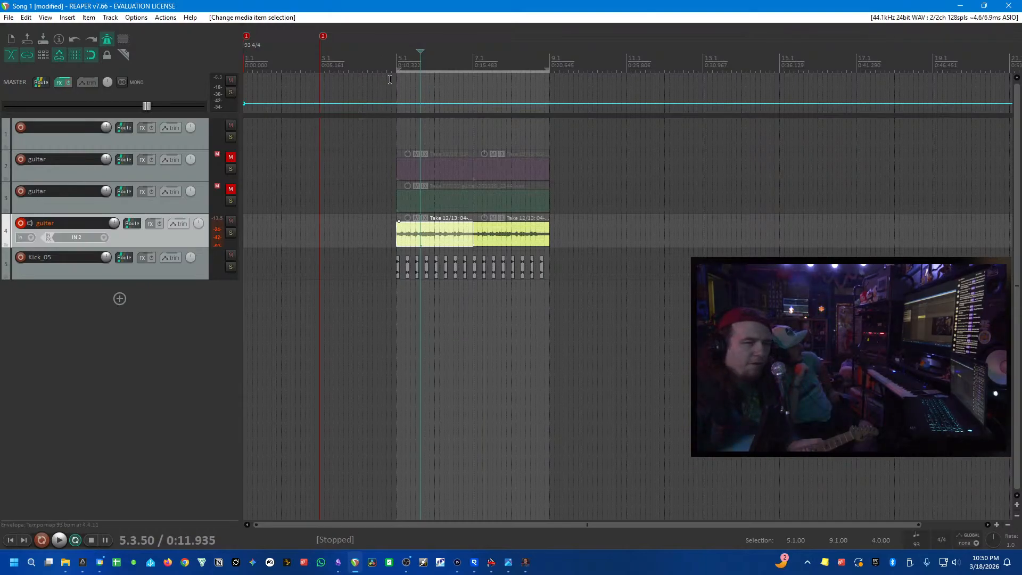
{"action": "left_click_drag", "start_coordinate": [476, 70], "coordinate": [323, 69]}
{"action": "left_click_drag", "start_coordinate": [554, 70], "coordinate": [721, 69]}
{"action": "left_click_drag", "start_coordinate": [615, 71], "coordinate": [317, 111]}
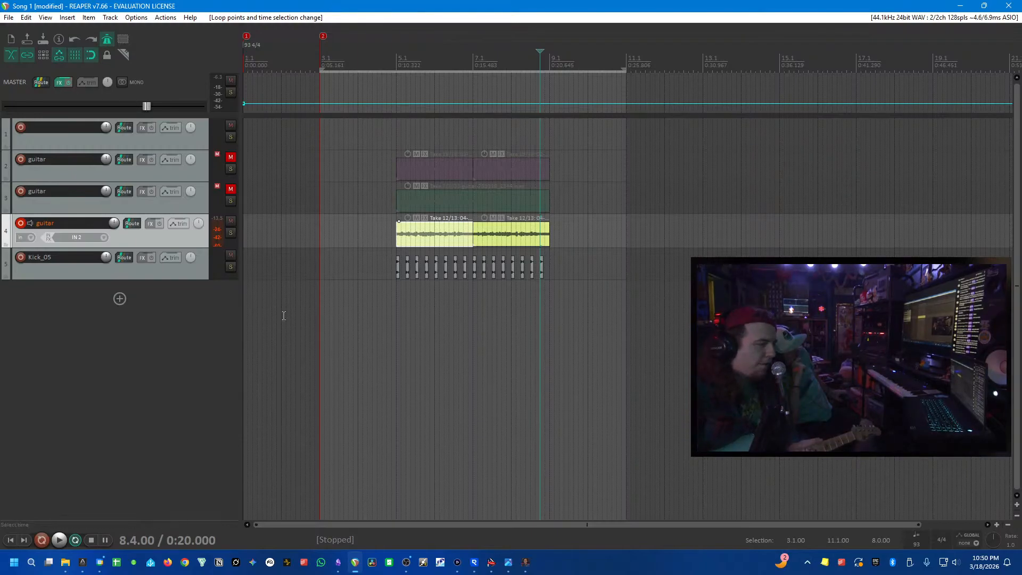
{"action": "left_click", "coordinate": [300, 321]}
{"action": "left_click", "coordinate": [401, 322]}
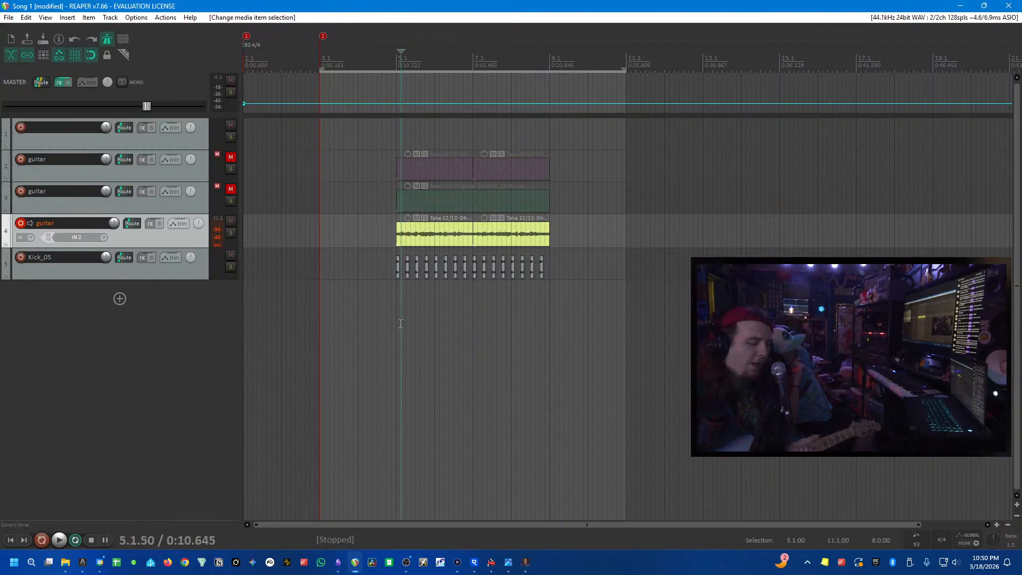
- Clear the time selection and set it again from measure 5 to measure 9
{"action": "key", "text": "Escape"}
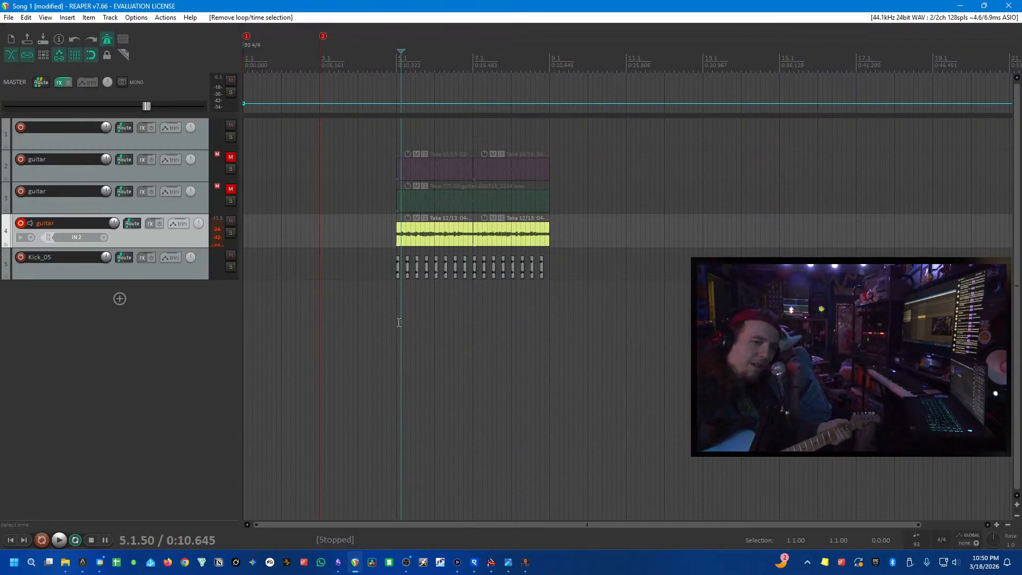
{"action": "left_click", "coordinate": [394, 323]}
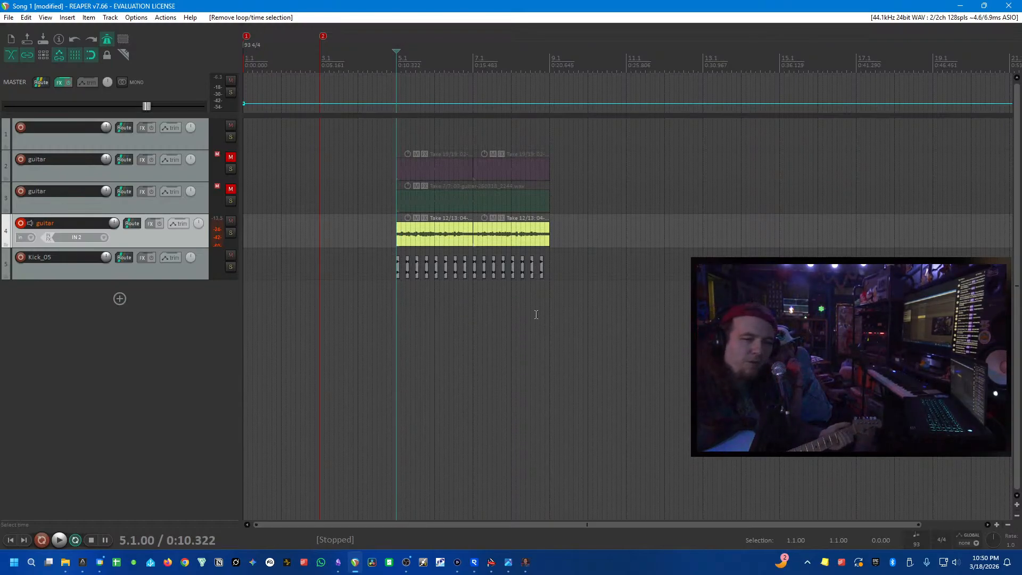
{"action": "left_click_drag", "start_coordinate": [550, 304], "coordinate": [395, 337]}
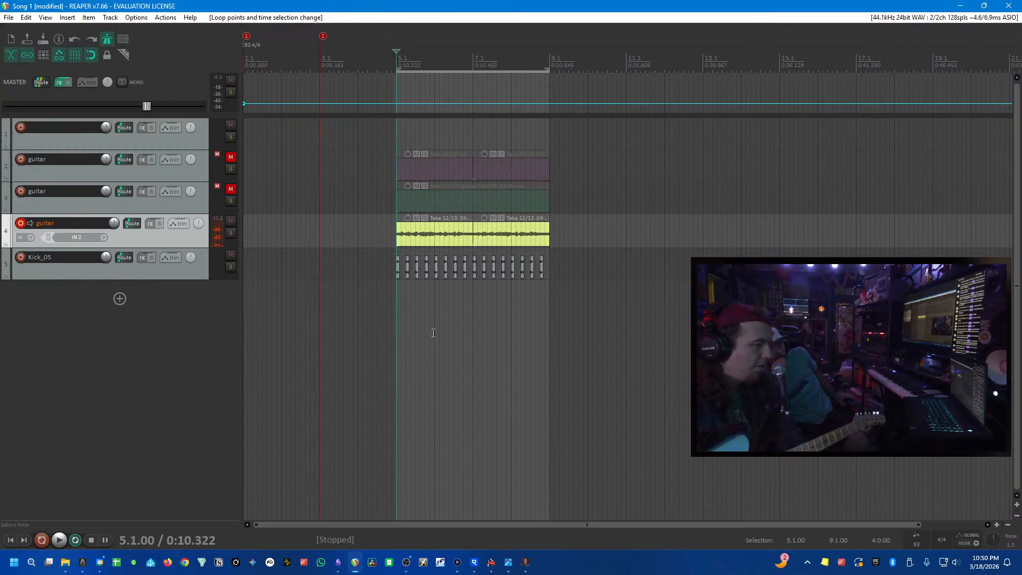
- Play the guitar take with the kick from 4.4.50 and check the first guitar item's waveform up close
{"action": "scroll", "coordinate": [433, 334], "scroll_direction": "up", "scroll_amount": 2}
{"action": "scroll", "coordinate": [372, 320], "scroll_direction": "up", "scroll_amount": 2}
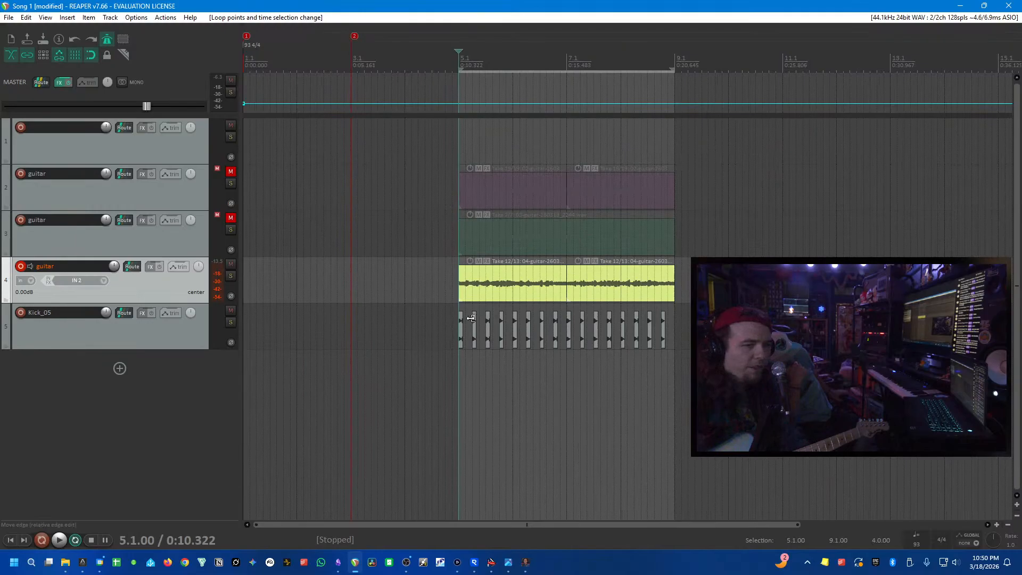
{"action": "left_click", "coordinate": [449, 308]}
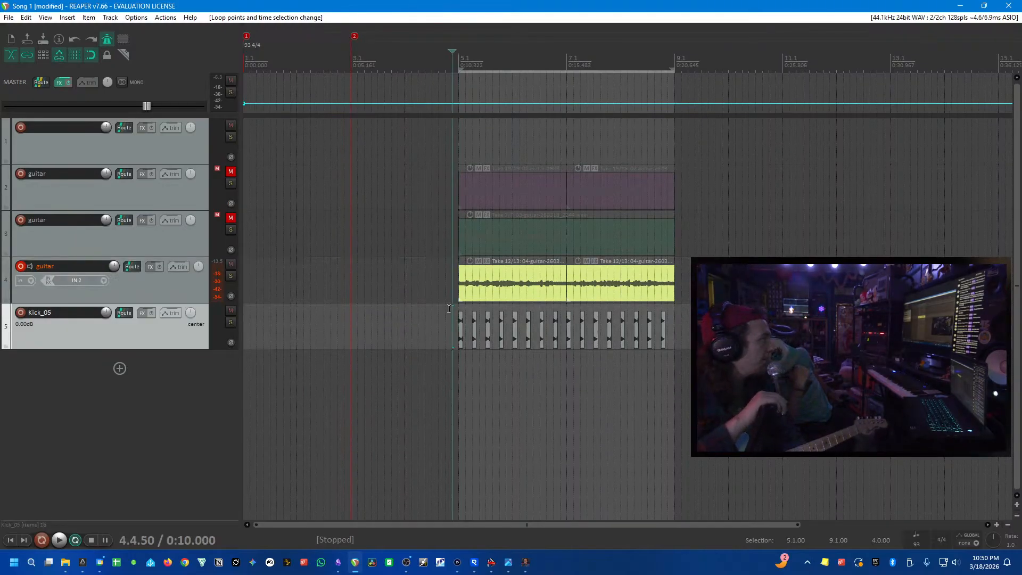
{"action": "key", "text": "space"}
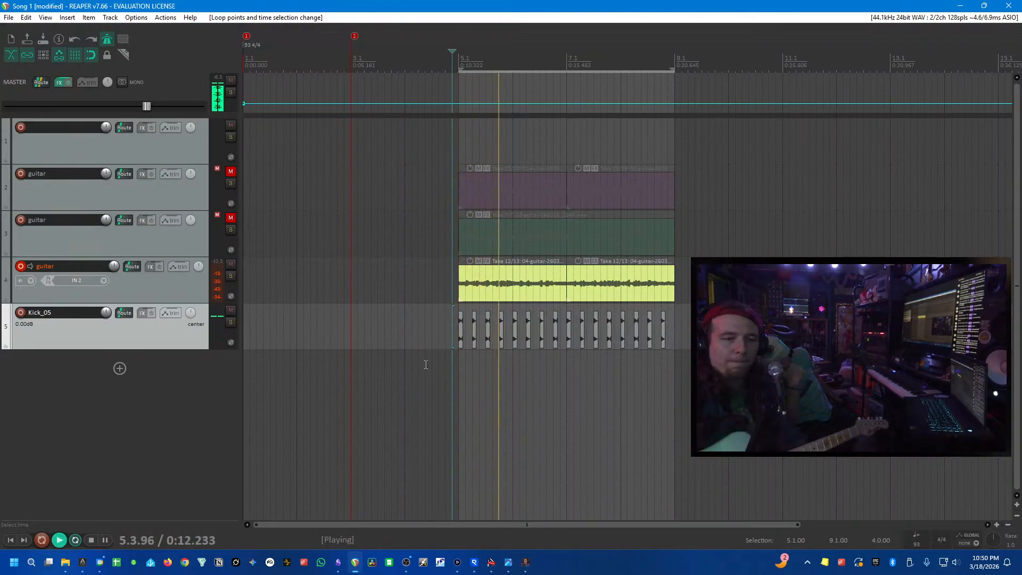
{"action": "left_click", "coordinate": [553, 297]}
{"action": "scroll", "coordinate": [553, 297], "scroll_direction": "up", "scroll_amount": 4}
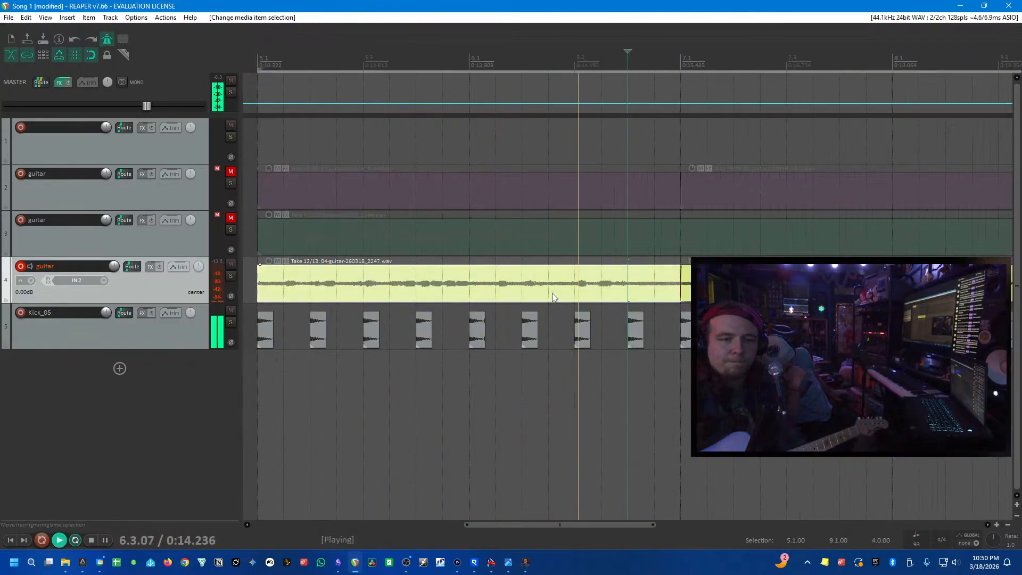
{"action": "left_click", "coordinate": [469, 290]}
{"action": "key", "text": "space"}
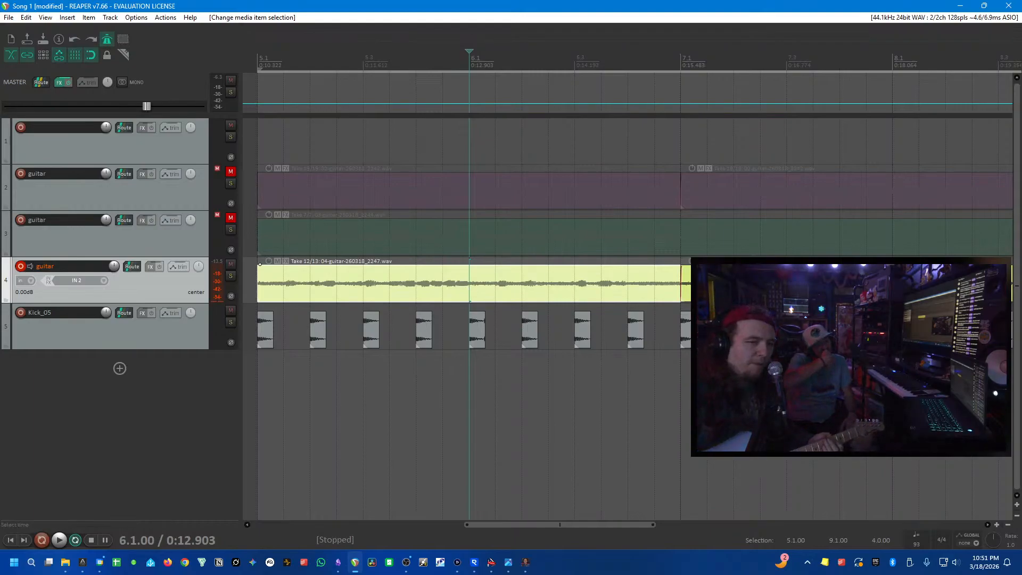
- Listen again to the loop from 4.4.50, checking how the guitar enters at measure 5
{"action": "scroll", "coordinate": [609, 254], "scroll_direction": "down", "scroll_amount": 3}
{"action": "left_click", "coordinate": [523, 268]}
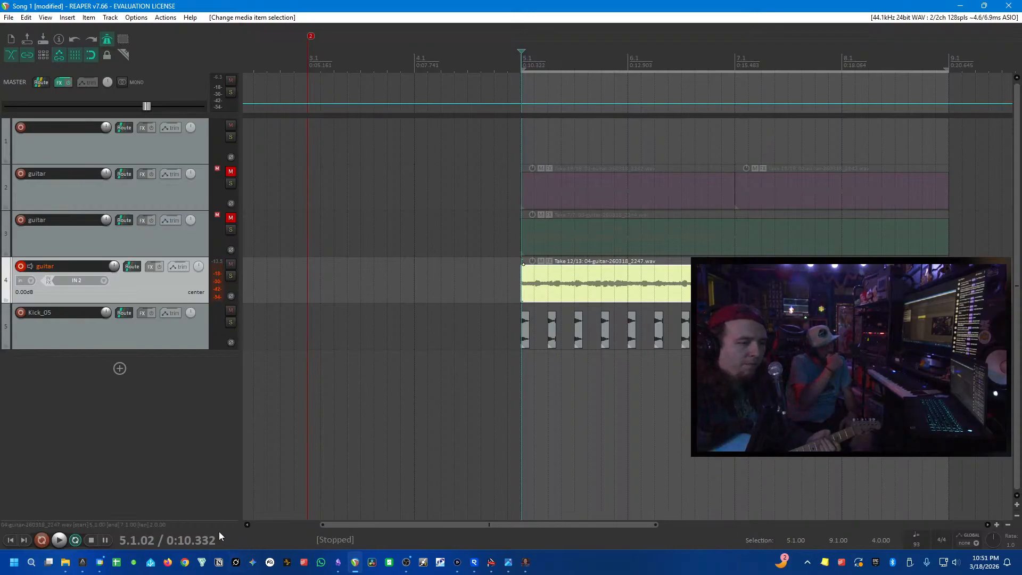
{"action": "left_click", "coordinate": [507, 286]}
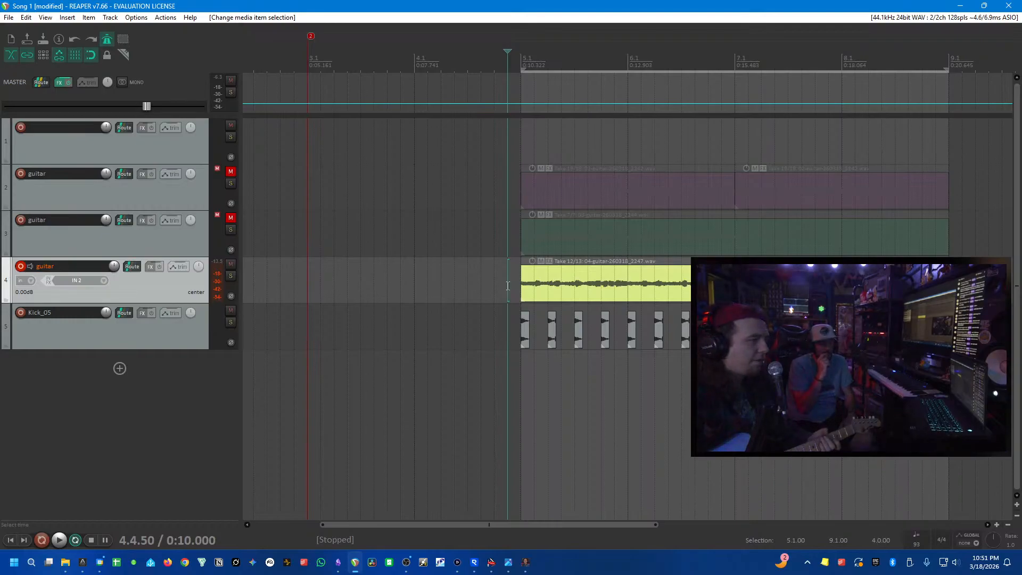
{"action": "key", "text": "space"}
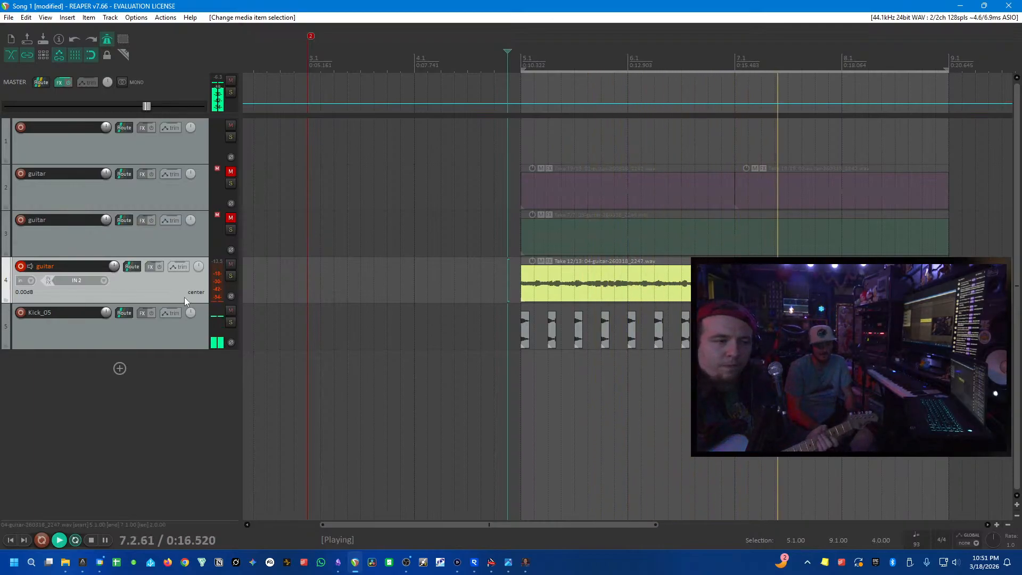
{"action": "key", "text": "space"}
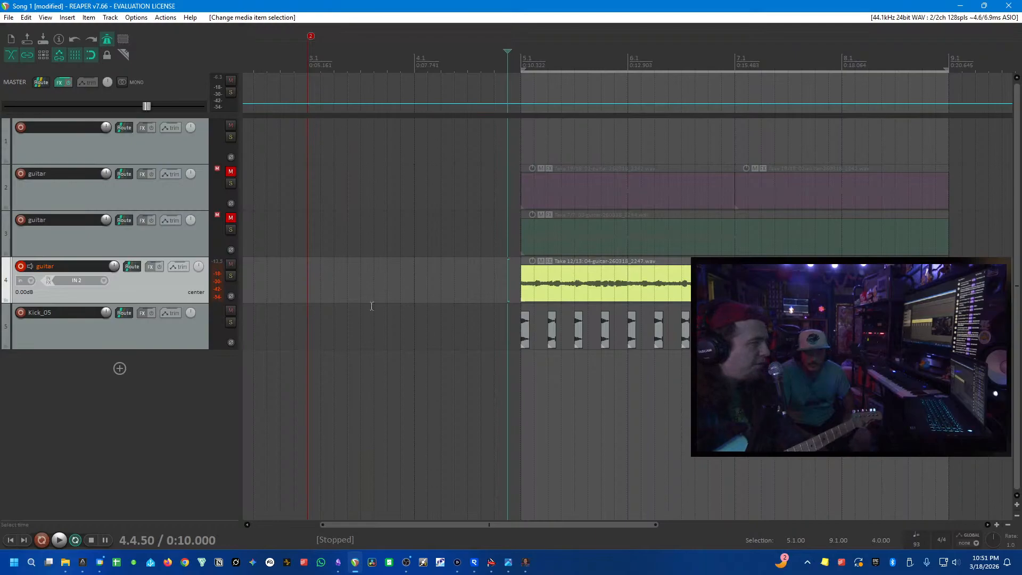
- Resize the first guitar item on the armed track slightly at its starting edge at measure 5
{"action": "left_click", "coordinate": [529, 297]}
{"action": "scroll", "coordinate": [584, 275], "scroll_direction": "up", "scroll_amount": 3}
{"action": "left_click", "coordinate": [474, 293]}
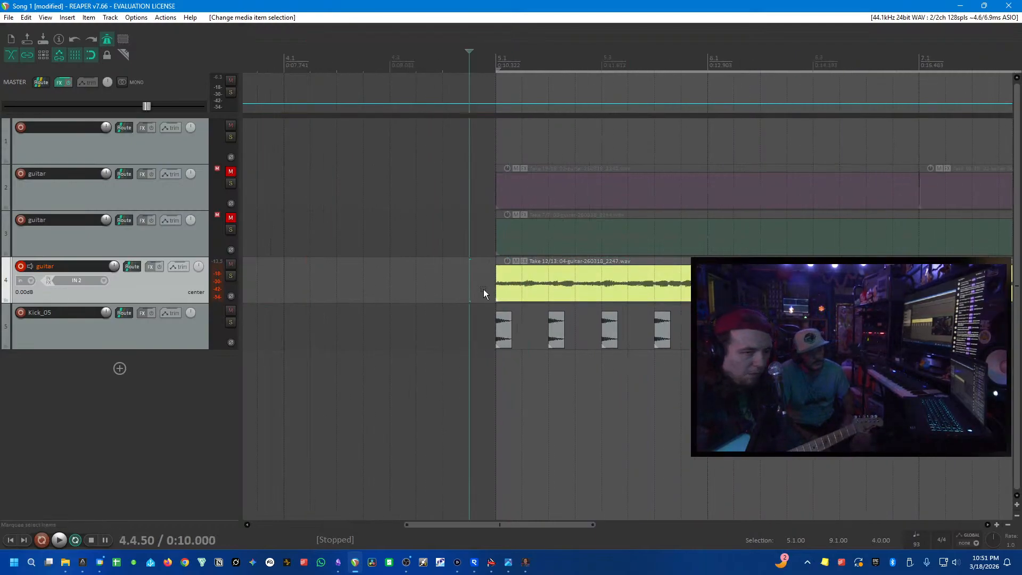
{"action": "mouse_move", "coordinate": [497, 288]}
{"action": "left_mouse_down"}
{"action": "mouse_move", "coordinate": [342, 281]}
{"action": "mouse_move", "coordinate": [495, 285]}
{"action": "left_mouse_up"}
- Play the resized guitar item with the kick from 4.4.00 and inspect its waveform
{"action": "left_click", "coordinate": [424, 286]}
{"action": "left_click", "coordinate": [447, 288]}
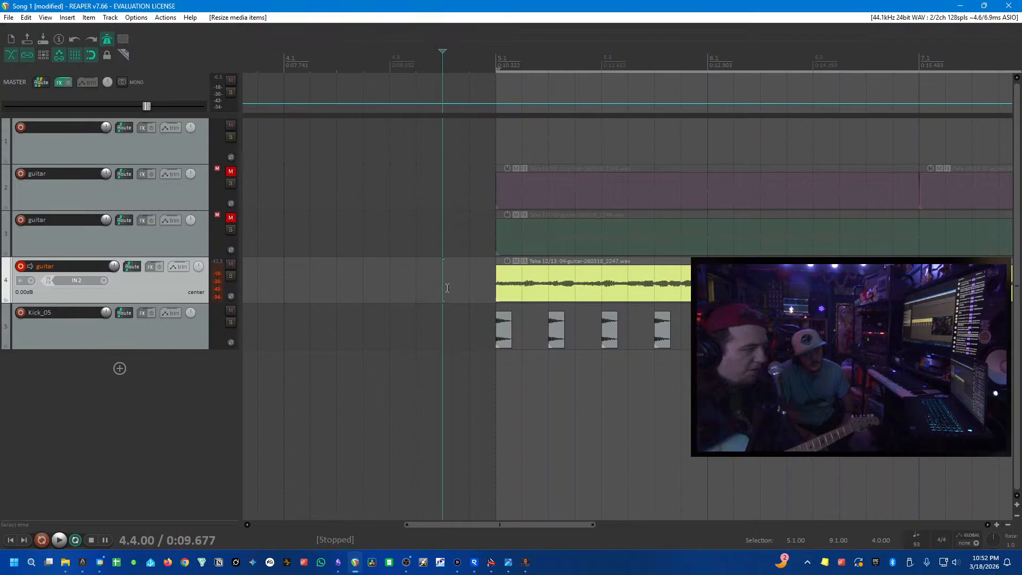
{"action": "key", "text": "space"}
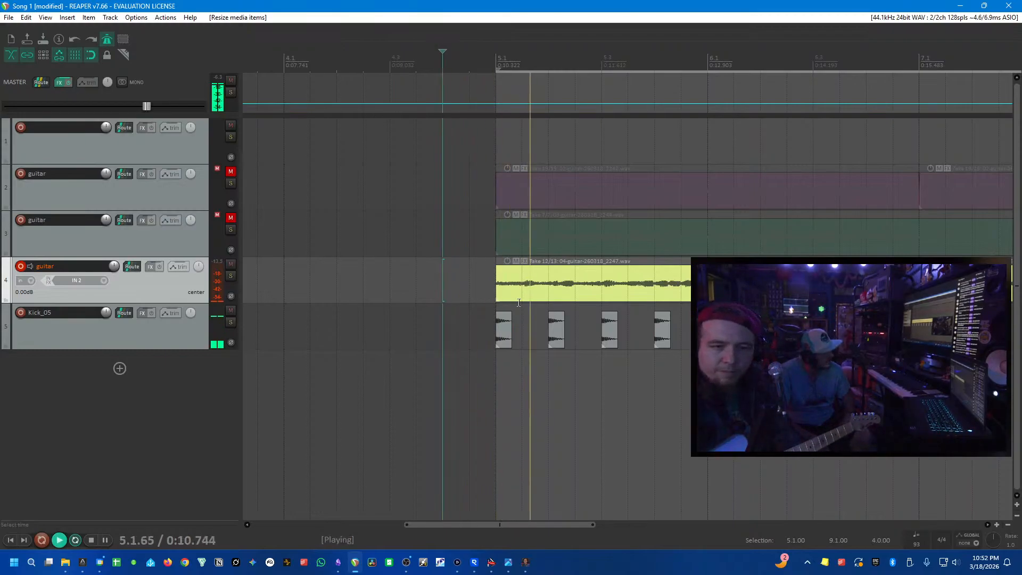
{"action": "left_click", "coordinate": [629, 282]}
{"action": "scroll", "coordinate": [629, 282], "scroll_direction": "up", "scroll_amount": 2}
{"action": "scroll", "coordinate": [629, 282], "scroll_direction": "down", "scroll_amount": 2}
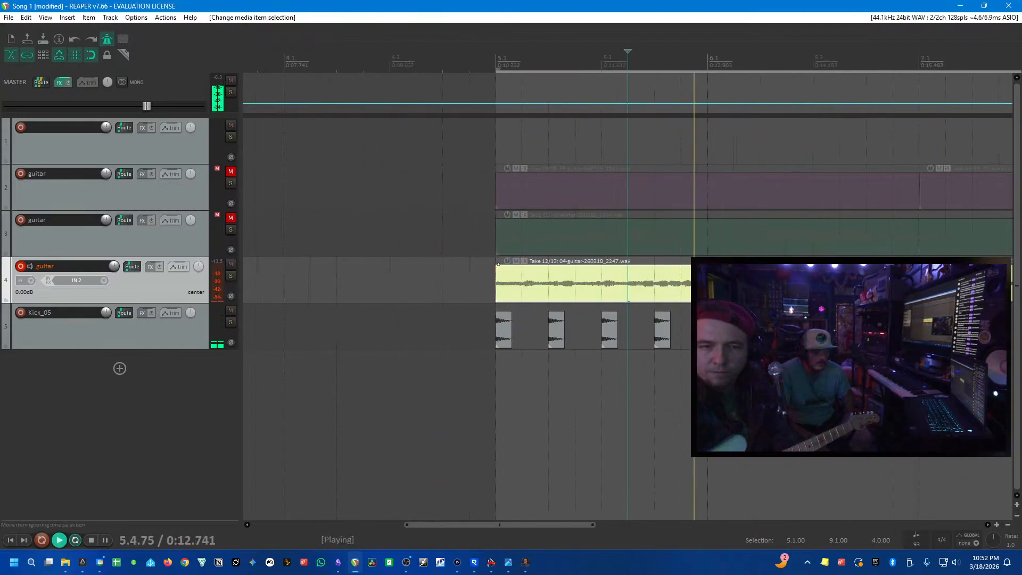
- Split the items on the armed guitar track at 6.1.00 and 8.1.00
{"action": "left_click", "coordinate": [706, 283]}
{"action": "scroll", "coordinate": [706, 283], "scroll_direction": "up", "scroll_amount": 1}
{"action": "scroll", "coordinate": [706, 282], "scroll_direction": "down", "scroll_amount": 2}
{"action": "scroll", "coordinate": [707, 282], "scroll_direction": "up", "scroll_amount": 2}
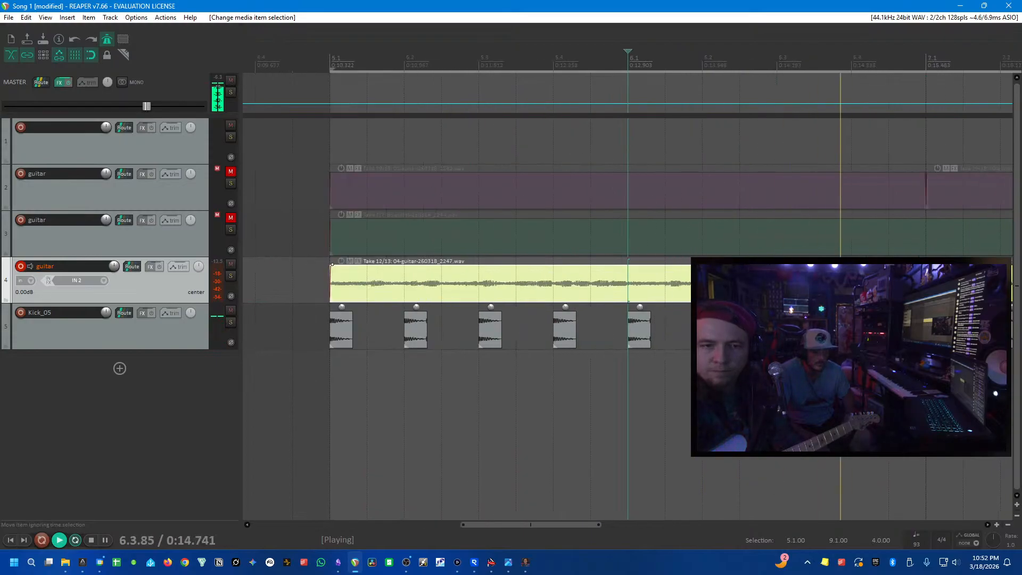
{"action": "scroll", "coordinate": [645, 299], "scroll_direction": "down", "scroll_amount": 1}
{"action": "key", "text": "s"}
{"action": "left_click", "coordinate": [645, 298]}
{"action": "scroll", "coordinate": [645, 298], "scroll_direction": "down", "scroll_amount": 2}
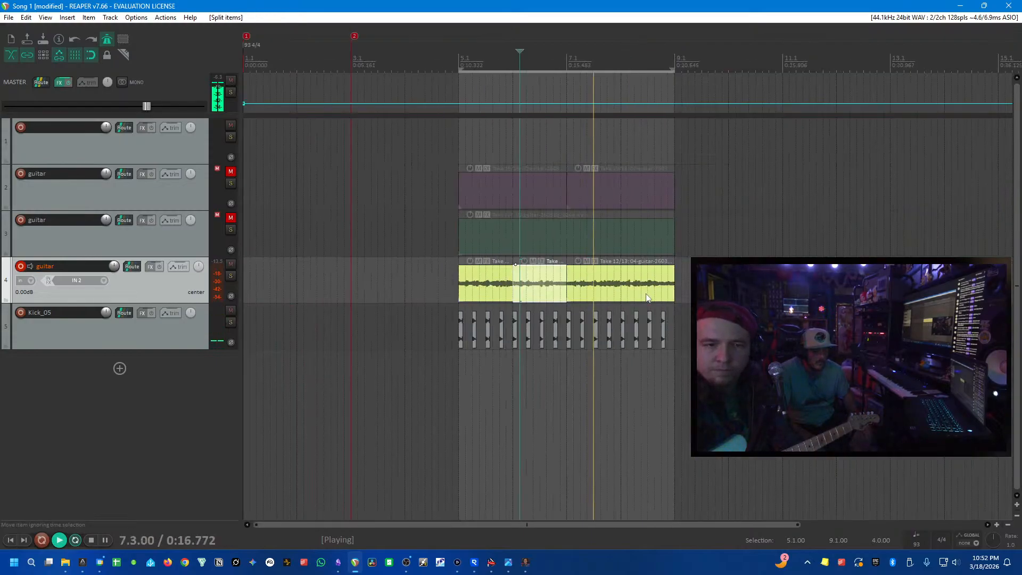
{"action": "scroll", "coordinate": [645, 298], "scroll_direction": "up", "scroll_amount": 1}
{"action": "left_click", "coordinate": [788, 287]}
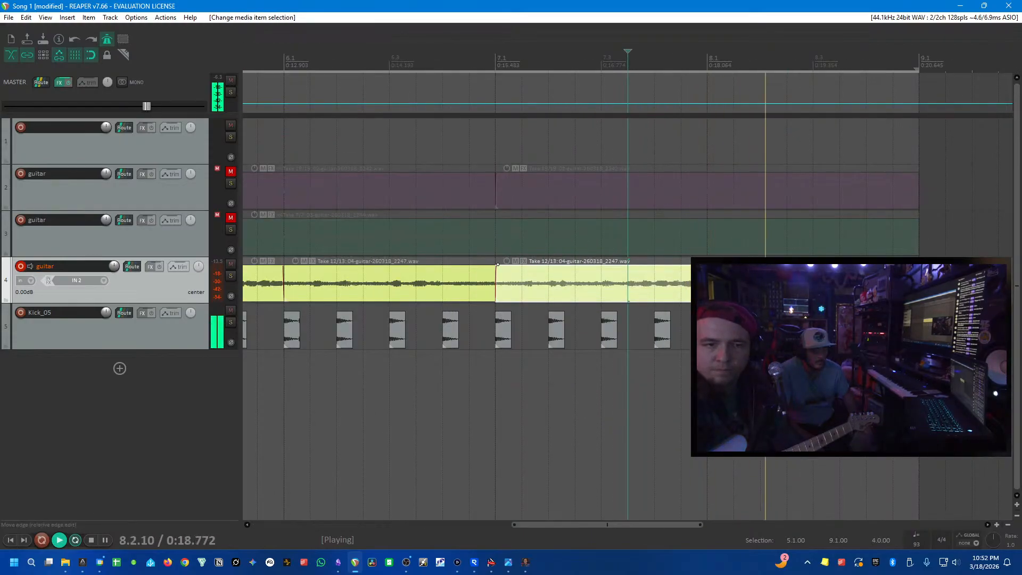
{"action": "key", "text": "space"}
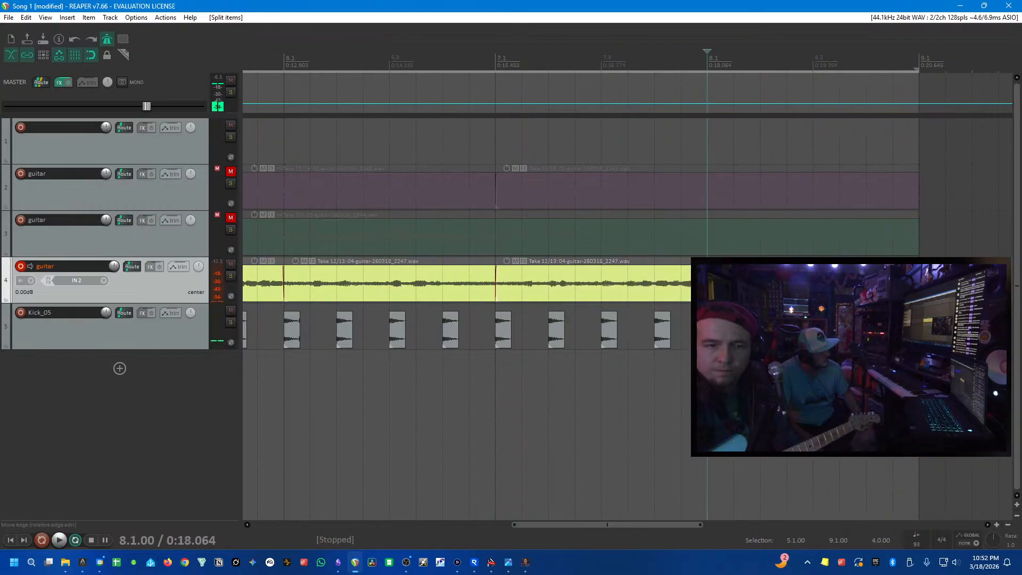
- Split the armed guitar track's item at 7.3.50 and switch the segment leading up to measure 8 to take 11
{"action": "left_click", "coordinate": [626, 289]}
{"action": "key", "text": "s"}
{"action": "key", "text": "shift+t"}
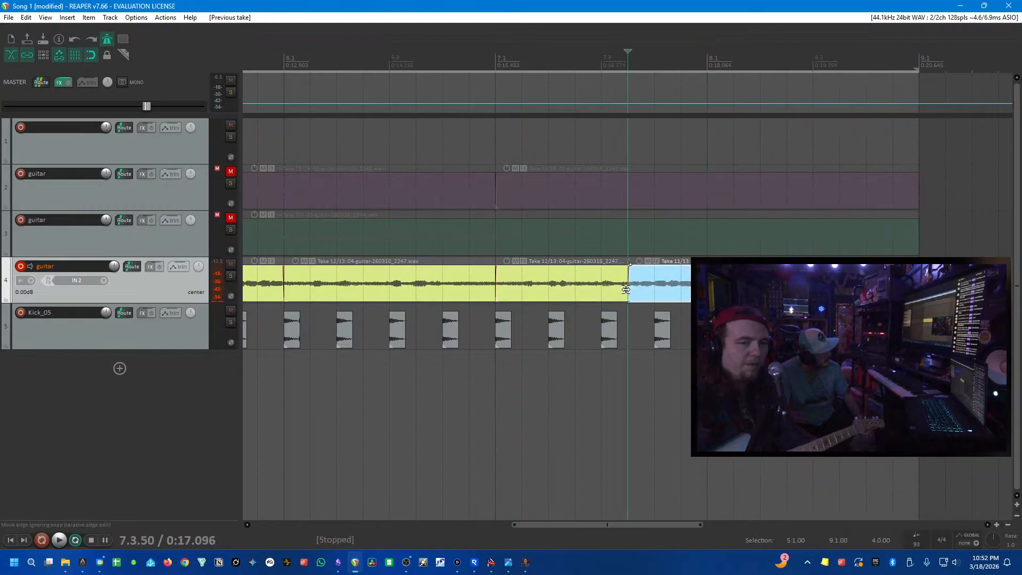
{"action": "key", "text": "space"}
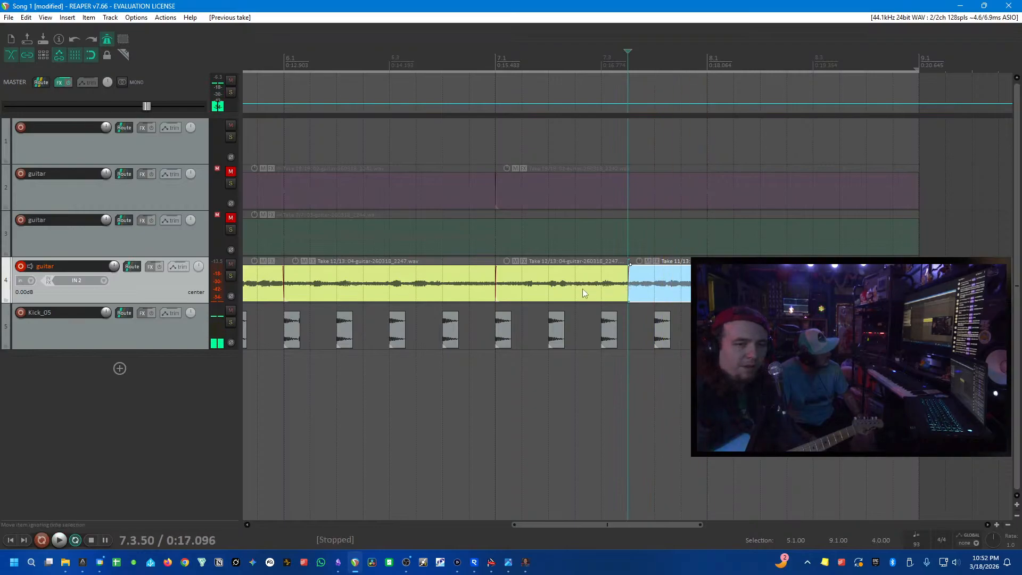
- Move the boundary between the take 12 and take 11 segments slightly later than 7.3.50 and play across it
{"action": "left_click", "coordinate": [559, 288]}
{"action": "key", "text": "space"}
{"action": "left_click_drag", "start_coordinate": [628, 293], "coordinate": [657, 313]}
{"action": "key", "text": "space"}
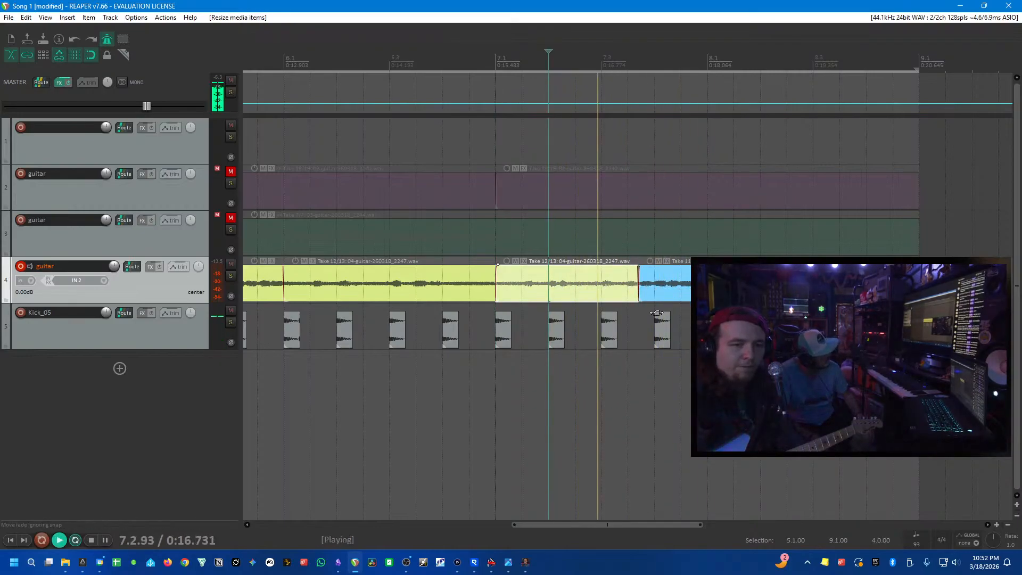
{"action": "left_click", "coordinate": [499, 231]}
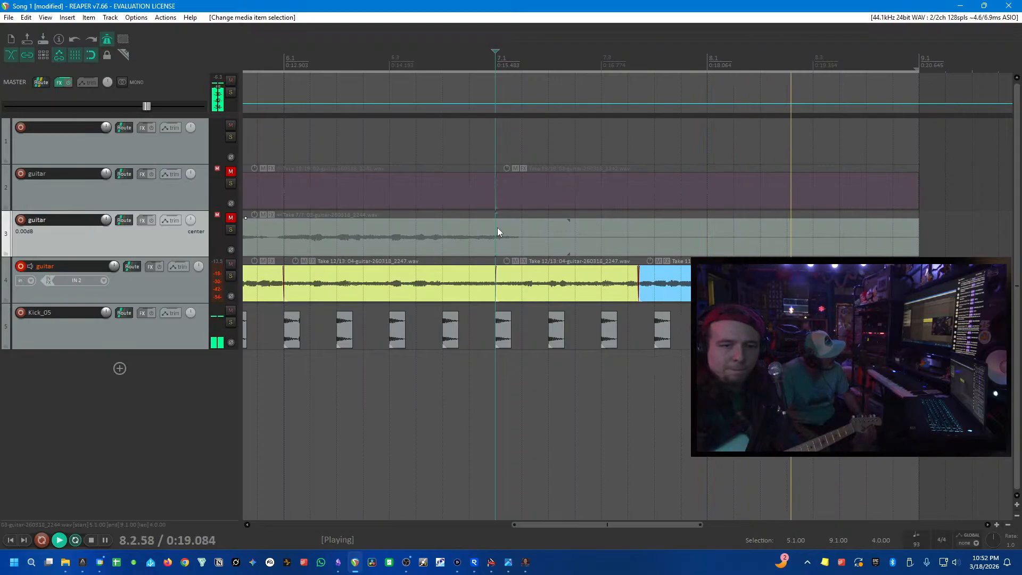
{"action": "key", "text": "space"}
- Listen to the end of the guitar part from 8.3.00 and split the armed track's item at that point
{"action": "left_click", "coordinate": [803, 181]}
{"action": "key", "text": "space"}
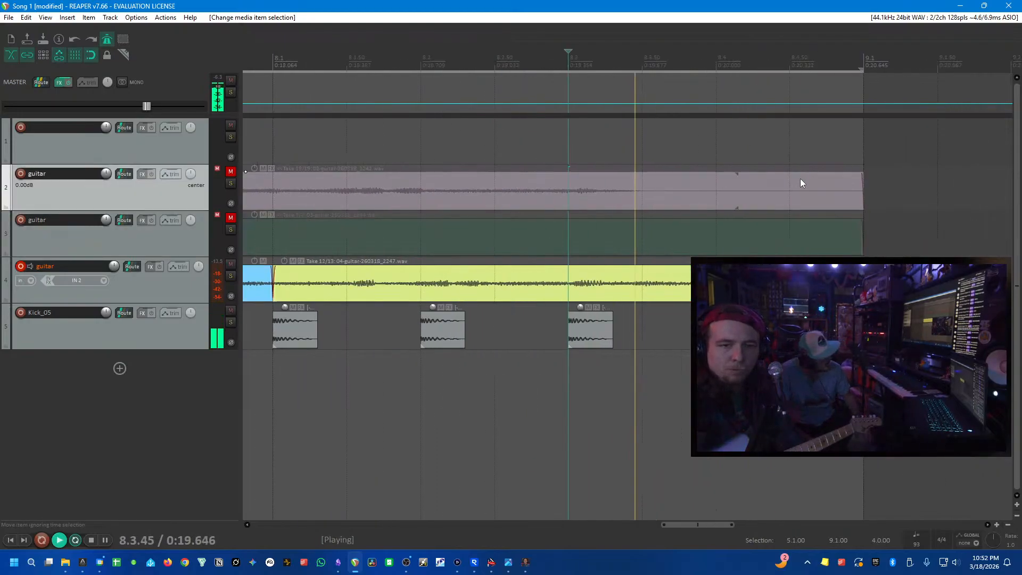
{"action": "key", "text": "space"}
{"action": "key", "text": "space"}
{"action": "key", "text": "space"}
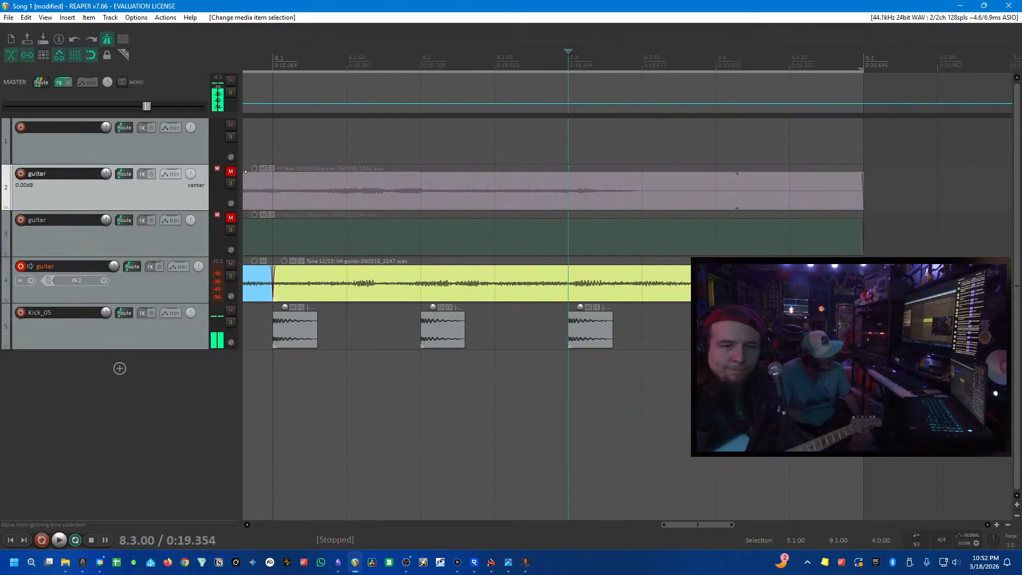
{"action": "left_click", "coordinate": [569, 288]}
{"action": "key", "text": "s"}
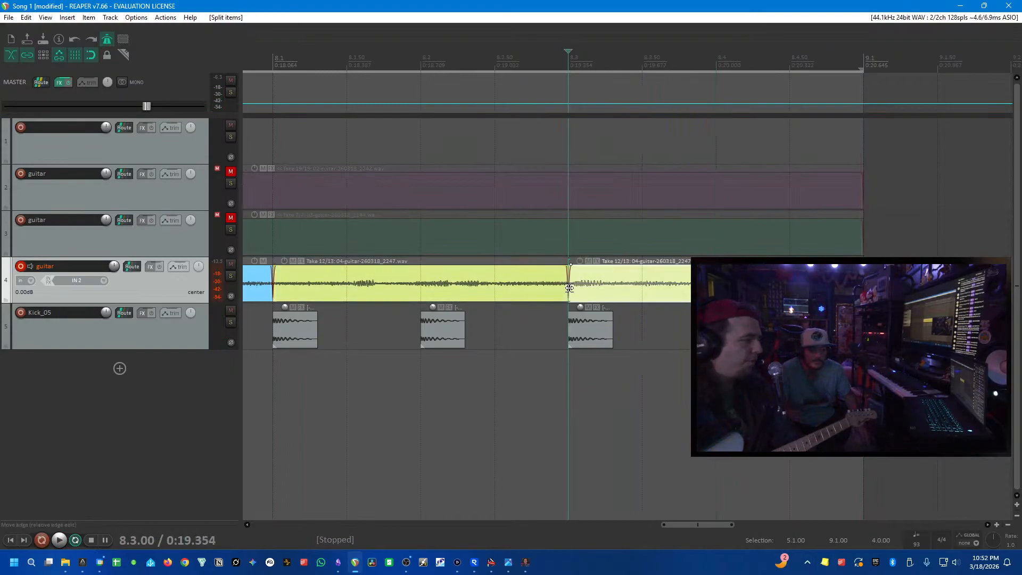
- Try take 11 on the guitar segment after 8.3.00 and switch it back to take 12
{"action": "left_click_drag", "start_coordinate": [498, 295], "coordinate": [599, 298]}
{"action": "left_click", "coordinate": [569, 279]}
{"action": "left_click", "coordinate": [553, 290]}
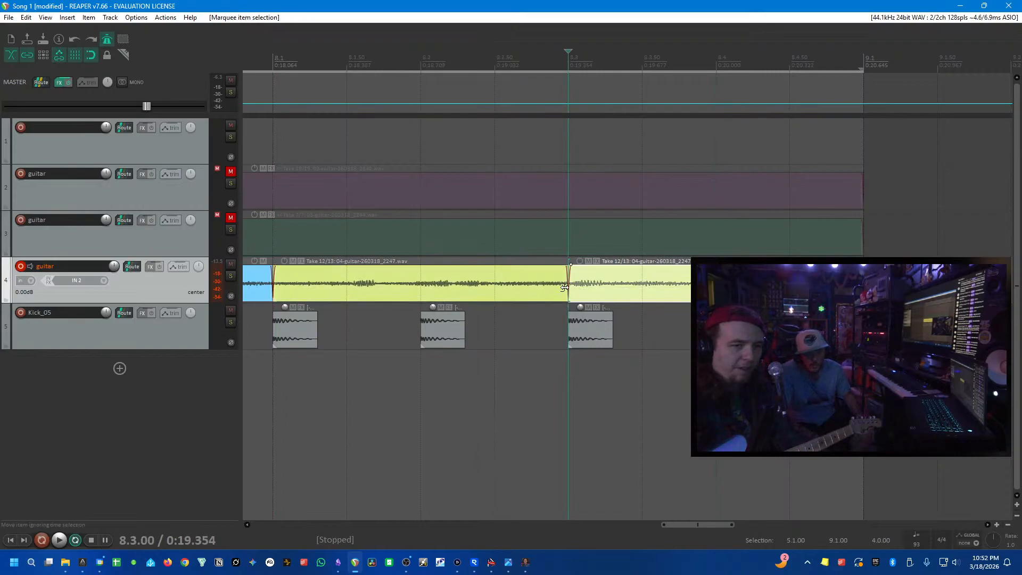
{"action": "left_click_drag", "start_coordinate": [531, 277], "coordinate": [627, 300]}
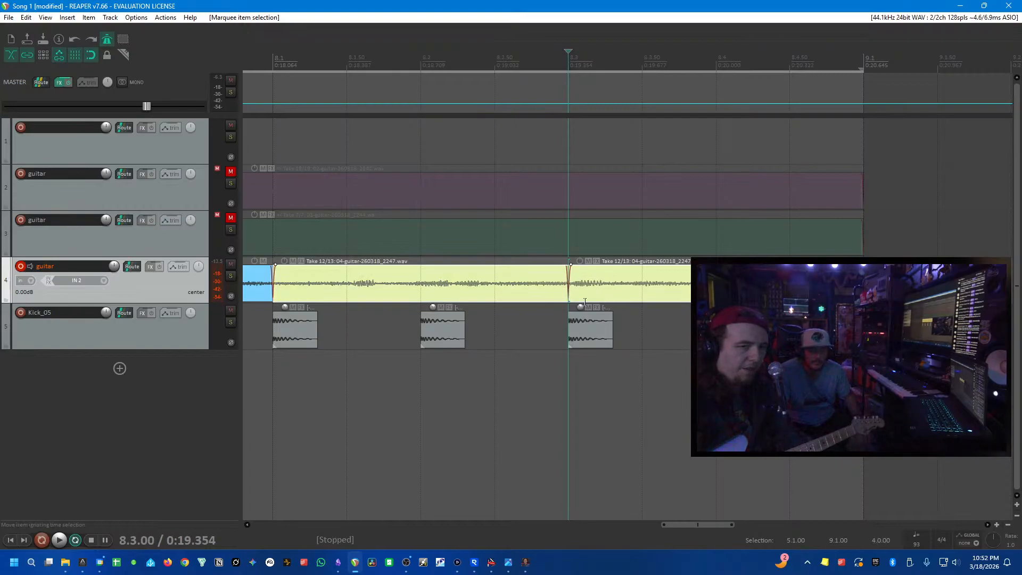
{"action": "left_click", "coordinate": [601, 283]}
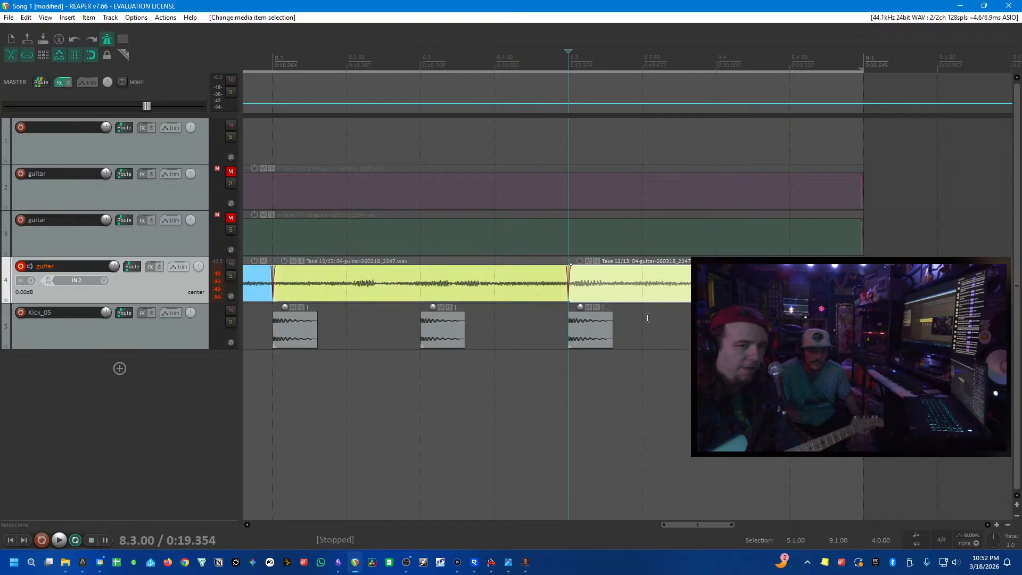
{"action": "key", "text": "shift+t"}
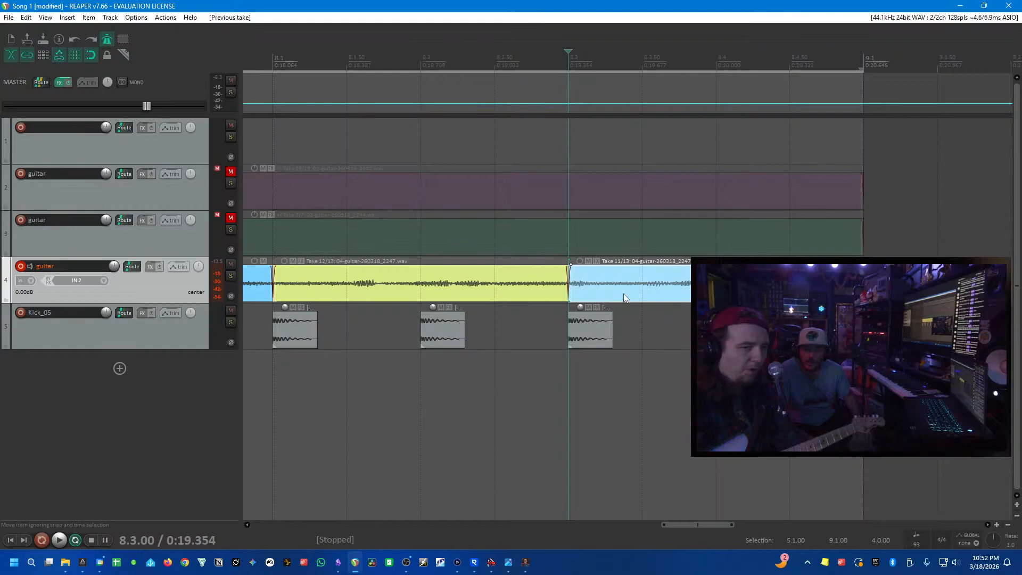
{"action": "key", "text": "t"}
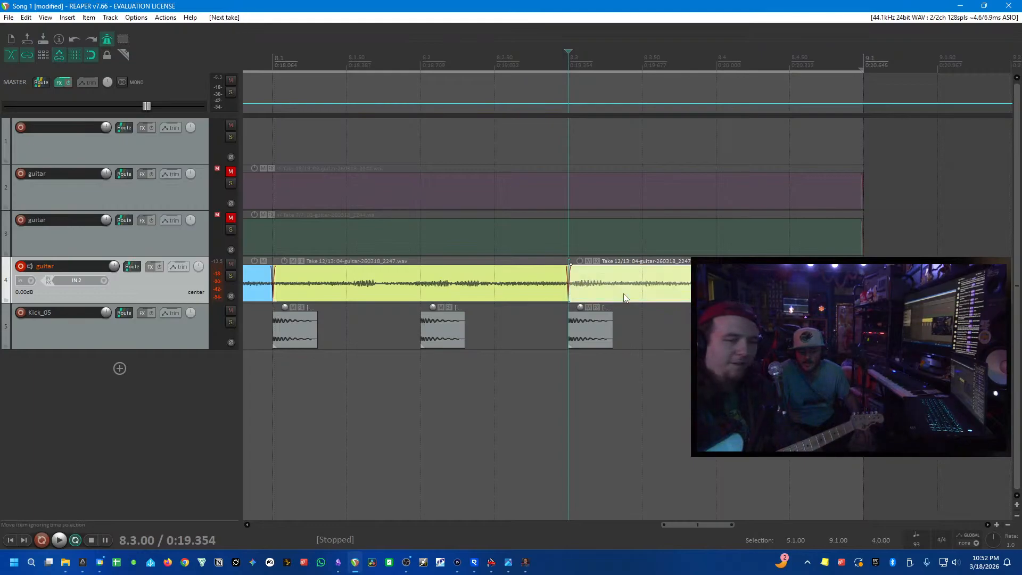
- Try splitting the last guitar segment at 8.4.50 and undo the split
{"action": "left_click", "coordinate": [607, 300]}
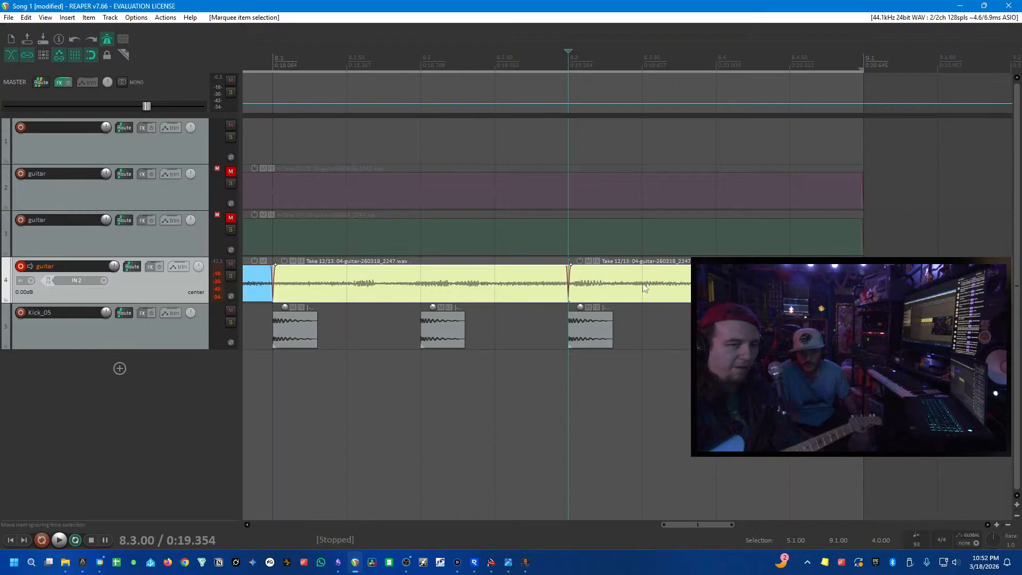
{"action": "left_click", "coordinate": [790, 107]}
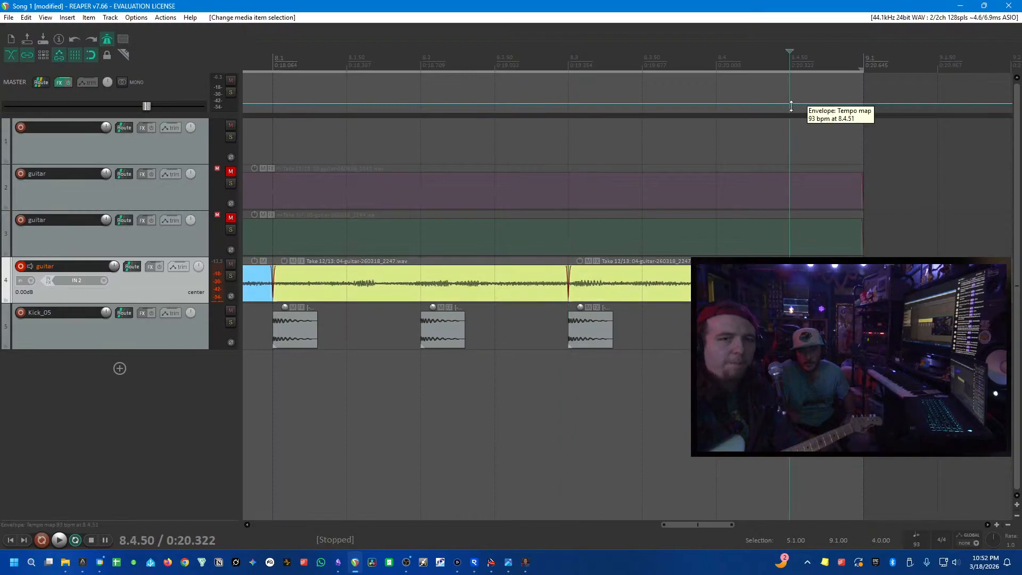
{"action": "key", "text": "s"}
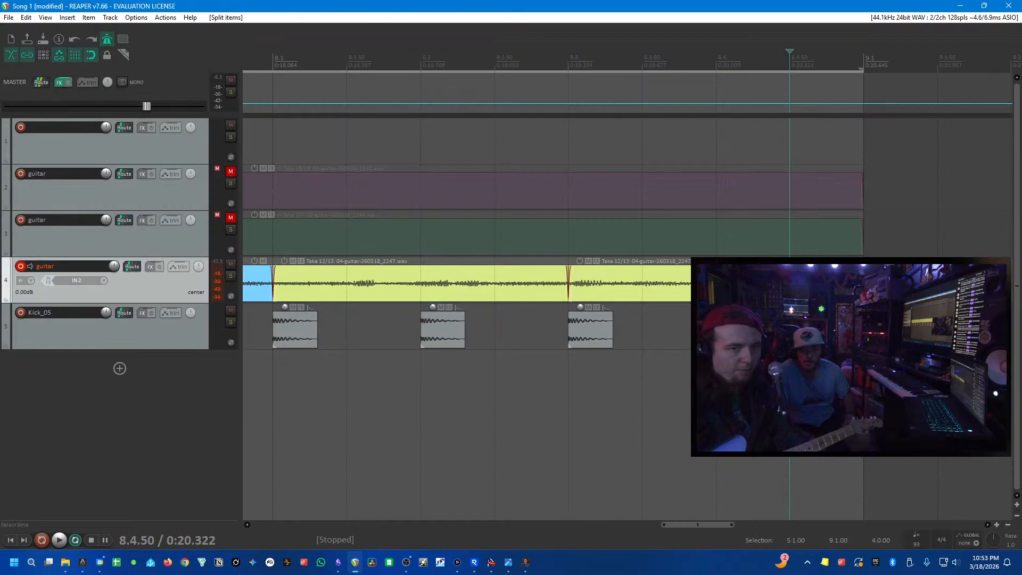
{"action": "key", "text": "ctrl+z"}
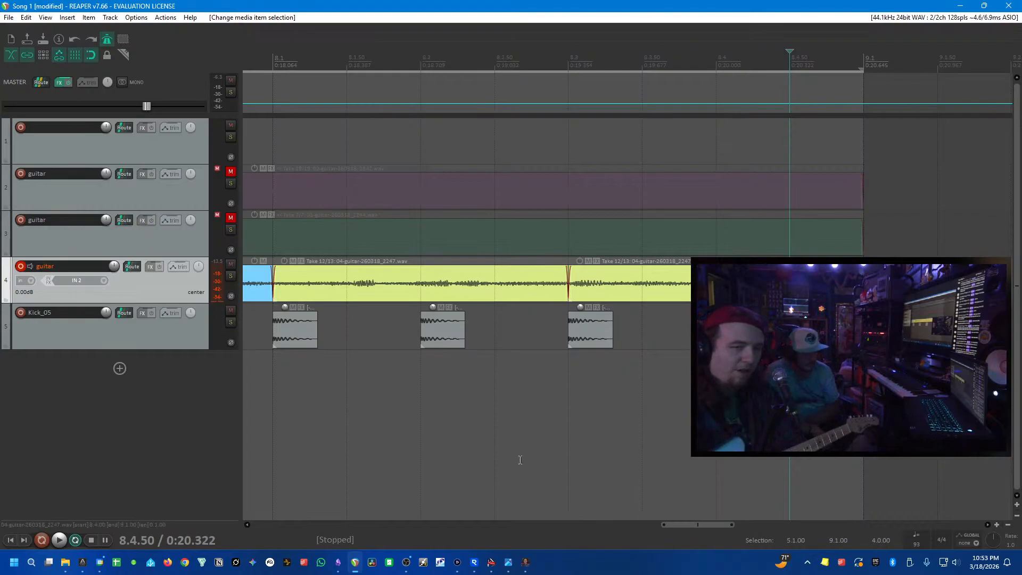
- Try splitting the guitar segment between 8.1.00 and 8.3.00 at 8.2.00, 8.2.50 and 8.1.50
{"action": "left_click", "coordinate": [422, 298]}
{"action": "key", "text": "s"}
{"action": "left_click", "coordinate": [490, 284]}
{"action": "key", "text": "s"}
{"action": "left_click", "coordinate": [344, 286]}
{"action": "key", "text": "s"}
{"action": "left_click", "coordinate": [524, 271]}
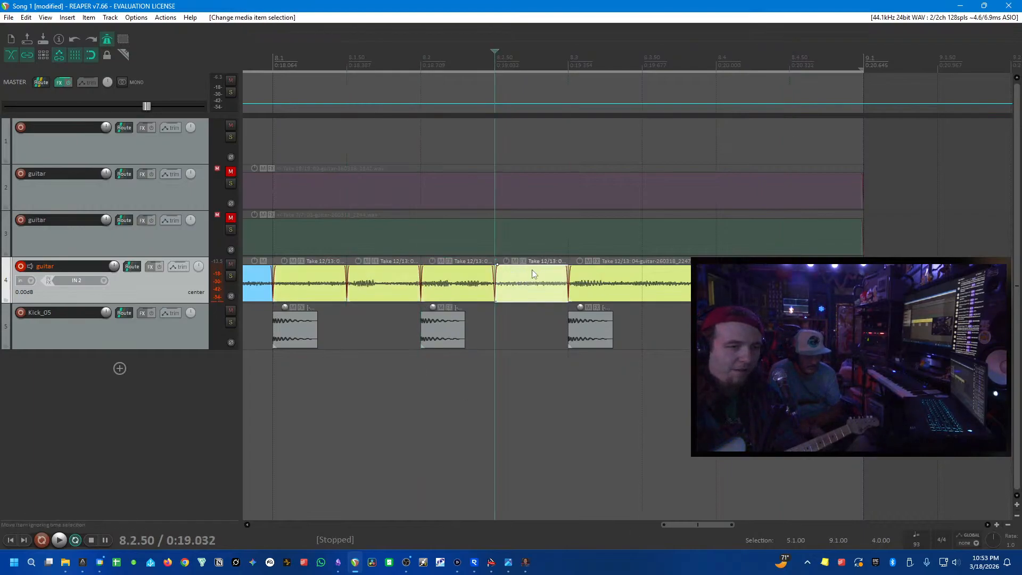
- Undo the extra splits in the first half of measure 8 and the latest selection and take changes
{"action": "key", "text": "ctrl+z"}
{"action": "key", "text": "ctrl+z"}
{"action": "key", "text": "ctrl+z"}
{"action": "key", "text": "ctrl+z"}
{"action": "key", "text": "ctrl+z"}
{"action": "key", "text": "ctrl+z"}
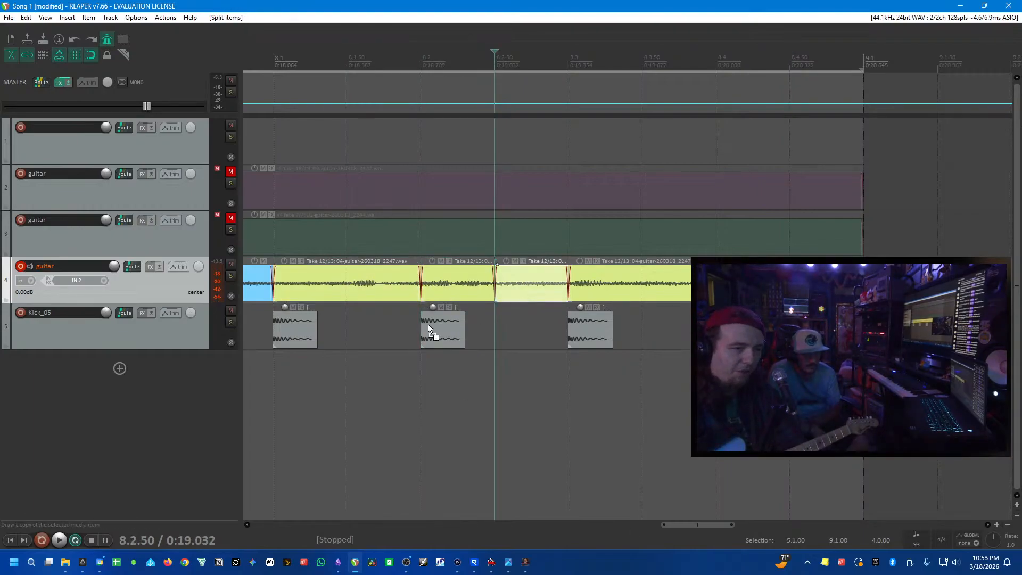
{"action": "key", "text": "ctrl+z"}
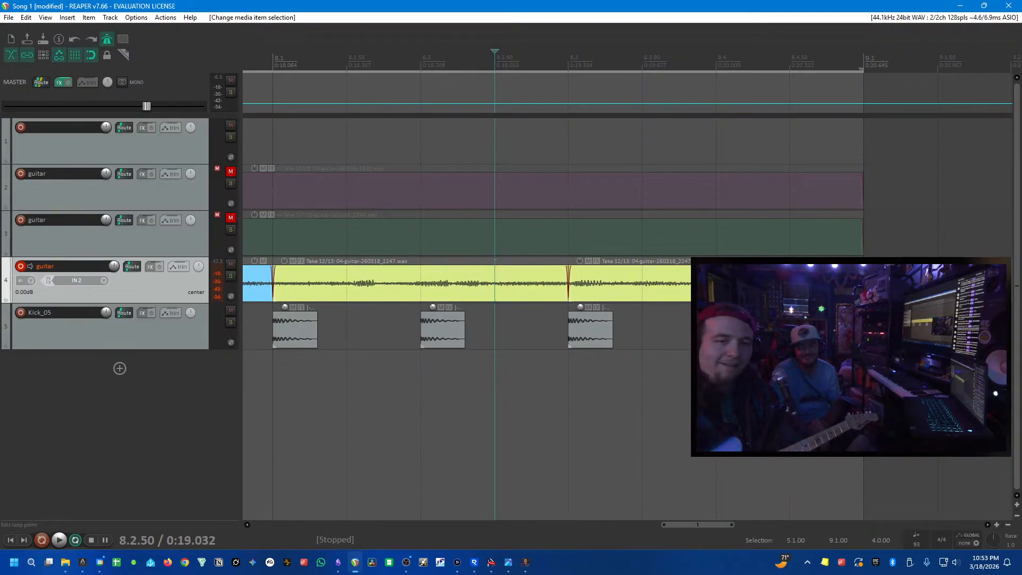
{"action": "key", "text": "ctrl+z"}
{"action": "key", "text": "ctrl+z"}
{"action": "key", "text": "ctrl+z"}
{"action": "key", "text": "ctrl+z"}
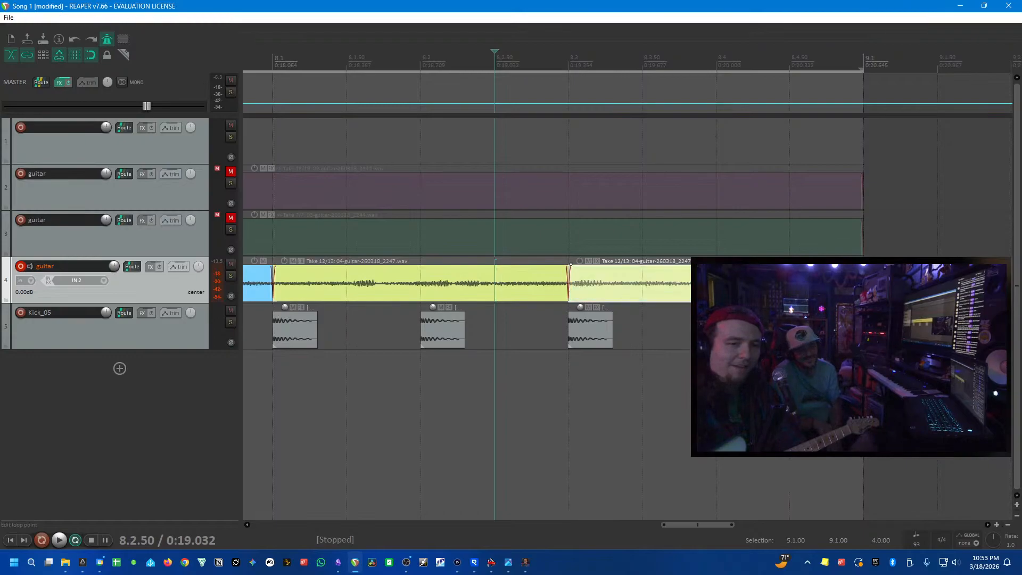
{"action": "key", "text": "ctrl+z"}
- Set the guitar segment after 8.3.00 to take 11 and look through its list of recorded takes
{"action": "left_click", "coordinate": [605, 283]}
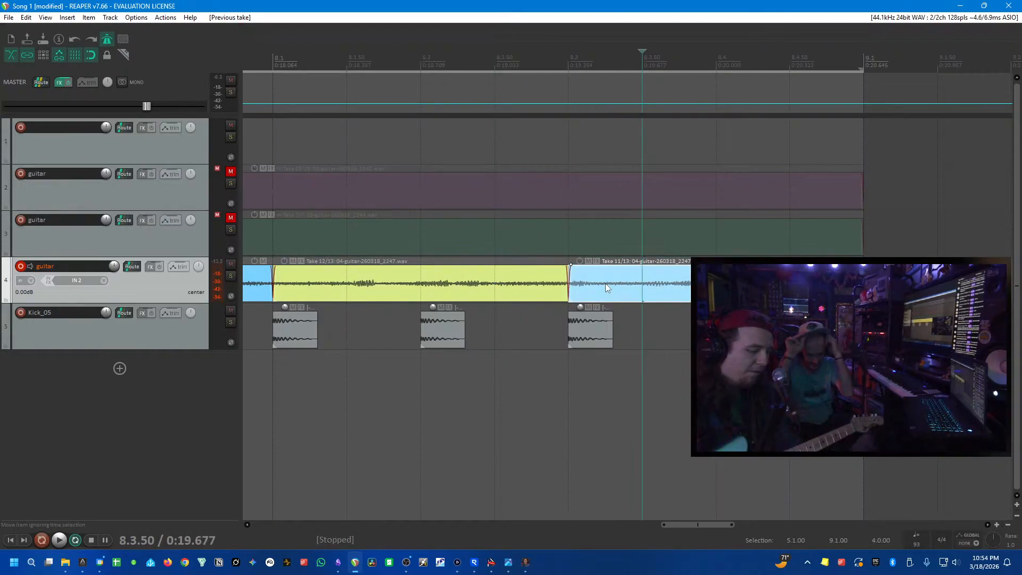
{"action": "right_click", "coordinate": [605, 284]}
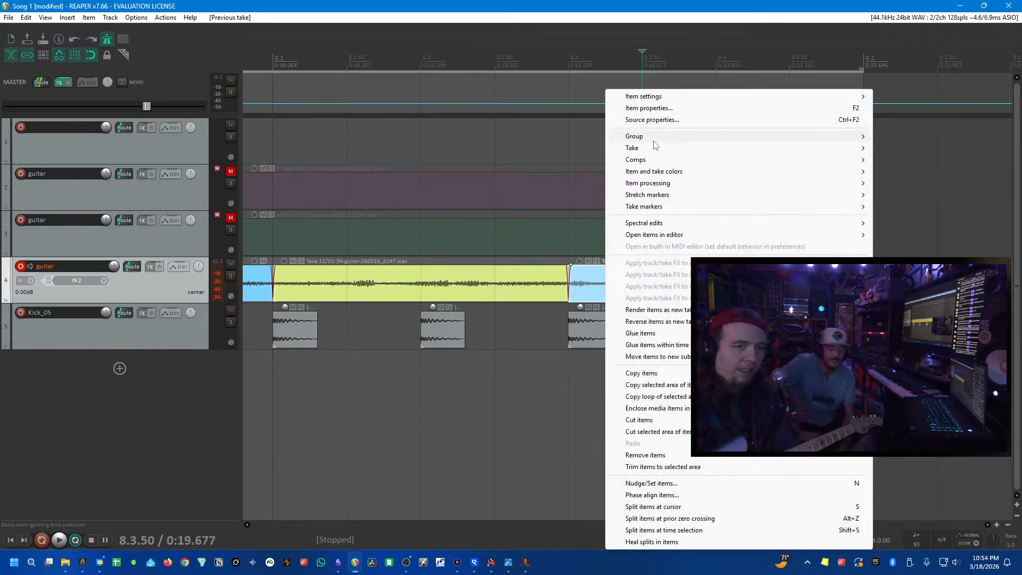
{"action": "mouse_move", "coordinate": [663, 154]}
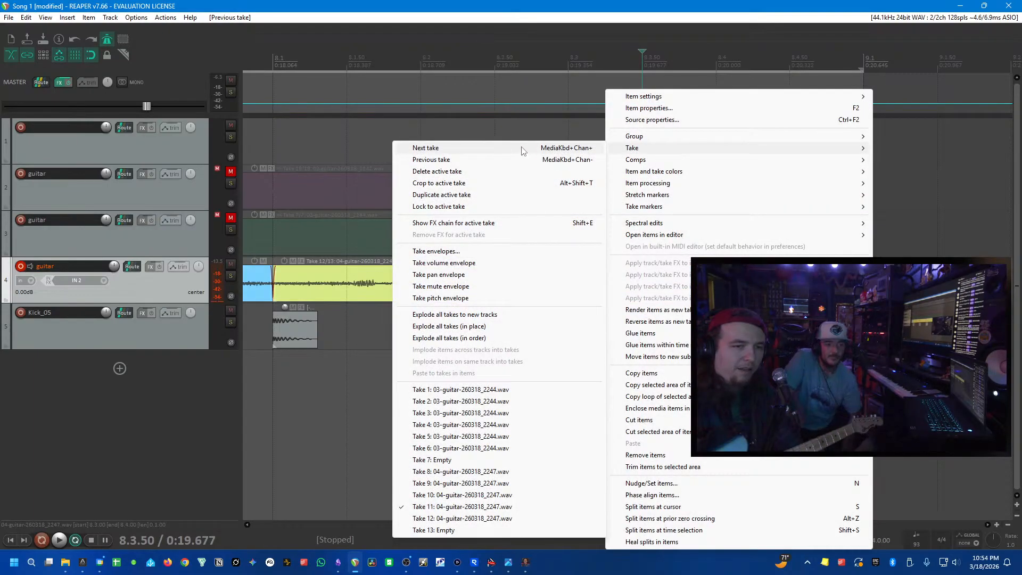
{"action": "left_click", "coordinate": [503, 10]}
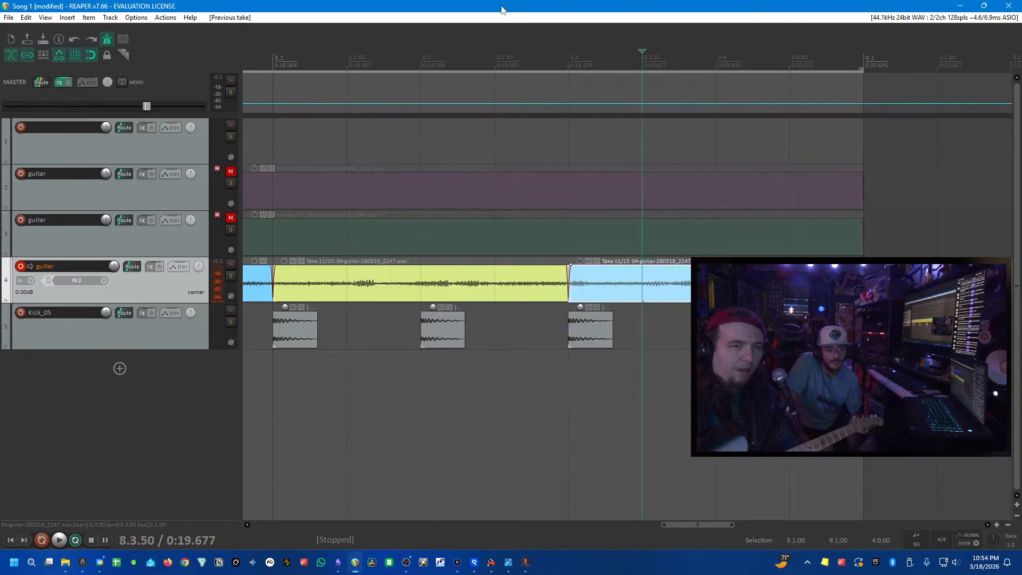
- Cycle back and forth through the takes of the guitar segment after 8.3.00 and settle on take 10
{"action": "left_click", "coordinate": [603, 282]}
{"action": "key", "text": "t"}
{"action": "key", "text": "t"}
{"action": "key", "text": "shift+t"}
{"action": "key", "text": "t"}
{"action": "key", "text": "shift+t"}
{"action": "key", "text": "t"}
{"action": "key", "text": "shift+t"}
{"action": "key", "text": "shift+t"}
{"action": "key", "text": "shift+t"}
{"action": "key", "text": "t"}
{"action": "key", "text": "t"}
- Audition take 10 at the end of measure 8, playing from 8.2.50 and earlier in the measure
{"action": "left_click", "coordinate": [500, 213]}
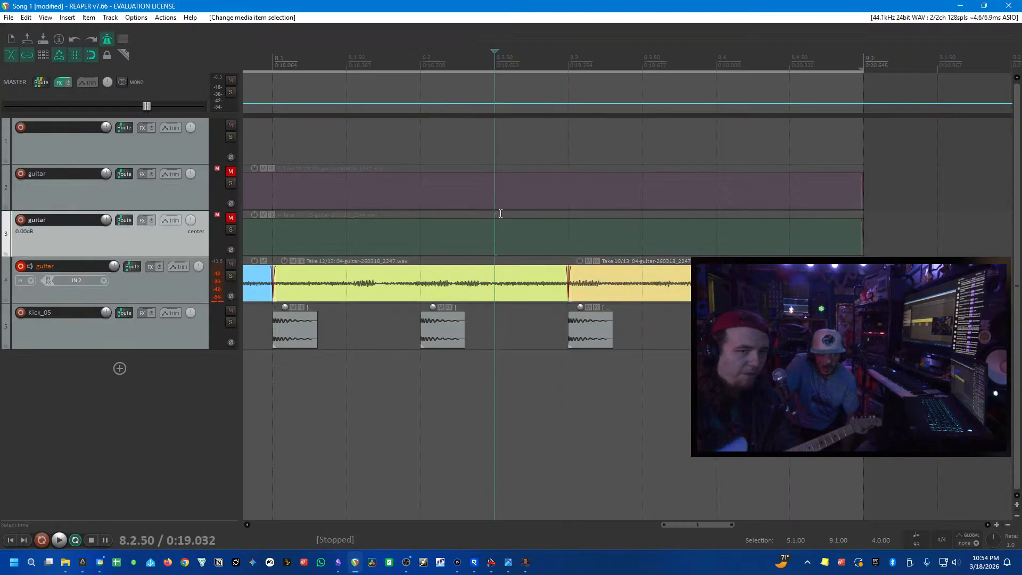
{"action": "key", "text": "space"}
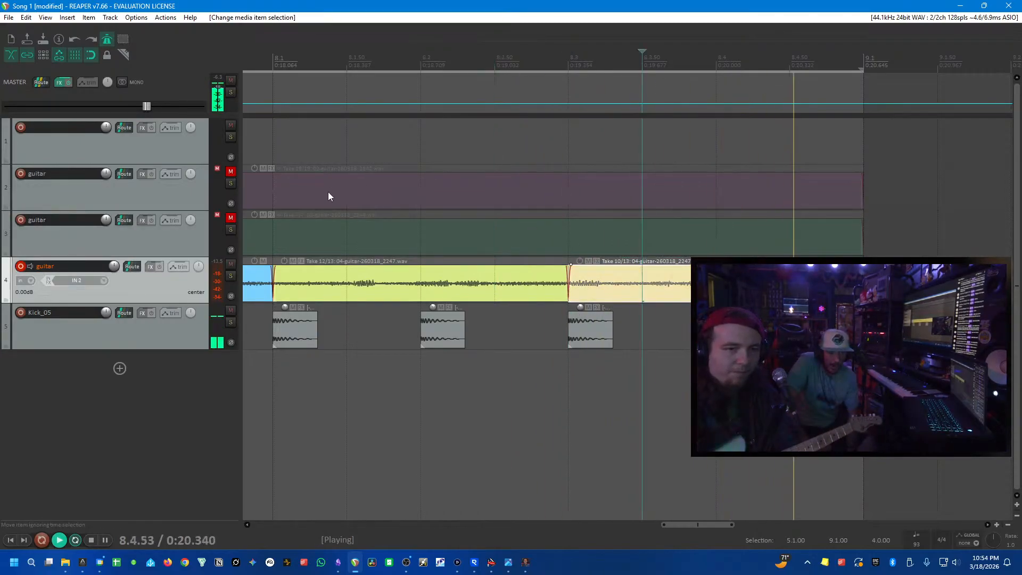
{"action": "left_click", "coordinate": [328, 191]}
{"action": "left_click", "coordinate": [282, 225]}
{"action": "key", "text": "space"}
{"action": "key", "text": "space"}
{"action": "left_click", "coordinate": [429, 297]}
- Switch the guitar segment after 8.3.00 to take 11 and play measure 8 from 8.1.00
{"action": "left_click", "coordinate": [627, 281]}
{"action": "key", "text": "space"}
{"action": "key", "text": "t"}
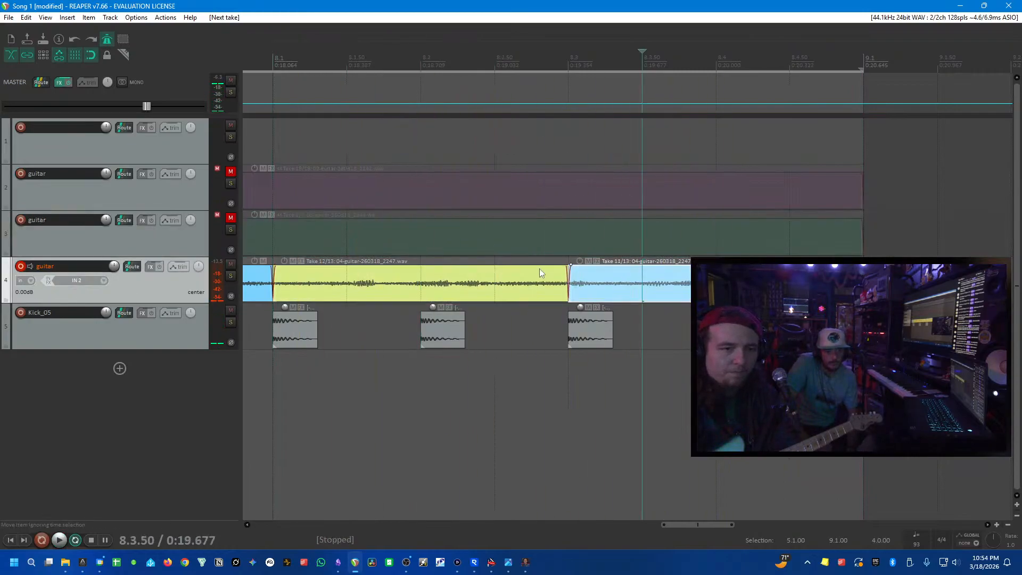
{"action": "left_click", "coordinate": [542, 212]}
{"action": "key", "text": "space"}
{"action": "left_click", "coordinate": [283, 181]}
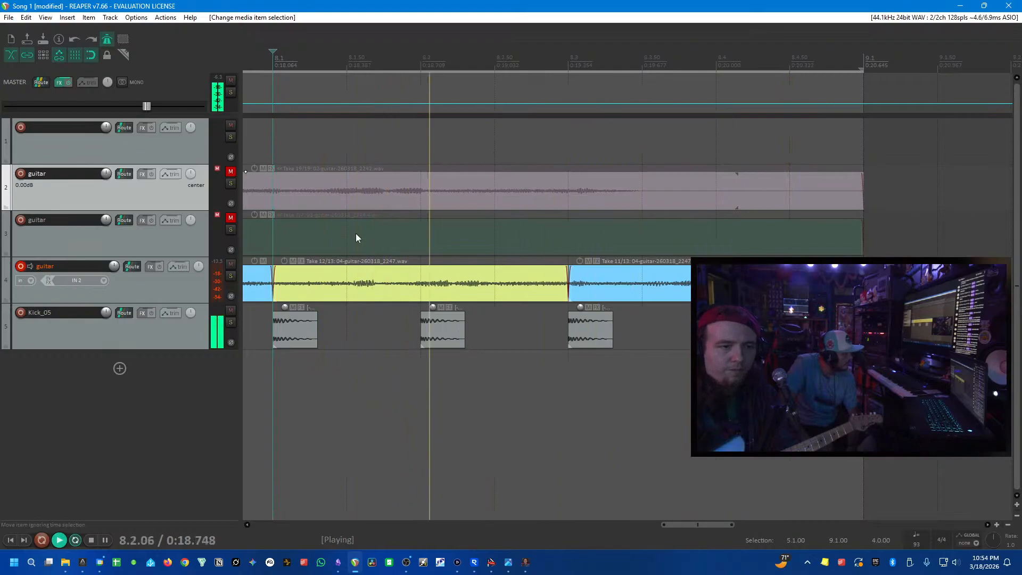
- Split the take 12 guitar segment at 8.2.00 and move the new boundary back to 8.1.93
{"action": "key", "text": "space"}
{"action": "left_click", "coordinate": [420, 284]}
{"action": "key", "text": "s"}
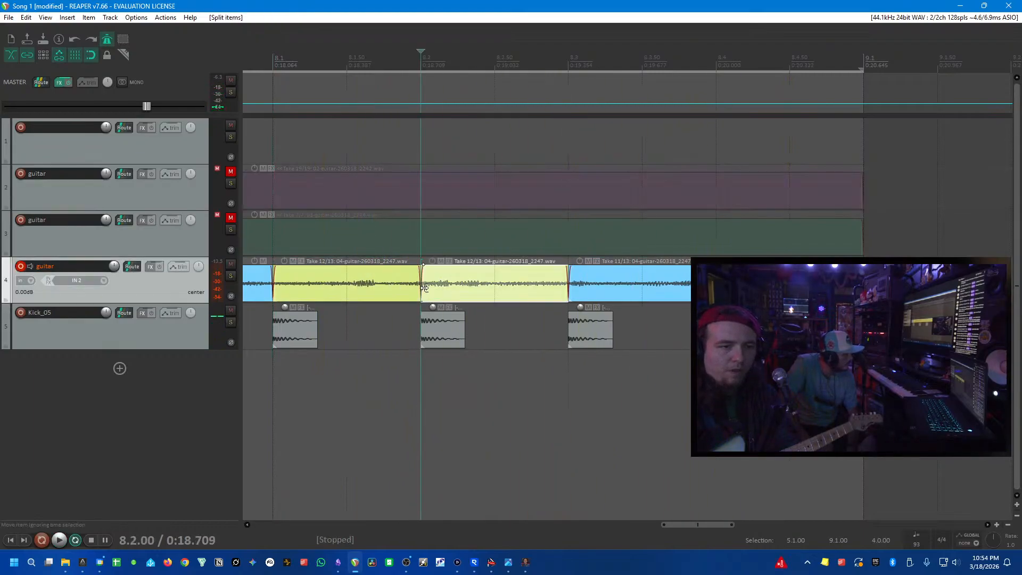
{"action": "left_click_drag", "start_coordinate": [420, 286], "coordinate": [410, 286]}
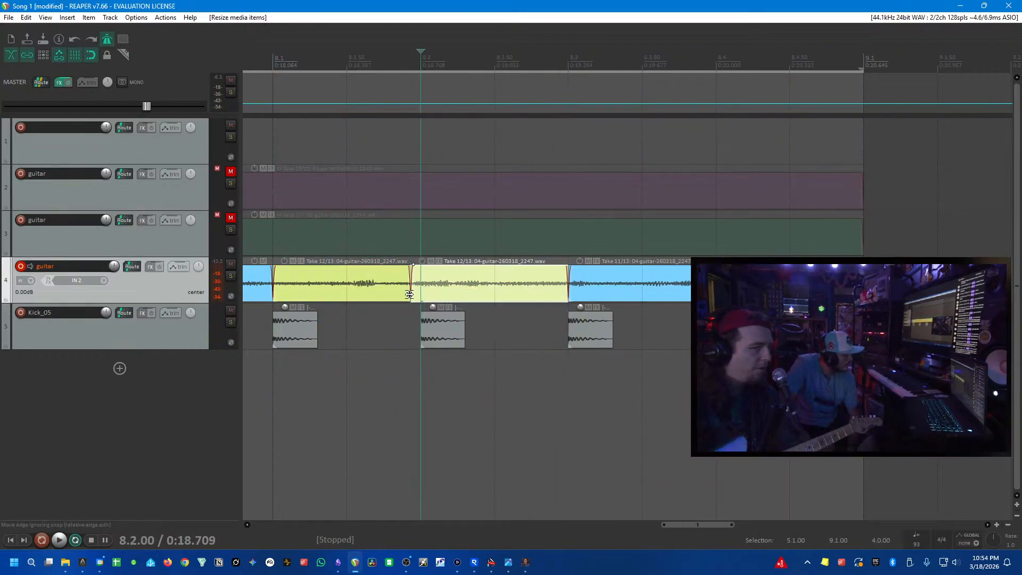
- Play the first guitar segment of measure 8 from 8.1.50 to check the moved boundary
{"action": "left_click", "coordinate": [336, 294]}
{"action": "key", "text": "space"}
{"action": "key", "text": "space"}
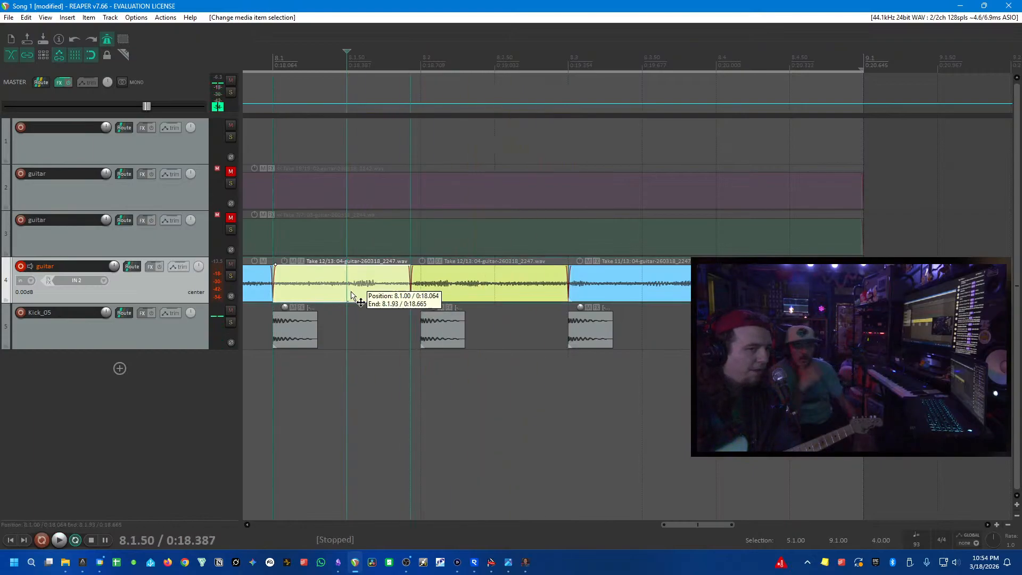
- Split the take 12 guitar segment at 8.1.50, stretch the following boundary slightly toward 8.2.00, and play from 8.1.50
{"action": "key", "text": "s"}
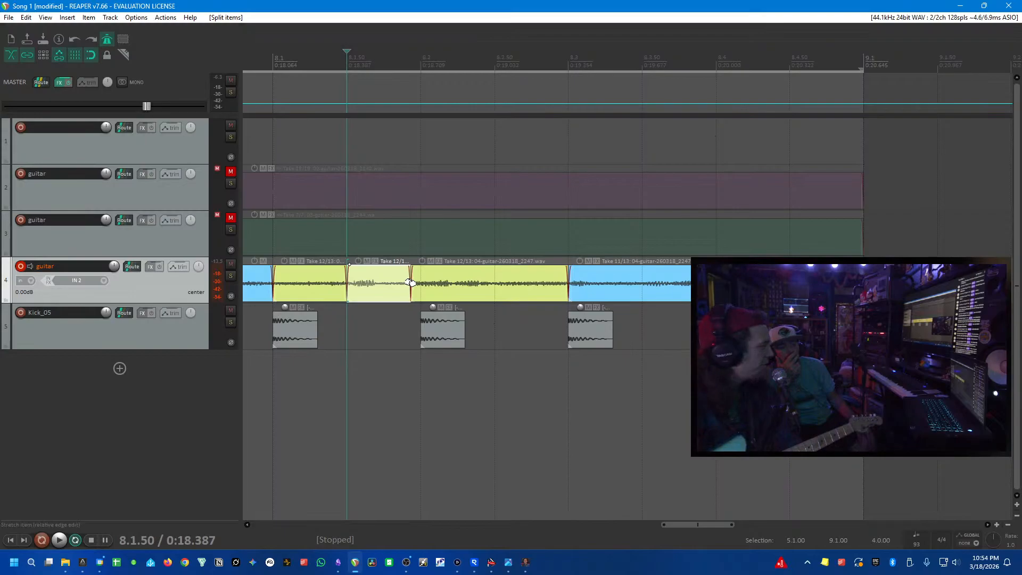
{"action": "left_click_drag", "start_coordinate": [410, 283], "coordinate": [417, 285]}
{"action": "left_click", "coordinate": [318, 184]}
{"action": "key", "text": "space"}
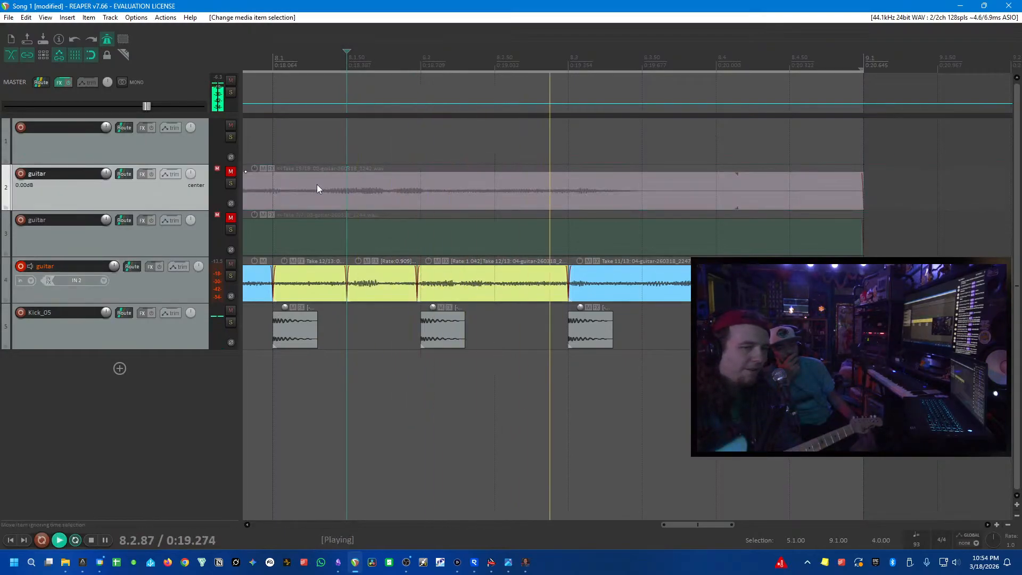
{"action": "key", "text": "space"}
- Undo the last boundary stretch between the guitar segments in measure 8, keeping the split at 8.1.50
{"action": "left_click", "coordinate": [494, 282]}
{"action": "key", "text": "ctrl+z"}
{"action": "key", "text": "ctrl+z"}
{"action": "key", "text": "ctrl+z"}
{"action": "key", "text": "ctrl+z"}
{"action": "key", "text": "ctrl+z"}
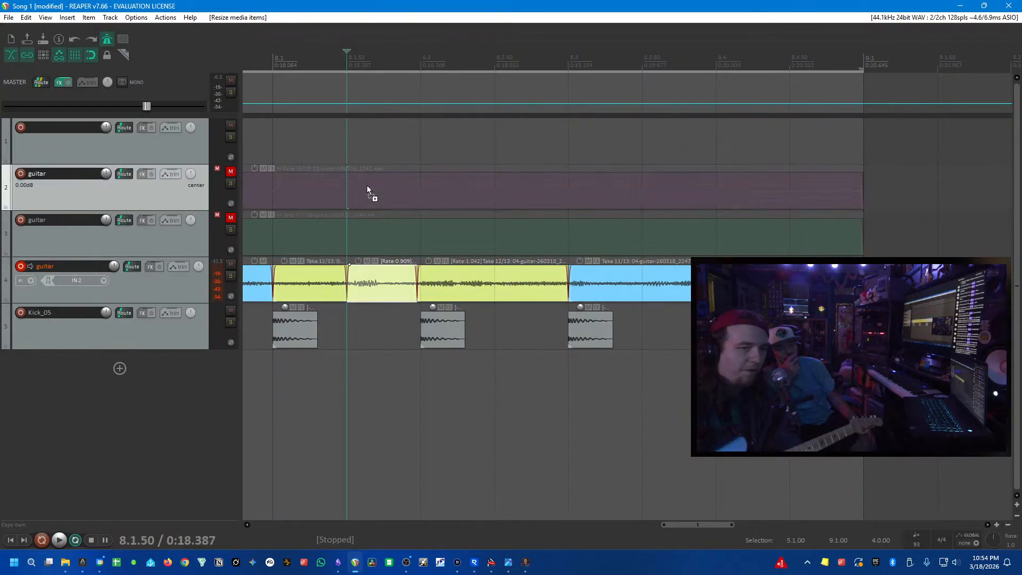
- Stretch the guitar boundary just before 8.2.00 slightly earlier and play the result from 8.1.50 and 8.1.00
{"action": "left_click", "coordinate": [330, 192]}
{"action": "key", "text": "space"}
{"action": "key", "text": "space"}
{"action": "left_click_drag", "start_coordinate": [411, 288], "coordinate": [407, 288]}
{"action": "key", "text": "space"}
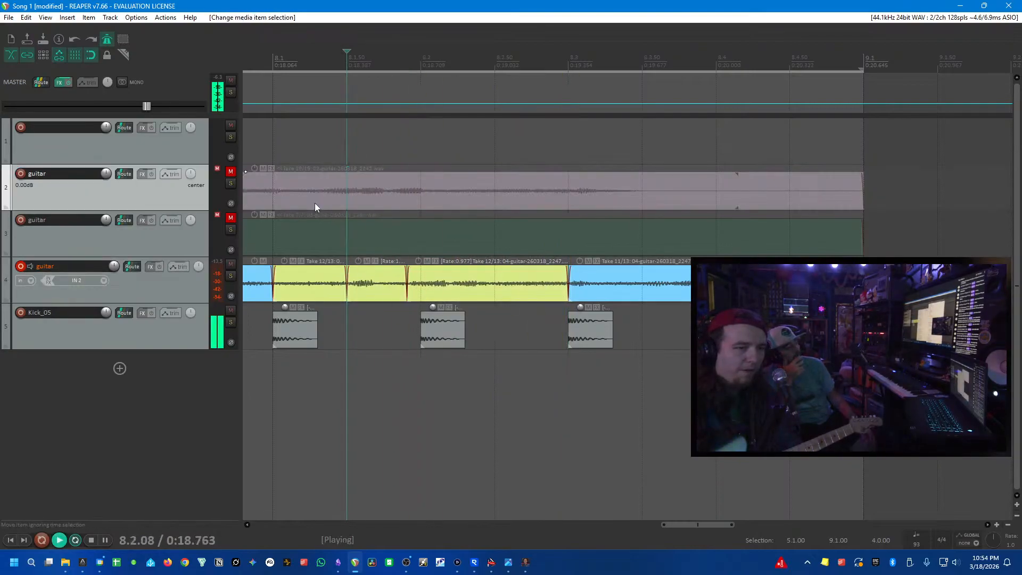
{"action": "left_click", "coordinate": [281, 91]}
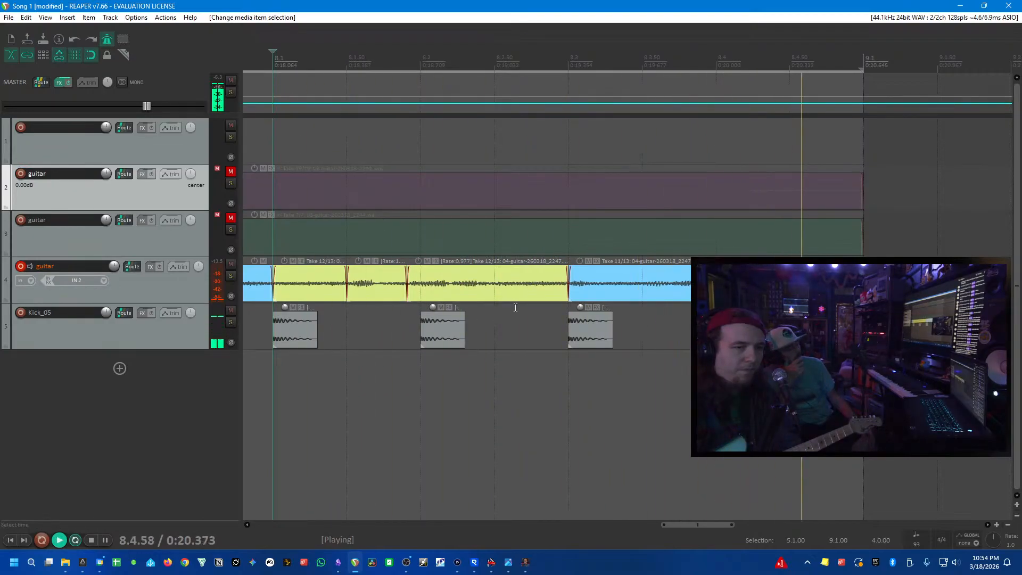
- Try splitting the take 12 guitar segment at 8.2.50, and undo the split
{"action": "left_click", "coordinate": [494, 290]}
{"action": "key", "text": "s"}
{"action": "left_click", "coordinate": [378, 183]}
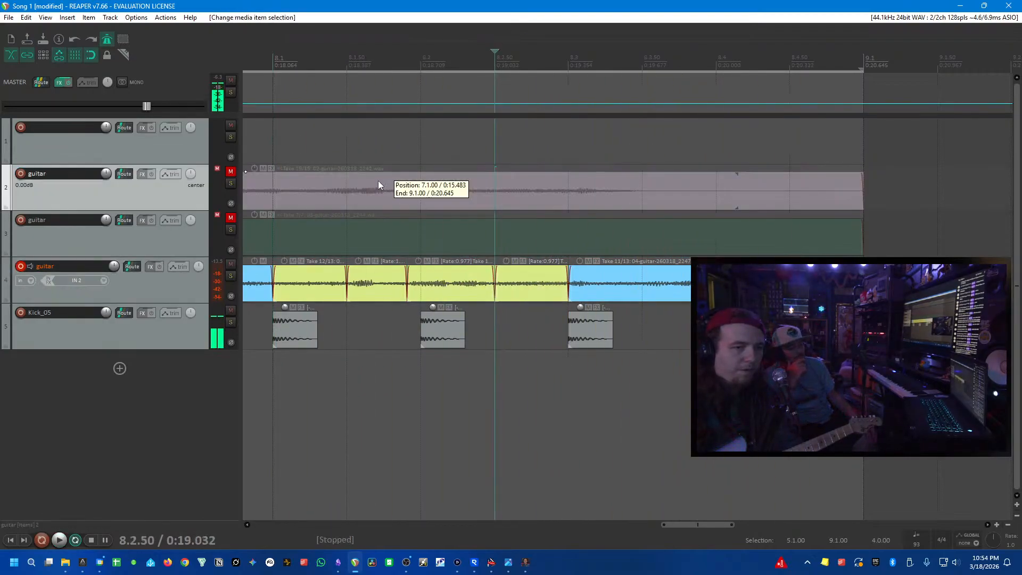
{"action": "key", "text": "space"}
{"action": "key", "text": "ctrl+z"}
{"action": "key", "text": "ctrl+z"}
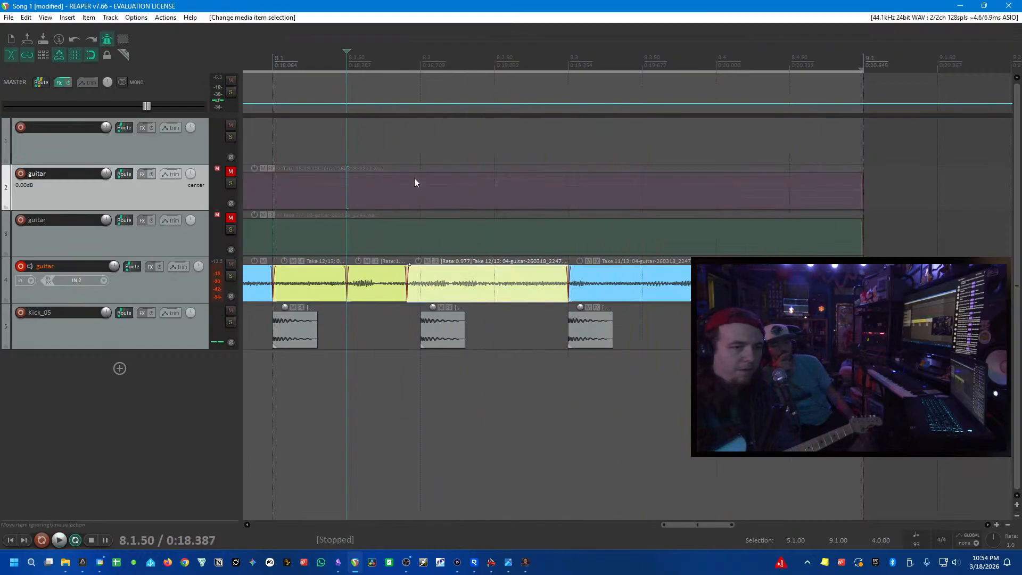
- Play the stretched guitar segments from 8.1.50 and 8.1.00, letting playback loop around into measure 5
{"action": "left_click", "coordinate": [417, 181]}
{"action": "key", "text": "space"}
{"action": "left_click", "coordinate": [373, 180]}
{"action": "key", "text": "space"}
{"action": "key", "text": "space"}
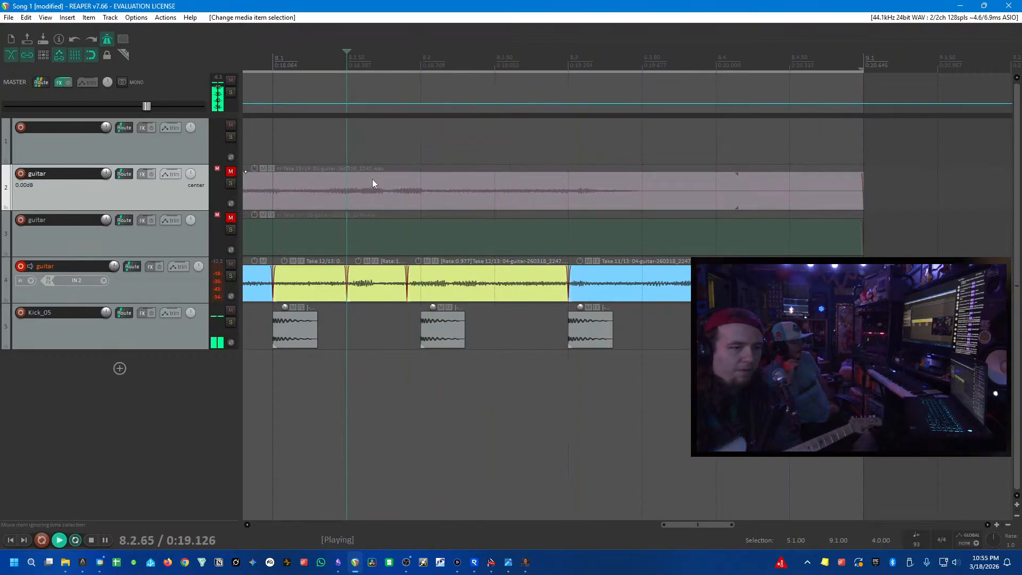
{"action": "left_click", "coordinate": [283, 203]}
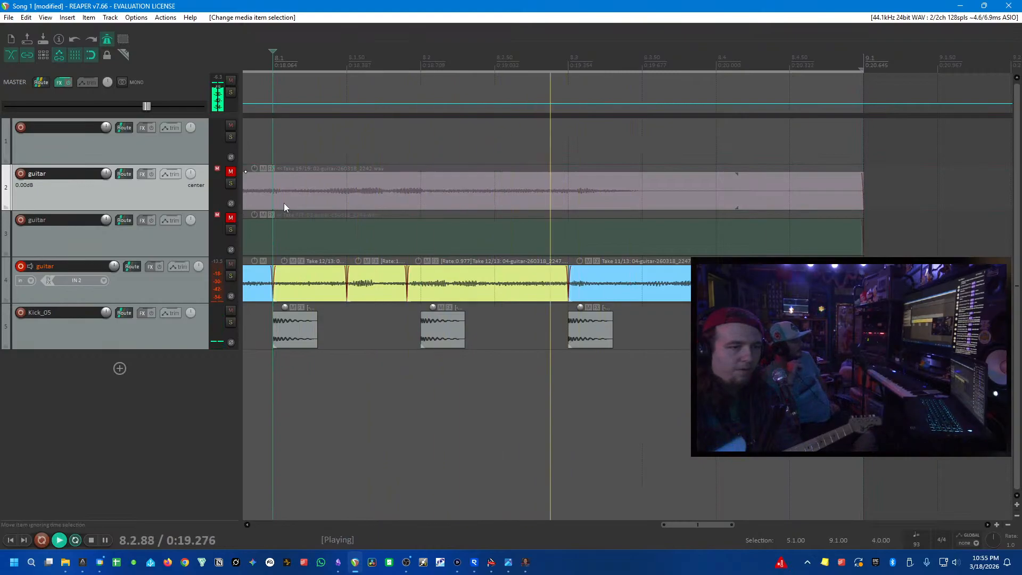
{"action": "scroll", "coordinate": [322, 203], "scroll_direction": "down", "scroll_amount": 3}
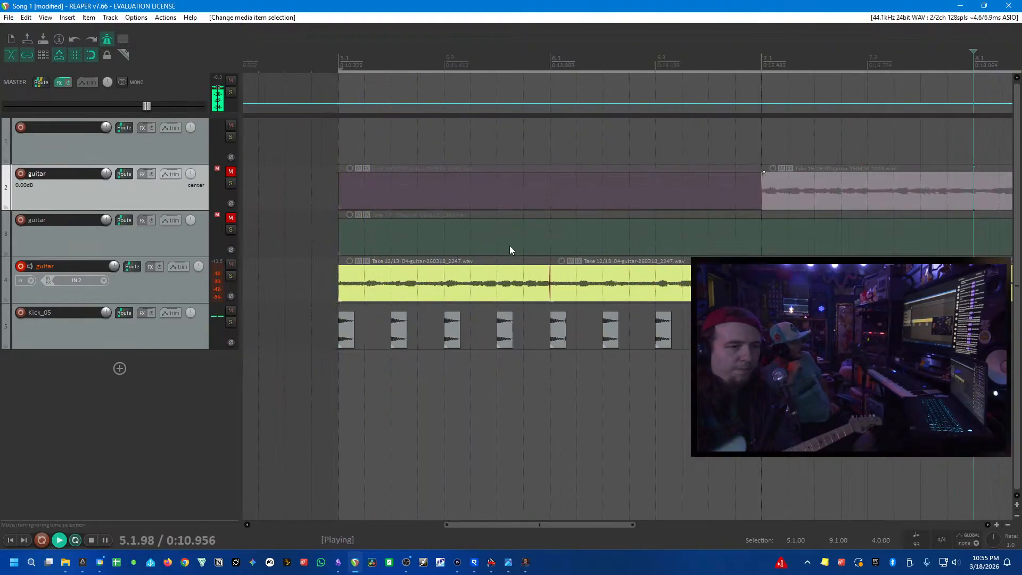
{"action": "key", "text": "space"}
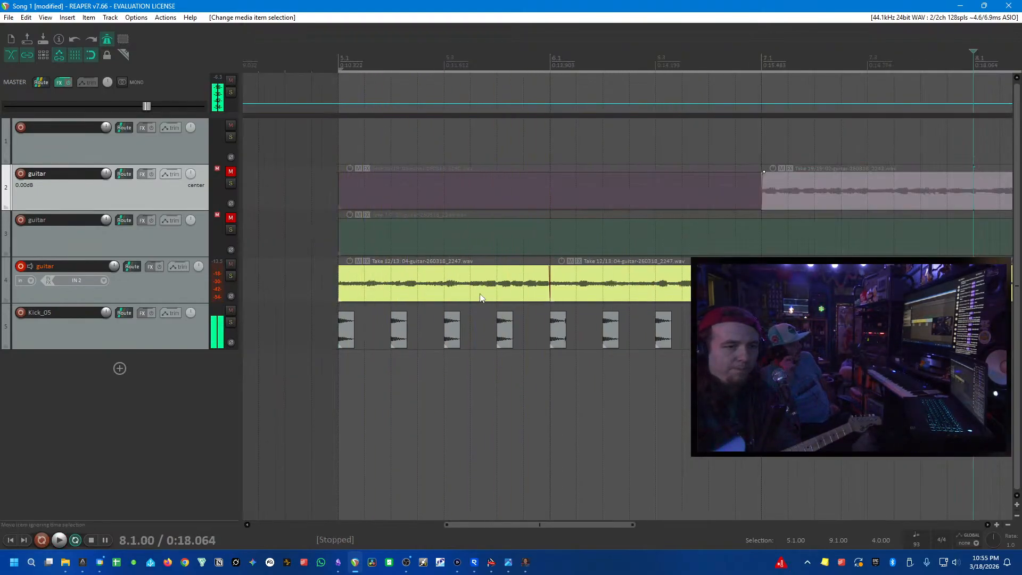
- Split the guitar item at 5.3.50, switch the segment after it to take 11, and audition it
{"action": "left_click", "coordinate": [475, 292]}
{"action": "key", "text": "s"}
{"action": "key", "text": "shift+t"}
{"action": "key", "text": "space"}
{"action": "key", "text": "space"}
{"action": "key", "text": "space"}
{"action": "key", "text": "space"}
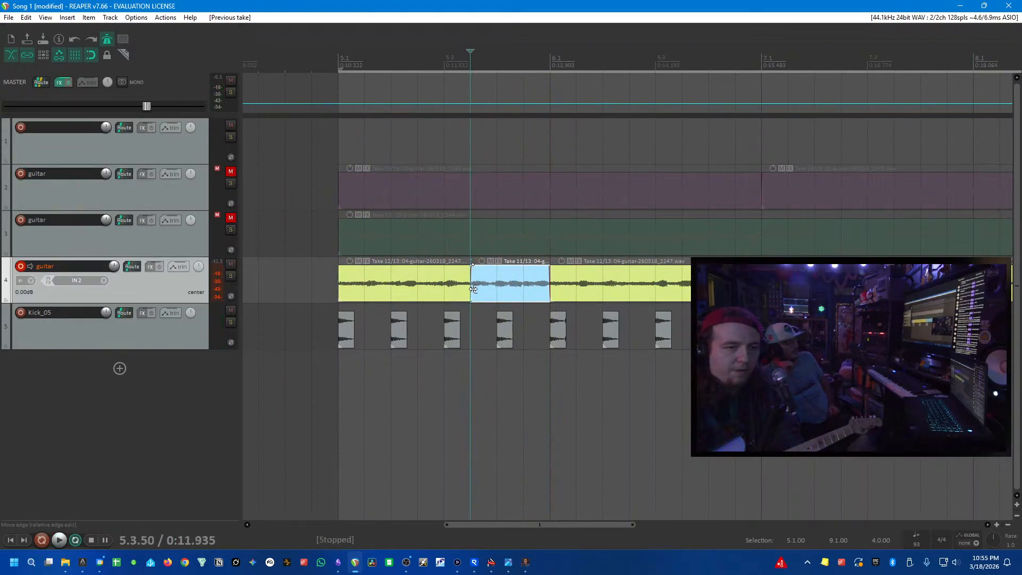
- Move the boundary between take 12 and take 11 to 5.4.00 and play from 5.3.00 and measure 5's start
{"action": "left_click_drag", "start_coordinate": [471, 289], "coordinate": [497, 288]}
{"action": "left_click", "coordinate": [439, 211]}
{"action": "key", "text": "space"}
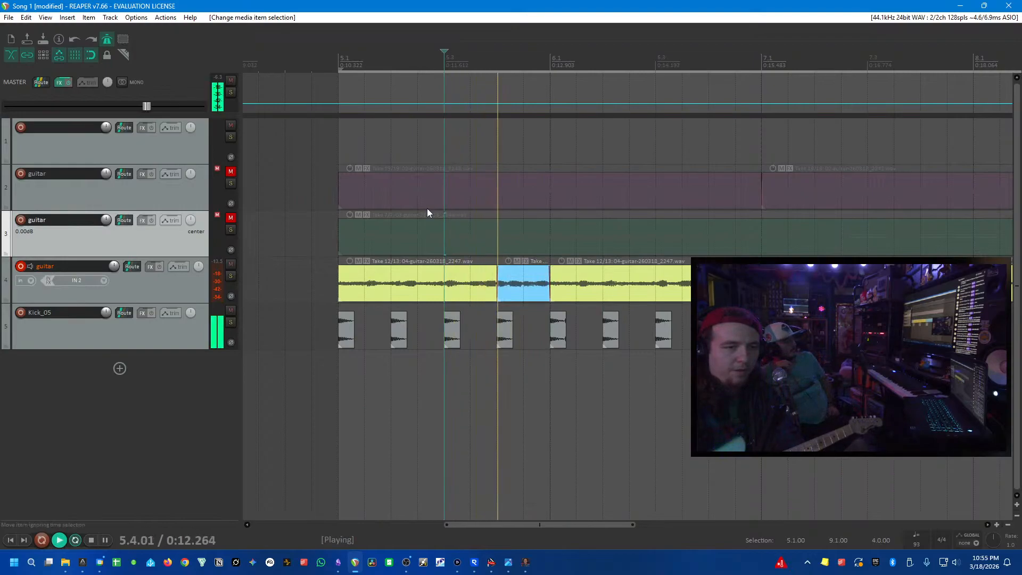
{"action": "left_click", "coordinate": [343, 234]}
- Split the take 12 guitar segment at 5.3.50 and stretch the end of the new segment slightly around 5.4.00
{"action": "left_click", "coordinate": [488, 276]}
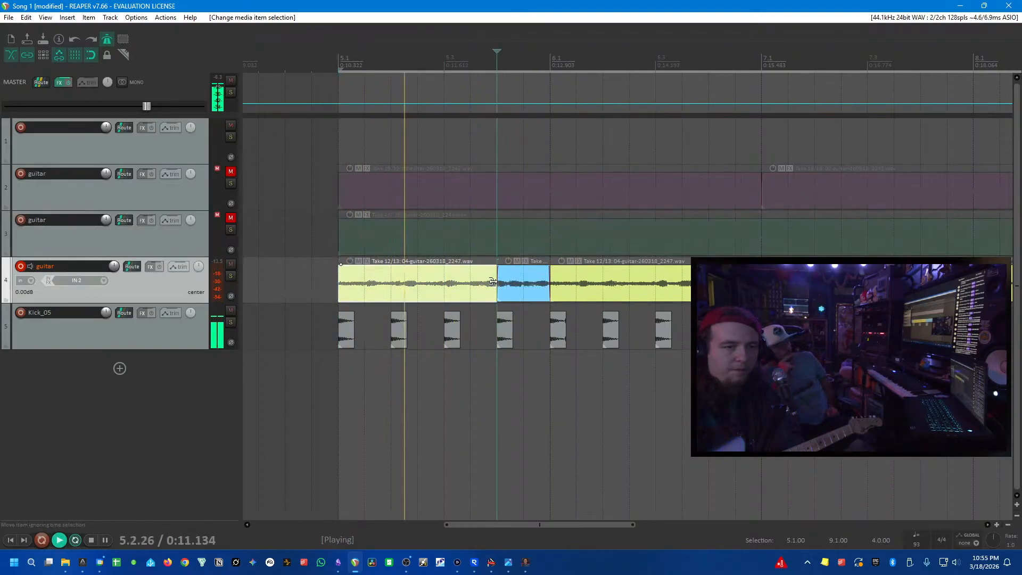
{"action": "scroll", "coordinate": [490, 281], "scroll_direction": "up", "scroll_amount": 3}
{"action": "left_click", "coordinate": [580, 286]}
{"action": "key", "text": "space"}
{"action": "key", "text": "s"}
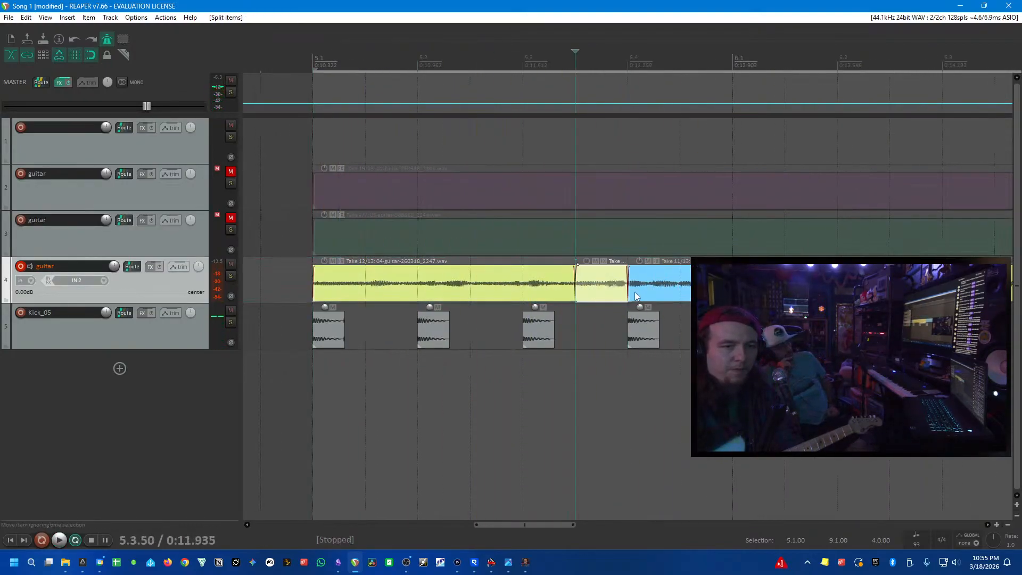
{"action": "left_click_drag", "start_coordinate": [624, 285], "coordinate": [625, 285]}
- Play the stretched guitar segment from 5.3.00 and again from just before measure 5
{"action": "left_click", "coordinate": [529, 193]}
{"action": "key", "text": "space"}
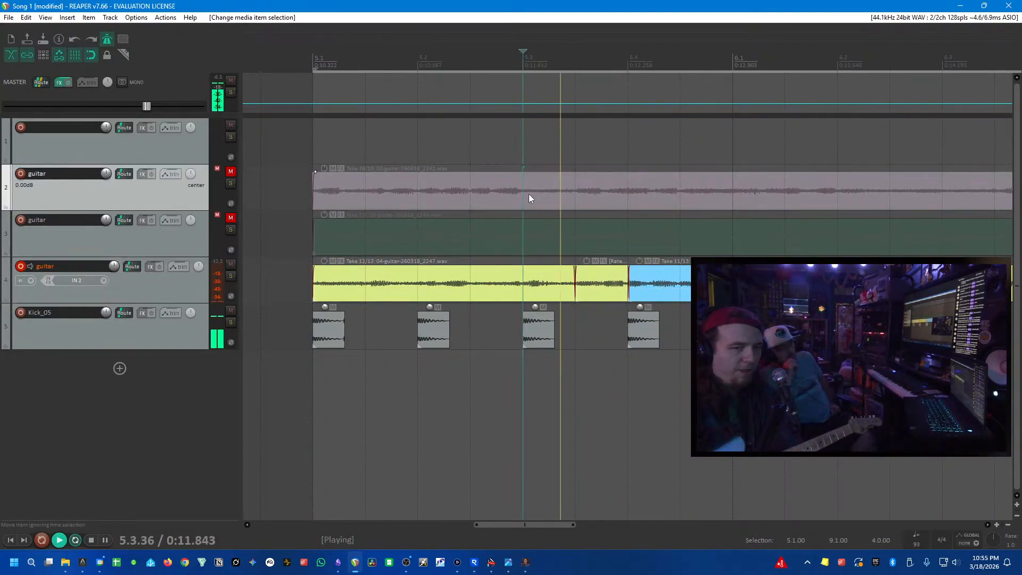
{"action": "left_click", "coordinate": [282, 218]}
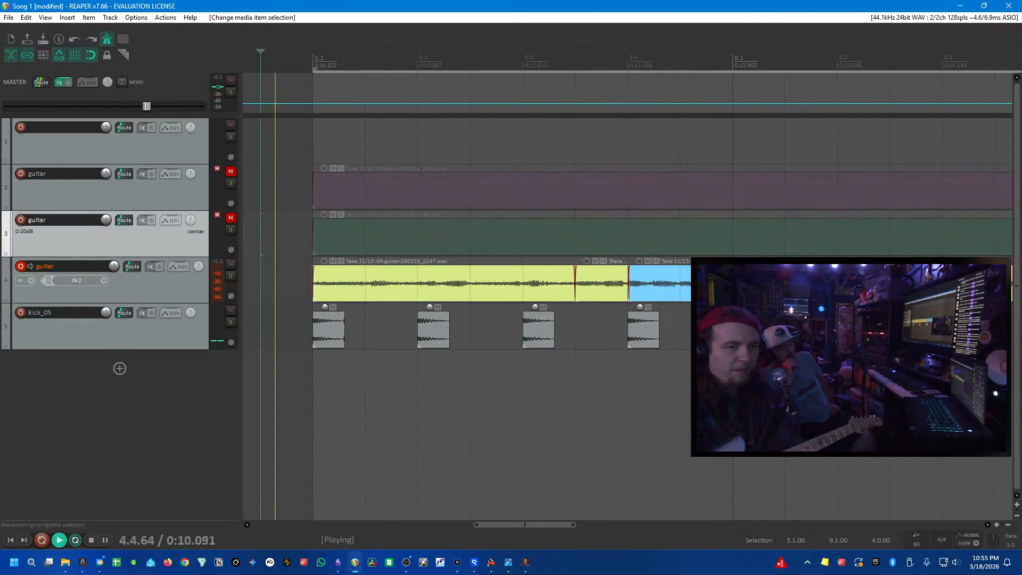
- Move the boundary between the take 12 and take 11 guitar segments slightly before 5.4.00 and play from 5.3.00
{"action": "left_click", "coordinate": [629, 287]}
{"action": "scroll", "coordinate": [629, 287], "scroll_direction": "up", "scroll_amount": 3}
{"action": "key", "text": "space"}
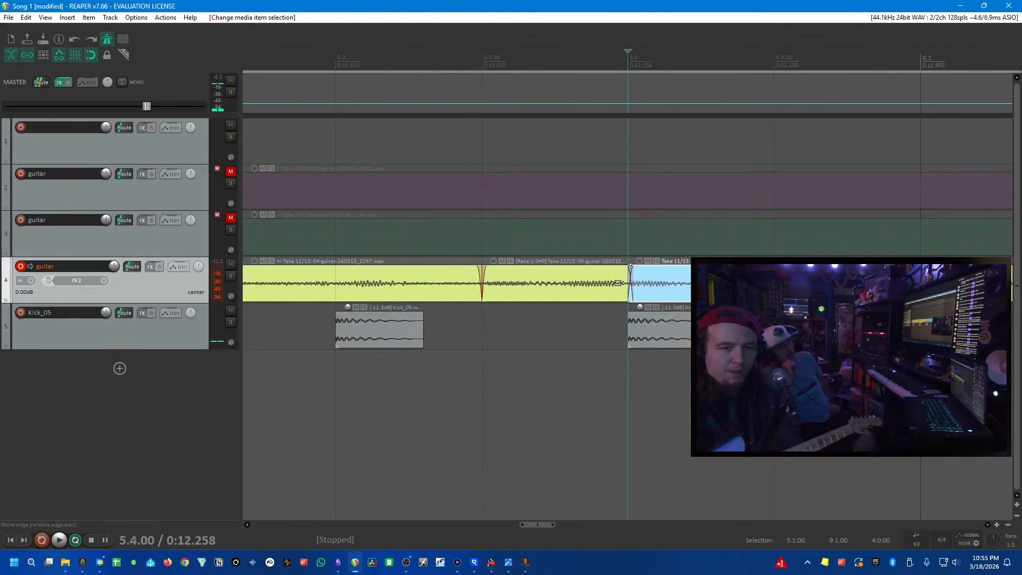
{"action": "left_click_drag", "start_coordinate": [629, 280], "coordinate": [623, 280]}
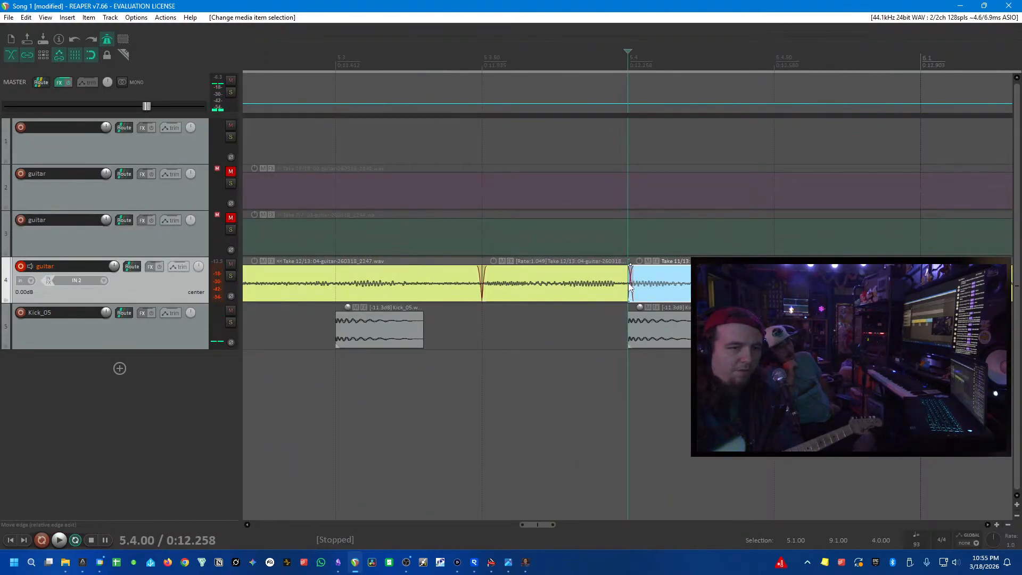
{"action": "left_click", "coordinate": [448, 155]}
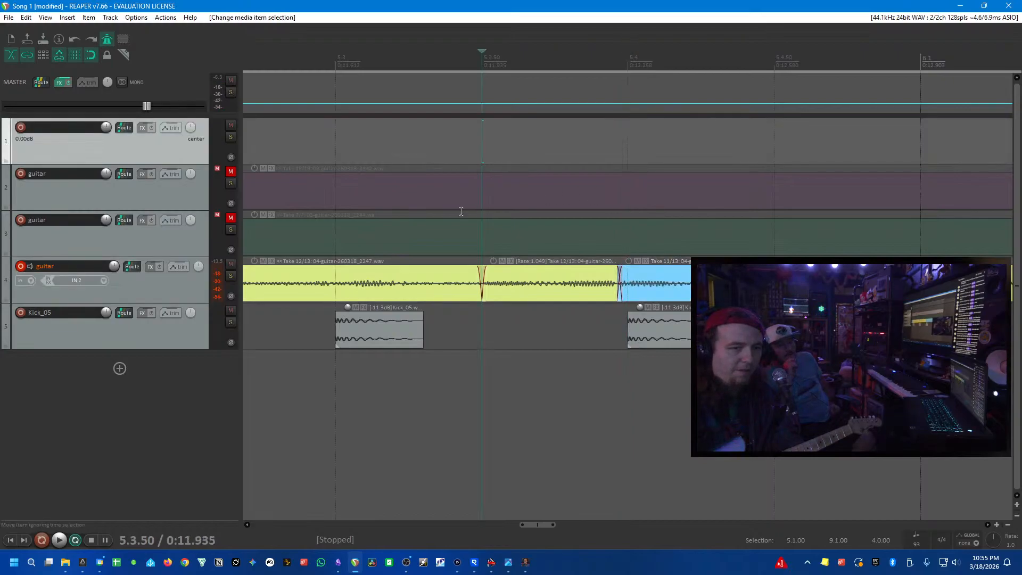
{"action": "left_click", "coordinate": [399, 210]}
{"action": "key", "text": "space"}
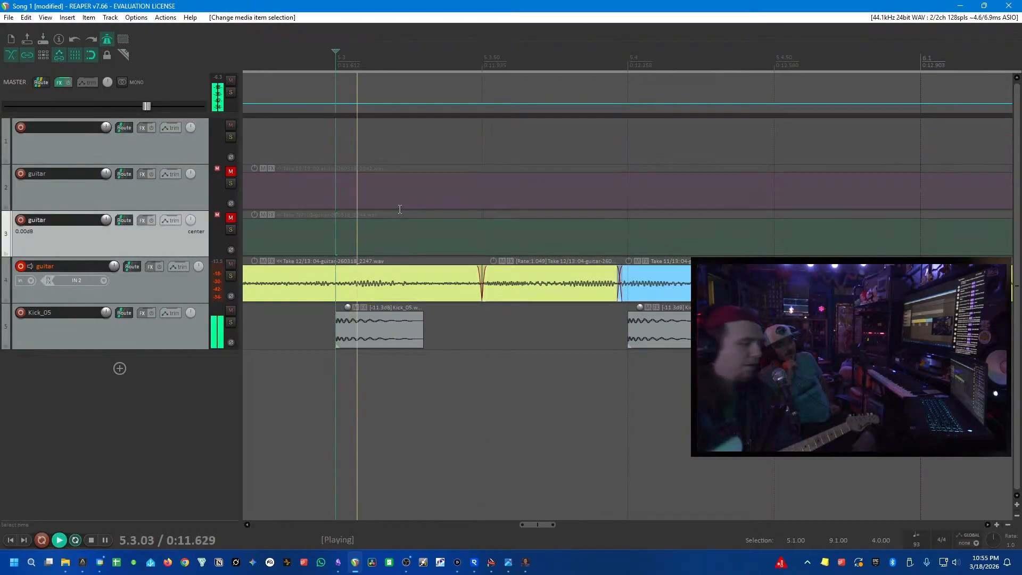
{"action": "key", "text": "space"}
- Nudge the take 12 to take 11 guitar boundary back toward 5.4.00, leaving it just ahead of the beat
{"action": "left_click", "coordinate": [659, 291]}
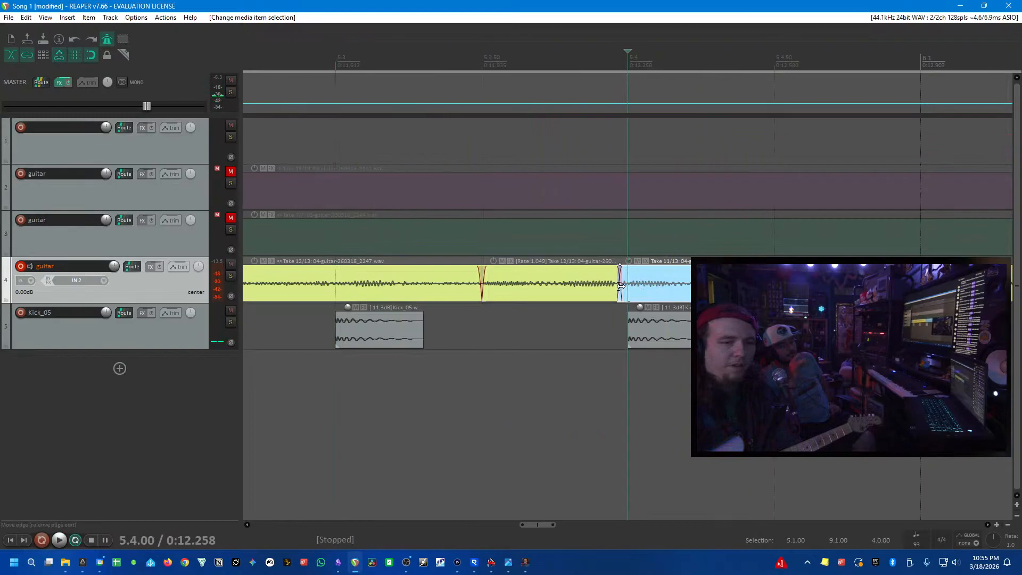
{"action": "left_click_drag", "start_coordinate": [619, 287], "coordinate": [626, 287]}
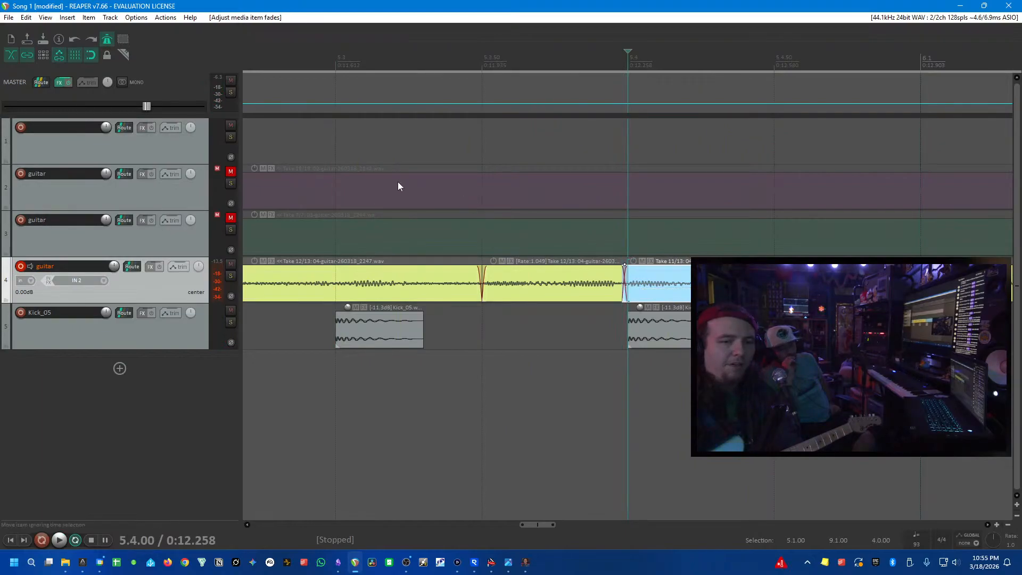
{"action": "left_click", "coordinate": [303, 231]}
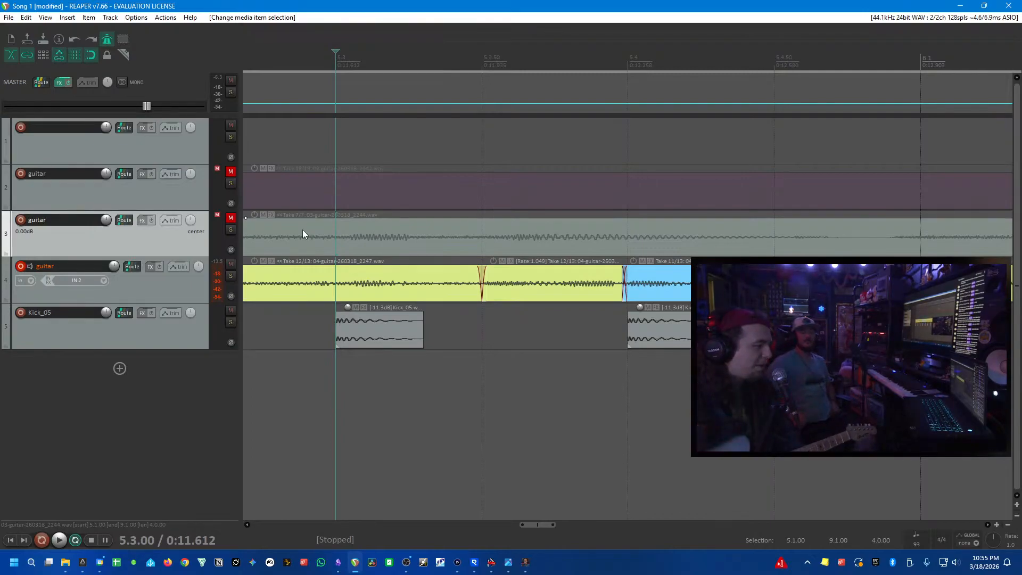
{"action": "left_click", "coordinate": [622, 426]}
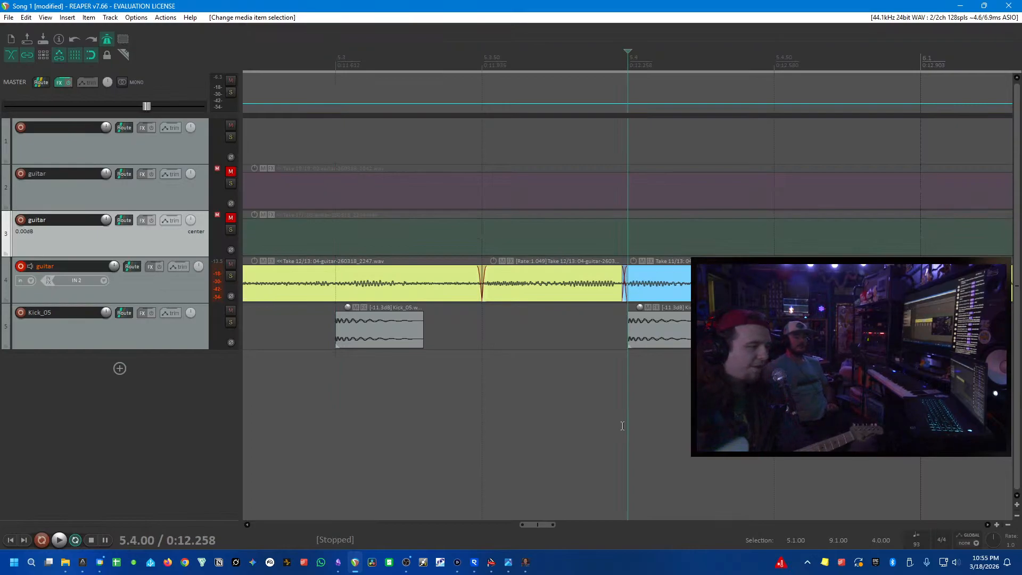
{"action": "scroll", "coordinate": [617, 427], "scroll_direction": "down", "scroll_amount": 5}
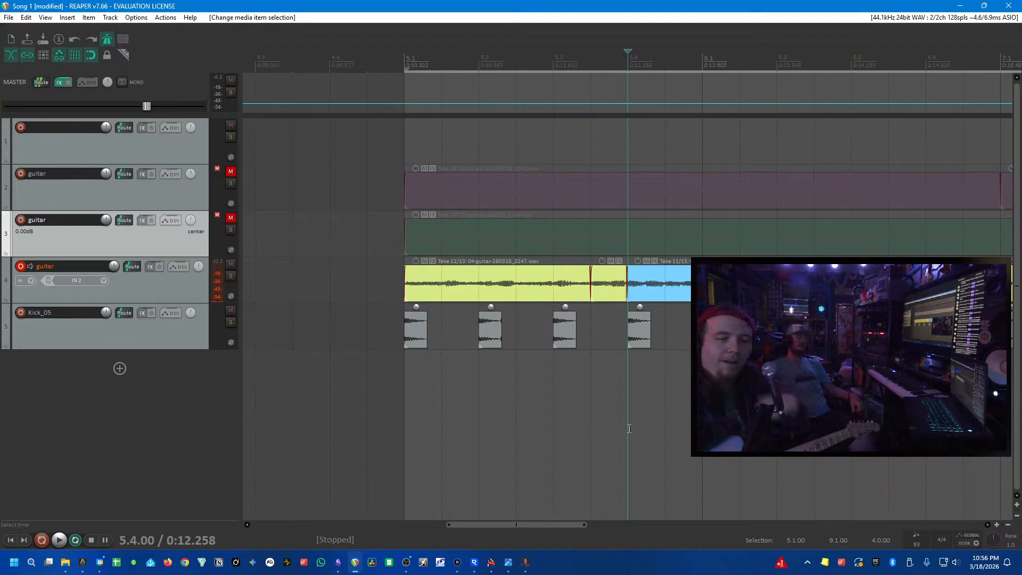
{"action": "left_click", "coordinate": [371, 408]}
{"action": "left_click", "coordinate": [417, 406]}
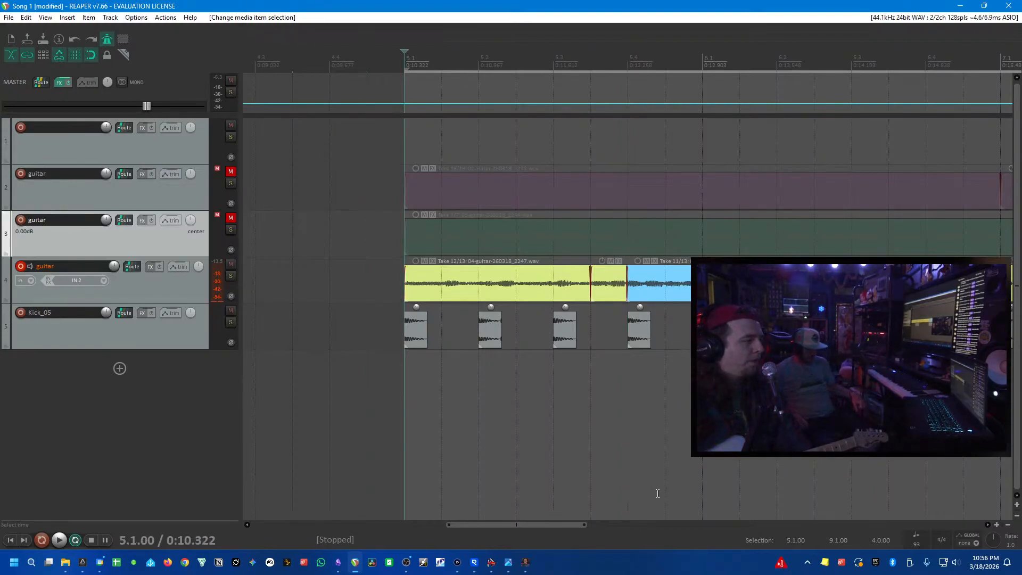
{"action": "scroll", "coordinate": [658, 493], "scroll_direction": "down", "scroll_amount": 3}
{"action": "scroll", "coordinate": [628, 298], "scroll_direction": "down", "scroll_amount": 2}
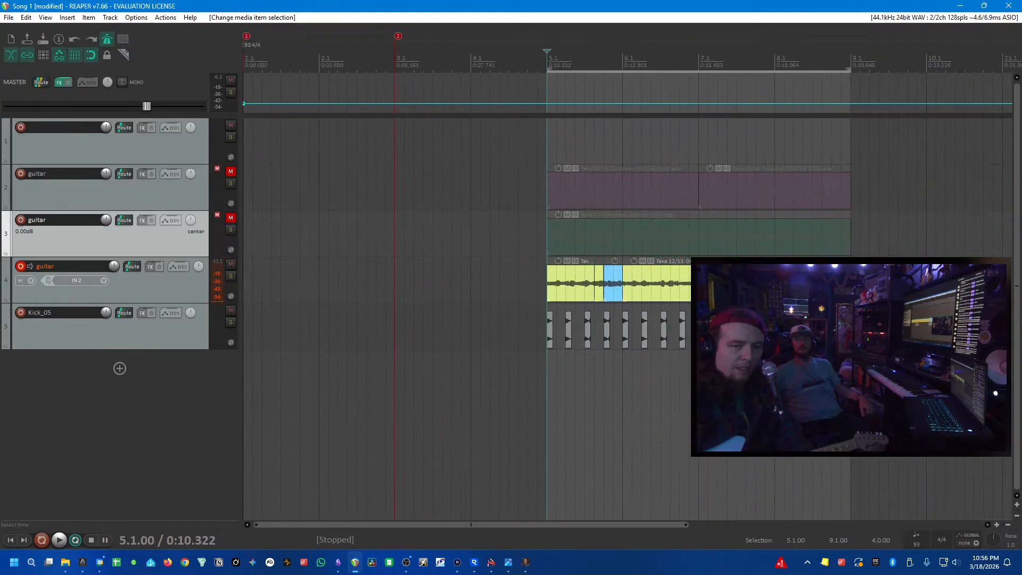
{"action": "left_click", "coordinate": [709, 263]}
{"action": "scroll", "coordinate": [618, 264], "scroll_direction": "up", "scroll_amount": 3}
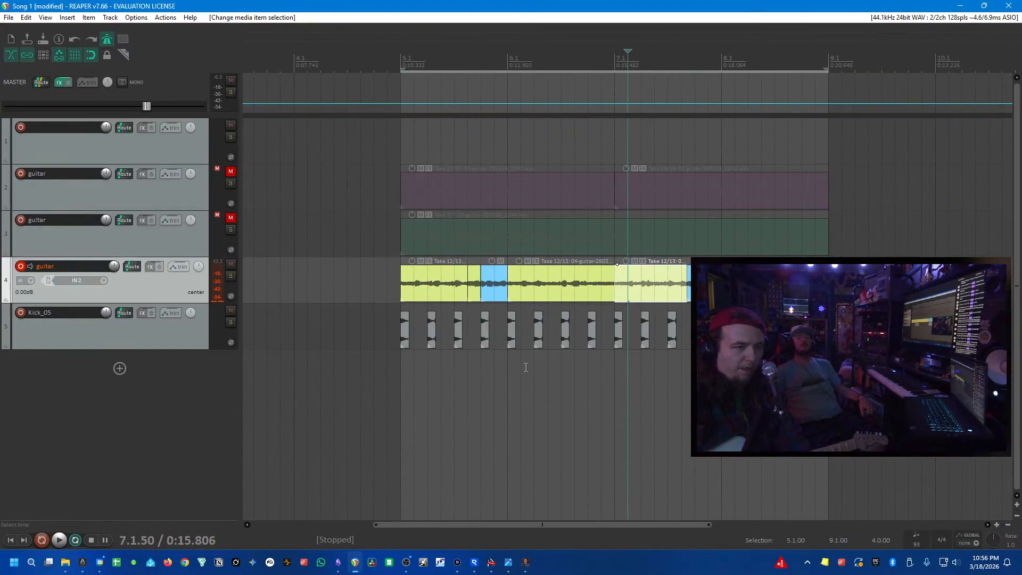
{"action": "left_click", "coordinate": [334, 404]}
{"action": "scroll", "coordinate": [331, 404], "scroll_direction": "down", "scroll_amount": 2}
{"action": "scroll", "coordinate": [346, 389], "scroll_direction": "left", "scroll_amount": 3}
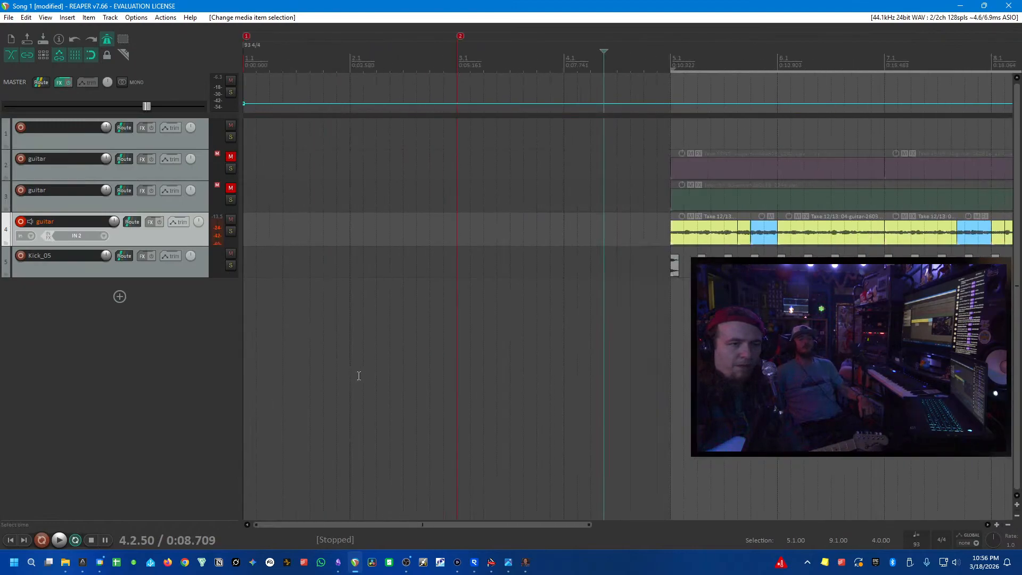
{"action": "scroll", "coordinate": [532, 229], "scroll_direction": "down", "scroll_amount": 2}
{"action": "left_click", "coordinate": [538, 231]}
{"action": "left_click", "coordinate": [385, 346]}
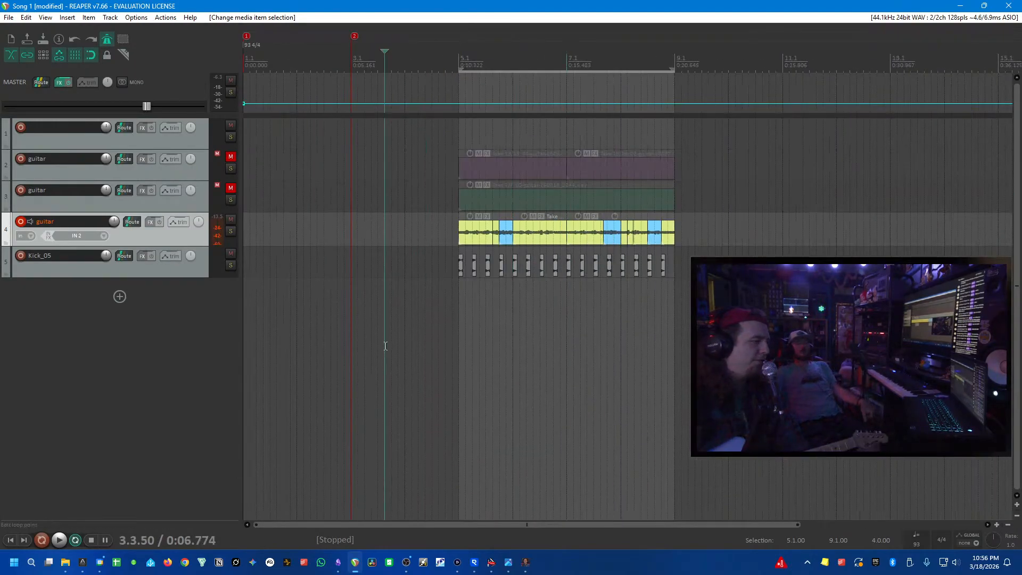
- Play back the guitar comp on track 4 through bar 5 into bar 6 to check the edits
{"action": "key", "text": "ctrl+s"}
{"action": "left_click", "coordinate": [457, 364]}
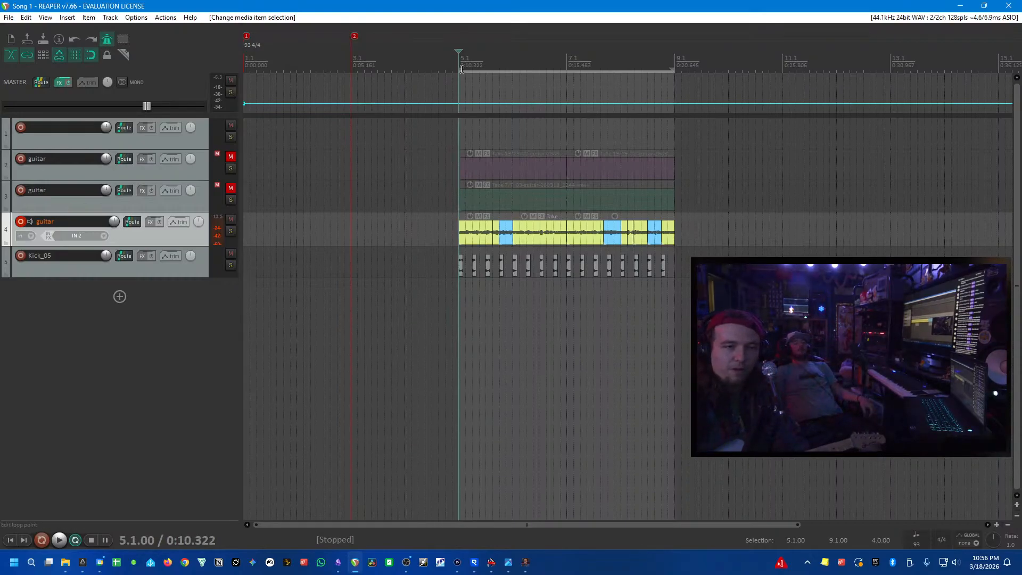
{"action": "left_click", "coordinate": [246, 64]}
{"action": "left_click", "coordinate": [425, 264]}
{"action": "key", "text": "space"}
{"action": "left_click", "coordinate": [452, 338]}
{"action": "scroll", "coordinate": [474, 383], "scroll_direction": "up", "scroll_amount": 3}
{"action": "scroll", "coordinate": [474, 383], "scroll_direction": "down", "scroll_amount": 3}
{"action": "scroll", "coordinate": [633, 296], "scroll_direction": "up", "scroll_amount": 2}
{"action": "scroll", "coordinate": [749, 233], "scroll_direction": "up", "scroll_amount": 2}
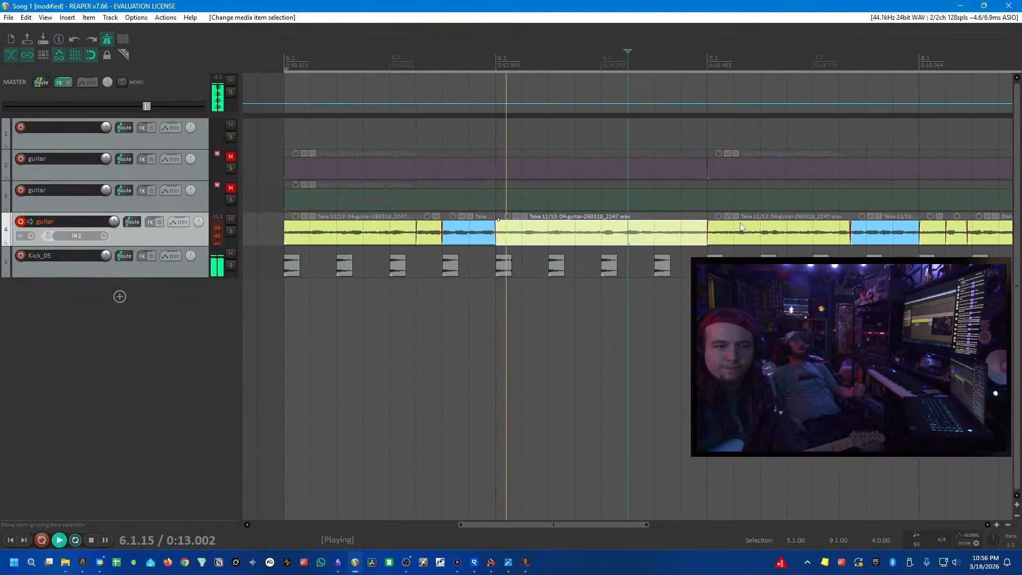
{"action": "key", "text": "space"}
- Split the track 4 guitar item at 6.3 and 6.4 and switch the piece between the splits to take 10/13
{"action": "left_click", "coordinate": [611, 232]}
{"action": "key", "text": "s"}
{"action": "left_click", "coordinate": [648, 243]}
{"action": "key", "text": "s"}
{"action": "left_click", "coordinate": [637, 237]}
{"action": "key", "text": "shift+t"}
{"action": "key", "text": "shift+t"}
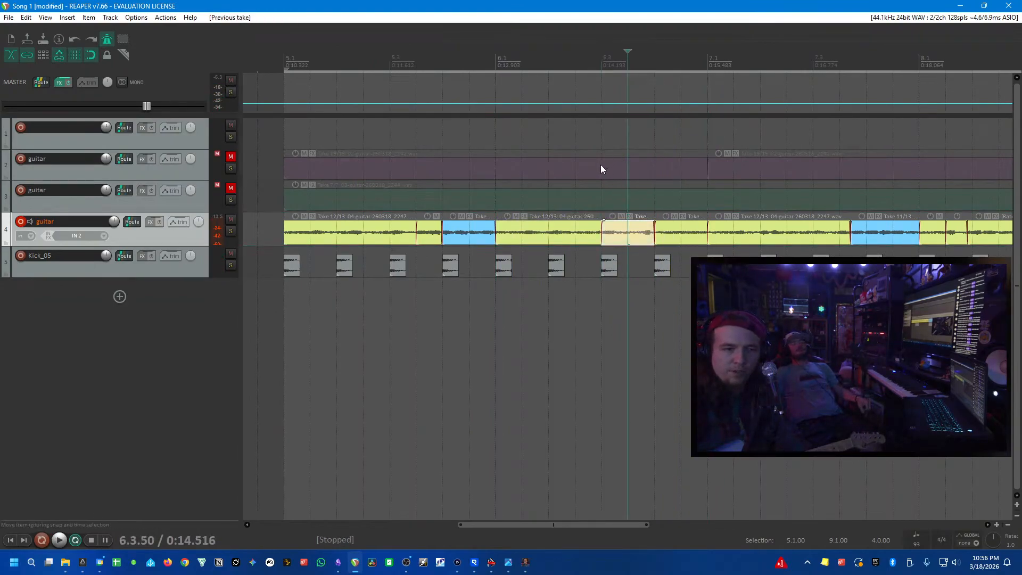
- Audition the swapped piece from 6.3 and the guitar comp from 6.1
{"action": "left_click", "coordinate": [598, 174]}
{"action": "key", "text": "space"}
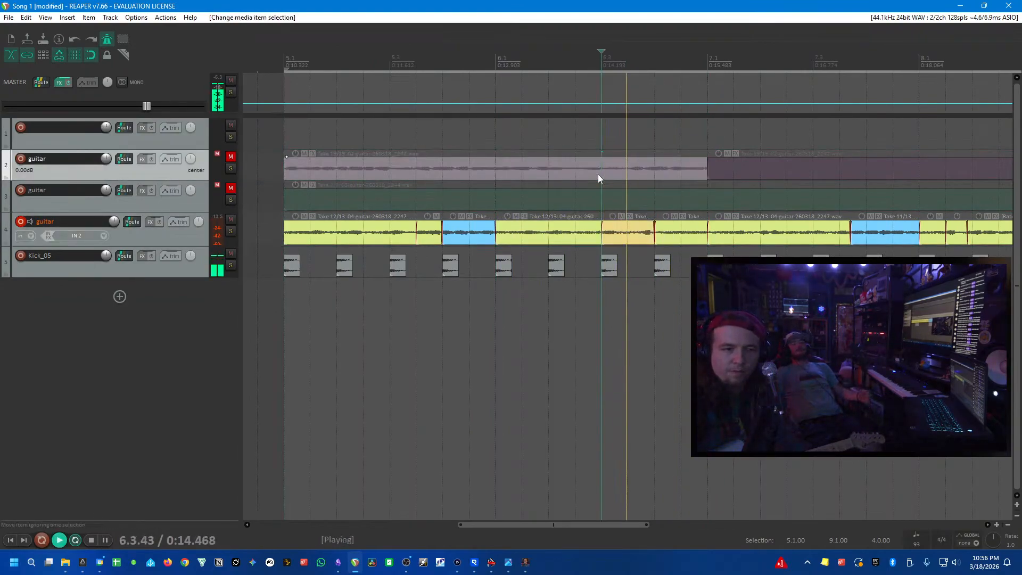
{"action": "left_click", "coordinate": [540, 184]}
{"action": "left_click", "coordinate": [491, 198]}
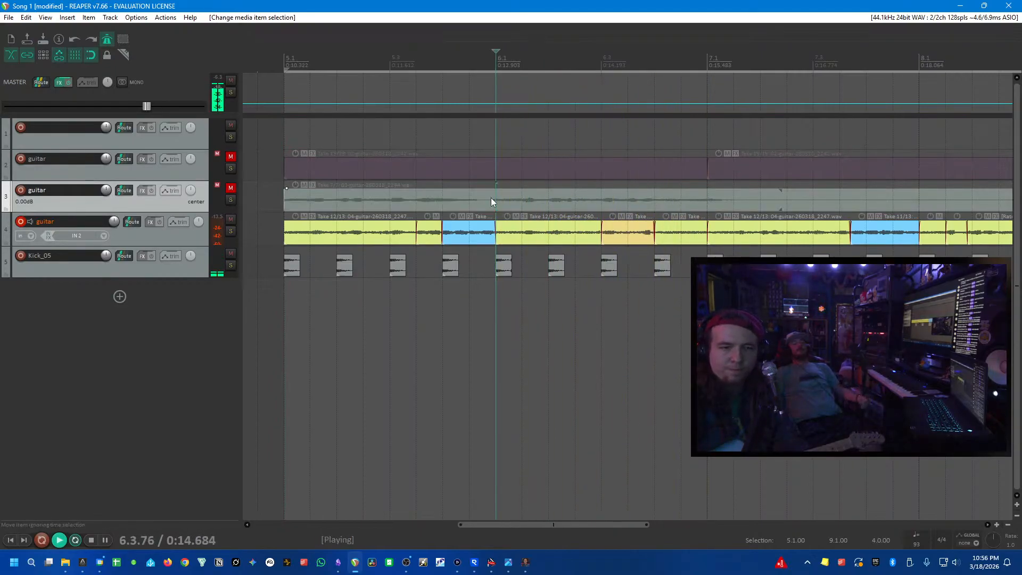
{"action": "key", "text": "space"}
{"action": "key", "text": "space"}
{"action": "key", "text": "space"}
- Split the guitar item at 6.2, switch the piece from 6.2 to 6.3 to take 11/13, and audition from 6.1
{"action": "left_click", "coordinate": [548, 242]}
{"action": "key", "text": "s"}
{"action": "key", "text": "shift+t"}
{"action": "key", "text": "space"}
{"action": "left_click", "coordinate": [497, 181]}
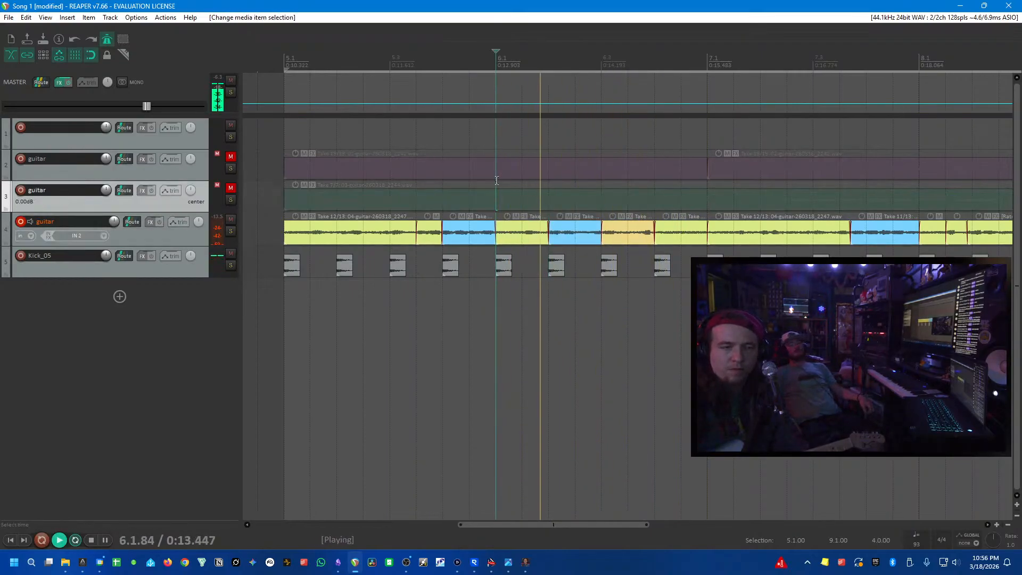
{"action": "key", "text": "space"}
{"action": "key", "text": "space"}
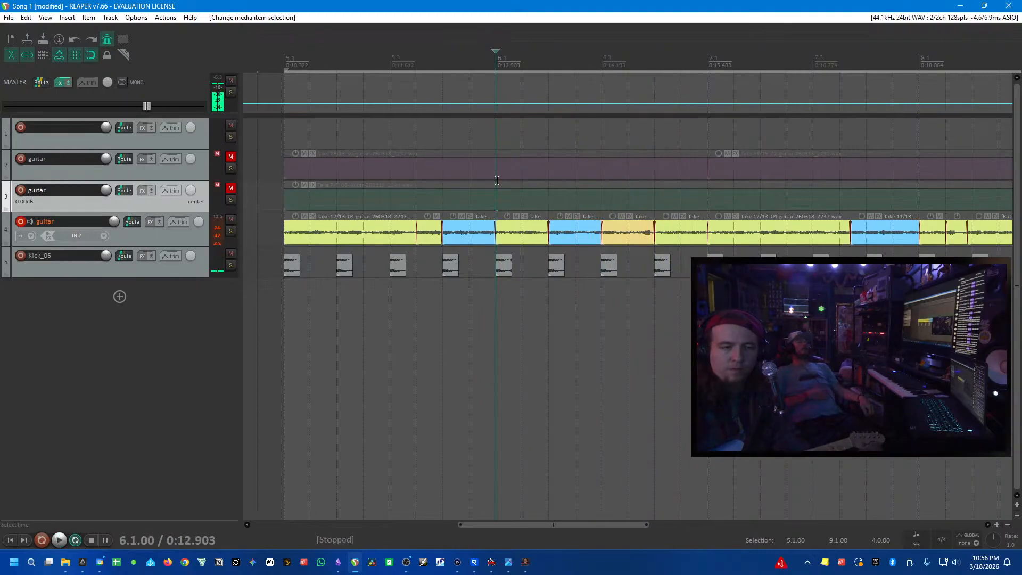
- Switch the guitar piece from 6.2 to 6.3 to take 10/13 and audition the transition
{"action": "left_click", "coordinate": [588, 234]}
{"action": "key", "text": "shift+t"}
{"action": "key", "text": "space"}
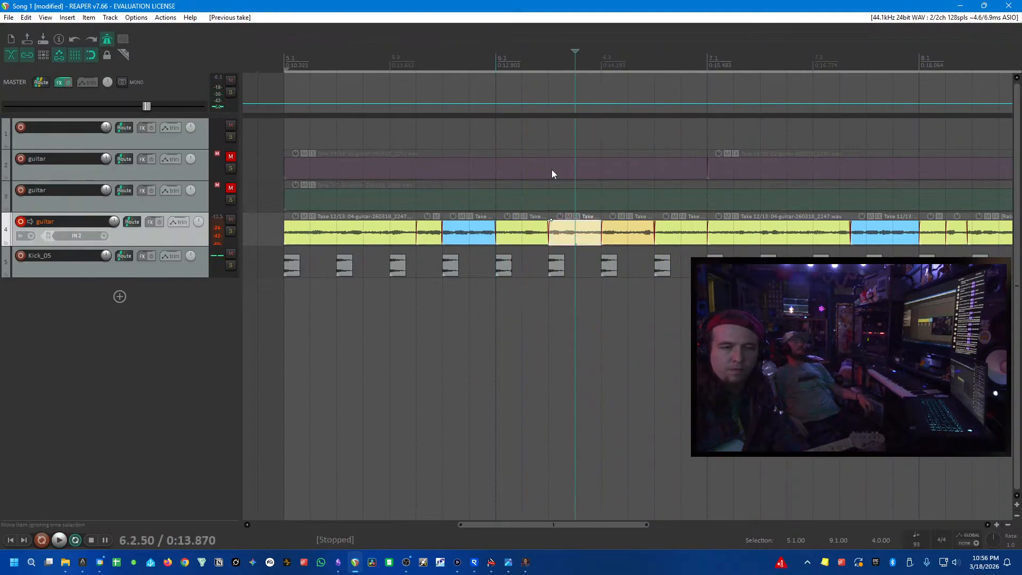
{"action": "left_click", "coordinate": [552, 169]}
{"action": "key", "text": "space"}
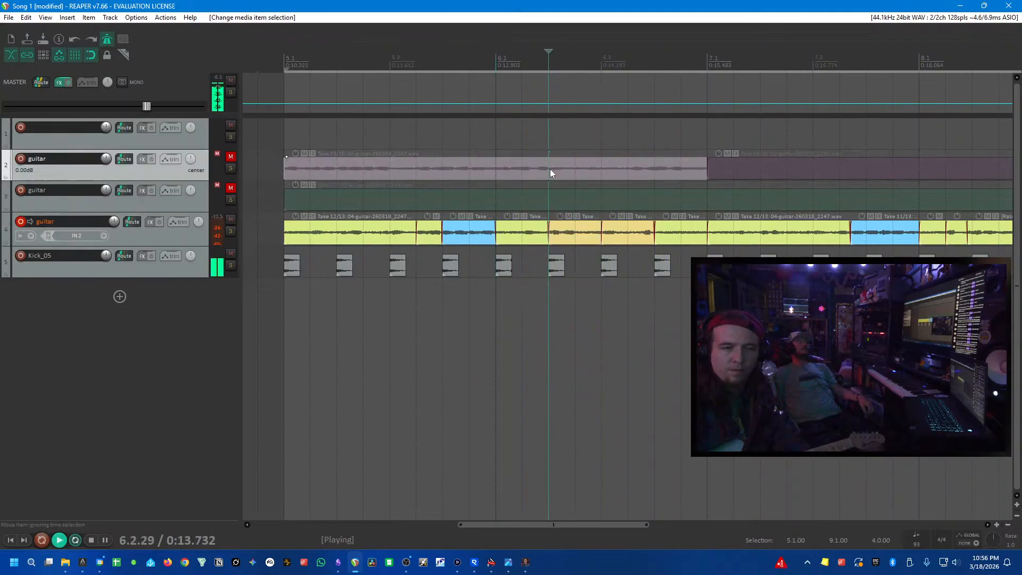
{"action": "left_click", "coordinate": [495, 137]}
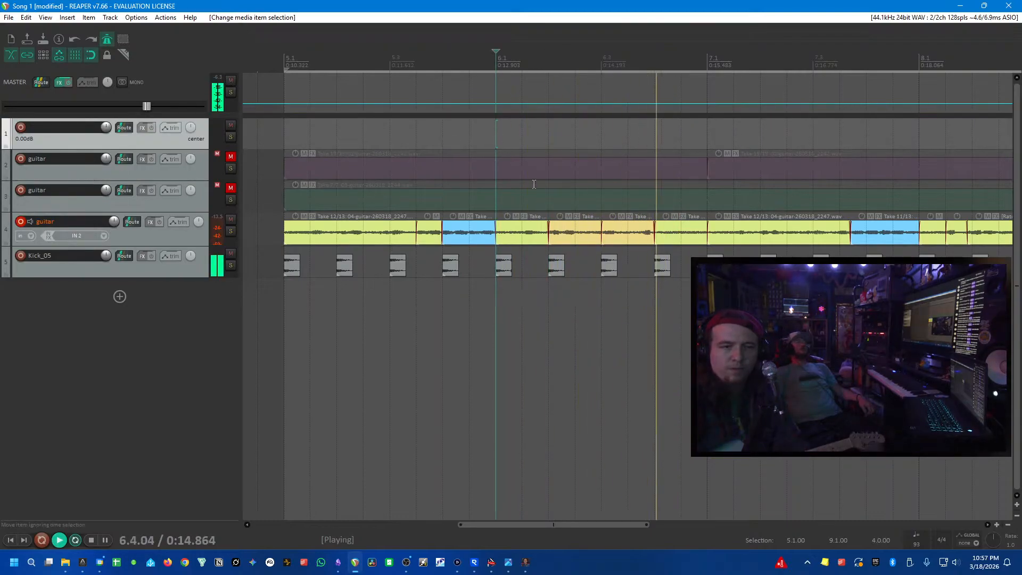
{"action": "key", "text": "space"}
- Play back the whole guitar comp from 5.1
{"action": "scroll", "coordinate": [369, 145], "scroll_direction": "down", "scroll_amount": 2}
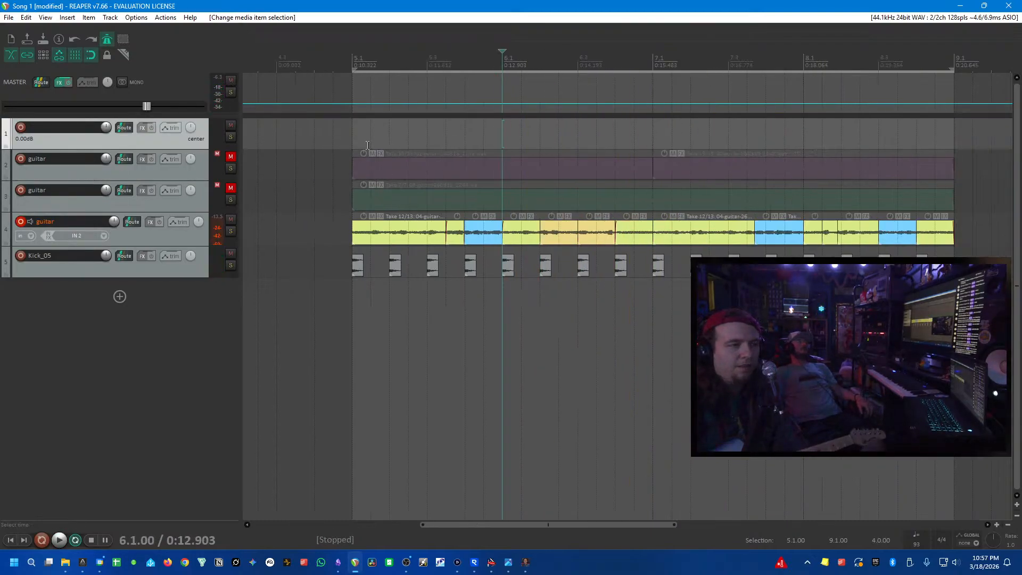
{"action": "left_click", "coordinate": [349, 133]}
{"action": "key", "text": "space"}
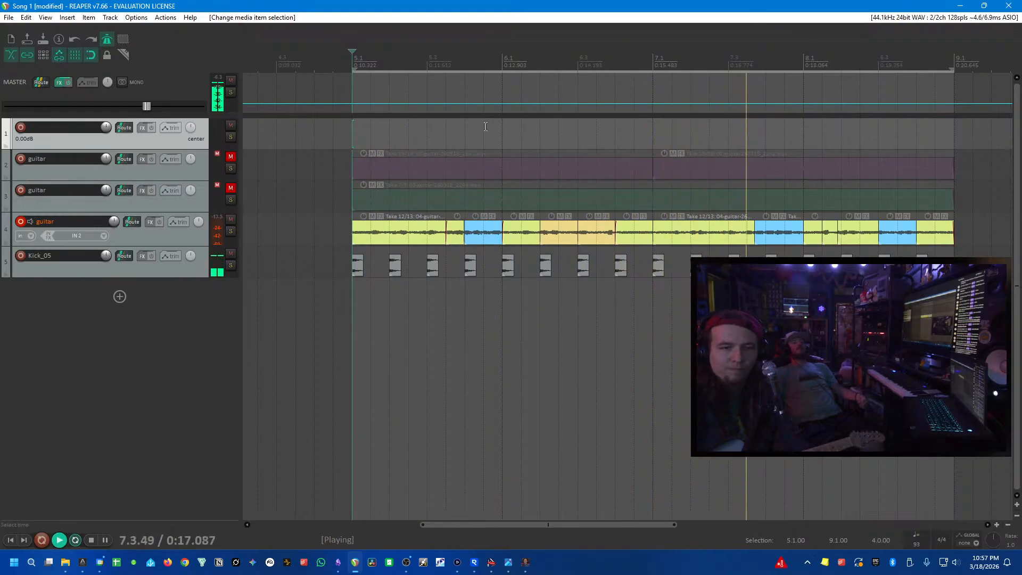
- Separate the guitar piece from 7.1 to 7.2, switch it to take 11/13, and stop playback
{"action": "left_click", "coordinate": [671, 231]}
{"action": "key", "text": "shift+t"}
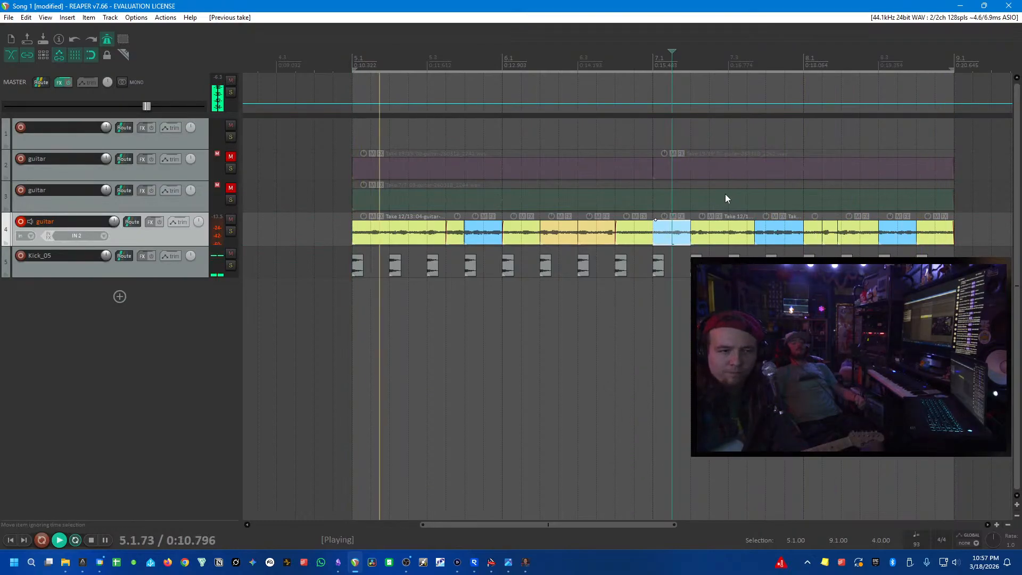
{"action": "key", "text": "space"}
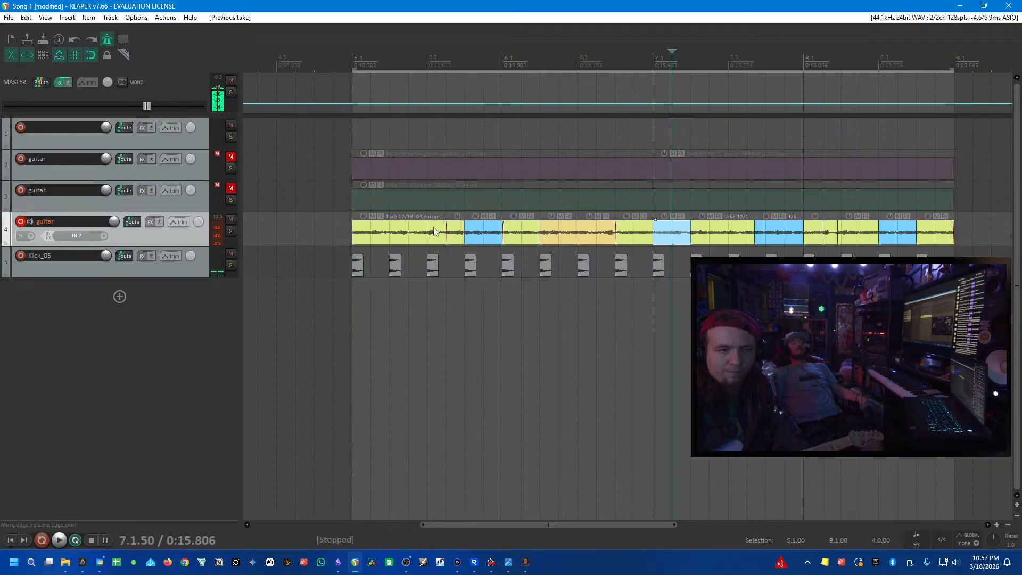
- Extend the left edge of the guitar piece before 5.4 back to 5.3, overlapping the preceding item, and audition from 5.1
{"action": "left_click", "coordinate": [427, 185]}
{"action": "scroll", "coordinate": [429, 191], "scroll_direction": "up", "scroll_amount": 3}
{"action": "key", "text": "space"}
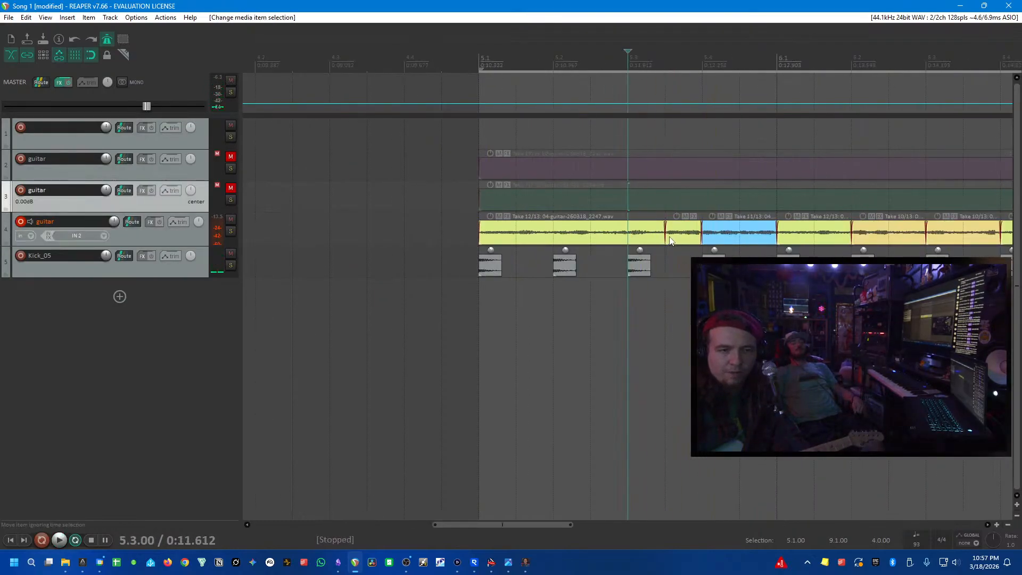
{"action": "left_click_drag", "start_coordinate": [670, 241], "coordinate": [633, 237]}
{"action": "left_click", "coordinate": [587, 166]}
{"action": "key", "text": "space"}
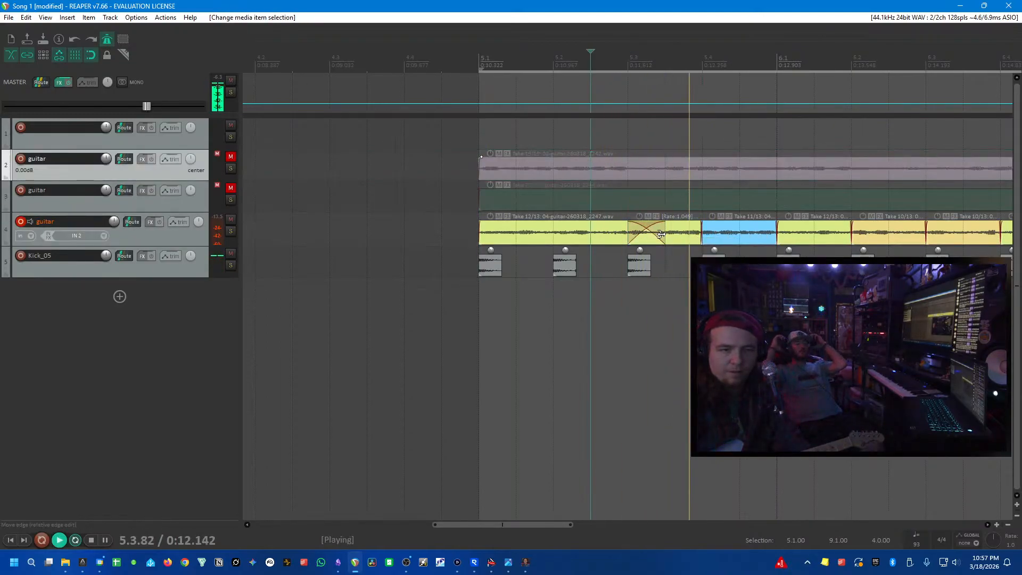
{"action": "key", "text": "space"}
{"action": "left_click", "coordinate": [473, 144]}
{"action": "key", "text": "space"}
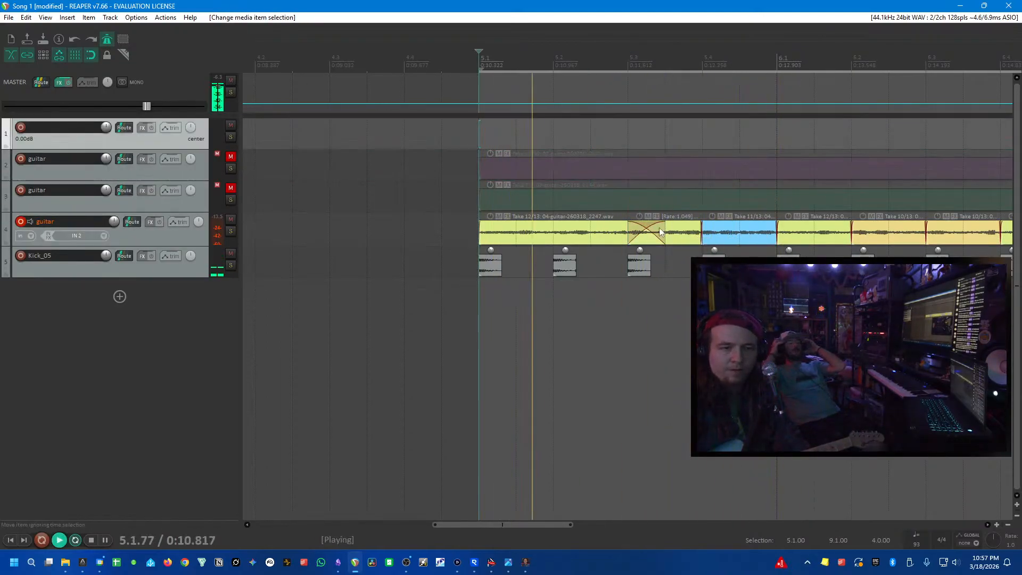
{"action": "key", "text": "space"}
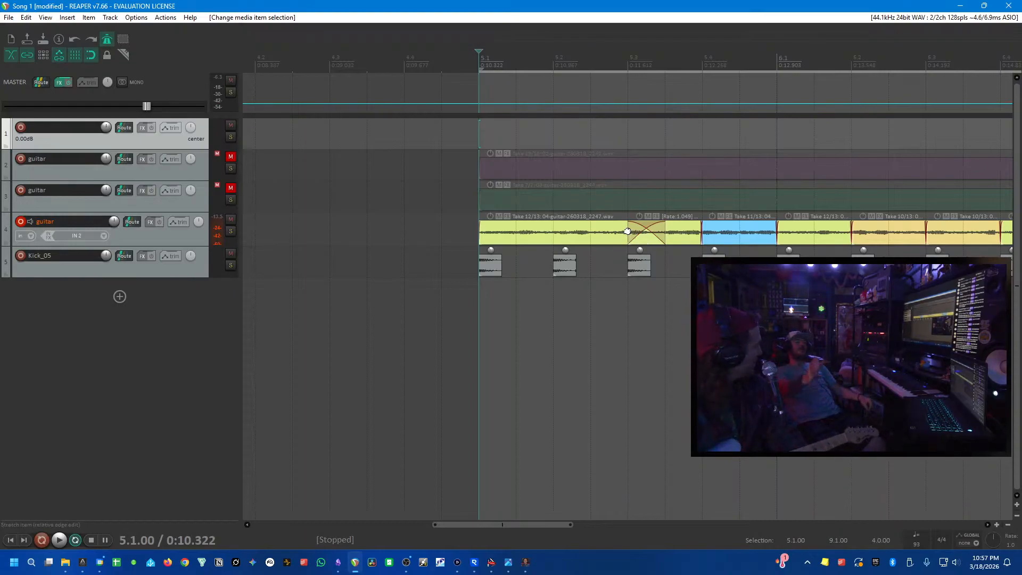
- Stretch the overlapping guitar piece's left edge to about 5.3.26, giving a play rate of 1.163, and audition from 5.1
{"action": "left_click_drag", "start_coordinate": [627, 231], "coordinate": [643, 233]}
{"action": "left_click", "coordinate": [645, 246]}
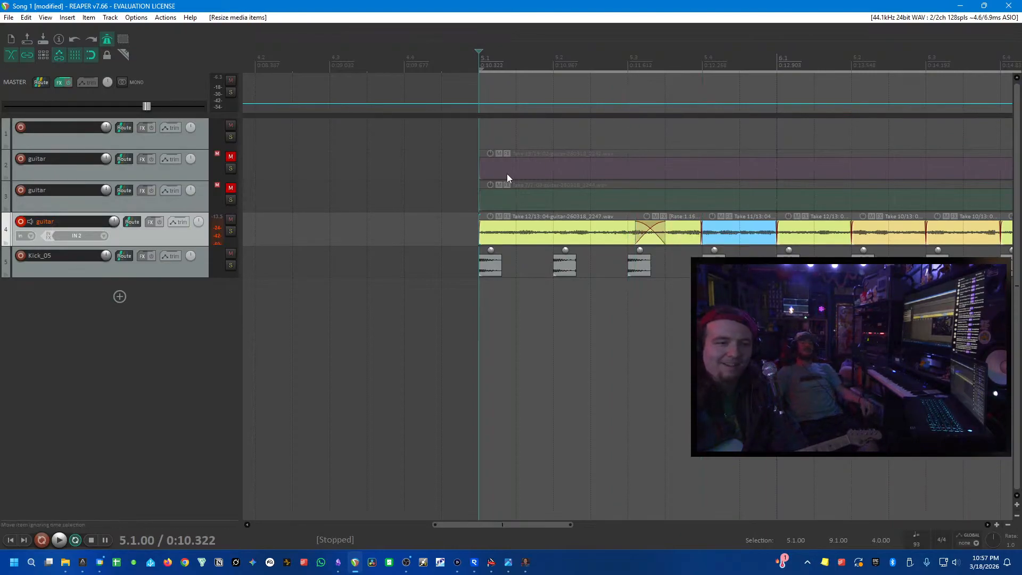
{"action": "left_click", "coordinate": [468, 144]}
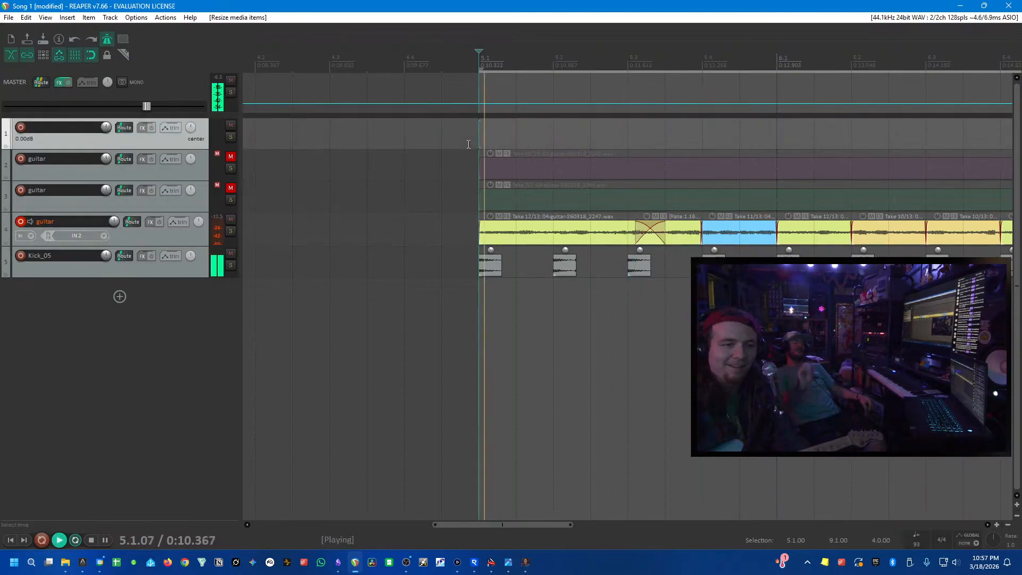
{"action": "left_click_drag", "start_coordinate": [636, 232], "coordinate": [646, 234]}
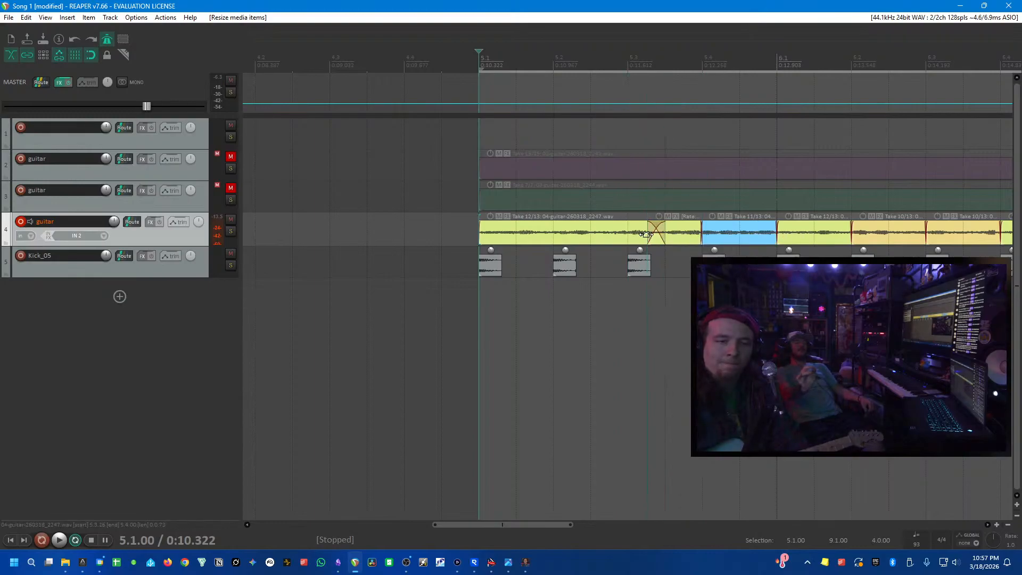
{"action": "left_click", "coordinate": [484, 144]}
{"action": "key", "text": "space"}
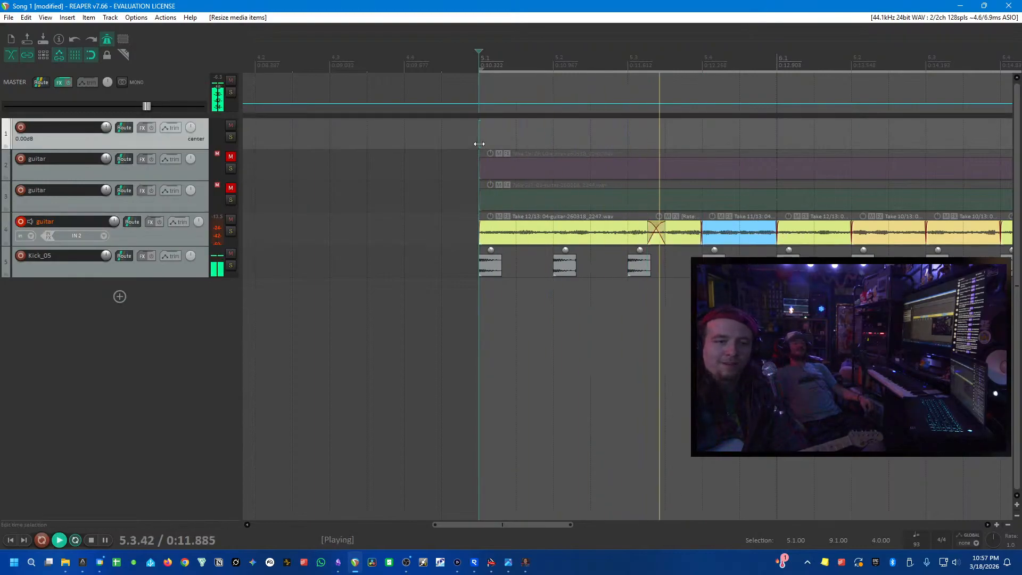
- Play back the guitar comp with a one-beat lead-in from 4.4
{"action": "left_click", "coordinate": [415, 143]}
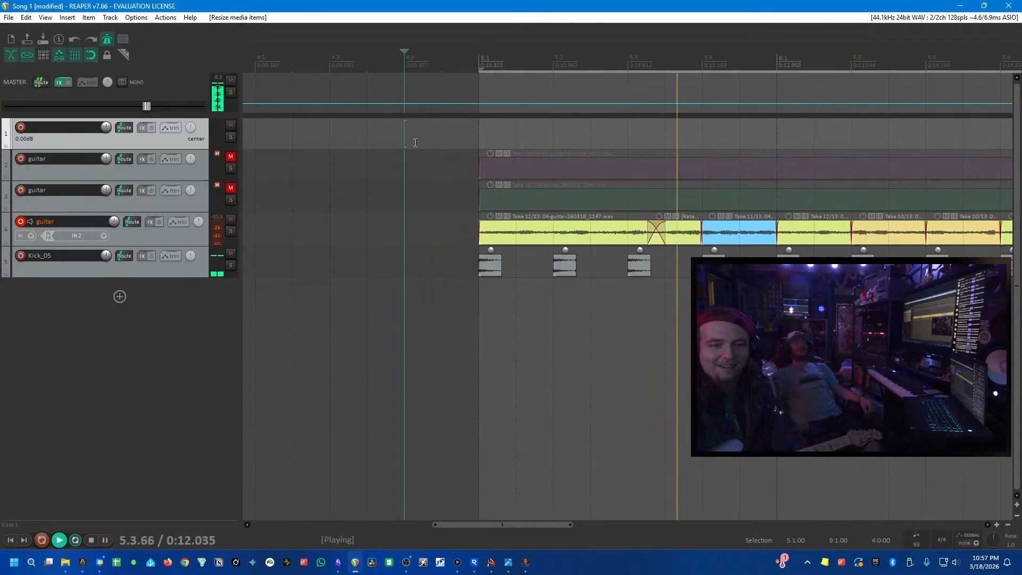
{"action": "scroll", "coordinate": [608, 169], "scroll_direction": "down", "scroll_amount": 1}
{"action": "scroll", "coordinate": [608, 169], "scroll_direction": "up", "scroll_amount": 1}
{"action": "key", "text": "space"}
{"action": "key", "text": "space"}
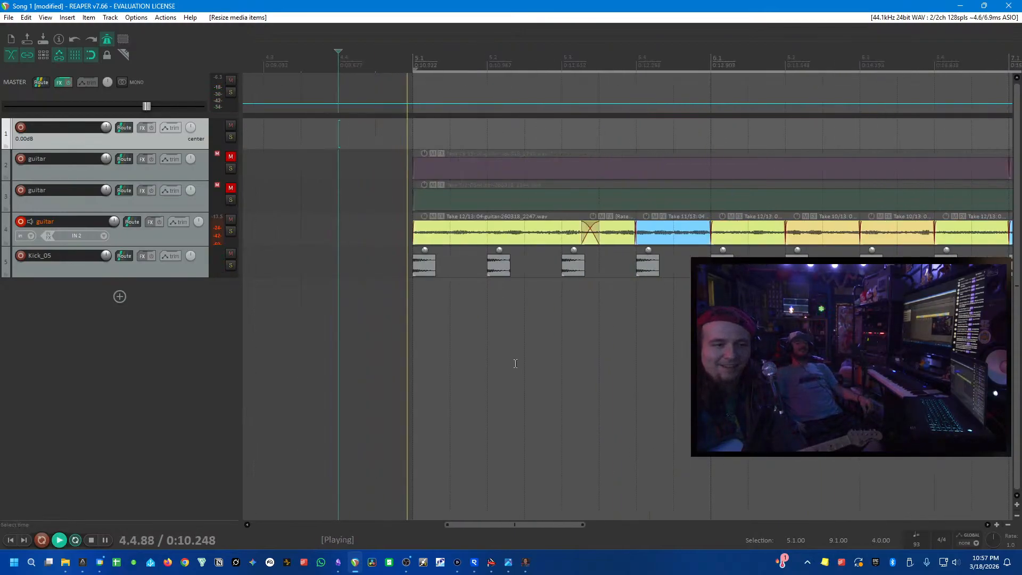
{"action": "key", "text": "space"}
{"action": "left_click", "coordinate": [674, 236]}
{"action": "left_click", "coordinate": [640, 240], "text": "alt"}
{"action": "key", "text": "Escape"}
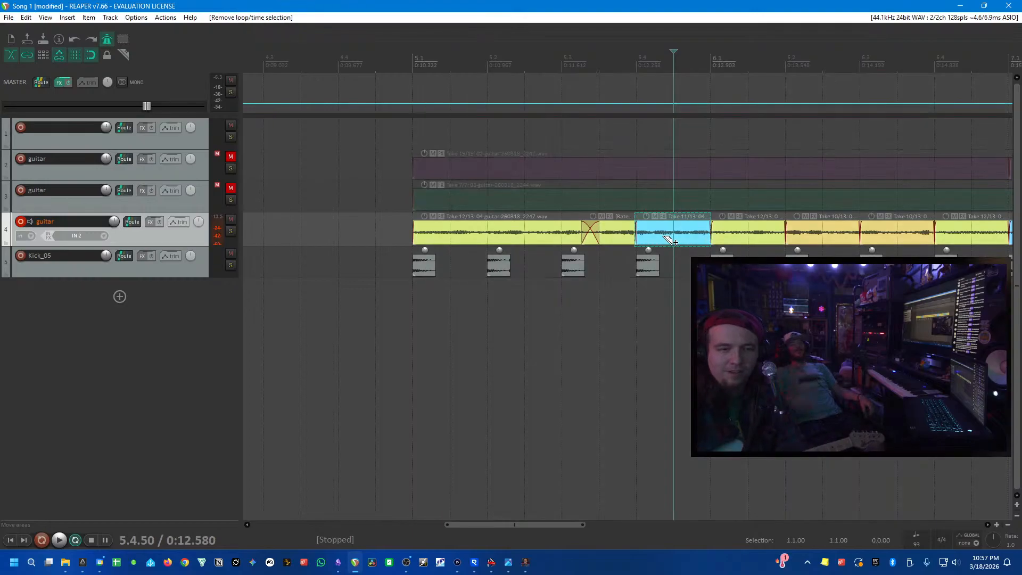
- Switch the guitar piece from 5.4 to 6.1 to take 10/13 and audition it
{"action": "left_click", "coordinate": [668, 239]}
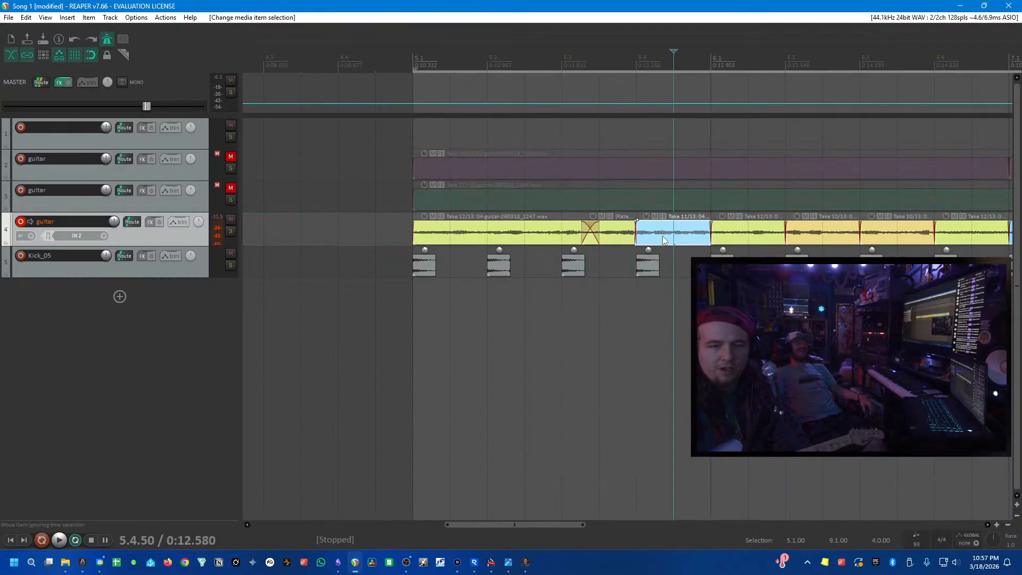
{"action": "key", "text": "shift+t"}
{"action": "left_click", "coordinate": [607, 153]}
{"action": "key", "text": "space"}
{"action": "key", "text": "space"}
- Nudge the left edge of the take 10/13 piece at 5.4 slightly earlier and audition the transition from 5.3
{"action": "left_click", "coordinate": [676, 232]}
{"action": "scroll", "coordinate": [675, 231], "scroll_direction": "up", "scroll_amount": 4}
{"action": "left_click_drag", "start_coordinate": [627, 237], "coordinate": [623, 240]}
{"action": "left_click", "coordinate": [420, 160]}
{"action": "key", "text": "space"}
{"action": "left_click", "coordinate": [300, 151]}
{"action": "key", "text": "space"}
{"action": "key", "text": "space"}
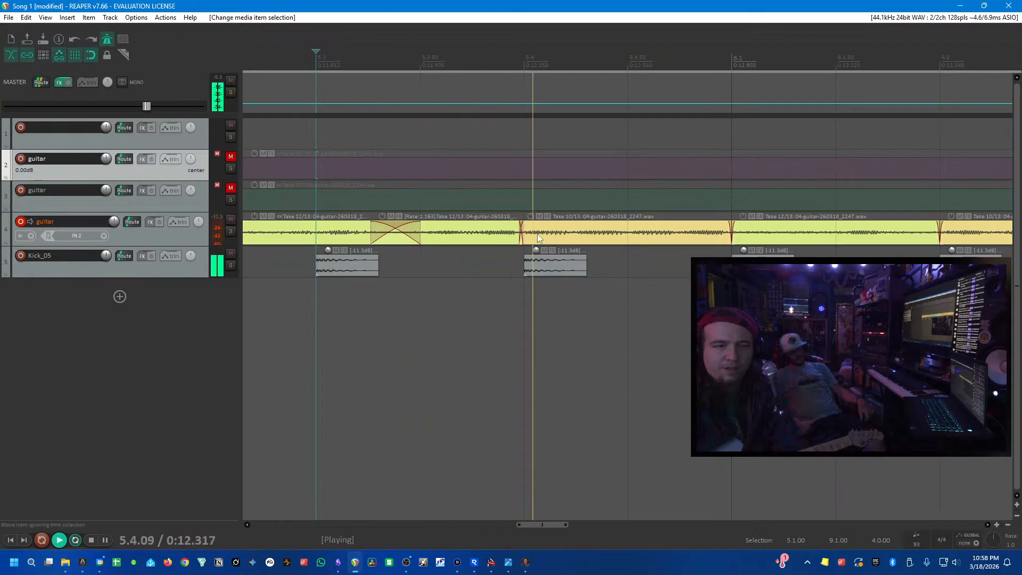
- Move the crossfade before 5.4 earlier, widen its overlap into the take 12/13 piece, and audition from 5.3.50
{"action": "left_click_drag", "start_coordinate": [521, 234], "coordinate": [512, 235]}
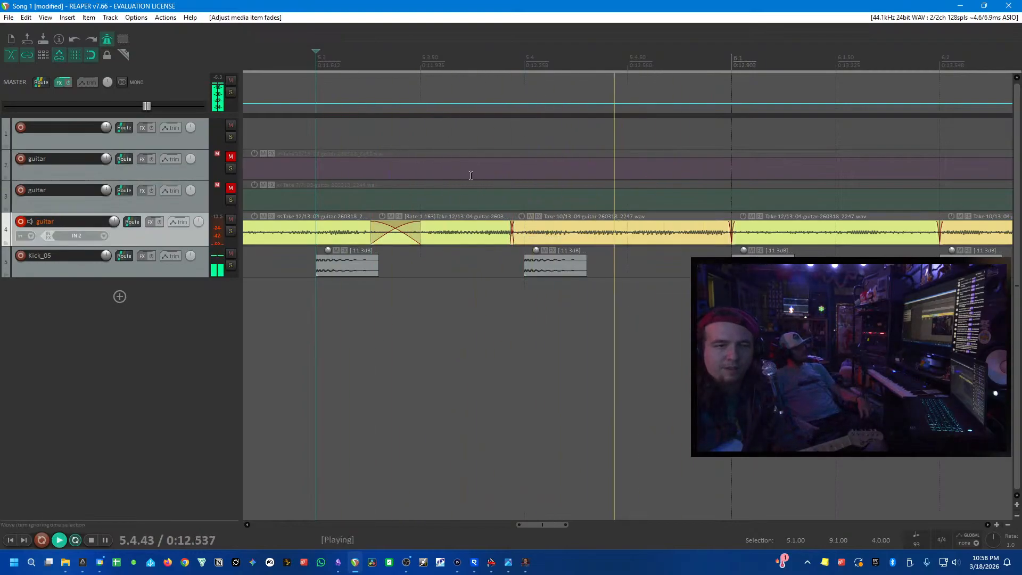
{"action": "key", "text": "space"}
{"action": "key", "text": "space"}
{"action": "key", "text": "space"}
{"action": "left_click_drag", "start_coordinate": [513, 235], "coordinate": [504, 235]}
{"action": "left_click", "coordinate": [445, 168]}
{"action": "key", "text": "space"}
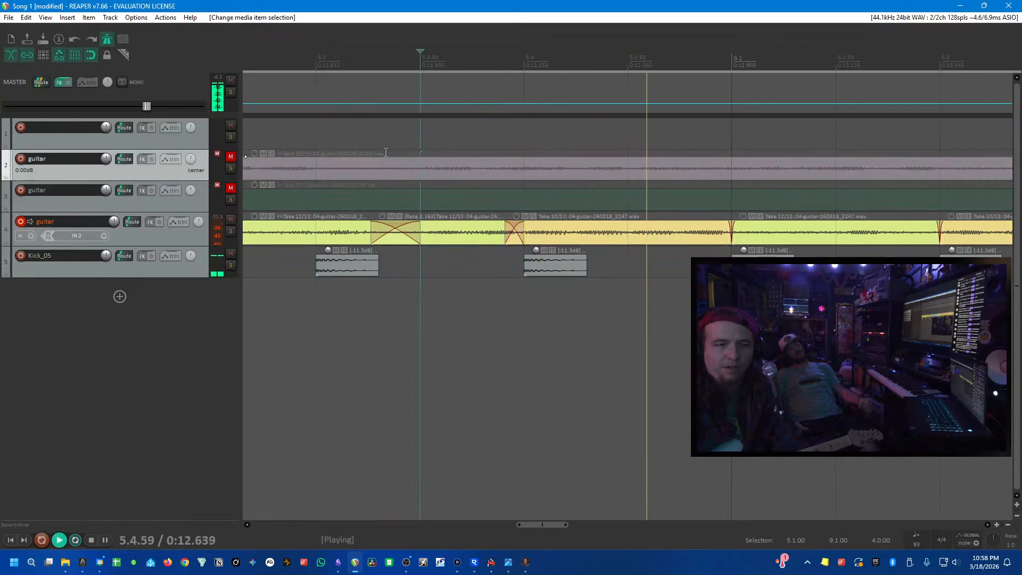
- Play back the guitar comp from 5.1 and then the section around 7.2
{"action": "scroll", "coordinate": [475, 186], "scroll_direction": "down", "scroll_amount": 5}
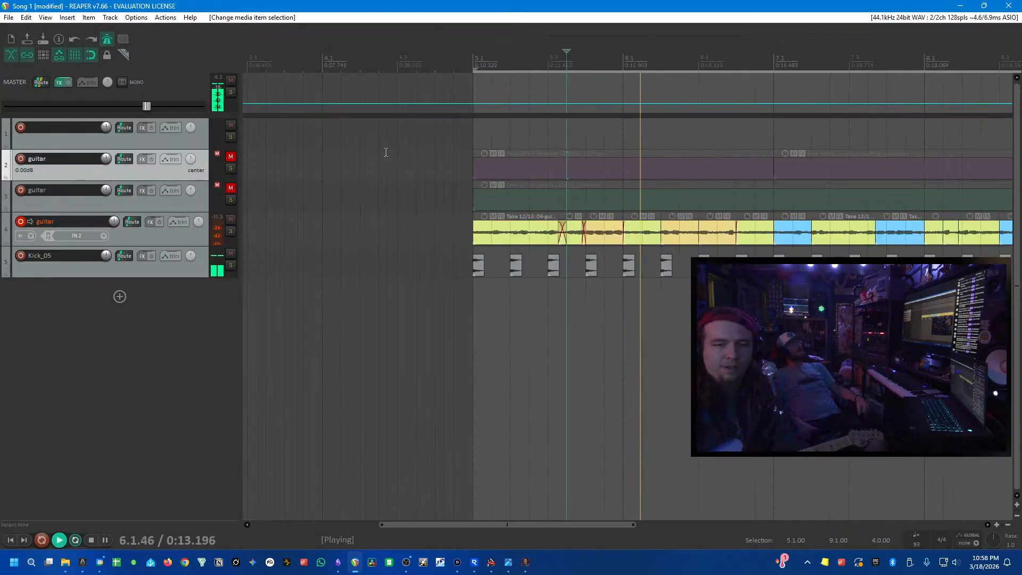
{"action": "left_click", "coordinate": [475, 187]}
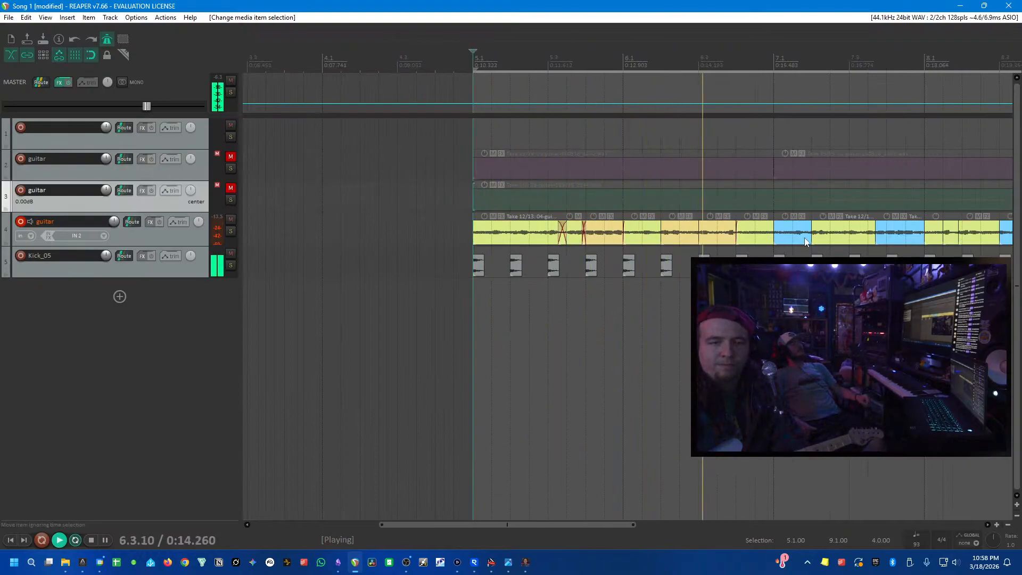
{"action": "scroll", "coordinate": [806, 242], "scroll_direction": "up", "scroll_amount": 3}
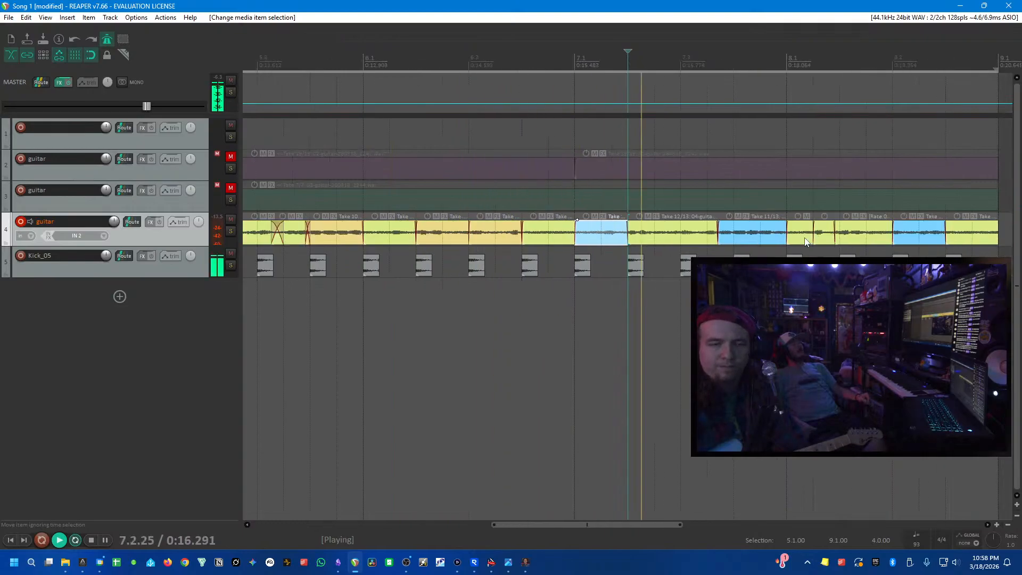
{"action": "scroll", "coordinate": [805, 242], "scroll_direction": "up", "scroll_amount": 3}
{"action": "key", "text": "space"}
{"action": "left_click", "coordinate": [633, 240]}
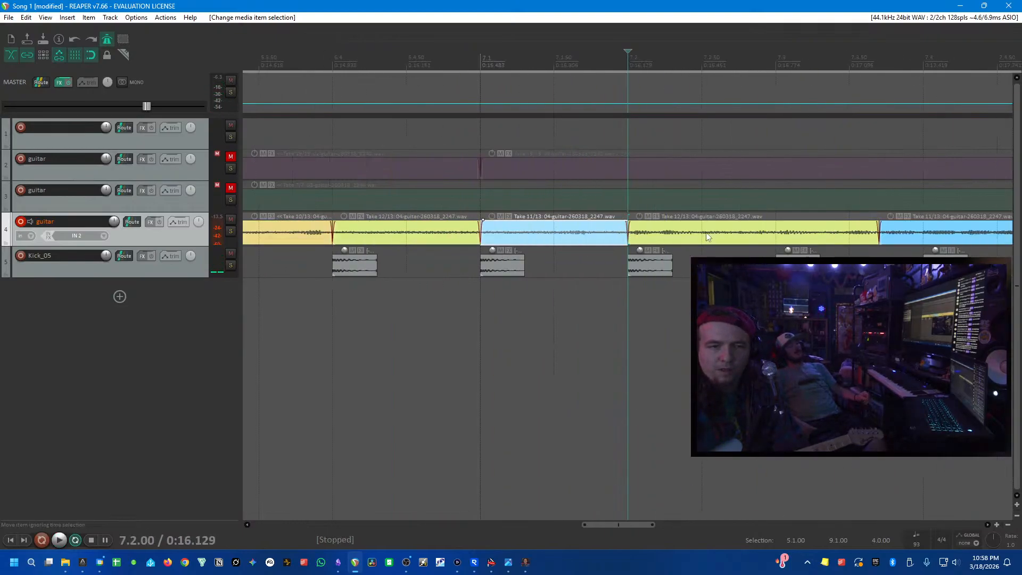
{"action": "left_click", "coordinate": [705, 237]}
{"action": "key", "text": "s"}
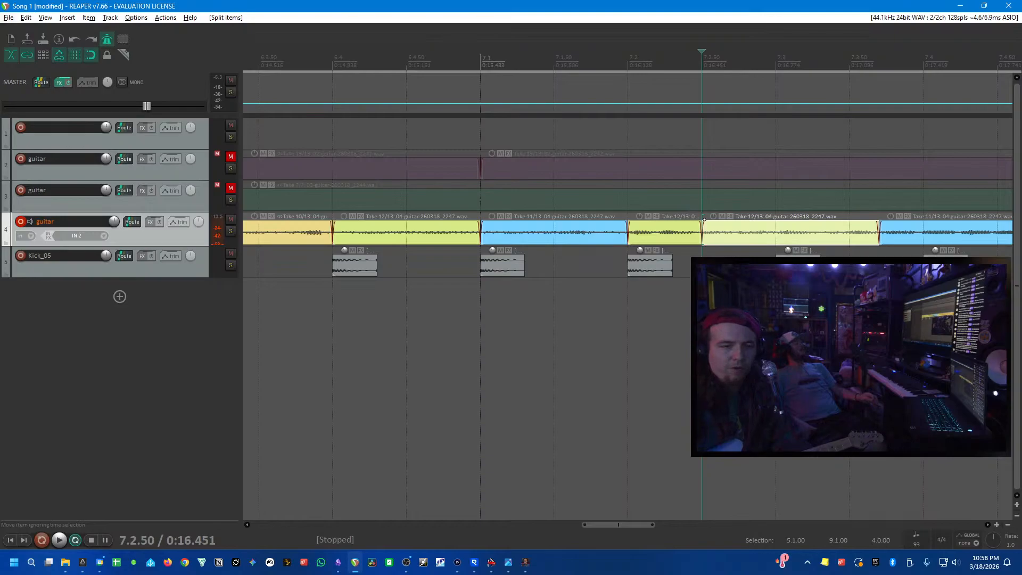
{"action": "key", "text": "ctrl+z"}
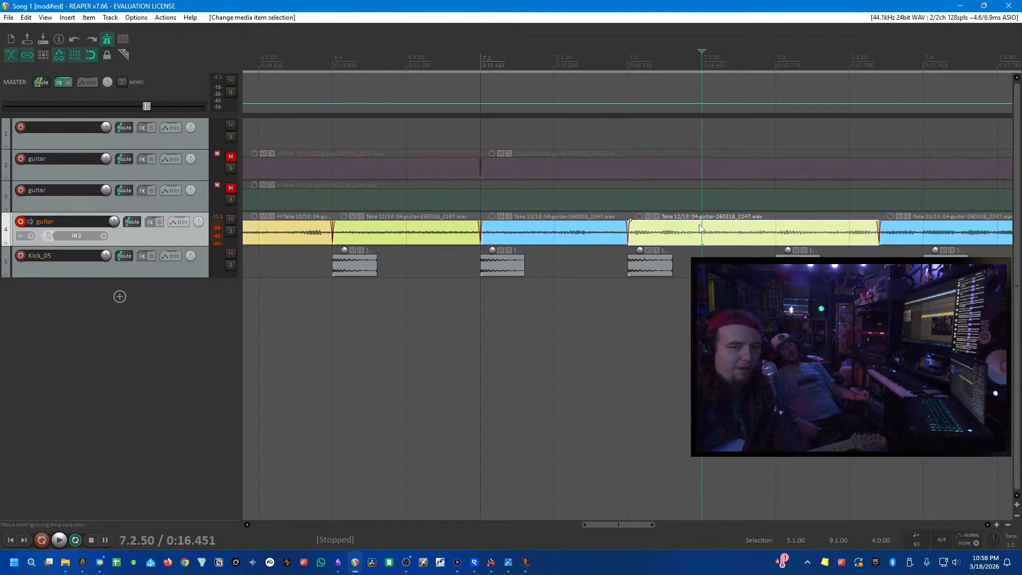
- Extend the left edge of the take 12/13 piece at 7.2 slightly earlier and audition the transition from 7.1.50
{"action": "left_click", "coordinate": [638, 243]}
{"action": "left_click", "coordinate": [703, 230]}
{"action": "scroll", "coordinate": [718, 173], "scroll_direction": "up", "scroll_amount": 3}
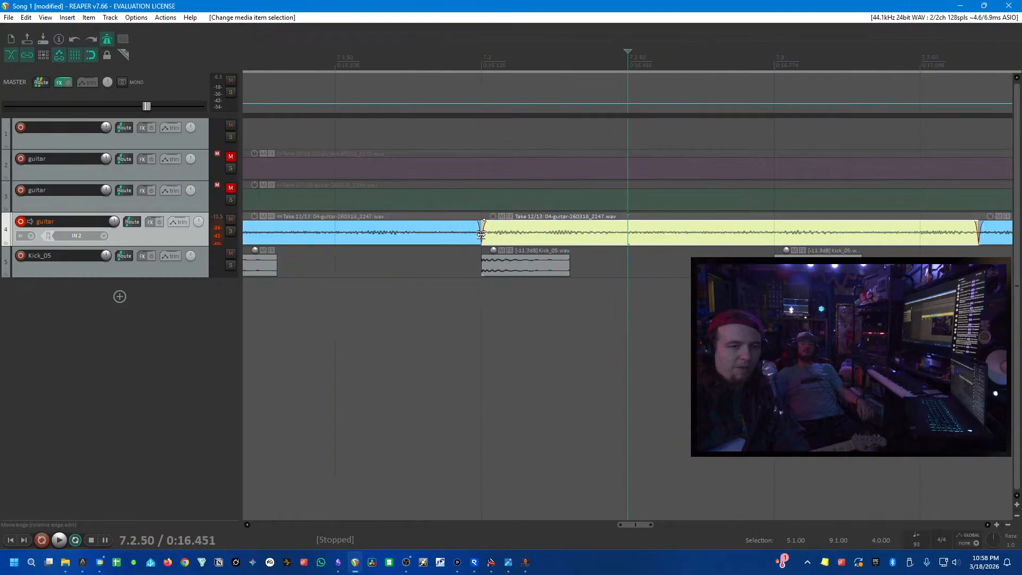
{"action": "left_click_drag", "start_coordinate": [485, 234], "coordinate": [481, 238]}
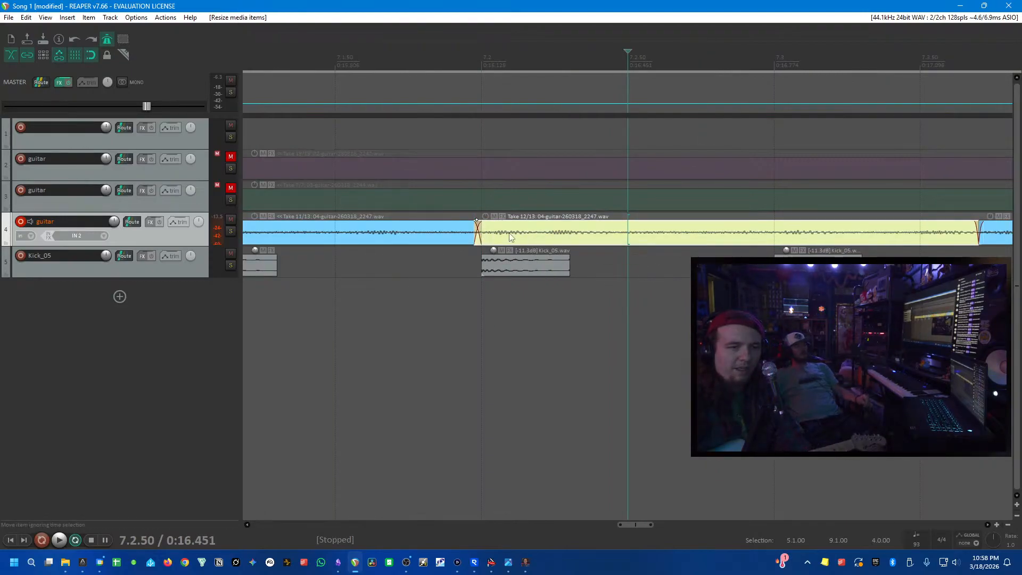
{"action": "left_click", "coordinate": [405, 140]}
{"action": "key", "text": "space"}
{"action": "left_click", "coordinate": [323, 154]}
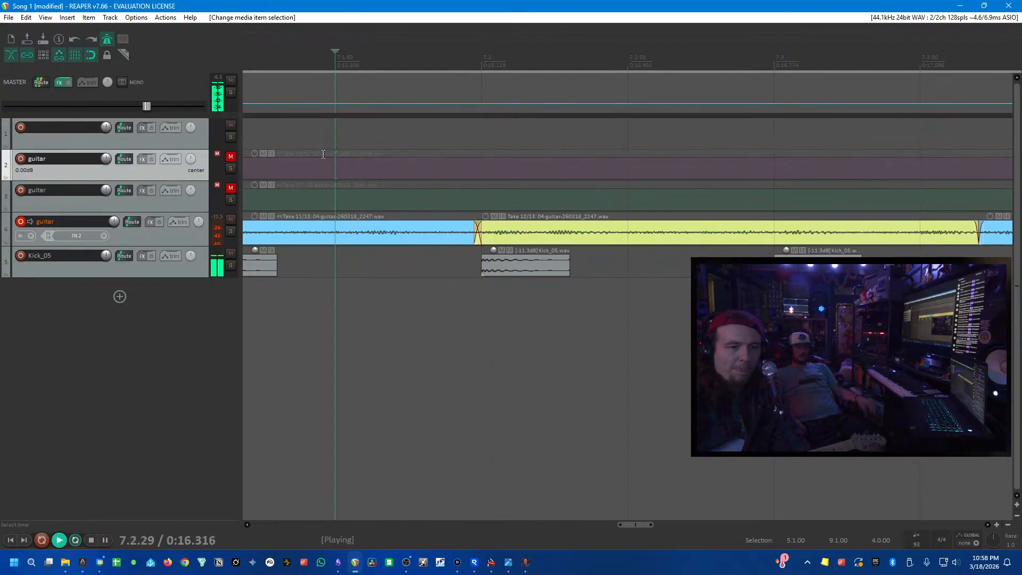
{"action": "left_click", "coordinate": [323, 154]}
{"action": "scroll", "coordinate": [323, 155], "scroll_direction": "down", "scroll_amount": 3}
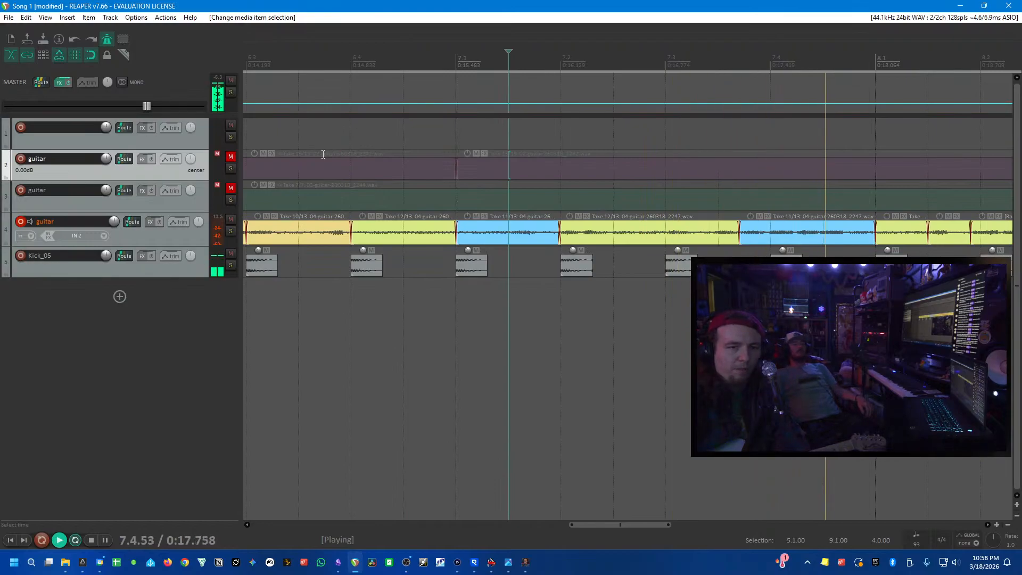
{"action": "scroll", "coordinate": [340, 159], "scroll_direction": "down", "scroll_amount": 2}
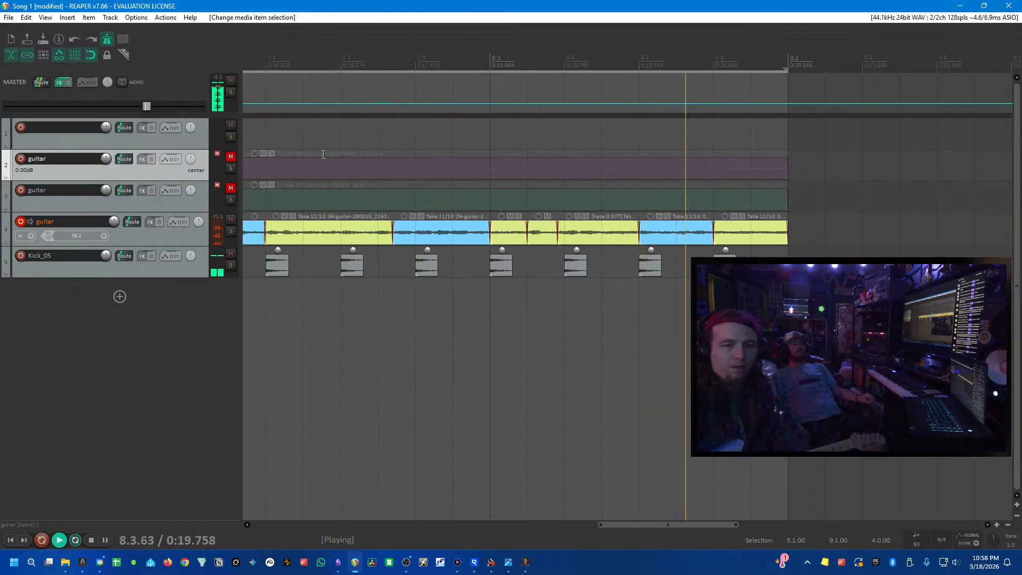
- Play back the guitar comp from 7.3 into bar 8
{"action": "left_click", "coordinate": [344, 161]}
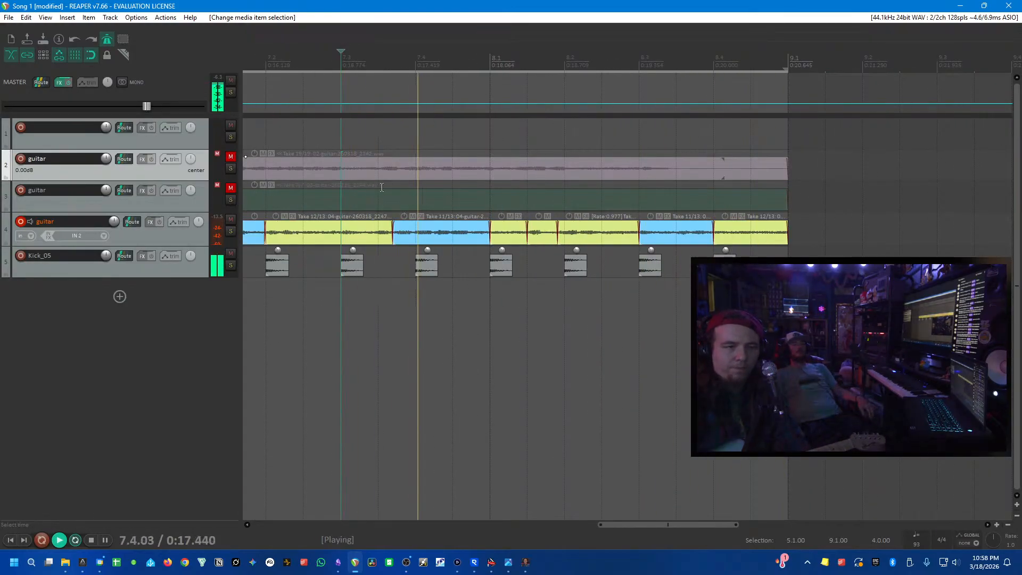
{"action": "key", "text": "space"}
{"action": "key", "text": "space"}
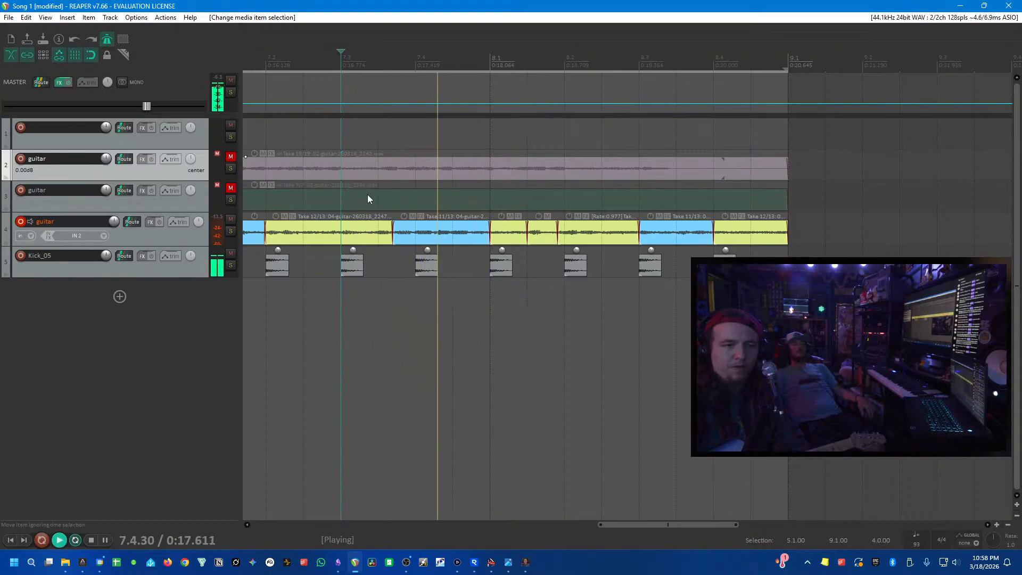
{"action": "scroll", "coordinate": [423, 209], "scroll_direction": "up", "scroll_amount": 2}
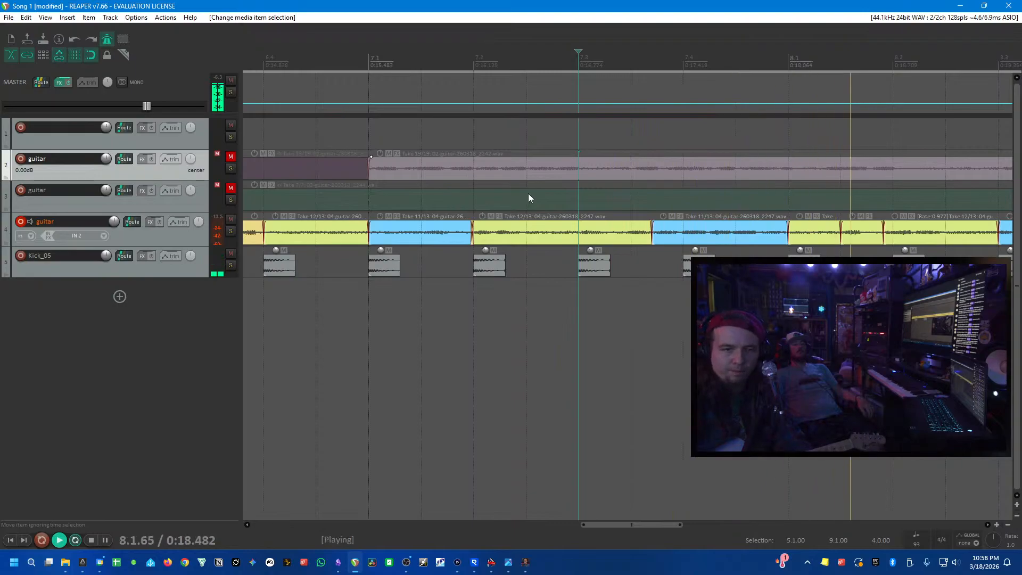
{"action": "scroll", "coordinate": [528, 193], "scroll_direction": "down", "scroll_amount": 2}
{"action": "key", "text": "space"}
- Extend the left edge of the rate 0.977 guitar piece before 8.2 to about 8.1.86, auditioning from 7.4.50, 8.1 and 8.1.50
{"action": "left_click", "coordinate": [622, 234]}
{"action": "scroll", "coordinate": [623, 235], "scroll_direction": "up", "scroll_amount": 2}
{"action": "left_click_drag", "start_coordinate": [673, 237], "coordinate": [667, 237]}
{"action": "left_click", "coordinate": [498, 316]}
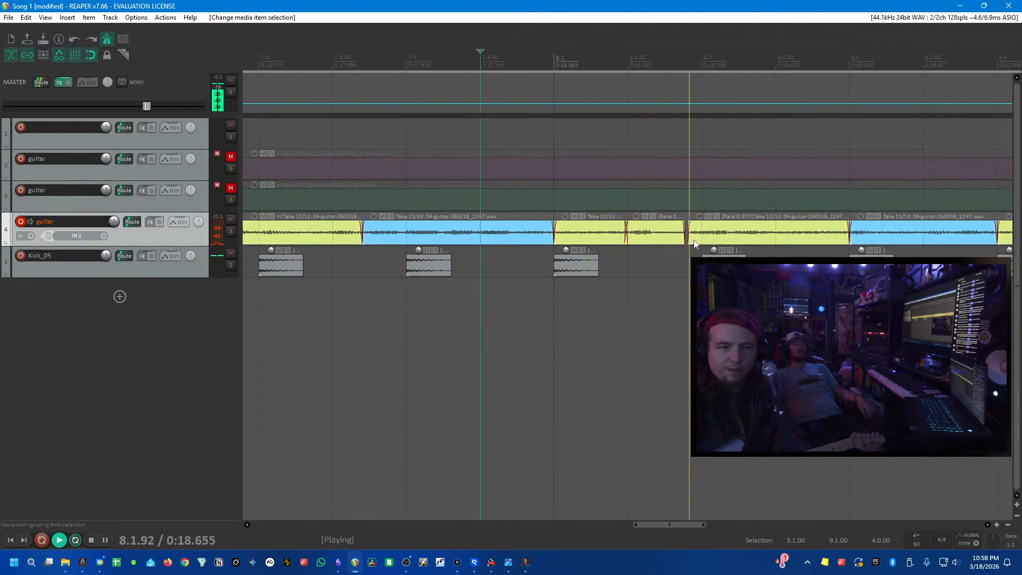
{"action": "left_click_drag", "start_coordinate": [691, 239], "coordinate": [679, 239]}
{"action": "left_click", "coordinate": [649, 297]}
{"action": "left_click", "coordinate": [547, 332]}
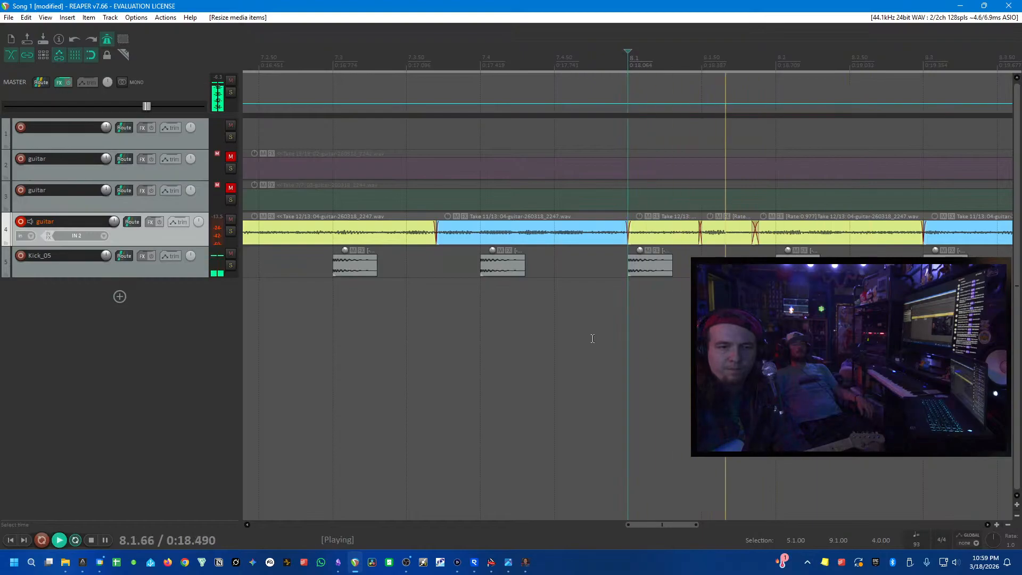
{"action": "key", "text": "space"}
{"action": "key", "text": "space"}
{"action": "left_click", "coordinate": [723, 184]}
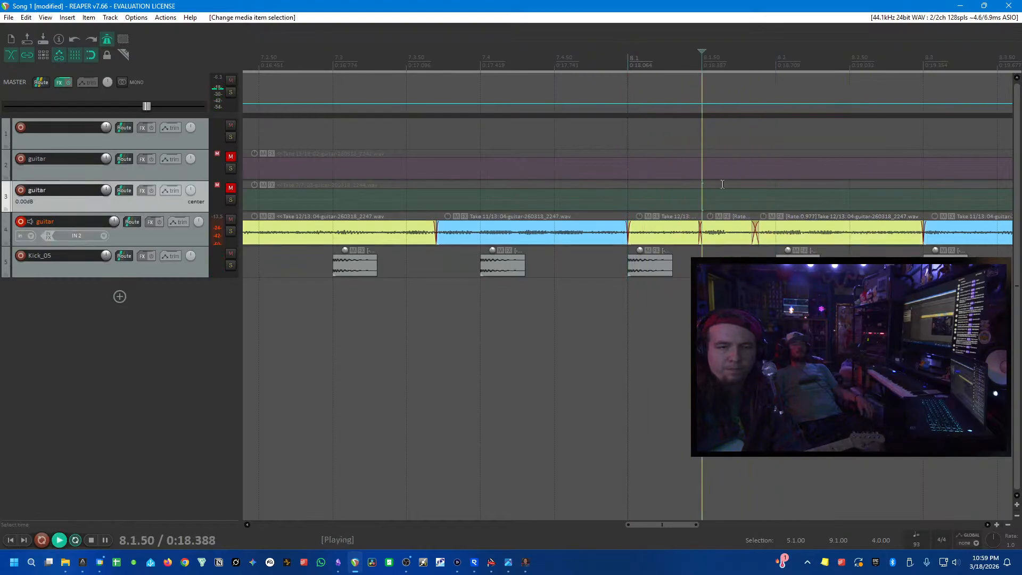
- Split the rate 0.977 guitar piece at 8.2.50, stretch the first half's left edge slightly later, and audition from 8.1
{"action": "left_click", "coordinate": [773, 232]}
{"action": "key", "text": "s"}
{"action": "left_click", "coordinate": [775, 233]}
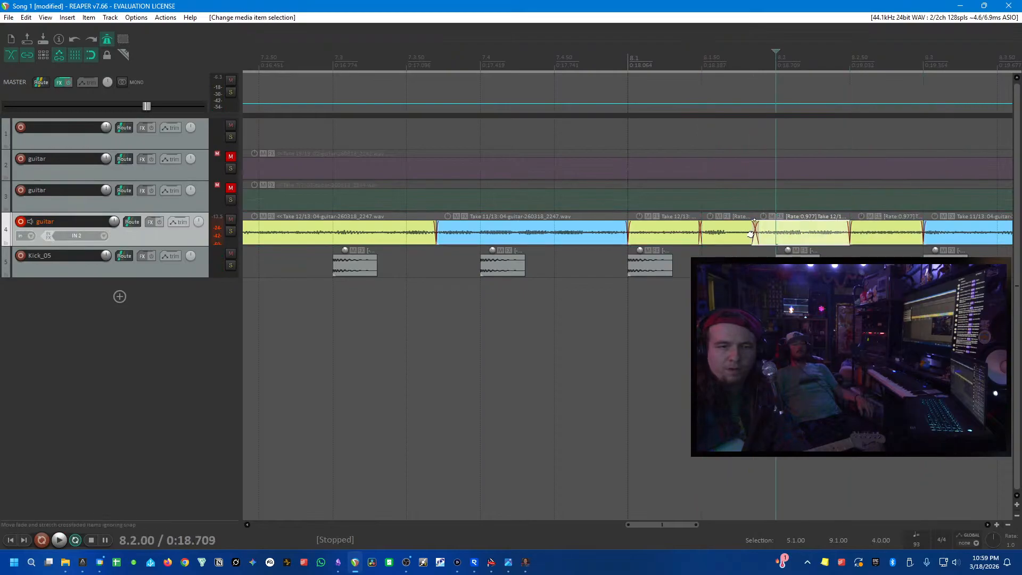
{"action": "left_click_drag", "start_coordinate": [751, 235], "coordinate": [756, 236]}
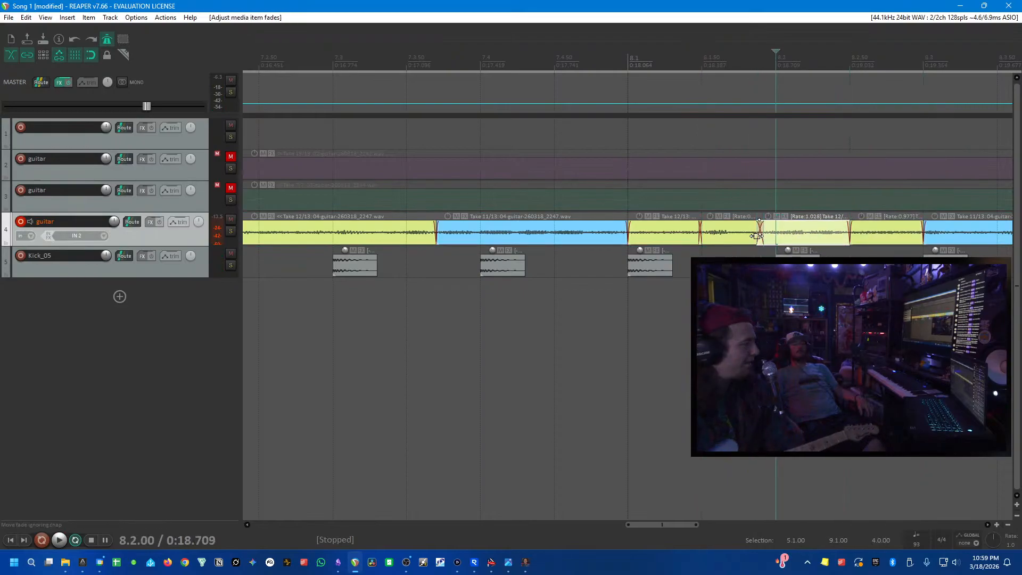
{"action": "left_click", "coordinate": [612, 163]}
{"action": "key", "text": "space"}
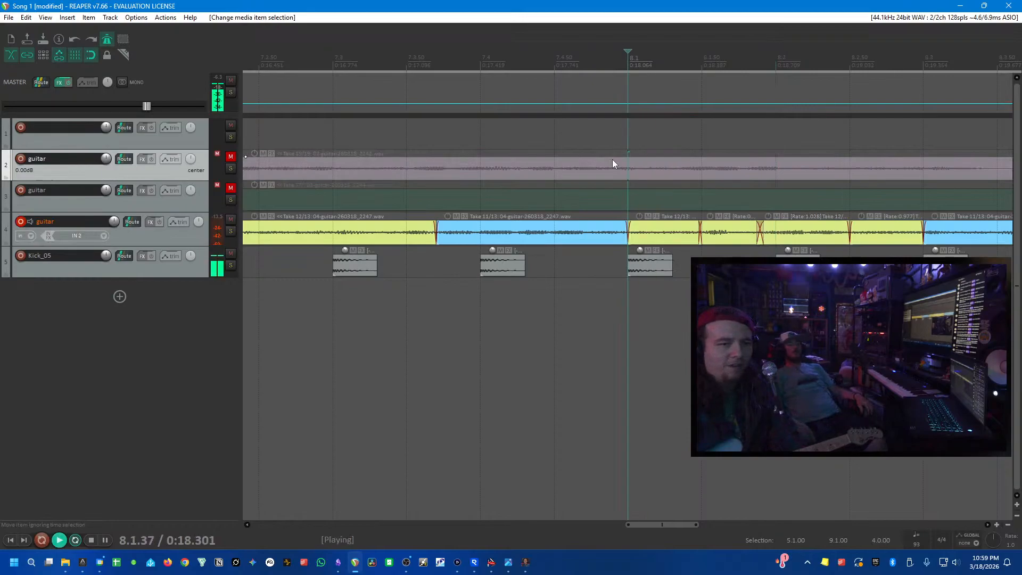
- Listen to the looped guitar comp across bars 5 to 8 and stop playback
{"action": "scroll", "coordinate": [613, 163], "scroll_direction": "down", "scroll_amount": 2}
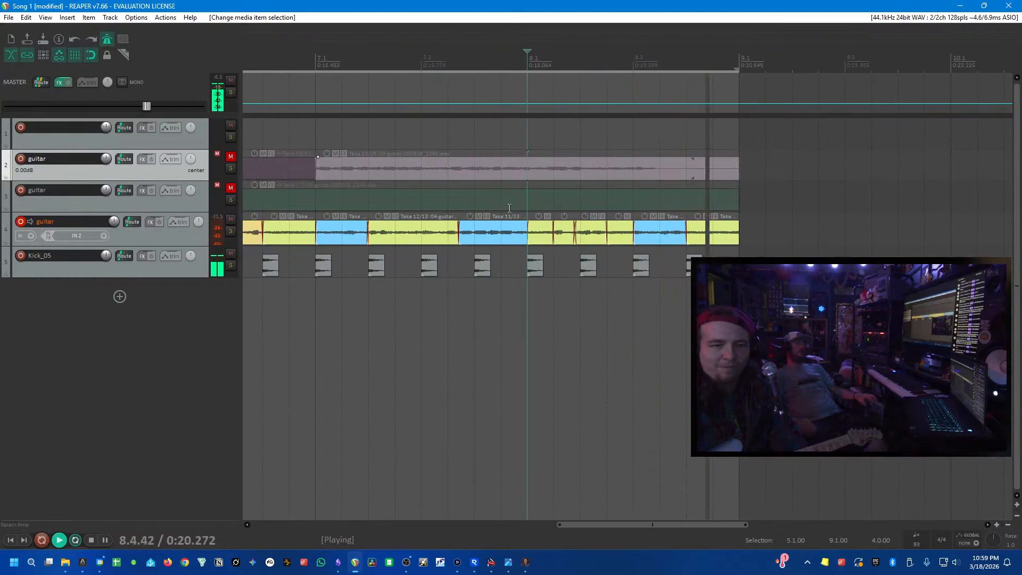
{"action": "scroll", "coordinate": [600, 161], "scroll_direction": "down", "scroll_amount": 2}
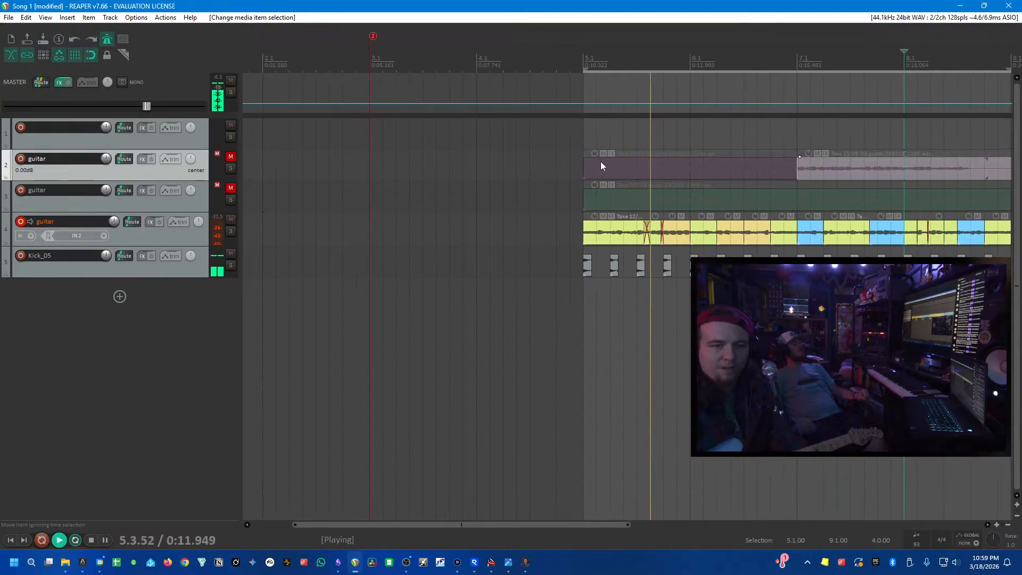
{"action": "scroll", "coordinate": [601, 161], "scroll_direction": "down", "scroll_amount": 1}
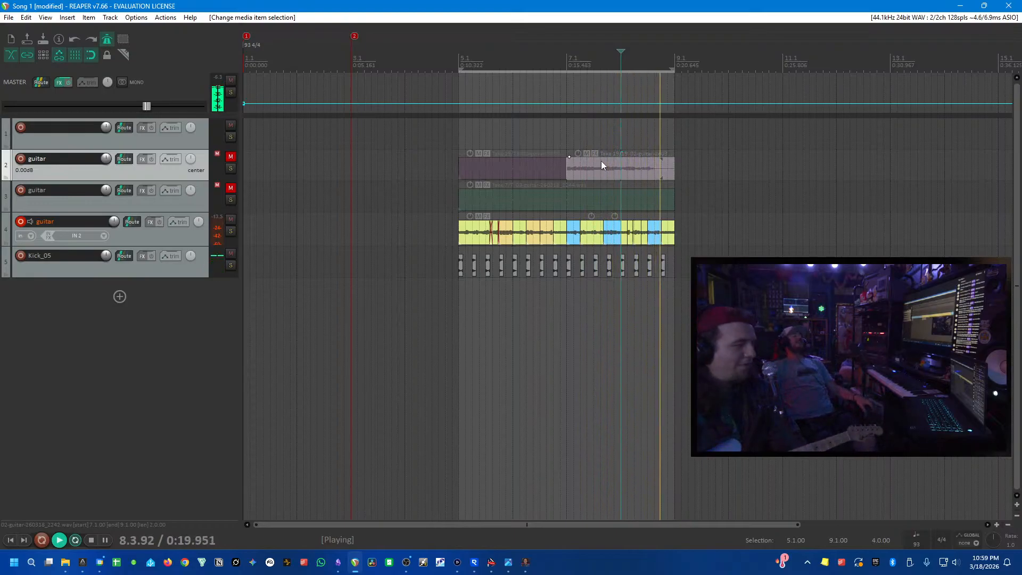
{"action": "key", "text": "space"}
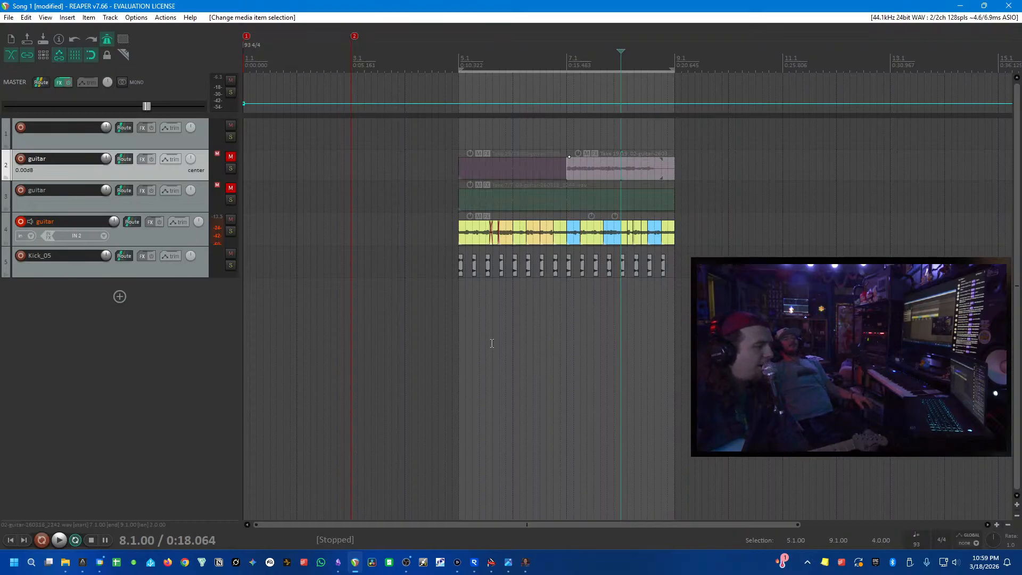
- Replay the opening of the guitar comp from 5.1 several times to check its timing against the kick
{"action": "left_click", "coordinate": [453, 339]}
{"action": "key", "text": "space"}
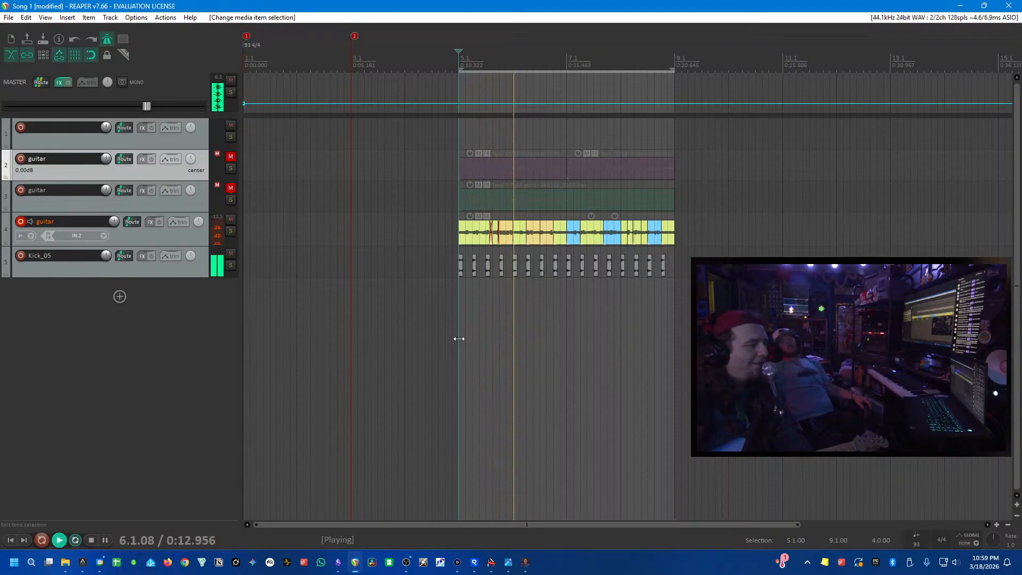
{"action": "key", "text": "space"}
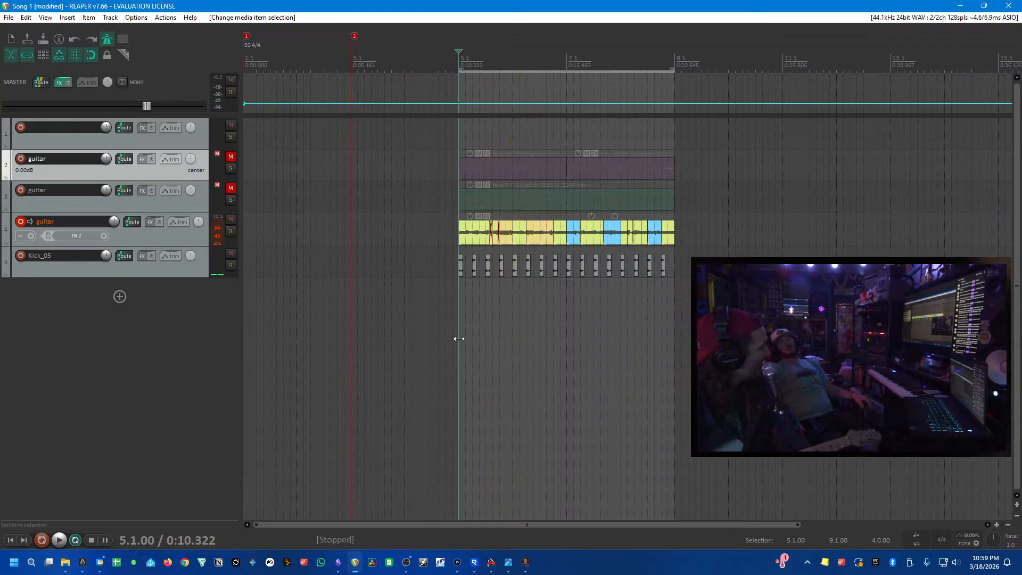
{"action": "key", "text": "space"}
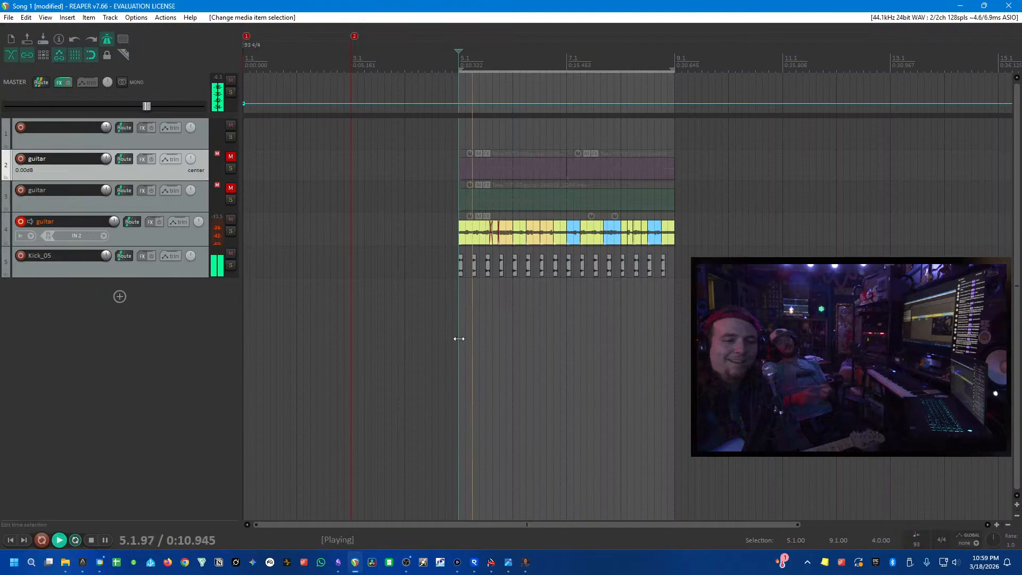
{"action": "key", "text": "space"}
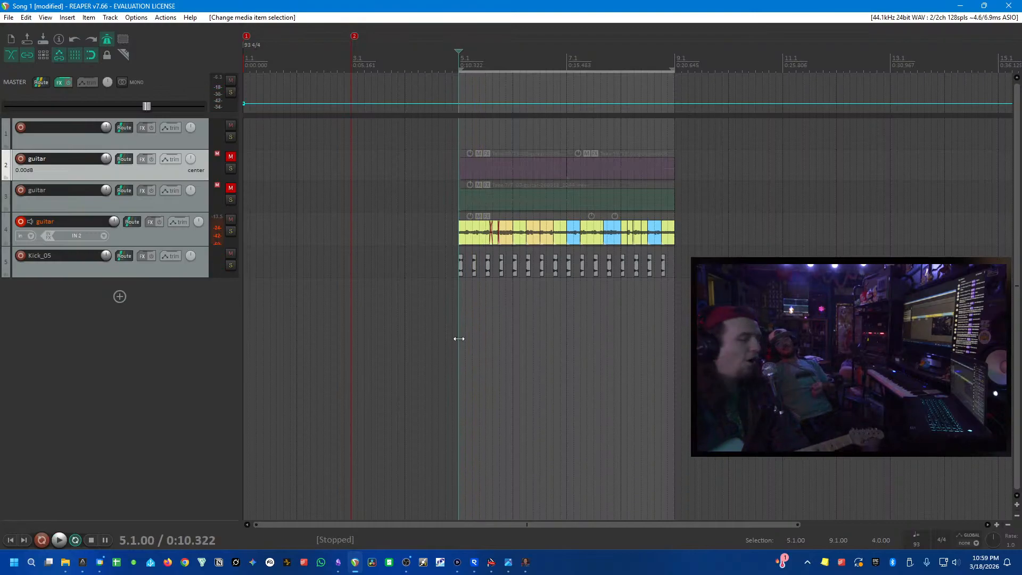
{"action": "key", "text": "space"}
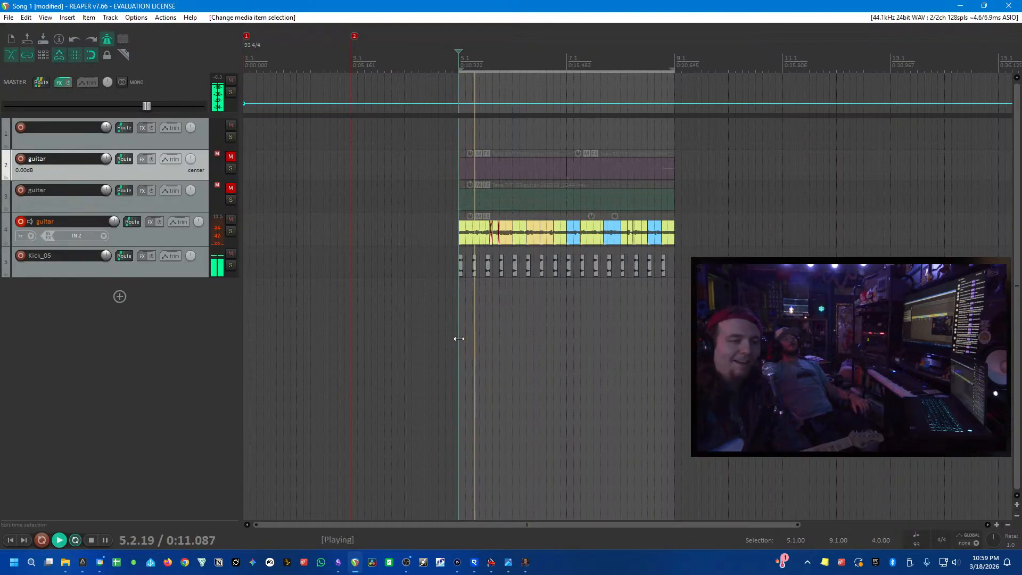
{"action": "key", "text": "space"}
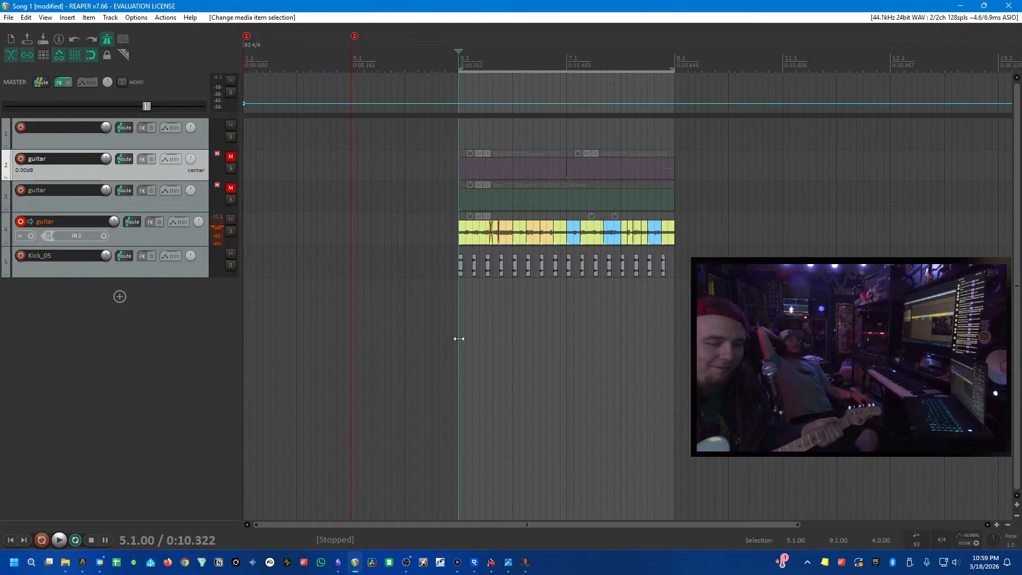
{"action": "key", "text": "space"}
{"action": "key", "text": "space"}
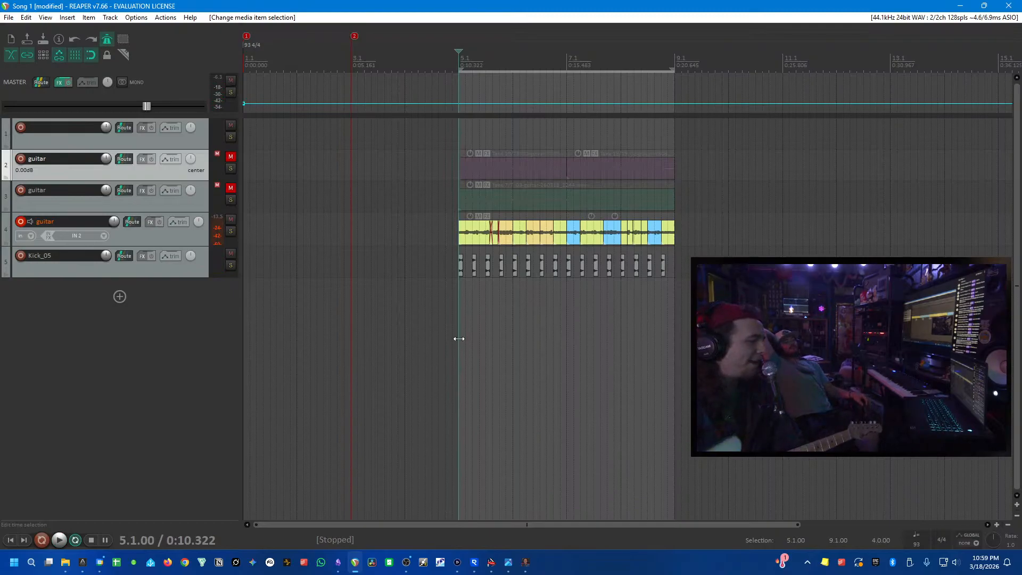
{"action": "key", "text": "space"}
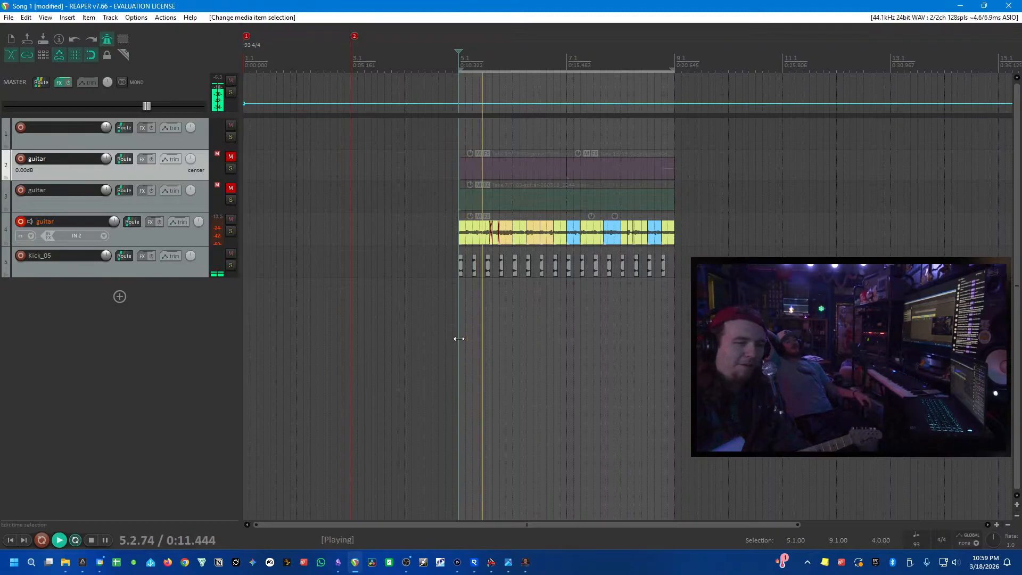
{"action": "key", "text": "space"}
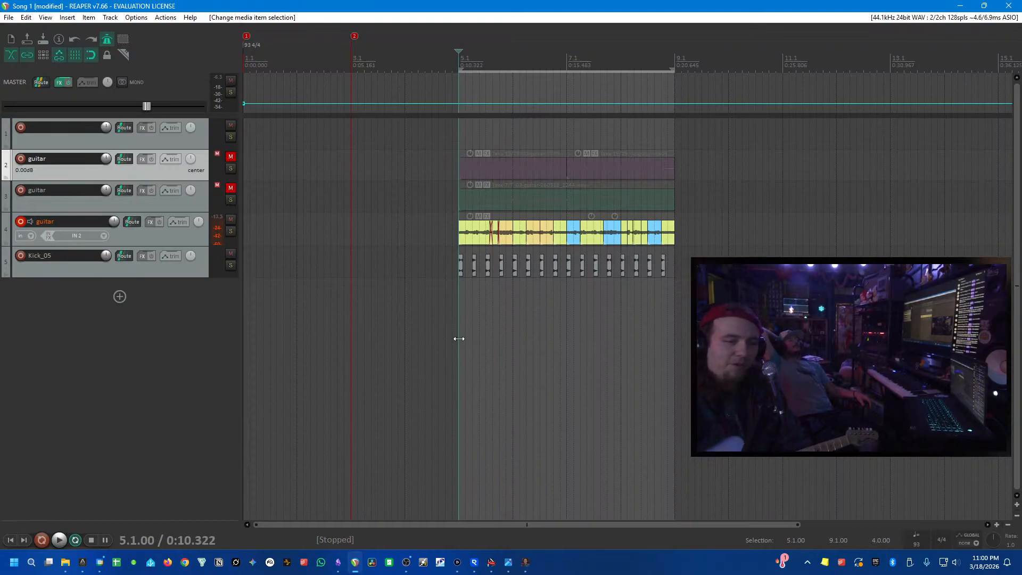
- Listen to the guitar comp from 5.1 and replay its last bar from 8.1 to judge the timing
{"action": "key", "text": "space"}
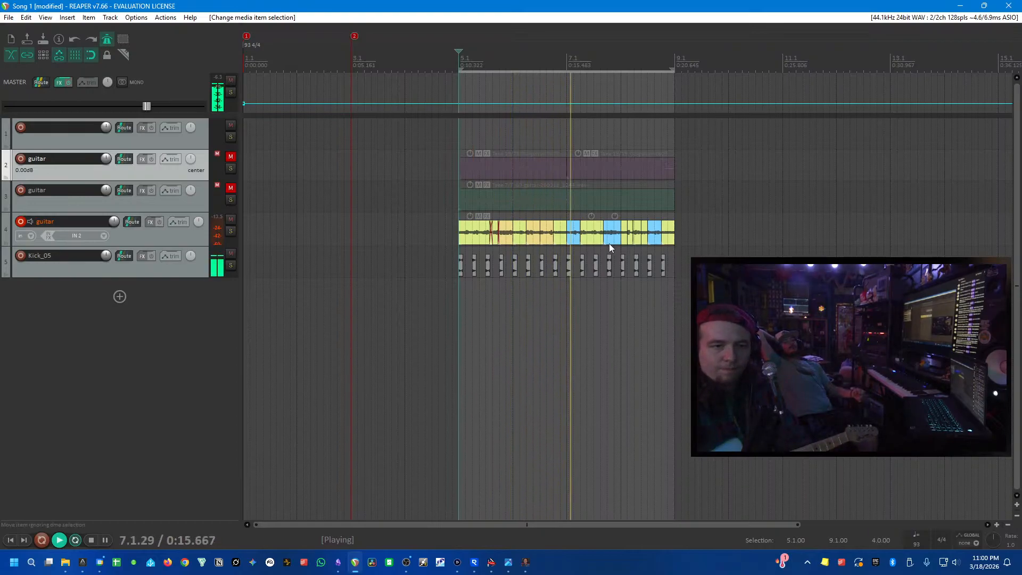
{"action": "scroll", "coordinate": [611, 236], "scroll_direction": "up", "scroll_amount": 4}
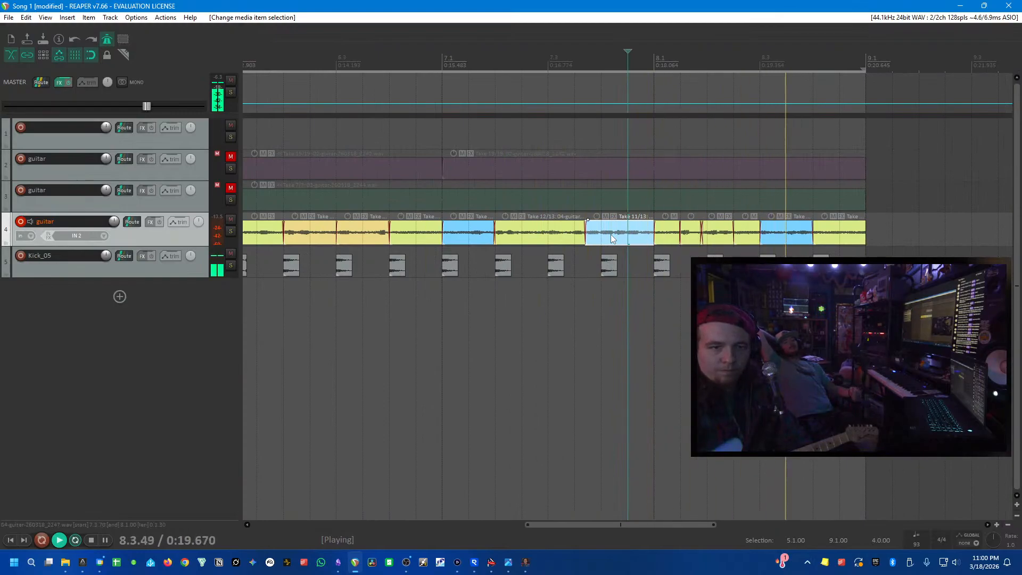
{"action": "key", "text": "space"}
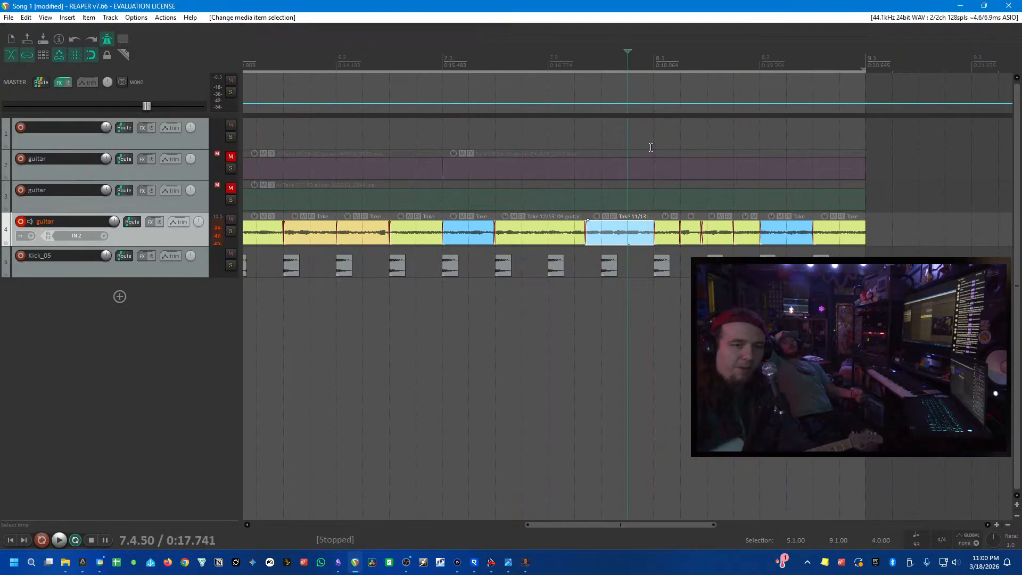
{"action": "left_click", "coordinate": [650, 148]}
{"action": "key", "text": "space"}
{"action": "key", "text": "space"}
- Switch the two guitar comp pieces between 8.1.87 and 8.3 to their previous take
{"action": "left_click", "coordinate": [733, 235]}
{"action": "key", "text": "shift+t"}
{"action": "left_click", "coordinate": [752, 238]}
{"action": "key", "text": "shift+t"}
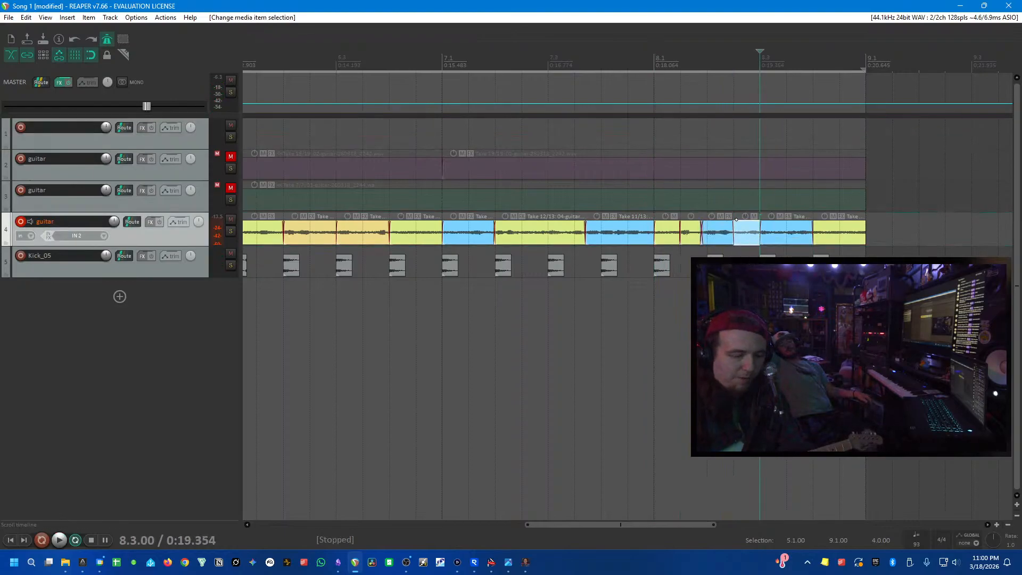
- Replace the 8.2.50 to 8.3 piece by extending its preceding neighbour to 8.3, switch that to the previous take, and audition from 8.1.50
{"action": "key", "text": "Delete"}
{"action": "left_click_drag", "start_coordinate": [733, 232], "coordinate": [760, 232]}
{"action": "left_click", "coordinate": [721, 232]}
{"action": "key", "text": "shift+t"}
{"action": "left_click", "coordinate": [691, 165]}
{"action": "key", "text": "space"}
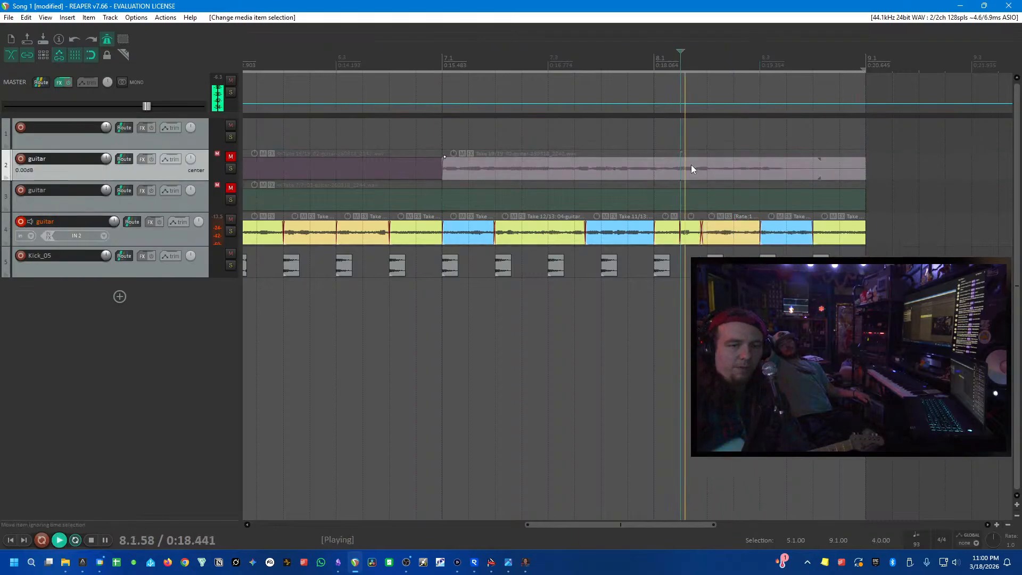
- Split the guitar piece at 8.2.50 and switch its first half to the previous take, auditioning from 8.2 and 8.1
{"action": "left_click", "coordinate": [735, 239]}
{"action": "key", "text": "space"}
{"action": "key", "text": "s"}
{"action": "key", "text": "space"}
{"action": "left_click", "coordinate": [712, 237]}
{"action": "key", "text": "space"}
{"action": "key", "text": "shift+t"}
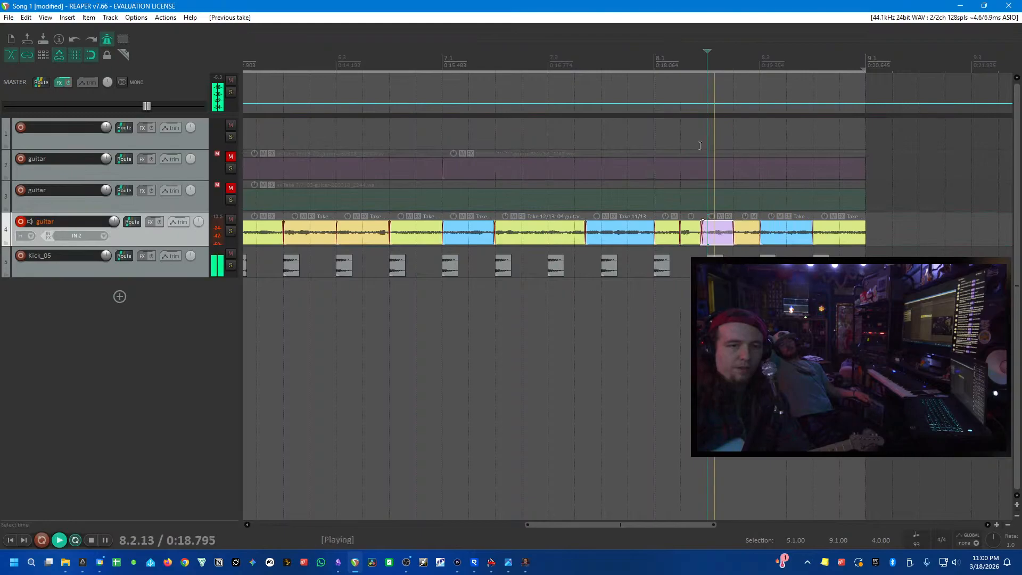
{"action": "left_click", "coordinate": [650, 160]}
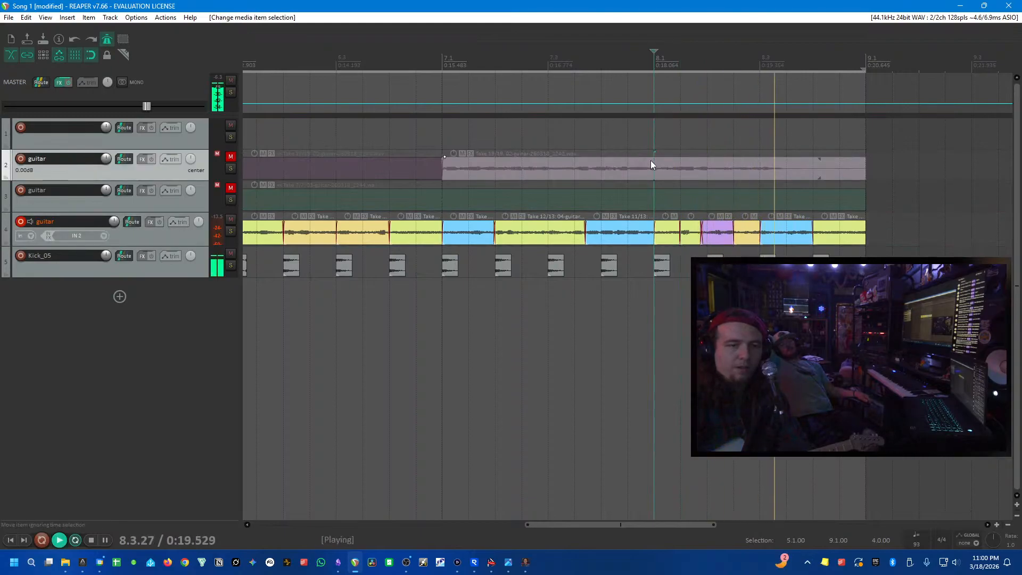
- Step the piece between 8.1.87 and 8.2.50 back through three more takes and audition it from 8.1
{"action": "left_click", "coordinate": [724, 242]}
{"action": "key", "text": "space"}
{"action": "key", "text": "shift+t"}
{"action": "key", "text": "shift+t"}
{"action": "key", "text": "shift+t"}
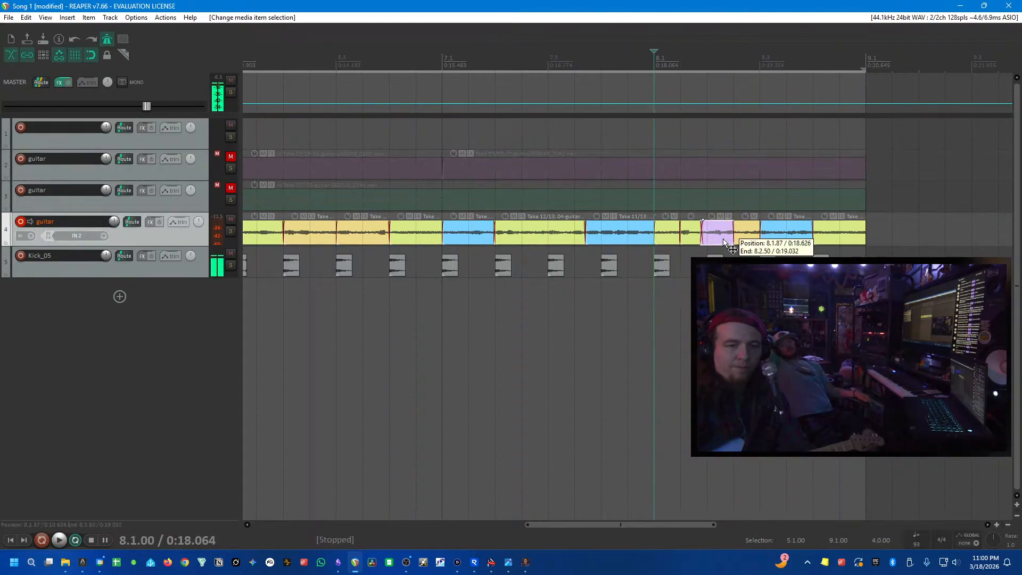
{"action": "left_click", "coordinate": [644, 131]}
{"action": "key", "text": "space"}
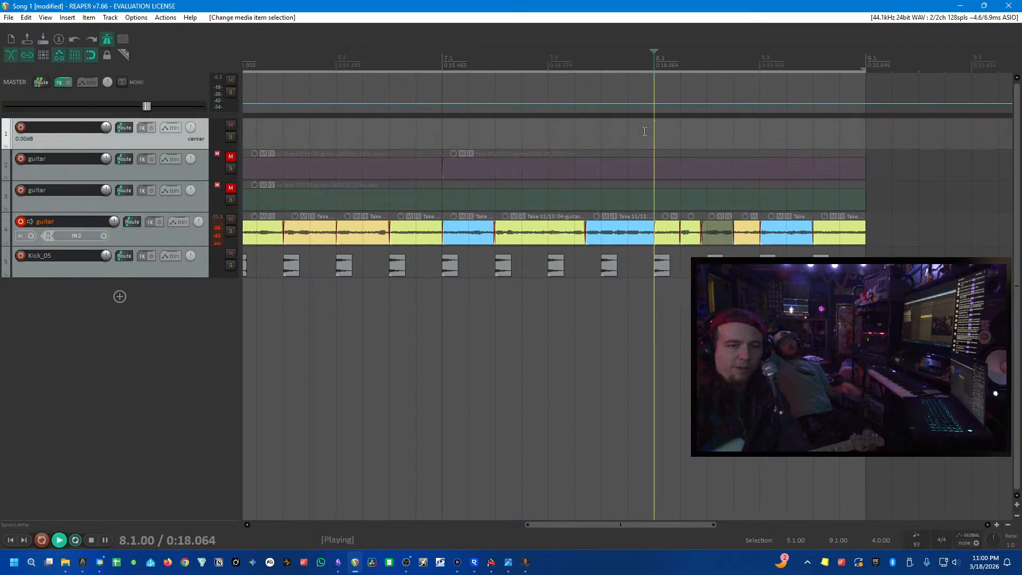
- Replay the last bar of the comp from 8.1 repeatedly to judge the alternate take before 8.2.50
{"action": "left_click", "coordinate": [714, 234]}
{"action": "key", "text": "space"}
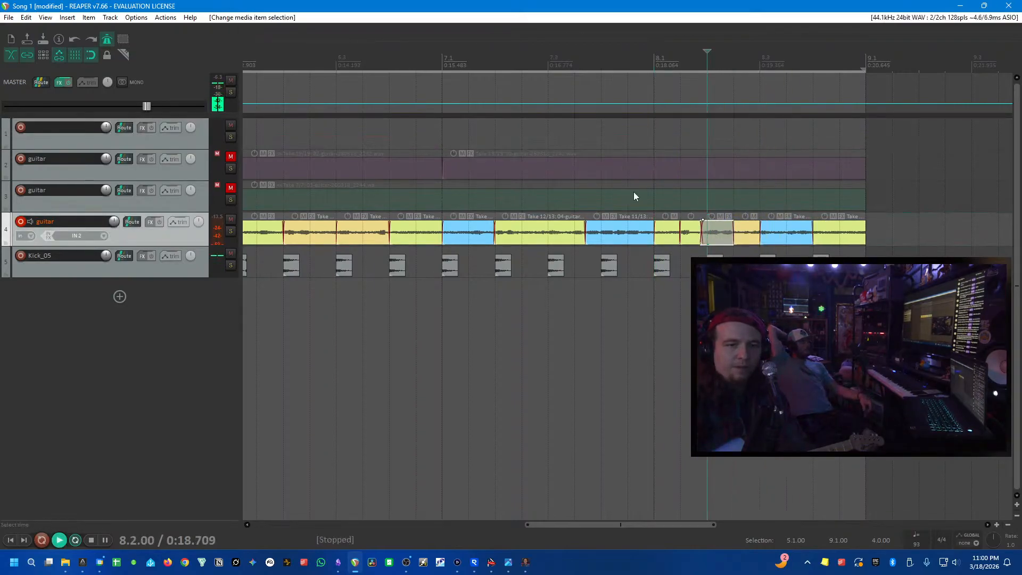
{"action": "key", "text": "space"}
{"action": "left_click", "coordinate": [652, 196]}
{"action": "key", "text": "space"}
{"action": "key", "text": "space"}
{"action": "key", "text": "space"}
{"action": "key", "text": "space"}
{"action": "key", "text": "space"}
{"action": "key", "text": "space"}
{"action": "key", "text": "space"}
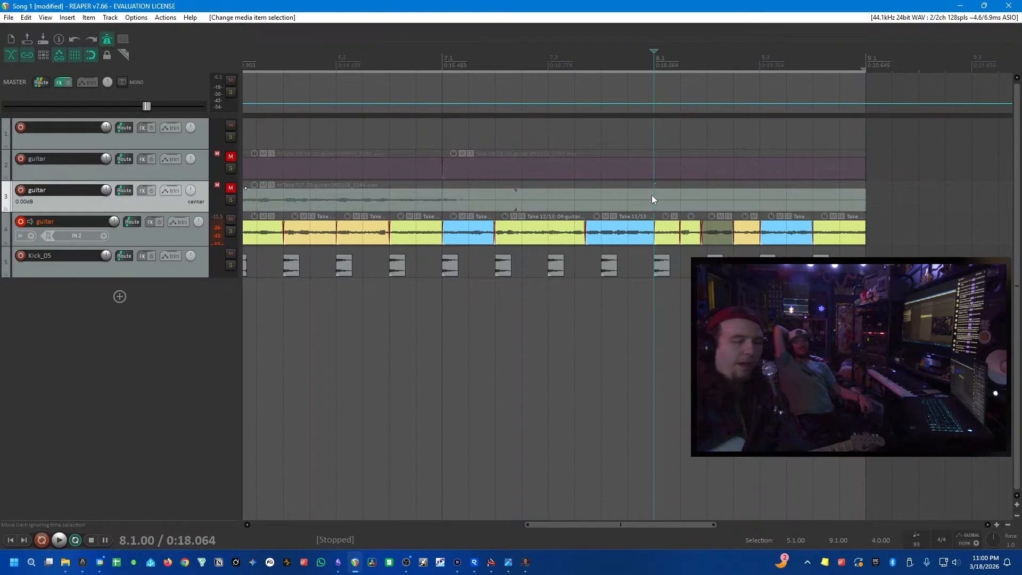
{"action": "key", "text": "space"}
{"action": "key", "text": "space"}
- Play the guitar comp from 7.1 to hear how it leads into the alternate takes after 8.1
{"action": "left_click", "coordinate": [592, 161]}
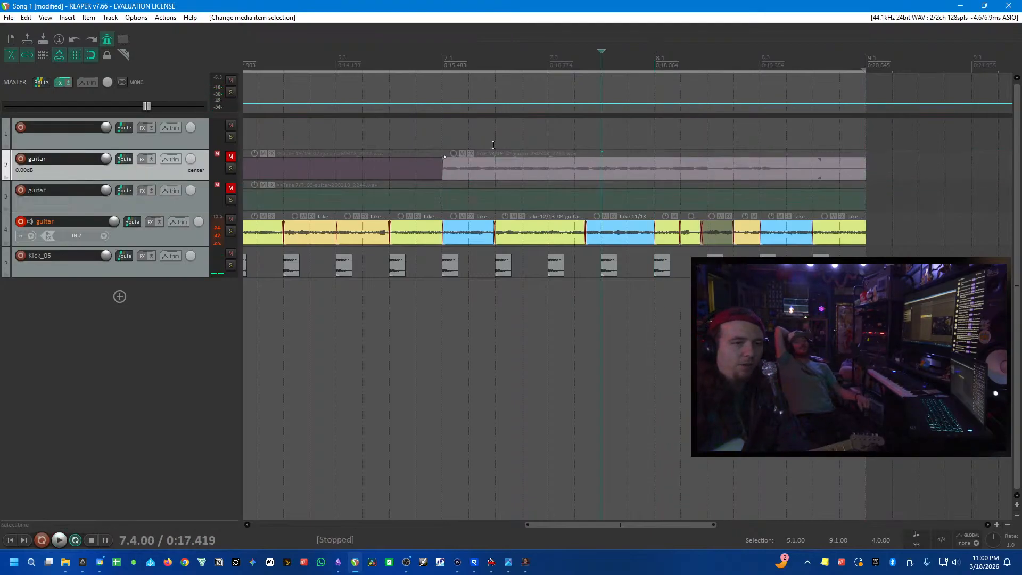
{"action": "left_click", "coordinate": [449, 143]}
{"action": "key", "text": "space"}
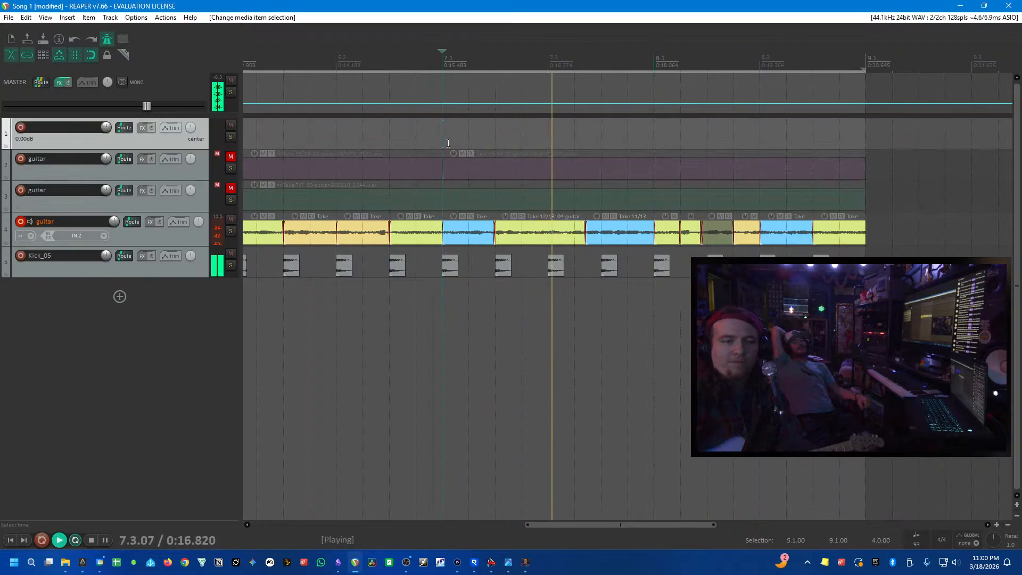
{"action": "key", "text": "space"}
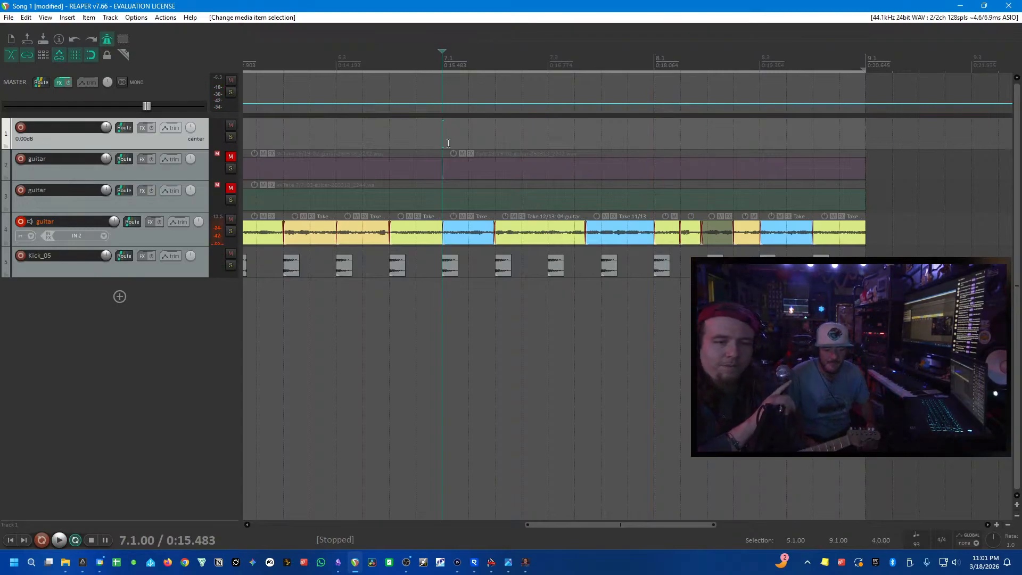
{"action": "key", "text": "space"}
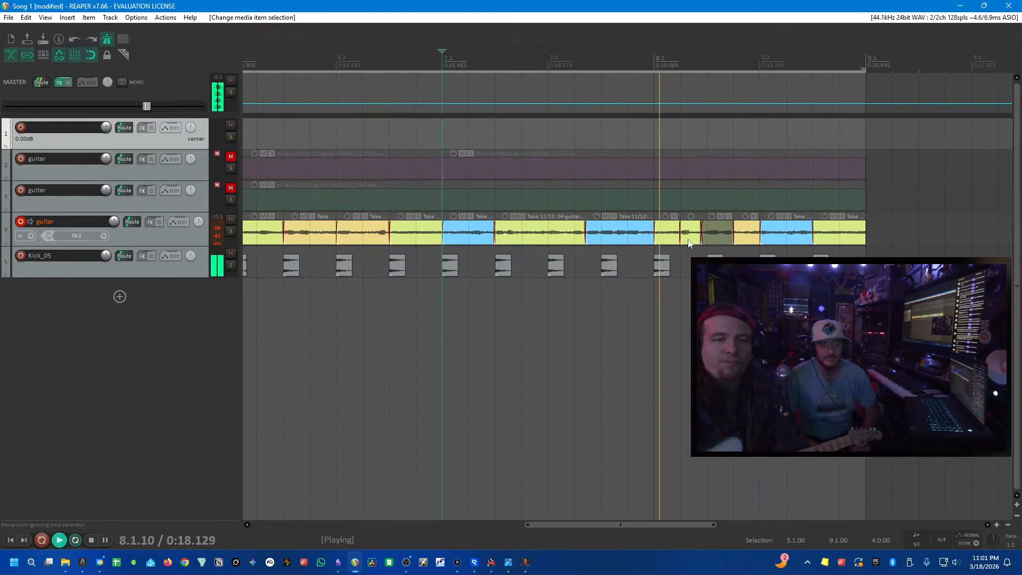
{"action": "key", "text": "space"}
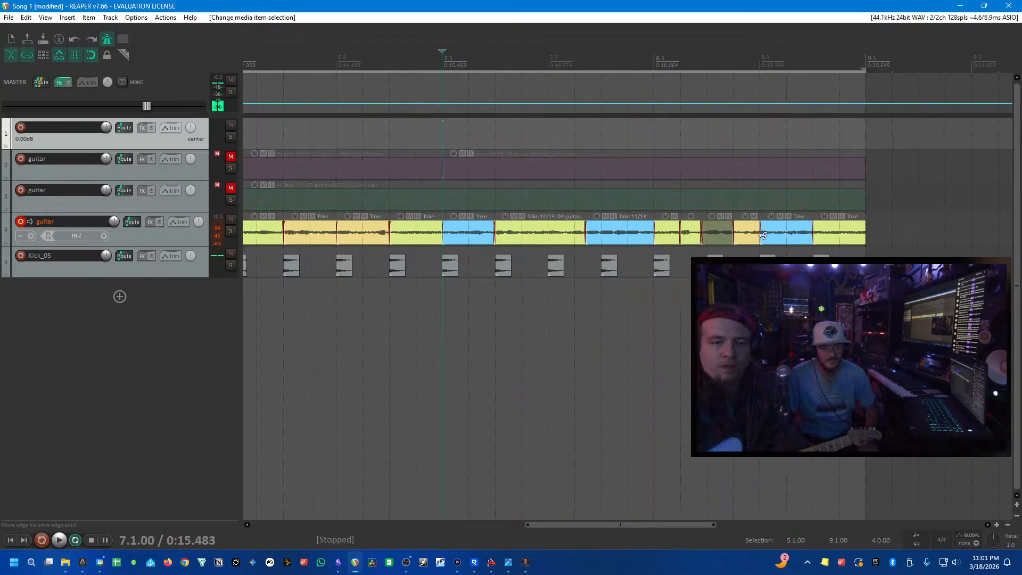
- Select both pieces between 8.1.87 and 8.3, audition from 7.4.50, and switch them to their previous take
{"action": "left_click", "coordinate": [746, 242]}
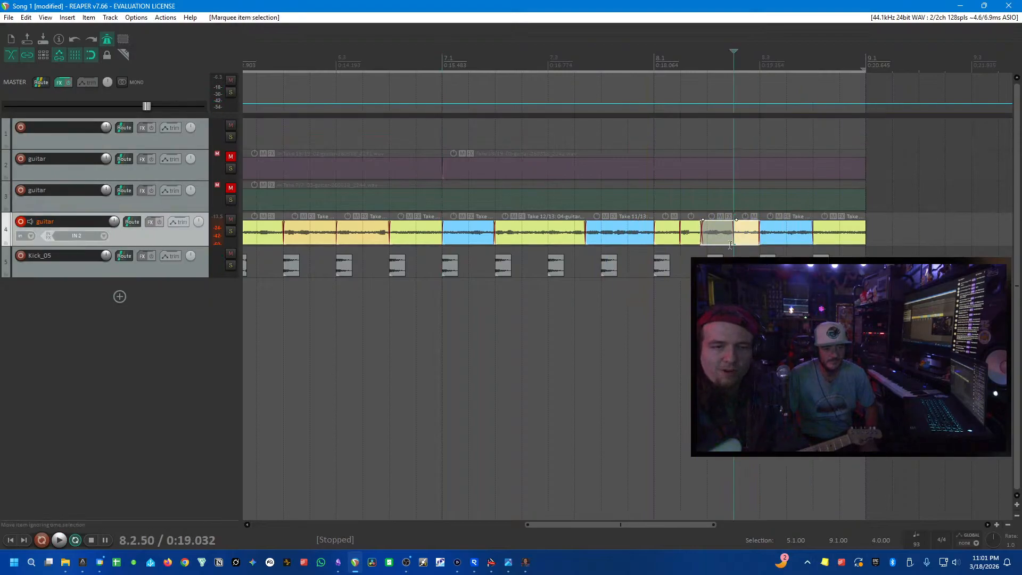
{"action": "left_click", "coordinate": [708, 339]}
{"action": "key", "text": "space"}
{"action": "left_click", "coordinate": [640, 338]}
{"action": "key", "text": "space"}
{"action": "key", "text": "shift+t"}
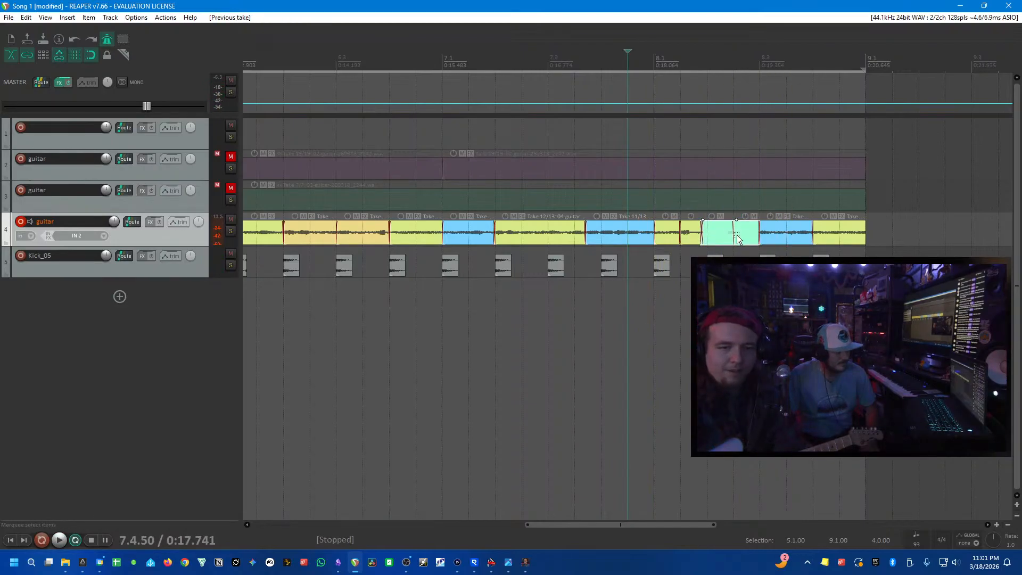
- Replace both pieces between 8.1.87 and 8.3 by extending the preceding yellow piece to 8.3, auditioning from 8.1 and 7.4
{"action": "left_click_drag", "start_coordinate": [706, 245], "coordinate": [713, 223]}
{"action": "left_click", "coordinate": [643, 165]}
{"action": "key", "text": "space"}
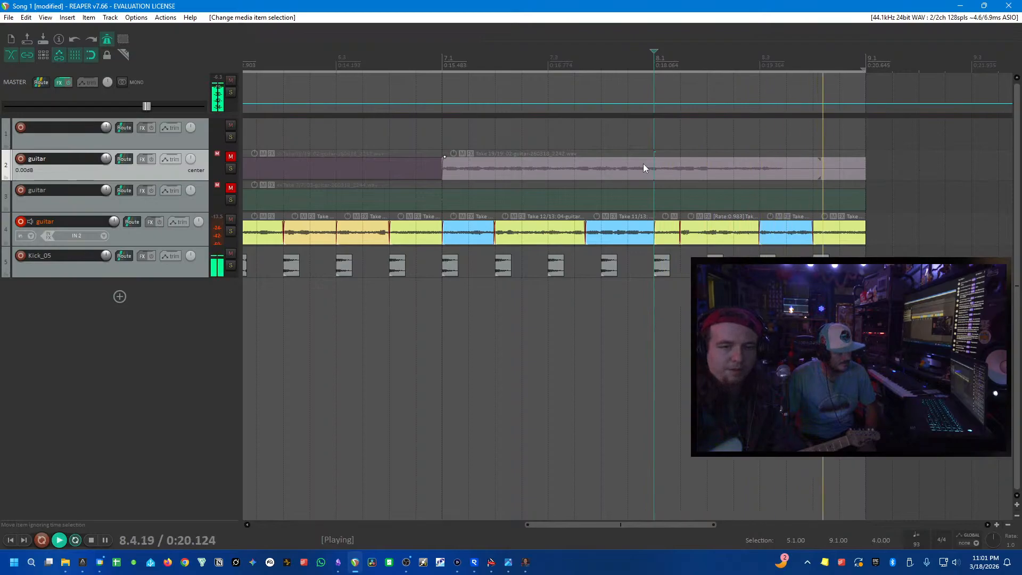
{"action": "key", "text": "space"}
{"action": "key", "text": "space"}
{"action": "scroll", "coordinate": [778, 210], "scroll_direction": "down", "scroll_amount": 3}
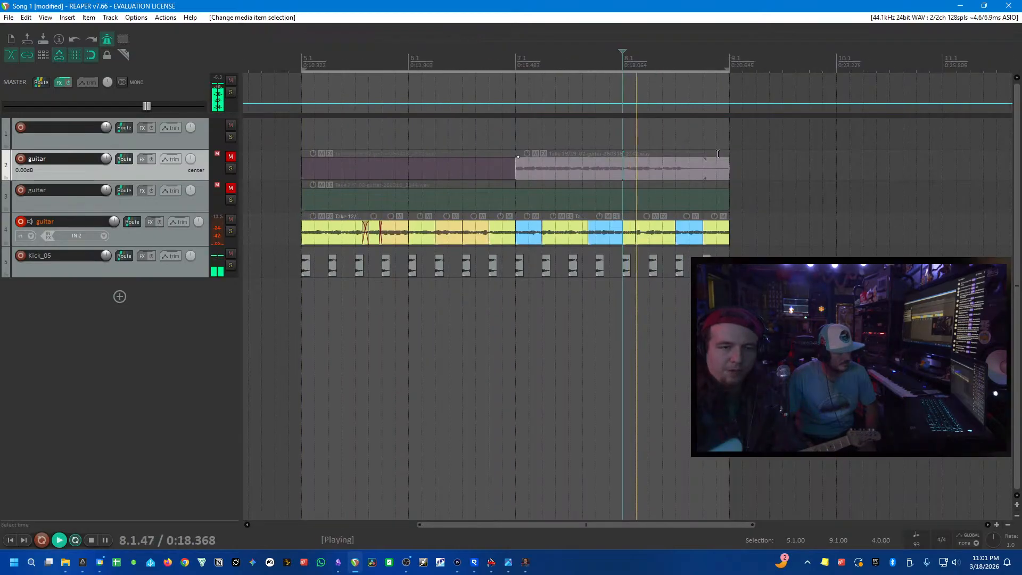
{"action": "left_click", "coordinate": [599, 117]}
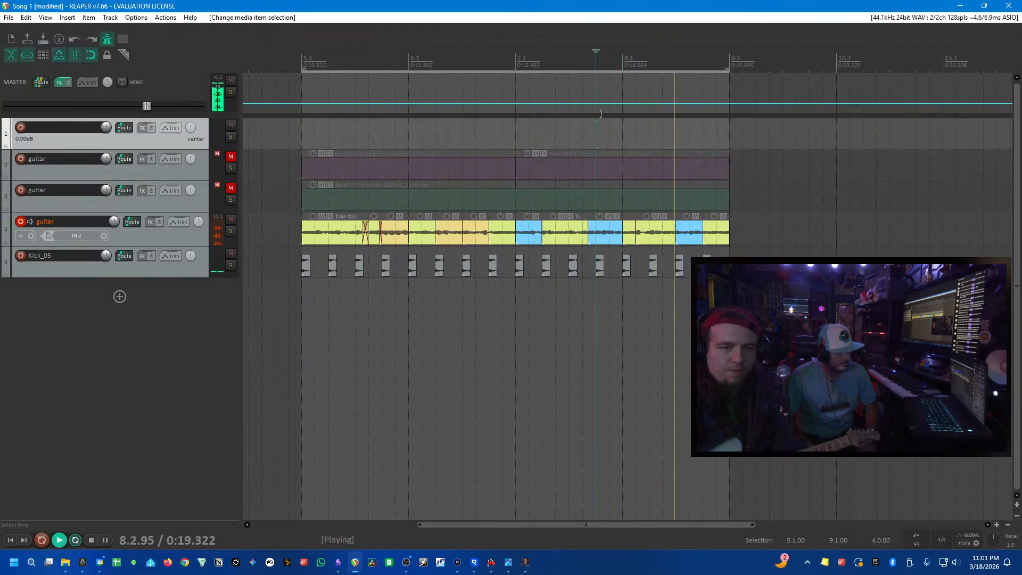
{"action": "key", "text": "space"}
- Extend the left edge of the Take 11/13 piece at 8.3 slightly earlier to lengthen its crossfade, auditioning from 8.2.50
{"action": "left_click", "coordinate": [685, 231]}
{"action": "scroll", "coordinate": [684, 231], "scroll_direction": "up", "scroll_amount": 4}
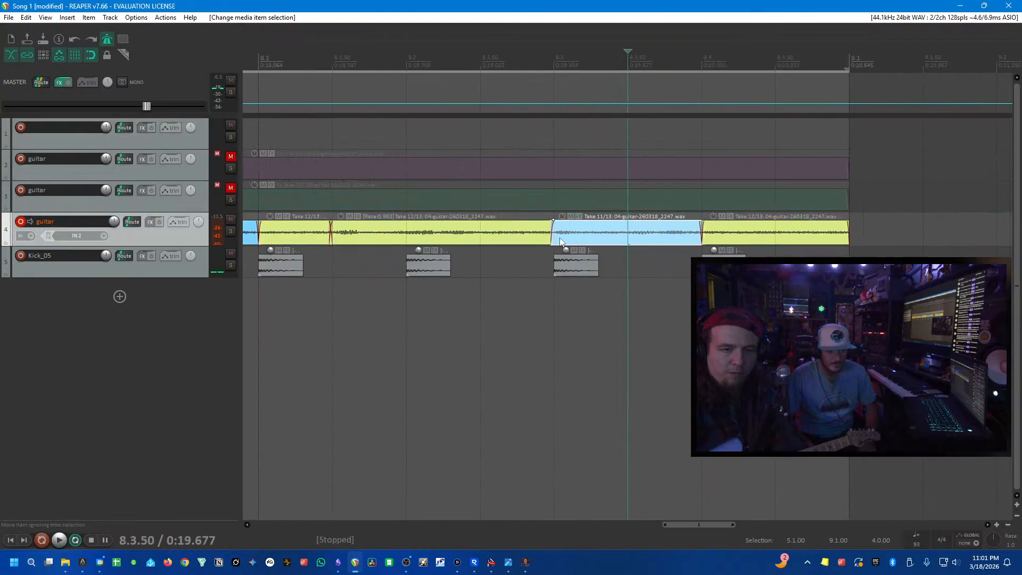
{"action": "left_click_drag", "start_coordinate": [555, 237], "coordinate": [547, 237]}
{"action": "left_click", "coordinate": [481, 178]}
{"action": "key", "text": "space"}
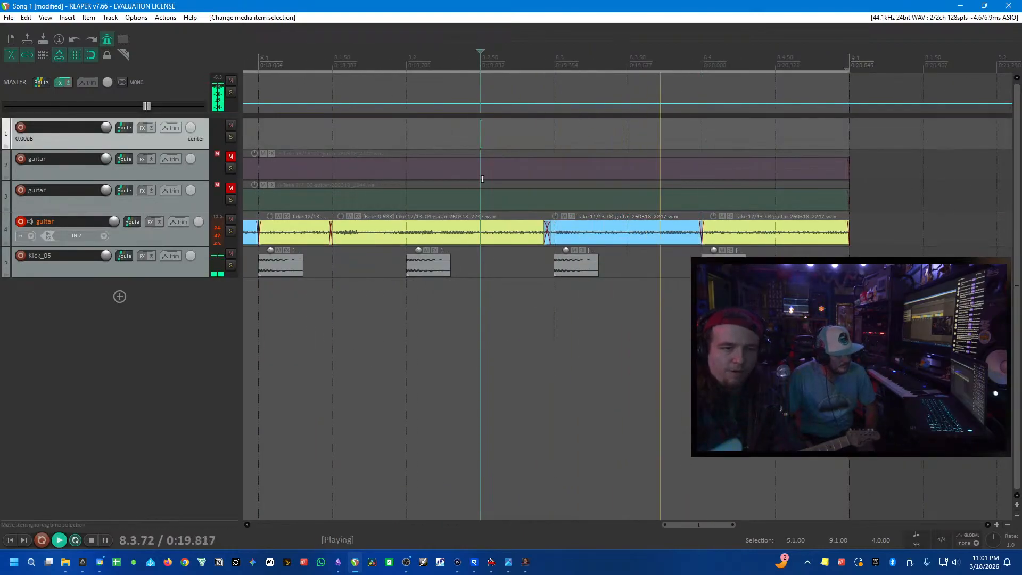
{"action": "scroll", "coordinate": [485, 178], "scroll_direction": "down", "scroll_amount": 6}
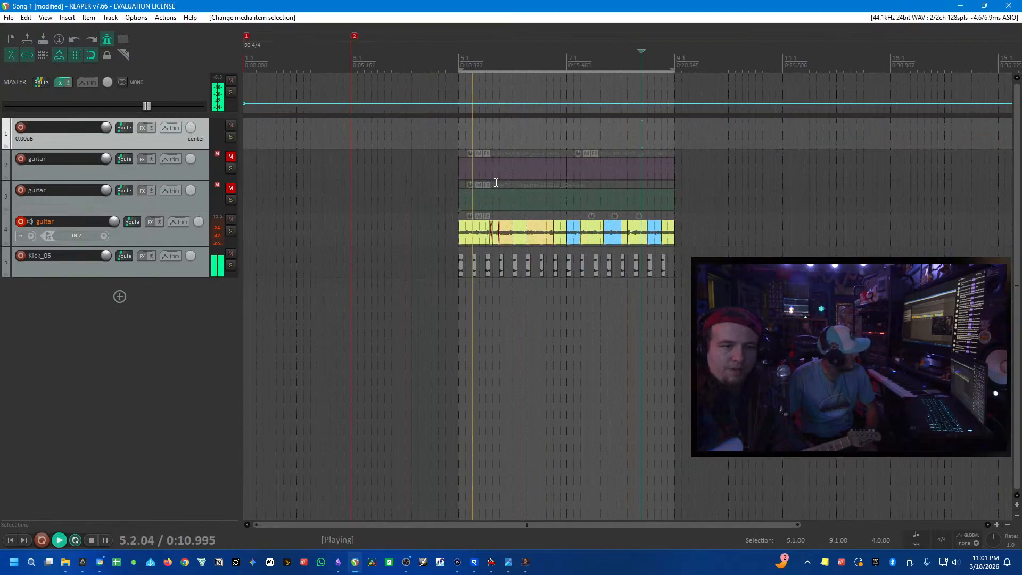
{"action": "key", "text": "space"}
{"action": "scroll", "coordinate": [205, 233], "scroll_direction": "down", "scroll_amount": 3}
{"action": "scroll", "coordinate": [492, 237], "scroll_direction": "up", "scroll_amount": 3}
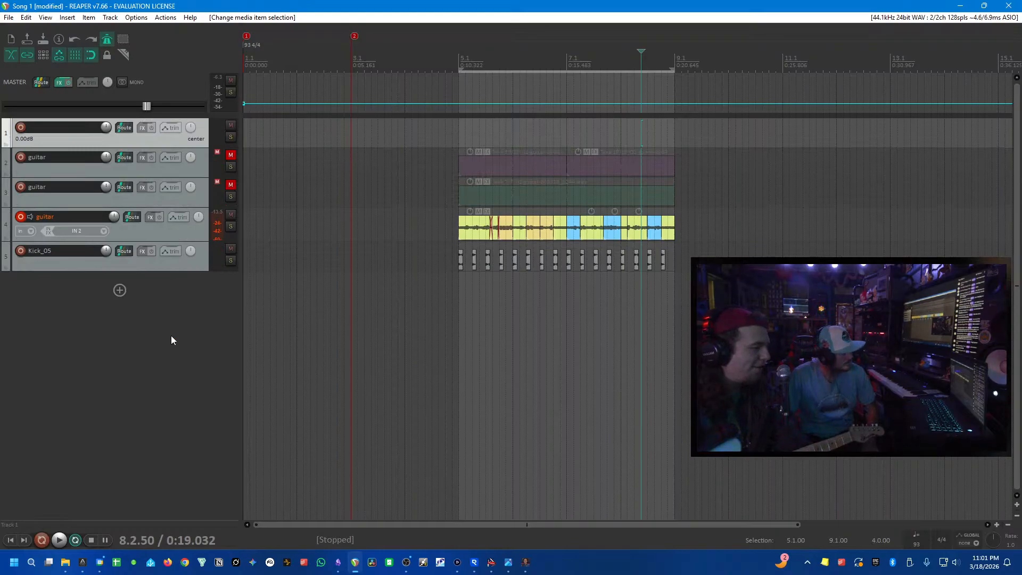
- Duplicate the comped guitar track, disarm the upper copy and delete all of its items
{"action": "left_click", "coordinate": [174, 307]}
{"action": "right_click", "coordinate": [190, 235]}
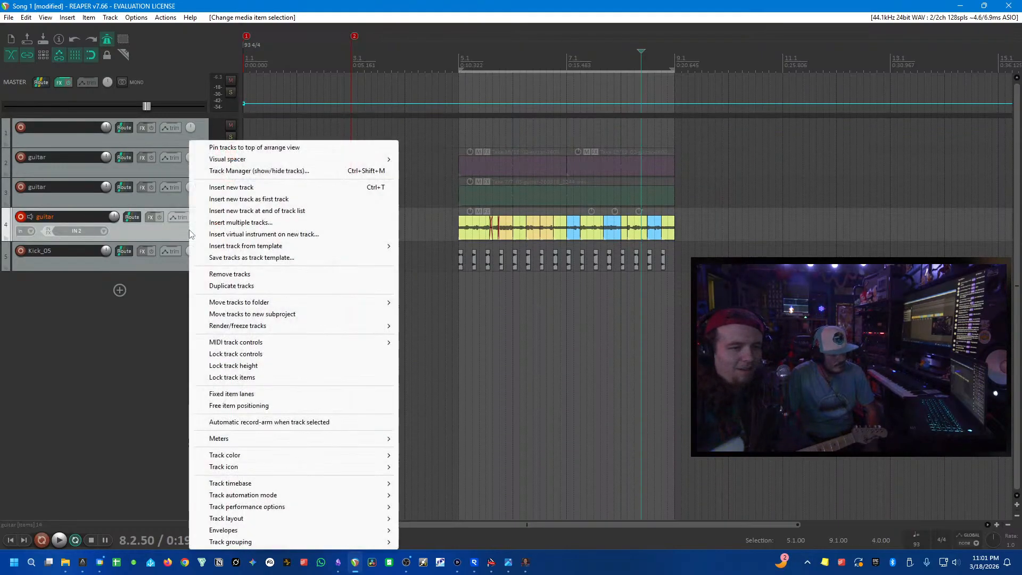
{"action": "left_click", "coordinate": [264, 286]}
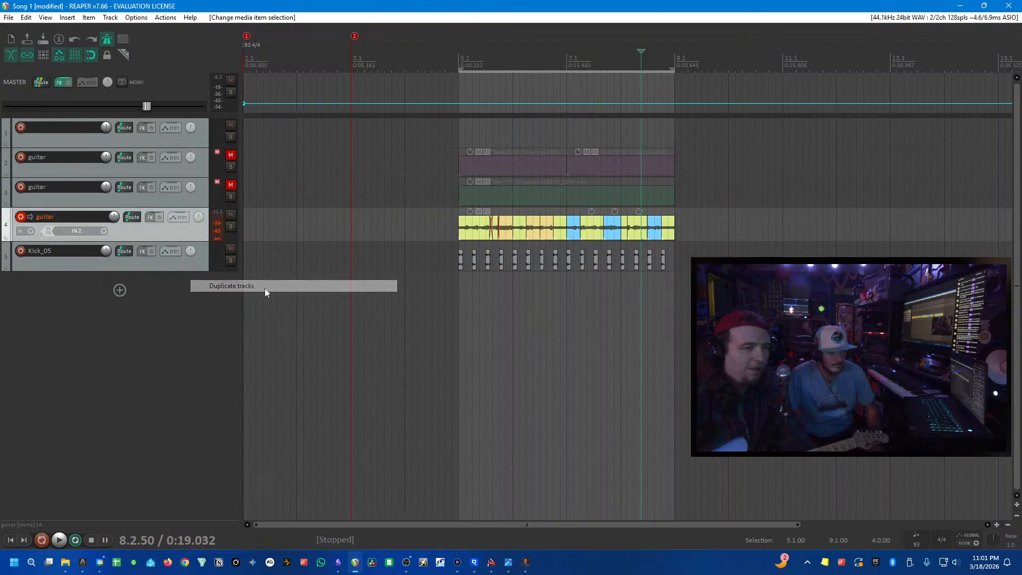
{"action": "left_click", "coordinate": [20, 216]}
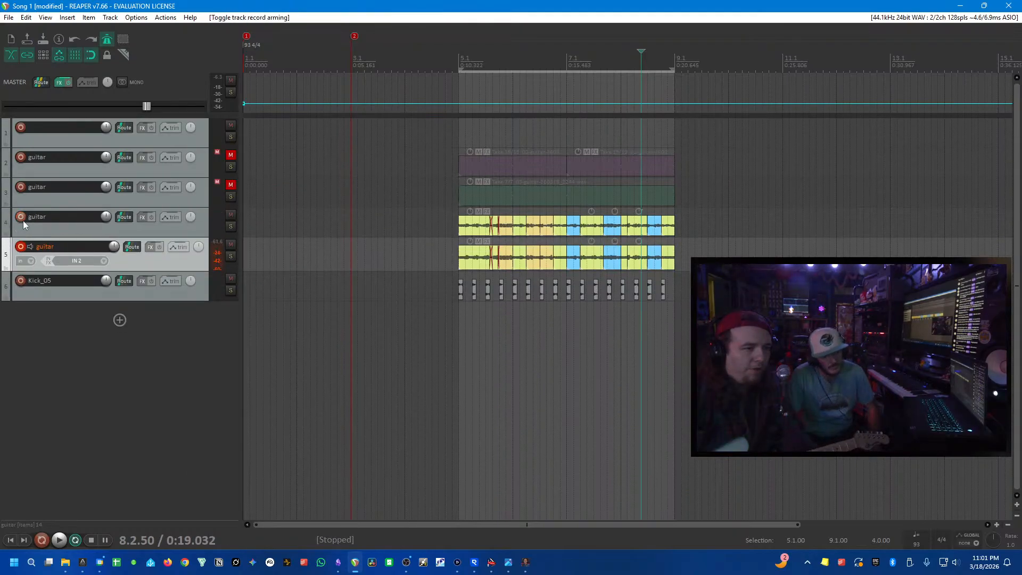
{"action": "left_click_drag", "start_coordinate": [406, 226], "coordinate": [730, 231]}
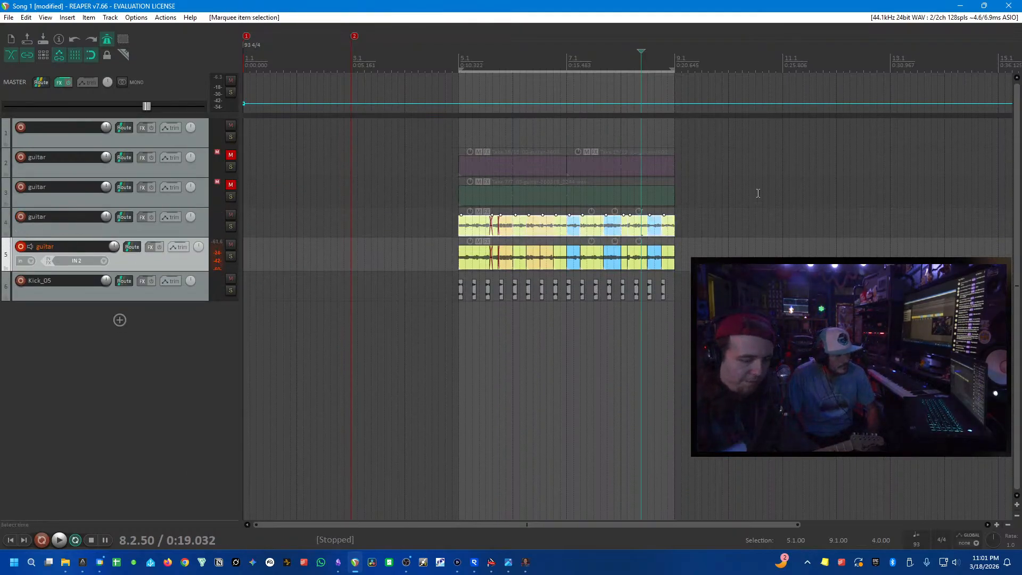
{"action": "key", "text": "Delete"}
- Arm the emptied guitar track 4 for recording and disarm the comped guitar track 5
{"action": "left_click", "coordinate": [346, 223]}
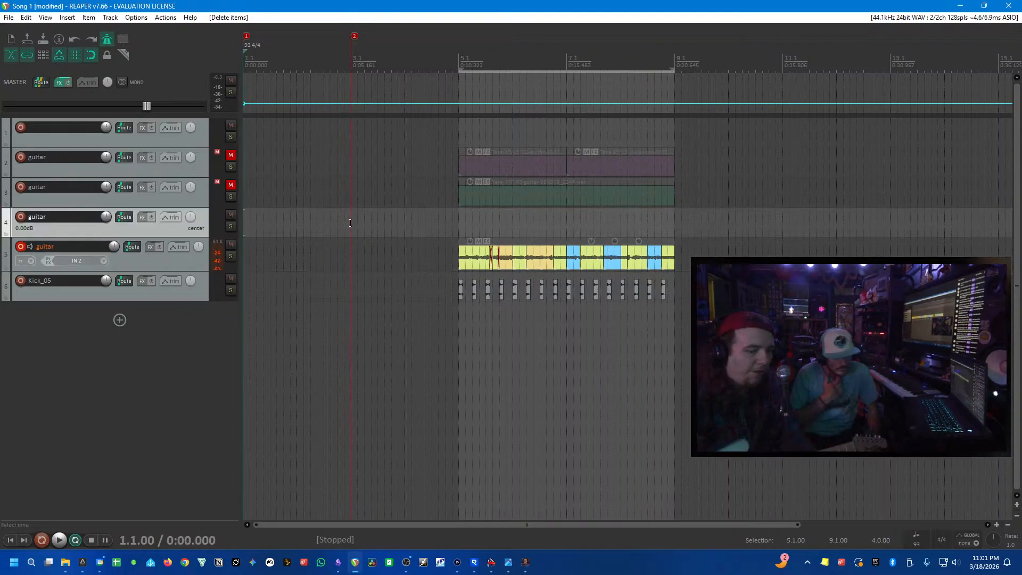
{"action": "left_click", "coordinate": [351, 222]}
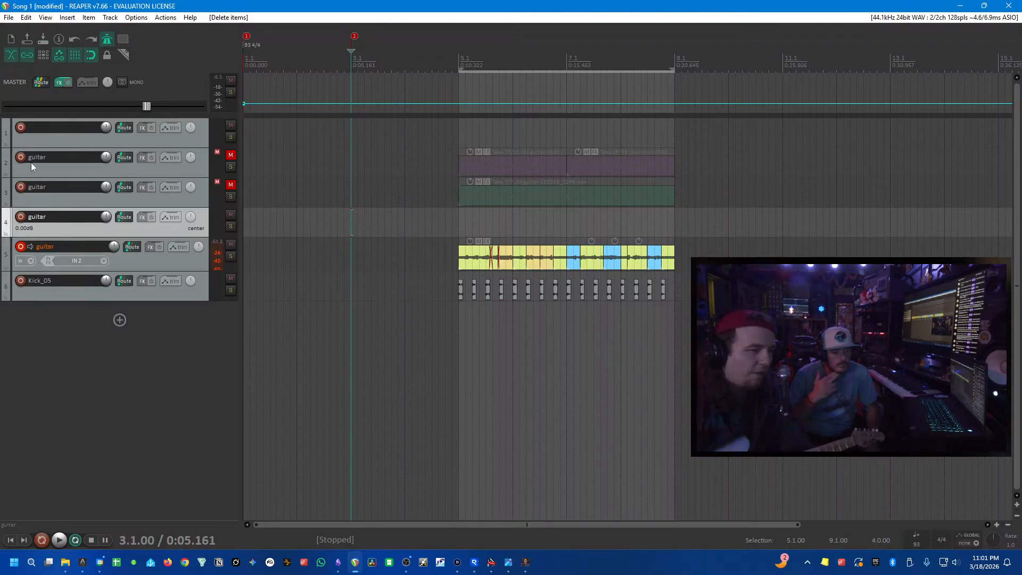
{"action": "left_click", "coordinate": [21, 216]}
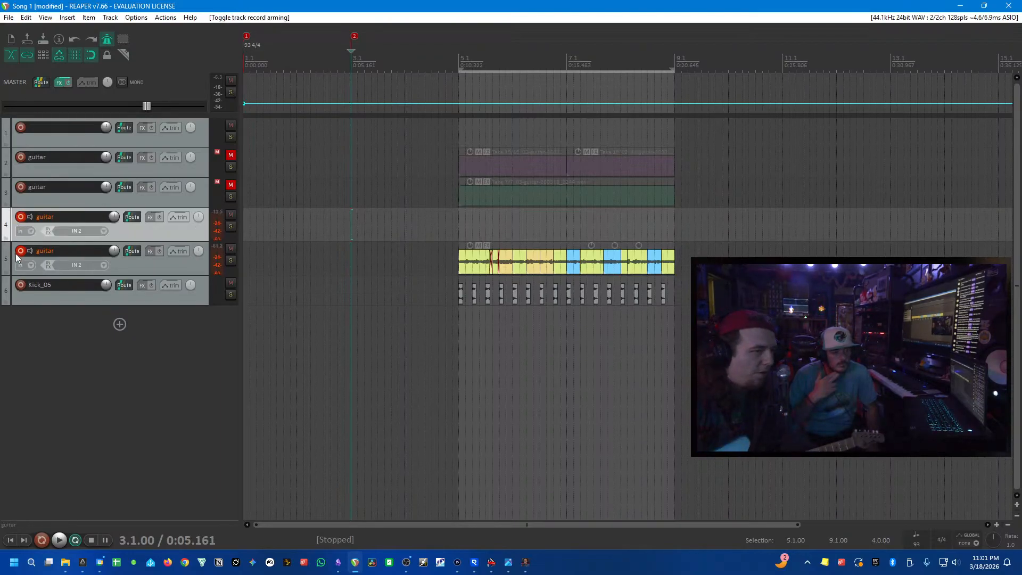
{"action": "left_click", "coordinate": [18, 251]}
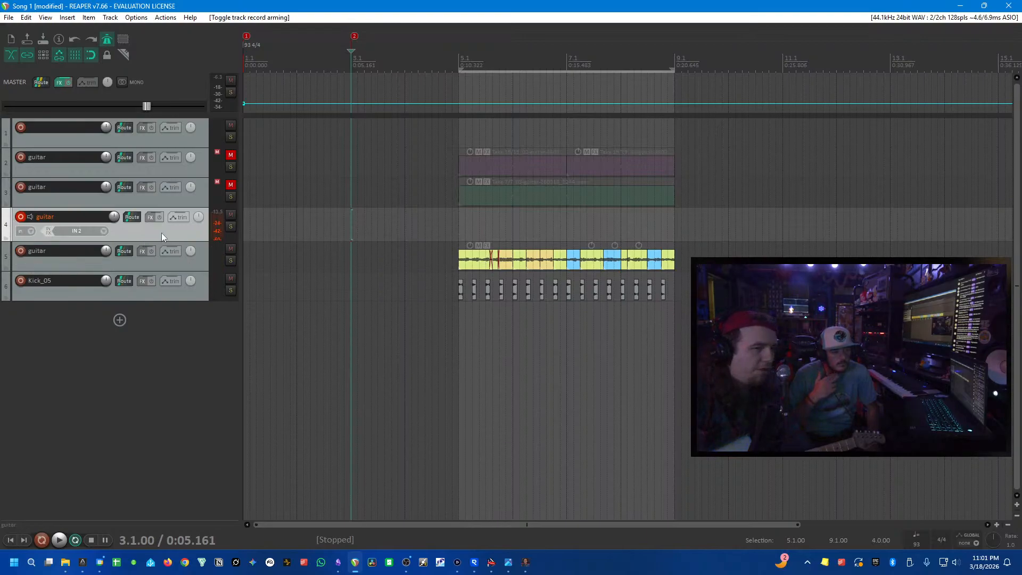
- Record a new guitar part over bars 5 to 8 on track 4, starting from 4.1, and stop
{"action": "left_click", "coordinate": [406, 218]}
{"action": "key", "text": "ctrl+r"}
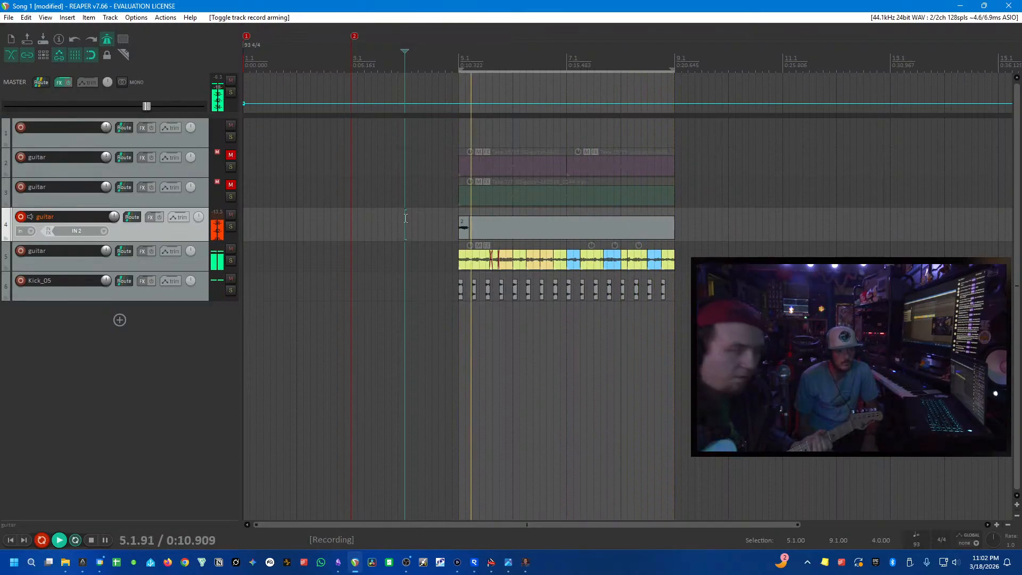
{"action": "key", "text": "space"}
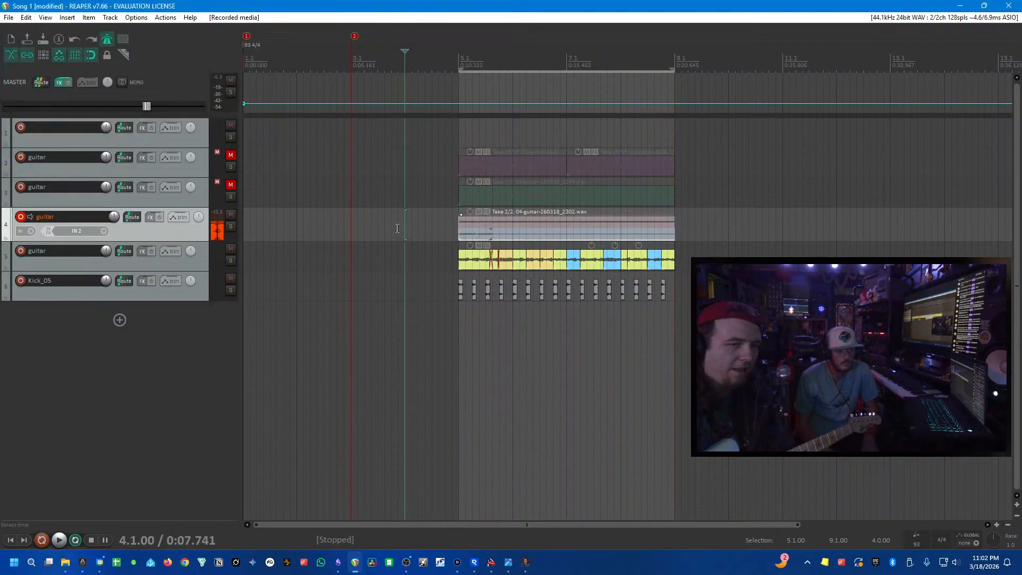
- Record more guitar takes over bars 5 to 8 on track 4, starting from 3.1, and stop
{"action": "left_click", "coordinate": [397, 228]}
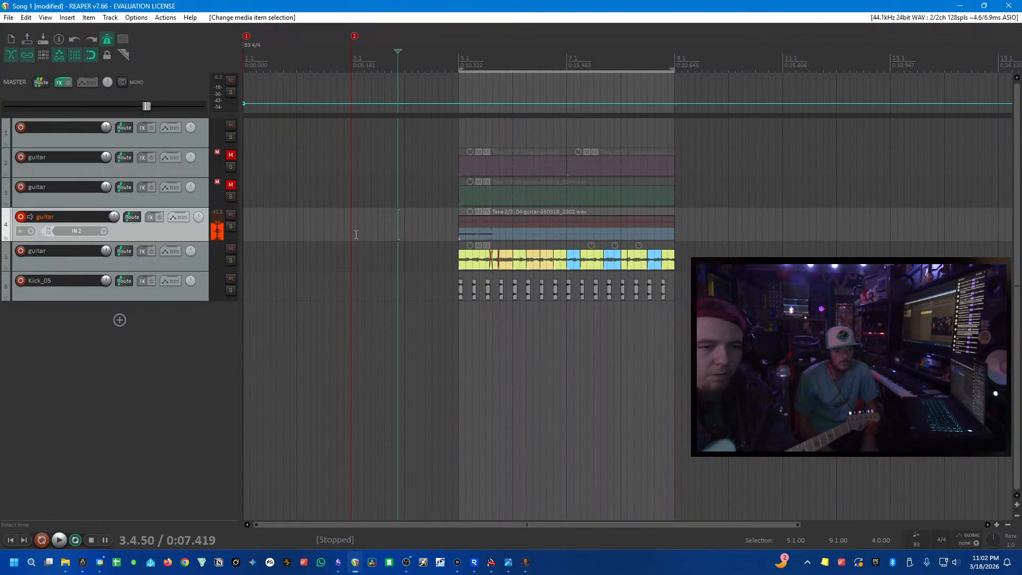
{"action": "key", "text": "Home"}
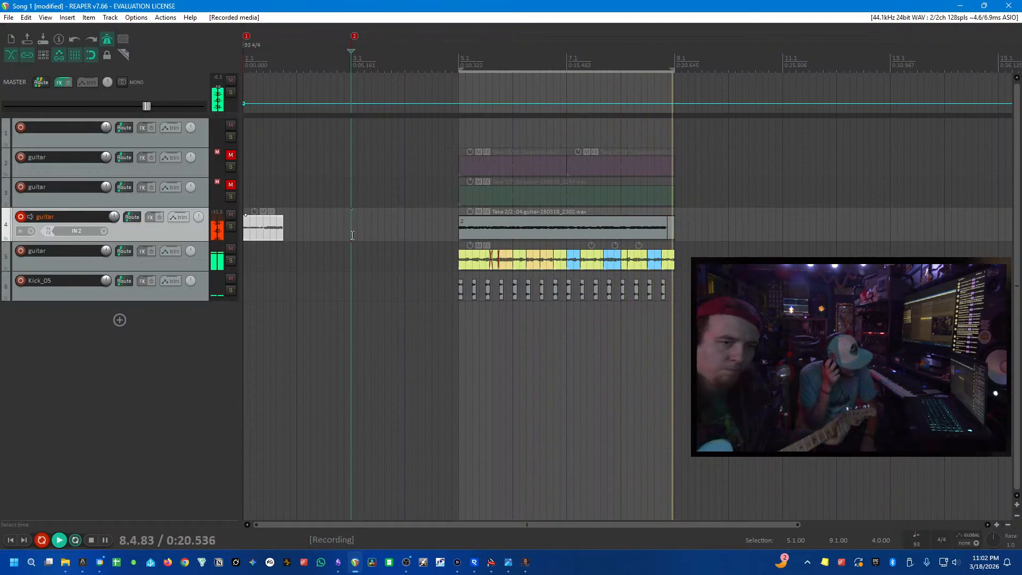
{"action": "key", "text": "space"}
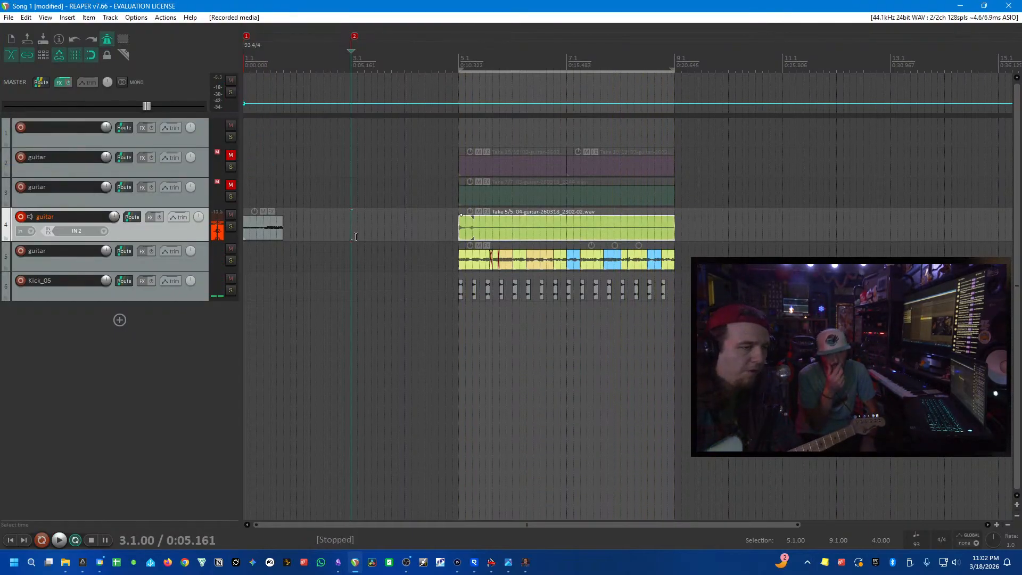
- Switch track 4 to Take 4/5 and pan the track about 45% left while auditioning from 4.3, and stop playback
{"action": "key", "text": "shift+t"}
{"action": "left_click", "coordinate": [142, 232]}
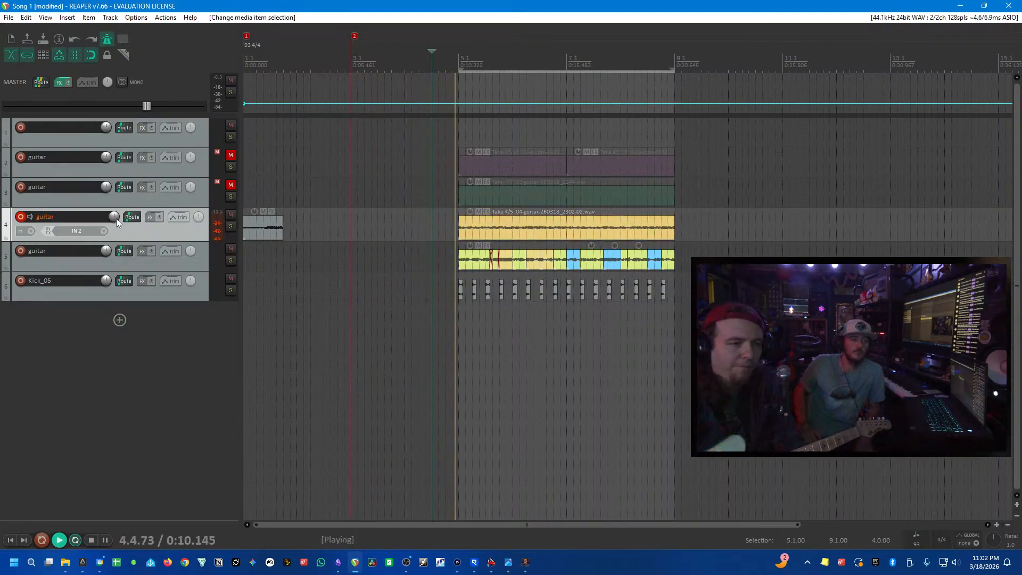
{"action": "mouse_move", "coordinate": [116, 219]}
{"action": "left_click_drag", "start_coordinate": [114, 216], "coordinate": [114, 216]}
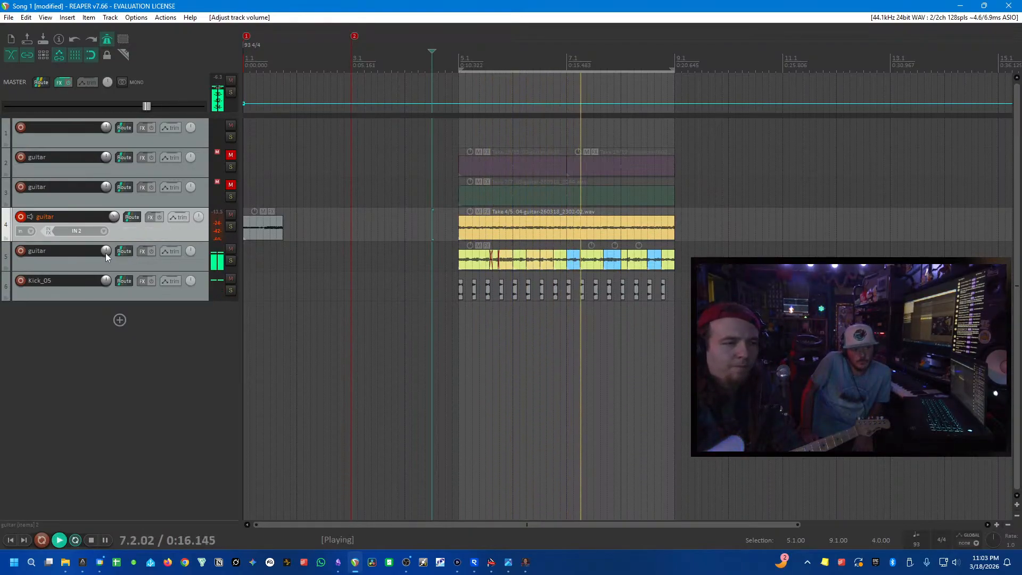
{"action": "left_click_drag", "start_coordinate": [198, 217], "coordinate": [190, 266]}
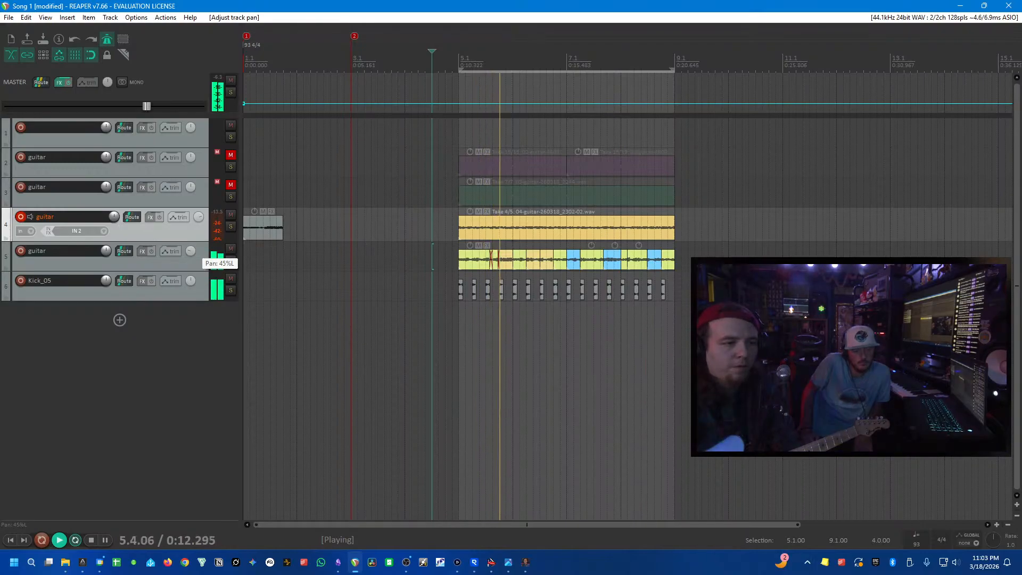
{"action": "key", "text": "space"}
- Duplicate guitar track 4 and delete the bars 5 to 8 item from the upper copy
{"action": "right_click", "coordinate": [195, 234]}
{"action": "left_click", "coordinate": [293, 287]}
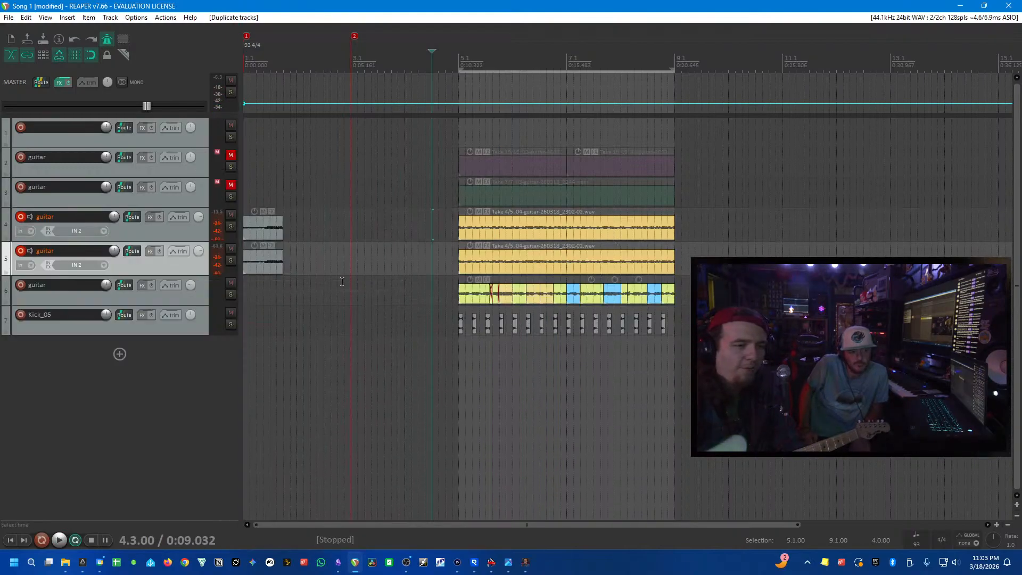
{"action": "left_click_drag", "start_coordinate": [538, 223], "coordinate": [691, 228]}
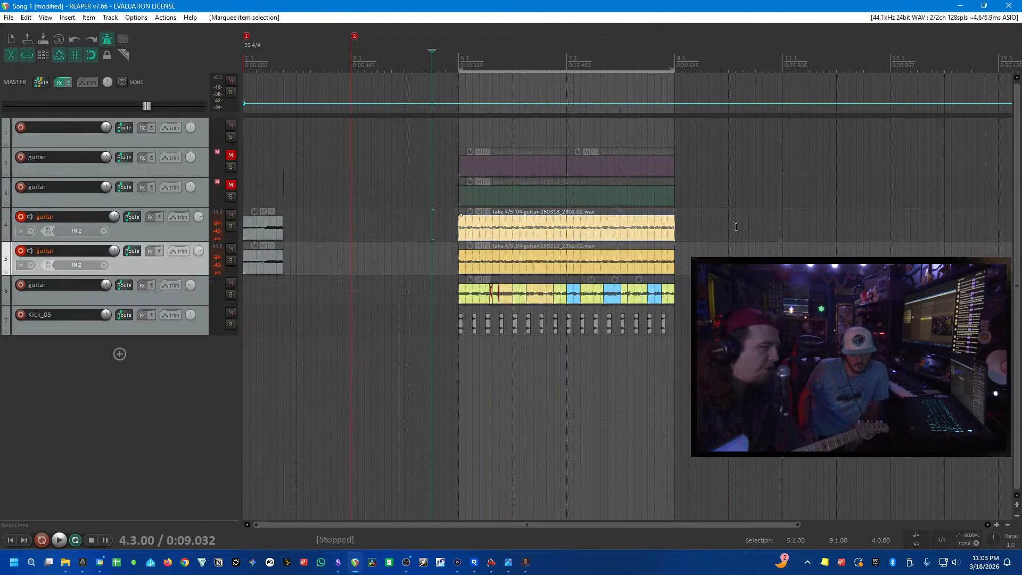
{"action": "key", "text": "Delete"}
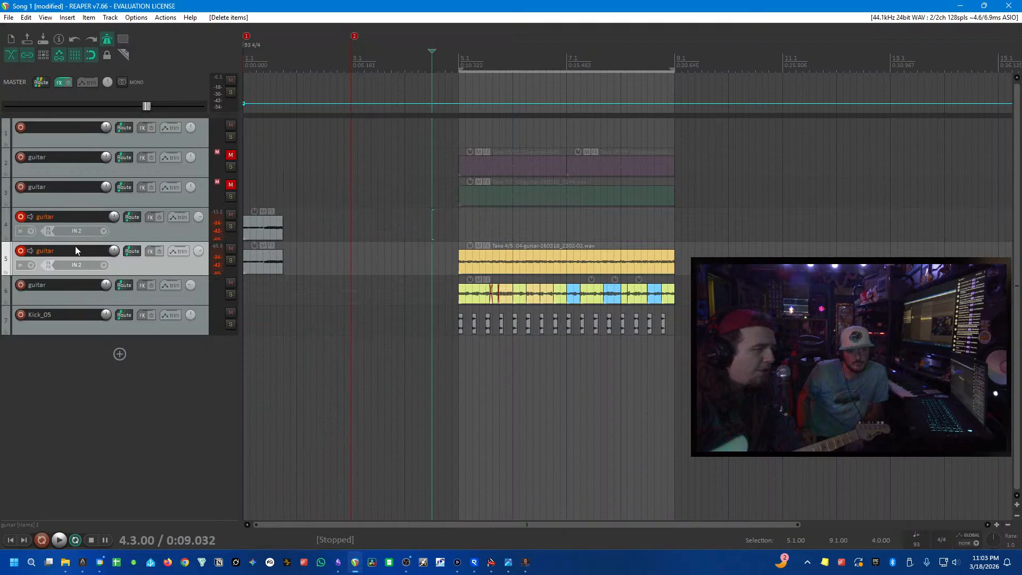
- Delete the stray items at the start of tracks 4 and 5 and disarm track 5
{"action": "left_click", "coordinate": [129, 269]}
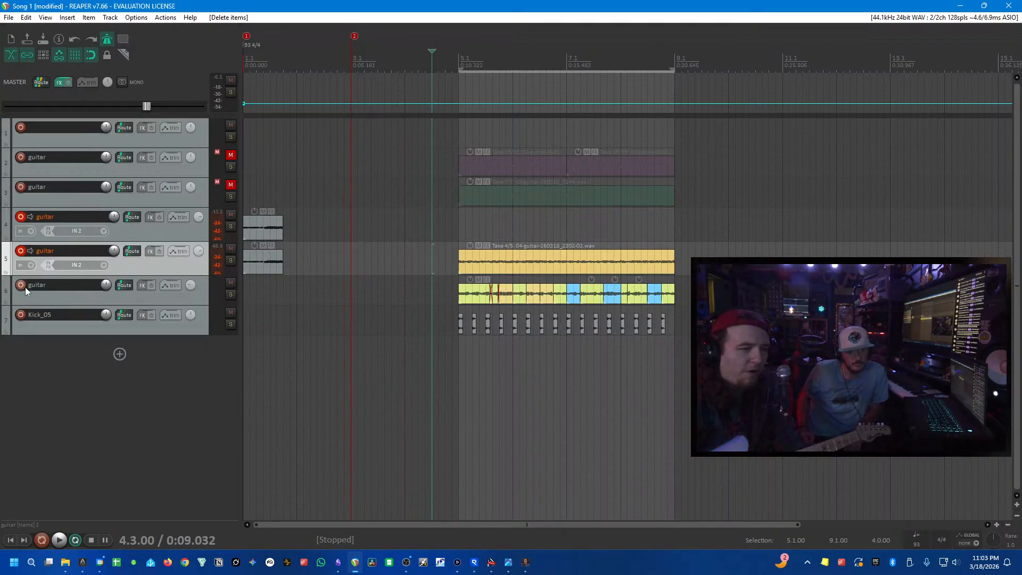
{"action": "double_click", "coordinate": [19, 222]}
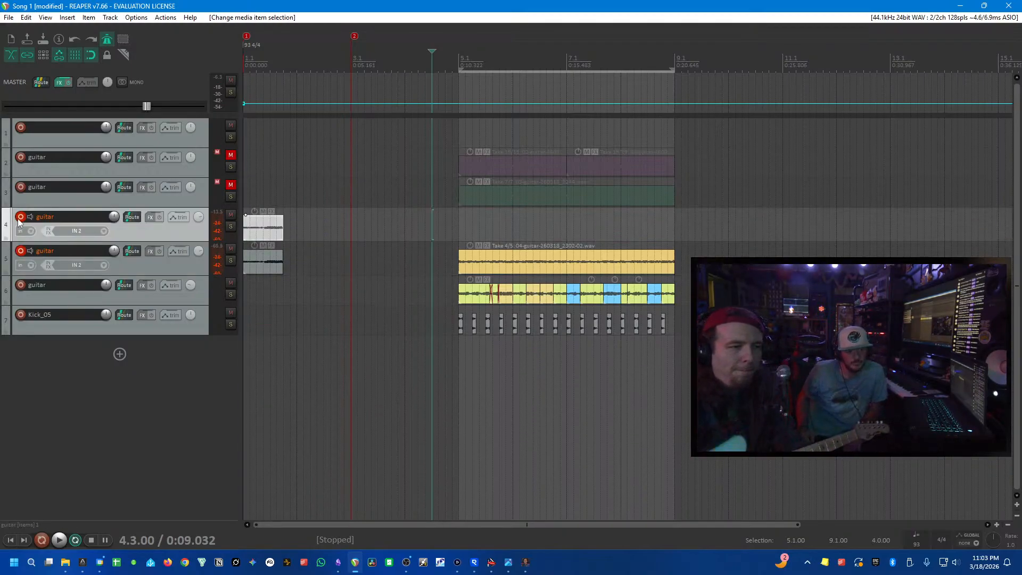
{"action": "key", "text": "Delete"}
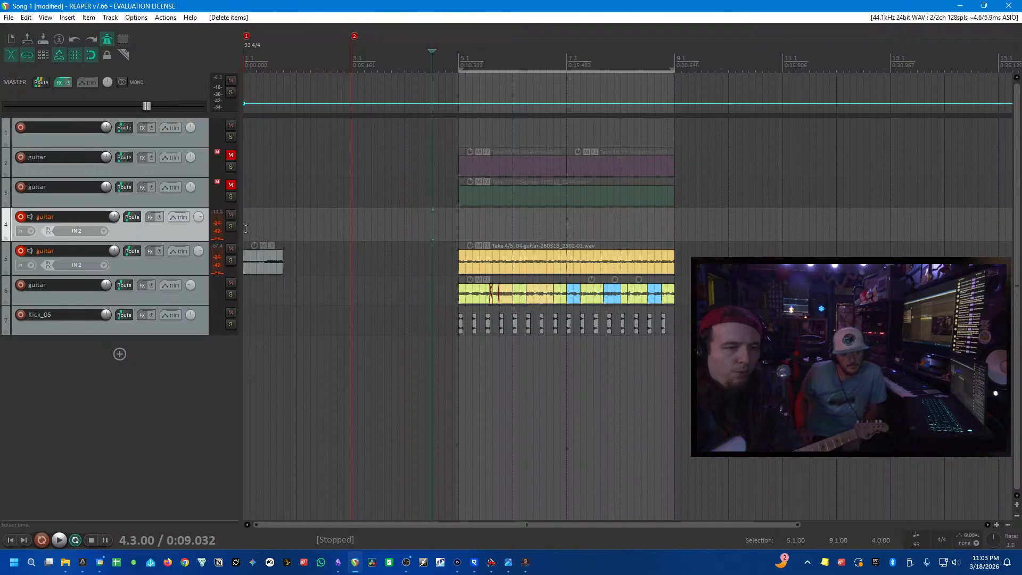
{"action": "left_click_drag", "start_coordinate": [222, 248], "coordinate": [213, 242]}
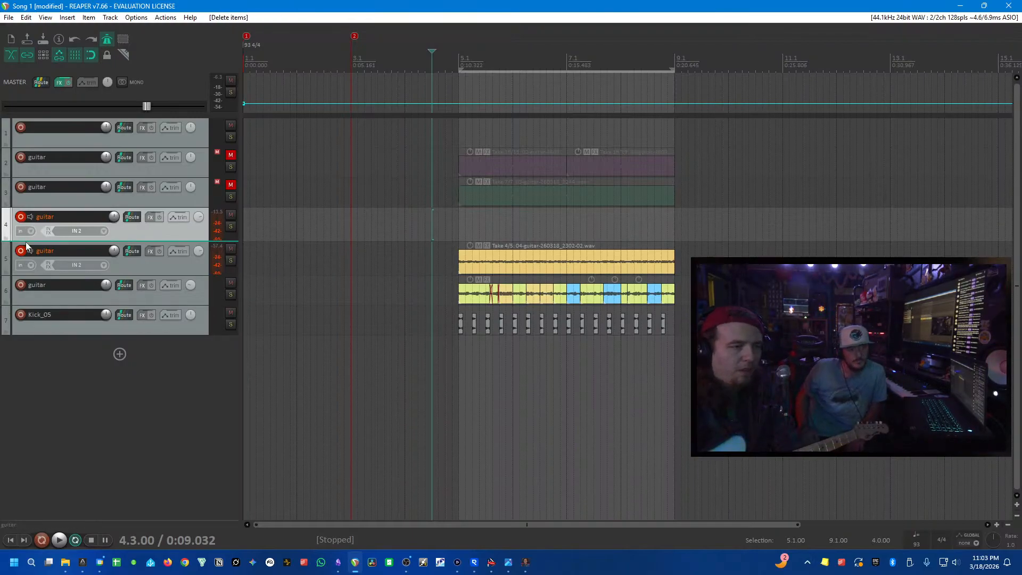
{"action": "left_click", "coordinate": [213, 245]}
- Record a doubled guitar part over bars 5 to 8 on track 4, starting from 4.1, and stop
{"action": "left_click", "coordinate": [350, 224]}
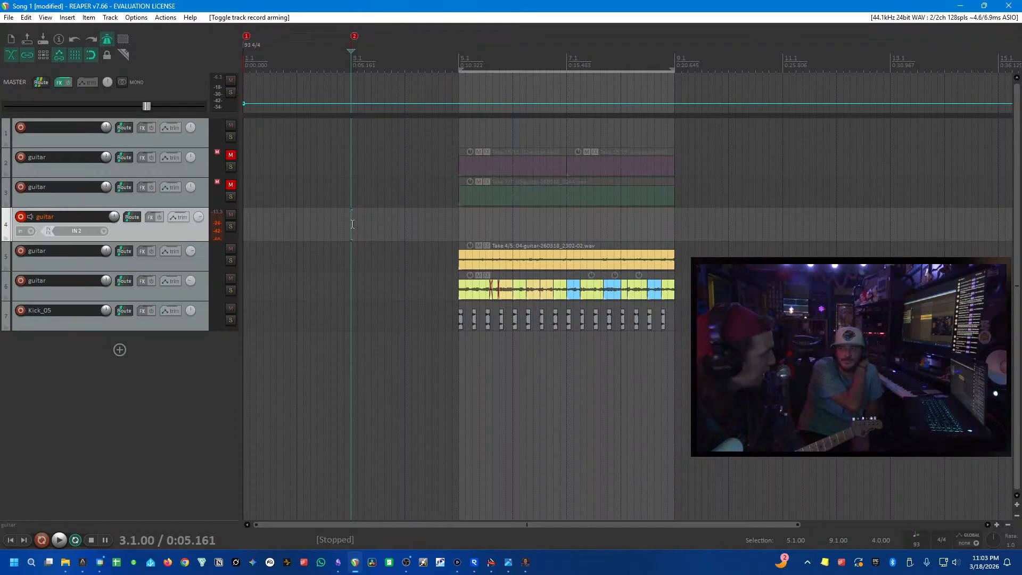
{"action": "left_click", "coordinate": [403, 223]}
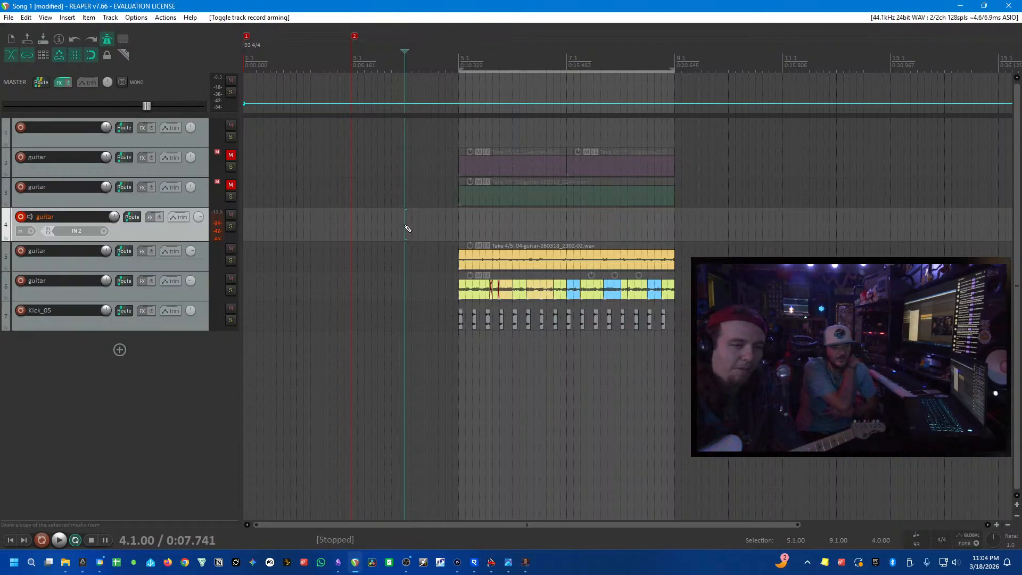
{"action": "key", "text": "ctrl+r"}
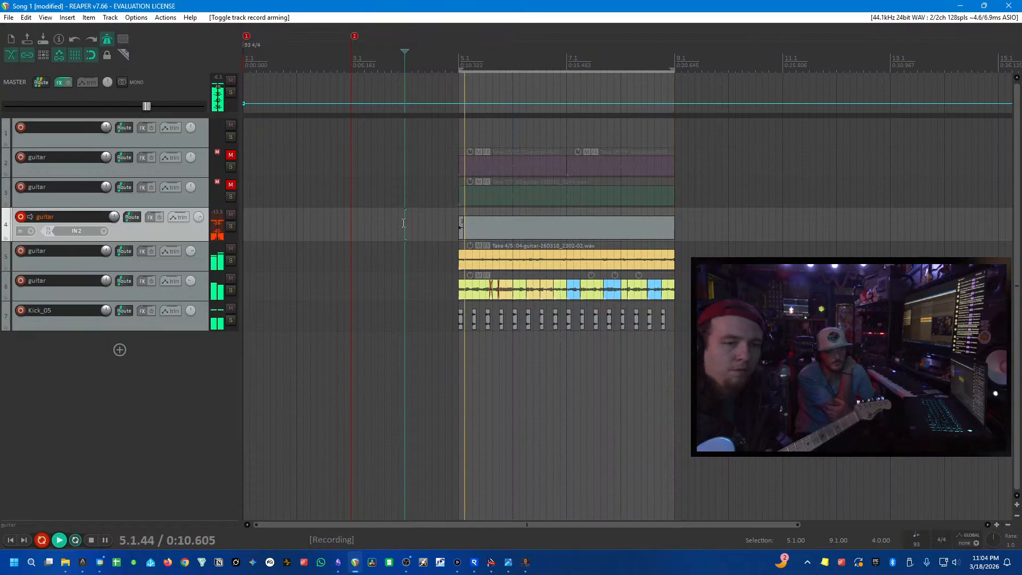
{"action": "key", "text": "space"}
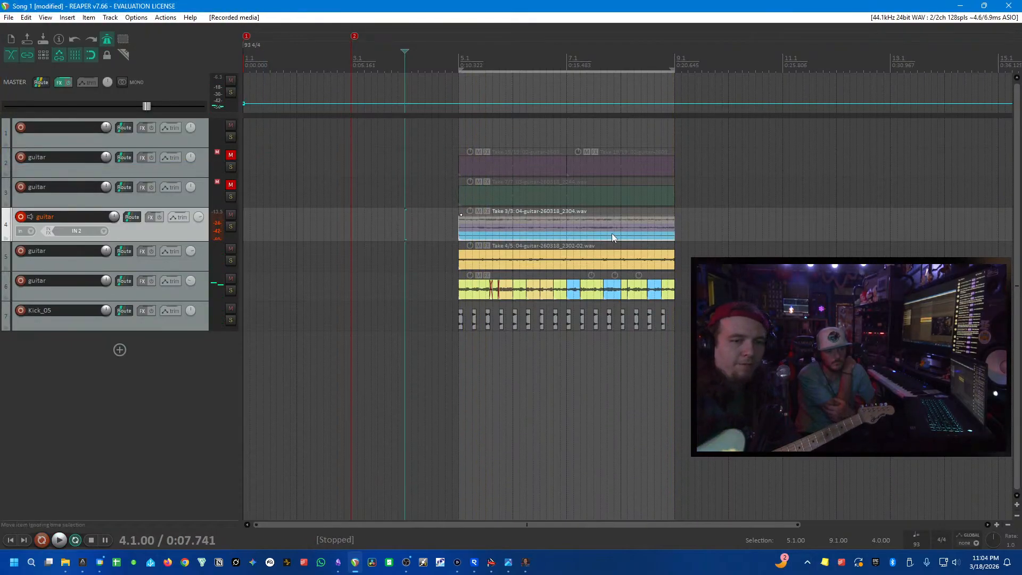
- Play back track 4 from the start of bar 5, switch it to Take 2/3 and disarm the track
{"action": "left_click", "coordinate": [465, 235]}
{"action": "key", "text": "space"}
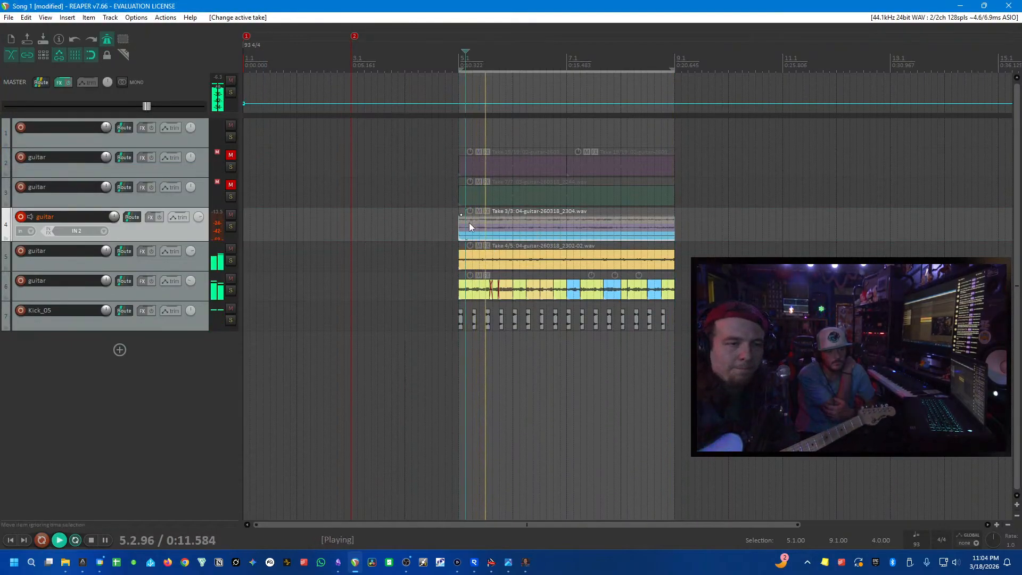
{"action": "left_click", "coordinate": [469, 222]}
{"action": "left_click", "coordinate": [468, 223]}
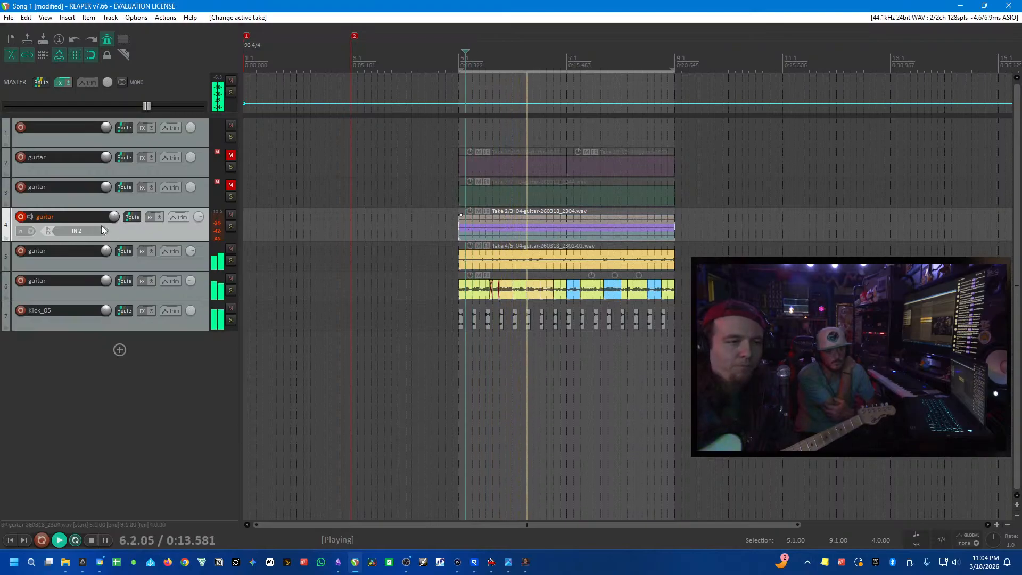
{"action": "left_click", "coordinate": [20, 217]}
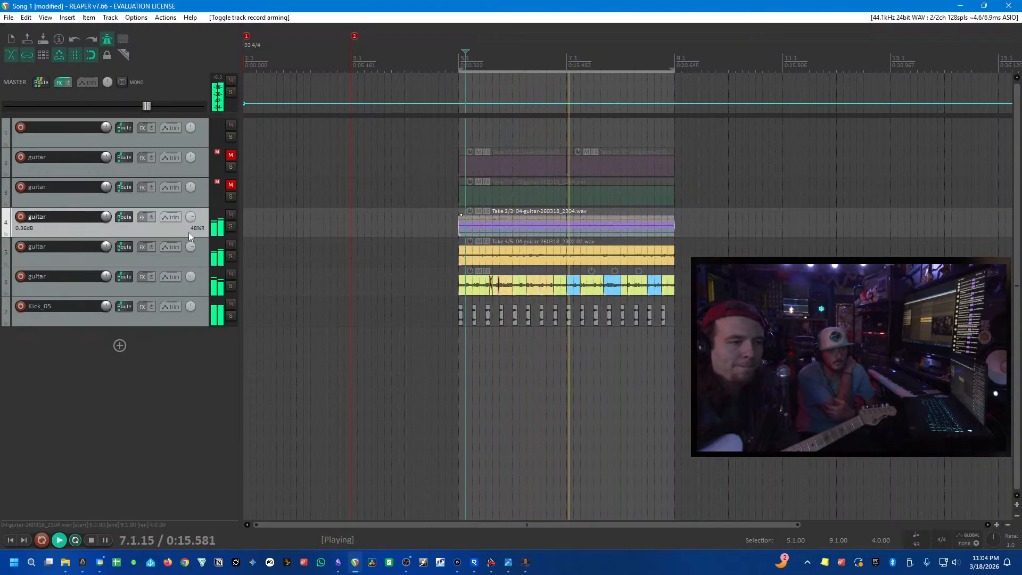
- Solo tracks 4 and 5, pan track 4 to 100% right and track 5 to 100% left, then clear the solos
{"action": "left_click", "coordinate": [231, 226]}
{"action": "left_click", "coordinate": [231, 256]}
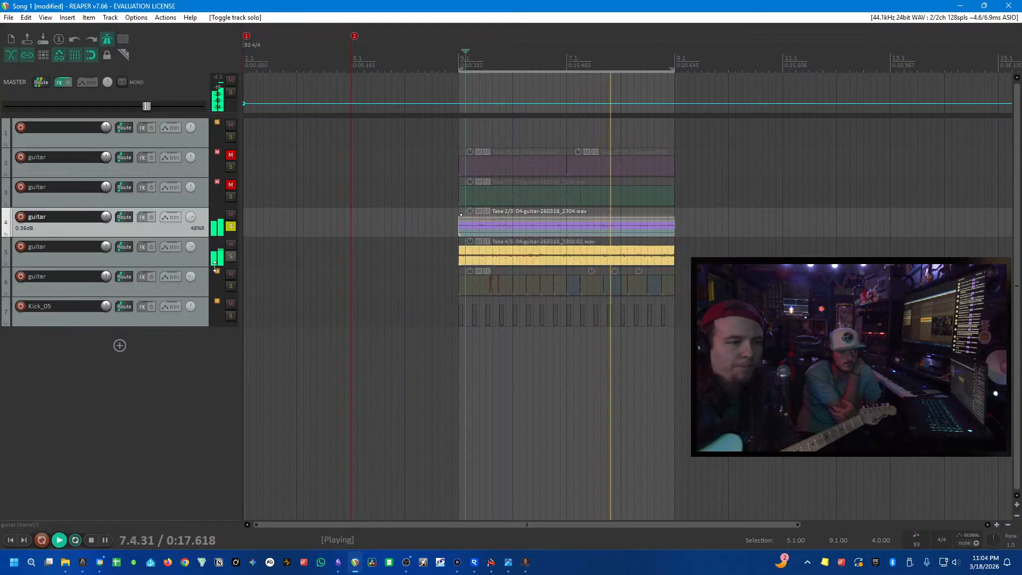
{"action": "scroll", "coordinate": [192, 247], "scroll_direction": "down", "scroll_amount": 5}
{"action": "scroll", "coordinate": [192, 218], "scroll_direction": "up", "scroll_amount": 5}
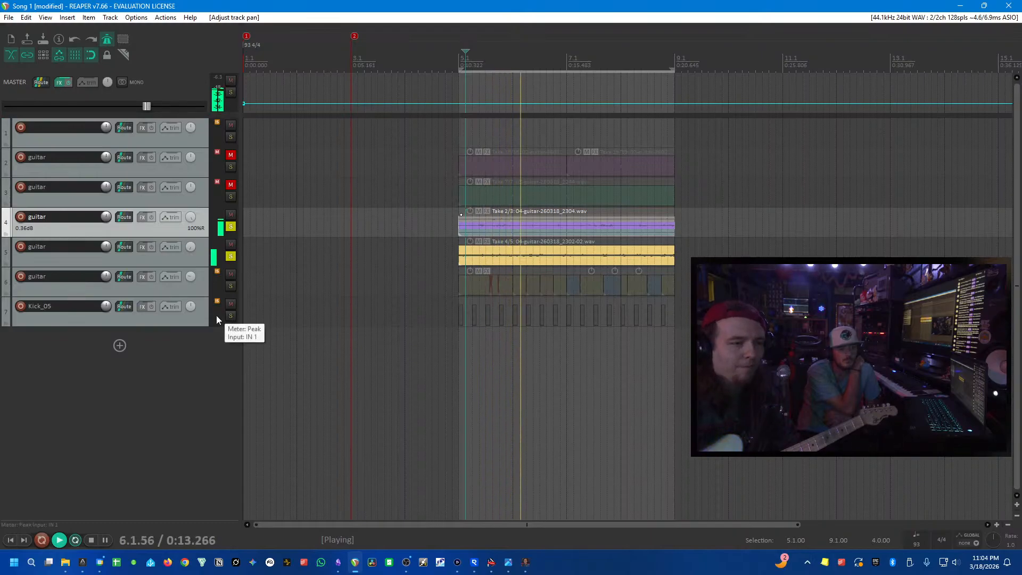
{"action": "left_click", "coordinate": [201, 259]}
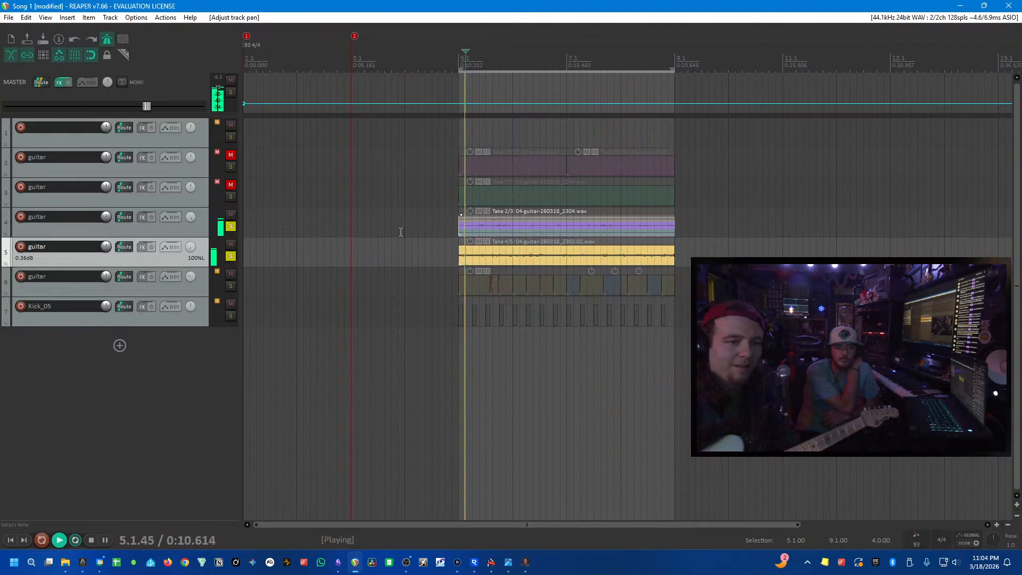
{"action": "left_click", "coordinate": [229, 286]}
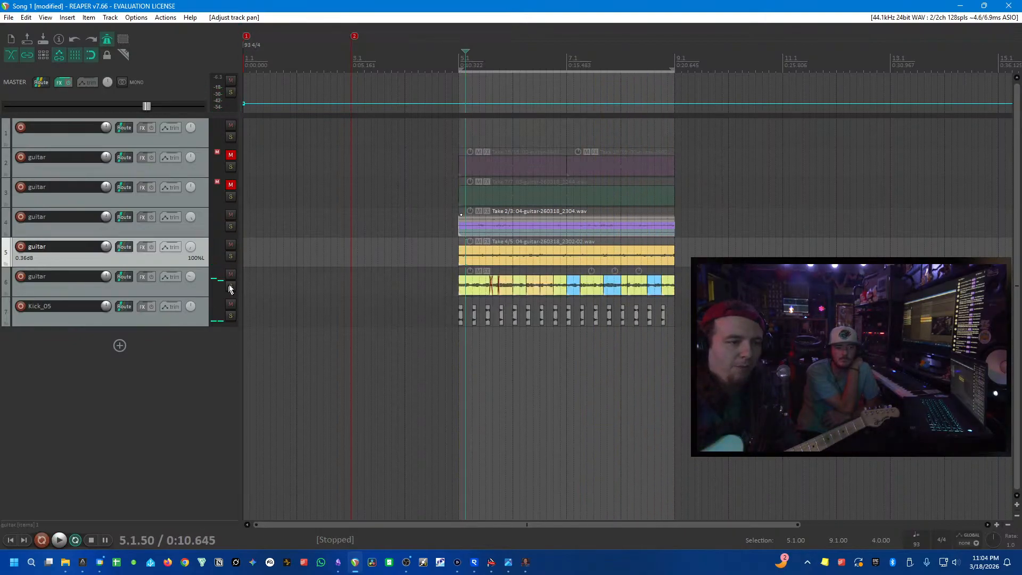
- Rearm track 4 and record further takes over bars 5 to 8, starting from 3.1, and stop
{"action": "left_click", "coordinate": [23, 216]}
{"action": "left_click", "coordinate": [360, 225]}
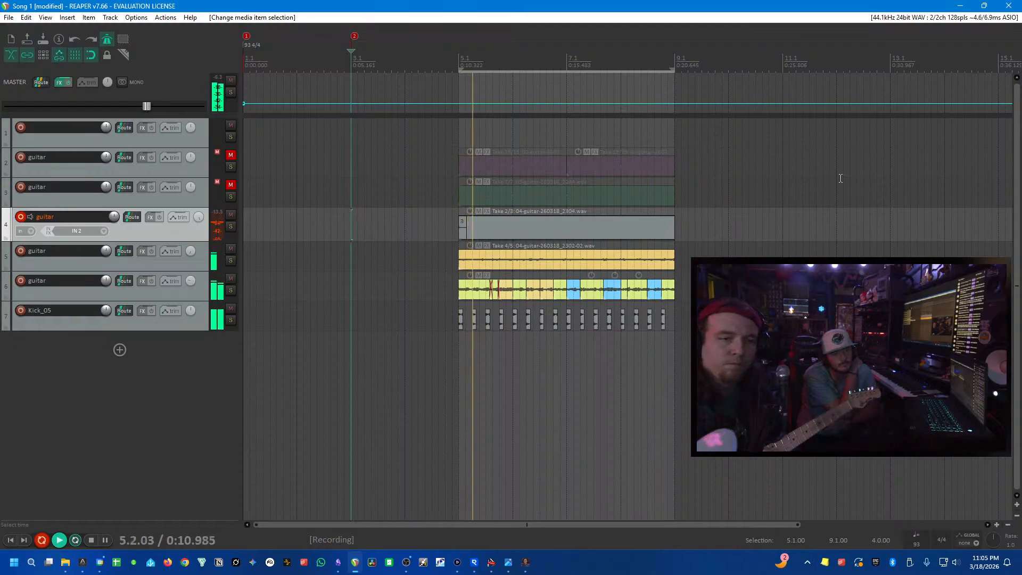
{"action": "key", "text": "space"}
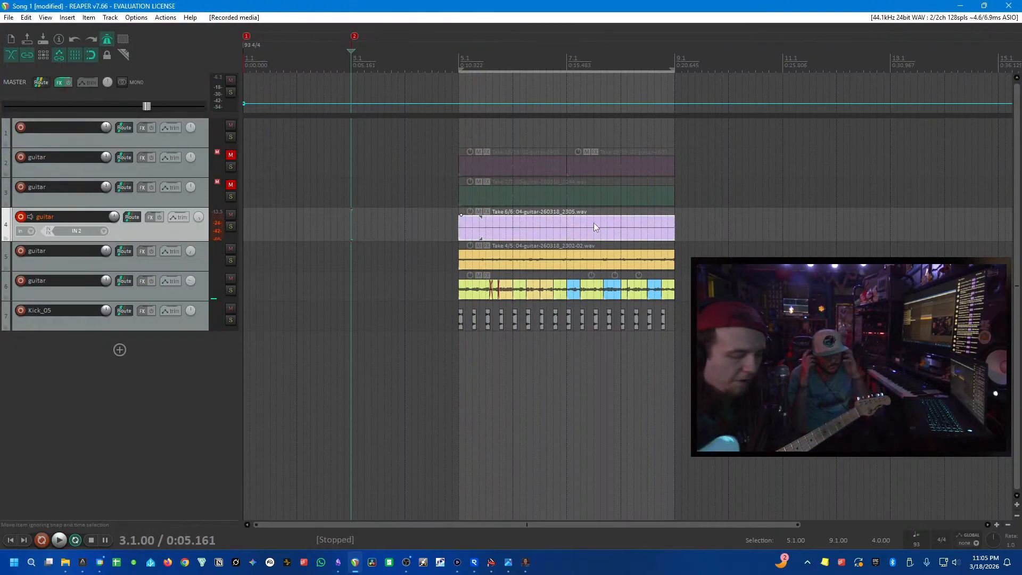
- Disarm track 4 and play it back with Take 5/6 active
{"action": "left_click", "coordinate": [393, 236]}
{"action": "left_click", "coordinate": [21, 216]}
{"action": "key", "text": "space"}
{"action": "left_click", "coordinate": [491, 225]}
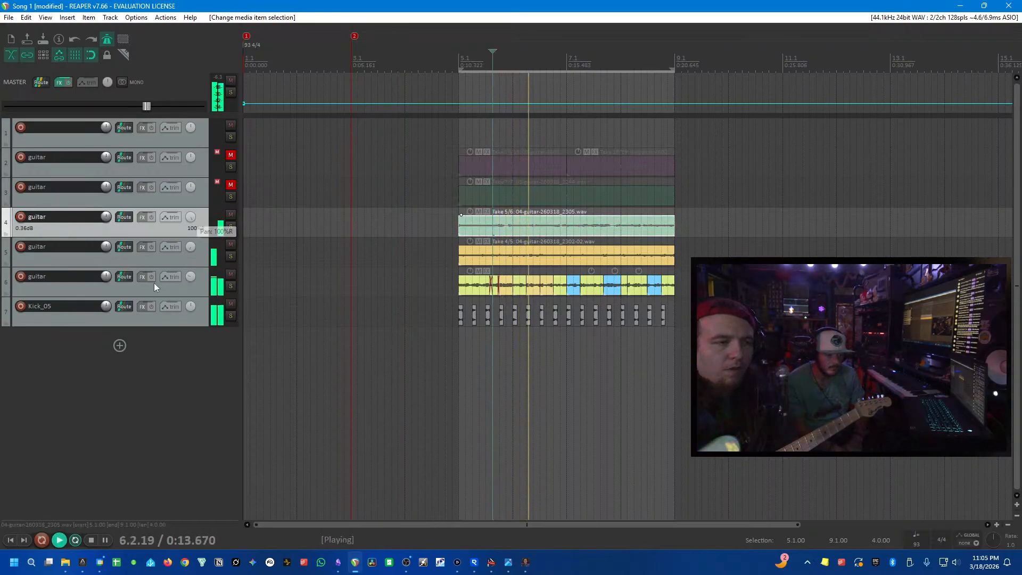
- Rebalance the levels of guitar tracks 4 and 5 during playback, setting track 4's volume to -5.63 dB, and stop
{"action": "left_click", "coordinate": [110, 261], "text": "ctrl"}
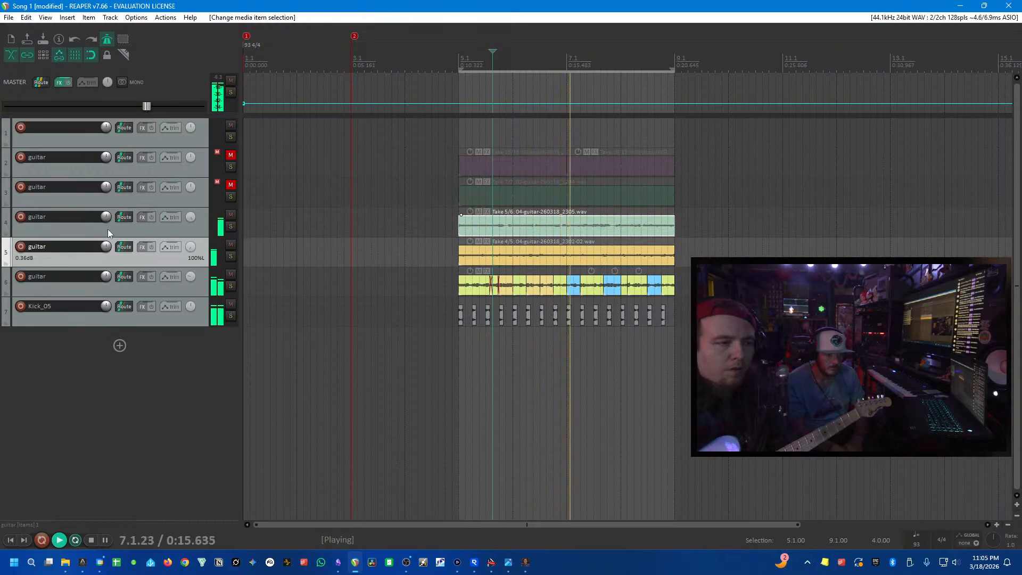
{"action": "left_click_drag", "start_coordinate": [106, 216], "coordinate": [103, 237]}
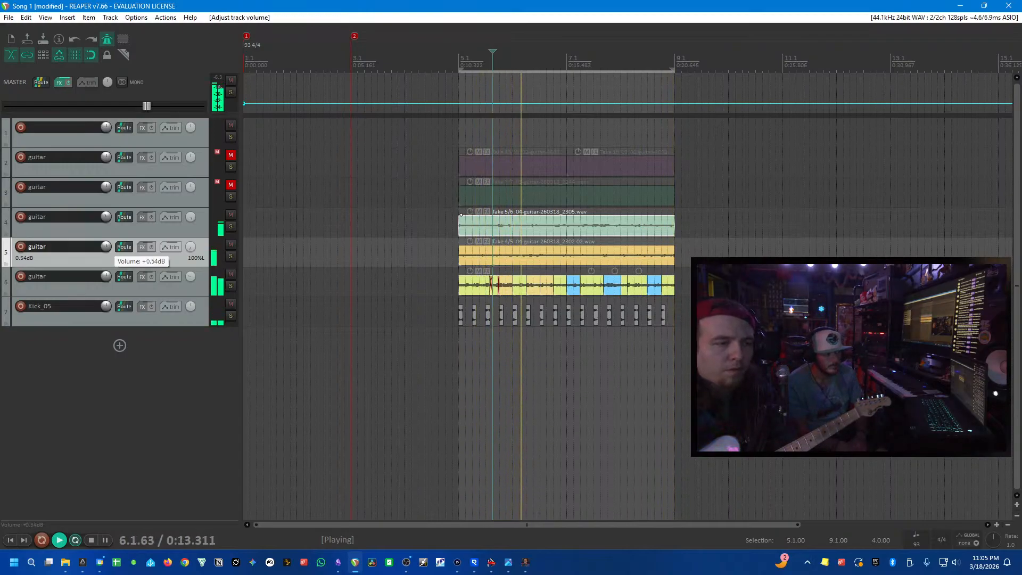
{"action": "left_click", "coordinate": [183, 231]}
{"action": "key", "text": "space"}
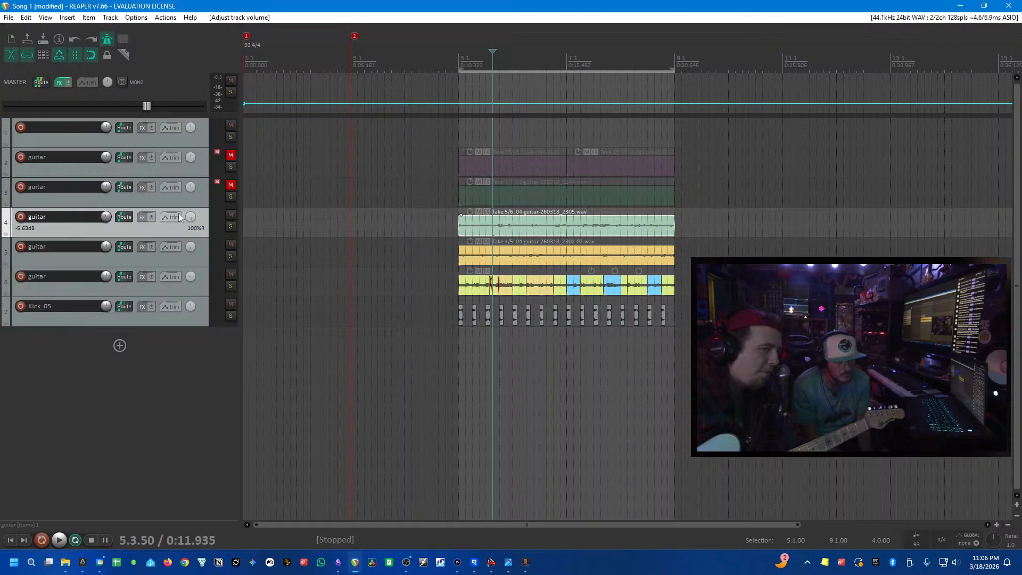
- Solo track 4, play it from just before bar 5 and set its pan to 88% right
{"action": "left_click", "coordinate": [231, 226]}
{"action": "left_click", "coordinate": [454, 220]}
{"action": "key", "text": "space"}
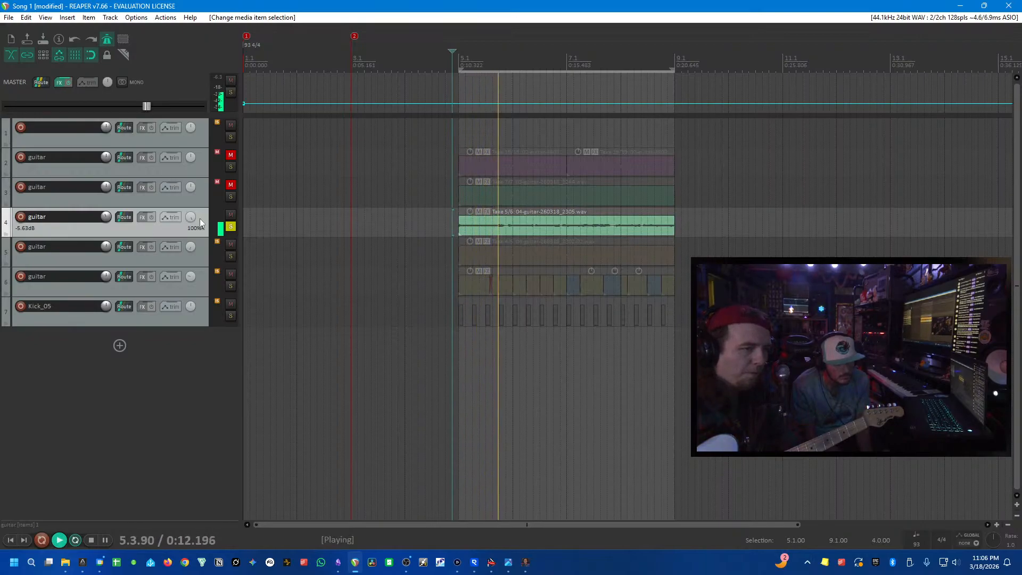
{"action": "mouse_move", "coordinate": [191, 216]}
{"action": "left_mouse_down"}
{"action": "mouse_move", "coordinate": [191, 250]}
{"action": "mouse_move", "coordinate": [190, 220]}
{"action": "left_mouse_up"}
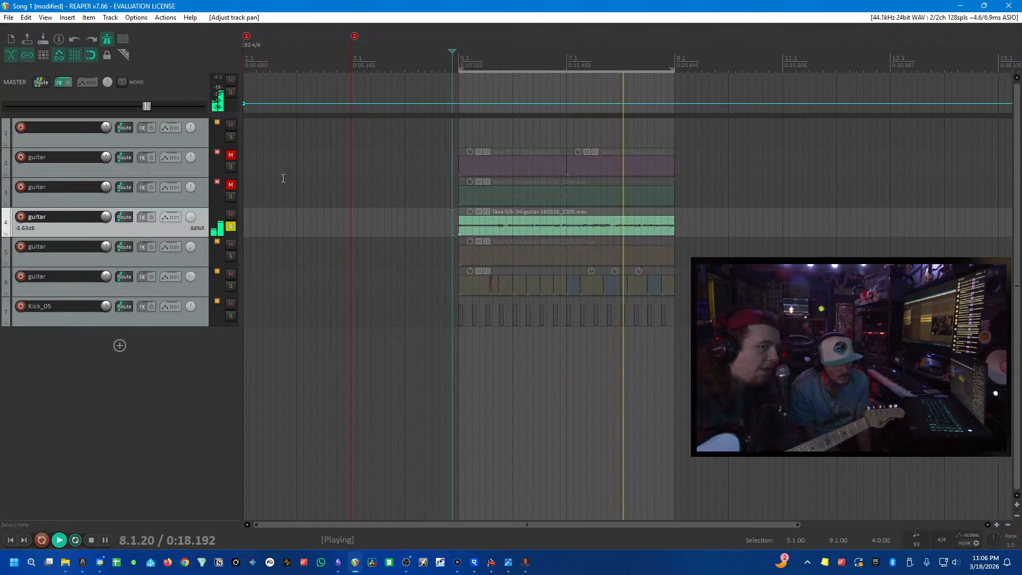
- Solo track 5 alongside track 4 and lower its volume to about -3.63 dB
{"action": "left_click", "coordinate": [231, 256]}
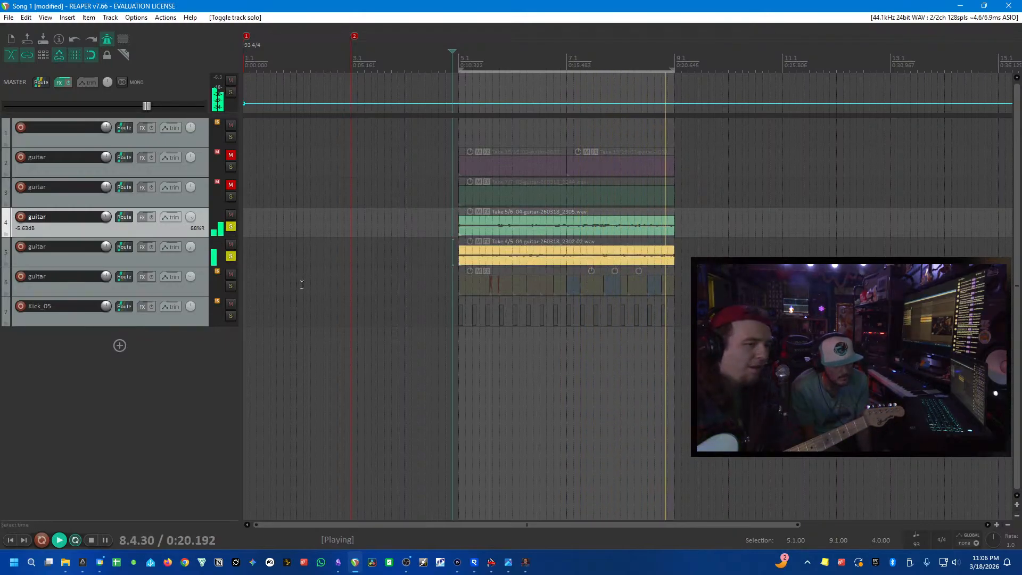
{"action": "mouse_move", "coordinate": [107, 246]}
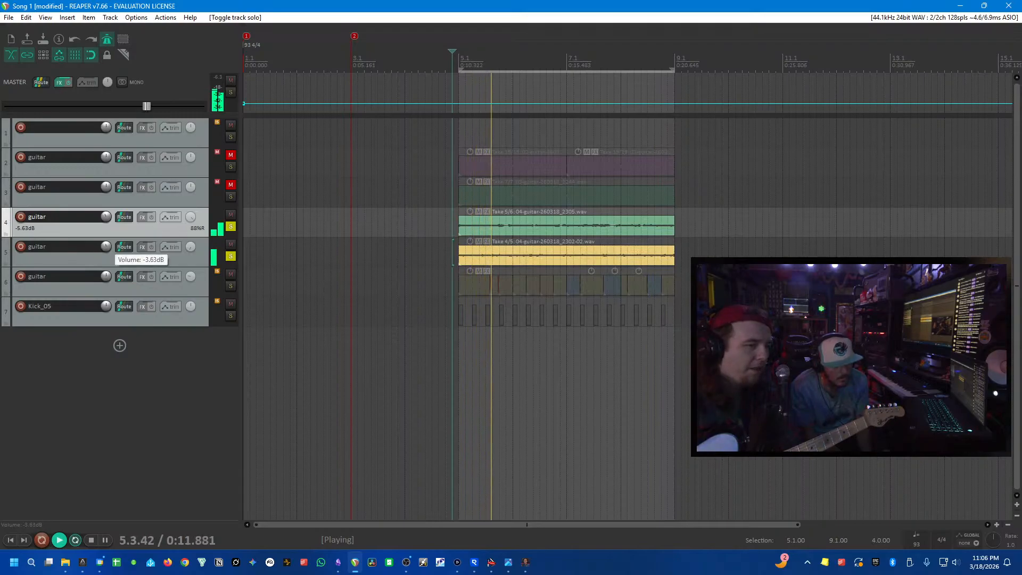
{"action": "left_click_drag", "start_coordinate": [106, 247], "coordinate": [106, 249]}
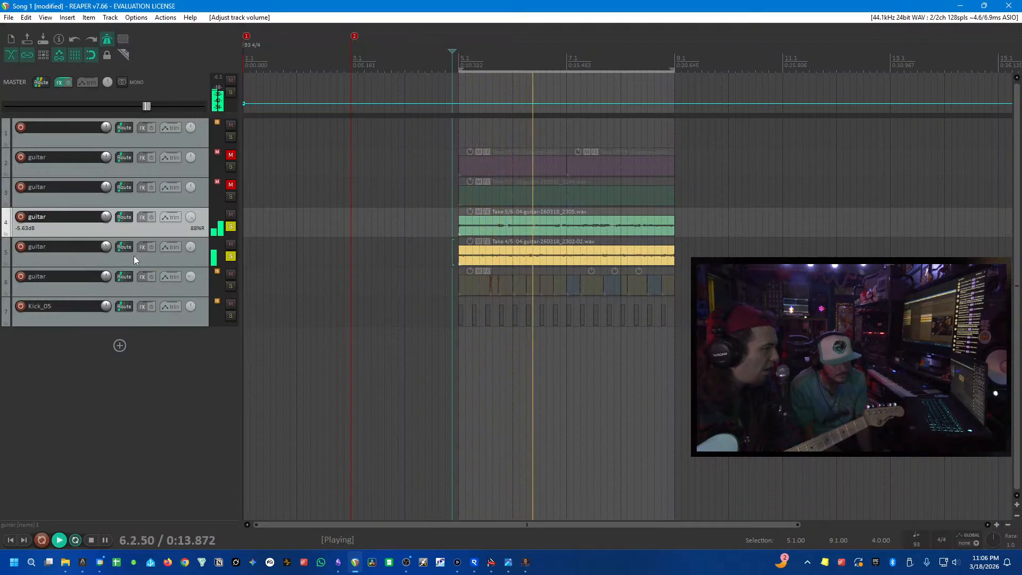
- Solo track 6 alongside tracks 4 and 5 to hear them together, and clear the solos to play the full mix
{"action": "left_click", "coordinate": [233, 288]}
{"action": "mouse_move", "coordinate": [103, 280]}
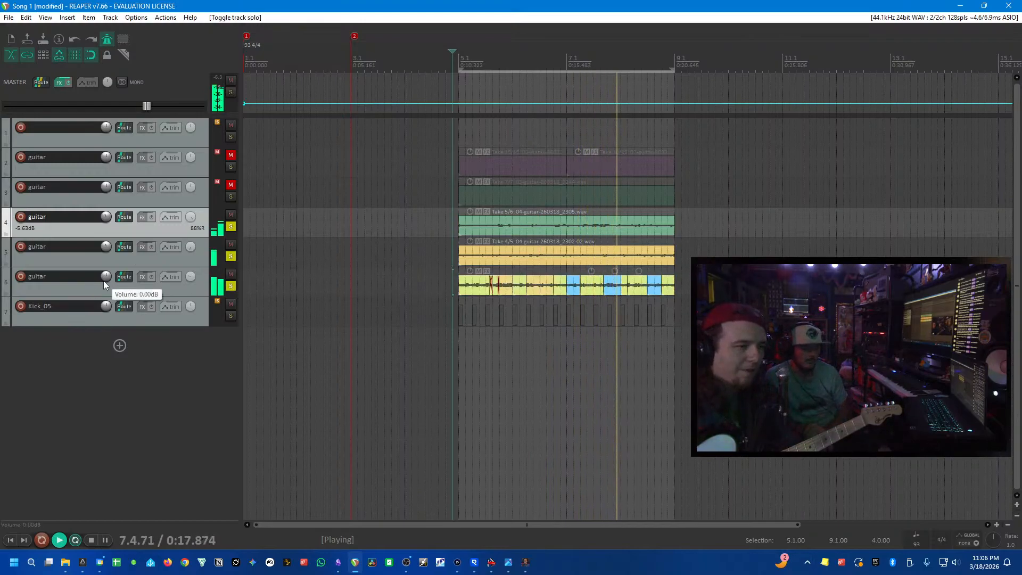
{"action": "left_click", "coordinate": [168, 393]}
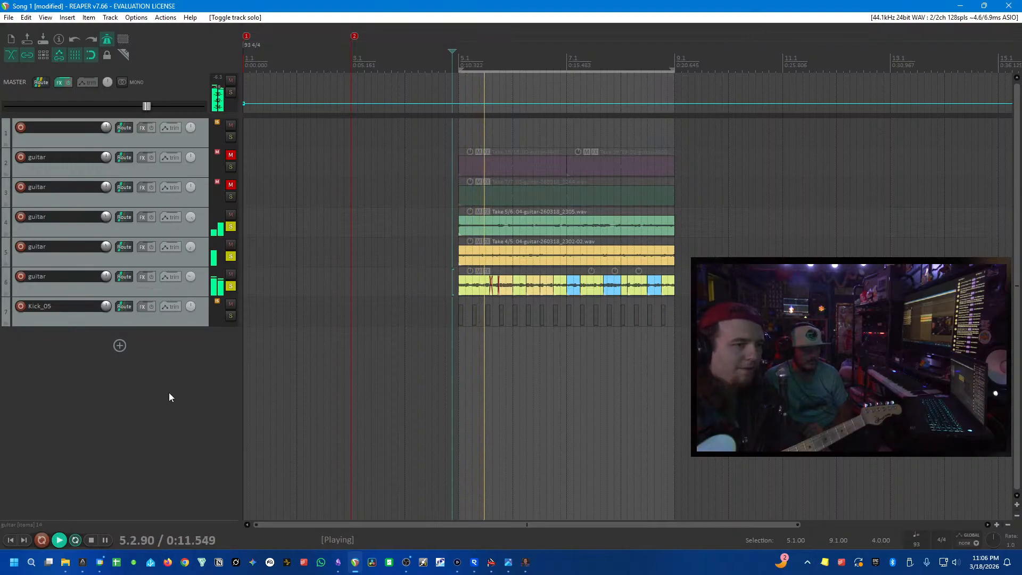
{"action": "key", "text": "space"}
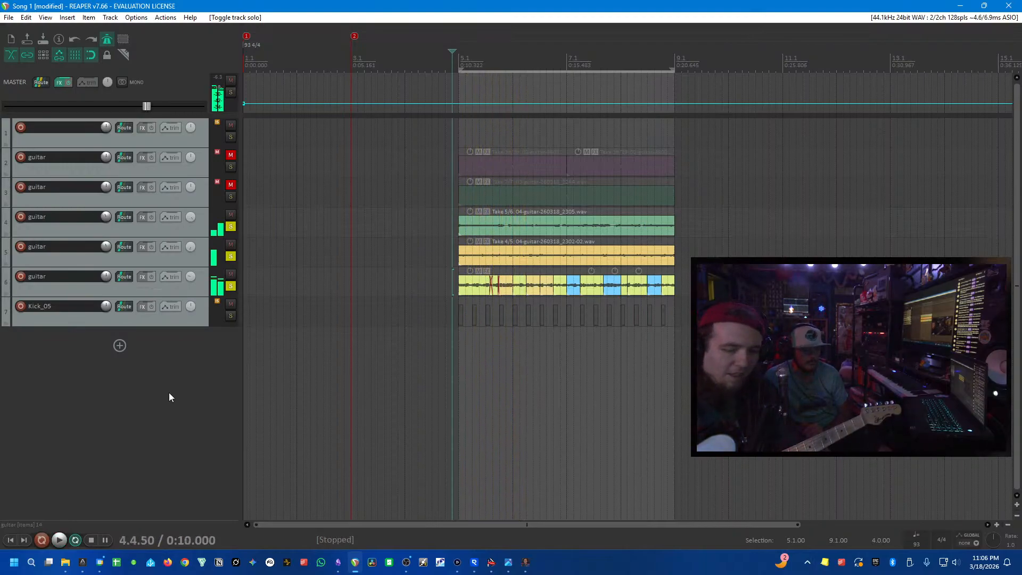
{"action": "left_click_drag", "start_coordinate": [232, 287], "coordinate": [232, 228]}
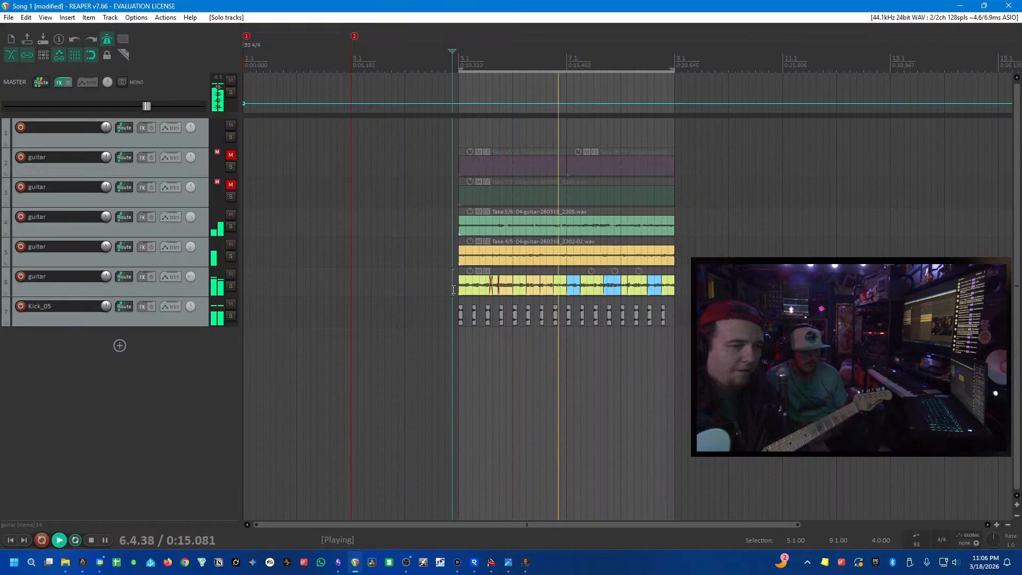
{"action": "key", "text": "space"}
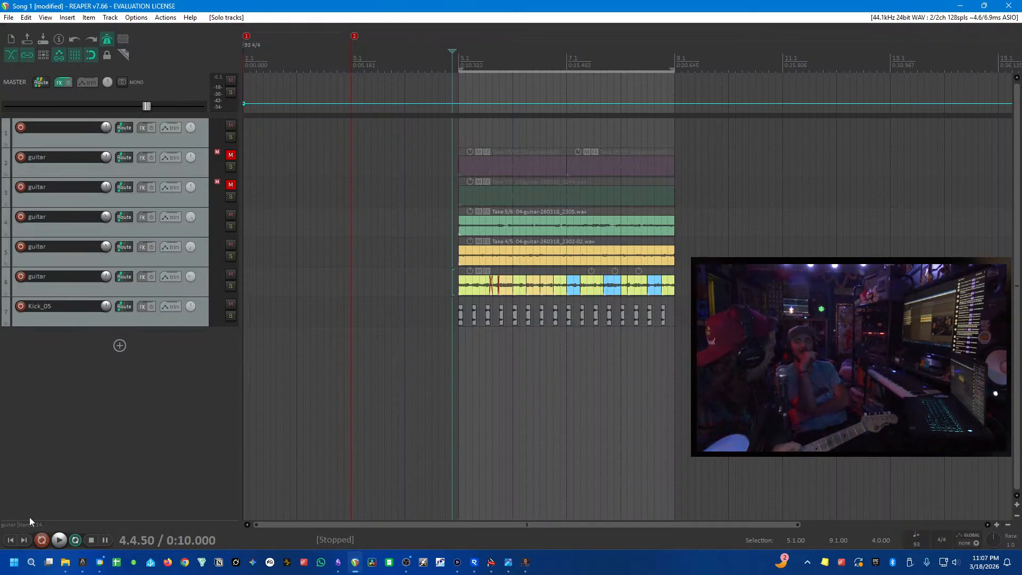
- Add a new track 8 below Kick_05, arm it for recording and set its input to mono IN 2
{"action": "left_click", "coordinate": [120, 346]}
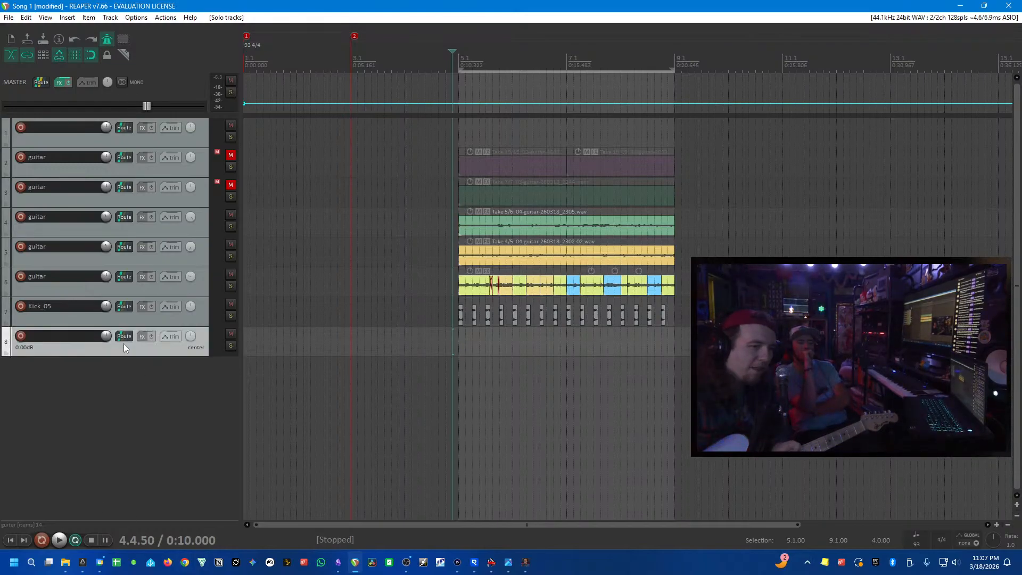
{"action": "left_click", "coordinate": [21, 336]}
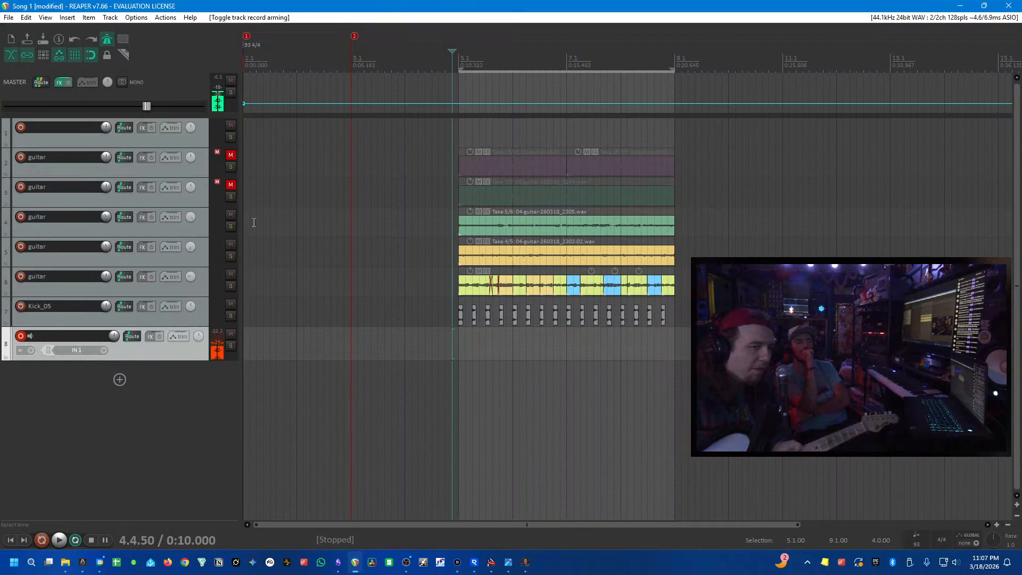
{"action": "left_click", "coordinate": [65, 347]}
{"action": "mouse_move", "coordinate": [112, 354]}
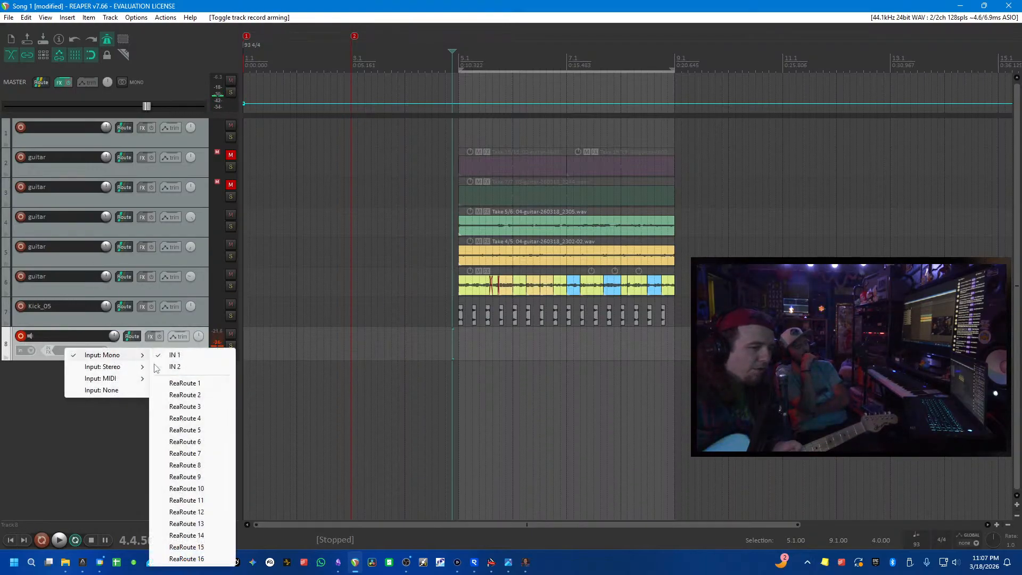
{"action": "left_click", "coordinate": [193, 367]}
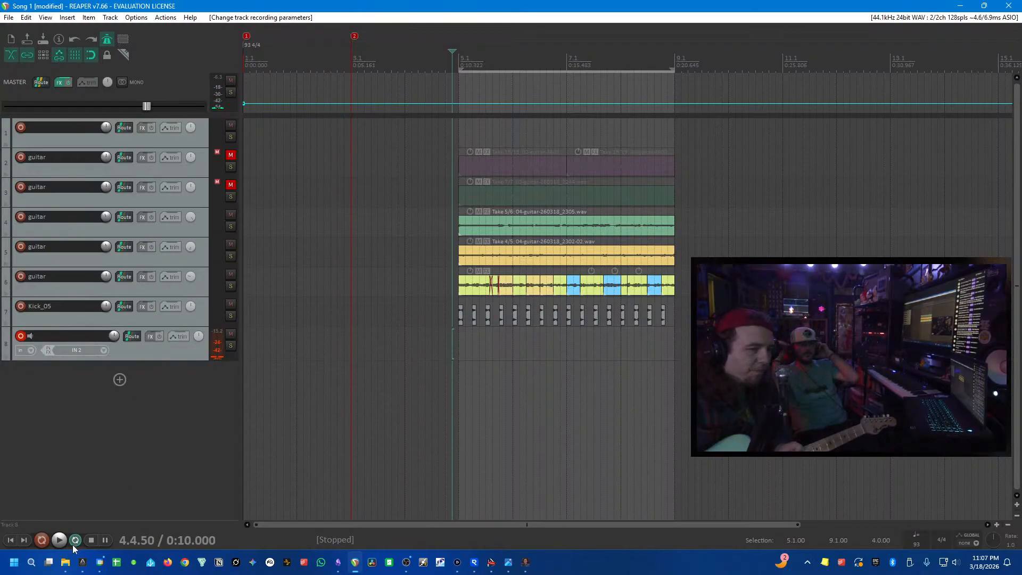
- Record looped takes over bars 5 to 8 on track 8, save them and make Take 16/17 active
{"action": "left_click", "coordinate": [41, 540]}
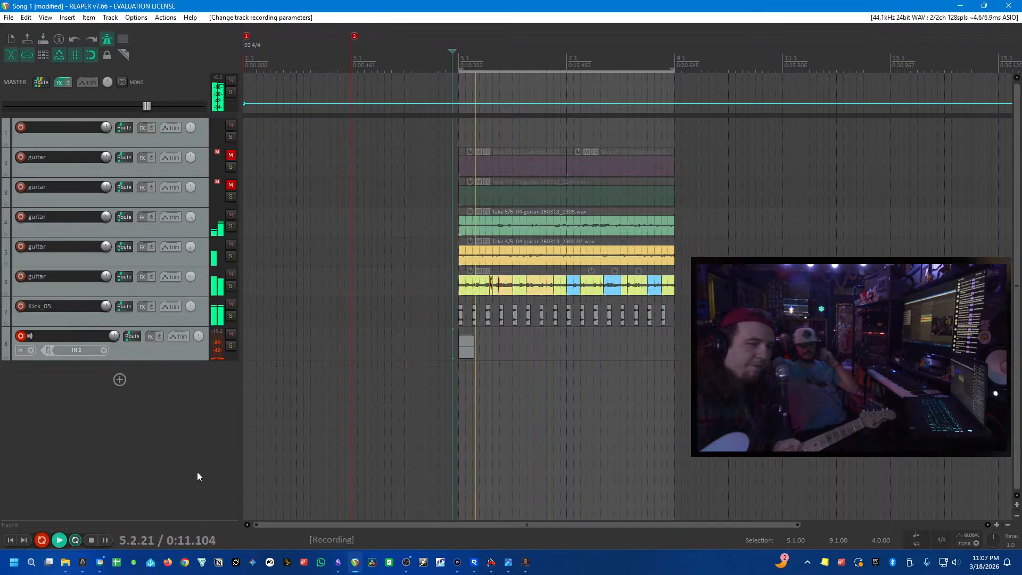
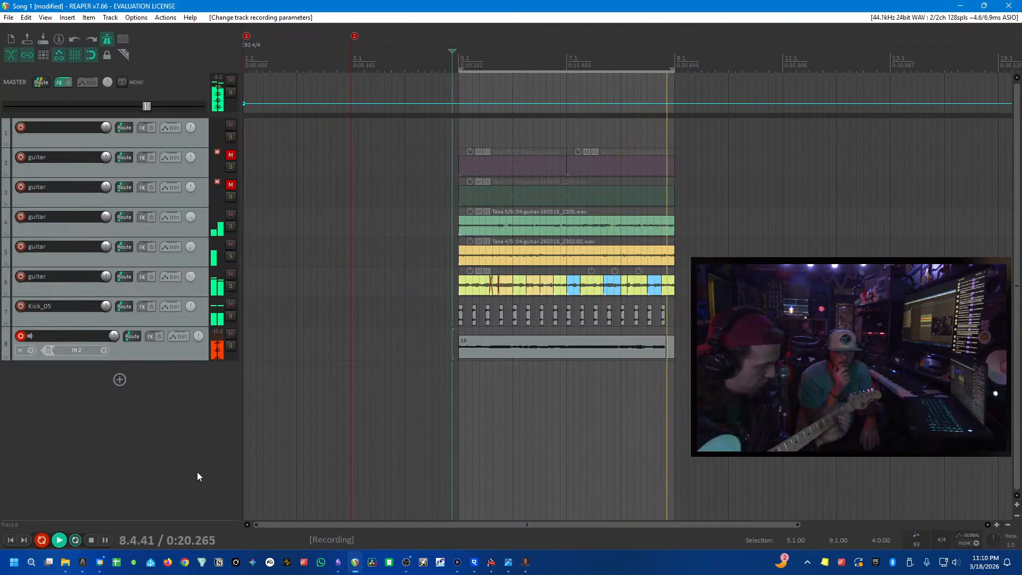
{"action": "key", "text": "space"}
{"action": "key", "text": "Return"}
{"action": "key", "text": "shift+t"}
{"action": "key", "text": "shift+t"}
{"action": "key", "text": "t"}
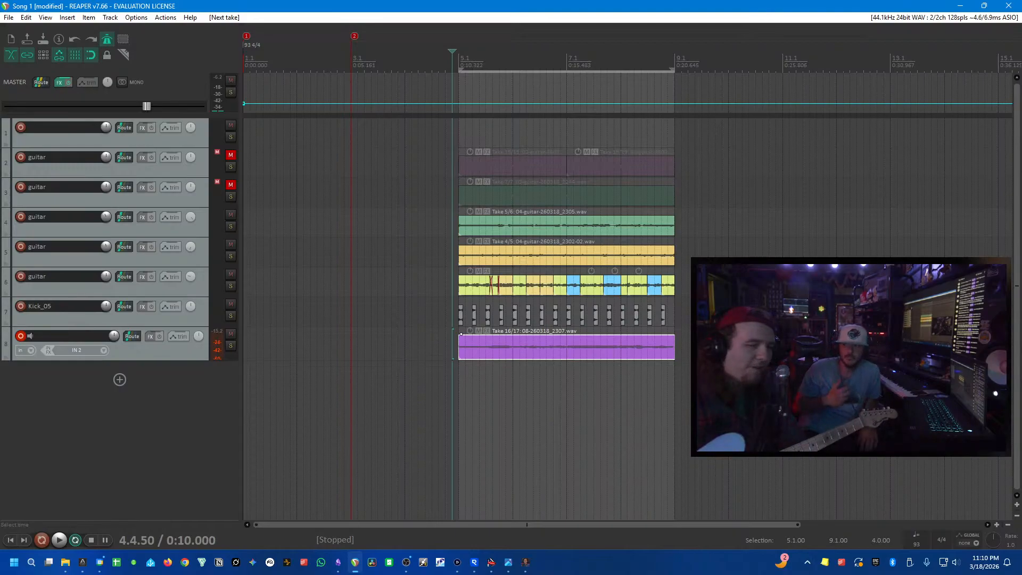
- Play back the new take on track 8 from just before bar 5 and pan the track off center
{"action": "left_click", "coordinate": [452, 385]}
{"action": "key", "text": "space"}
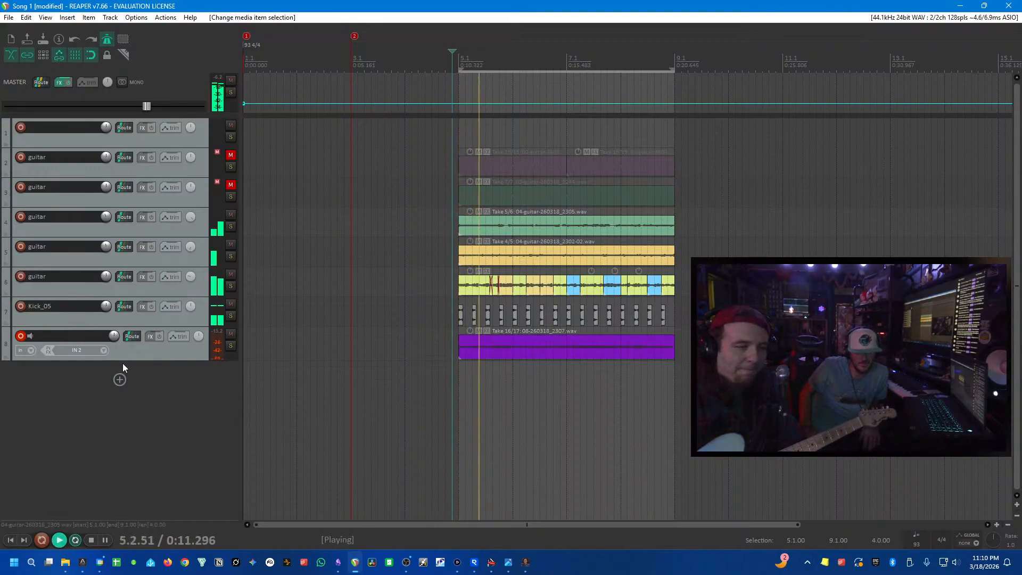
{"action": "left_click", "coordinate": [156, 356]}
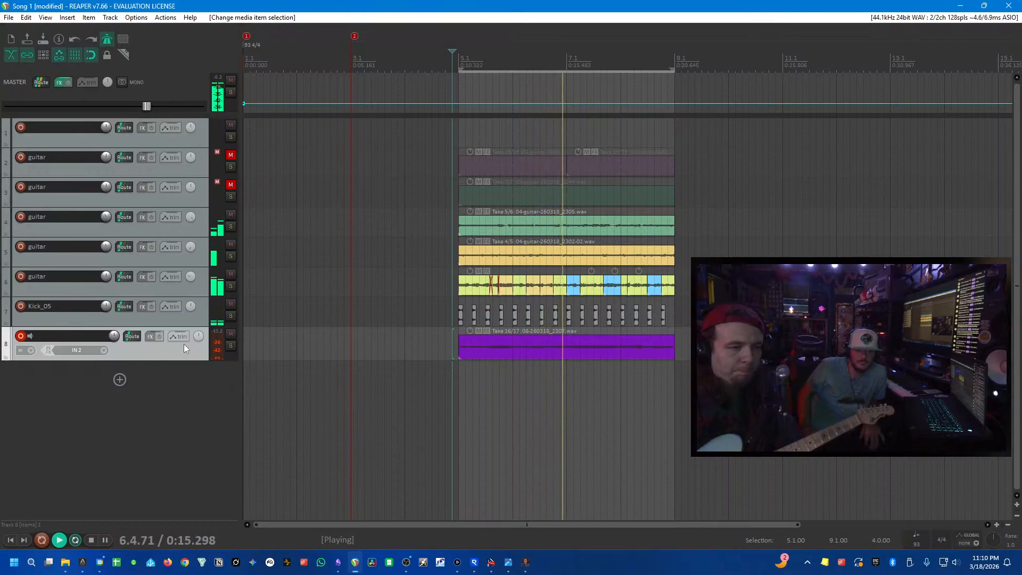
{"action": "key", "text": "Page_Down"}
{"action": "key", "text": "Page_Up"}
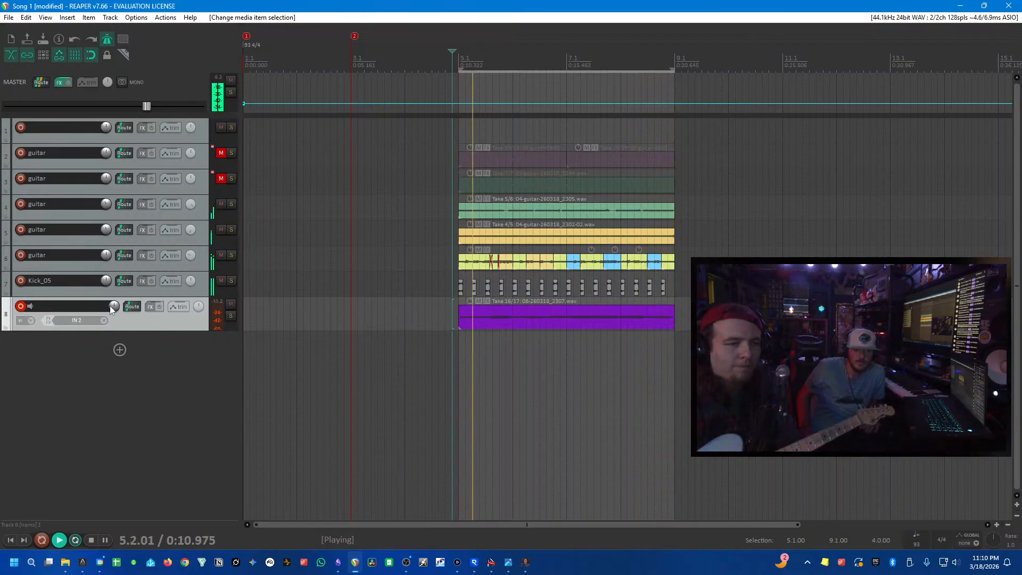
{"action": "left_click_drag", "start_coordinate": [198, 307], "coordinate": [175, 331]}
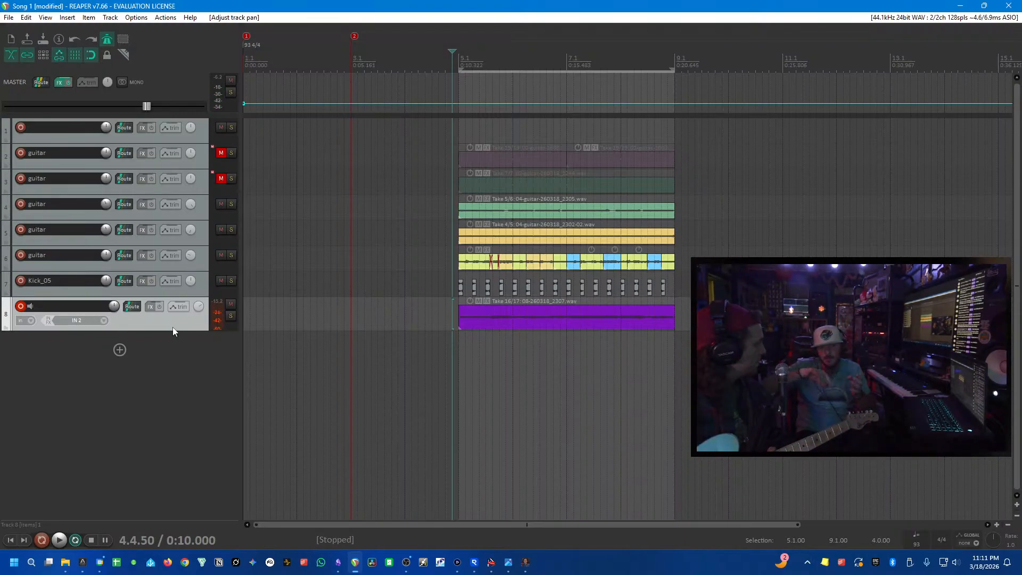
{"action": "left_click", "coordinate": [425, 327]}
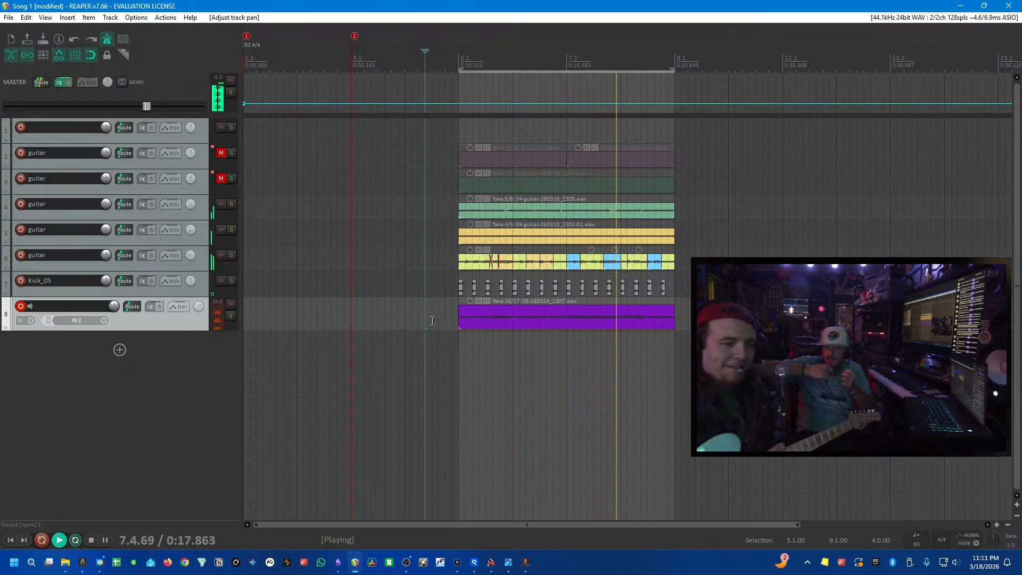
{"action": "left_click", "coordinate": [190, 357]}
{"action": "key", "text": "space"}
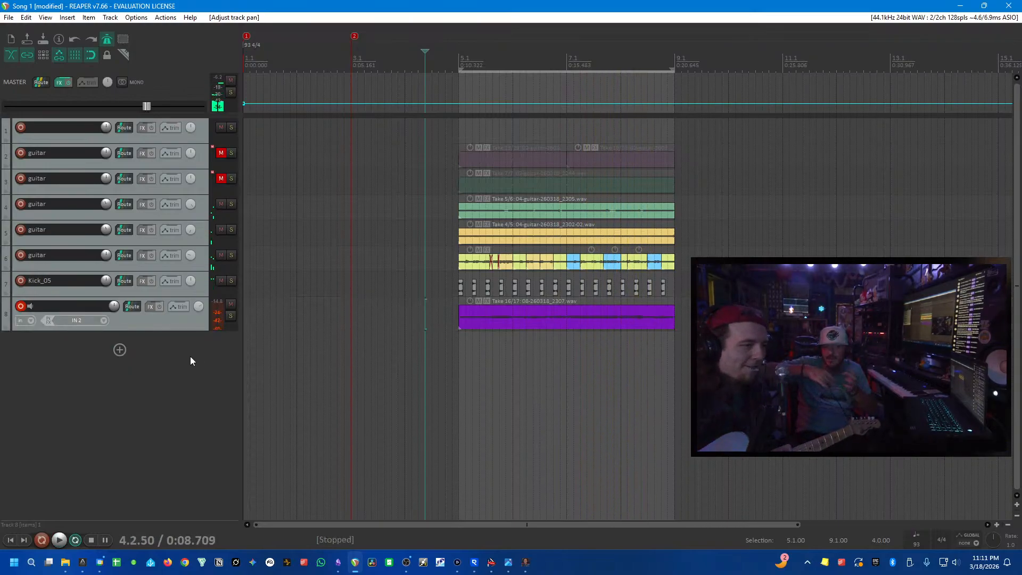
- Duplicate track 8, disarm the original, and delete the copied item from the new track 9
{"action": "right_click", "coordinate": [159, 324]}
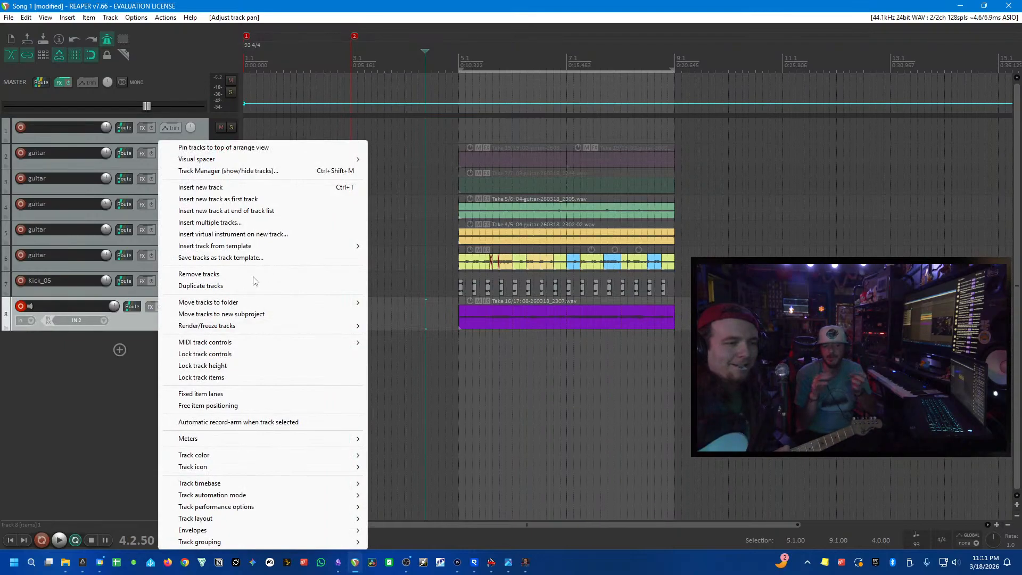
{"action": "left_click", "coordinate": [239, 290]}
{"action": "left_click", "coordinate": [23, 308]}
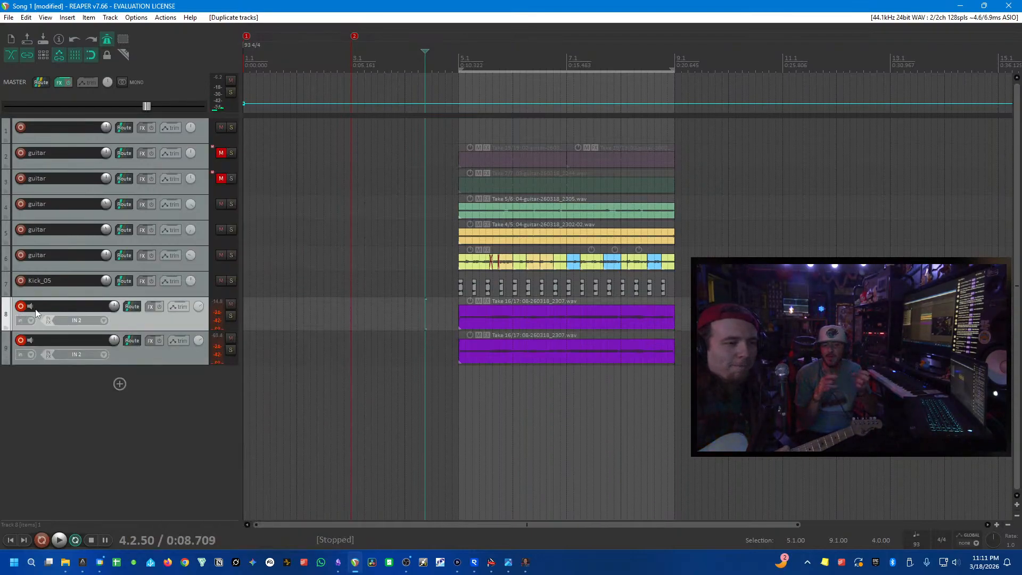
{"action": "left_click_drag", "start_coordinate": [448, 368], "coordinate": [461, 330]}
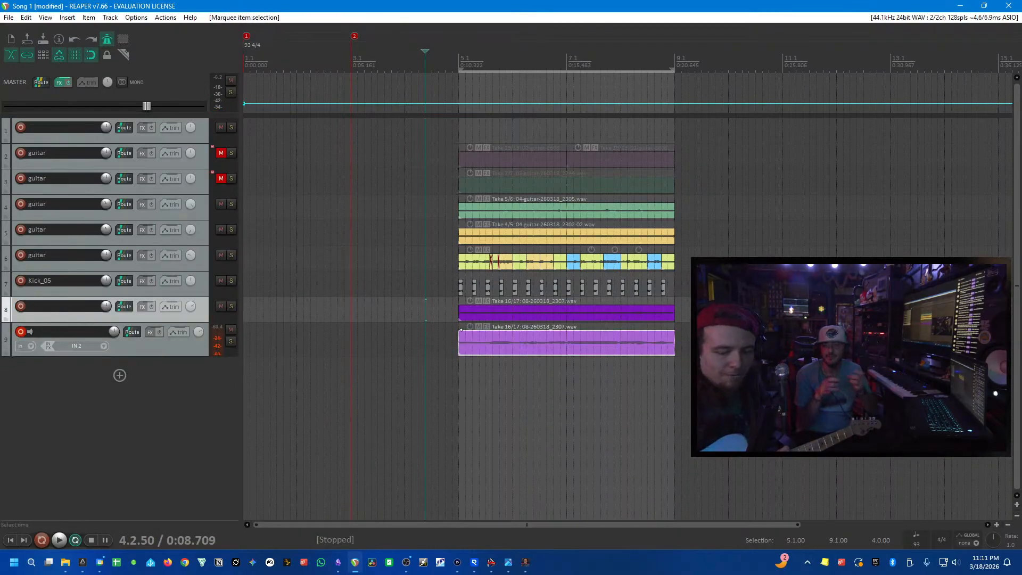
{"action": "key", "text": "Delete"}
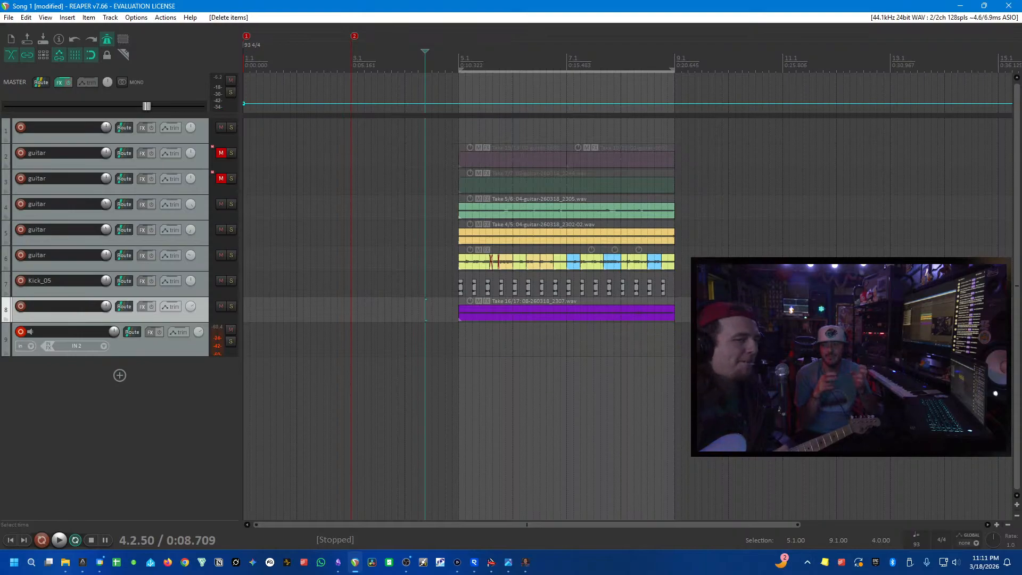
- Record a first set of passes over bars 5 to 8 on track 9 and save the recording
{"action": "left_click", "coordinate": [42, 541]}
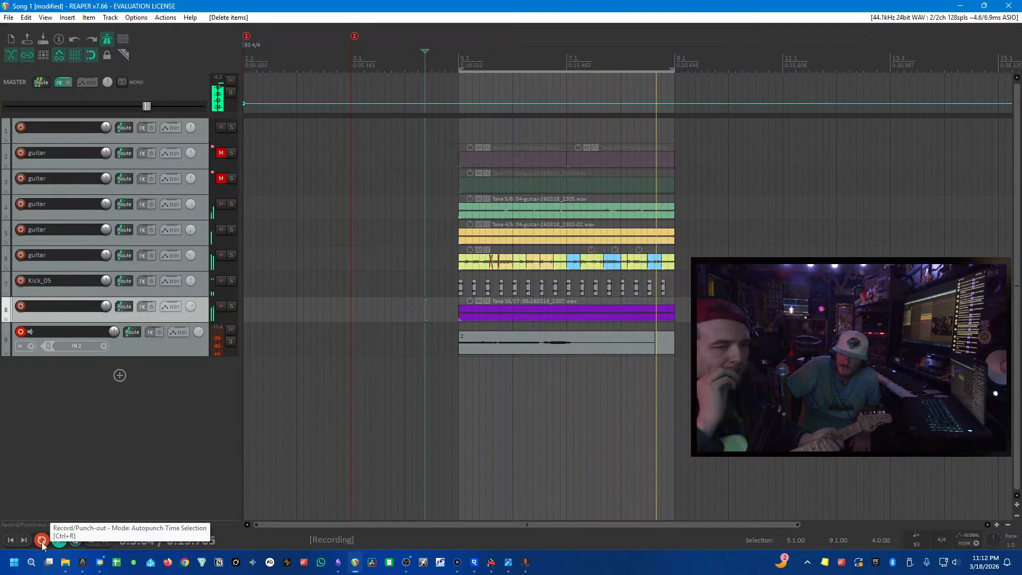
{"action": "left_click", "coordinate": [42, 541]}
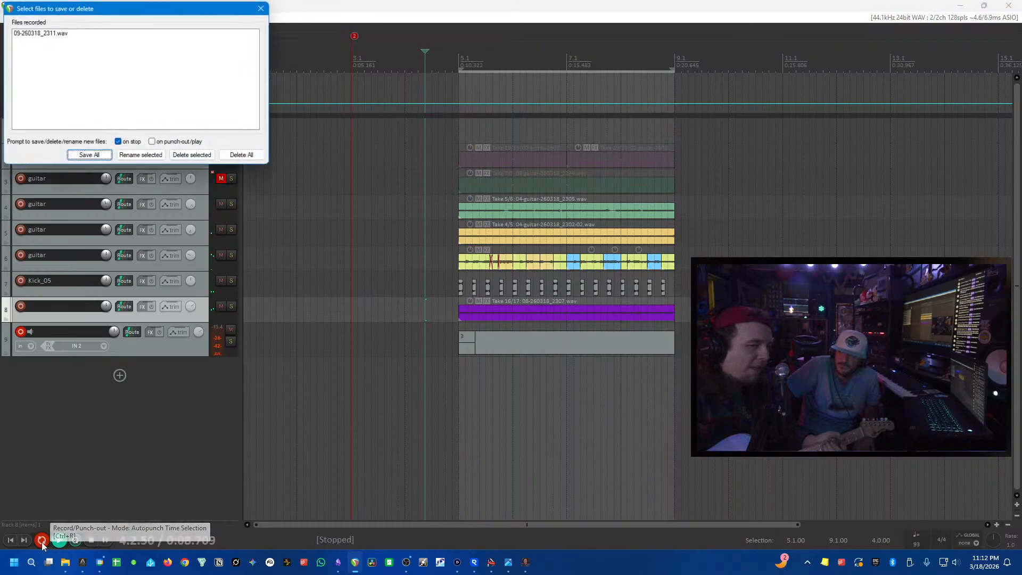
{"action": "key", "text": "Return"}
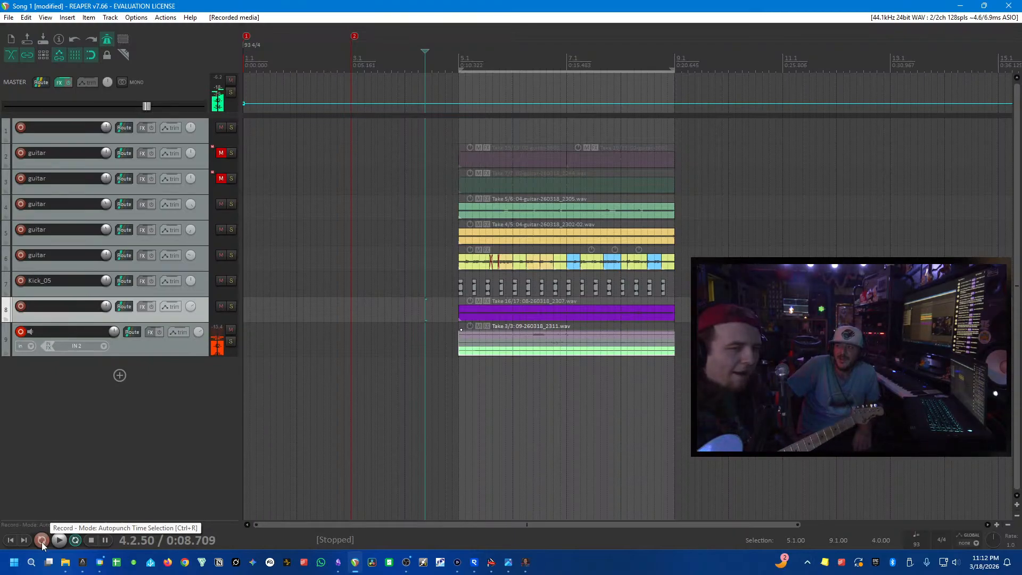
- Record further looped takes on track 9 from 4.2.50, save them and make Take 15/16 active
{"action": "left_click", "coordinate": [11, 540]}
{"action": "left_click", "coordinate": [426, 402]}
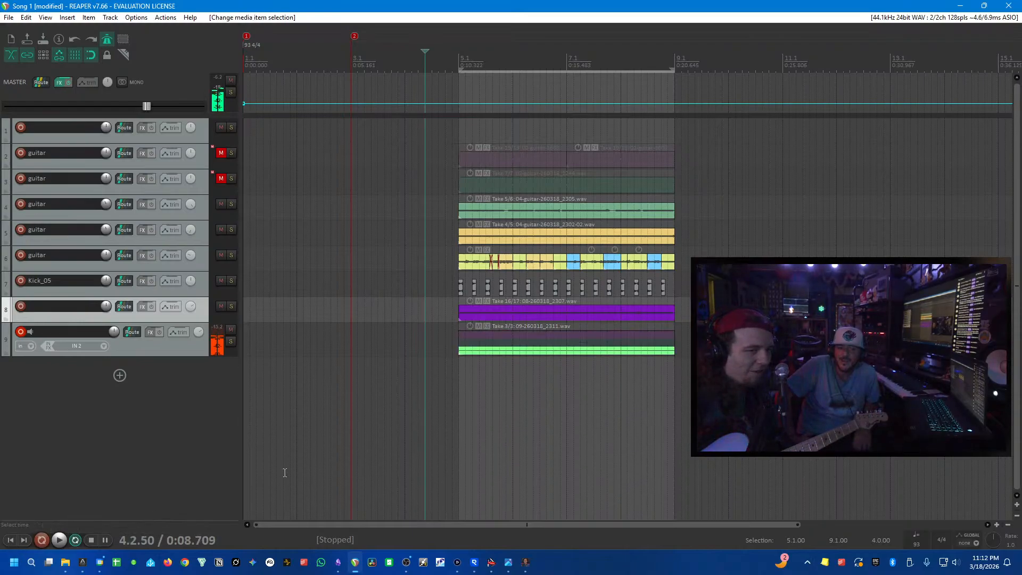
{"action": "left_click", "coordinate": [42, 539]}
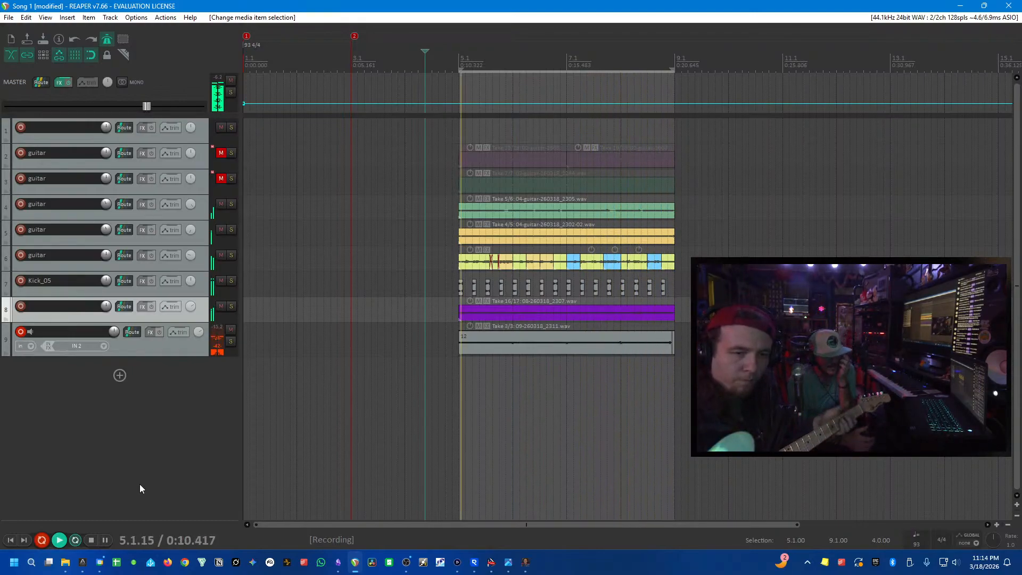
{"action": "key", "text": "space"}
{"action": "key", "text": "Return"}
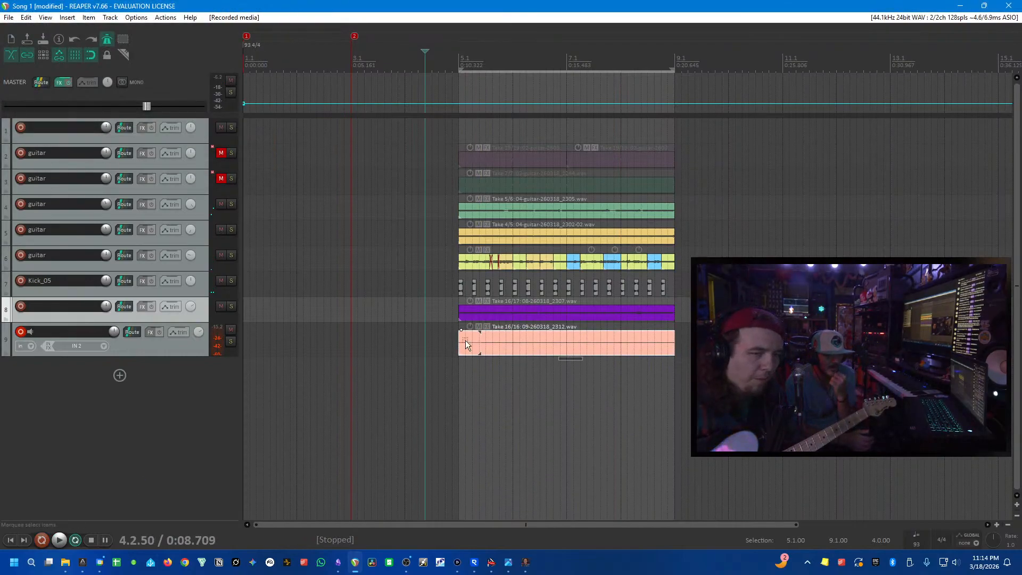
{"action": "key", "text": "shift+t"}
- Balance track 9 during playback, setting its volume to about -4.02 dB and its pan to 38% left, and stop
{"action": "key", "text": "space"}
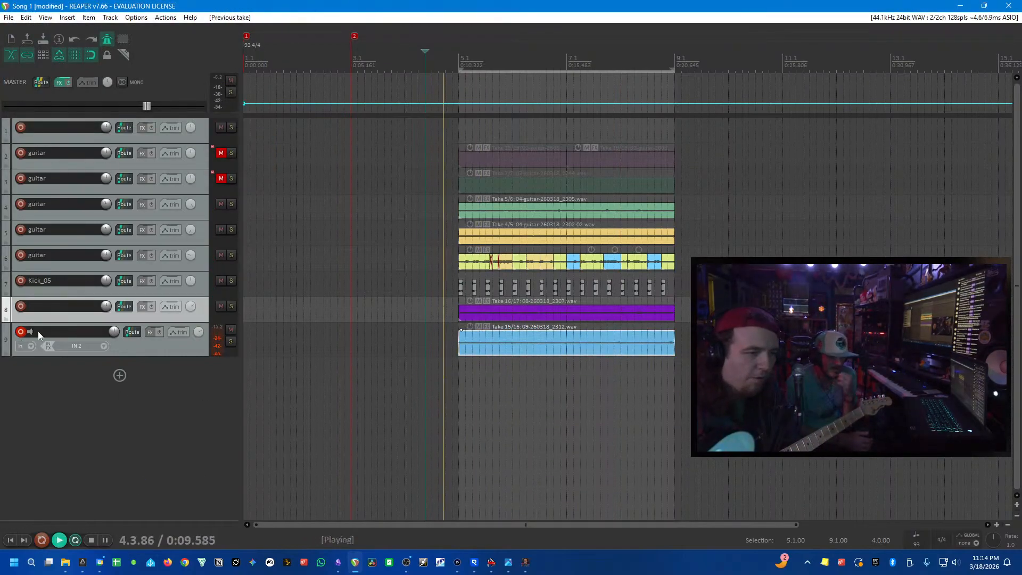
{"action": "left_click_drag", "start_coordinate": [117, 332], "coordinate": [128, 341]}
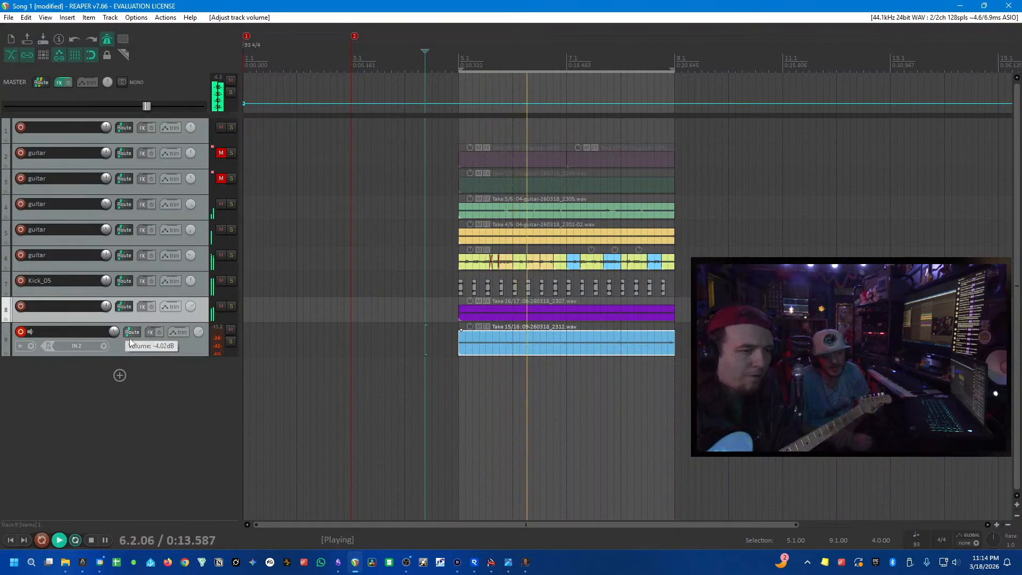
{"action": "left_click_drag", "start_coordinate": [199, 332], "coordinate": [199, 342]}
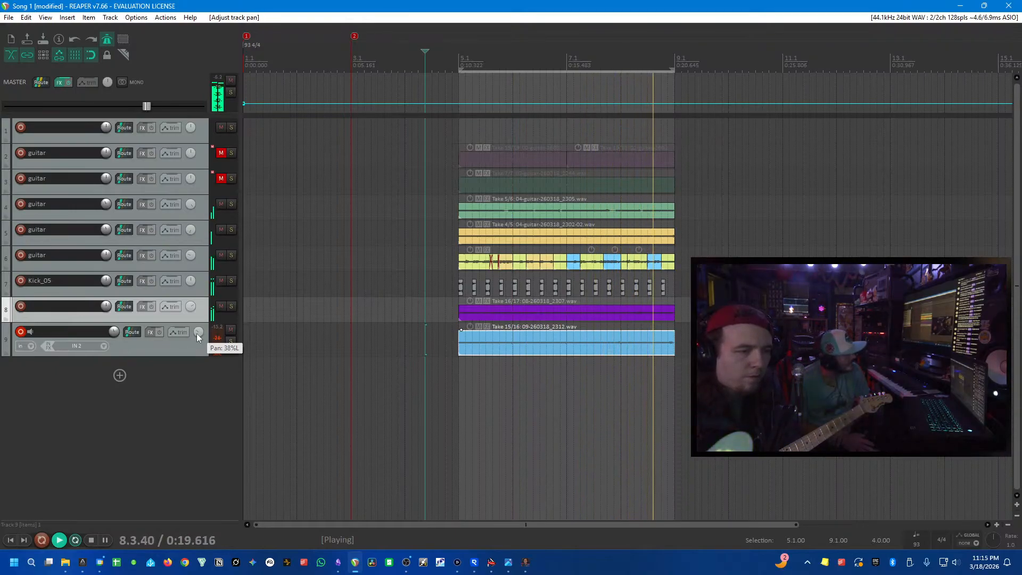
{"action": "left_click_drag", "start_coordinate": [114, 332], "coordinate": [113, 331]}
{"action": "left_click", "coordinate": [125, 347]}
{"action": "key", "text": "space"}
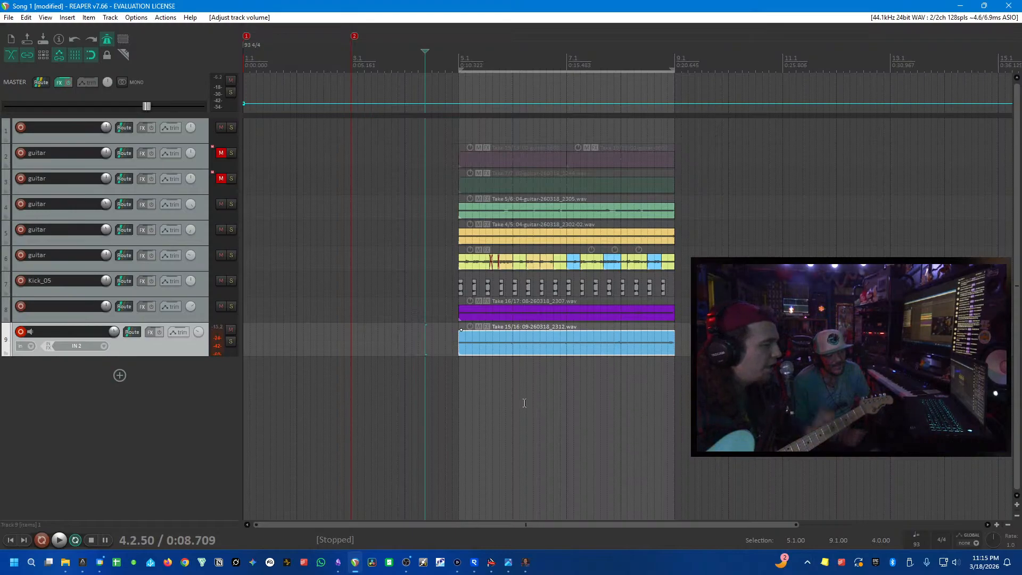
- Play the mix from the start of bar 5, disarm track 9 and stop playback
{"action": "left_click", "coordinate": [459, 394]}
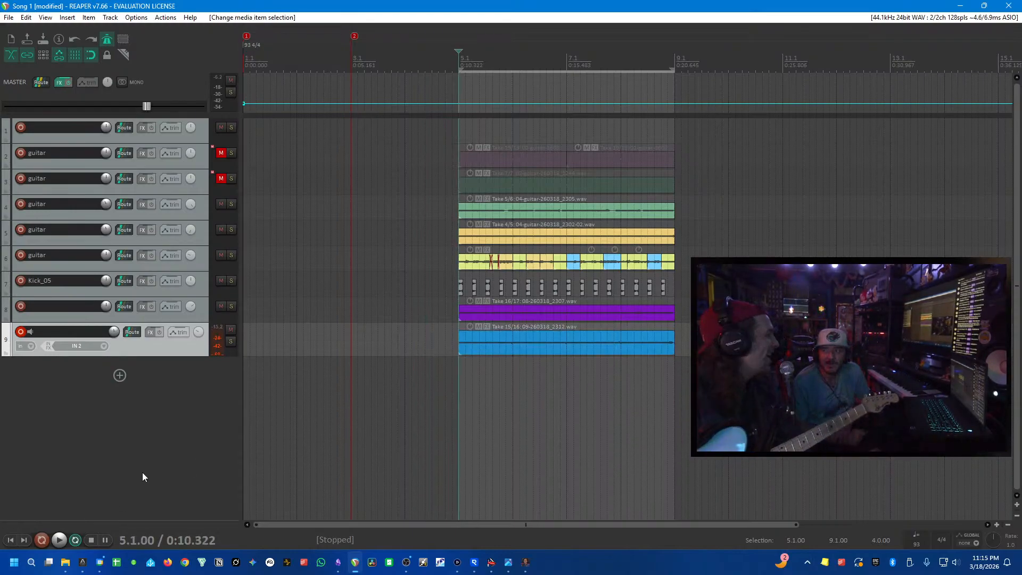
{"action": "key", "text": "space"}
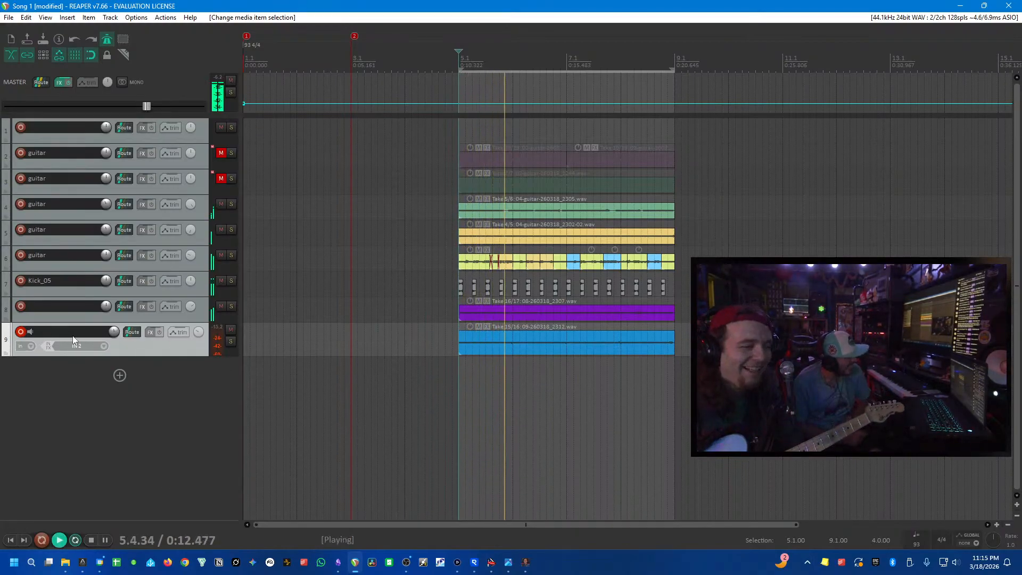
{"action": "left_click", "coordinate": [20, 331]}
{"action": "key", "text": "space"}
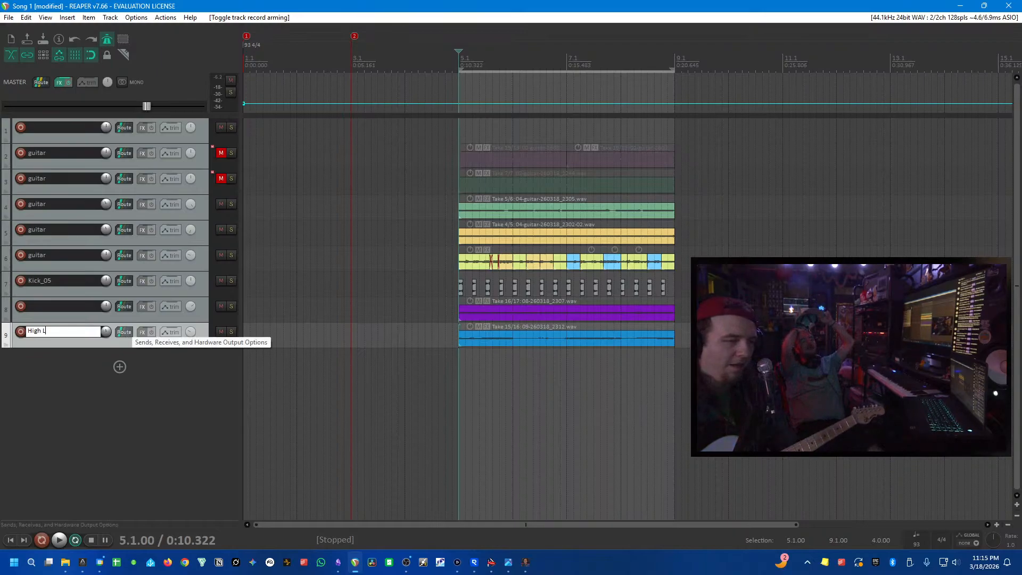
- Finish naming track 9 "High Lead"
{"action": "type", "text": "ead"}
{"action": "key", "text": "Return"}
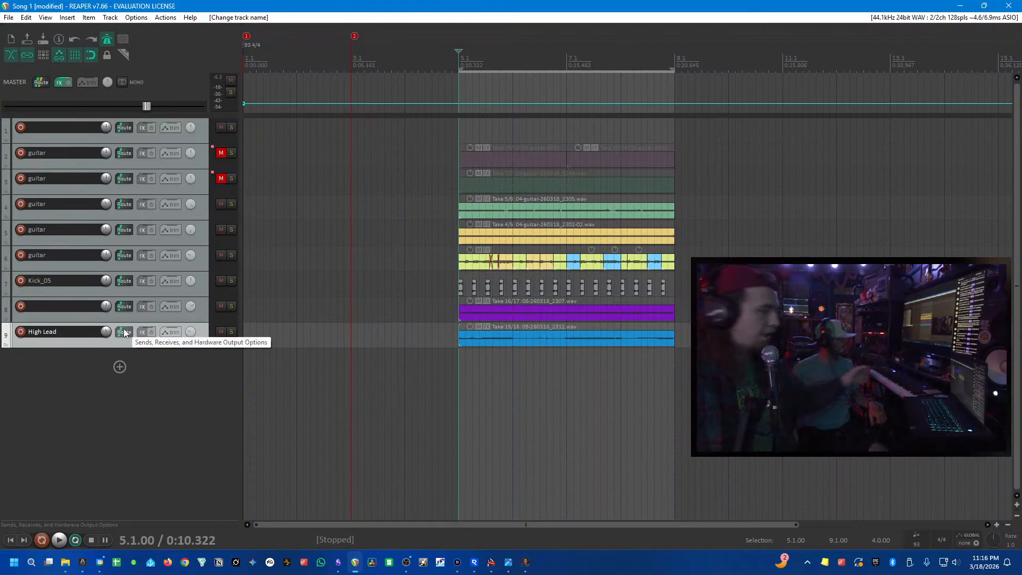
- Switch to Apogee Control 2, raise the Analog IN 2 gain to 43, and minimize it to return to REAPER
{"action": "left_click", "coordinate": [82, 562]}
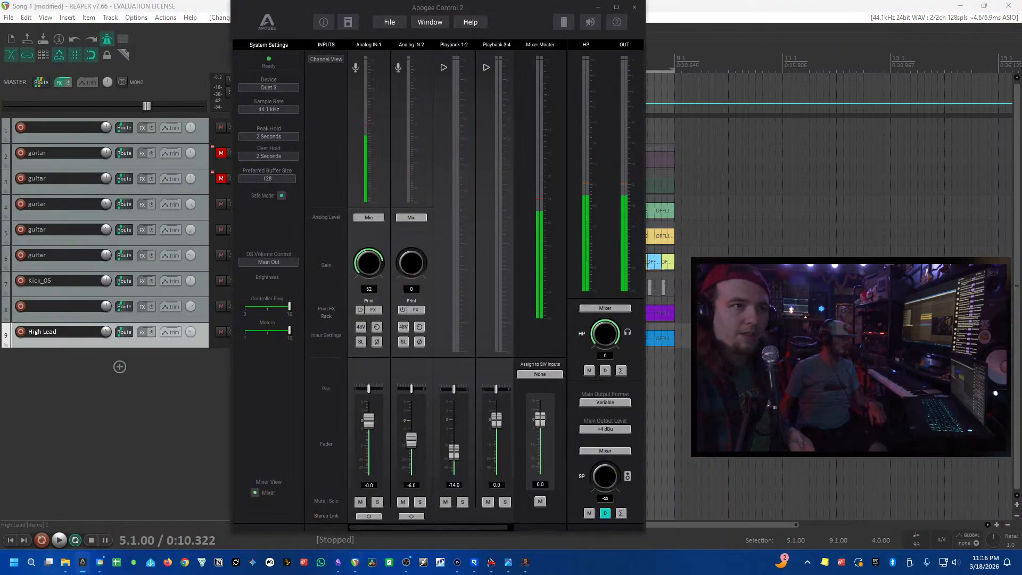
{"action": "left_click_drag", "start_coordinate": [410, 260], "coordinate": [408, 164]}
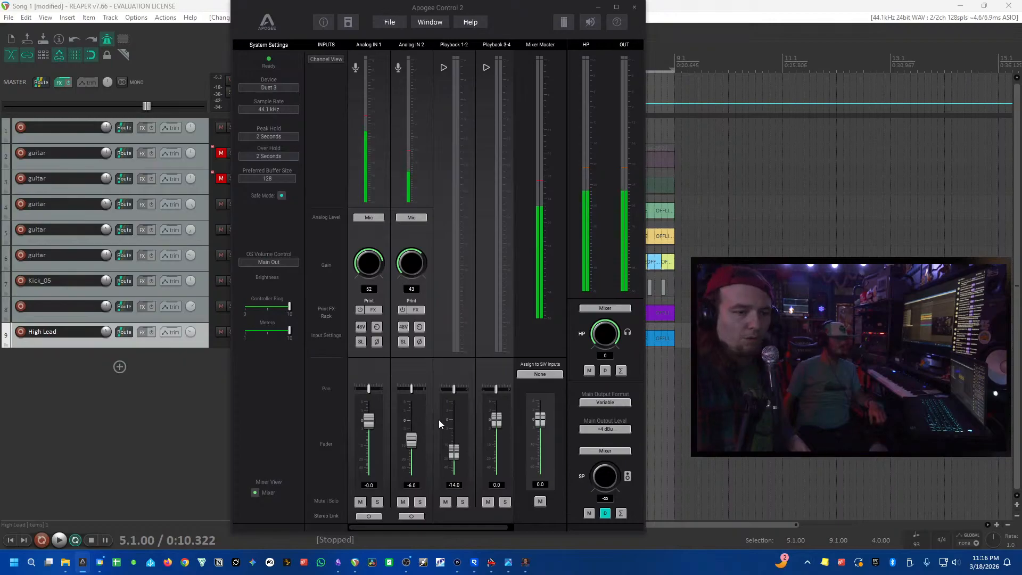
{"action": "left_click", "coordinate": [598, 7]}
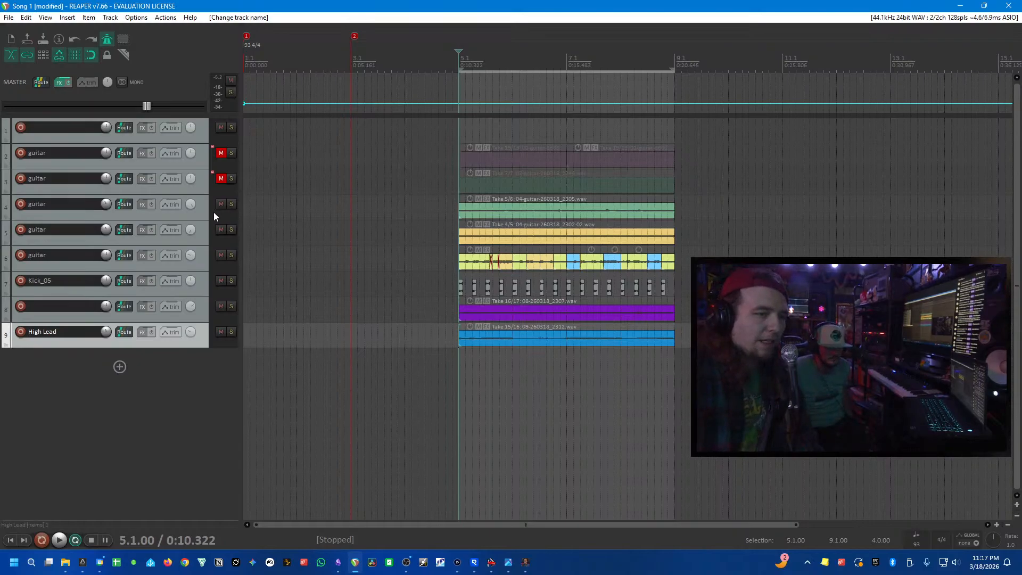
- Solo the guitar on track 6, listen to it from the start of bar 5, and stop playback
{"action": "scroll", "coordinate": [213, 212], "scroll_direction": "up", "scroll_amount": 1}
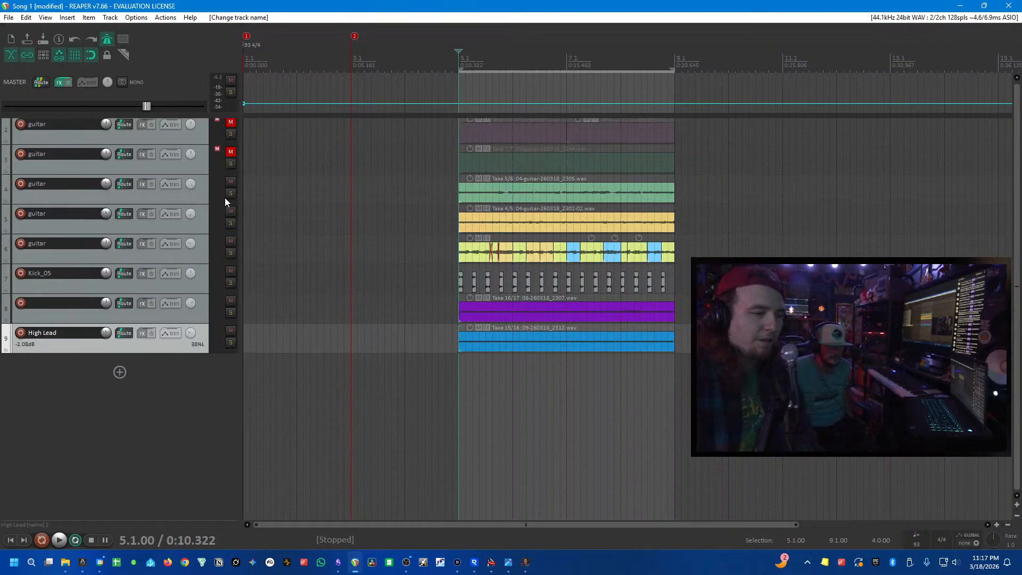
{"action": "left_click", "coordinate": [231, 253]}
{"action": "key", "text": "space"}
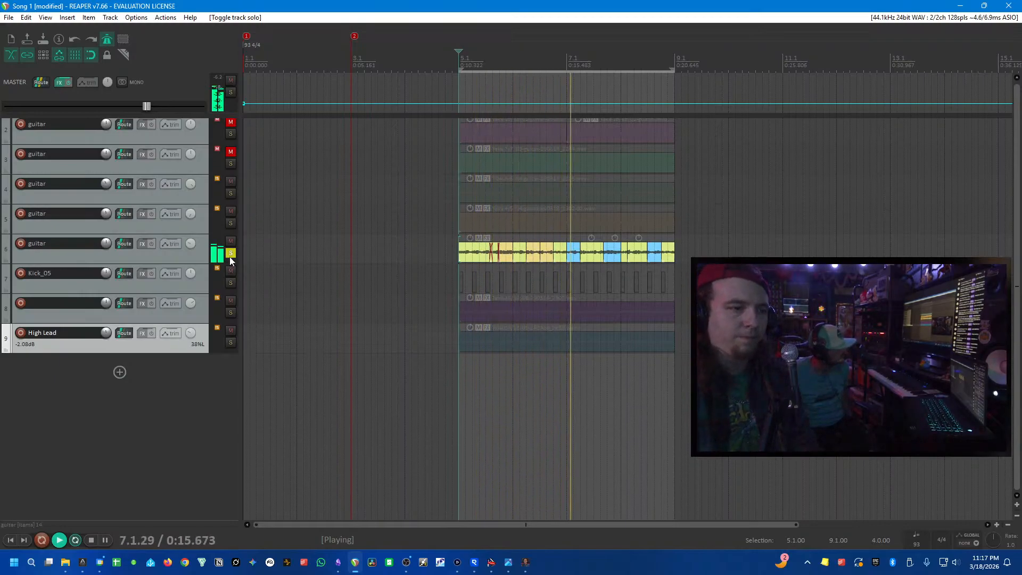
{"action": "key", "text": "space"}
- Pin track 6 above the other tracks and rename it "guitar main riff"
{"action": "left_click_drag", "start_coordinate": [200, 252], "coordinate": [170, 115]}
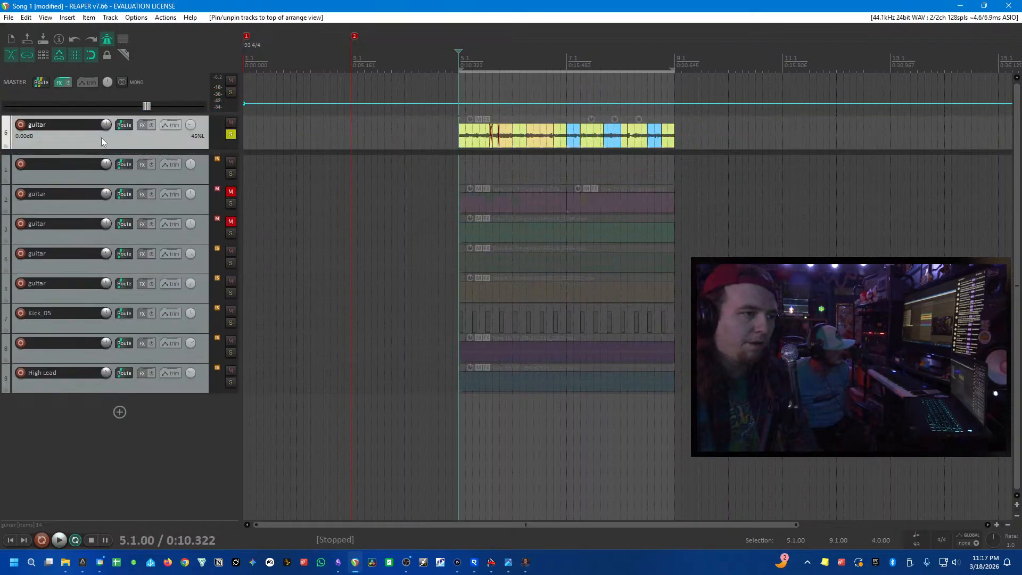
{"action": "double_click", "coordinate": [68, 126]}
{"action": "type", "text": "guitar main riff"}
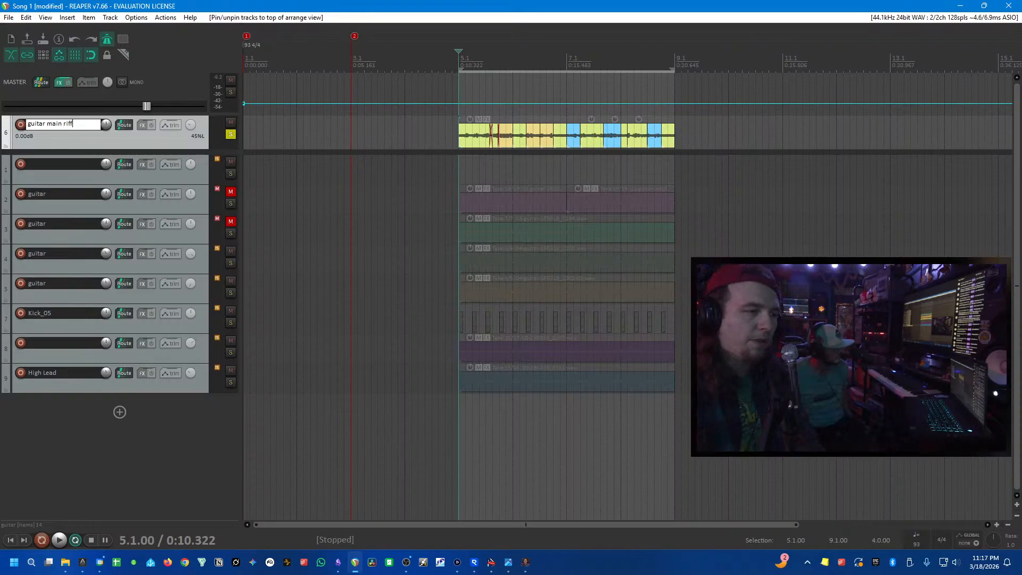
{"action": "key", "text": "Return"}
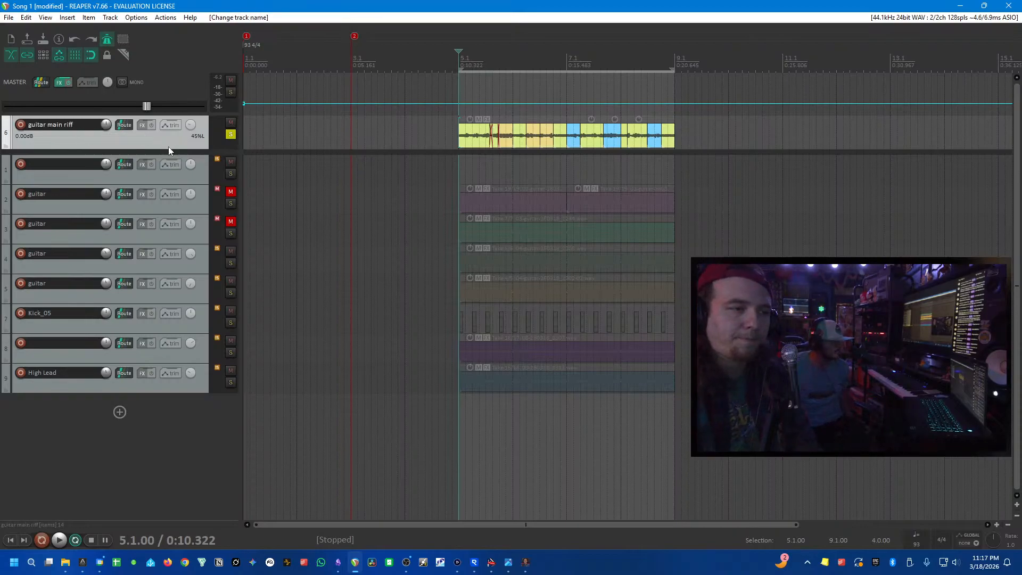
- Unsolo the main riff, mute tracks 4, 5, 7, 8 and 9, and audition the riff from 4.4.00
{"action": "left_click", "coordinate": [230, 134]}
{"action": "left_click_drag", "start_coordinate": [232, 248], "coordinate": [230, 371]}
{"action": "key", "text": "Home"}
{"action": "key", "text": "space"}
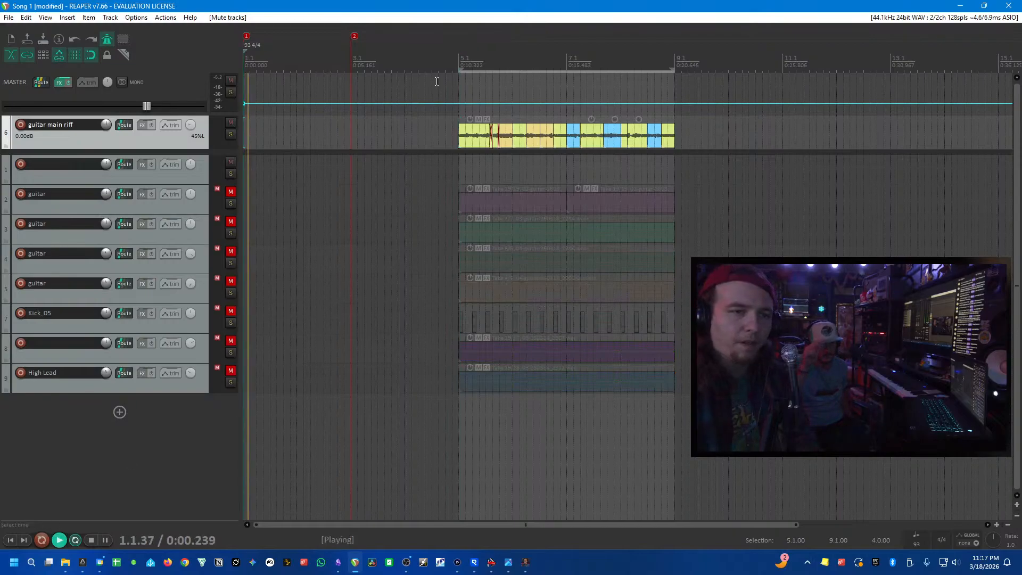
{"action": "left_click", "coordinate": [445, 56]}
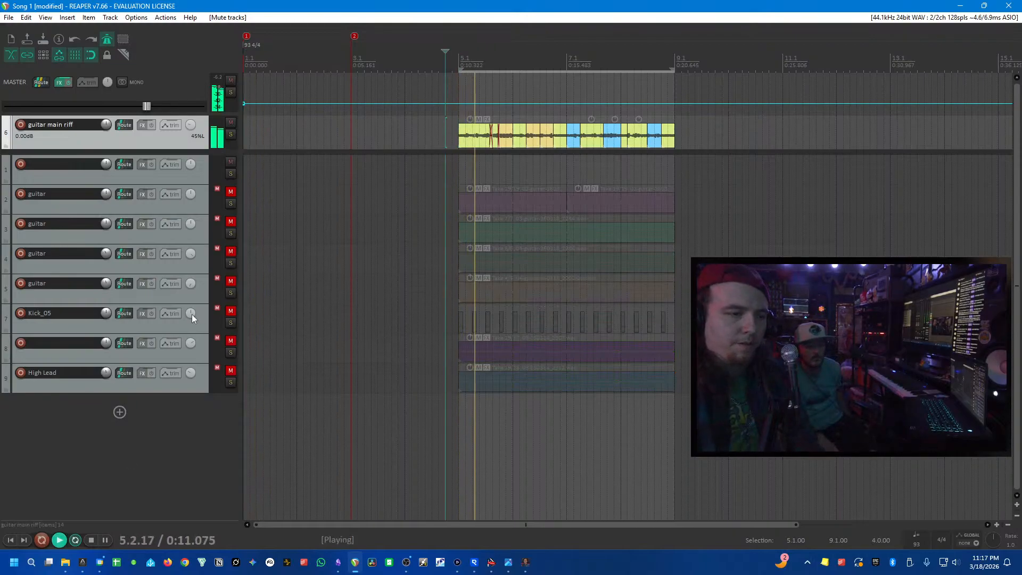
{"action": "key", "text": "space"}
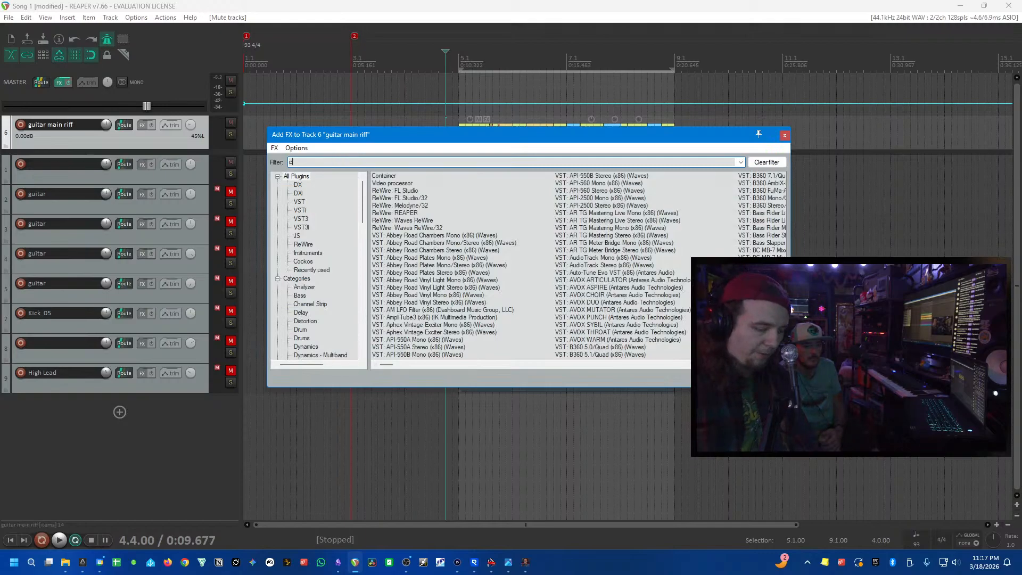
- Find the Waves CLA-3A Mono (x86) compressor by filtering for "3a" and add it to the guitar main riff track
{"action": "key", "text": "BackSpace"}
{"action": "key", "text": "BackSpace"}
{"action": "key", "text": "BackSpace"}
{"action": "key", "text": "BackSpace"}
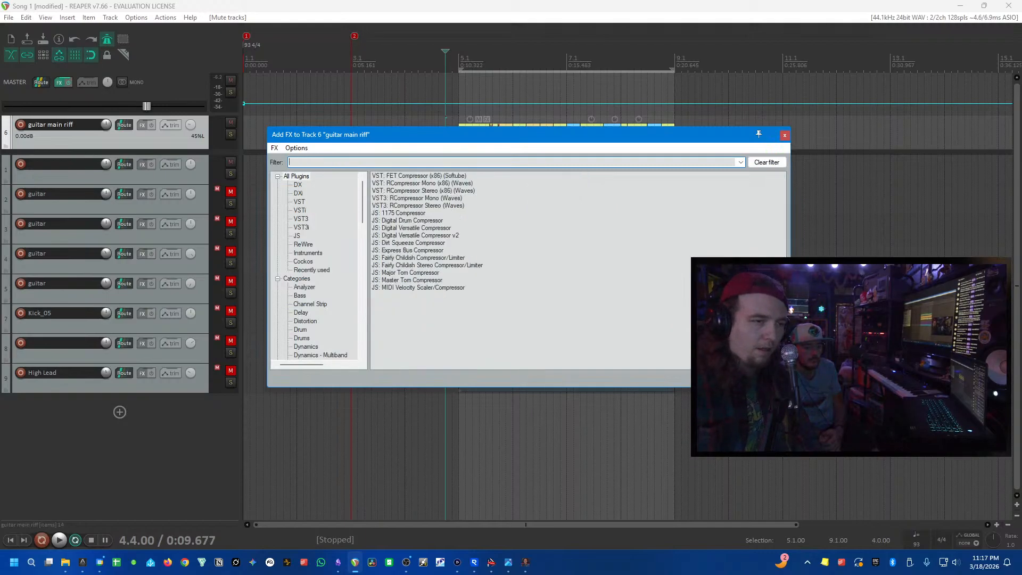
{"action": "type", "text": "1a"}
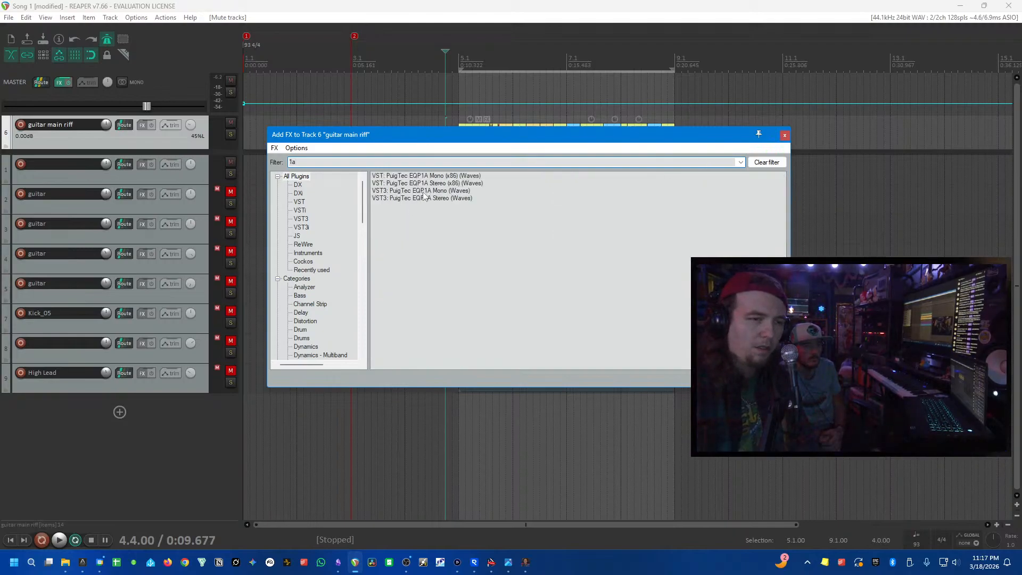
{"action": "type", "text": "2a"}
{"action": "key", "text": "BackSpace"}
{"action": "type", "text": "3az"}
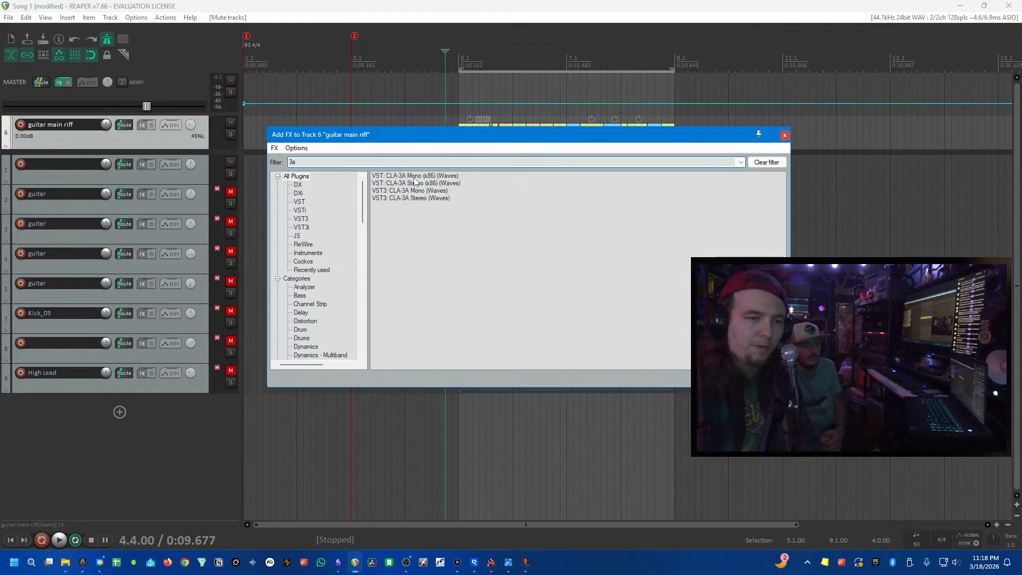
{"action": "left_click", "coordinate": [414, 179]}
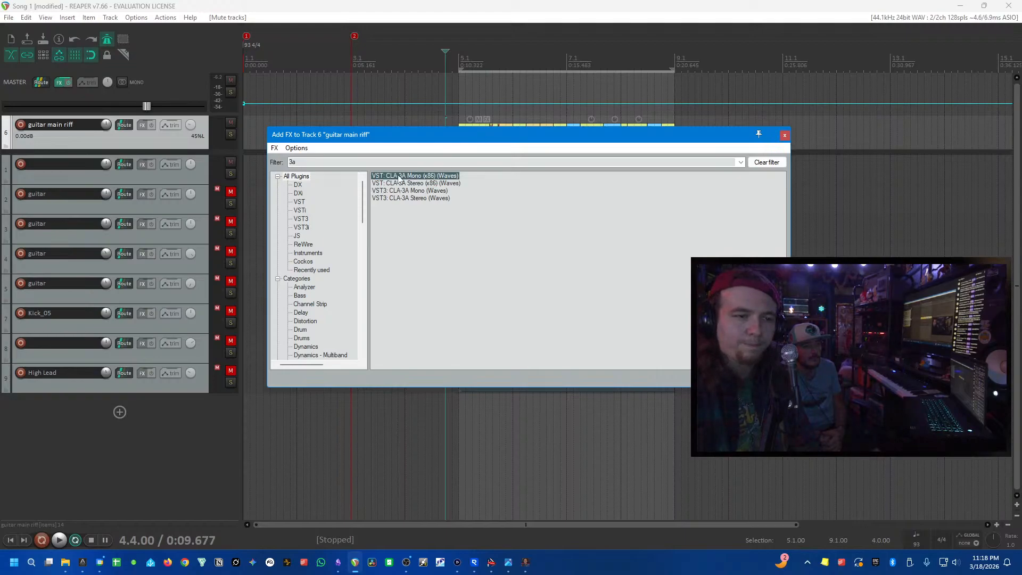
{"action": "double_click", "coordinate": [397, 176]}
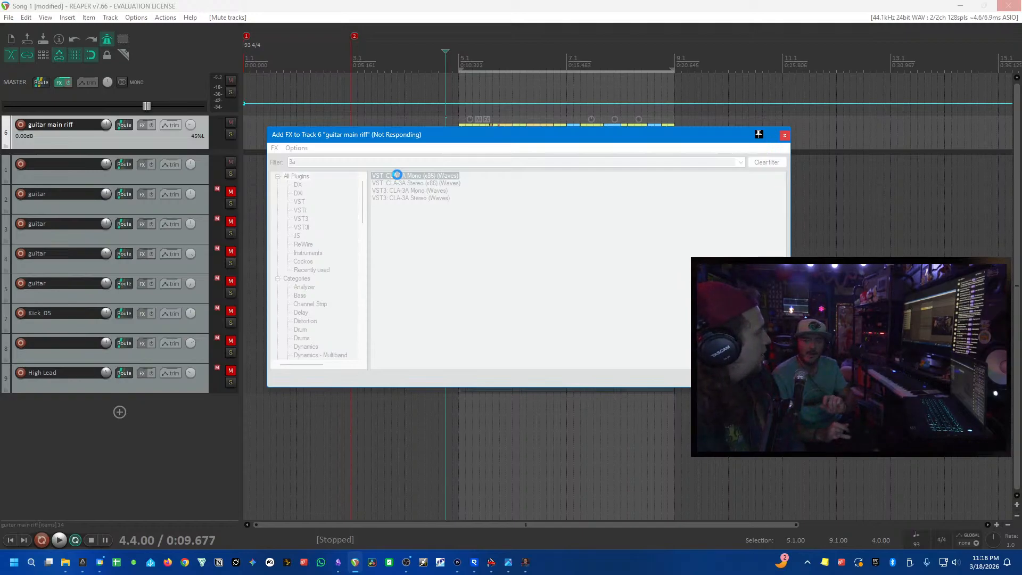
{"action": "left_click", "coordinate": [396, 173]}
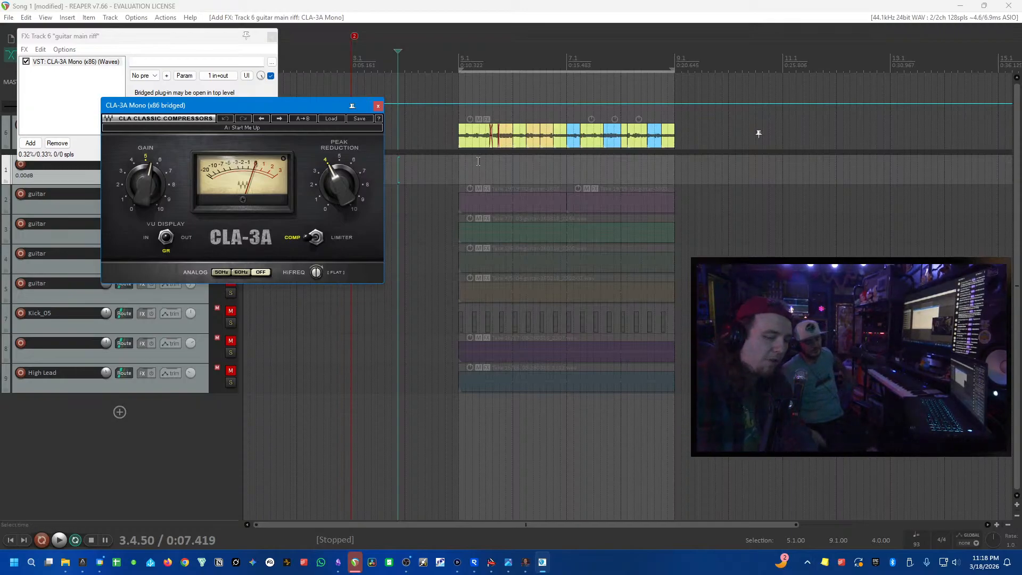
- Play the riff from 4.3.50 and compare it with the CLA-3A bypassed and enabled
{"action": "left_click", "coordinate": [438, 168]}
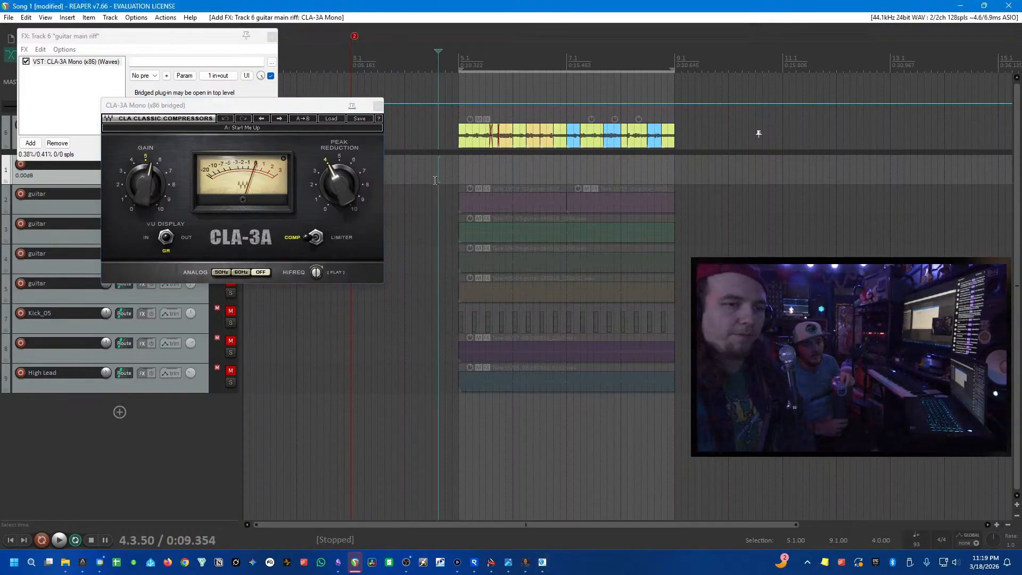
{"action": "key", "text": "space"}
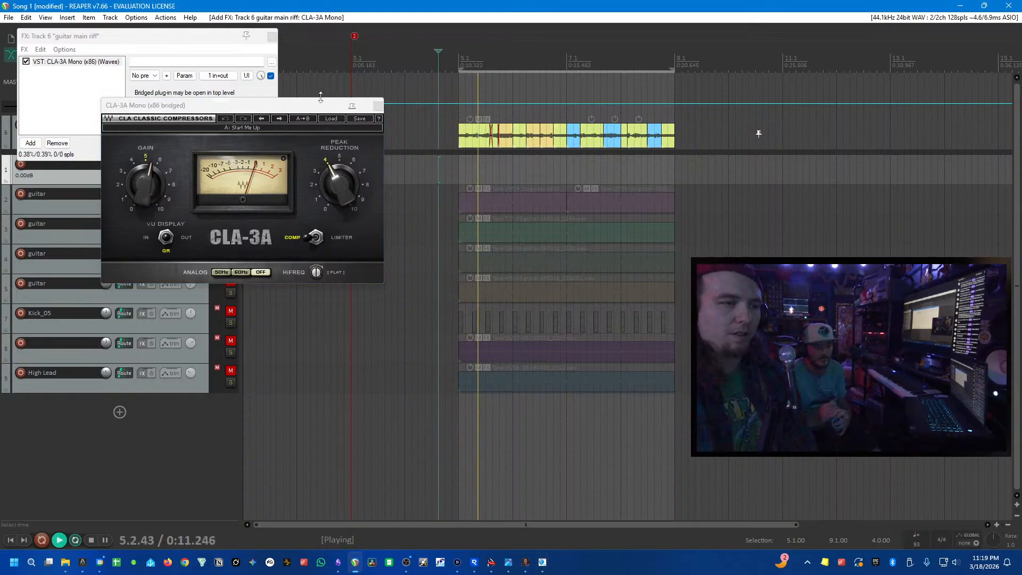
{"action": "double_click", "coordinate": [26, 62]}
{"action": "left_click", "coordinate": [26, 61]}
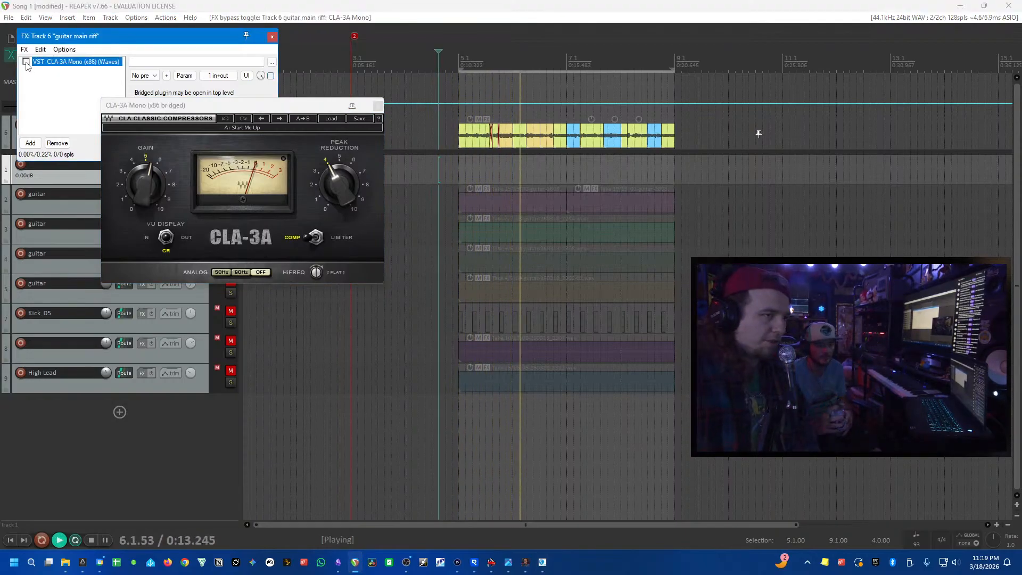
{"action": "left_click", "coordinate": [26, 61]}
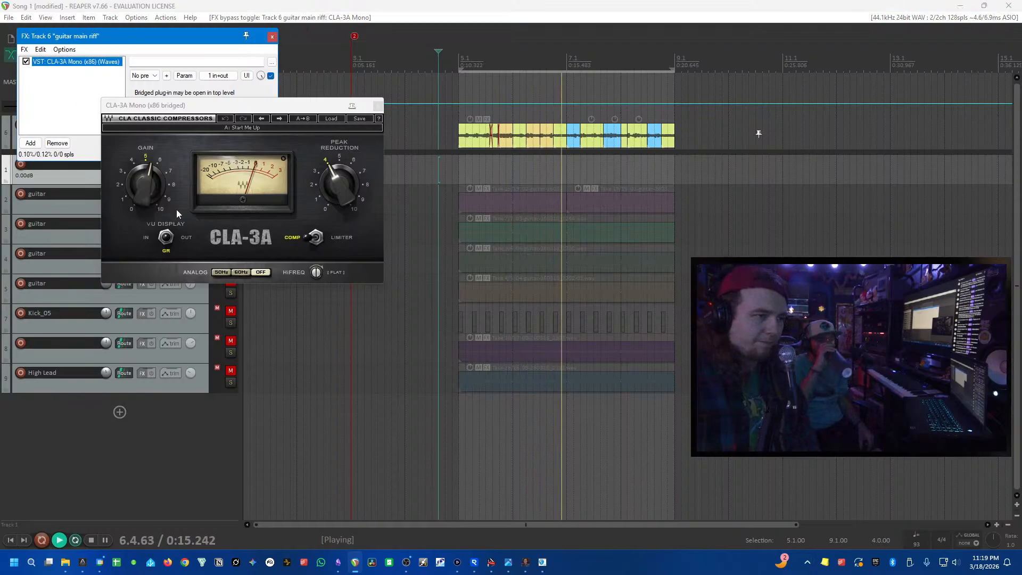
- Set the CLA-3A's peak reduction to about 6.93 and its gain to about 5.02, matching levels against the bypassed signal during playback
{"action": "left_click_drag", "start_coordinate": [339, 184], "coordinate": [339, 159]}
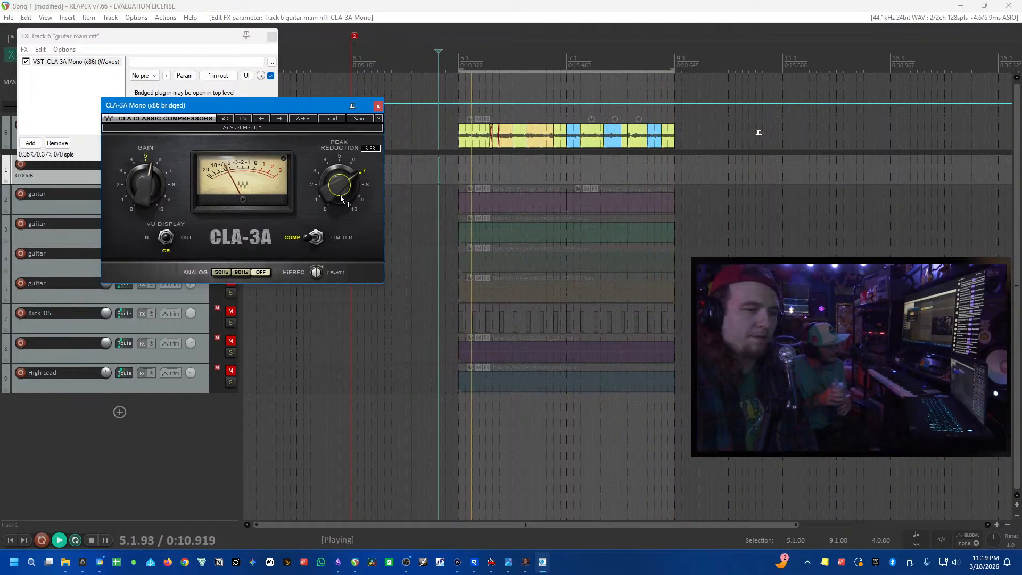
{"action": "left_click", "coordinate": [149, 192]}
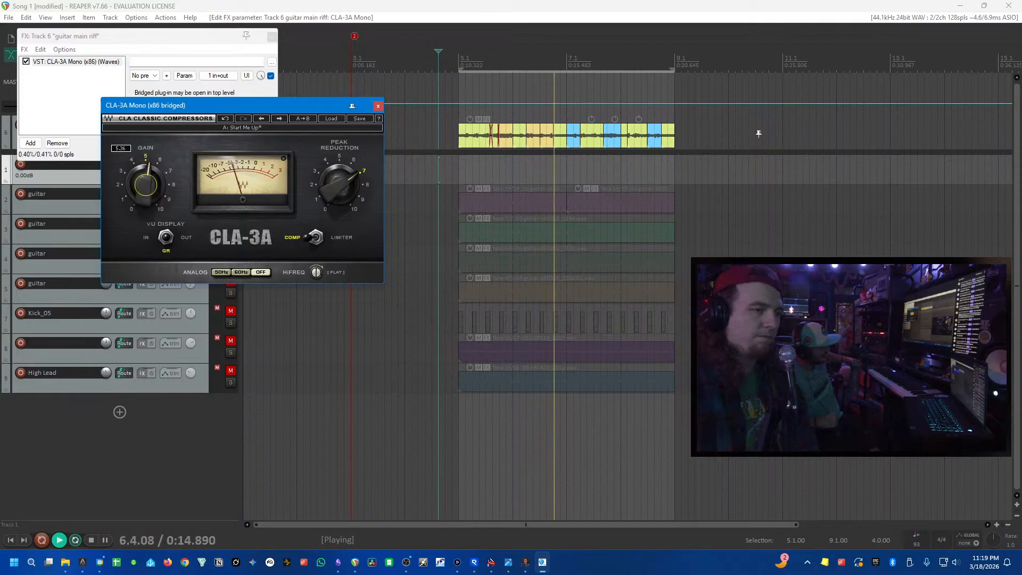
{"action": "left_click", "coordinate": [26, 62]}
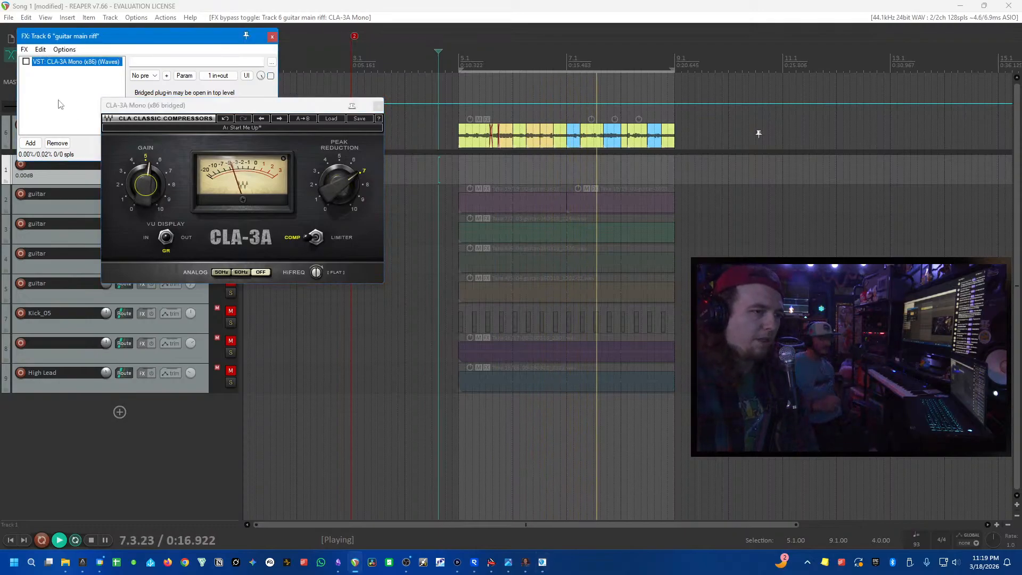
{"action": "left_click_drag", "start_coordinate": [147, 187], "coordinate": [147, 196]}
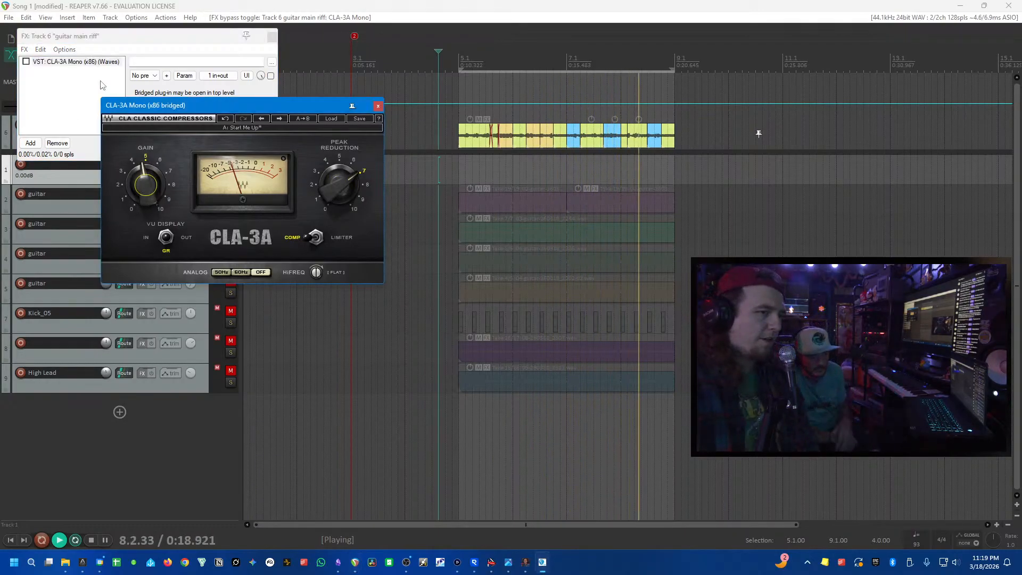
{"action": "left_click", "coordinate": [26, 61]}
{"action": "left_click", "coordinate": [26, 61]}
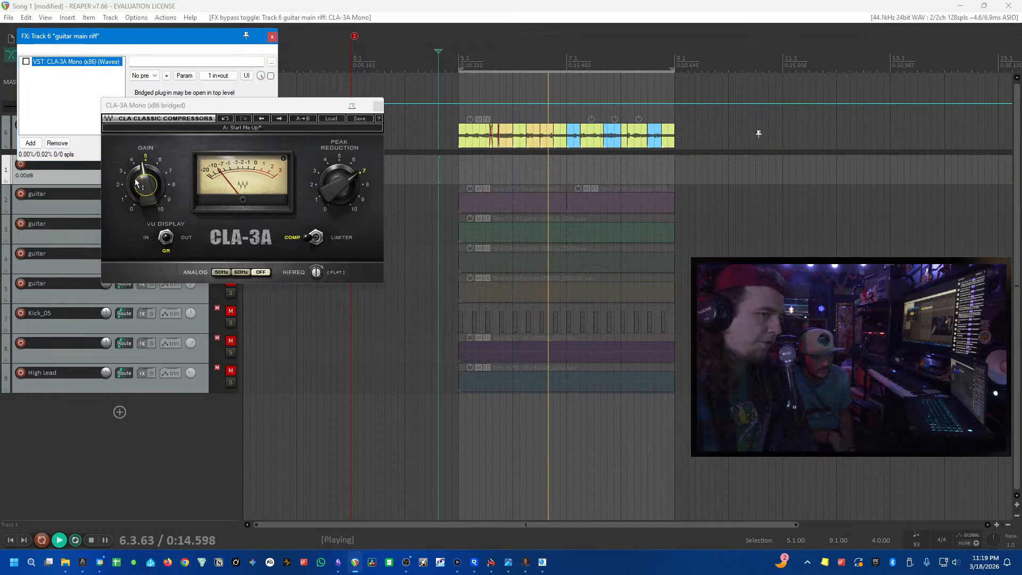
{"action": "left_click_drag", "start_coordinate": [135, 177], "coordinate": [135, 173]}
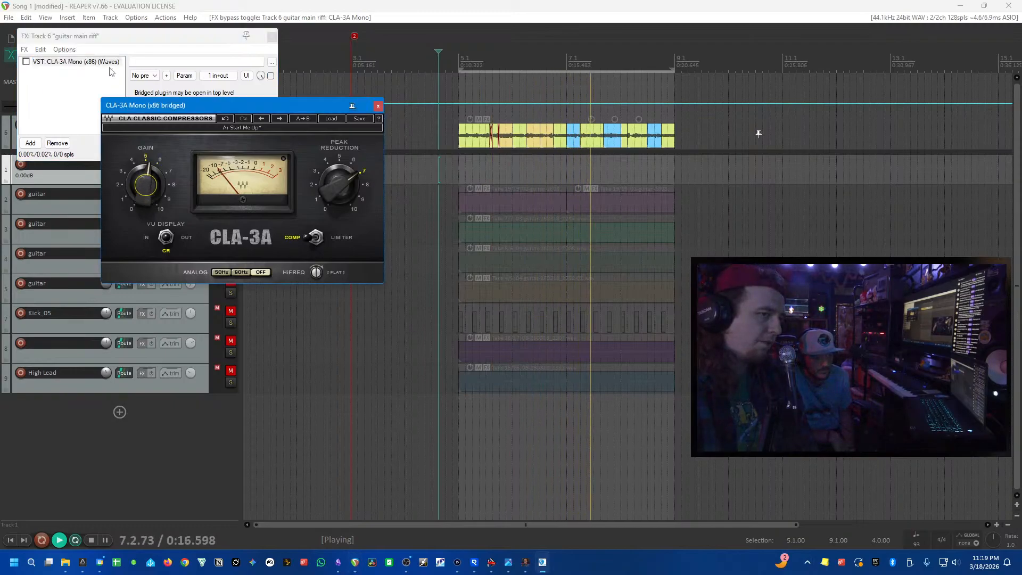
{"action": "left_click", "coordinate": [26, 62]}
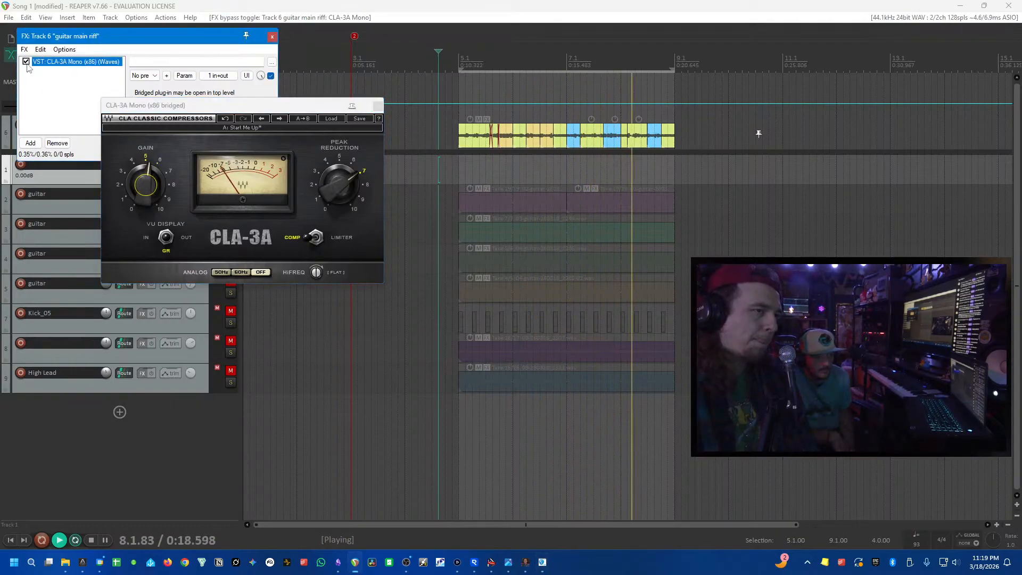
{"action": "left_click_drag", "start_coordinate": [147, 183], "coordinate": [147, 188]}
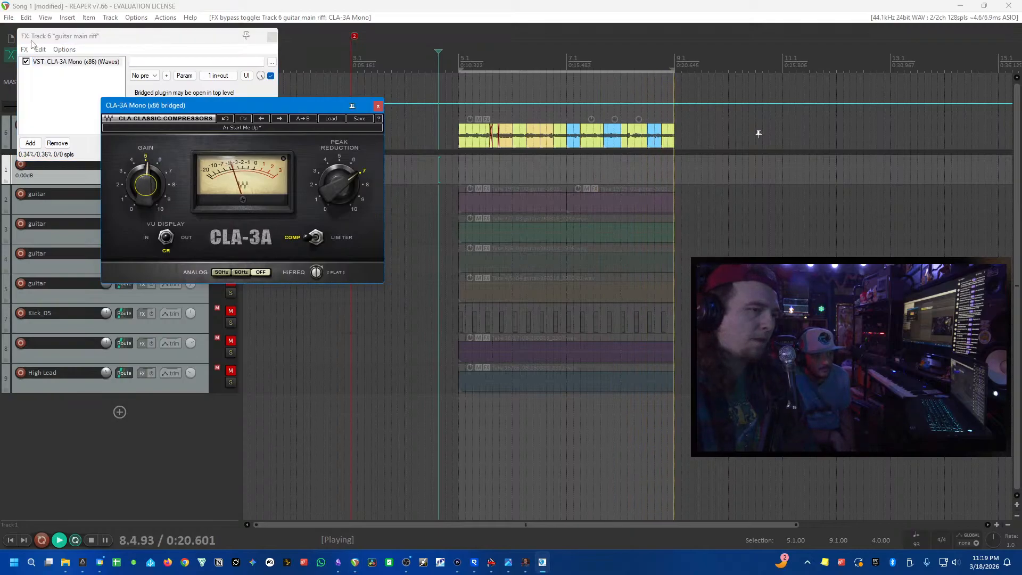
{"action": "left_click", "coordinate": [26, 61]}
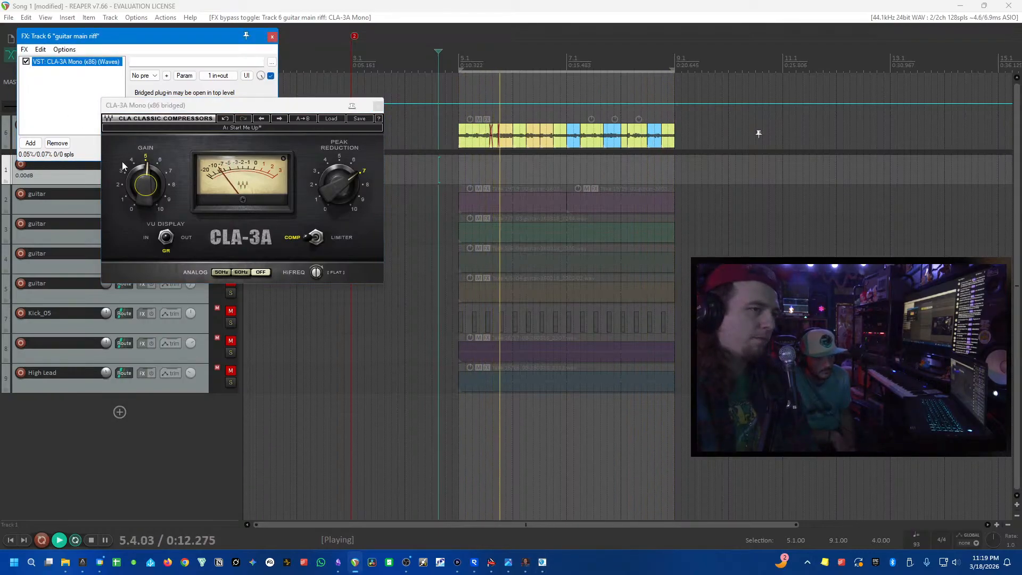
{"action": "left_click", "coordinate": [26, 62]}
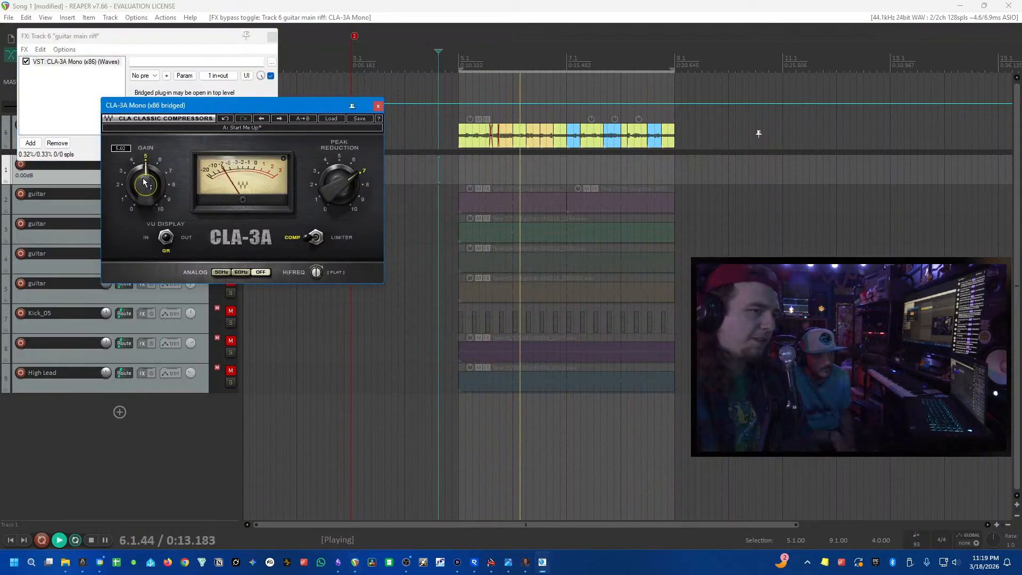
- Compare the riff once more with the adjusted CLA-3A bypassed and enabled, and stop playback
{"action": "left_click", "coordinate": [26, 63]}
{"action": "left_click", "coordinate": [26, 63]}
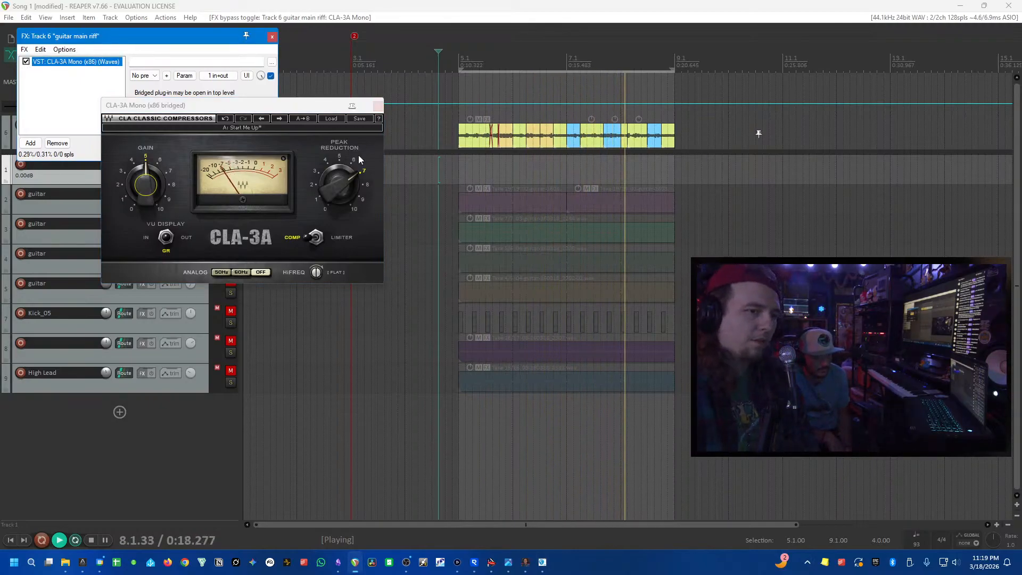
{"action": "key", "text": "space"}
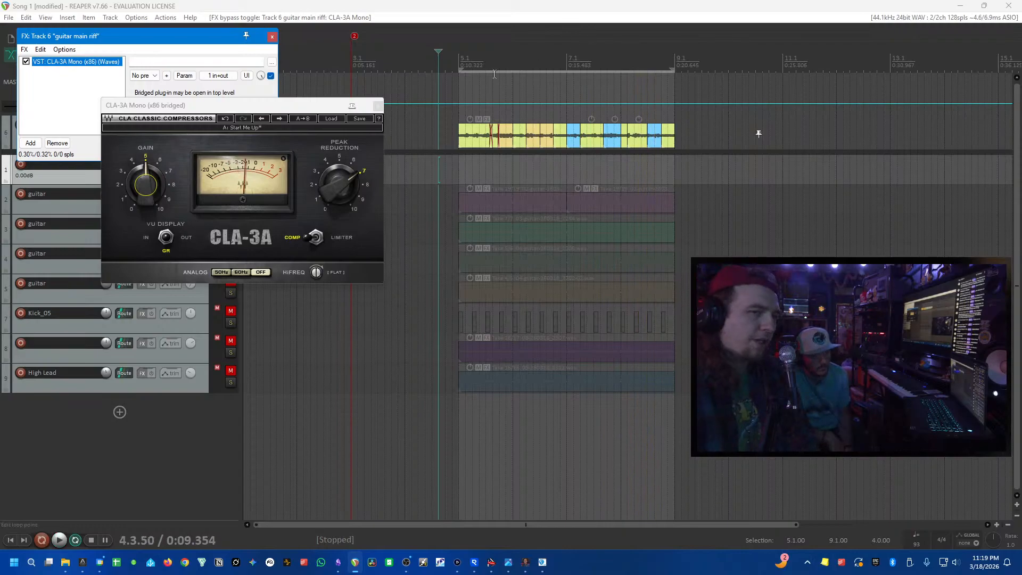
{"action": "left_click", "coordinate": [375, 115]}
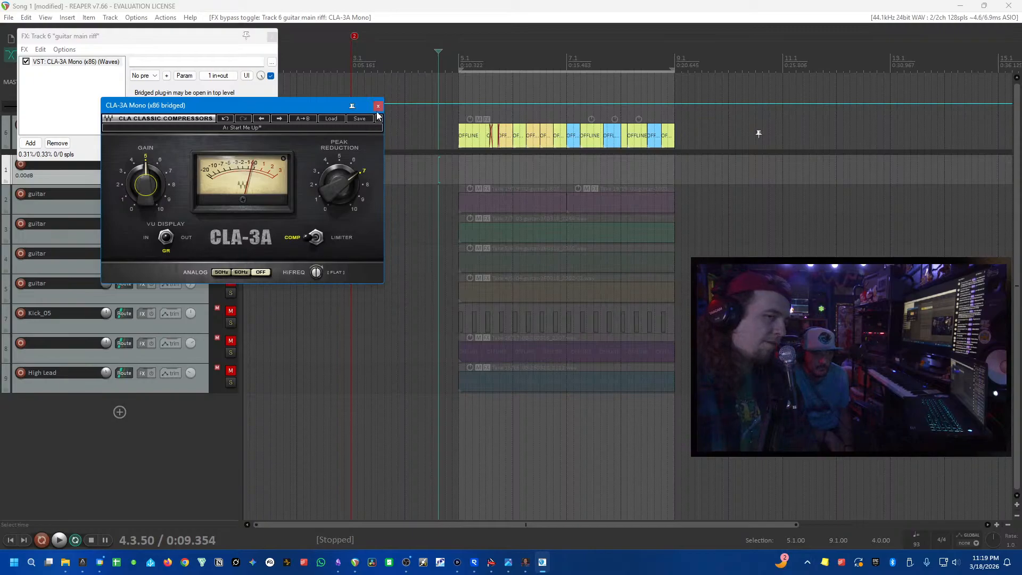
- Play the riff with the CLA-3A bypassed and enabled, and raise its gain to about 5.2 to match levels
{"action": "left_click", "coordinate": [378, 106]}
{"action": "key", "text": "space"}
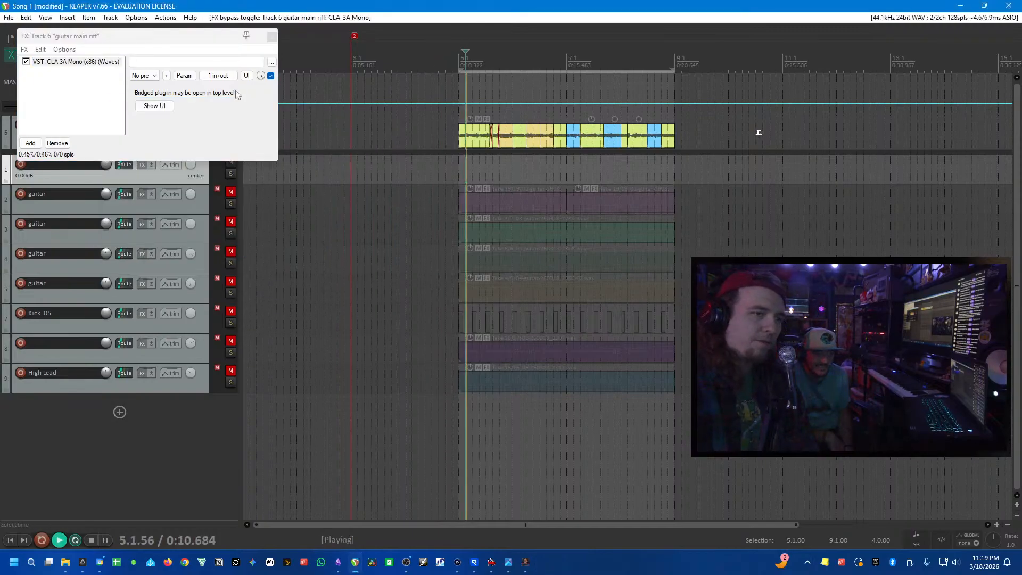
{"action": "left_click", "coordinate": [28, 64]}
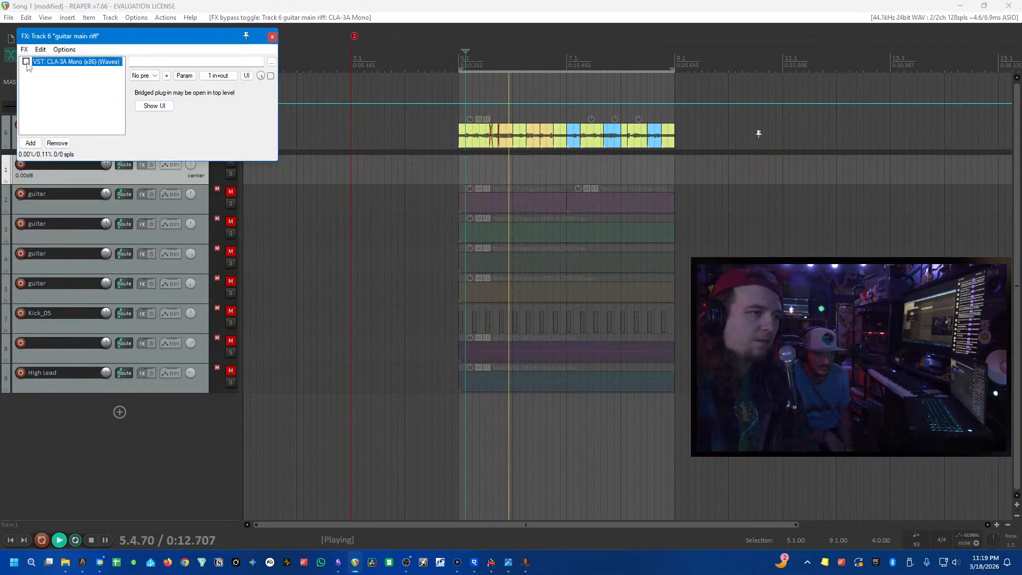
{"action": "double_click", "coordinate": [87, 66]}
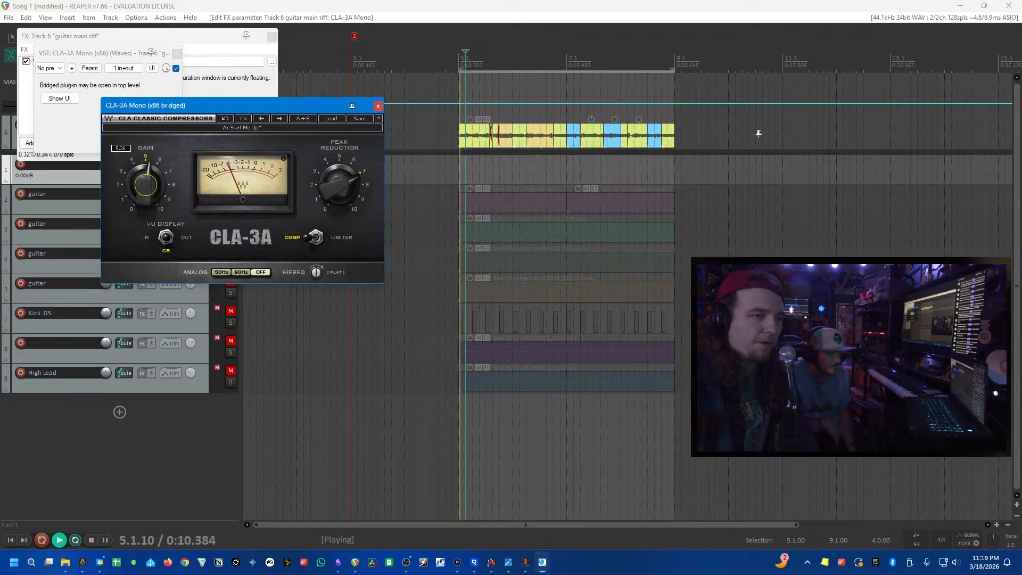
{"action": "left_click", "coordinate": [378, 106]}
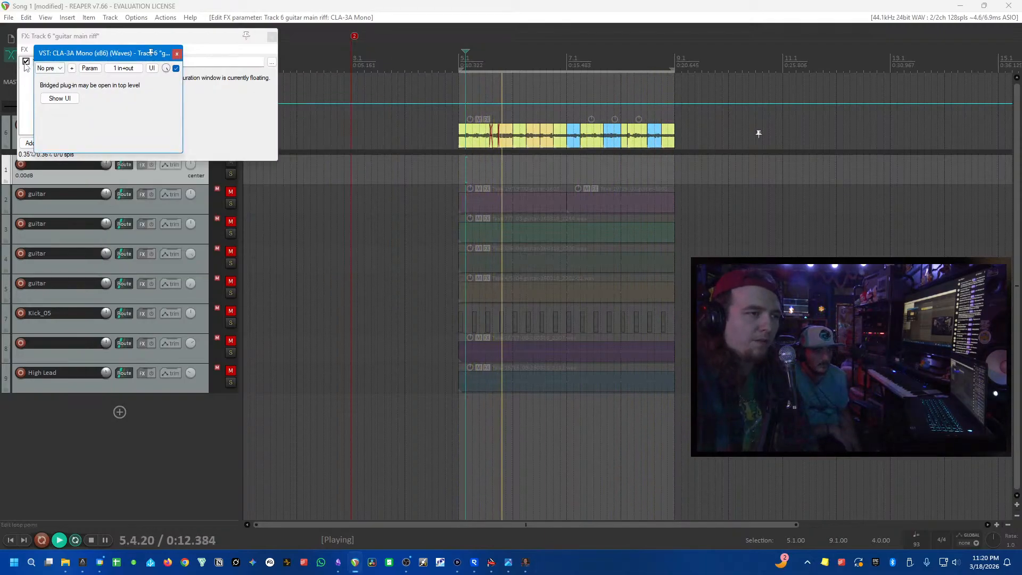
- Compare the riff again using the CLA-3A bypass, close the plug-in windows and stop playback
{"action": "left_click", "coordinate": [26, 61]}
{"action": "left_click", "coordinate": [272, 36]}
{"action": "left_click", "coordinate": [176, 69]}
{"action": "left_click", "coordinate": [177, 53]}
{"action": "key", "text": "space"}
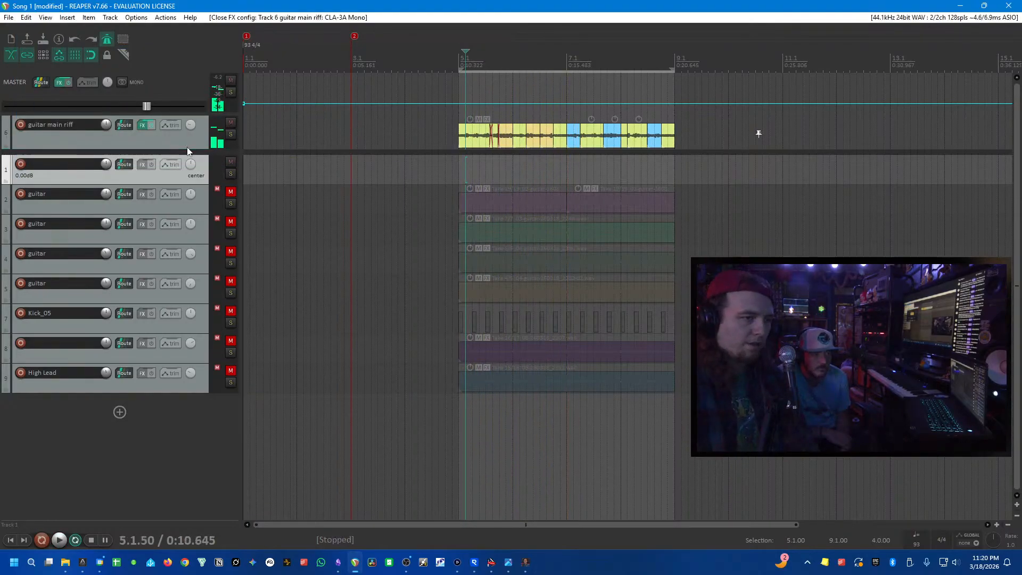
- Find the Waves L1 limiter Mono (x86) by filtering for "limit" and add it to the guitar main riff track
{"action": "left_click", "coordinate": [185, 146]}
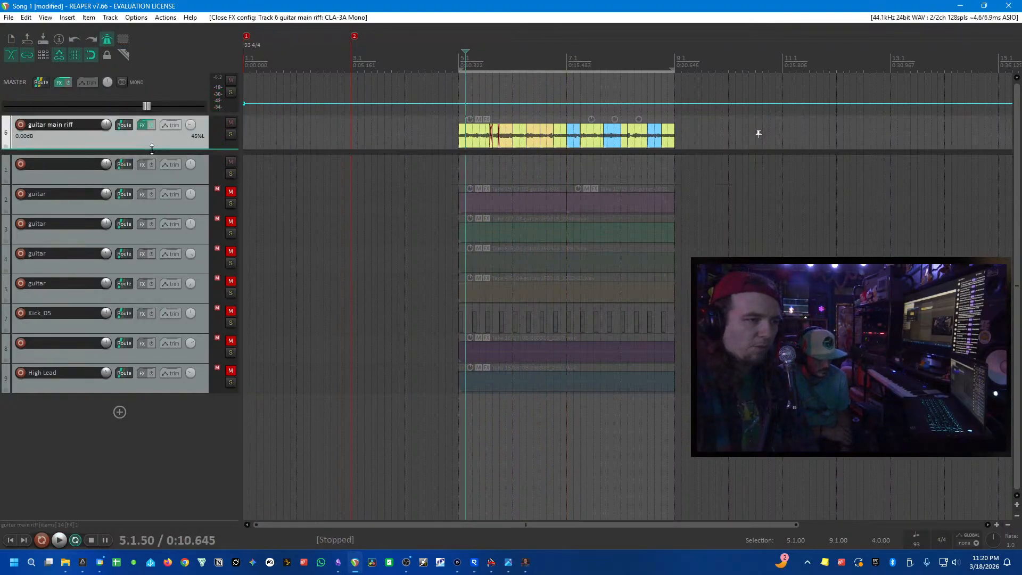
{"action": "left_click", "coordinate": [143, 125]}
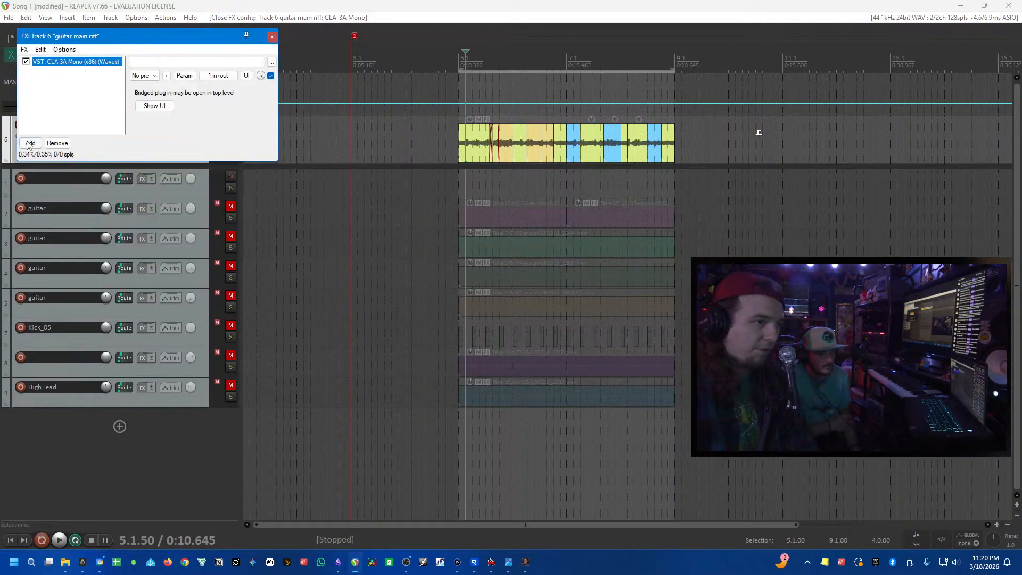
{"action": "left_click", "coordinate": [30, 143]}
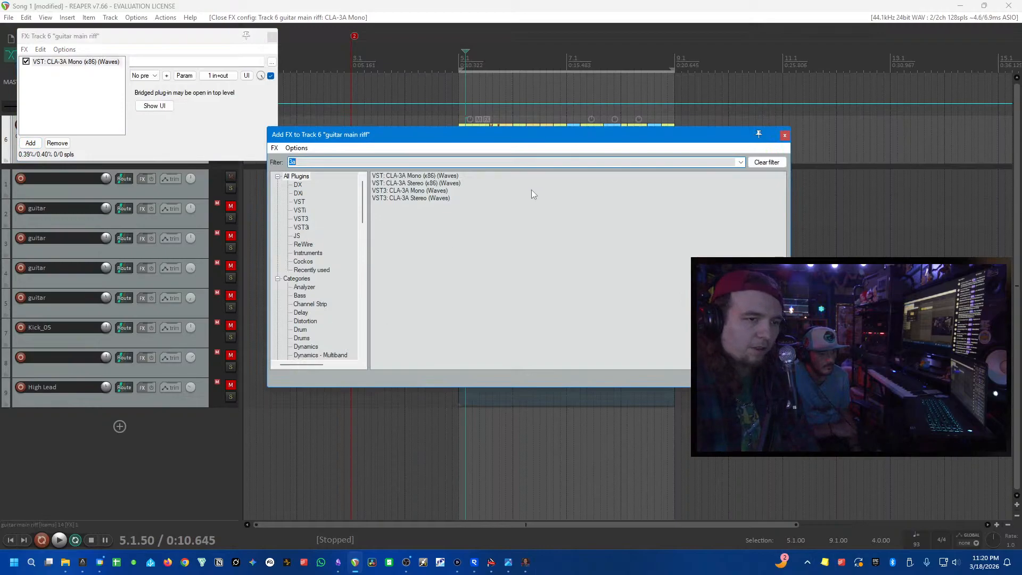
{"action": "type", "text": "limit"}
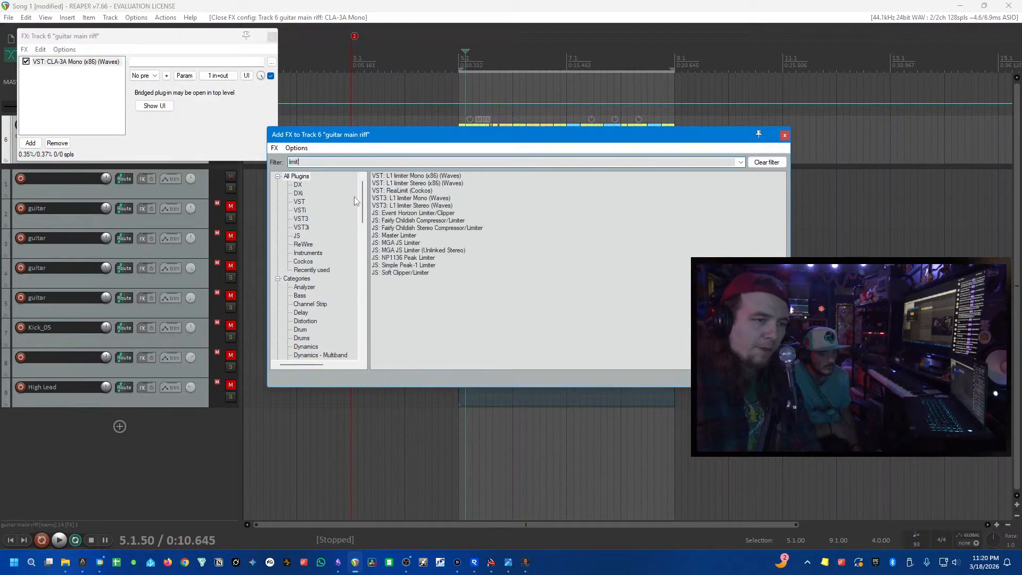
{"action": "key", "text": "Down"}
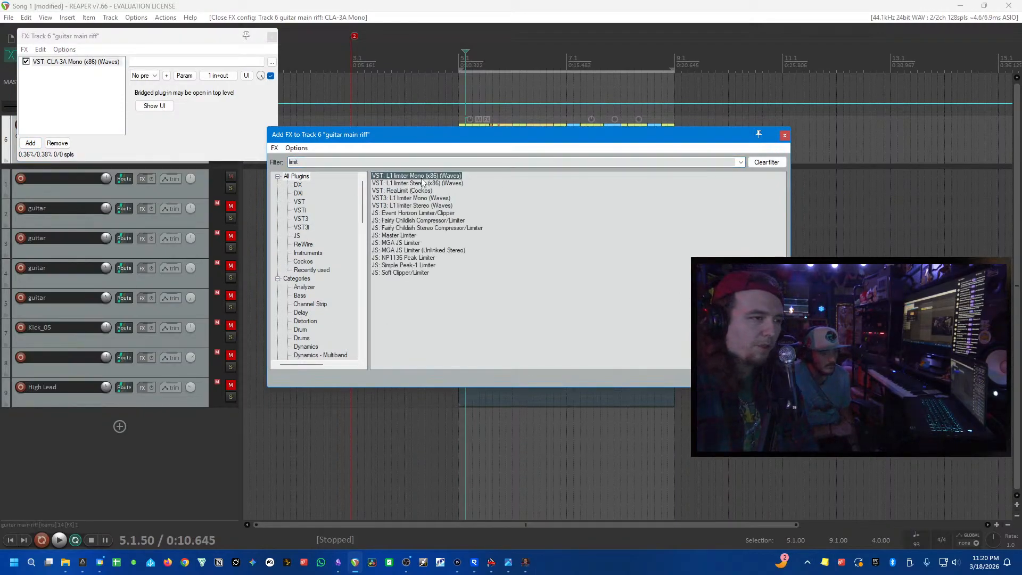
{"action": "key", "text": "Return"}
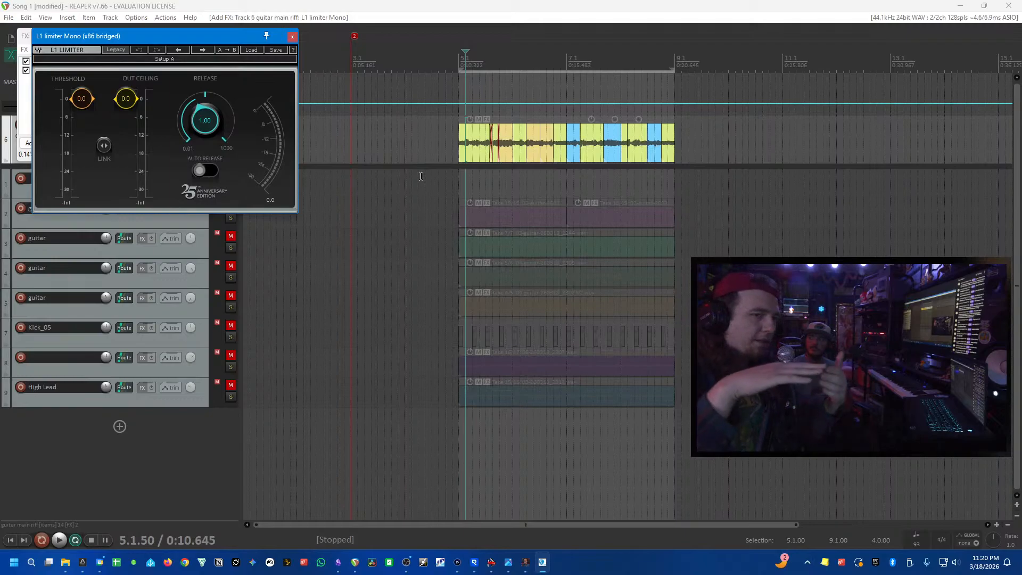
{"action": "left_click_drag", "start_coordinate": [443, 141], "coordinate": [751, 147]}
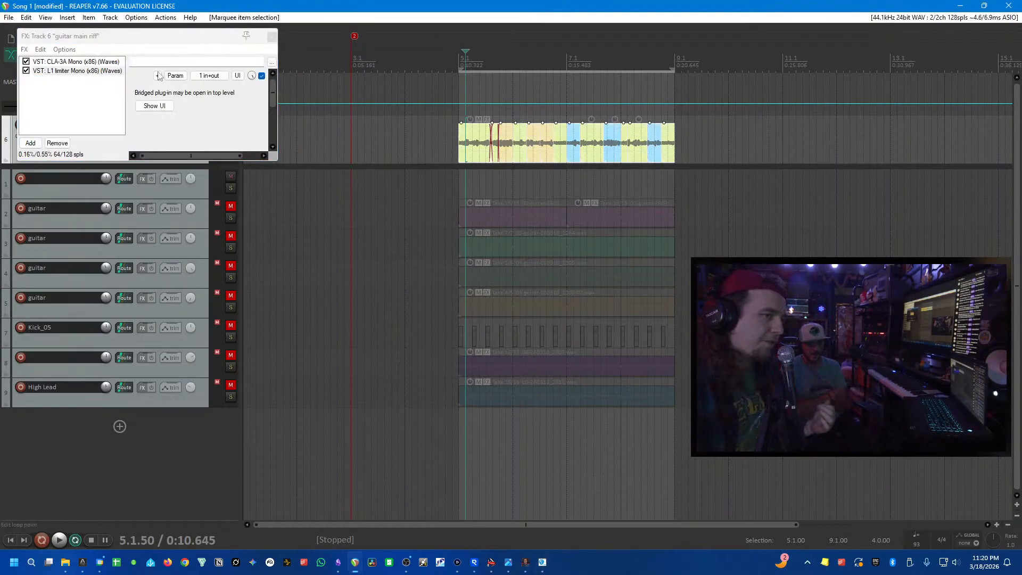
{"action": "left_click", "coordinate": [64, 62]}
{"action": "left_click", "coordinate": [74, 71], "text": "shift"}
{"action": "right_click", "coordinate": [88, 64]}
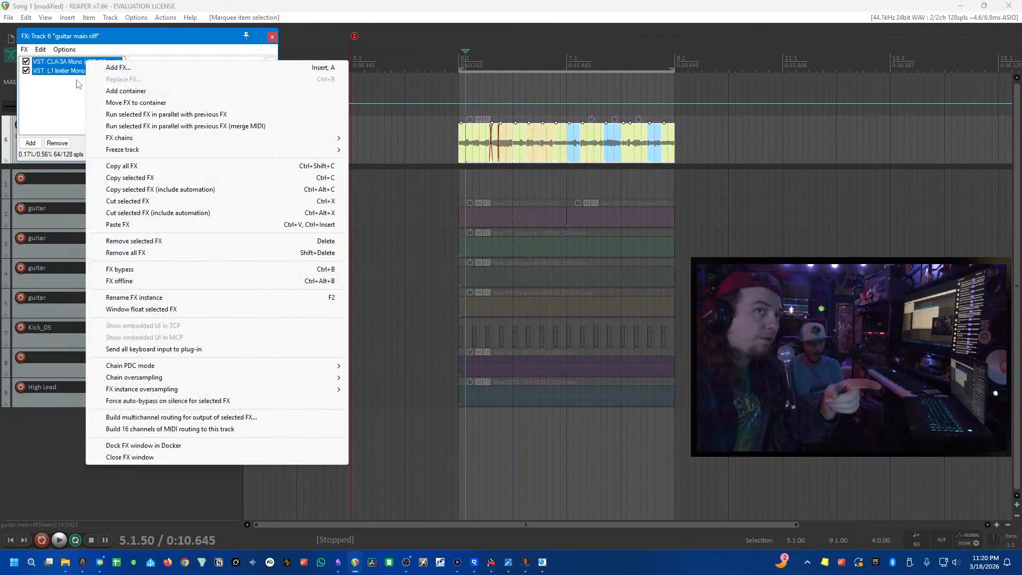
{"action": "left_click", "coordinate": [81, 84]}
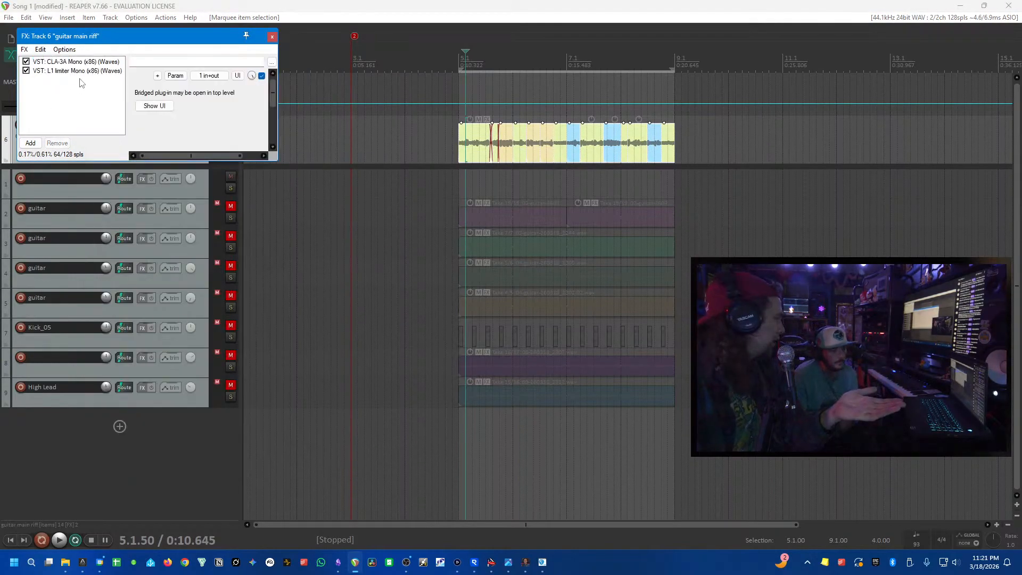
- Set the L1 limiter's threshold to -2.9 and its out ceiling to -2.6, and start playback from 4.4.50
{"action": "double_click", "coordinate": [85, 72]}
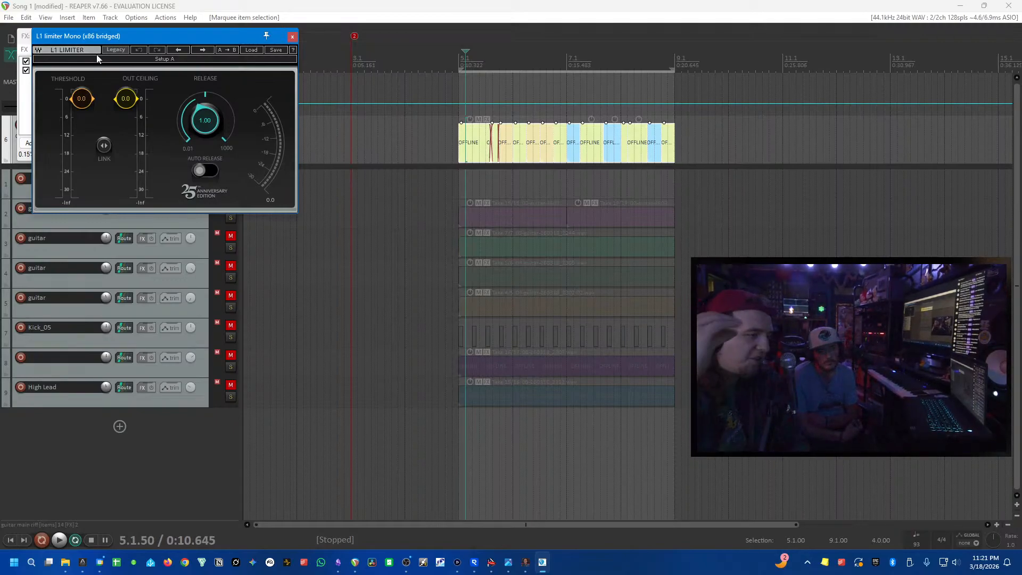
{"action": "left_click_drag", "start_coordinate": [83, 98], "coordinate": [82, 113]}
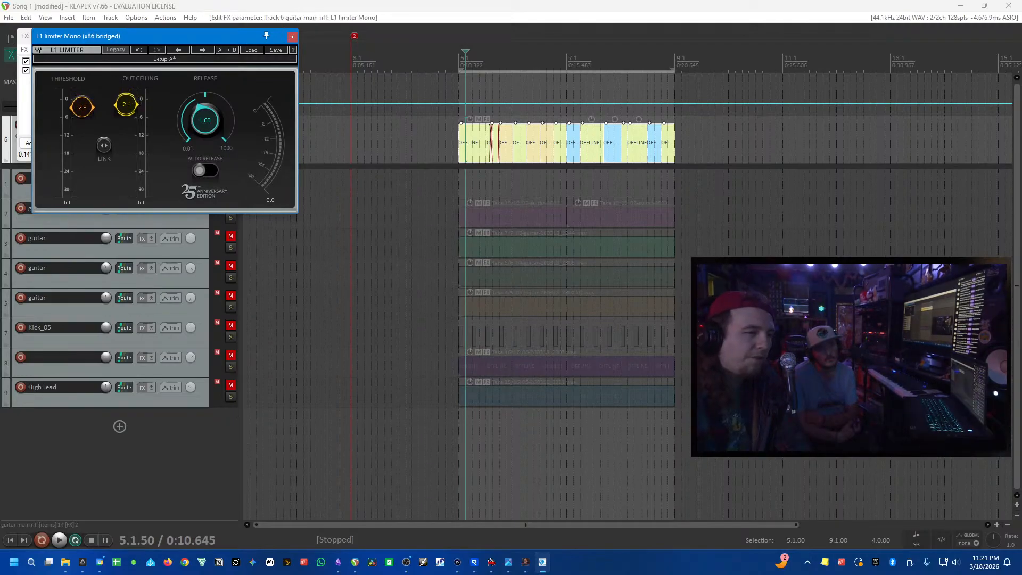
{"action": "left_click", "coordinate": [453, 64]}
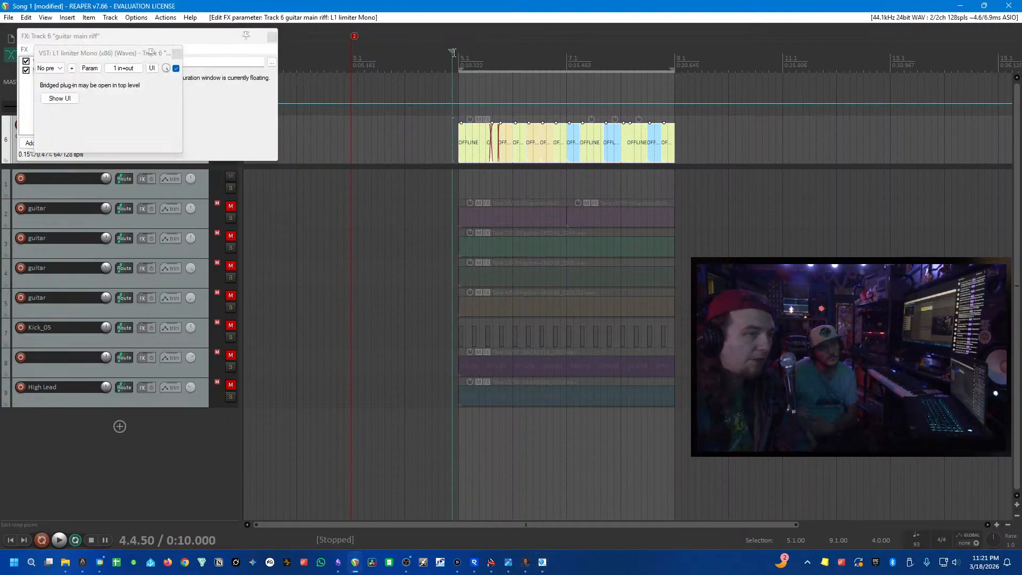
{"action": "key", "text": "space"}
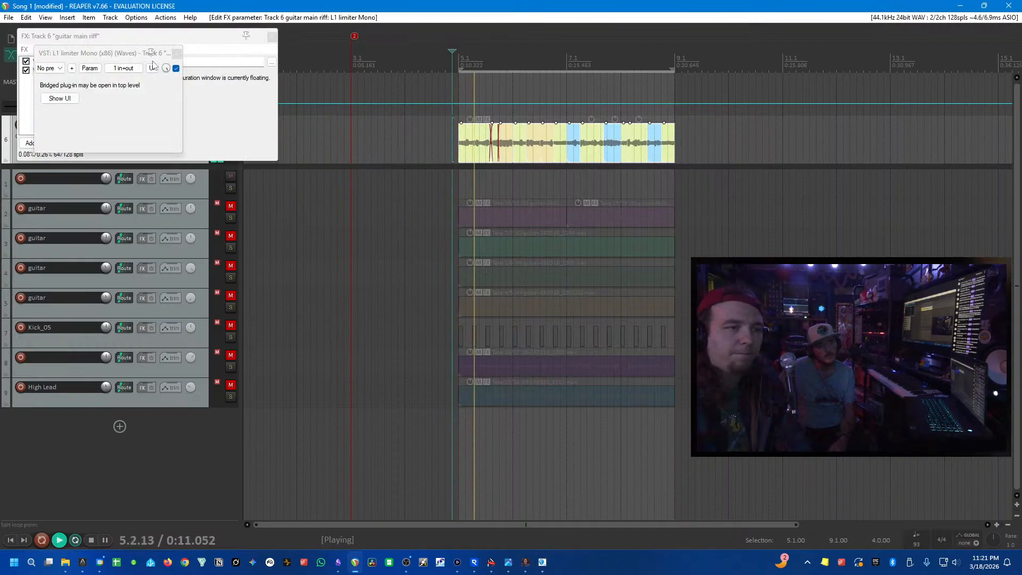
- Compare the riff with the L1 limiter bypassed and enabled, close the plug-in windows and stop playback
{"action": "left_click", "coordinate": [179, 53]}
{"action": "left_click", "coordinate": [25, 71]}
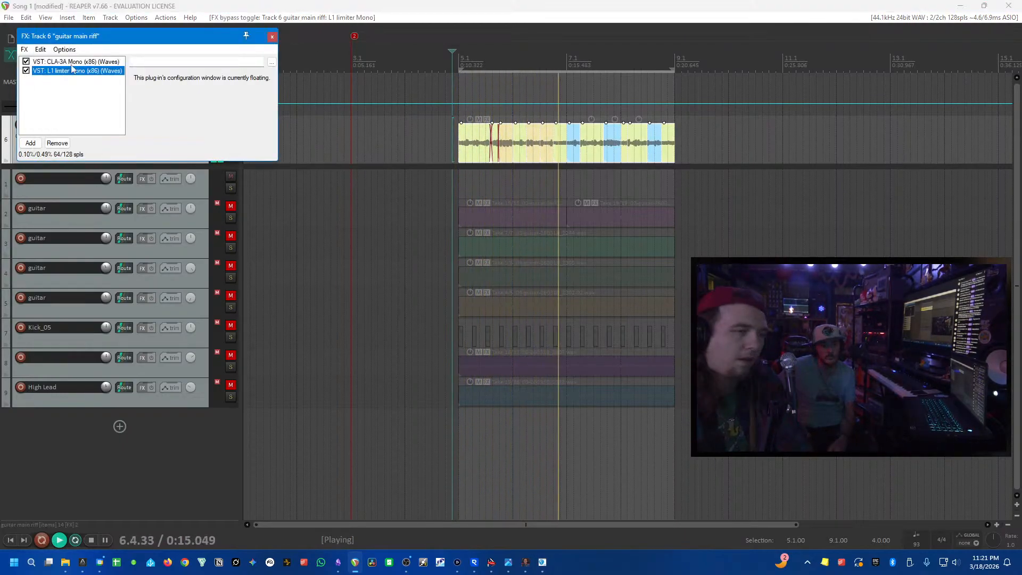
{"action": "left_click", "coordinate": [272, 37]}
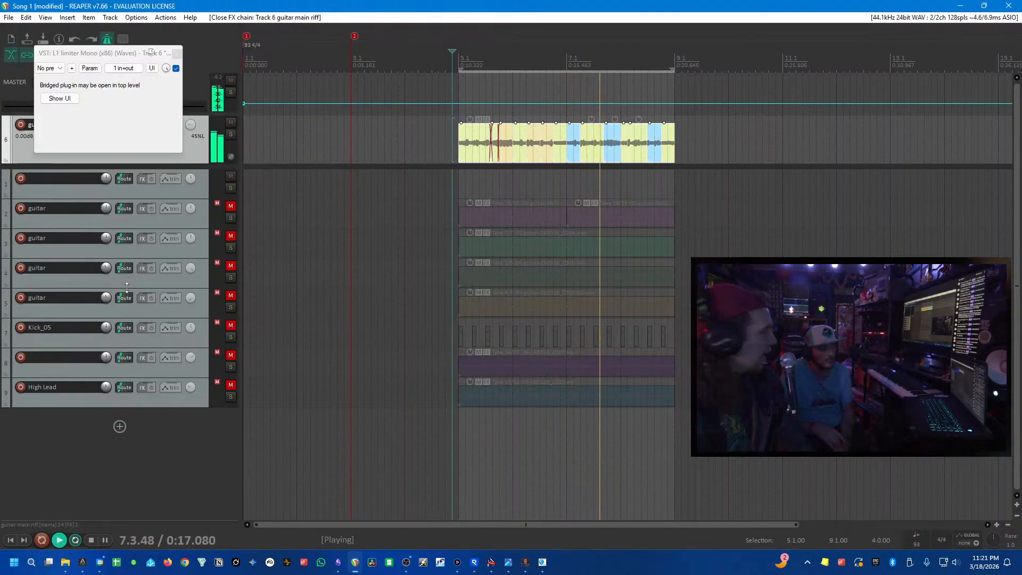
{"action": "left_click", "coordinate": [176, 53]}
{"action": "key", "text": "space"}
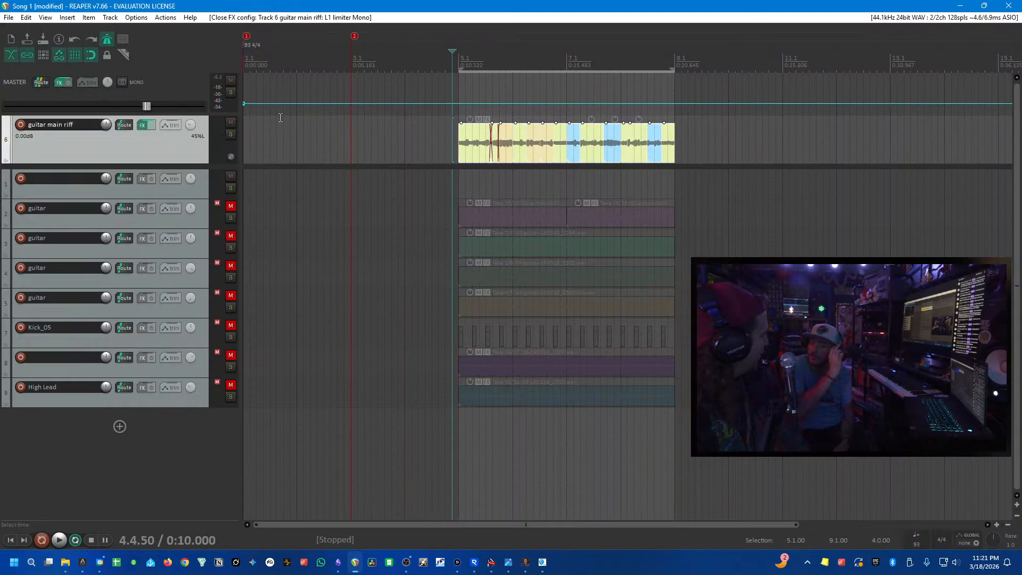
- Place the playhead at 5.1.00, save the project, and play back the main riff
{"action": "left_click", "coordinate": [465, 145]}
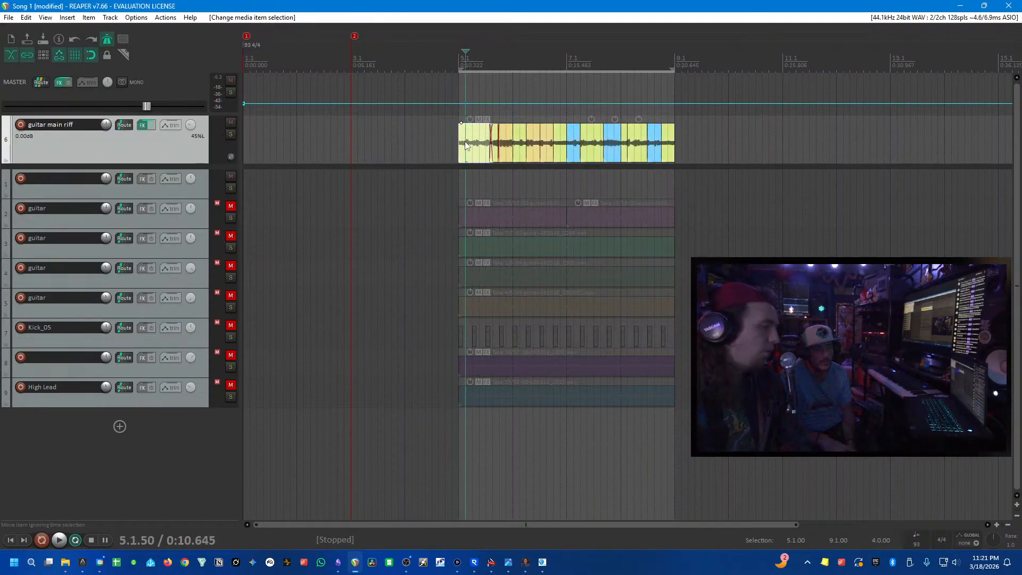
{"action": "key", "text": "w"}
{"action": "left_click", "coordinate": [452, 64]}
{"action": "left_click", "coordinate": [456, 65]}
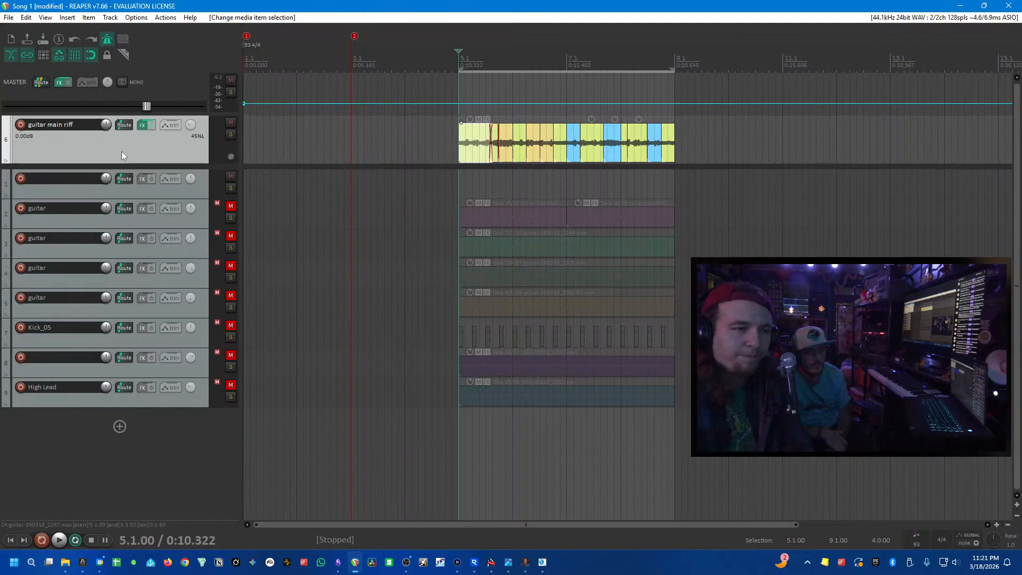
{"action": "key", "text": "ctrl+s"}
{"action": "key", "text": "space"}
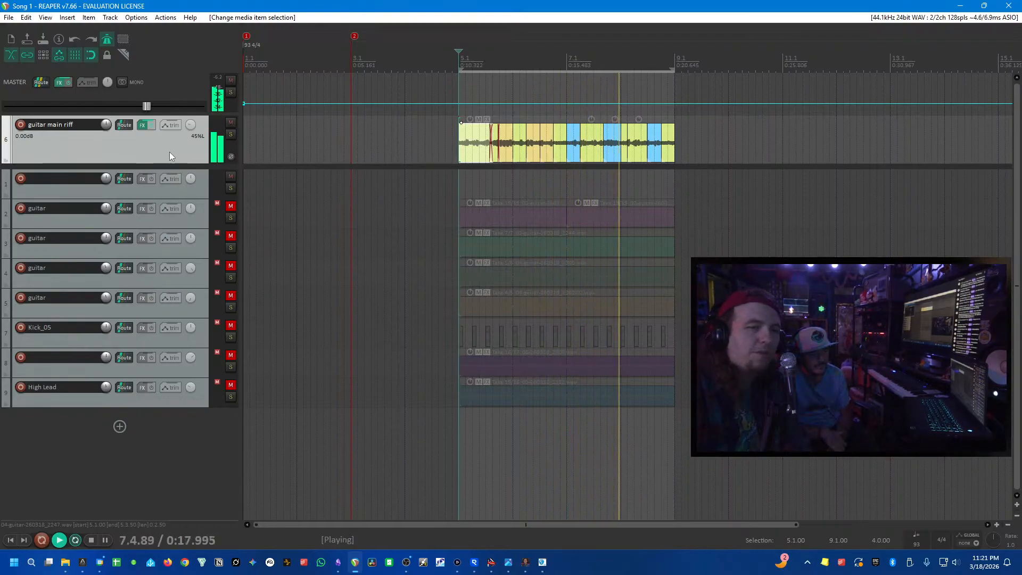
{"action": "key", "text": "space"}
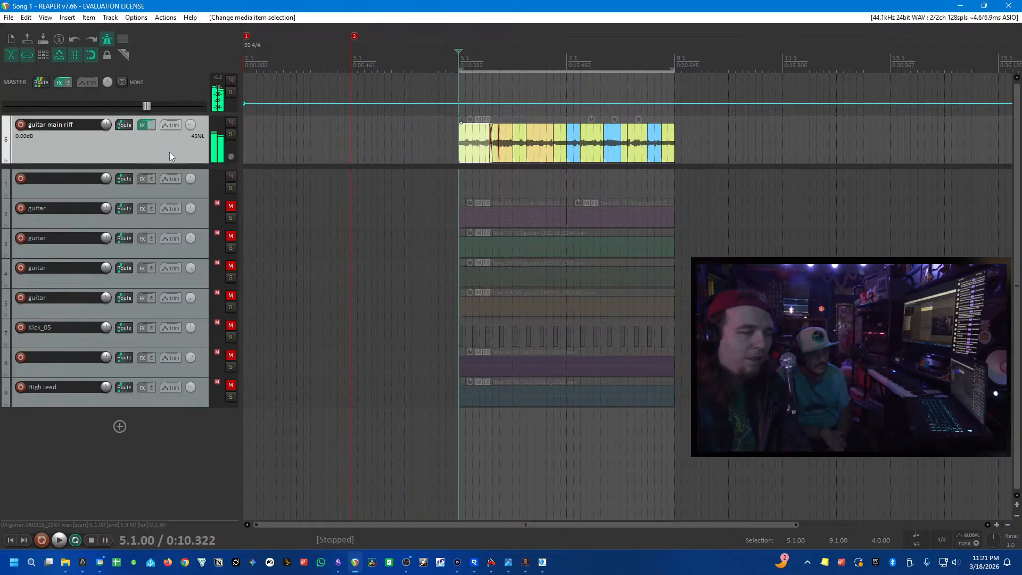
- Add Softube's Saturation Knob to the guitar main riff track by filtering for "sat", and turn its saturation up slightly during playback
{"action": "left_click", "coordinate": [143, 126]}
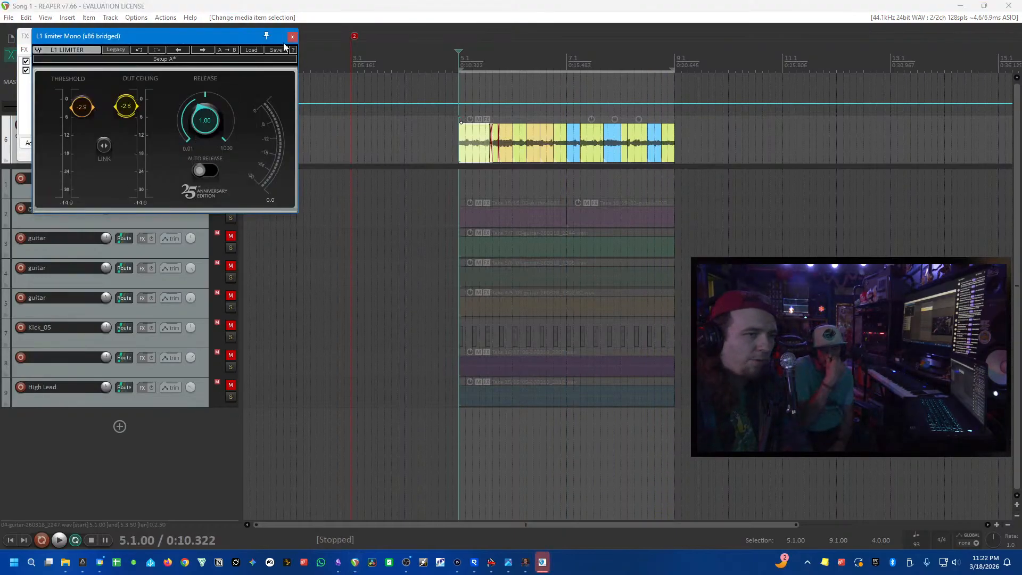
{"action": "left_click", "coordinate": [292, 36]}
{"action": "left_click", "coordinate": [31, 143]}
{"action": "type", "text": "sat"}
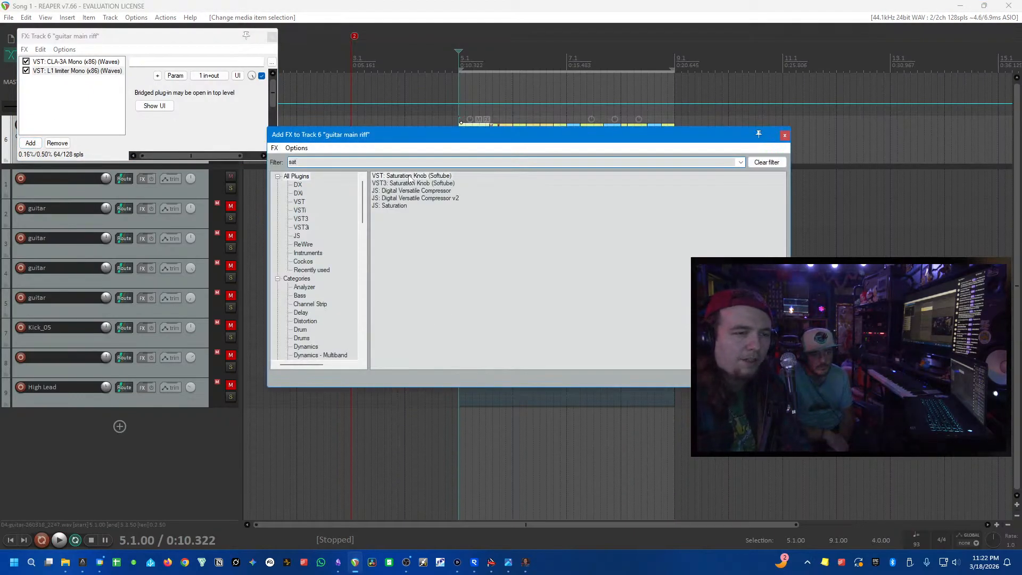
{"action": "double_click", "coordinate": [410, 176]}
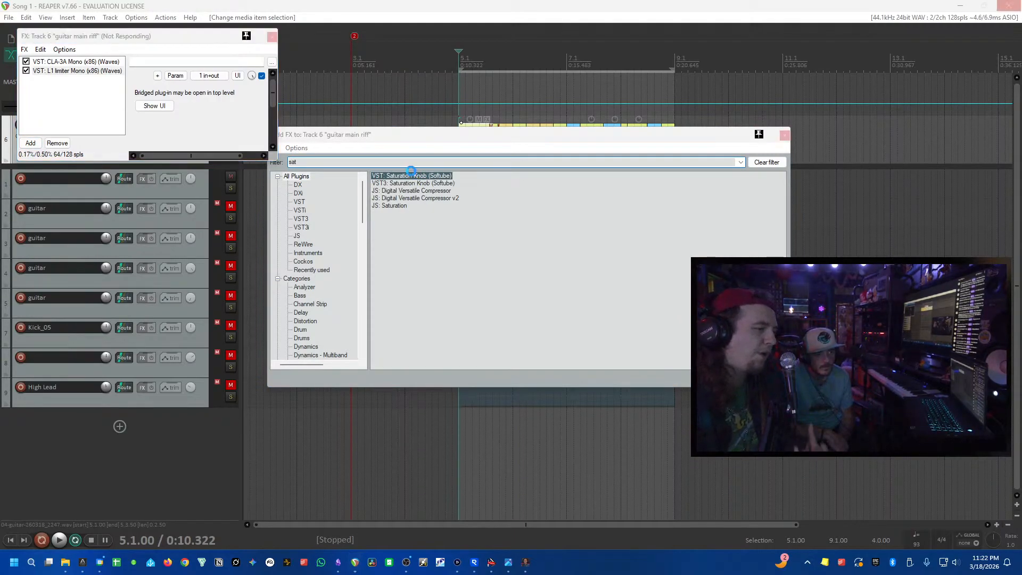
{"action": "left_click", "coordinate": [210, 142]}
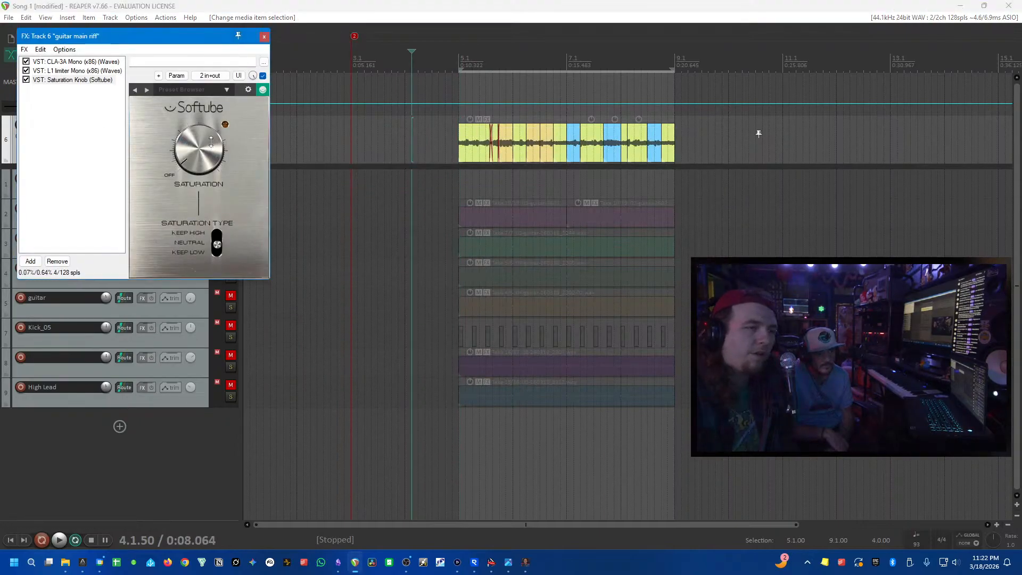
{"action": "key", "text": "space"}
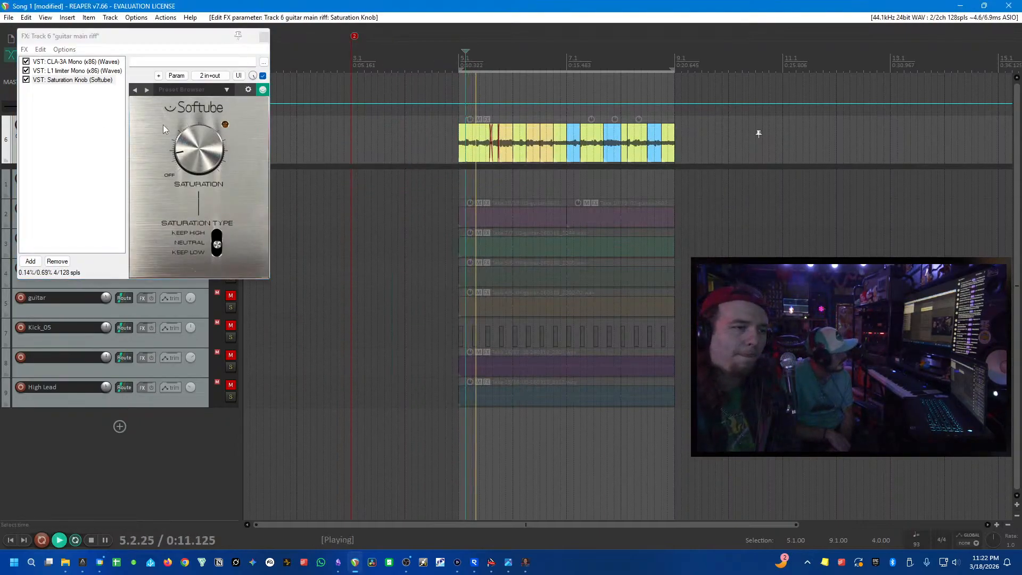
- Find the Waves H-EQ Mono (x86) by filtering for "eq" and add it to the main riff's effects chain
{"action": "left_click", "coordinate": [31, 261]}
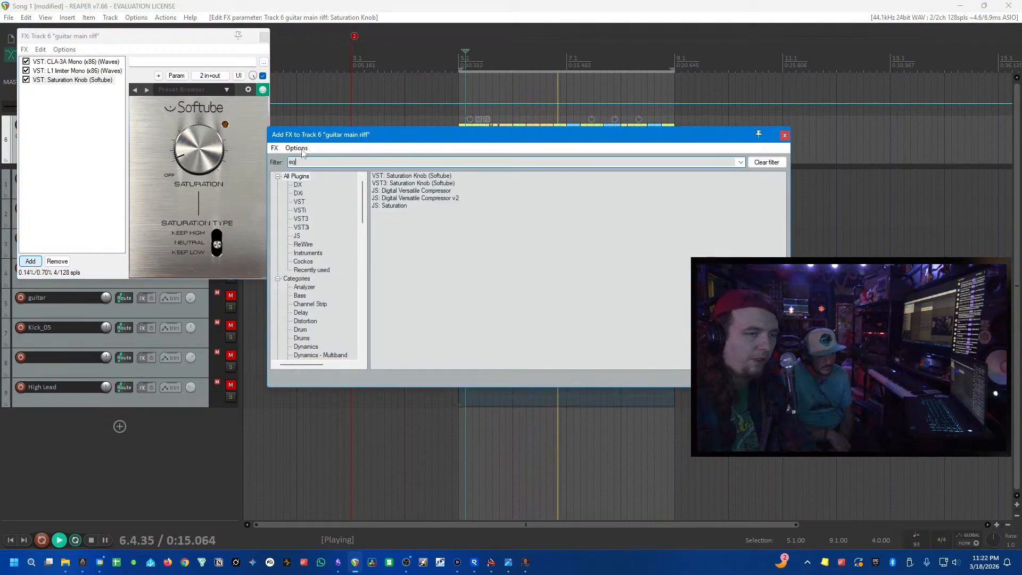
{"action": "type", "text": "eq"}
{"action": "double_click", "coordinate": [422, 230]}
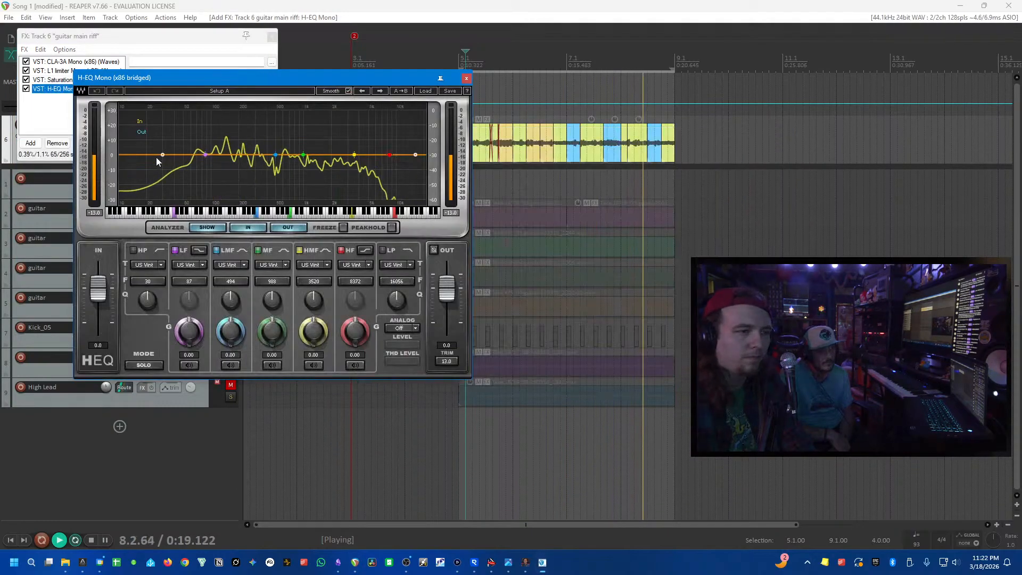
- Set the H-EQ's high-pass filter to 40 Hz and its LMF band to 60 Hz at -6.00 dB, and close its interface
{"action": "left_click_drag", "start_coordinate": [168, 155], "coordinate": [209, 158]}
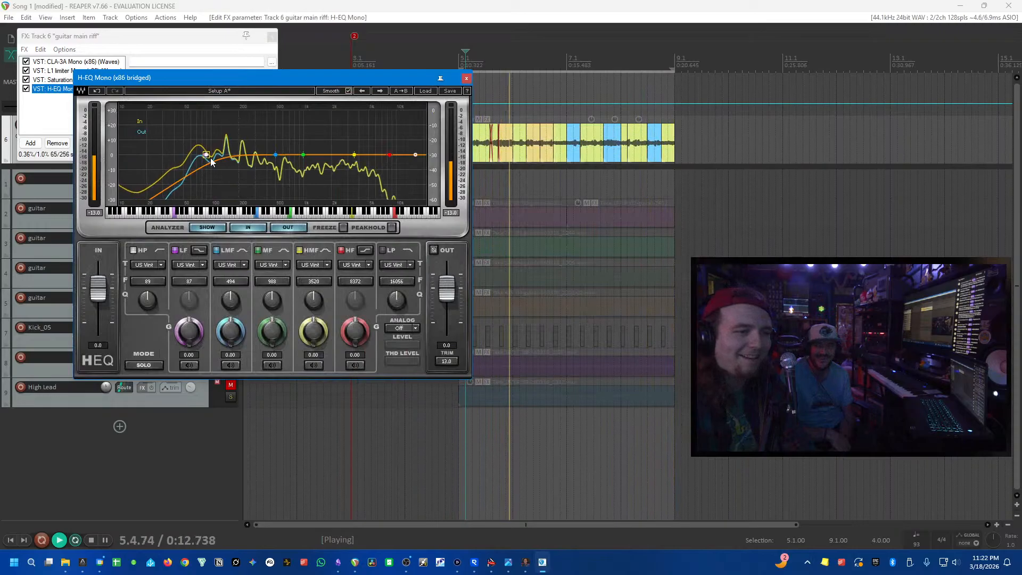
{"action": "double_click", "coordinate": [206, 156]}
{"action": "left_click", "coordinate": [271, 159]}
{"action": "left_click_drag", "start_coordinate": [272, 159], "coordinate": [183, 153]}
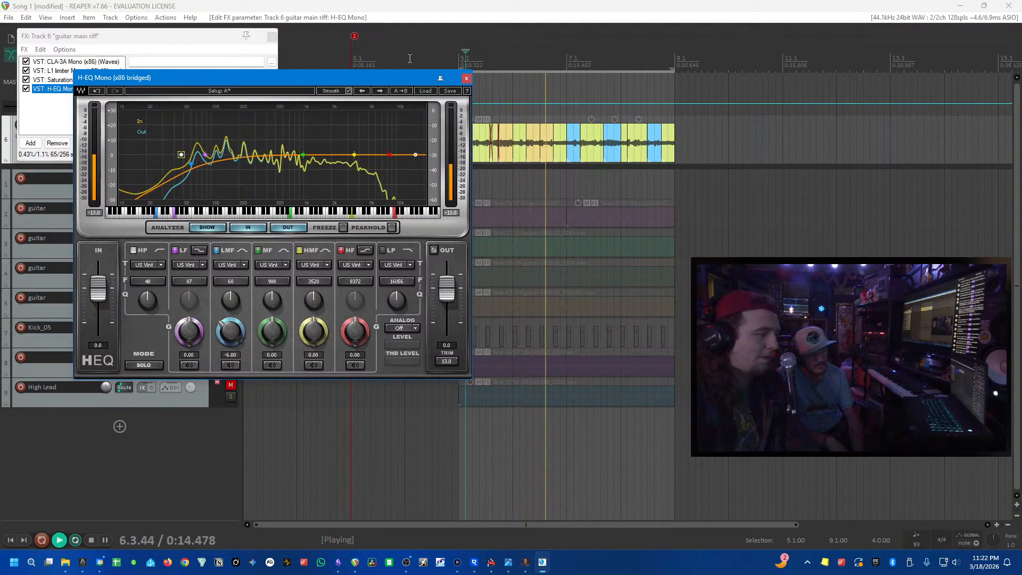
{"action": "left_click", "coordinate": [467, 80]}
{"action": "left_click", "coordinate": [364, 16]}
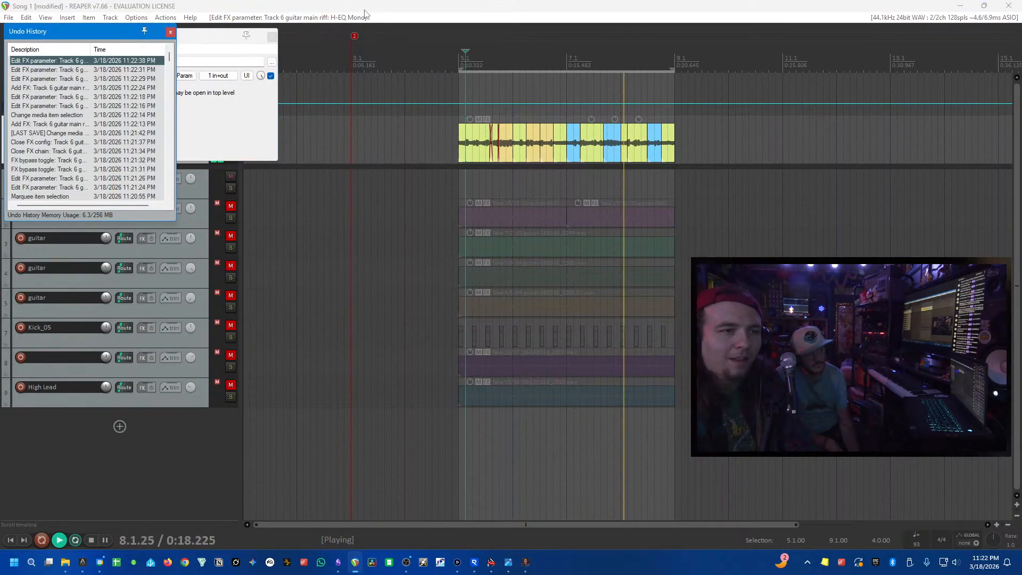
- Stop playback, close the undo history and the main riff's effects chain, and save the project
{"action": "key", "text": "space"}
{"action": "left_click", "coordinate": [171, 32]}
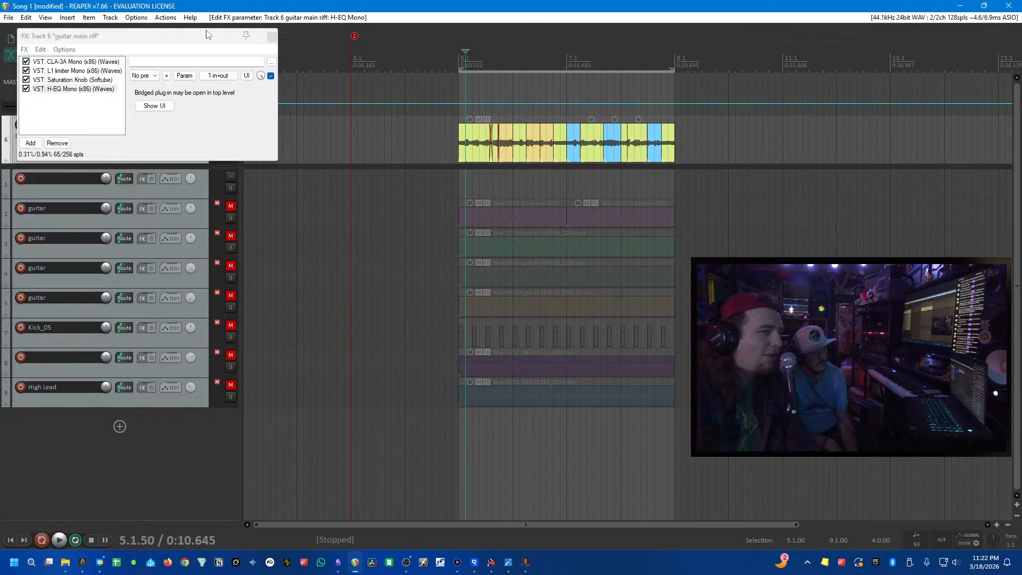
{"action": "left_click", "coordinate": [204, 36]}
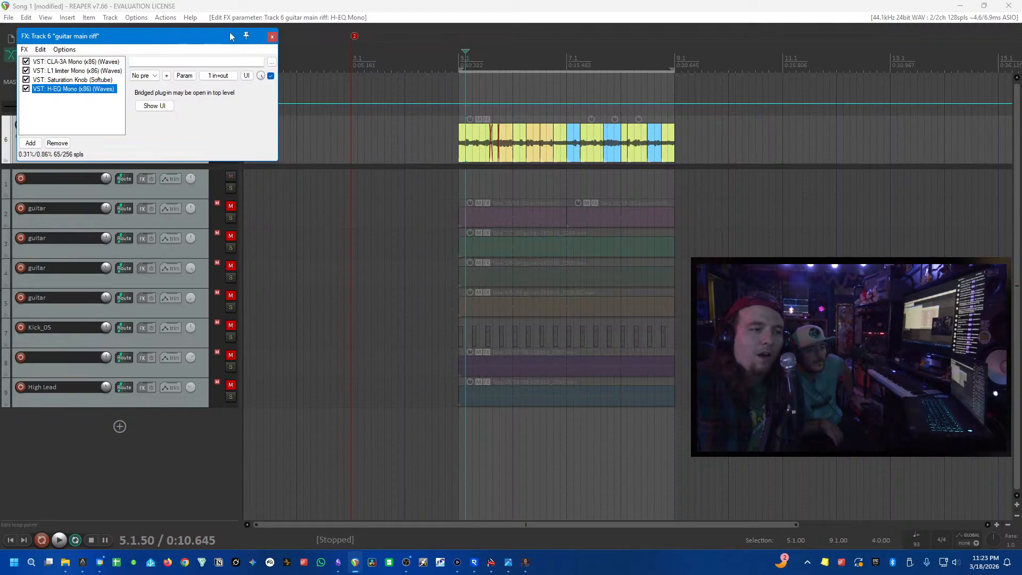
{"action": "left_click", "coordinate": [272, 37]}
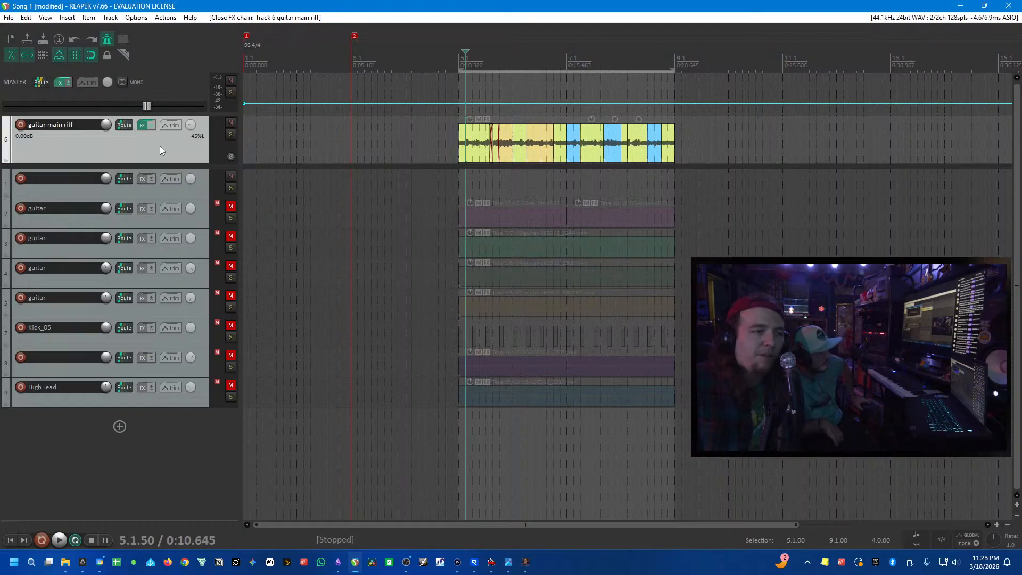
{"action": "left_click", "coordinate": [11, 22]}
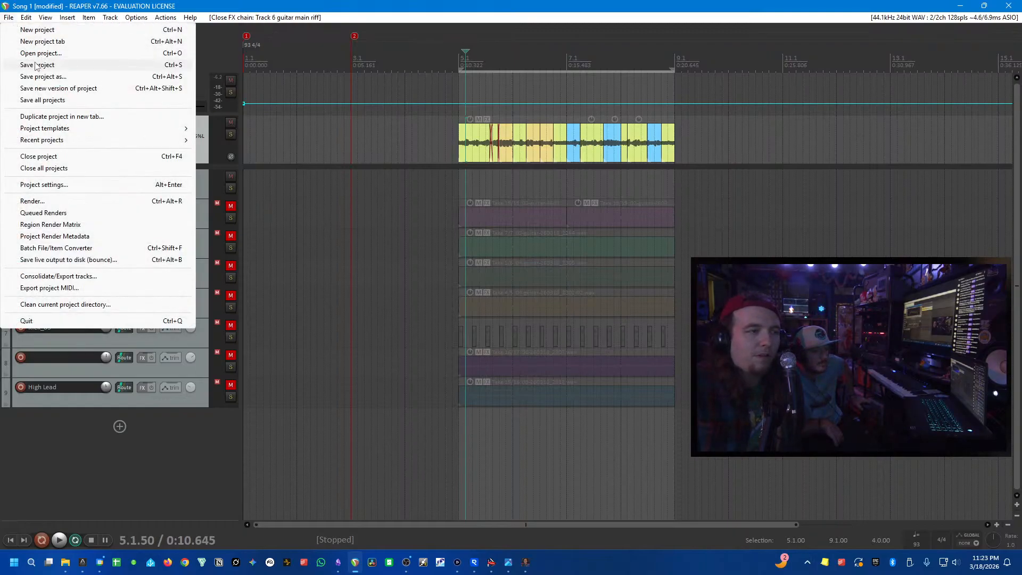
{"action": "key", "text": "Escape"}
{"action": "key", "text": "ctrl+s"}
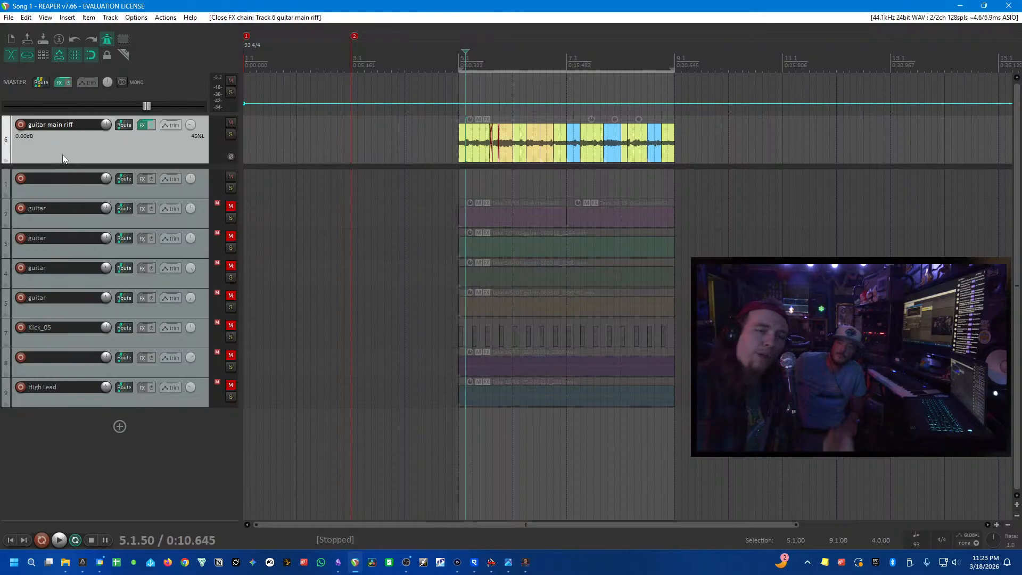
- Play back the main riff from 4.4.50 and reset its track pan to center
{"action": "left_click", "coordinate": [453, 66]}
{"action": "key", "text": "space"}
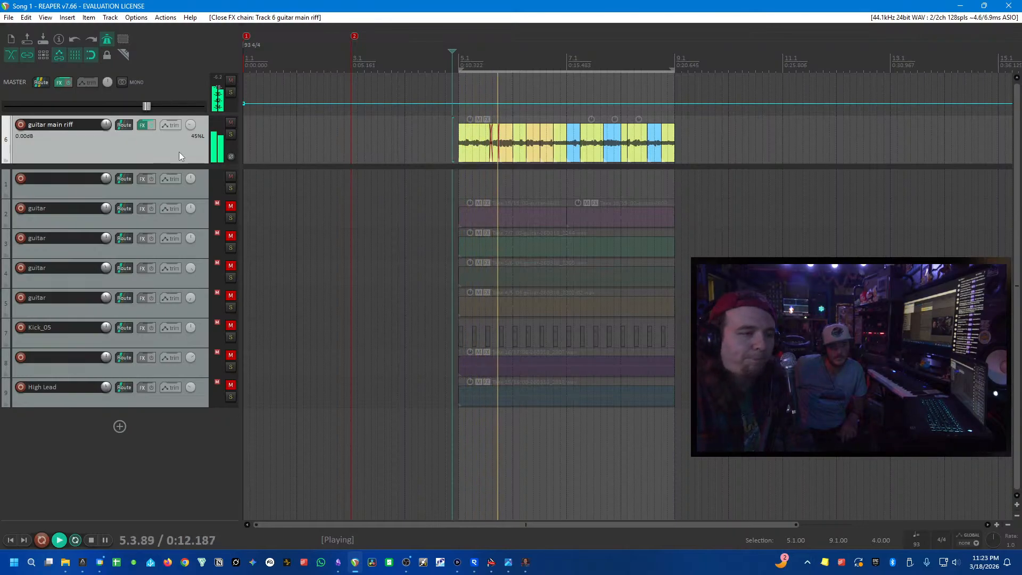
{"action": "double_click", "coordinate": [190, 121]}
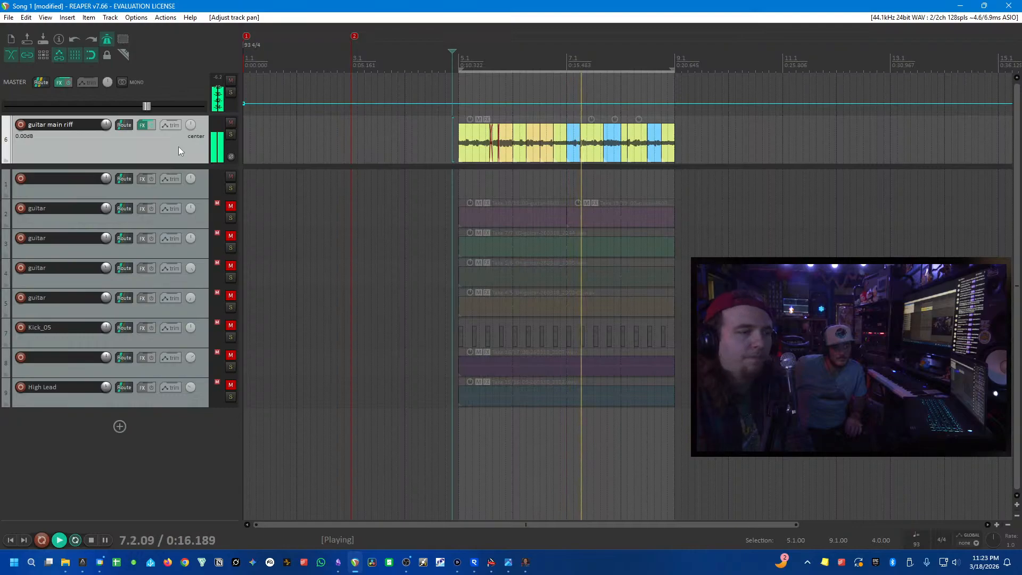
{"action": "key", "text": "space"}
{"action": "left_click", "coordinate": [143, 126]}
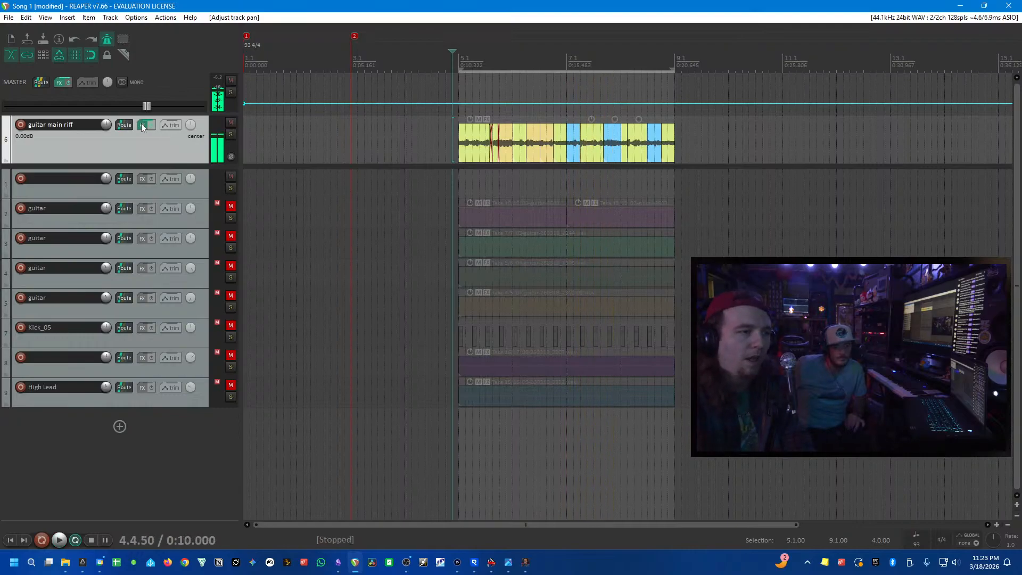
{"action": "left_click", "coordinate": [466, 78]}
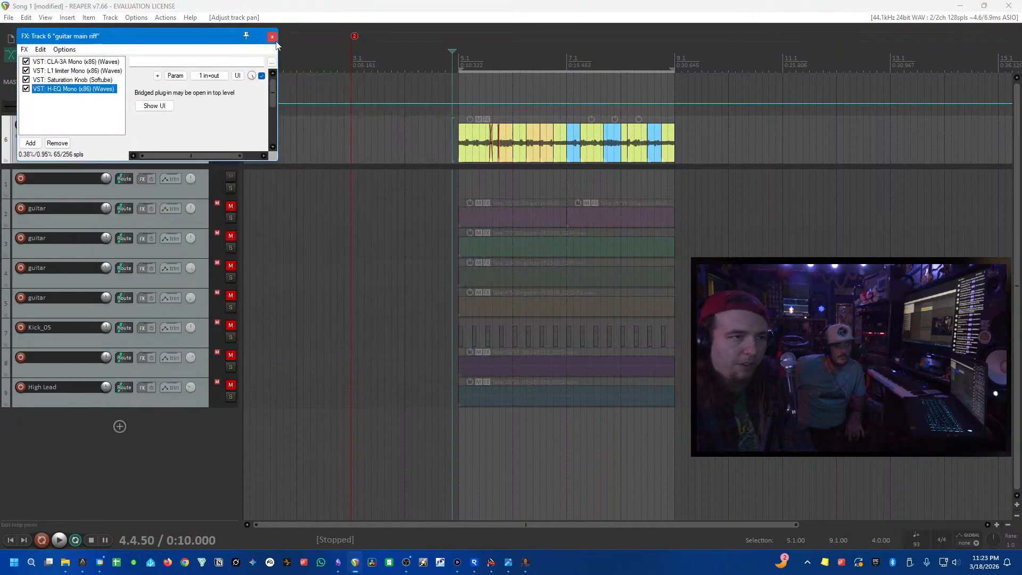
{"action": "left_click", "coordinate": [271, 36]}
- Try to glue the main riff's split items into a single item, and enlarge the track to inspect its waveform
{"action": "scroll", "coordinate": [522, 74], "scroll_direction": "down", "scroll_amount": 1}
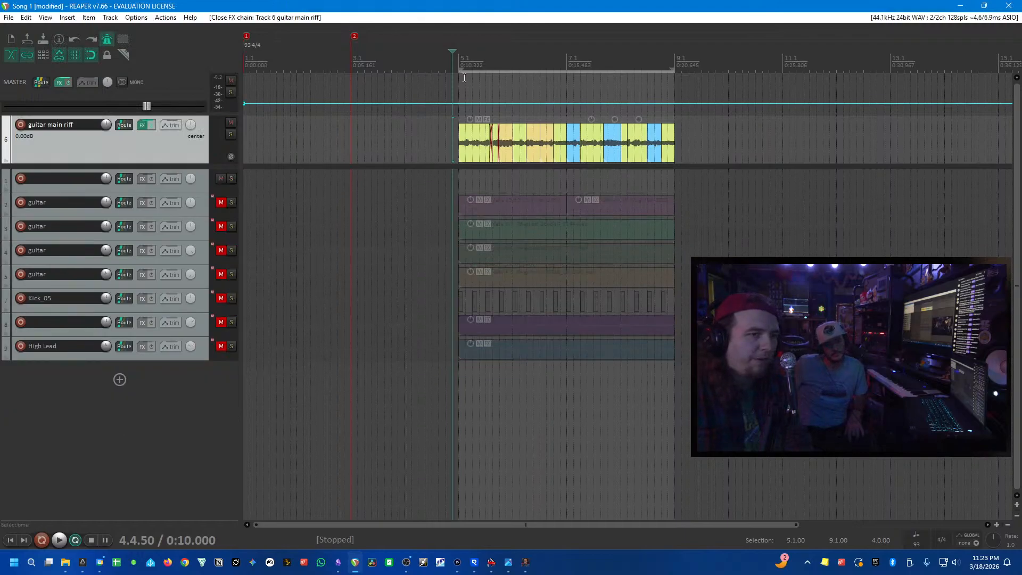
{"action": "left_click", "coordinate": [491, 48]}
{"action": "left_click_drag", "start_coordinate": [522, 133], "coordinate": [437, 129]}
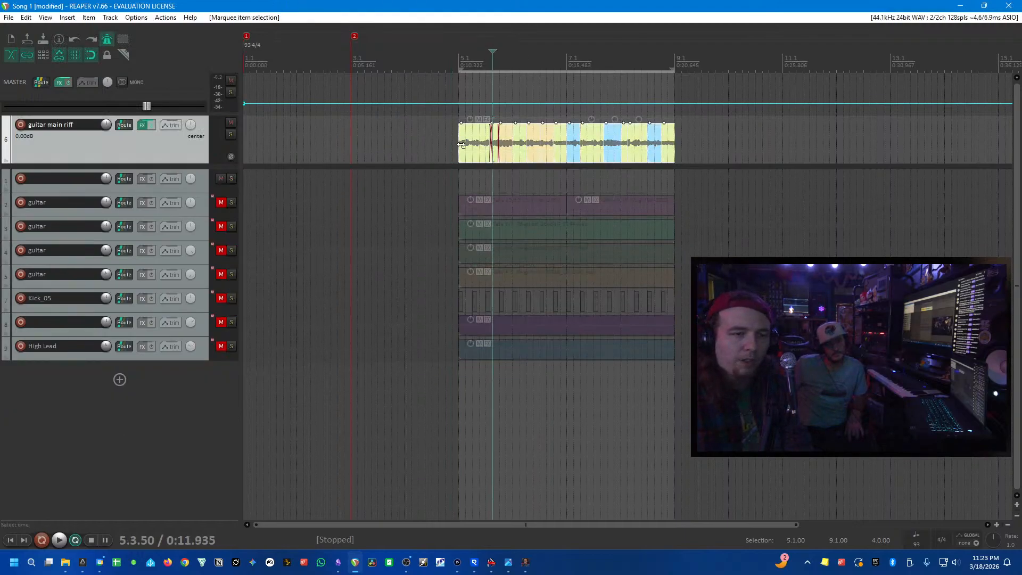
{"action": "right_click", "coordinate": [471, 146]}
{"action": "mouse_move", "coordinate": [555, 148]}
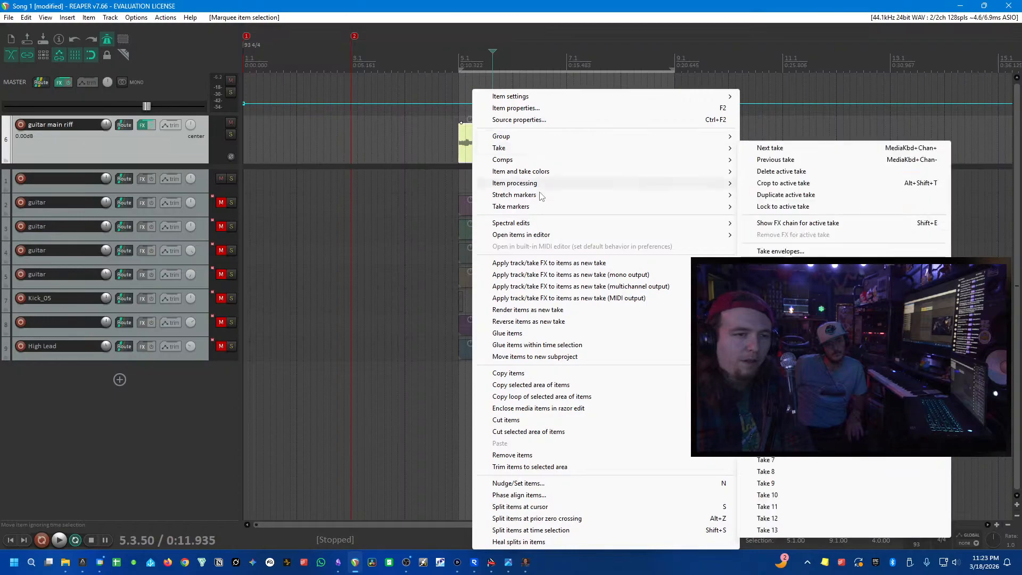
{"action": "left_click", "coordinate": [552, 334]}
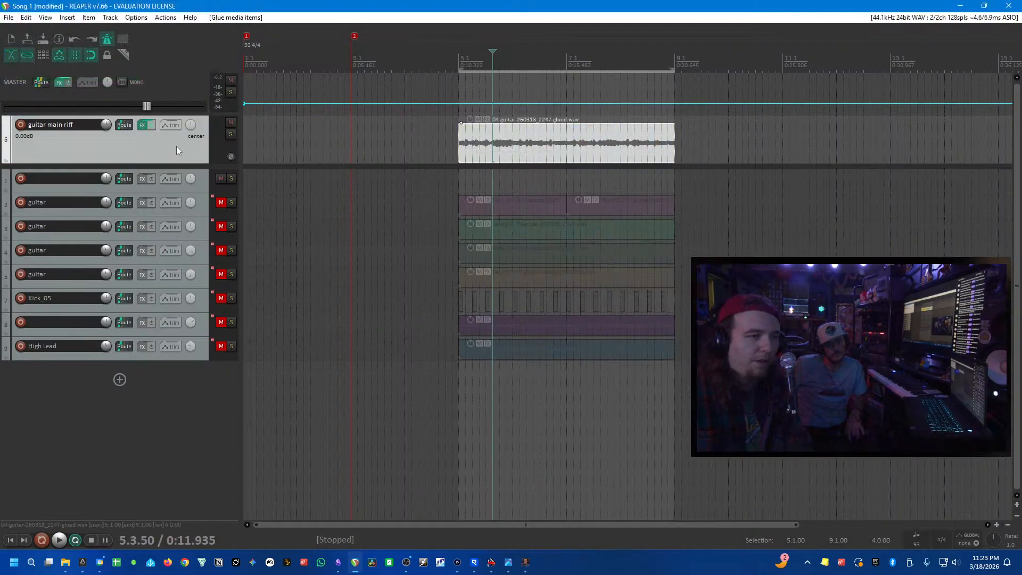
{"action": "scroll", "coordinate": [409, 160], "scroll_direction": "down", "scroll_amount": 2}
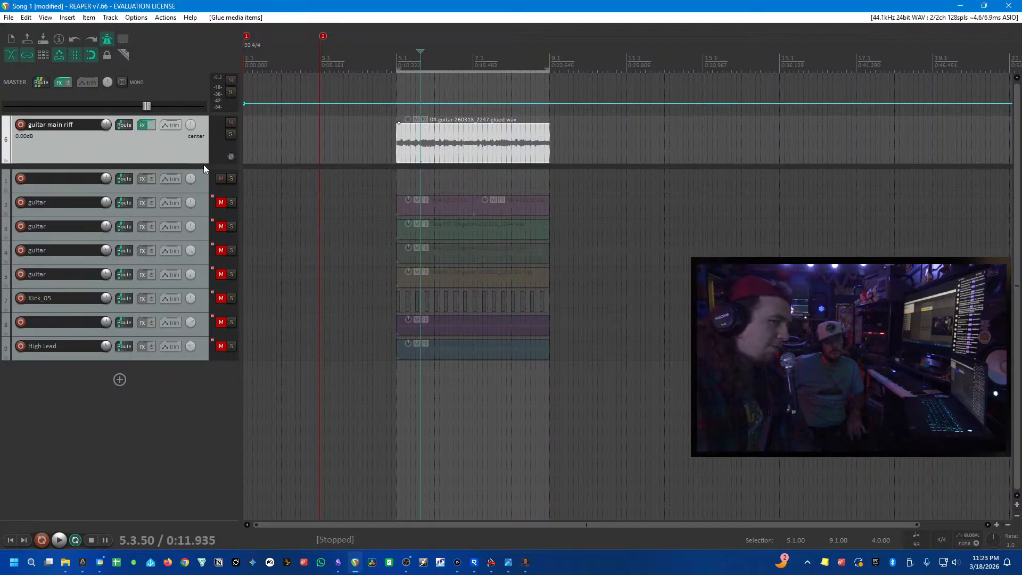
{"action": "left_click_drag", "start_coordinate": [203, 165], "coordinate": [213, 254]}
{"action": "left_click", "coordinate": [458, 201]}
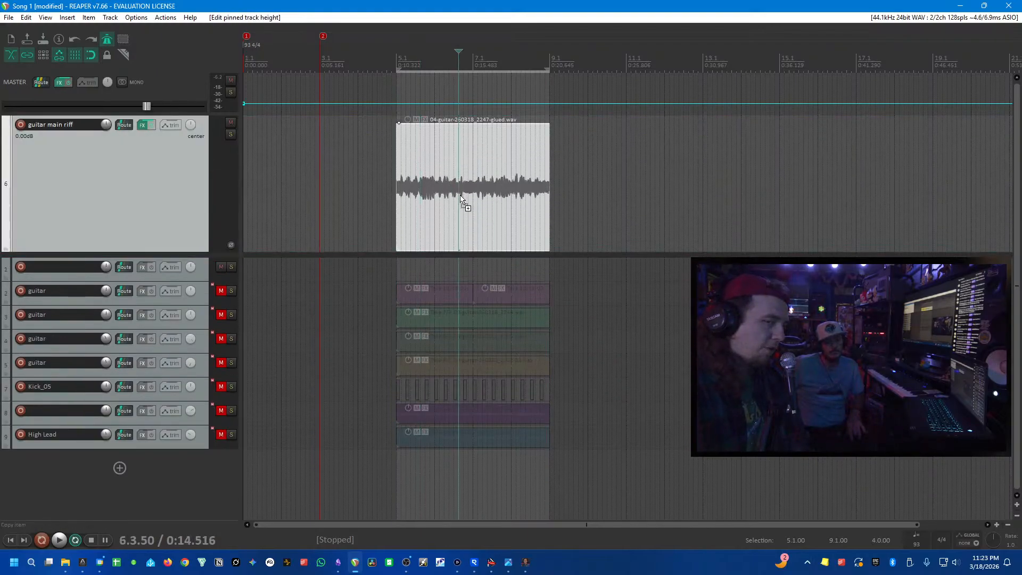
- Duplicate the unglued guitar main riff track with all its takes and mute the copy
{"action": "right_click", "coordinate": [120, 185]}
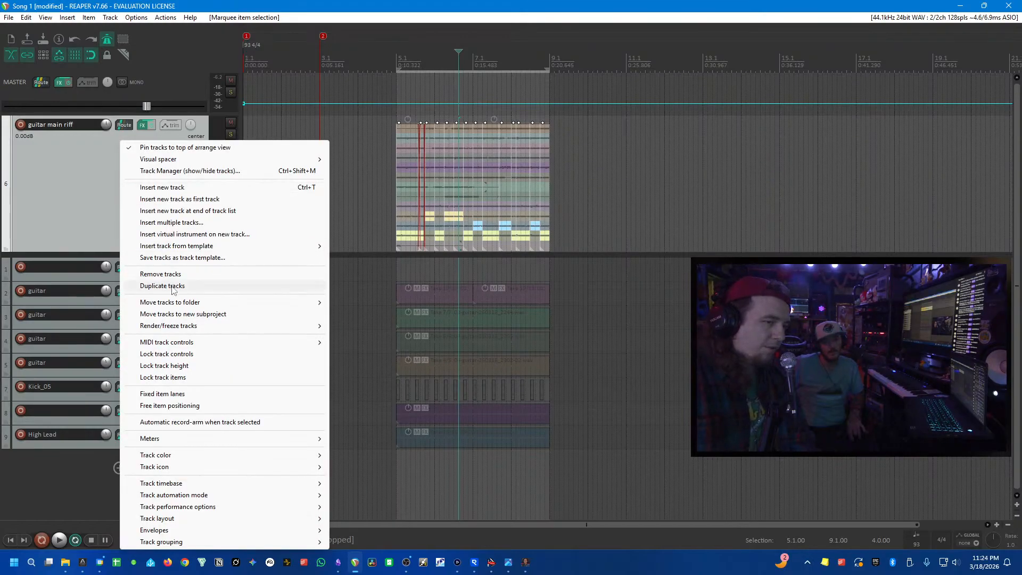
{"action": "key", "text": "Escape"}
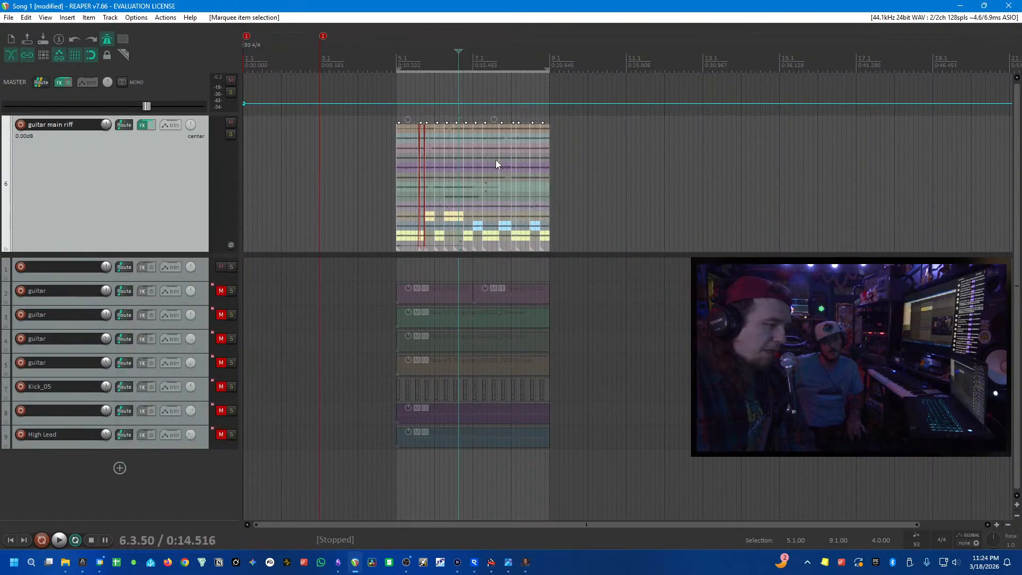
{"action": "key", "text": "ctrl+alt+d"}
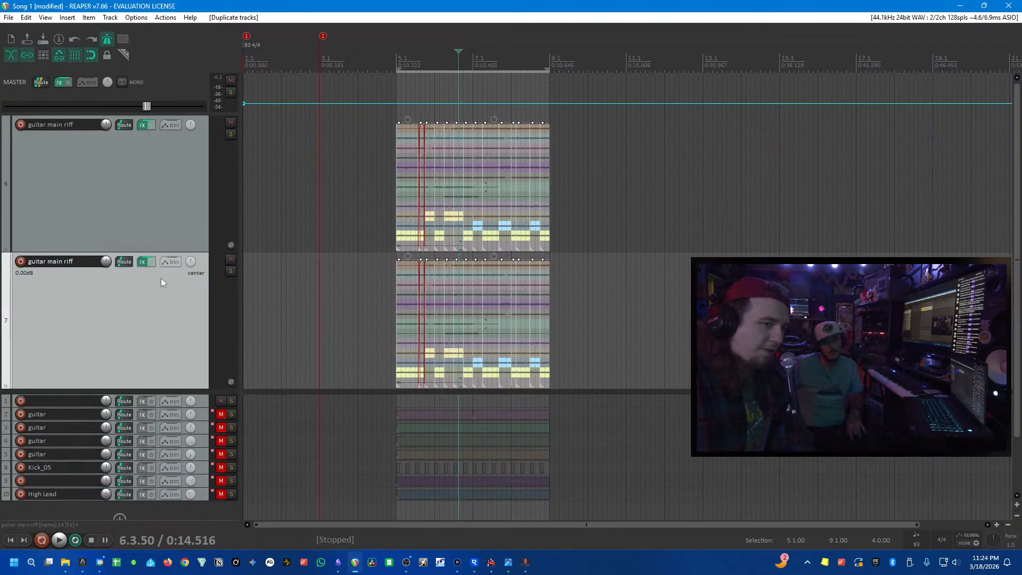
{"action": "left_click", "coordinate": [231, 259]}
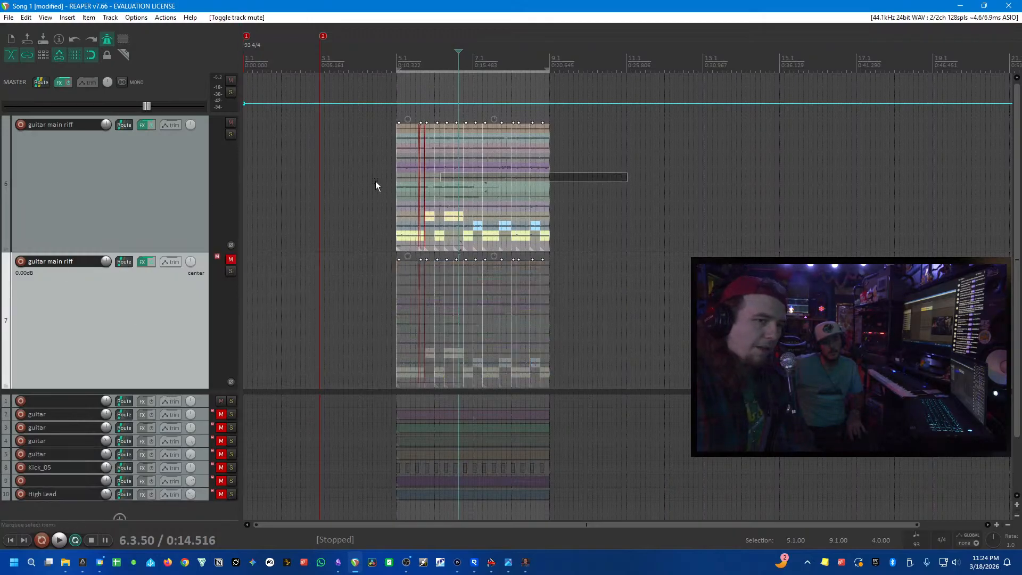
- Glue the main riff's split items on the unmuted original track into a single item
{"action": "right_click", "coordinate": [466, 180]}
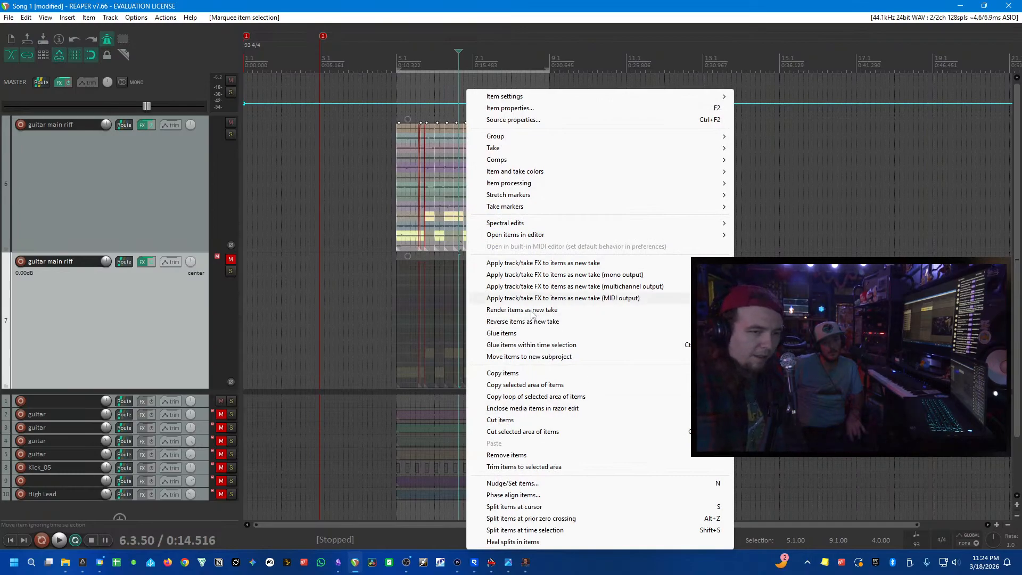
{"action": "left_click", "coordinate": [501, 333]}
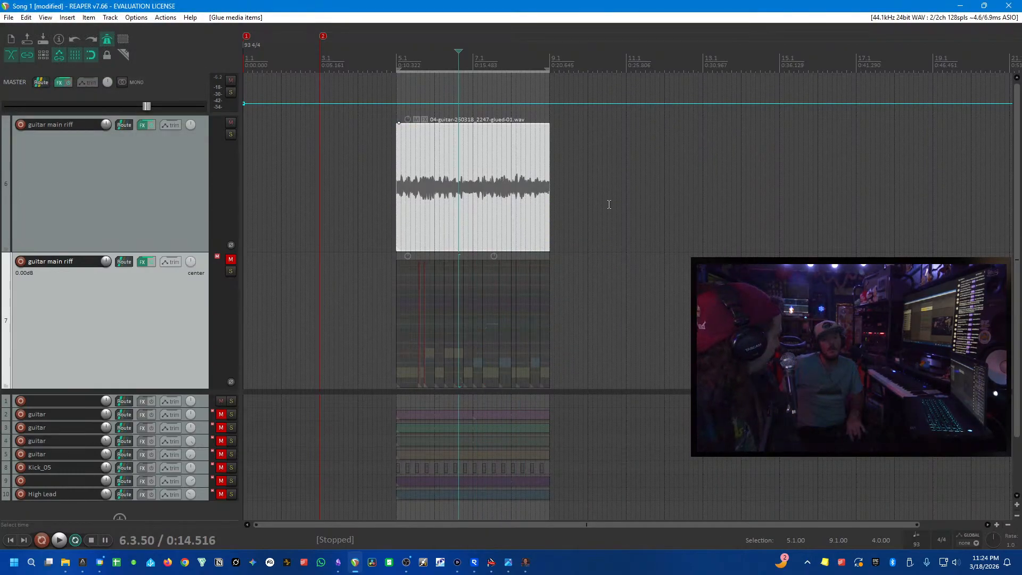
{"action": "left_click_drag", "start_coordinate": [577, 336], "coordinate": [439, 315]}
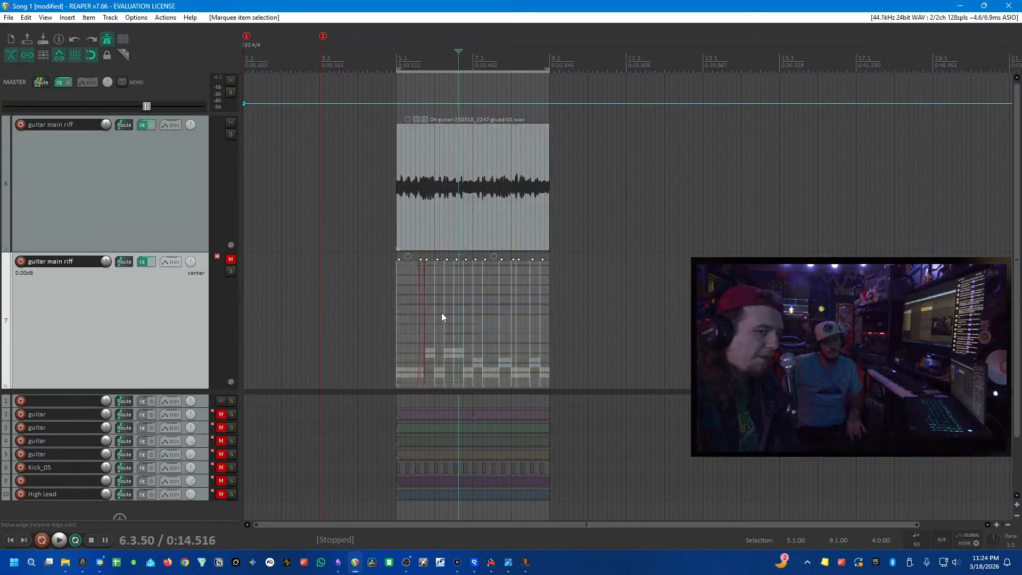
{"action": "left_click", "coordinate": [433, 164]}
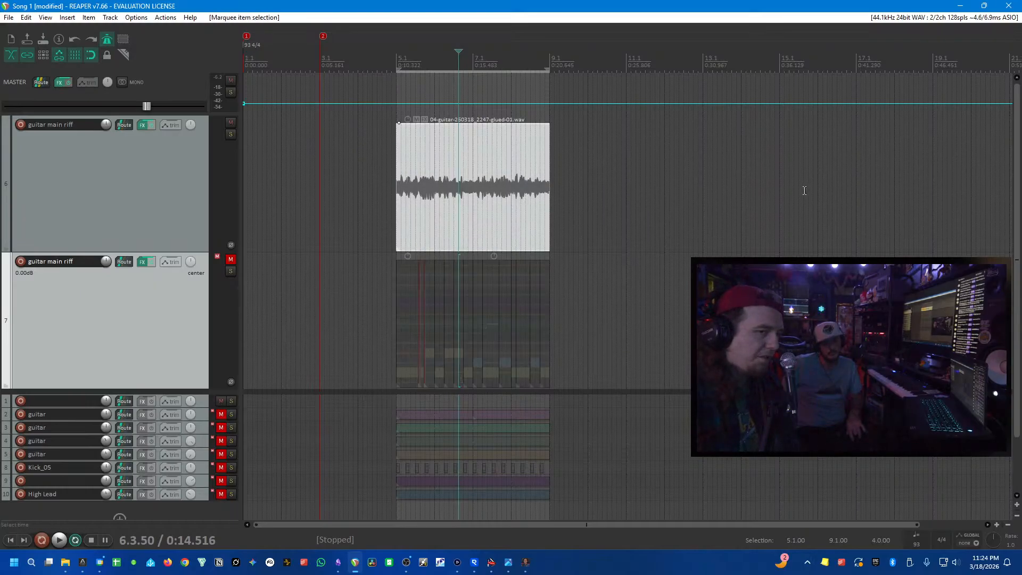
- Reduce the heights of the two guitar main riff tracks, keeping the muted backup the shorter one
{"action": "left_click", "coordinate": [229, 203]}
{"action": "left_click_drag", "start_coordinate": [188, 250], "coordinate": [184, 302]}
{"action": "left_click_drag", "start_coordinate": [175, 441], "coordinate": [176, 243]}
- Play back the glued riff from bar 5 while checking its H-EQ analyzer, and close the effects chain
{"action": "left_click", "coordinate": [384, 115]}
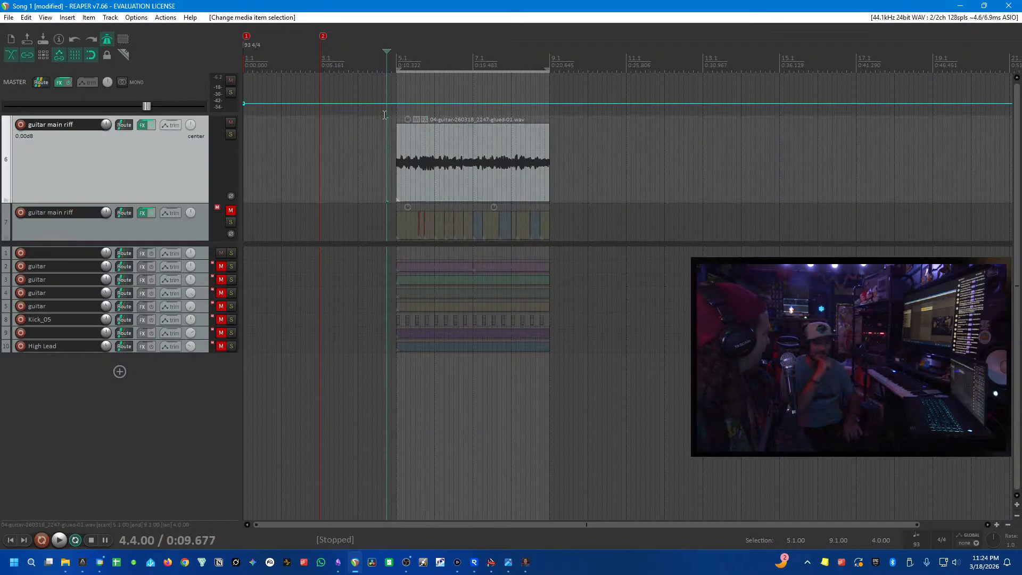
{"action": "left_click", "coordinate": [367, 155]}
{"action": "key", "text": "space"}
{"action": "left_click", "coordinate": [400, 123]}
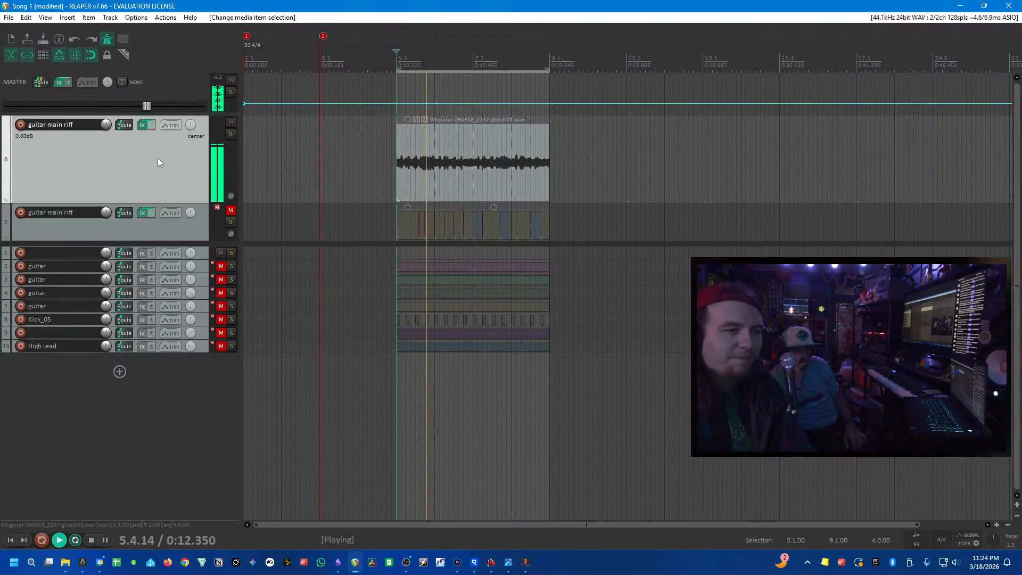
{"action": "left_click", "coordinate": [142, 126]}
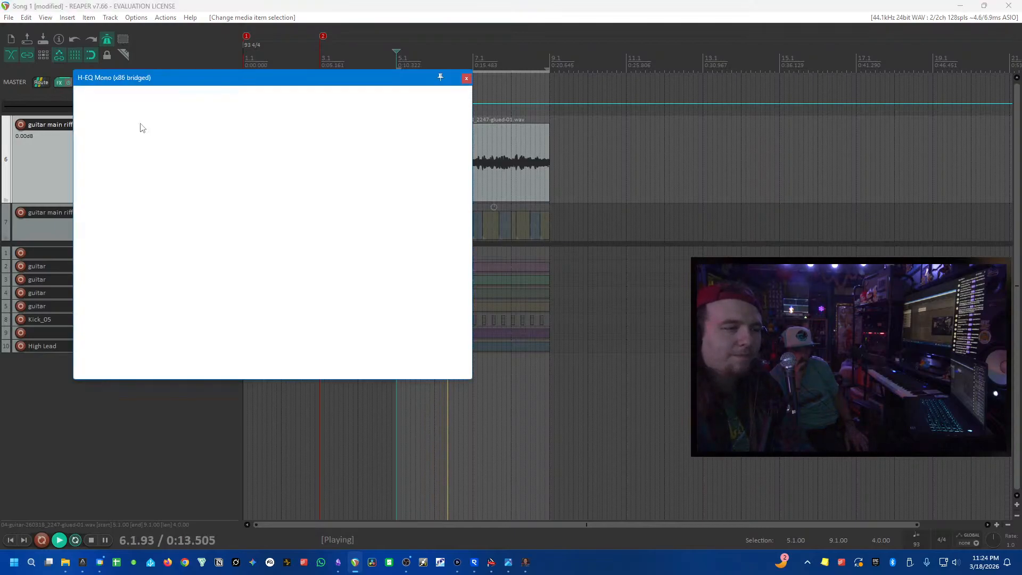
{"action": "left_click_drag", "start_coordinate": [178, 36], "coordinate": [335, 137]}
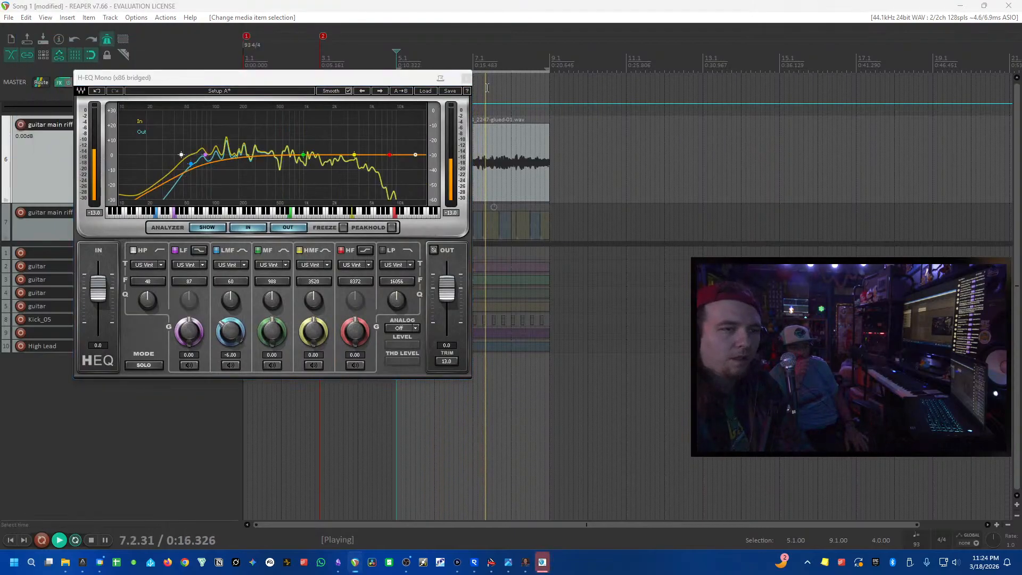
{"action": "key", "text": "space"}
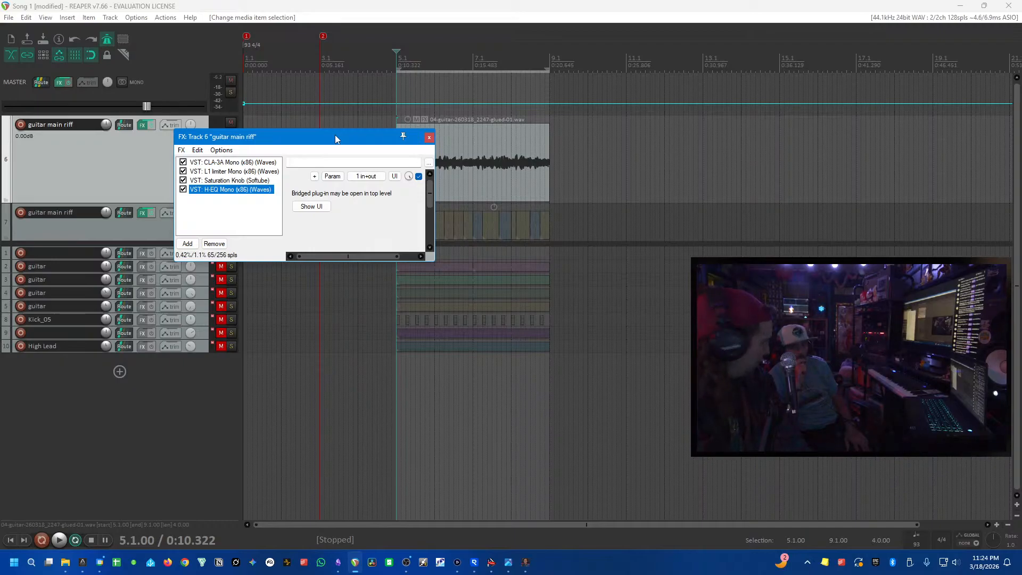
{"action": "left_click", "coordinate": [411, 81]}
{"action": "key", "text": "space"}
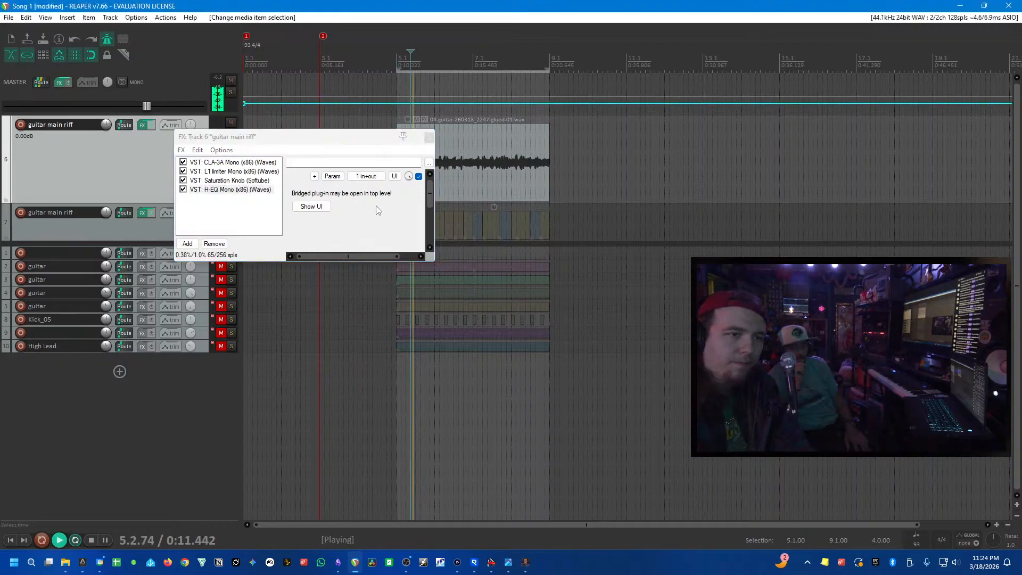
{"action": "left_click", "coordinate": [429, 139]}
- Copy the glued riff item to the project start at 1.1.00 and play it back from there
{"action": "left_click", "coordinate": [500, 149]}
{"action": "key", "text": "space"}
{"action": "left_click_drag", "start_coordinate": [500, 148], "coordinate": [171, 177]}
{"action": "key", "text": "Home"}
{"action": "key", "text": "space"}
{"action": "scroll", "coordinate": [277, 200], "scroll_direction": "up", "scroll_amount": 3}
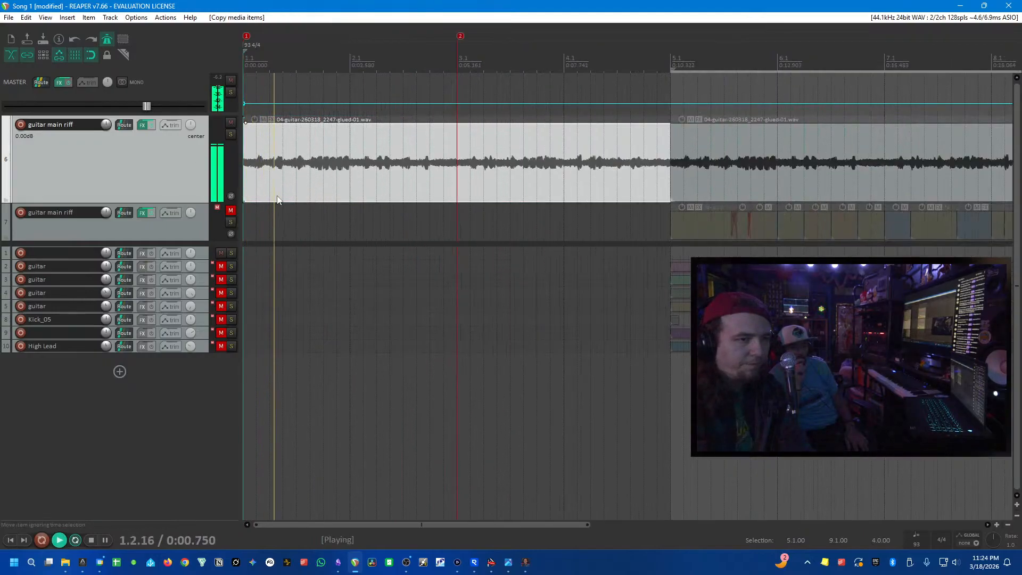
{"action": "scroll", "coordinate": [277, 200], "scroll_direction": "down", "scroll_amount": 2}
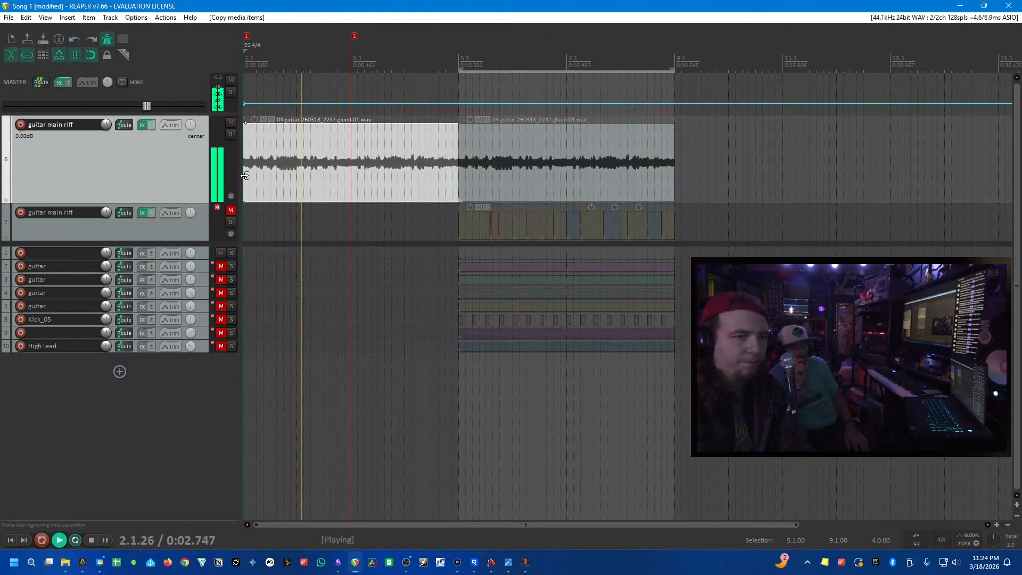
{"action": "key", "text": "space"}
- Duplicate the guitar main riff track holding the two glued items
{"action": "right_click", "coordinate": [142, 173]}
{"action": "left_click", "coordinate": [203, 283]}
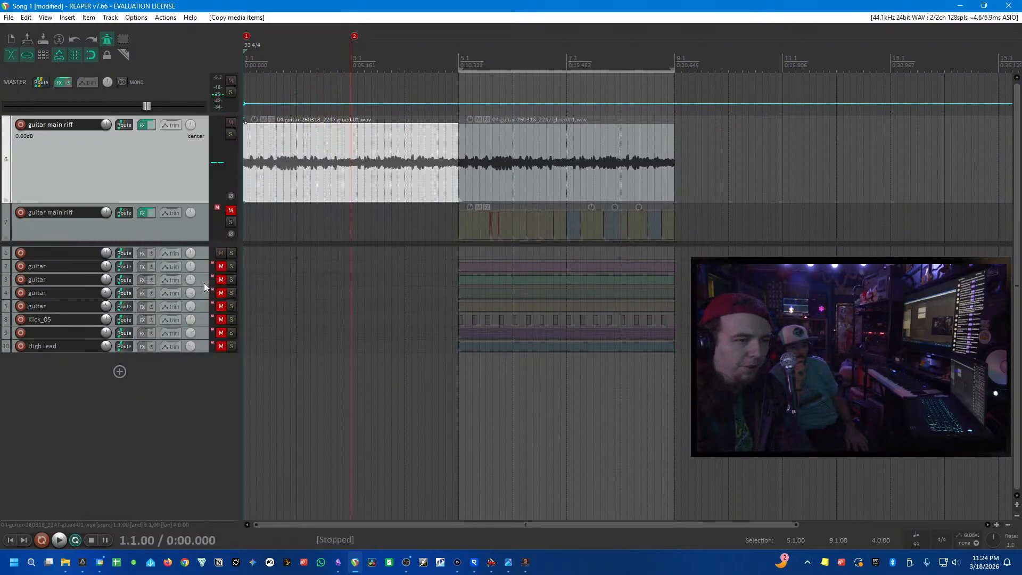
{"action": "key", "text": "ctrl+alt+d"}
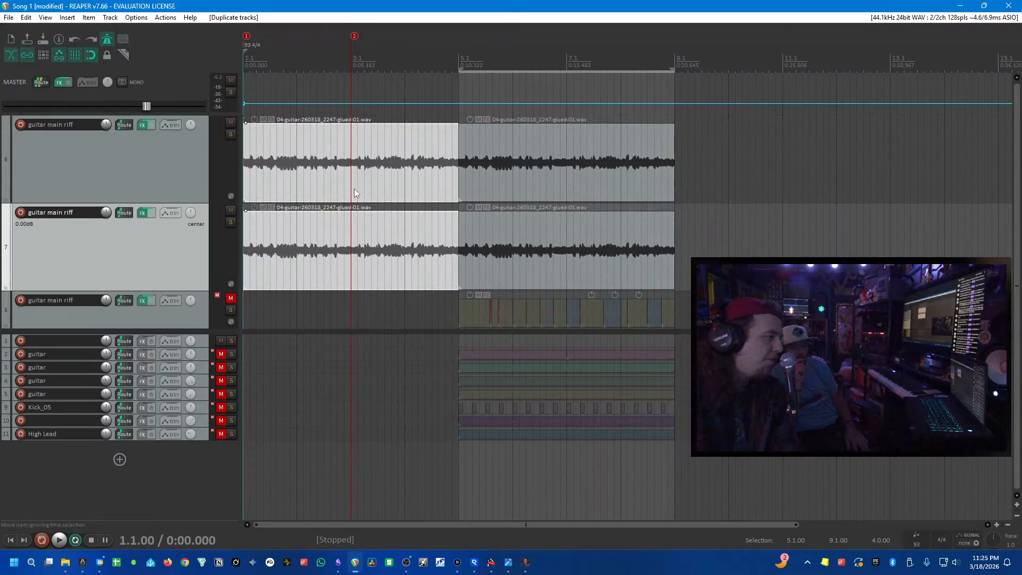
- Delete the bar 1 item from the duplicated riff track and the bar 5 item from the original track
{"action": "left_click_drag", "start_coordinate": [370, 260], "coordinate": [426, 250]}
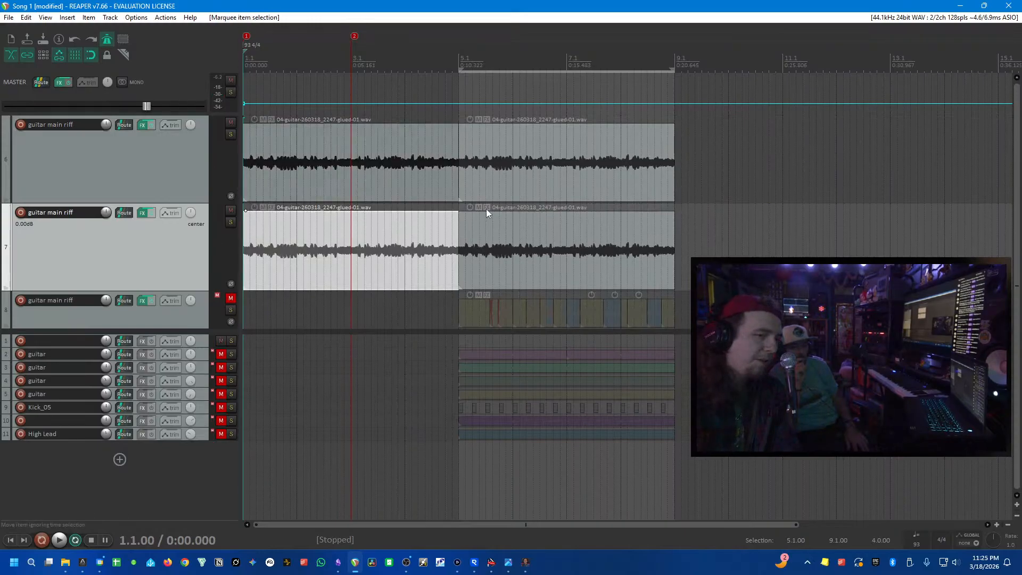
{"action": "key", "text": "Delete"}
{"action": "left_click", "coordinate": [510, 171]}
{"action": "key", "text": "Delete"}
{"action": "right_click", "coordinate": [162, 181]}
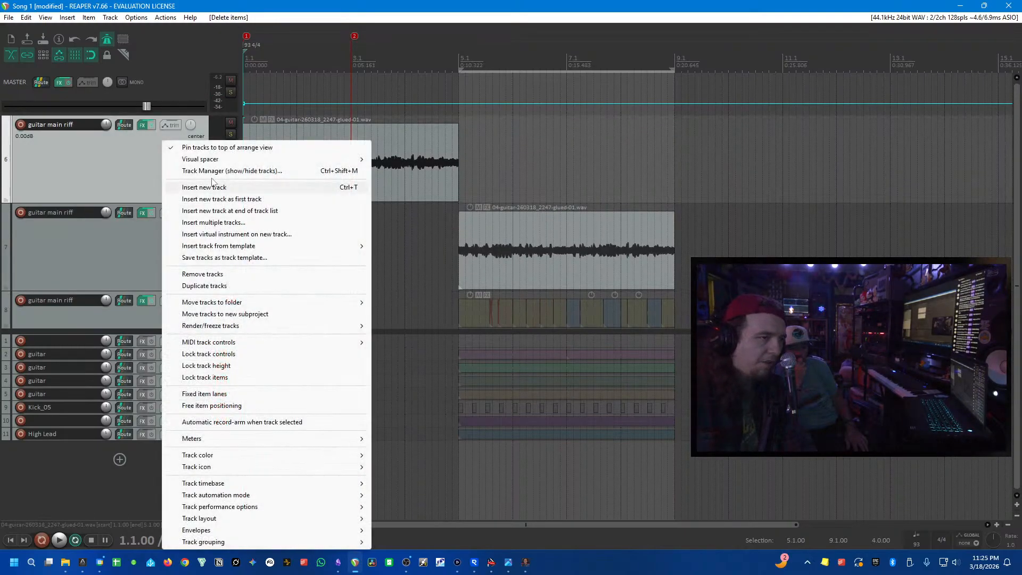
{"action": "left_click", "coordinate": [77, 158]}
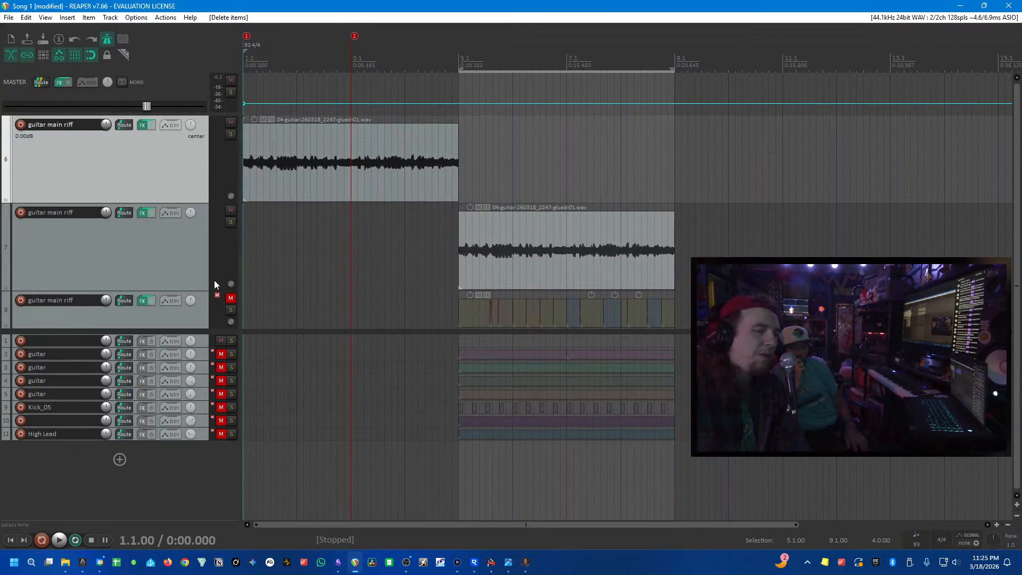
{"action": "left_click", "coordinate": [174, 253]}
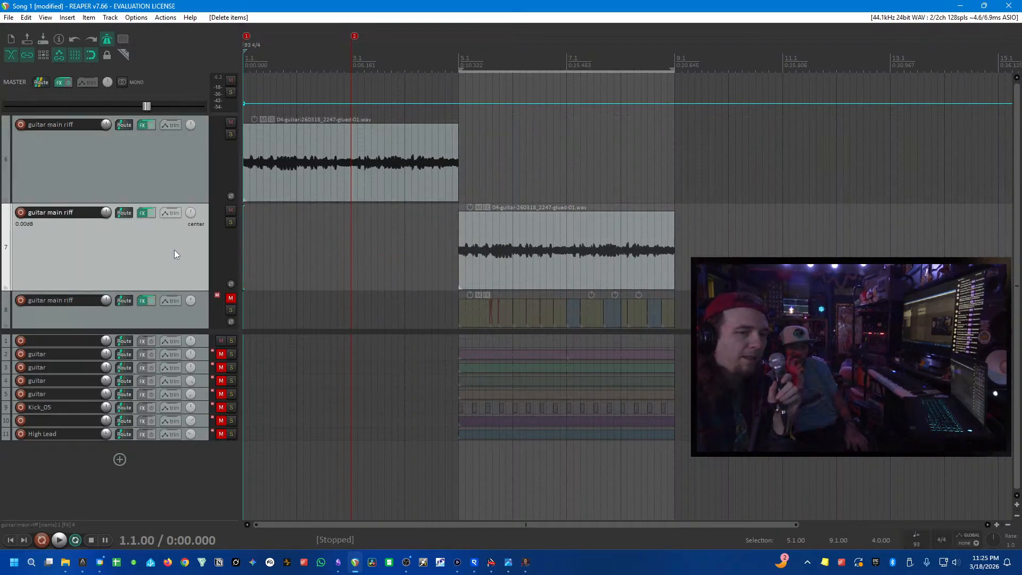
{"action": "left_click", "coordinate": [187, 157]}
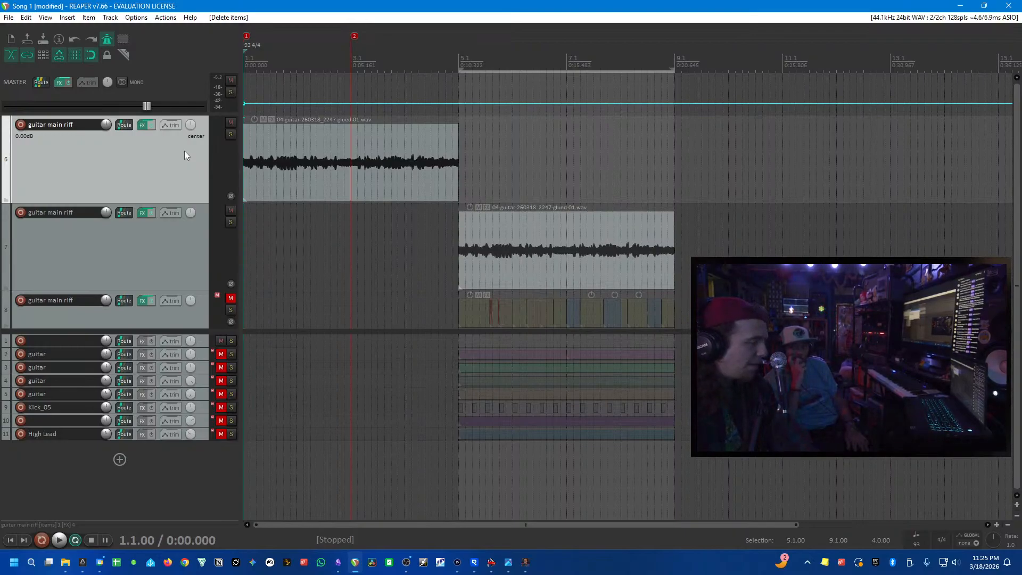
- Play back the bar 1 glued riff from the project start at 1.1.00 and stop it after a few seconds
{"action": "left_click", "coordinate": [305, 198]}
{"action": "key", "text": "Home"}
{"action": "key", "text": "space"}
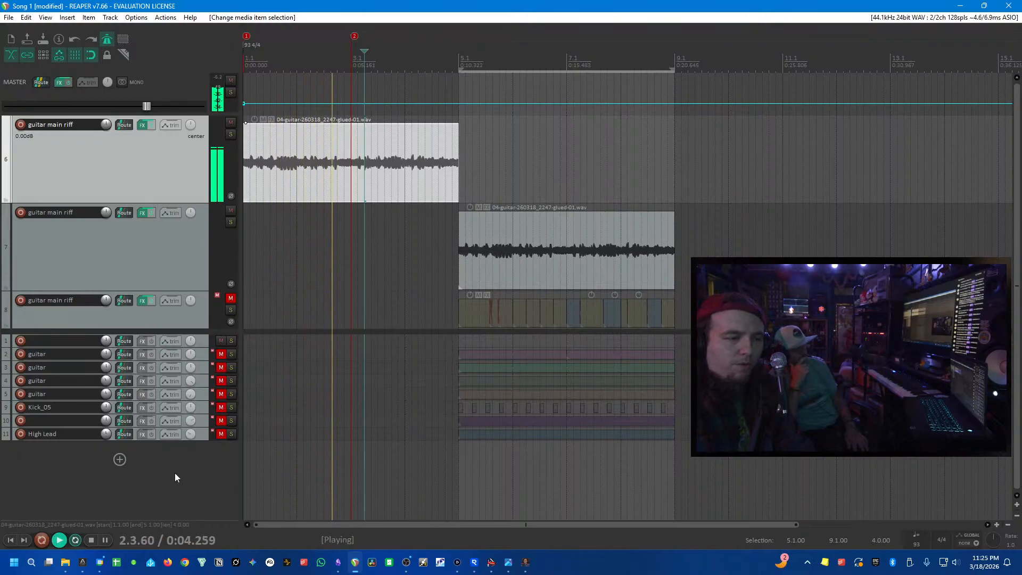
{"action": "key", "text": "space"}
{"action": "right_click", "coordinate": [144, 173]}
{"action": "left_click", "coordinate": [142, 161]}
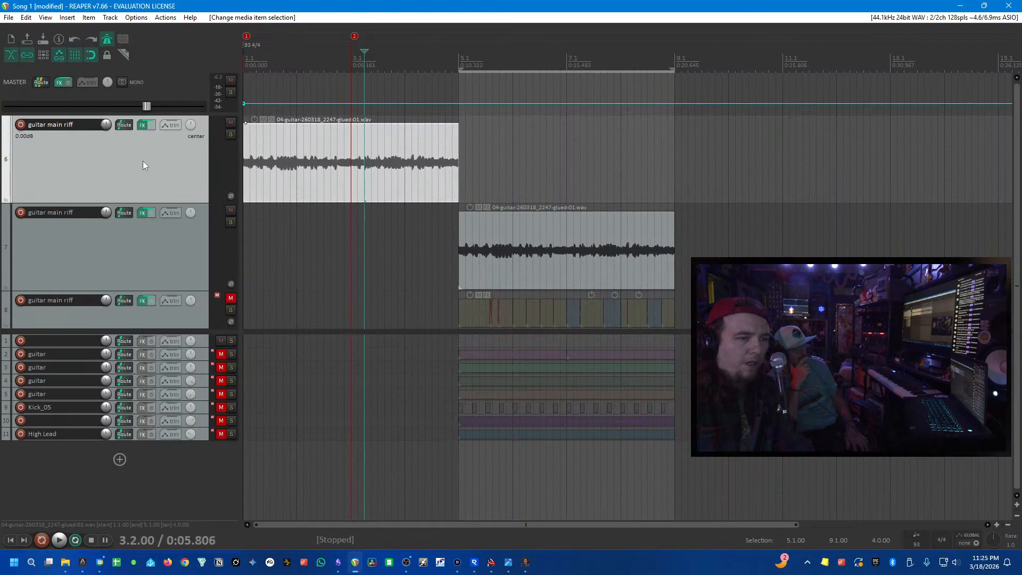
- Open the effects chain of the bar 1 guitar main riff track and check its H-EQ curve, leaving only the chain window open
{"action": "left_click", "coordinate": [139, 126]}
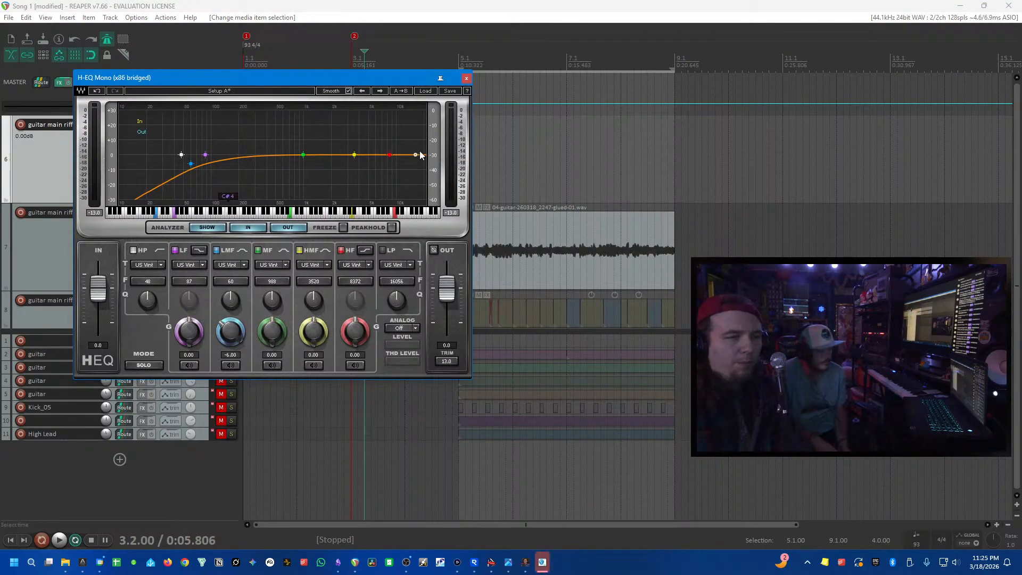
{"action": "left_click", "coordinate": [465, 79]}
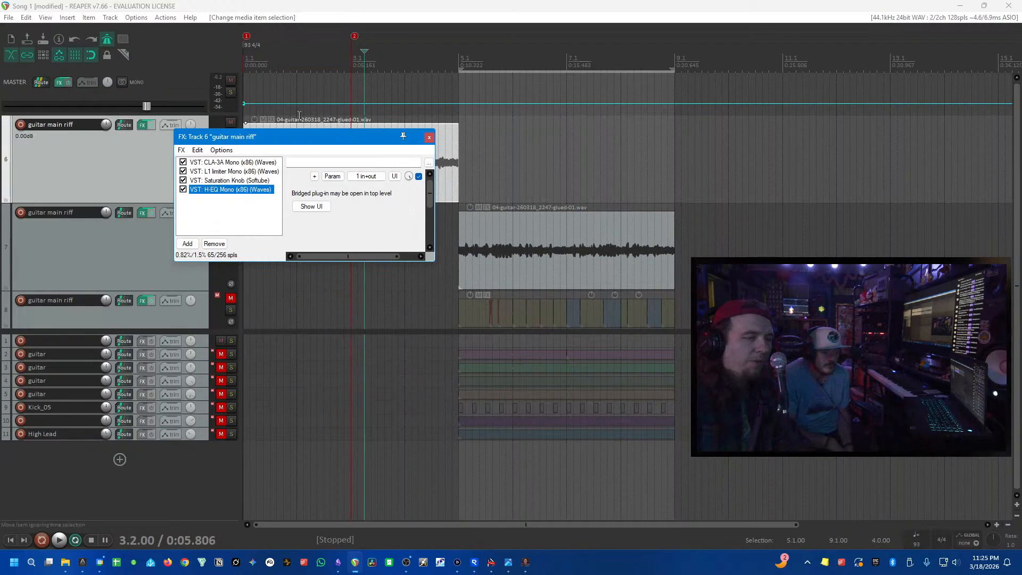
{"action": "left_click_drag", "start_coordinate": [295, 140], "coordinate": [392, 278]}
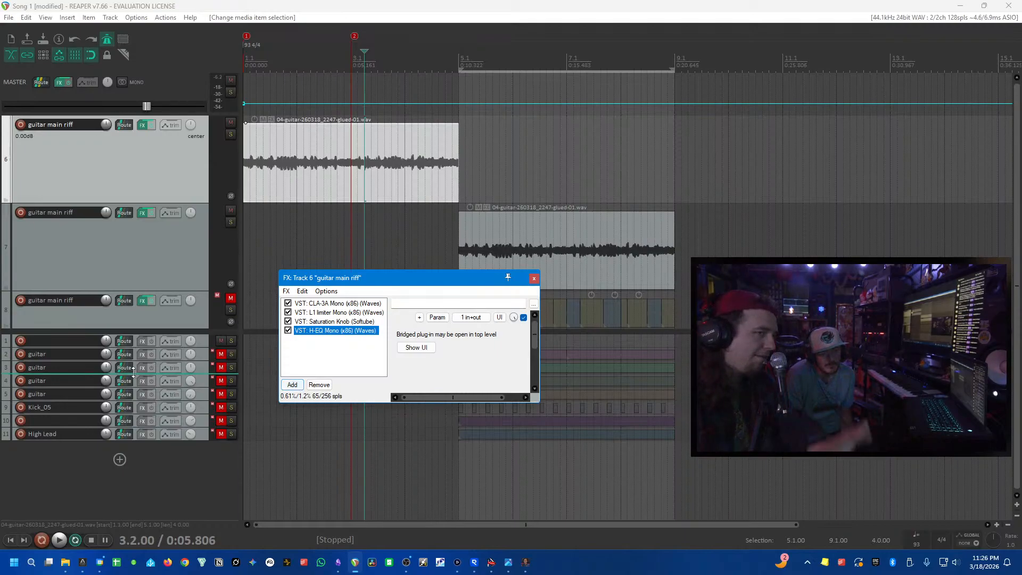
{"action": "left_click", "coordinate": [173, 155]}
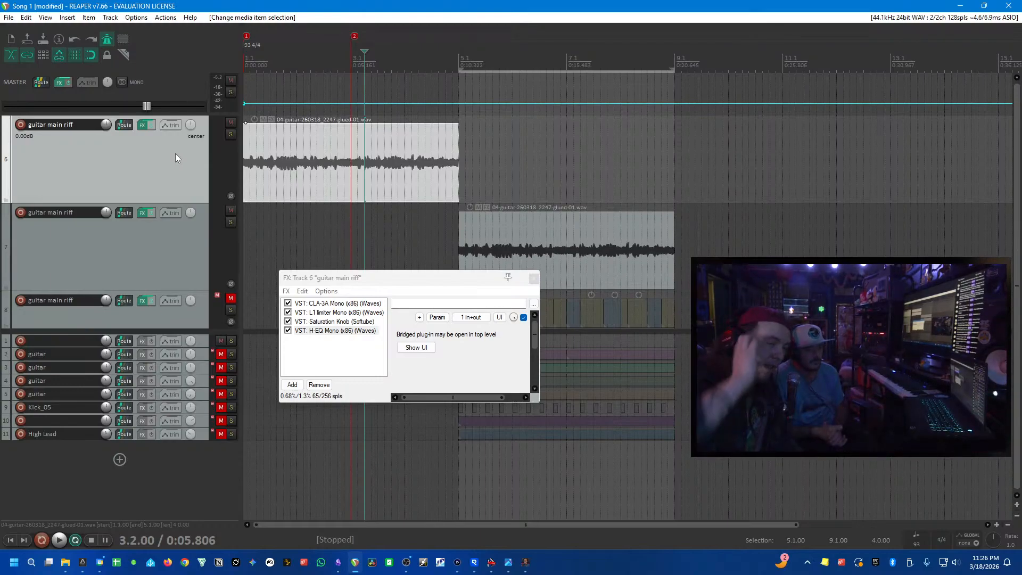
- Insert a new empty track directly below the bar 1 guitar main riff track, pinned with the riff tracks, and mute it
{"action": "right_click", "coordinate": [176, 154]}
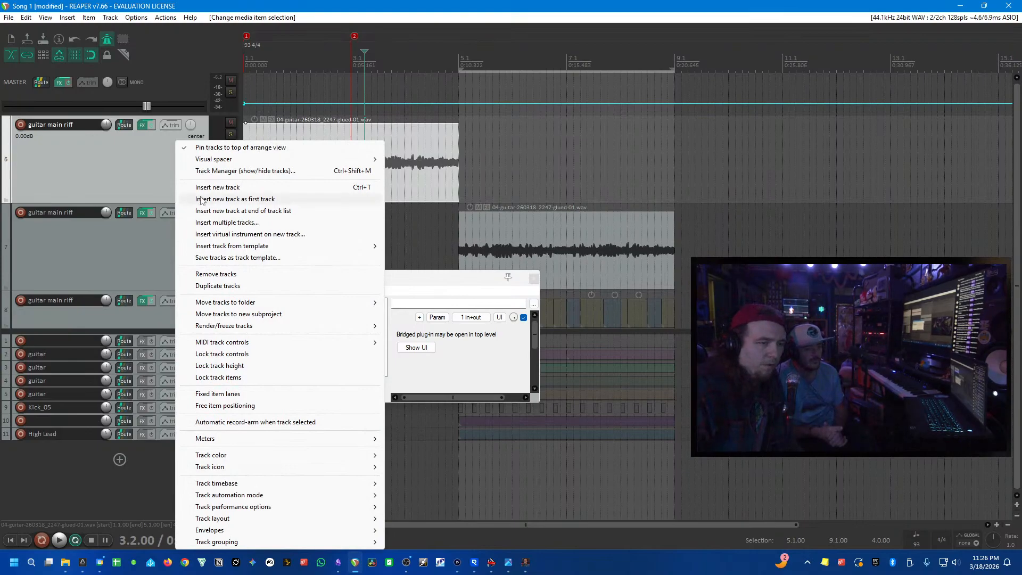
{"action": "left_click", "coordinate": [216, 188]}
{"action": "left_click_drag", "start_coordinate": [69, 408], "coordinate": [36, 110]}
{"action": "left_click_drag", "start_coordinate": [110, 93], "coordinate": [52, 242]}
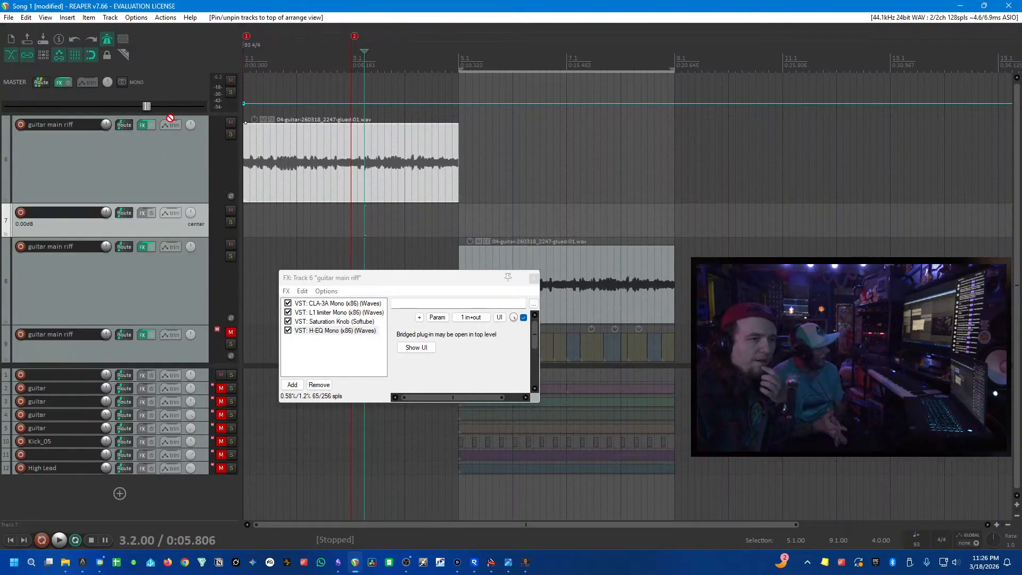
{"action": "left_click", "coordinate": [159, 199]}
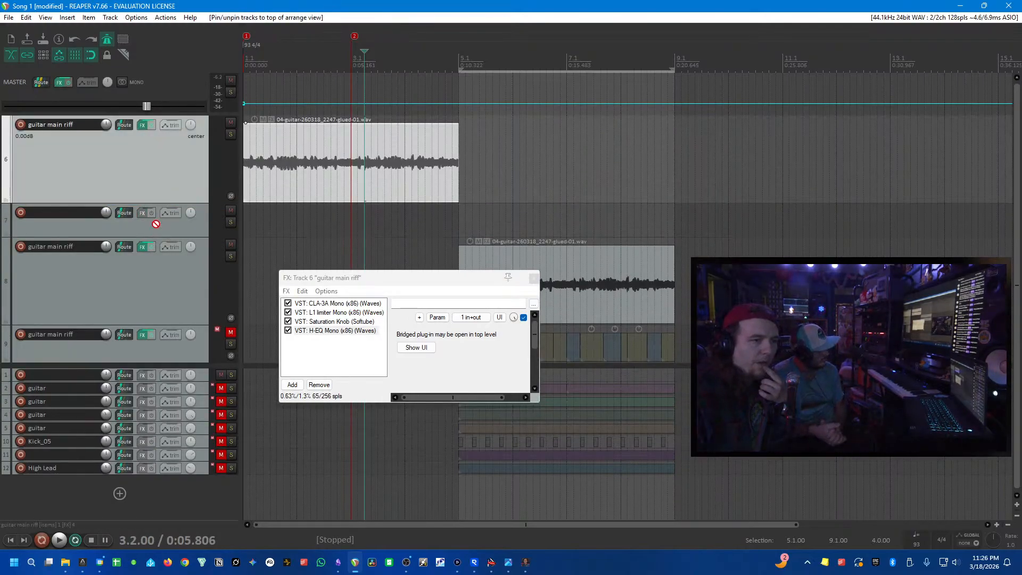
{"action": "left_click", "coordinate": [213, 220]}
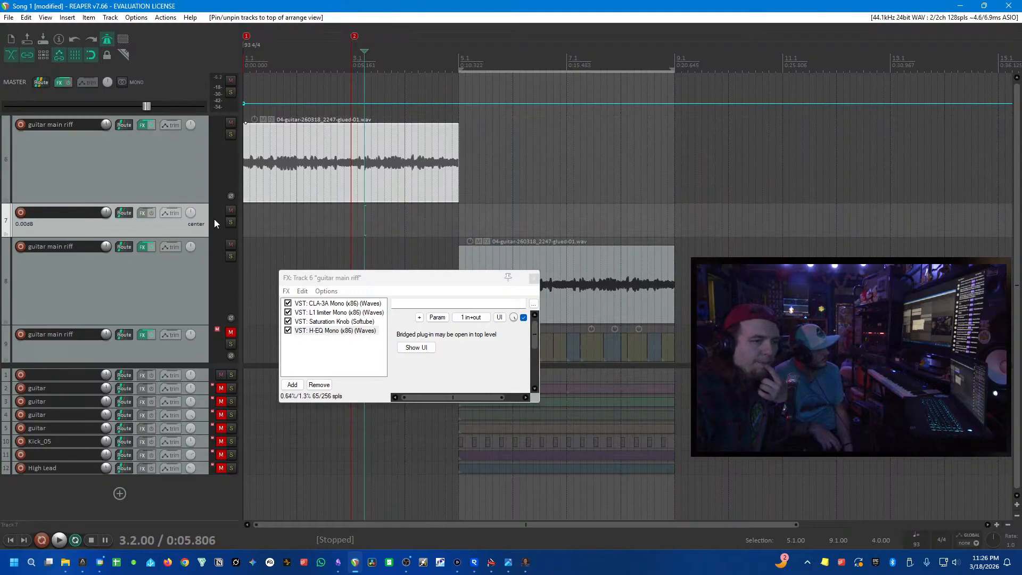
{"action": "left_click", "coordinate": [232, 211]}
{"action": "left_click", "coordinate": [154, 154]}
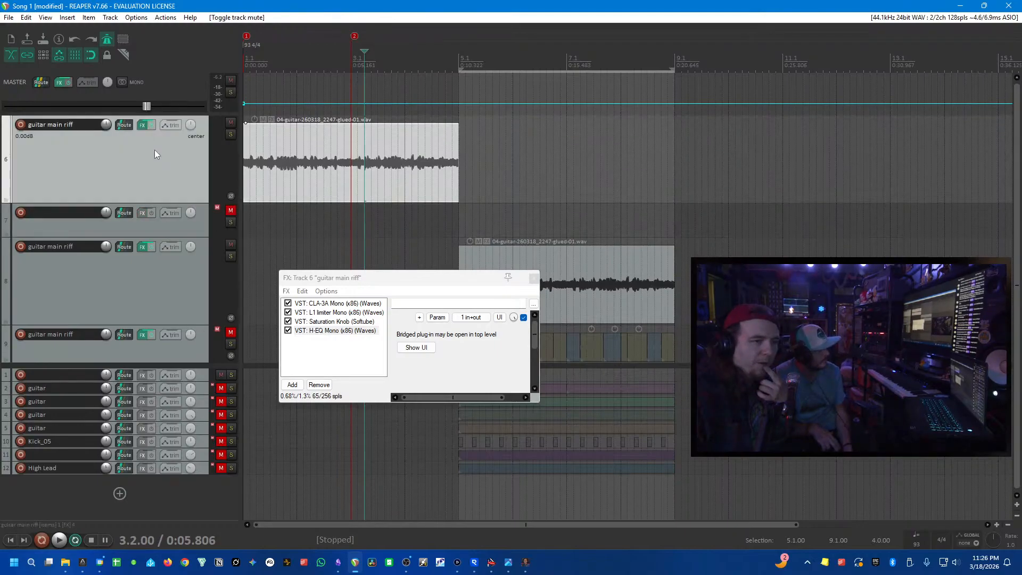
- Add a second H-EQ Mono (x86) (Waves) to the end of the bar 1 riff track's effects chain, filtering plugins by "eq"
{"action": "left_click", "coordinate": [141, 127]}
{"action": "left_click", "coordinate": [141, 126]}
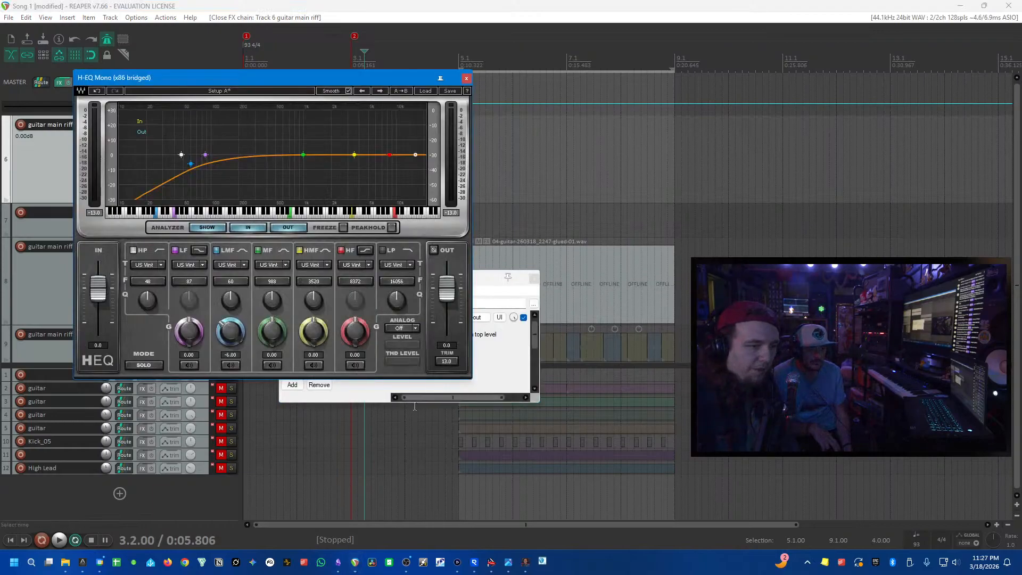
{"action": "left_click", "coordinate": [466, 79]}
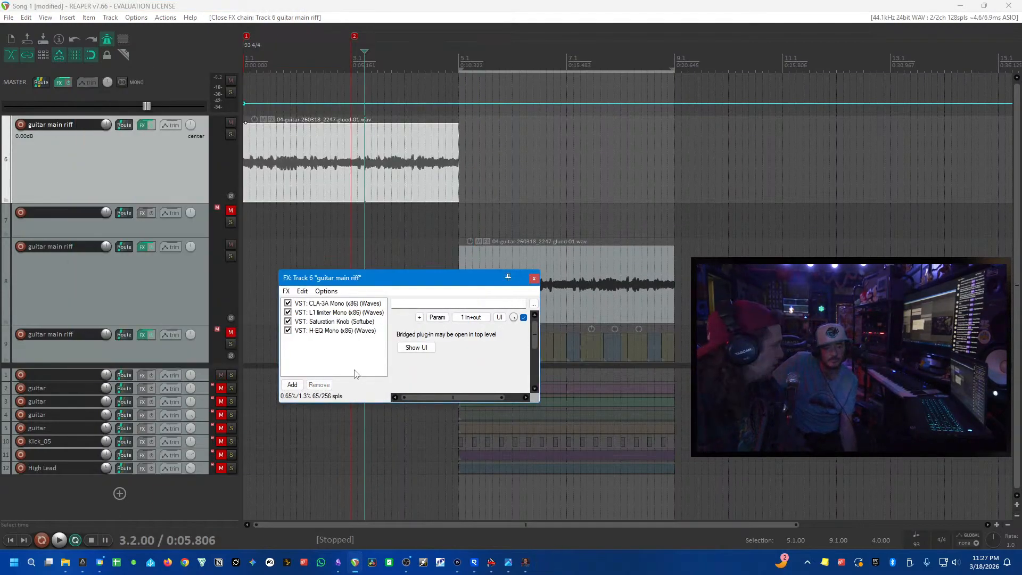
{"action": "left_click", "coordinate": [292, 384]}
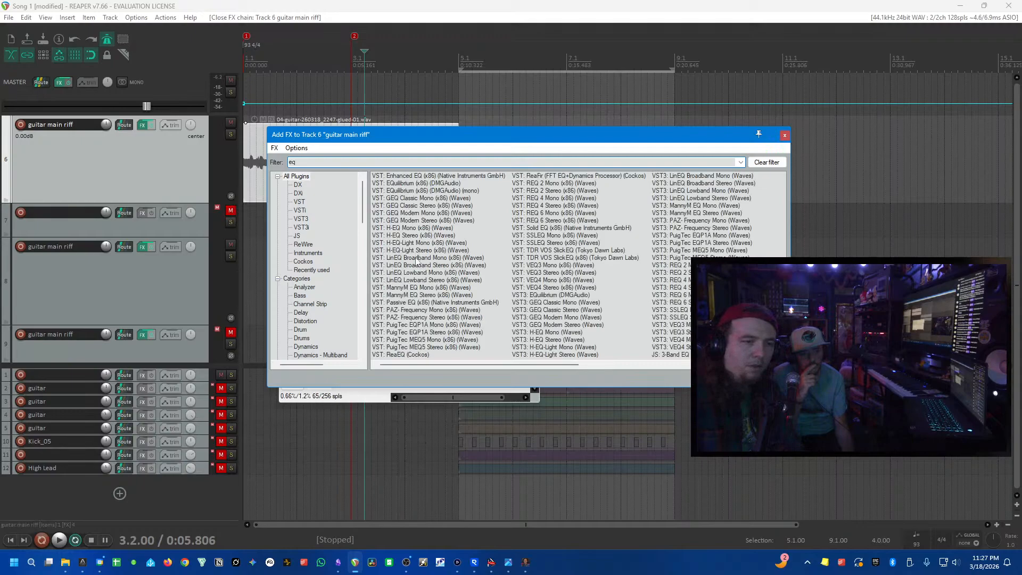
{"action": "double_click", "coordinate": [411, 229]}
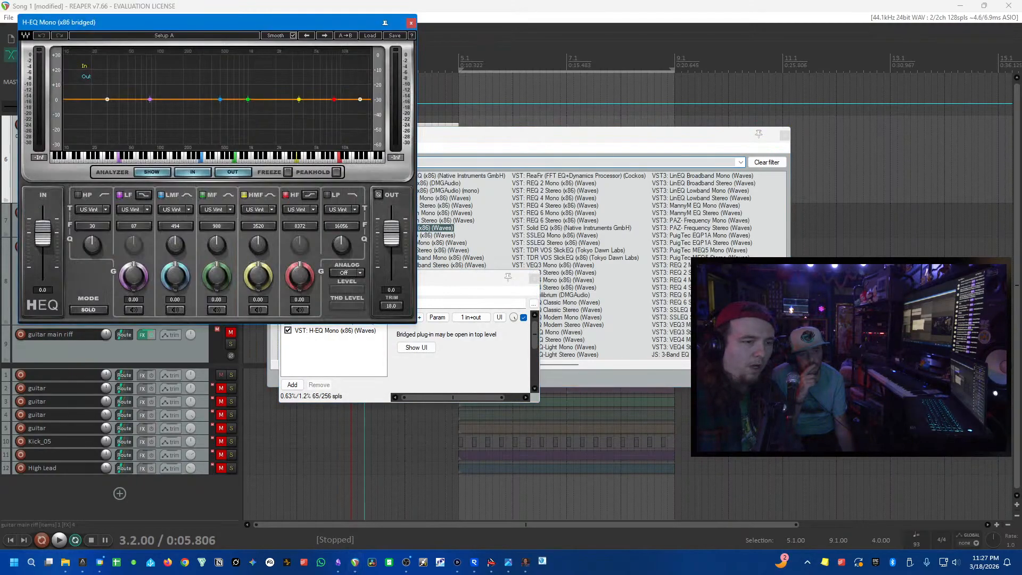
{"action": "left_click_drag", "start_coordinate": [203, 27], "coordinate": [538, 105]}
- While auditioning from the project start, set the new H-EQ to a 330 Hz high-pass, HMF +9 dB at 3446 Hz and HF -18 dB
{"action": "key", "text": "Home"}
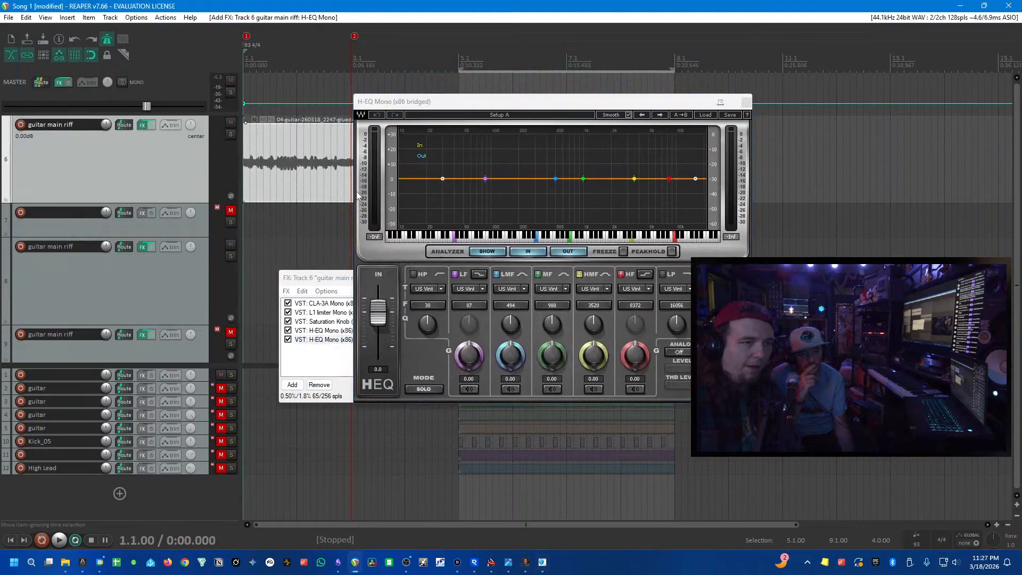
{"action": "key", "text": "space"}
{"action": "key", "text": "space"}
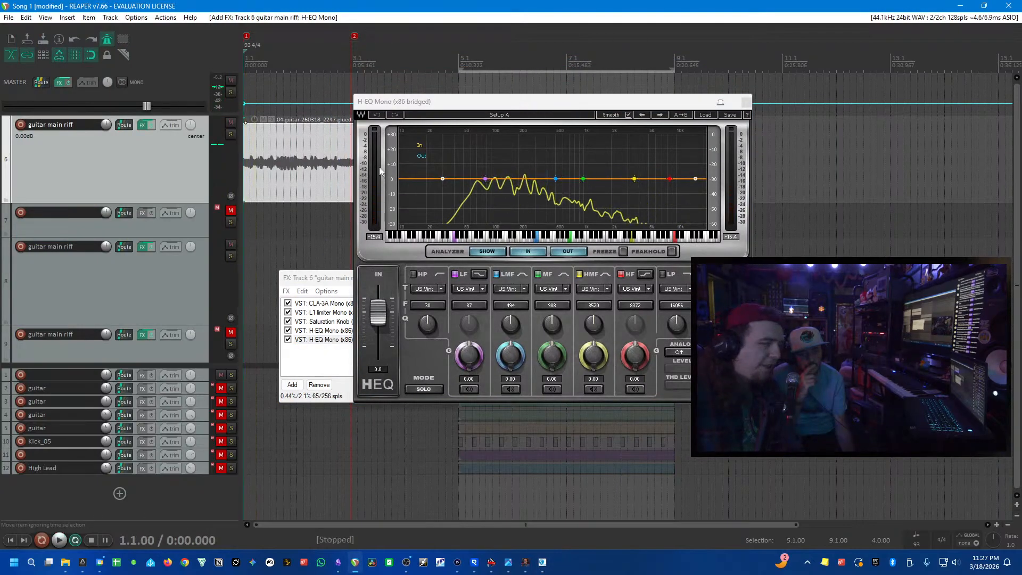
{"action": "left_click_drag", "start_coordinate": [443, 179], "coordinate": [539, 178]}
{"action": "key", "text": "space"}
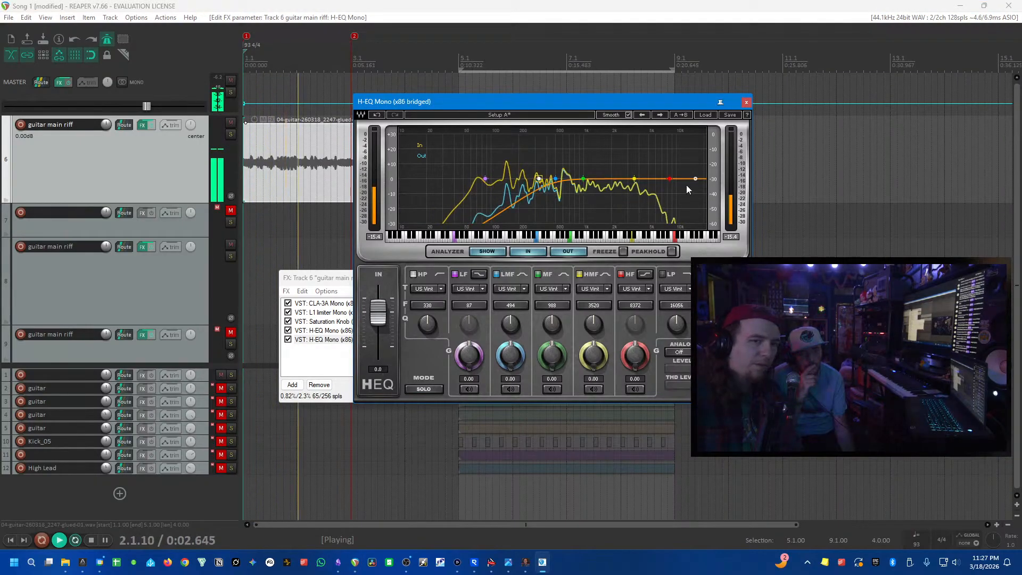
{"action": "left_click_drag", "start_coordinate": [669, 179], "coordinate": [633, 165]}
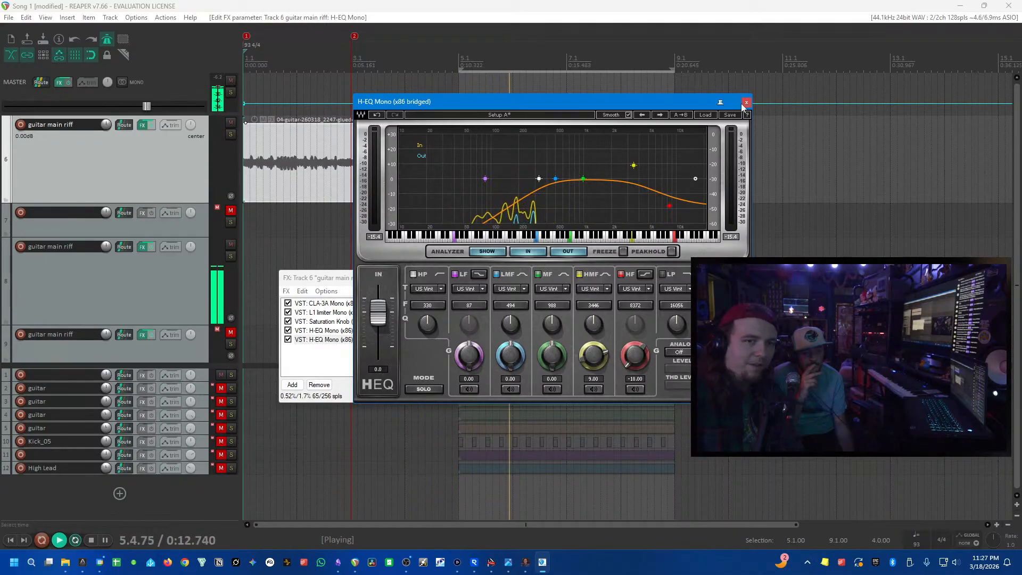
{"action": "left_click", "coordinate": [608, 38]}
{"action": "key", "text": "space"}
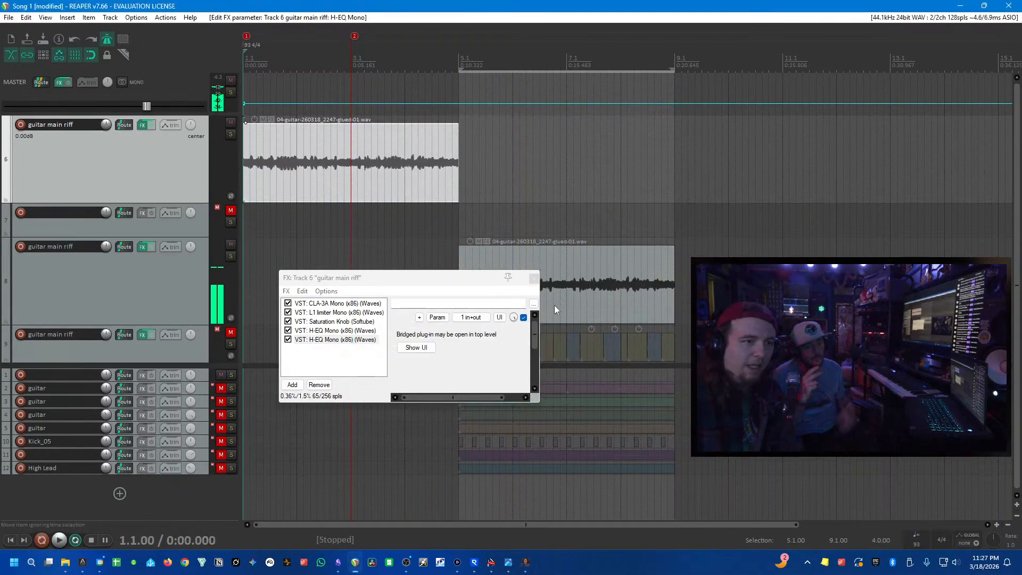
{"action": "left_click", "coordinate": [533, 277]}
- In the bar 5 riff track's H-EQ, cut the LF band to about -10.9 dB at 155 Hz and play back from bar 5
{"action": "left_click", "coordinate": [193, 287]}
{"action": "left_click", "coordinate": [142, 247]}
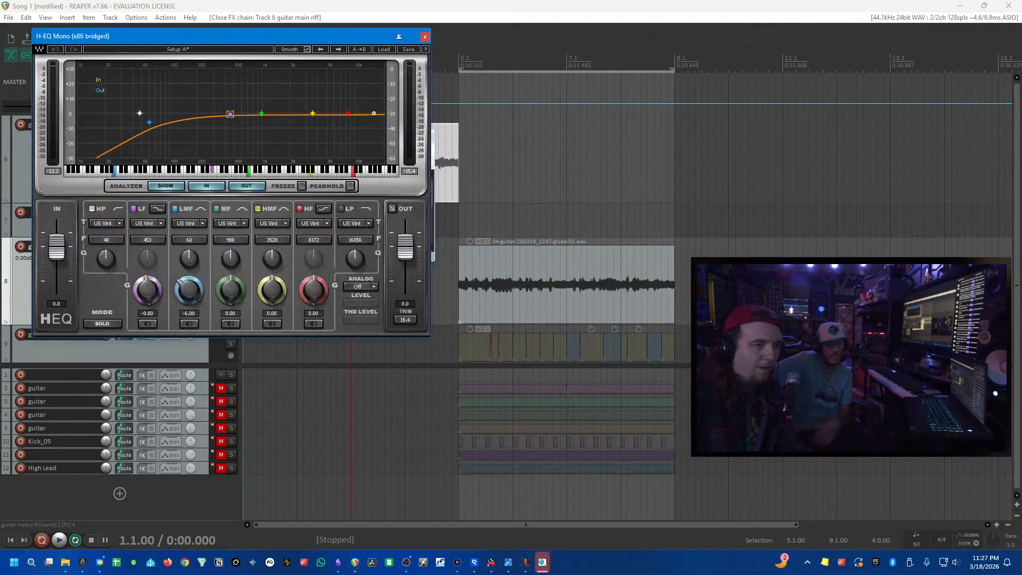
{"action": "left_click_drag", "start_coordinate": [223, 114], "coordinate": [187, 129]}
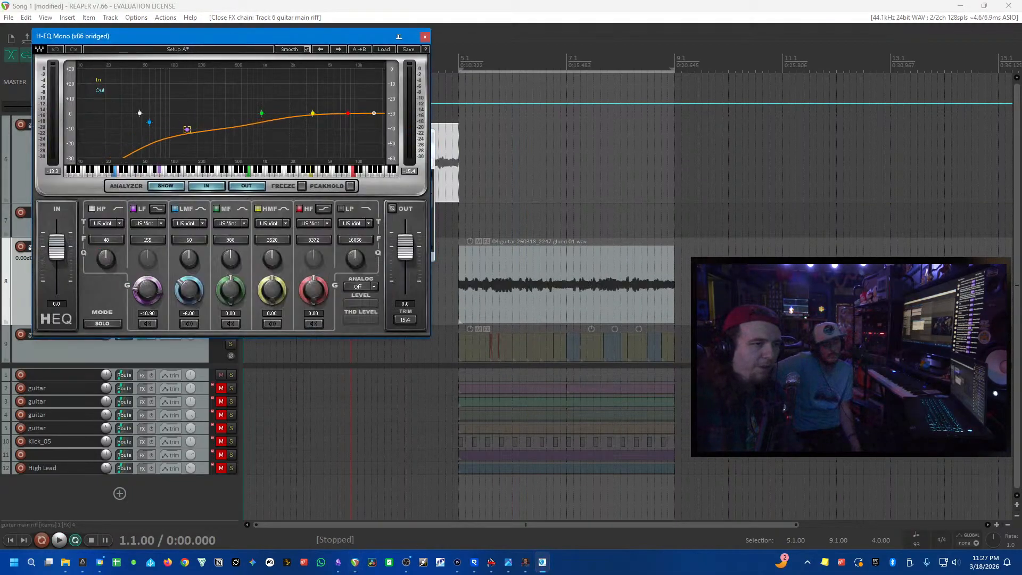
{"action": "left_click", "coordinate": [424, 37]}
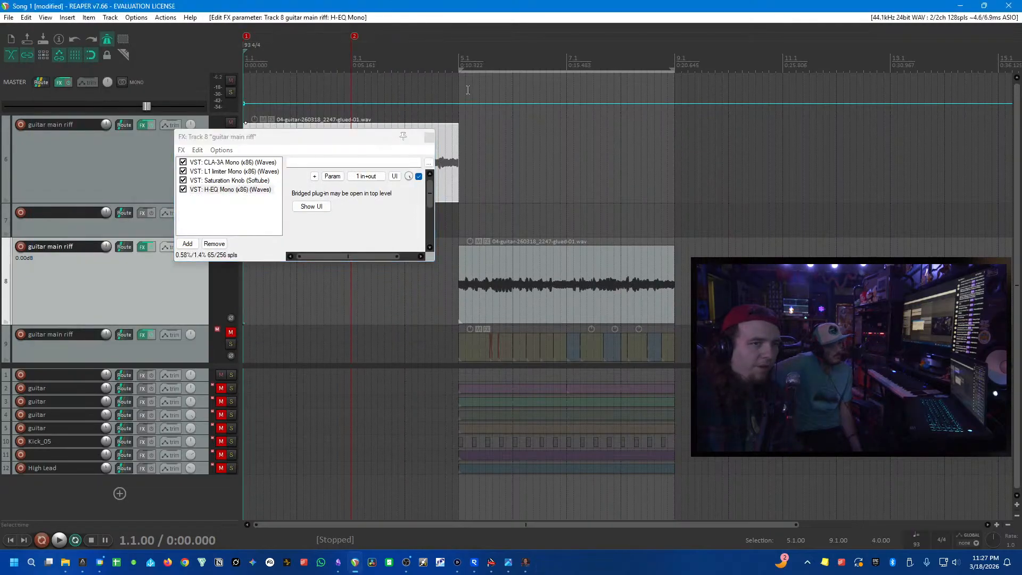
{"action": "key", "text": "space"}
{"action": "left_click", "coordinate": [429, 137]}
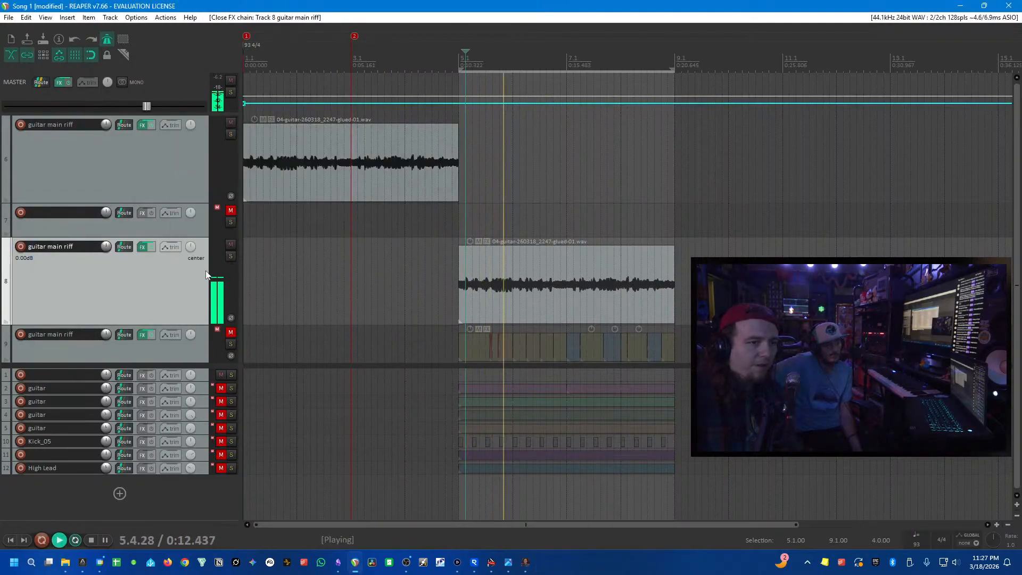
- During playback, readjust the bar 5 riff track's H-EQ LF band to about -6.1 dB at 168 Hz, and close its effects chain
{"action": "left_click", "coordinate": [143, 247]}
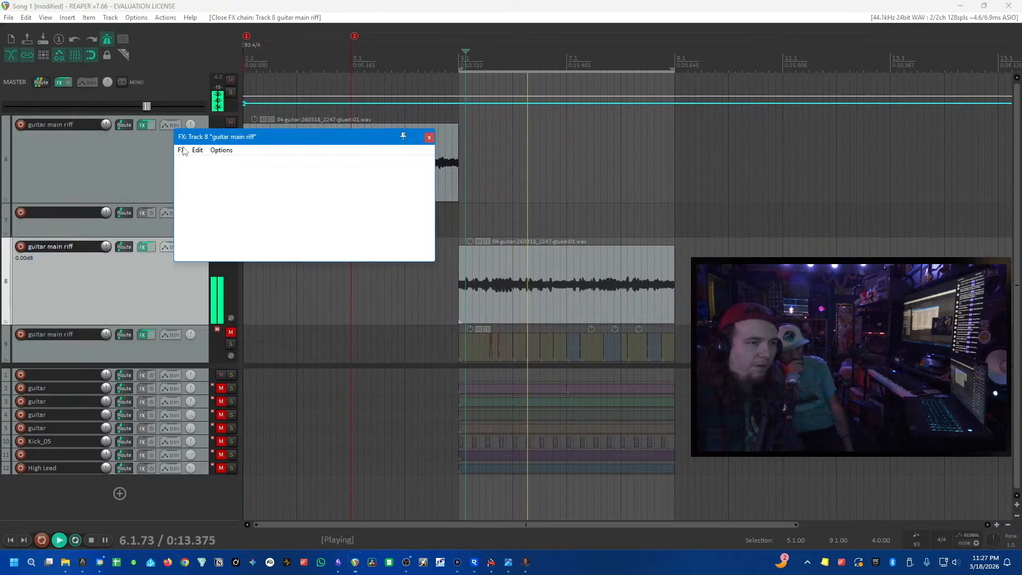
{"action": "mouse_move", "coordinate": [192, 130]}
{"action": "left_mouse_down"}
{"action": "mouse_move", "coordinate": [189, 114]}
{"action": "mouse_move", "coordinate": [190, 122]}
{"action": "left_mouse_up"}
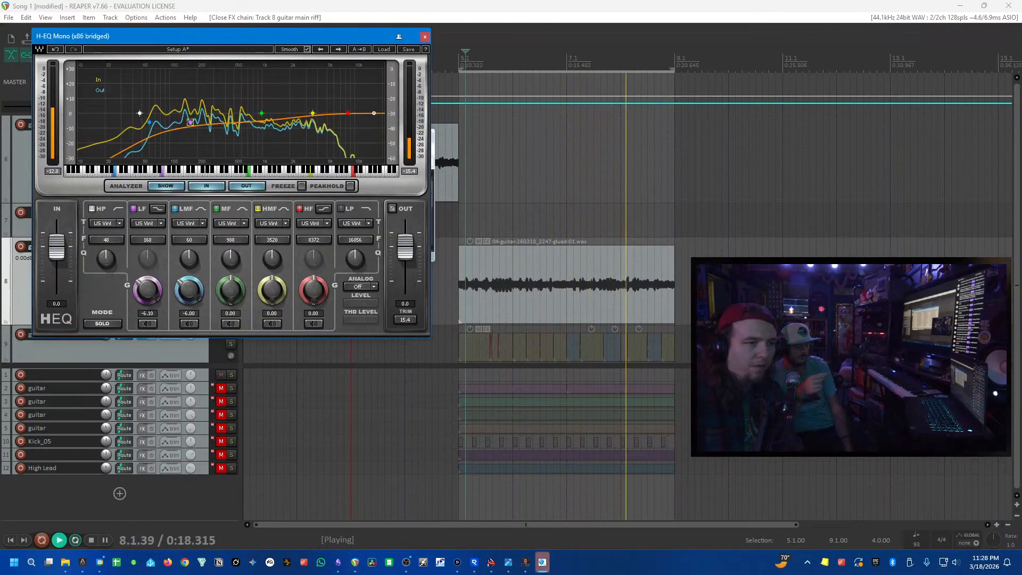
{"action": "left_click", "coordinate": [425, 37]}
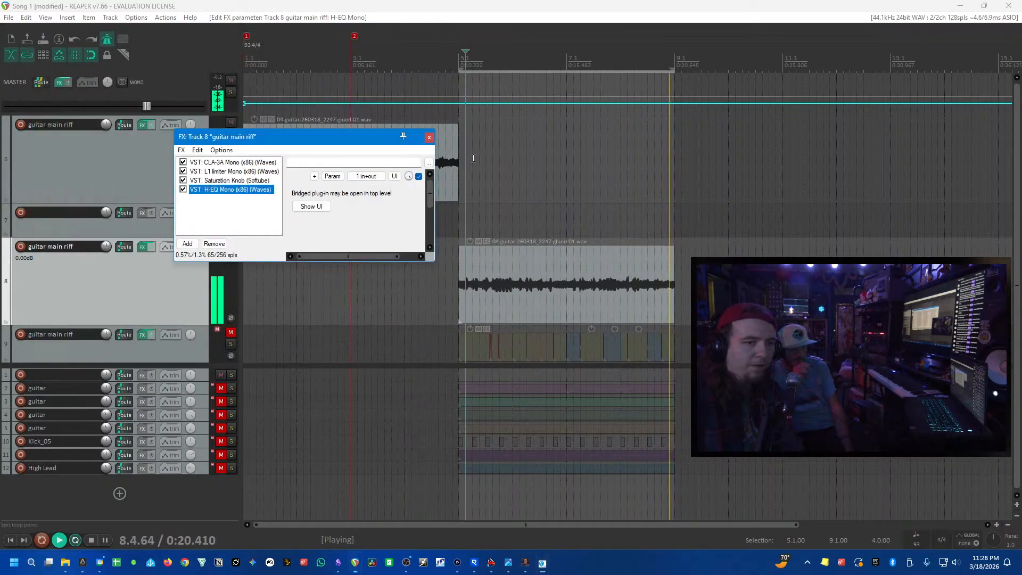
{"action": "left_click", "coordinate": [429, 137]}
{"action": "key", "text": "space"}
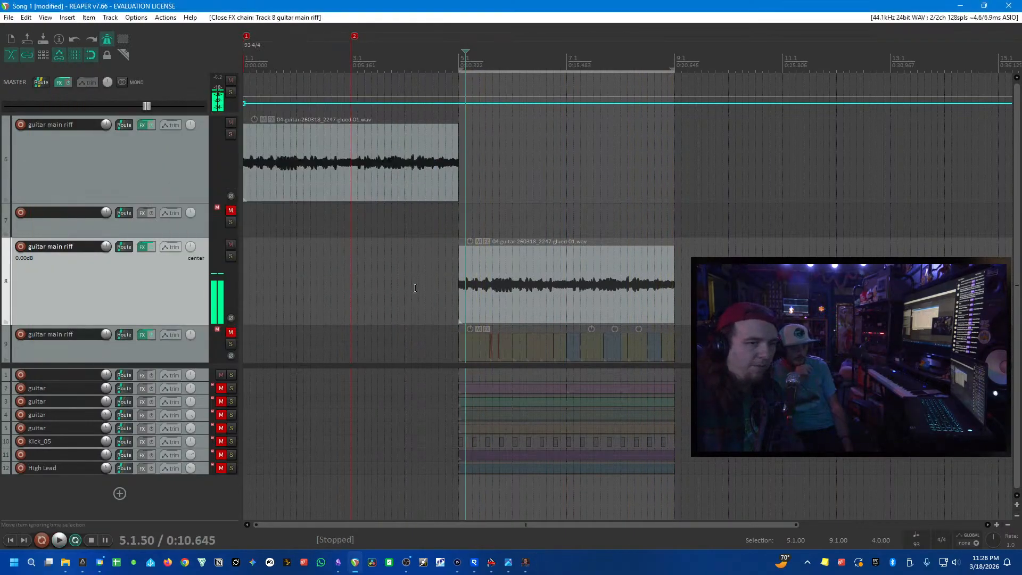
- Play back the bar 1 riff from the project start and show the volume envelope on its track
{"action": "key", "text": "Home"}
{"action": "key", "text": "space"}
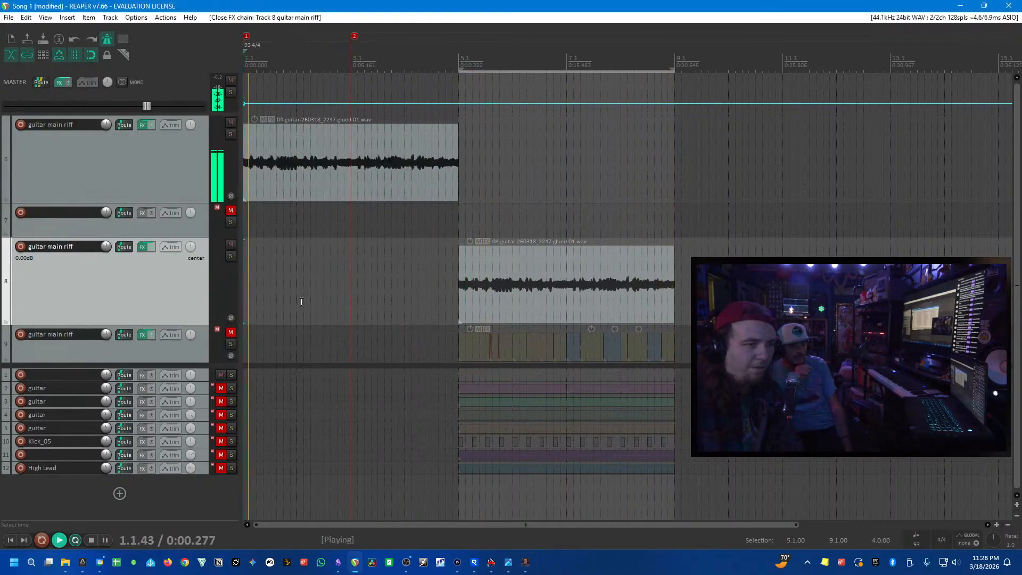
{"action": "left_click", "coordinate": [203, 181]}
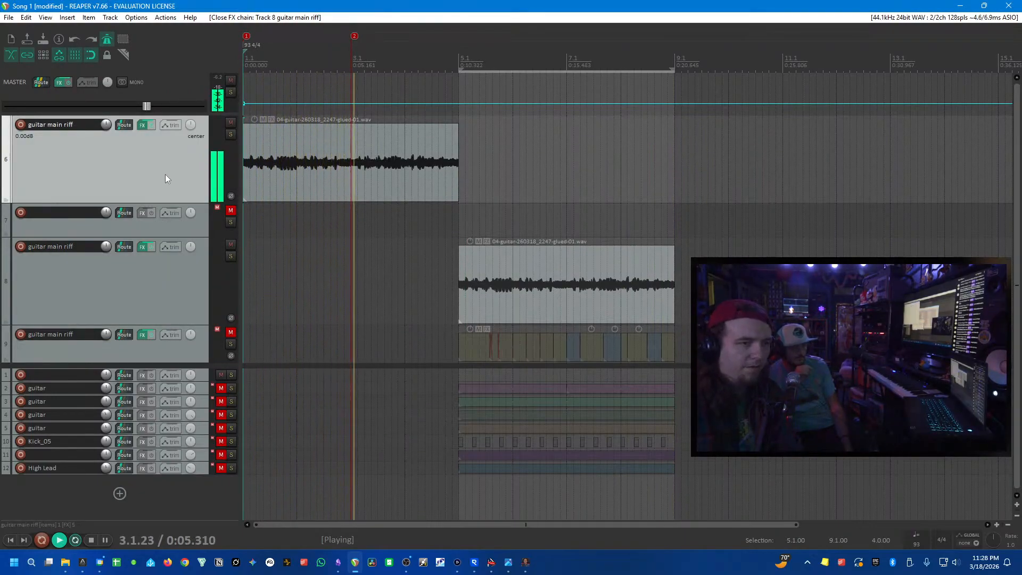
{"action": "key", "text": "space"}
{"action": "key", "text": "v"}
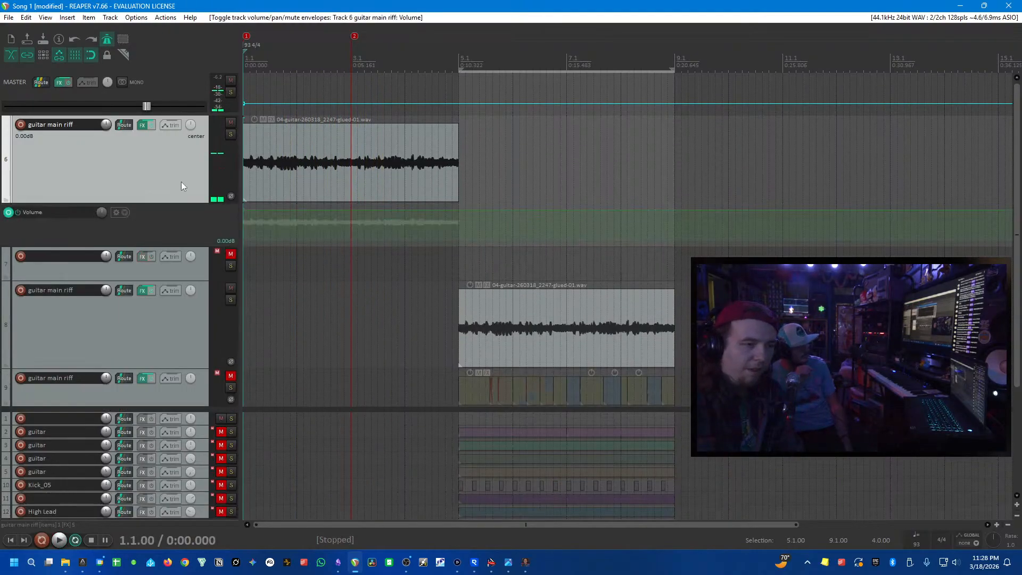
- Hide the volume envelope on the bar 1 riff track, then show it again
{"action": "key", "text": "v"}
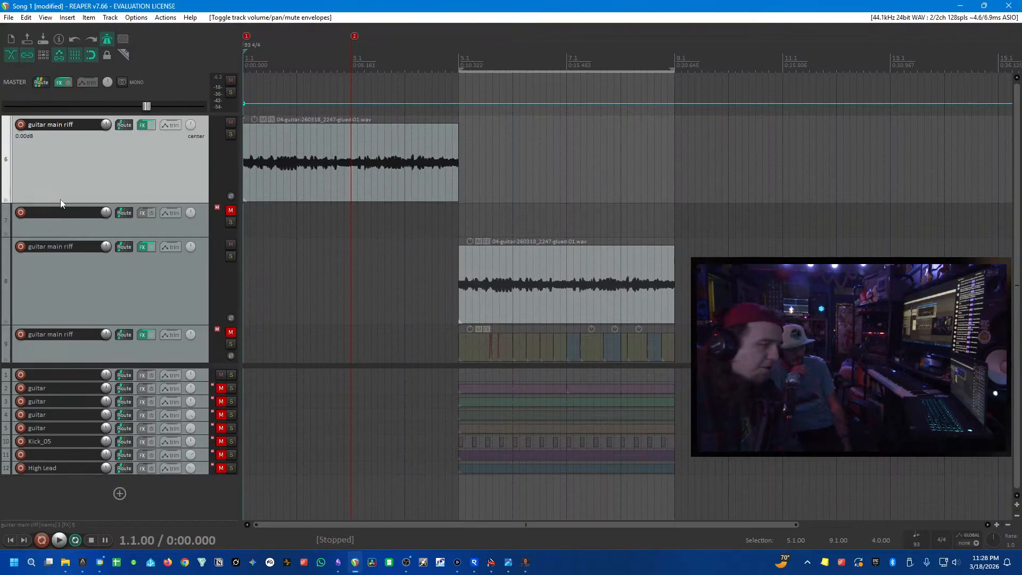
{"action": "left_click", "coordinate": [170, 126]}
{"action": "mouse_move", "coordinate": [205, 334]}
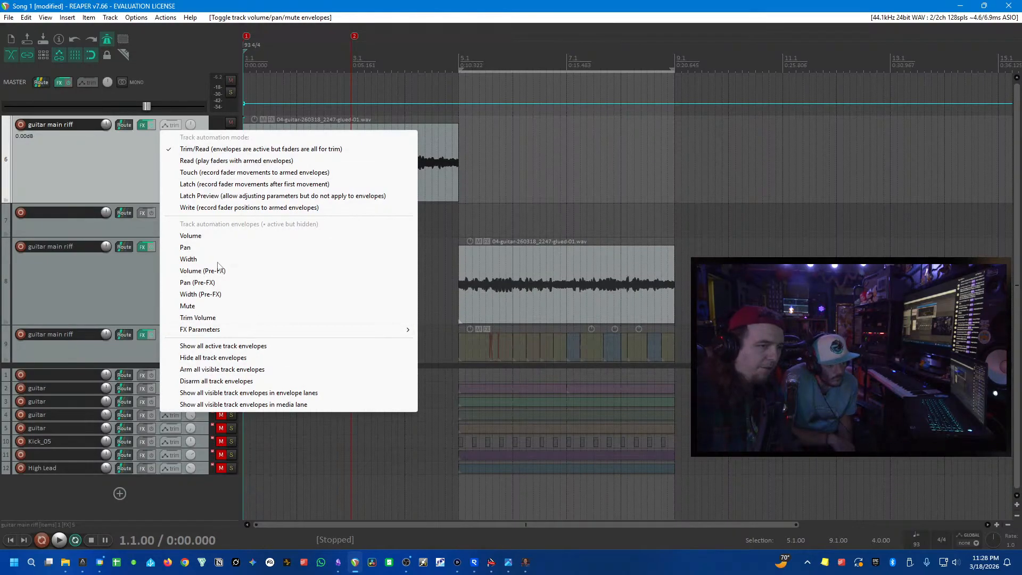
{"action": "left_click", "coordinate": [224, 380]}
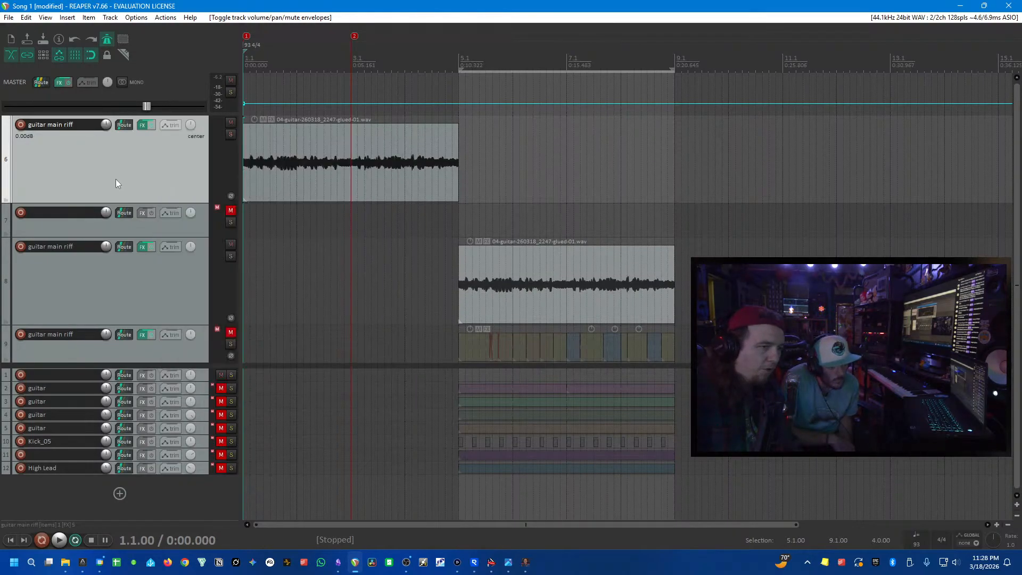
{"action": "left_click", "coordinate": [173, 125]}
{"action": "left_click", "coordinate": [225, 231]}
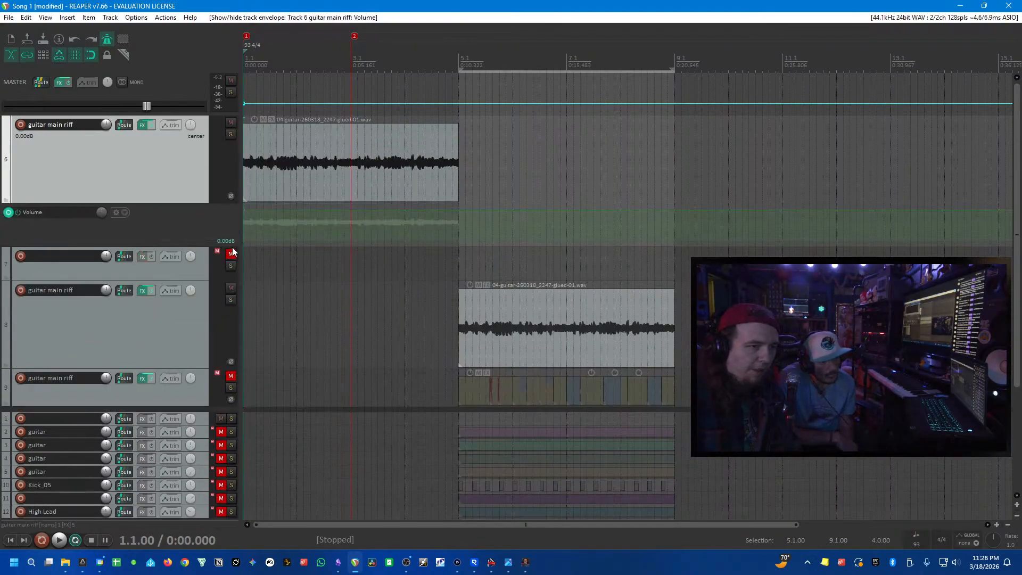
- Enlarge the volume envelope lane and draw a fade-in from -inf dB at the project start to 0 dB just before bar 3
{"action": "left_click_drag", "start_coordinate": [229, 244], "coordinate": [200, 377]}
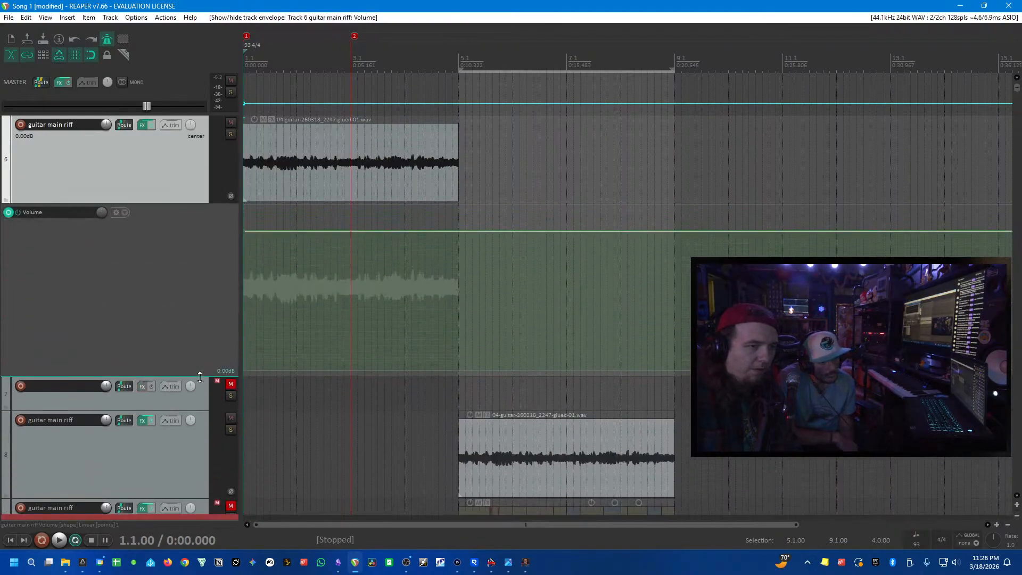
{"action": "right_click", "coordinate": [243, 247]}
{"action": "left_click", "coordinate": [11, 266]}
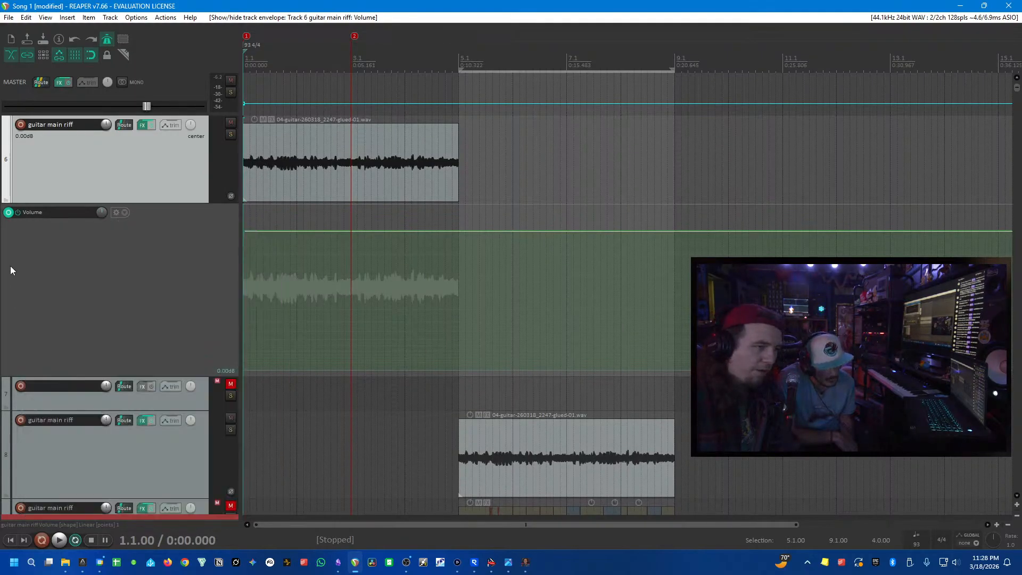
{"action": "left_click", "coordinate": [341, 230], "text": "ctrl"}
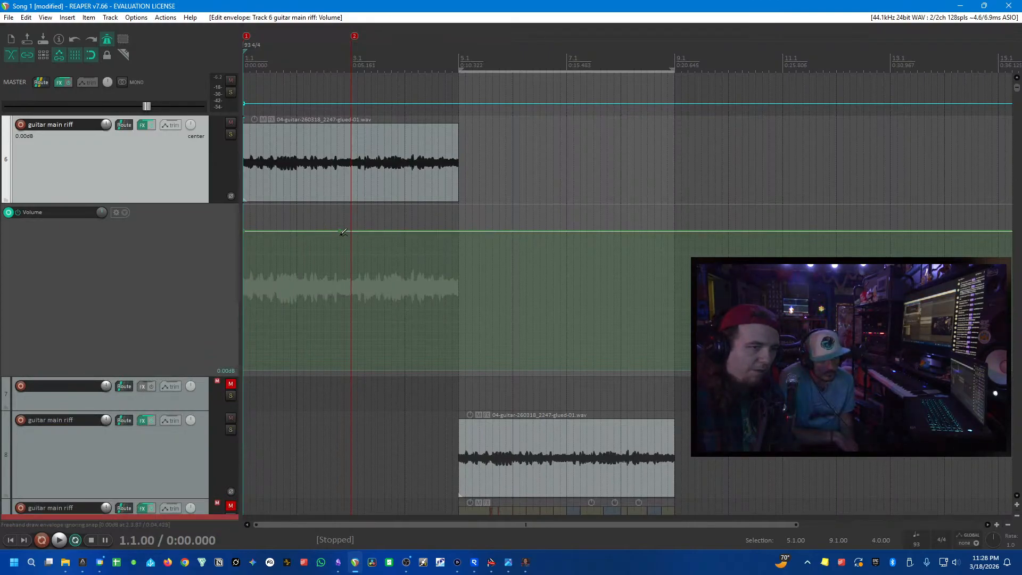
{"action": "mouse_move", "coordinate": [344, 228]}
{"action": "left_mouse_down"}
{"action": "mouse_move", "coordinate": [244, 228]}
{"action": "mouse_move", "coordinate": [228, 436]}
{"action": "left_mouse_up"}
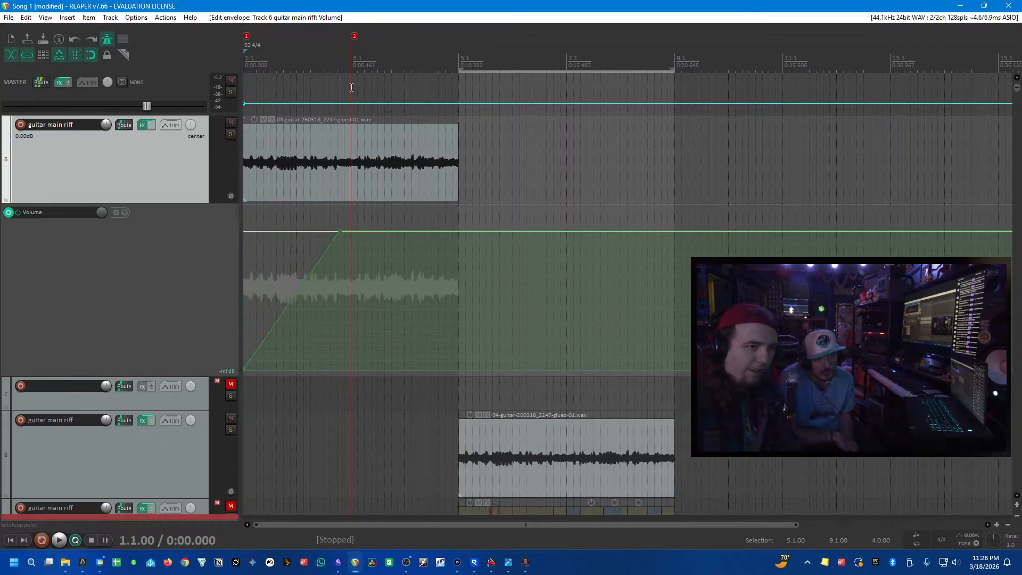
- Audition the fade-in from the project start and raise the volume envelope's first point to about -14.8 dB
{"action": "left_click", "coordinate": [330, 177]}
{"action": "key", "text": "space"}
{"action": "scroll", "coordinate": [330, 177], "scroll_direction": "up", "scroll_amount": 3}
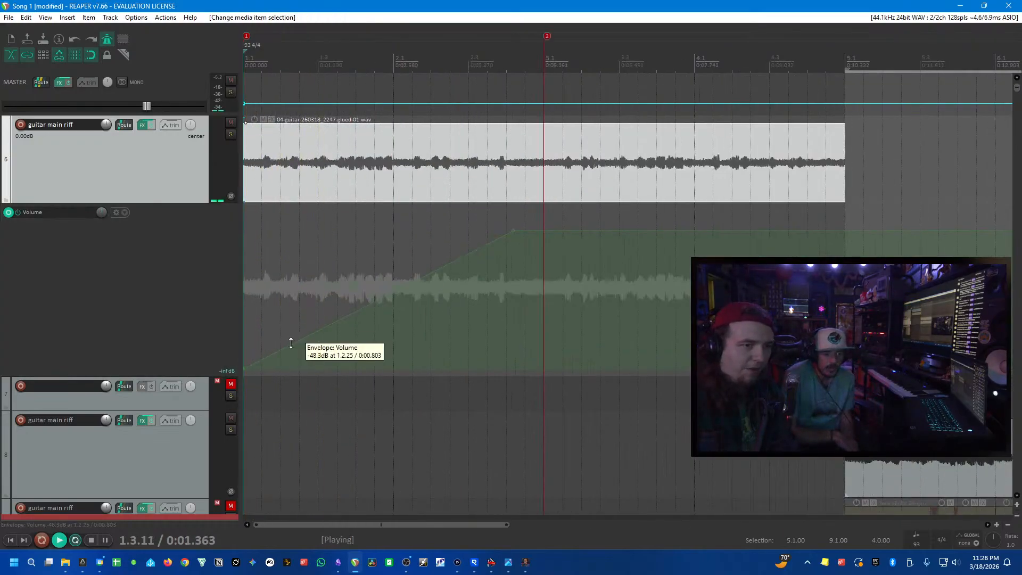
{"action": "left_click_drag", "start_coordinate": [246, 361], "coordinate": [199, 198]}
{"action": "key", "text": "space"}
{"action": "key", "text": "space"}
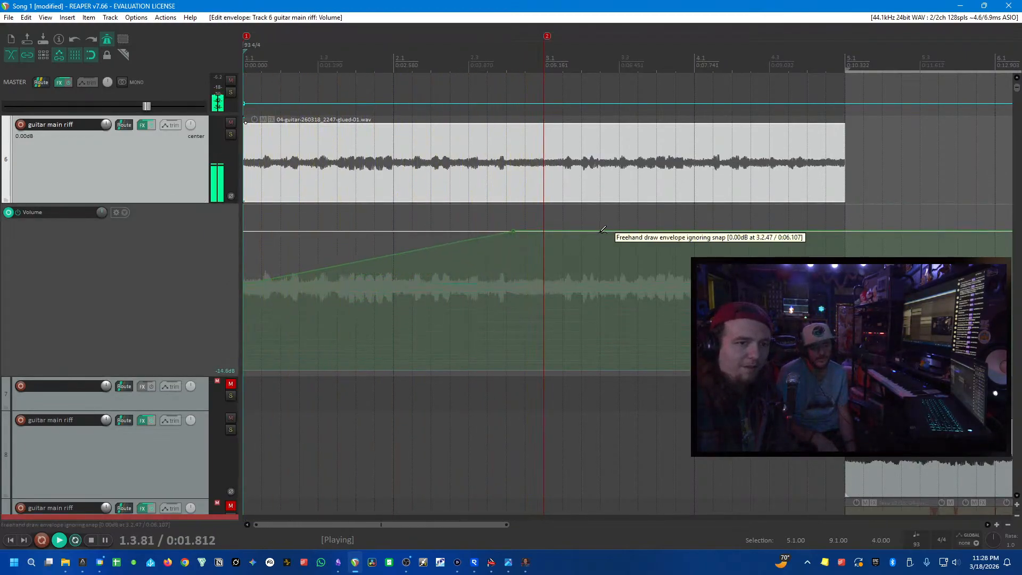
- Add a 0 dB volume point midway through bar 4, set the start to about -17.4 dB, and lower the point near bar 3 while auditioning
{"action": "left_click", "coordinate": [775, 230], "text": "ctrl"}
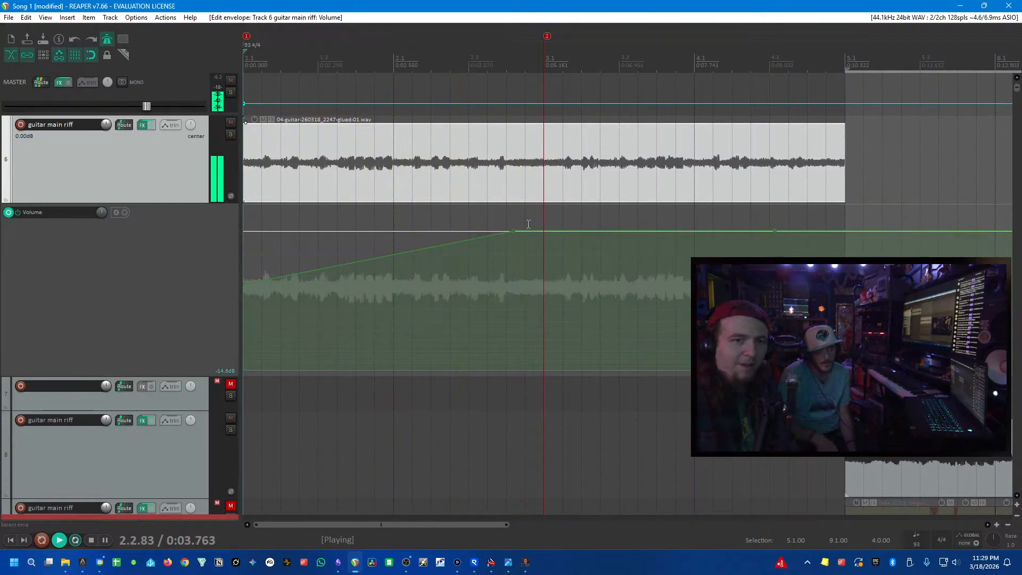
{"action": "left_click_drag", "start_coordinate": [512, 232], "coordinate": [511, 241]}
{"action": "key", "text": "space"}
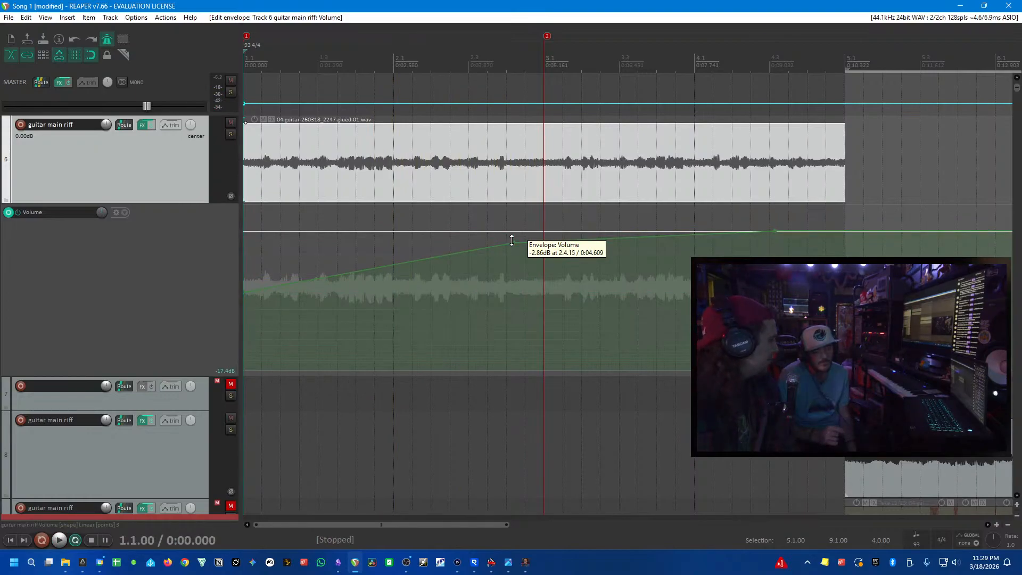
{"action": "mouse_move", "coordinate": [512, 241]}
{"action": "left_mouse_down"}
{"action": "mouse_move", "coordinate": [526, 264]}
{"action": "mouse_move", "coordinate": [525, 255]}
{"action": "left_mouse_up"}
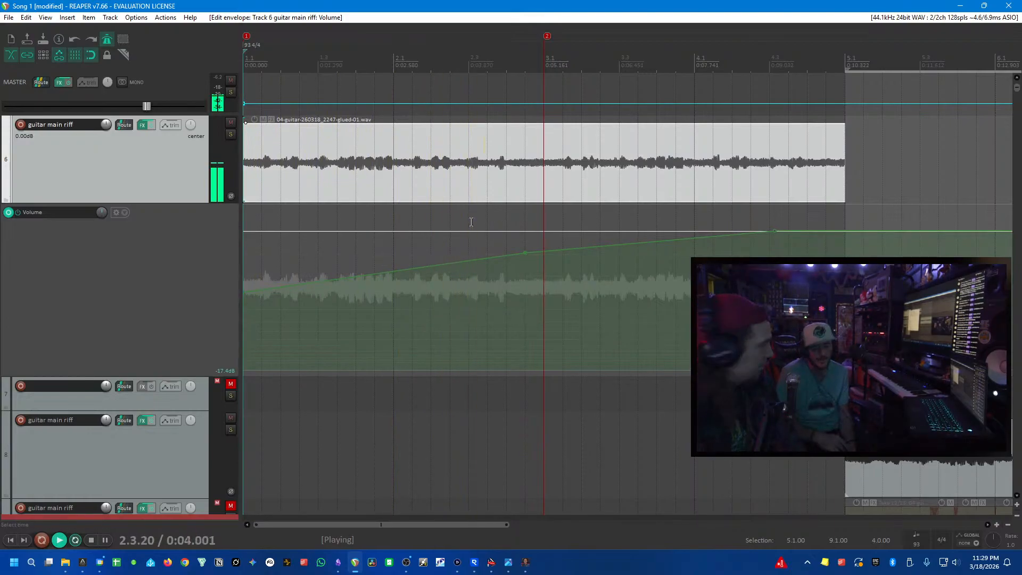
{"action": "key", "text": "space"}
{"action": "right_click", "coordinate": [170, 173]}
{"action": "key", "text": "Escape"}
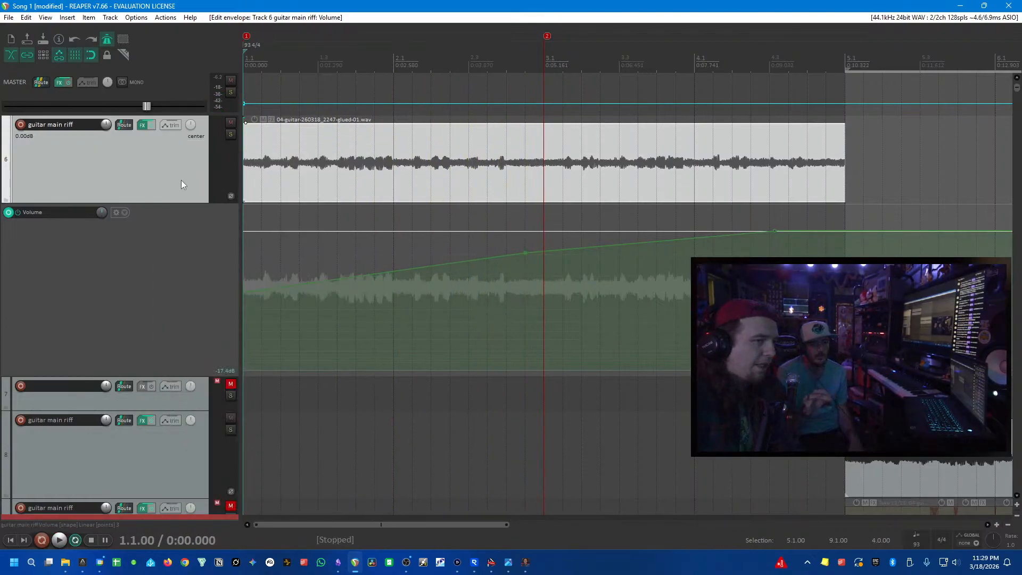
{"action": "right_click", "coordinate": [181, 180]}
{"action": "left_click", "coordinate": [106, 174]}
{"action": "right_click", "coordinate": [142, 162]}
{"action": "key", "text": "Escape"}
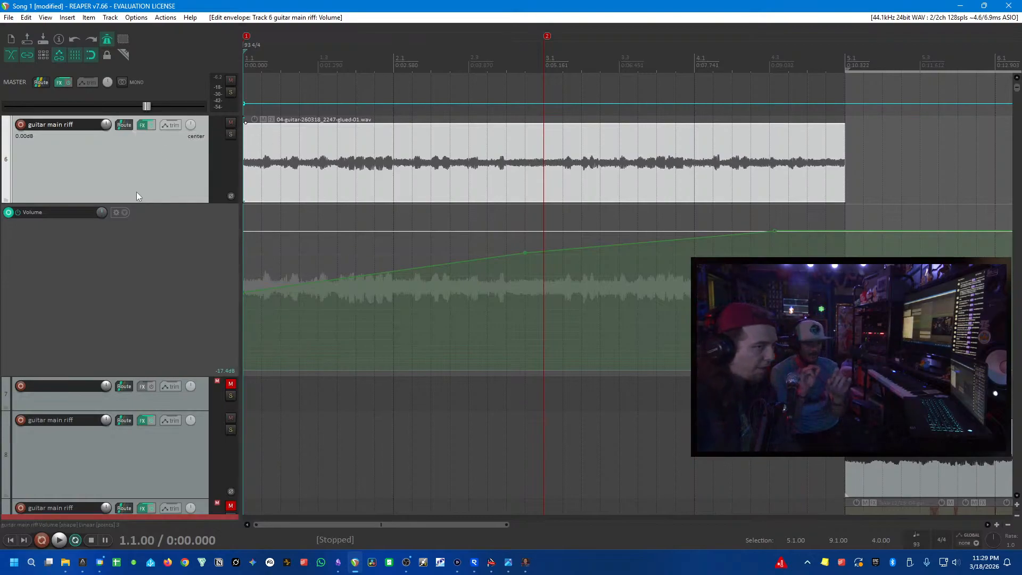
- Show the riff track's pan envelope and shape it from 100% left at the start to hard right before bar 3, returning to centre at bar 3
{"action": "key", "text": "p"}
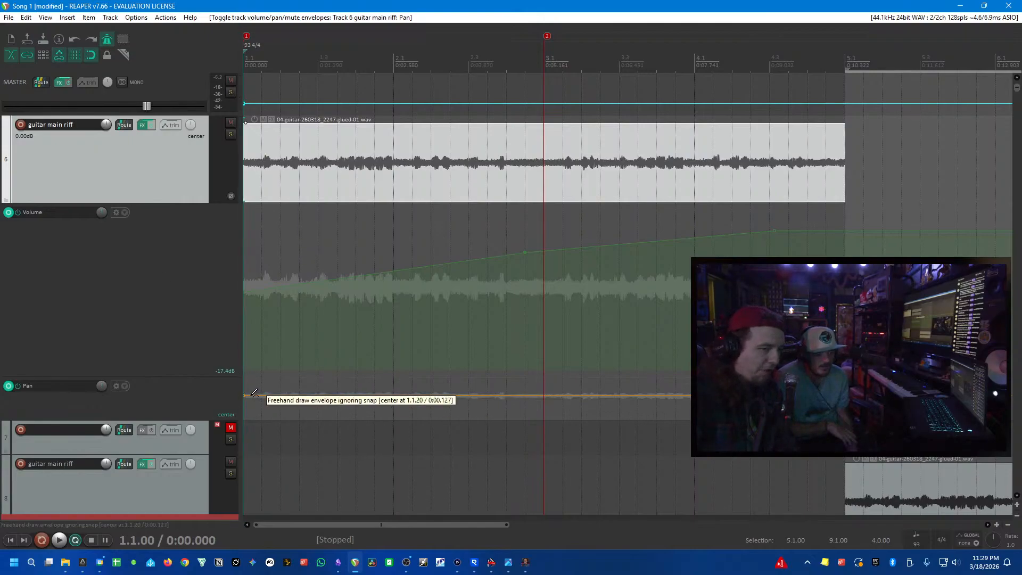
{"action": "left_click", "coordinate": [518, 396]}
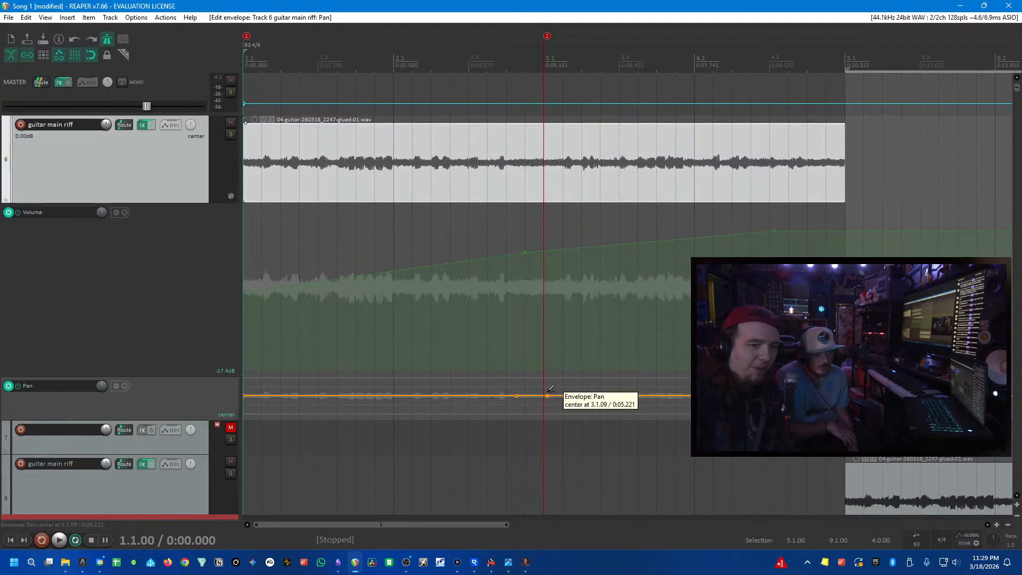
{"action": "left_click_drag", "start_coordinate": [244, 395], "coordinate": [244, 378]}
{"action": "left_click_drag", "start_coordinate": [524, 396], "coordinate": [547, 395]}
{"action": "left_click", "coordinate": [455, 369]}
- Audition the pan sweep and move the centre point at bar 3 to 100% left, late in bar 3
{"action": "key", "text": "space"}
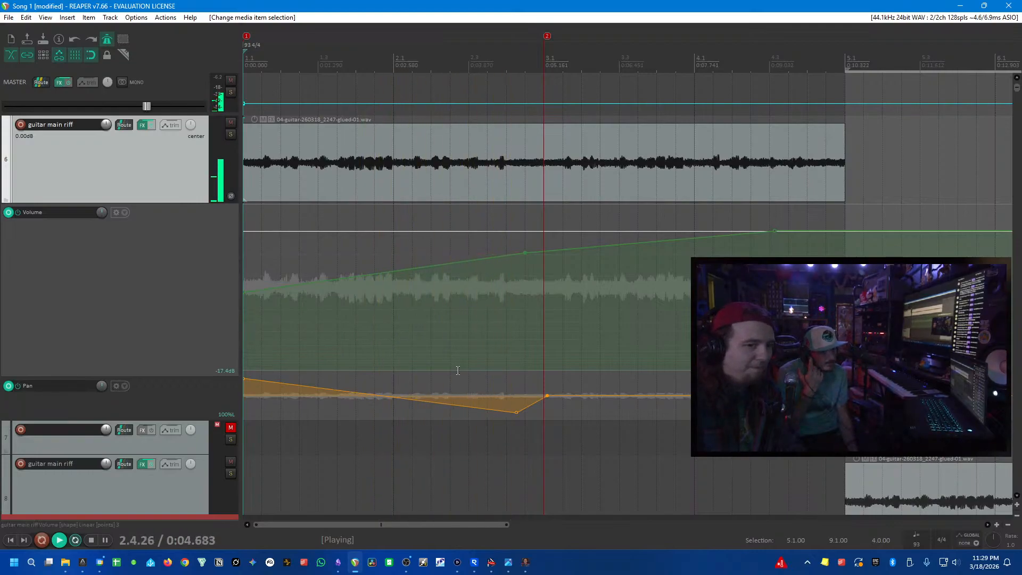
{"action": "key", "text": "space"}
{"action": "left_click_drag", "start_coordinate": [546, 395], "coordinate": [658, 333]}
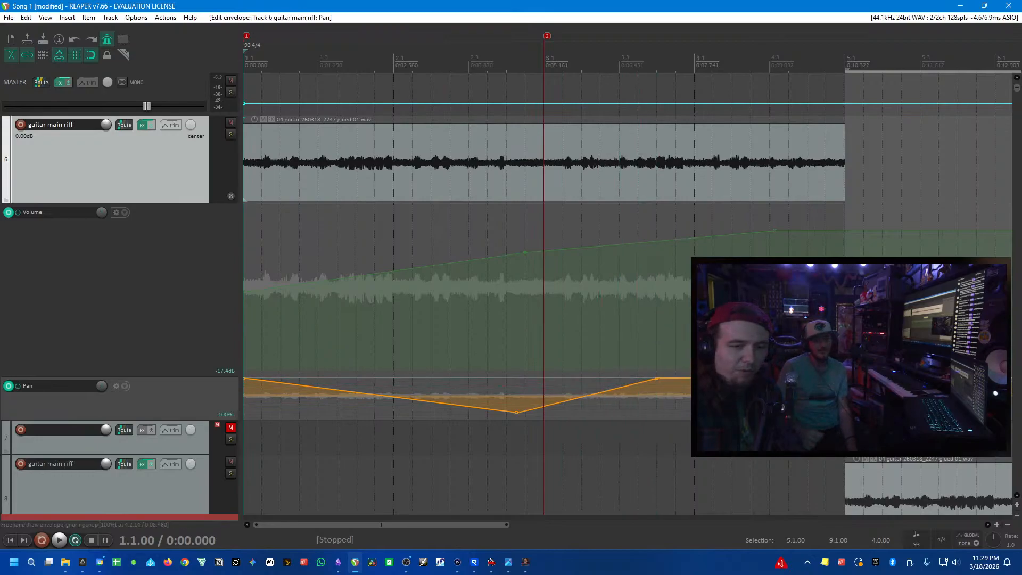
- Soften the first guitar main riff track's pan swings, setting the opening point to 76% left and shifting the next two points slightly later
{"action": "key", "text": "space"}
{"action": "left_click_drag", "start_coordinate": [244, 378], "coordinate": [244, 394]}
{"action": "left_click_drag", "start_coordinate": [515, 412], "coordinate": [525, 411]}
{"action": "left_click_drag", "start_coordinate": [656, 379], "coordinate": [688, 390]}
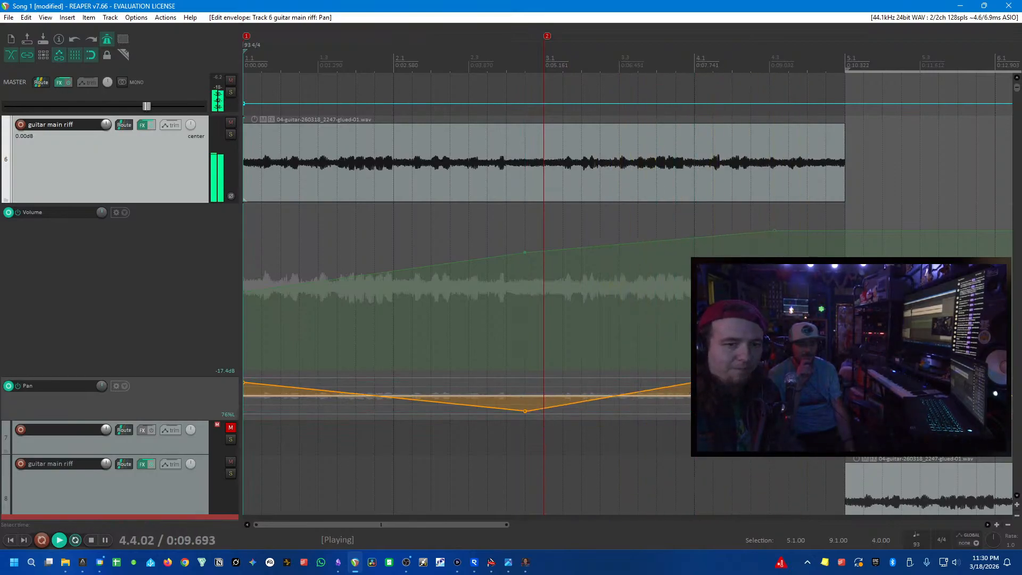
{"action": "key", "text": "space"}
- Extend the start of the second guitar main riff clip back to beat 4.4 and play the overlap with the first clip
{"action": "scroll", "coordinate": [242, 435], "scroll_direction": "down", "scroll_amount": 4}
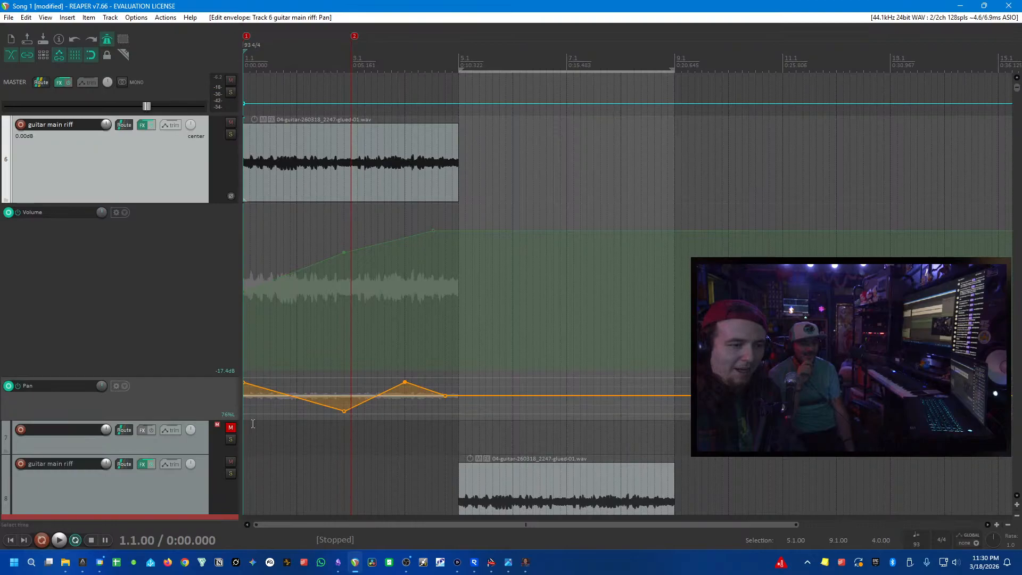
{"action": "scroll", "coordinate": [253, 424], "scroll_direction": "down", "scroll_amount": 4}
{"action": "scroll", "coordinate": [328, 459], "scroll_direction": "up", "scroll_amount": 5}
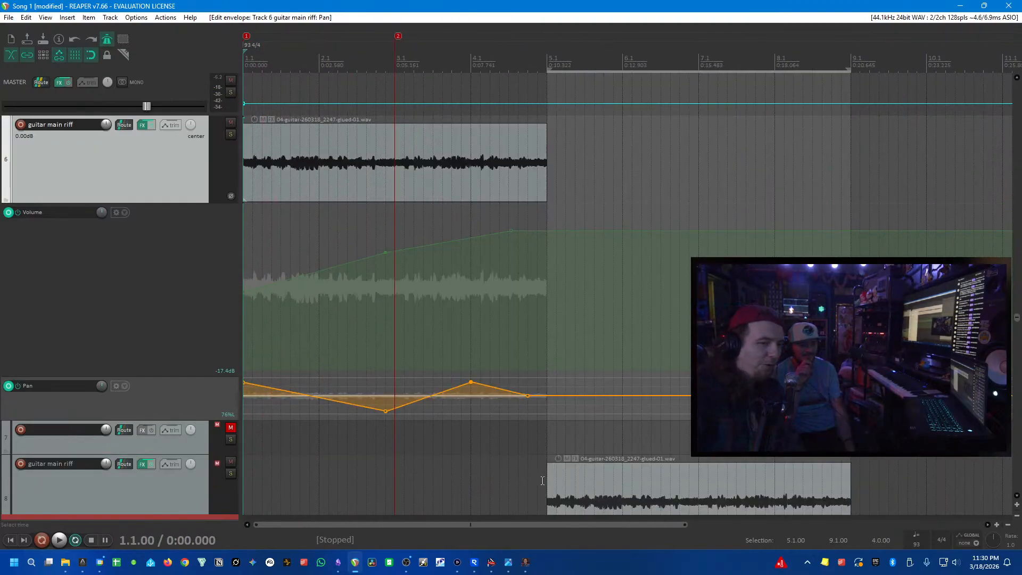
{"action": "left_click", "coordinate": [548, 481]}
{"action": "scroll", "coordinate": [539, 480], "scroll_direction": "up", "scroll_amount": 5}
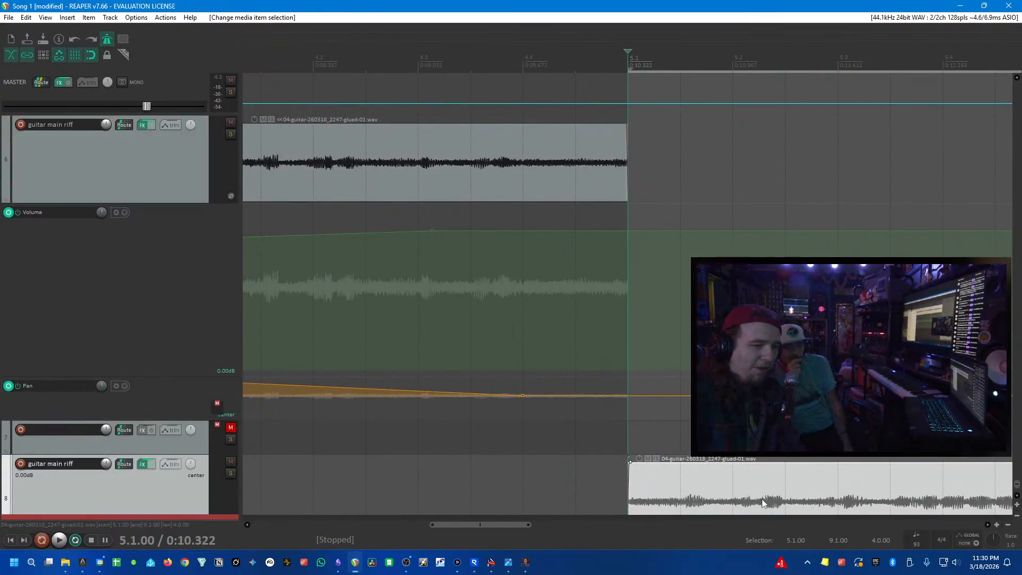
{"action": "left_click_drag", "start_coordinate": [629, 495], "coordinate": [524, 493]}
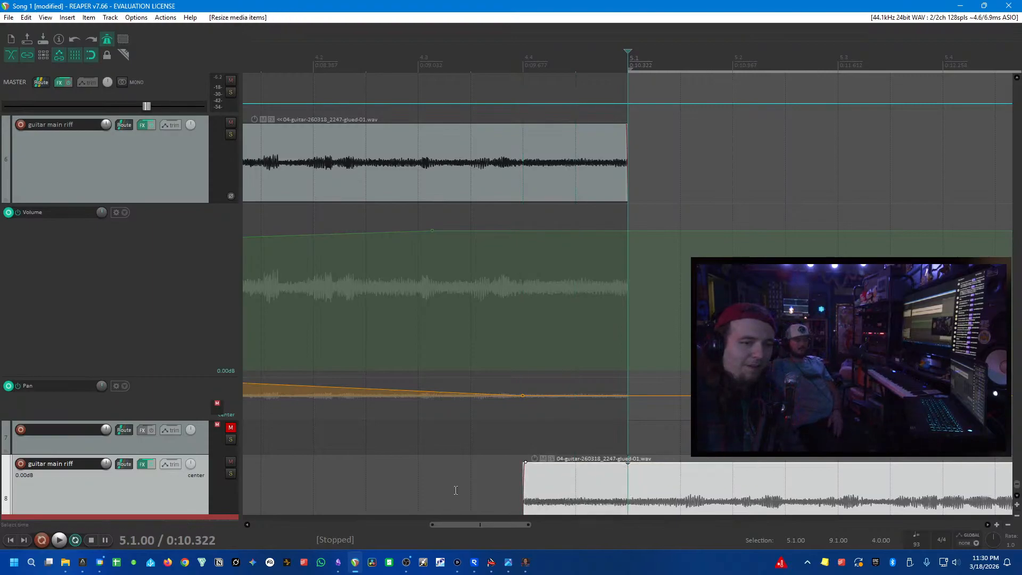
{"action": "left_click", "coordinate": [443, 489]}
{"action": "key", "text": "space"}
{"action": "key", "text": "space"}
- Add a fade-out of about one beat to the end of the first guitar main riff clip and listen to it
{"action": "mouse_move", "coordinate": [628, 186]}
{"action": "left_mouse_down"}
{"action": "mouse_move", "coordinate": [532, 188]}
{"action": "mouse_move", "coordinate": [625, 186]}
{"action": "left_mouse_up"}
{"action": "key", "text": "space"}
{"action": "key", "text": "space"}
{"action": "left_click_drag", "start_coordinate": [626, 126], "coordinate": [508, 126]}
{"action": "key", "text": "space"}
{"action": "key", "text": "space"}
- Extend the second riff clip's start slightly before beat 4.4 with a short fade-in, and play back the transition
{"action": "mouse_move", "coordinate": [529, 494]}
{"action": "left_mouse_down"}
{"action": "mouse_move", "coordinate": [512, 494]}
{"action": "mouse_move", "coordinate": [527, 487]}
{"action": "mouse_move", "coordinate": [494, 465]}
{"action": "mouse_move", "coordinate": [525, 467]}
{"action": "mouse_move", "coordinate": [512, 485]}
{"action": "left_mouse_up"}
{"action": "key", "text": "space"}
{"action": "key", "text": "space"}
{"action": "key", "text": "space"}
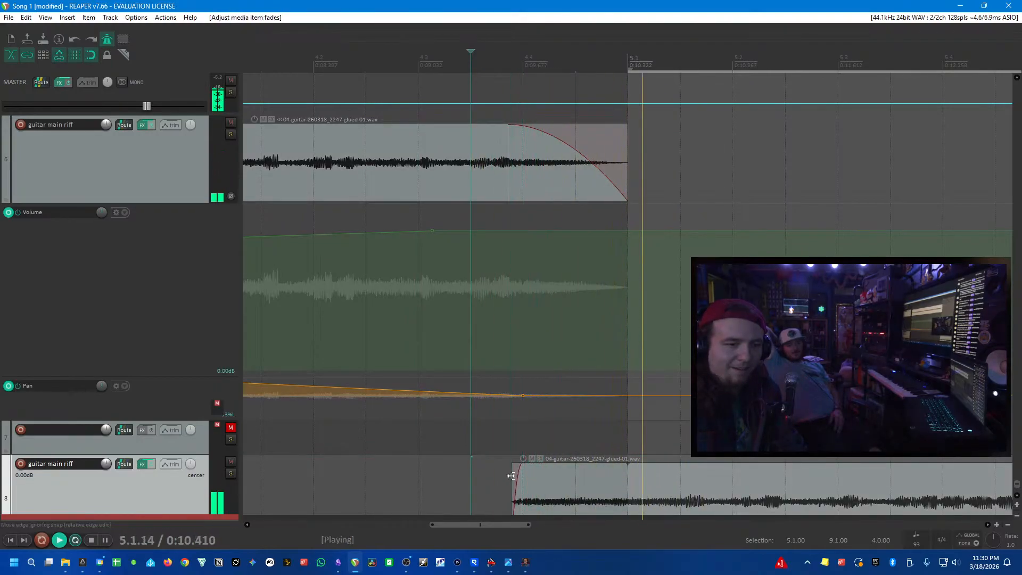
{"action": "scroll", "coordinate": [400, 374], "scroll_direction": "down", "scroll_amount": 8}
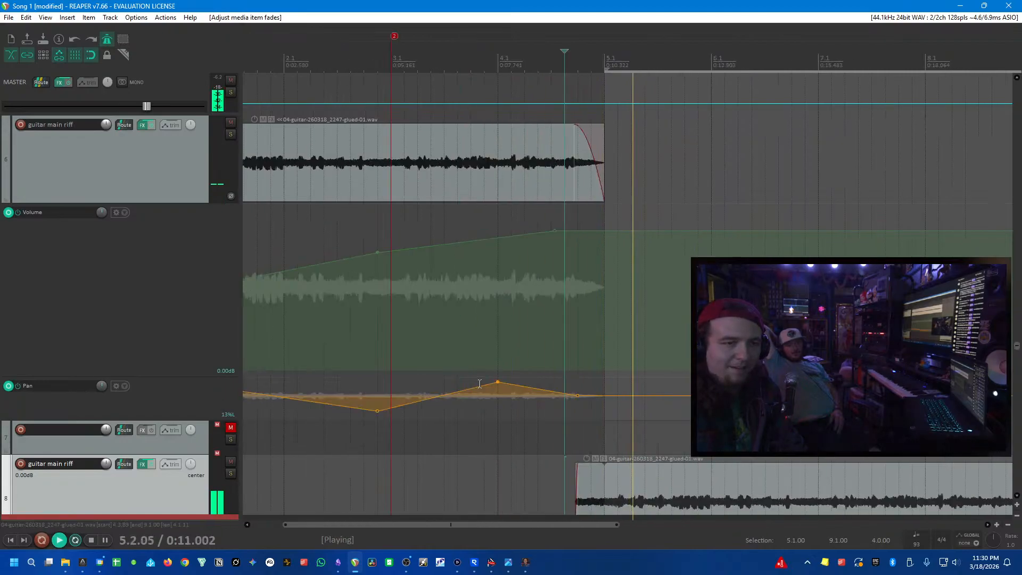
{"action": "key", "text": "space"}
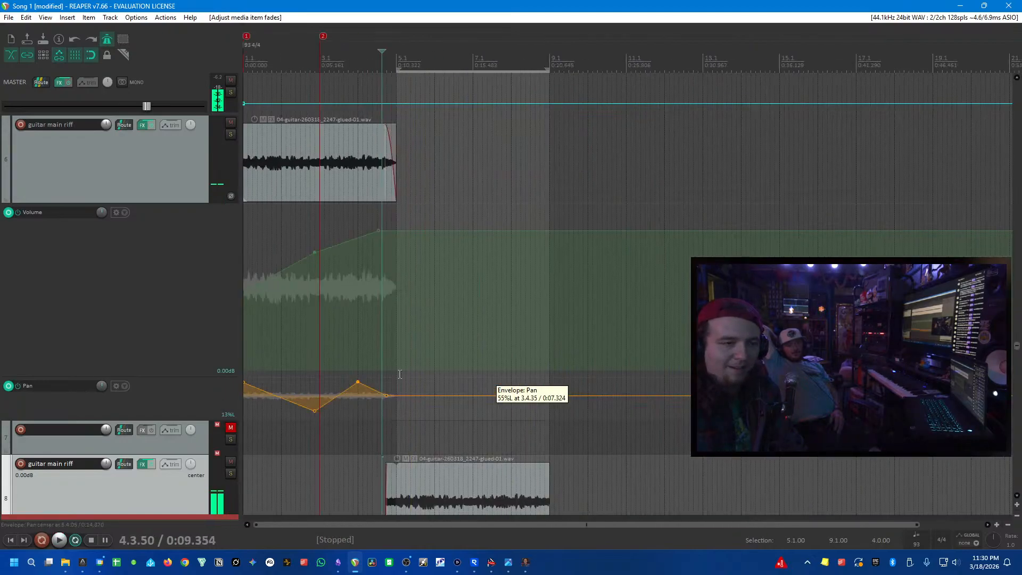
- Insert a new track after the first guitar main riff track
{"action": "left_click", "coordinate": [202, 189]}
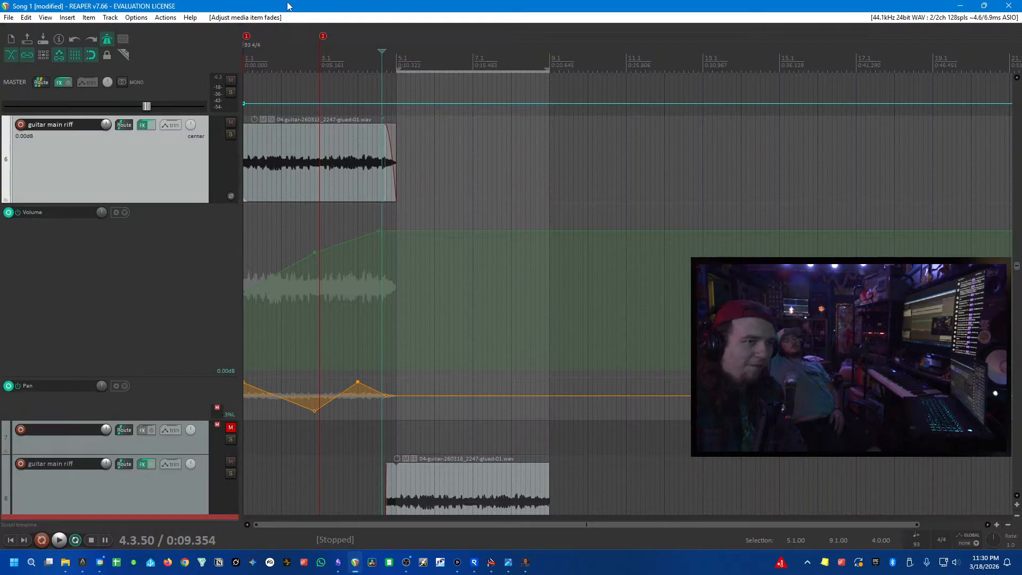
{"action": "right_click", "coordinate": [158, 145]}
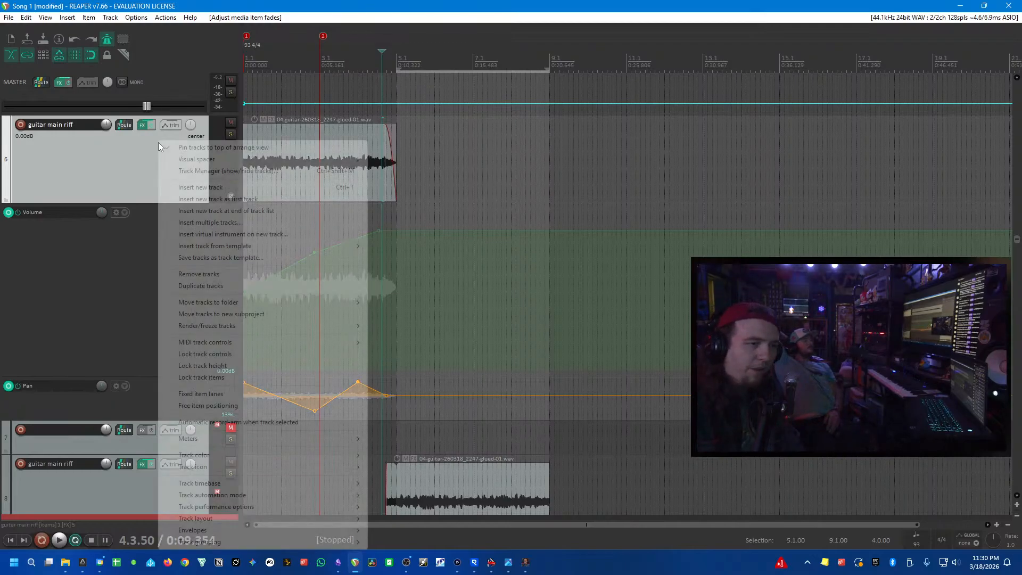
{"action": "left_click", "coordinate": [175, 187]}
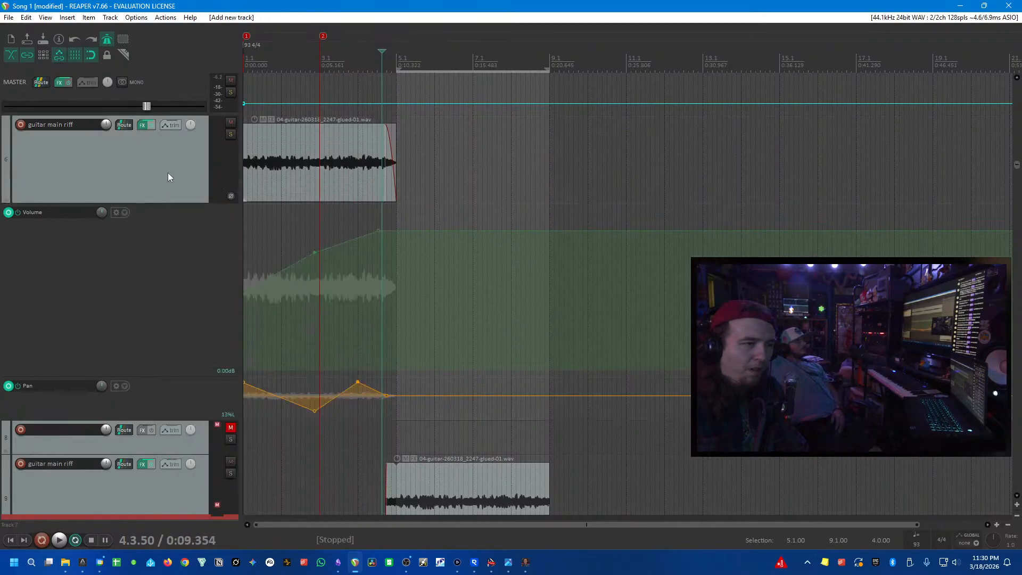
{"action": "left_click", "coordinate": [150, 447]}
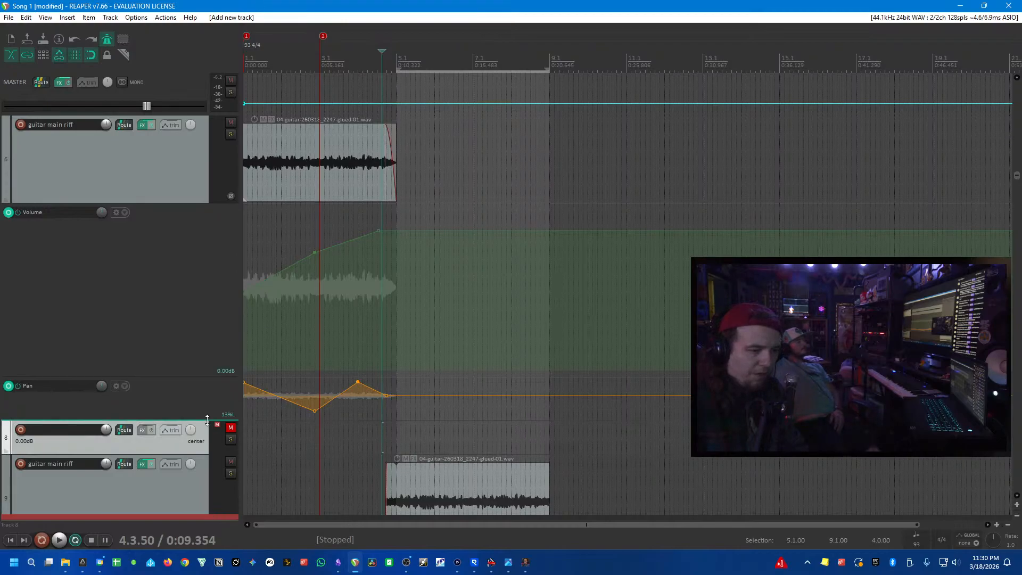
- Hide the volume and pan envelopes of the first guitar main riff track and reduce the height of track 9
{"action": "left_click", "coordinate": [152, 153]}
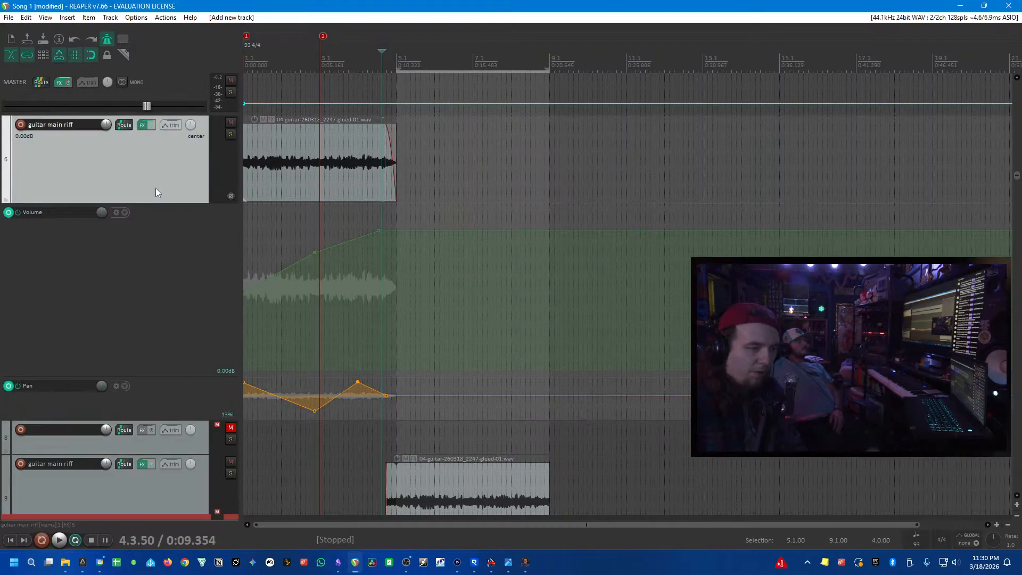
{"action": "key", "text": "v"}
{"action": "key", "text": "p"}
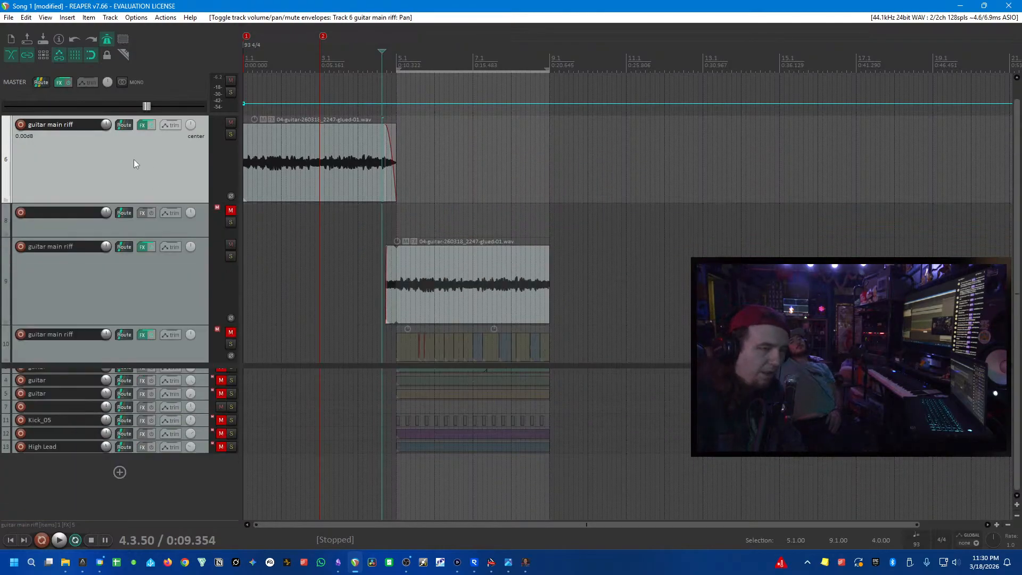
{"action": "left_click", "coordinate": [204, 310]}
{"action": "left_click_drag", "start_coordinate": [190, 324], "coordinate": [187, 271]}
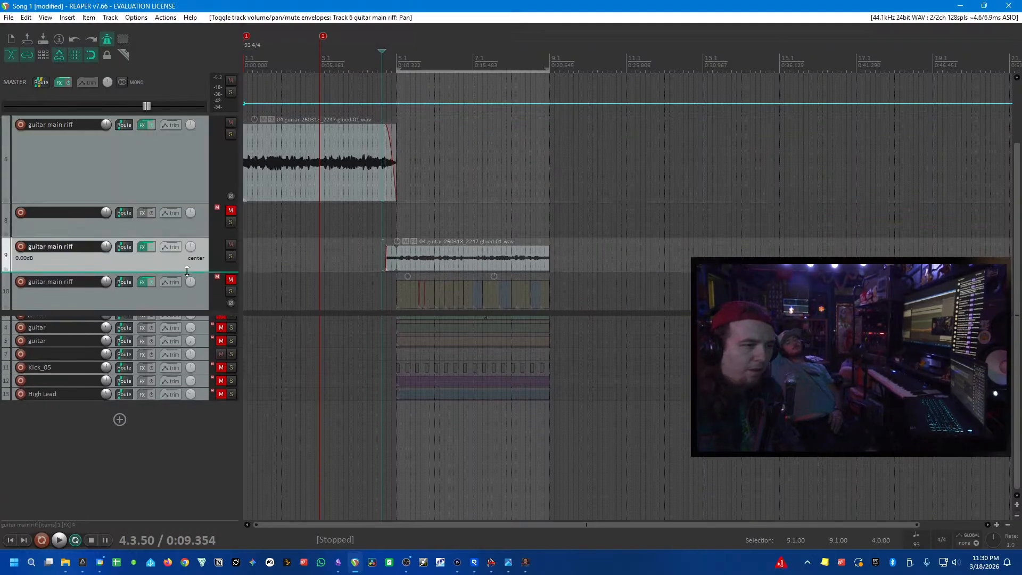
- Move the muted guitar main riff track out of the pinned area to the end of the track list, below High Lead
{"action": "left_click", "coordinate": [52, 298]}
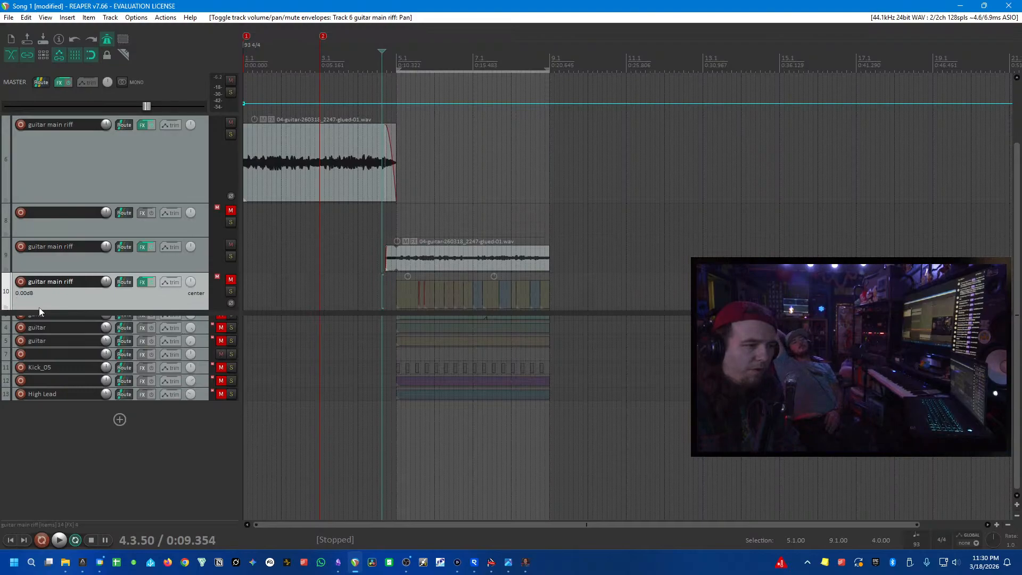
{"action": "left_click_drag", "start_coordinate": [49, 308], "coordinate": [85, 432]}
{"action": "left_click", "coordinate": [177, 452]}
{"action": "scroll", "coordinate": [190, 421], "scroll_direction": "up", "scroll_amount": 4}
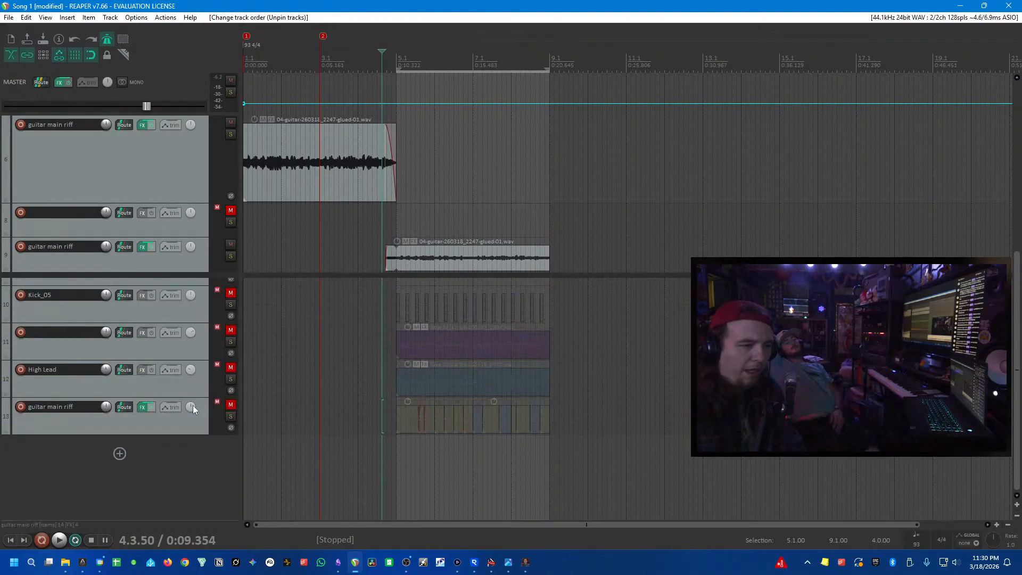
{"action": "scroll", "coordinate": [186, 382], "scroll_direction": "down", "scroll_amount": 2}
{"action": "scroll", "coordinate": [231, 287], "scroll_direction": "up", "scroll_amount": 3}
{"action": "scroll", "coordinate": [231, 287], "scroll_direction": "down", "scroll_amount": 3}
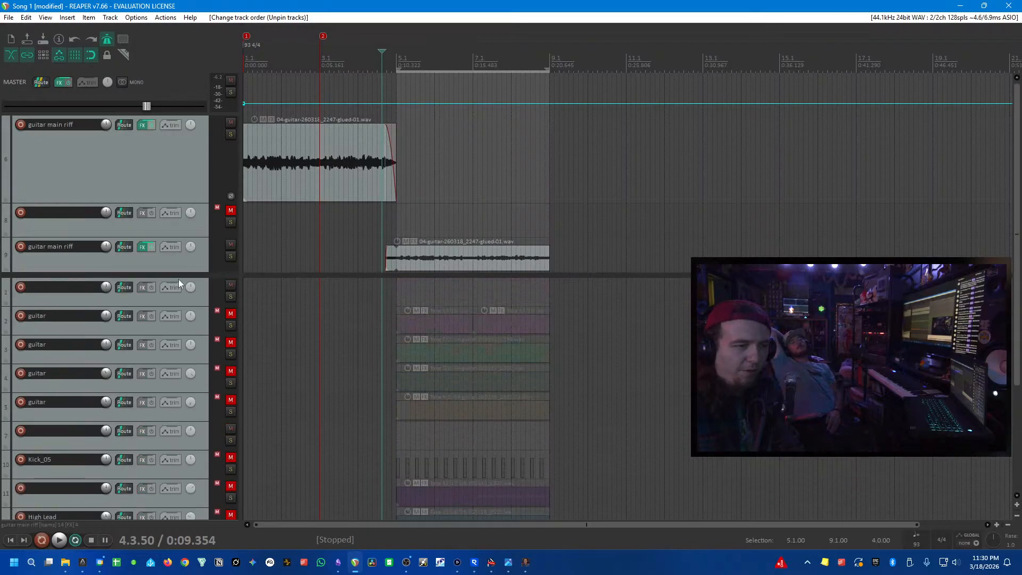
- Unpin all tracks and return the edit cursor to the start of the project
{"action": "mouse_move", "coordinate": [116, 275]}
{"action": "left_mouse_down"}
{"action": "mouse_move", "coordinate": [117, 375]}
{"action": "mouse_move", "coordinate": [116, 294]}
{"action": "left_mouse_up"}
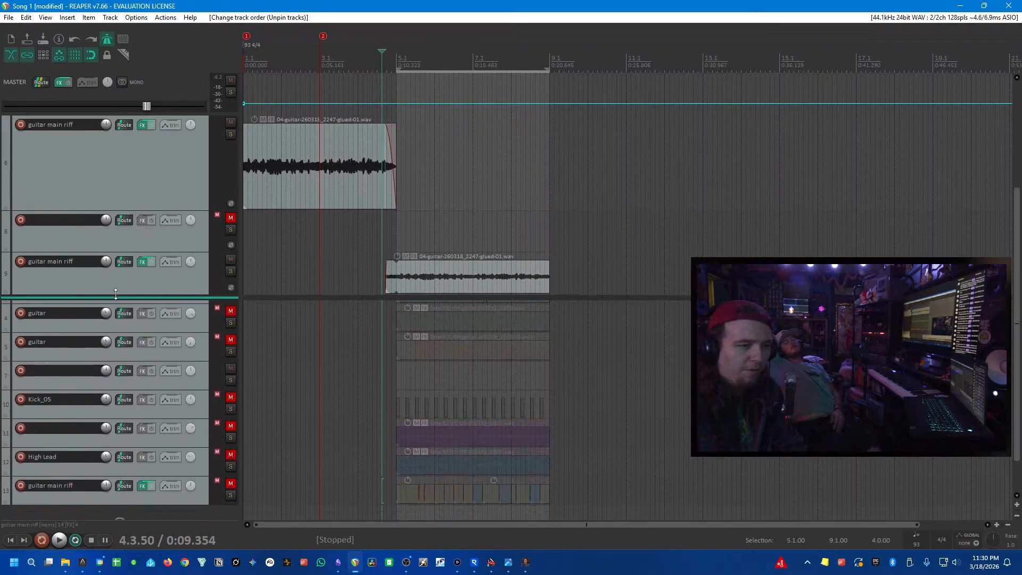
{"action": "right_click", "coordinate": [116, 297]}
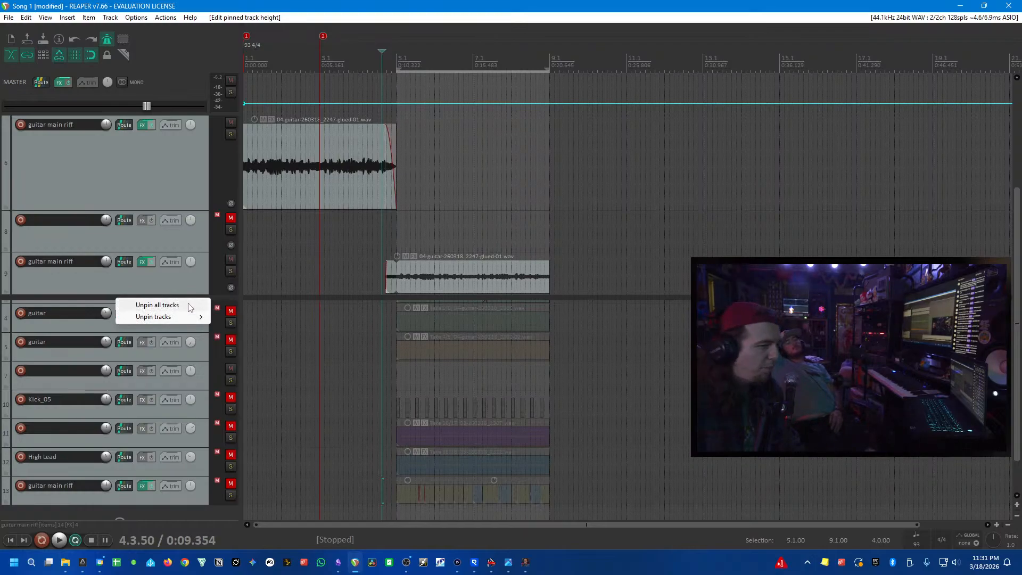
{"action": "left_click", "coordinate": [157, 305]}
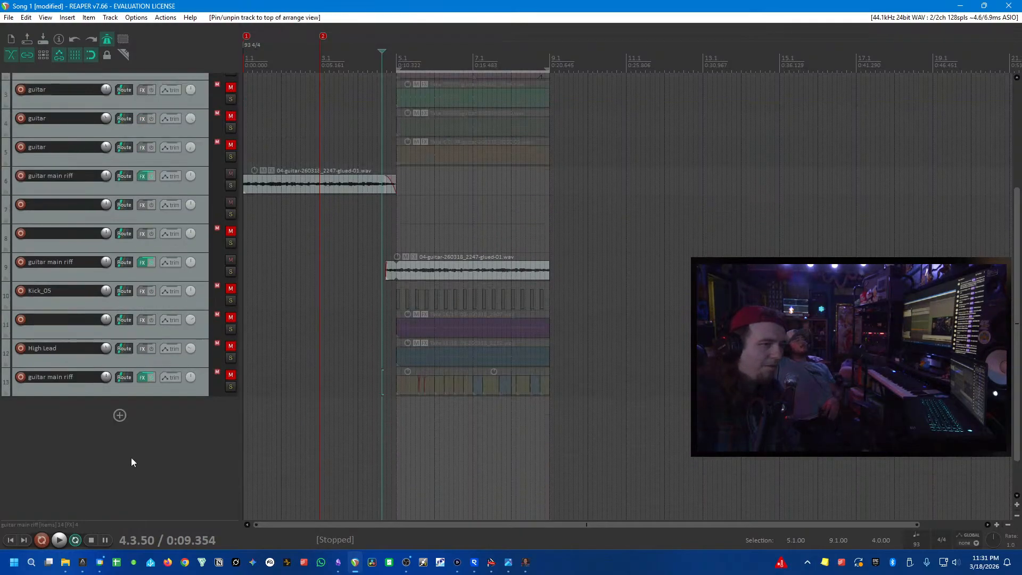
{"action": "left_click", "coordinate": [361, 369]}
{"action": "key", "text": "w"}
{"action": "key", "text": "space"}
{"action": "key", "text": "space"}
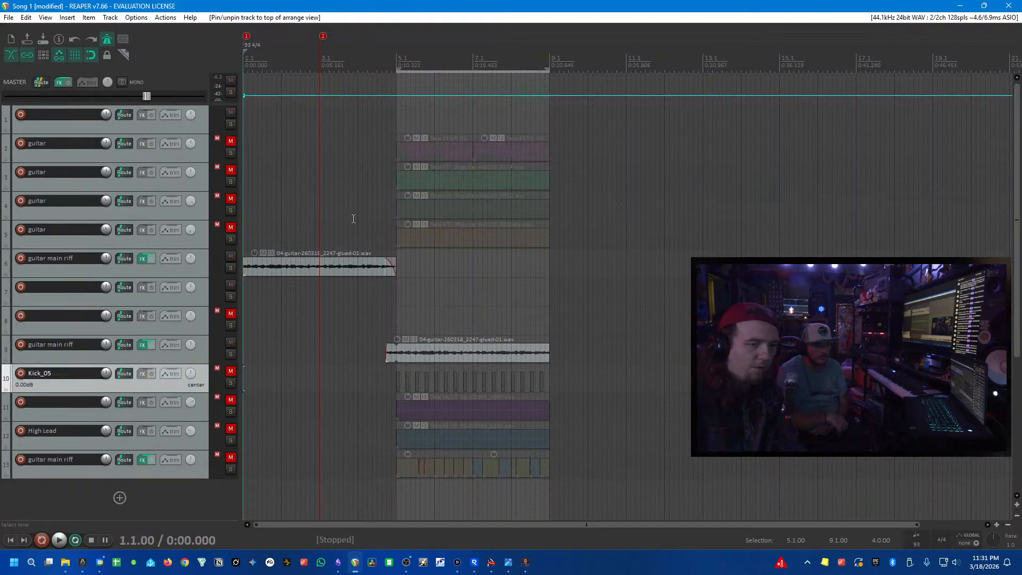
- Add a track near the end of the list and make it a folder containing the muted guitar main riff track
{"action": "double_click", "coordinate": [91, 494]}
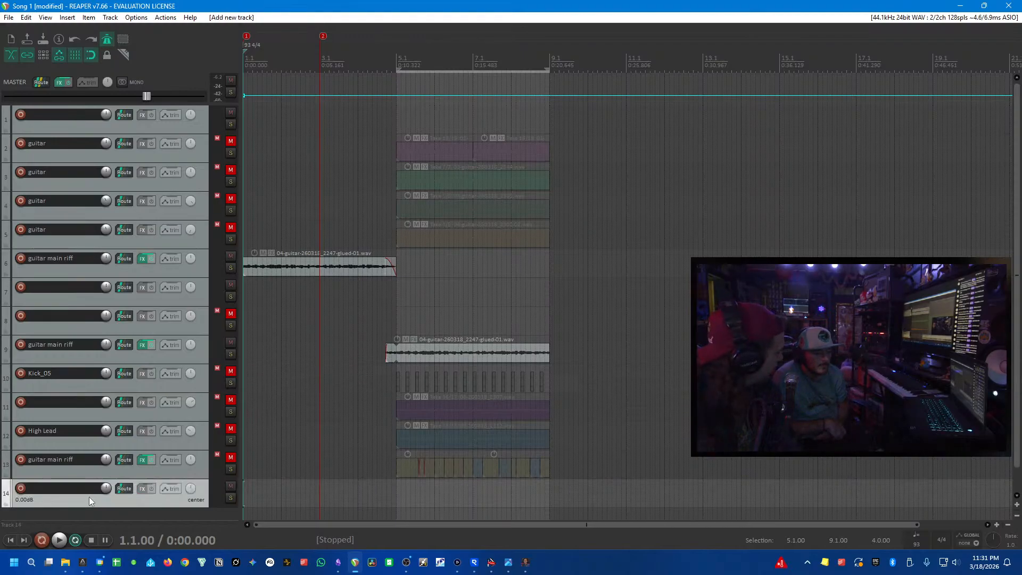
{"action": "left_click_drag", "start_coordinate": [72, 499], "coordinate": [124, 373]}
{"action": "left_click_drag", "start_coordinate": [53, 349], "coordinate": [89, 548]}
{"action": "left_click_drag", "start_coordinate": [69, 436], "coordinate": [81, 469]}
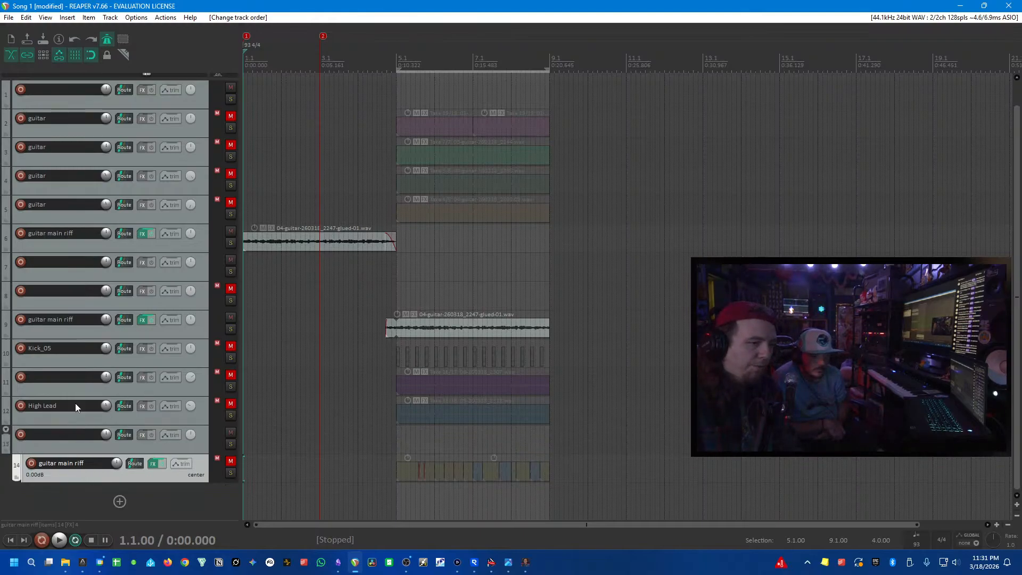
- Move the High Lead track and the two unmuted guitar main riff tracks into the new folder track
{"action": "left_click_drag", "start_coordinate": [69, 404], "coordinate": [85, 455]}
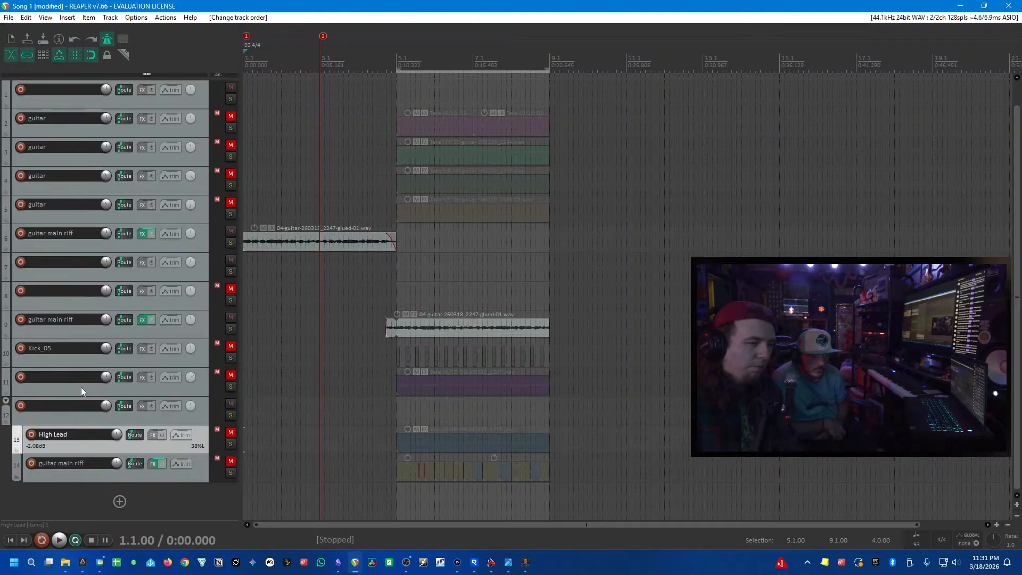
{"action": "left_click_drag", "start_coordinate": [79, 335], "coordinate": [90, 423]}
{"action": "left_click_drag", "start_coordinate": [79, 249], "coordinate": [87, 397]}
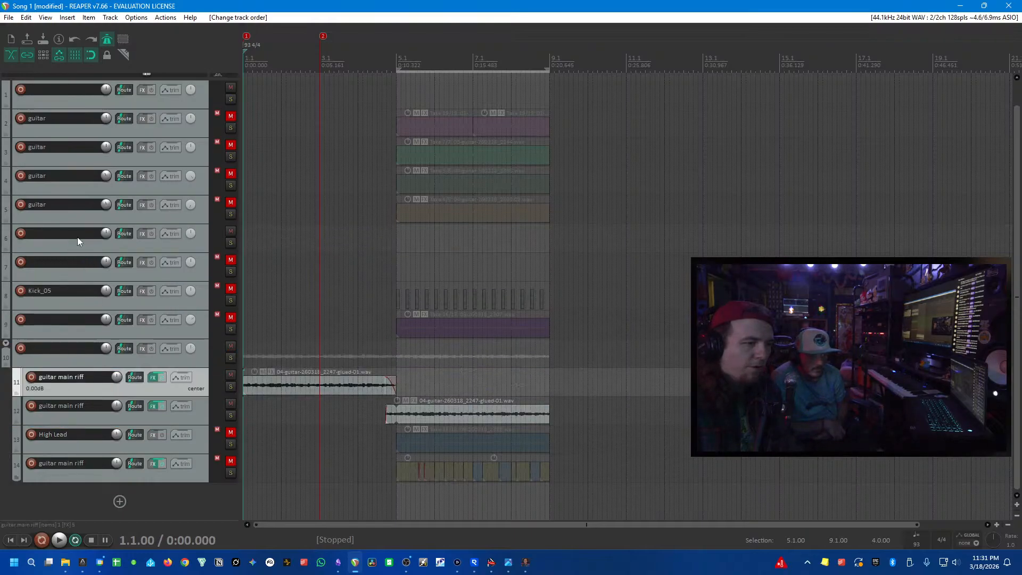
- Move the four guitar tracks together into the folder, above the guitar main riff tracks
{"action": "left_click", "coordinate": [75, 219]}
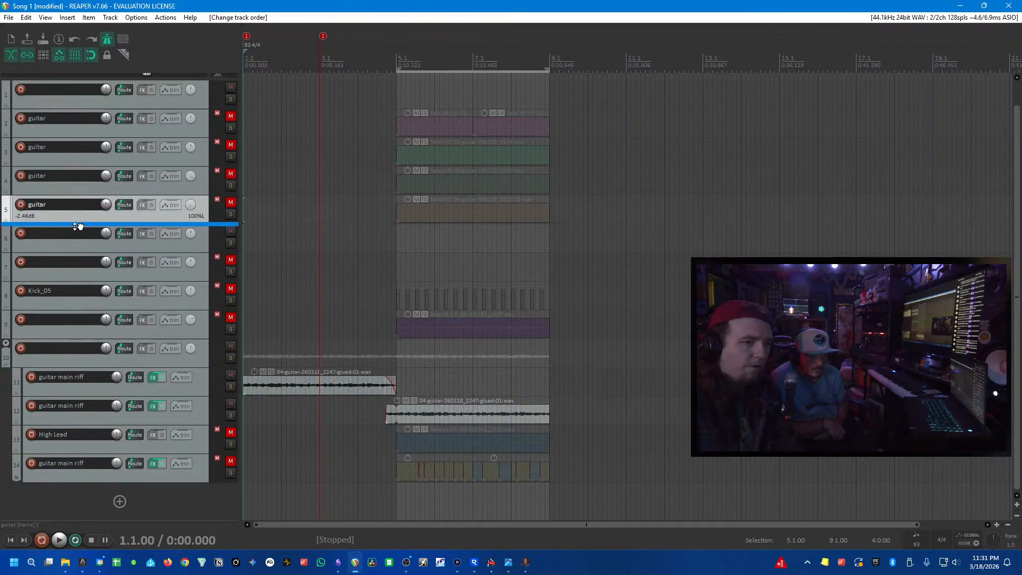
{"action": "left_click", "coordinate": [64, 132], "text": "shift"}
{"action": "left_click_drag", "start_coordinate": [64, 132], "coordinate": [63, 371]}
- Name the folder track "Guitars"
{"action": "scroll", "coordinate": [35, 213], "scroll_direction": "down", "scroll_amount": 3}
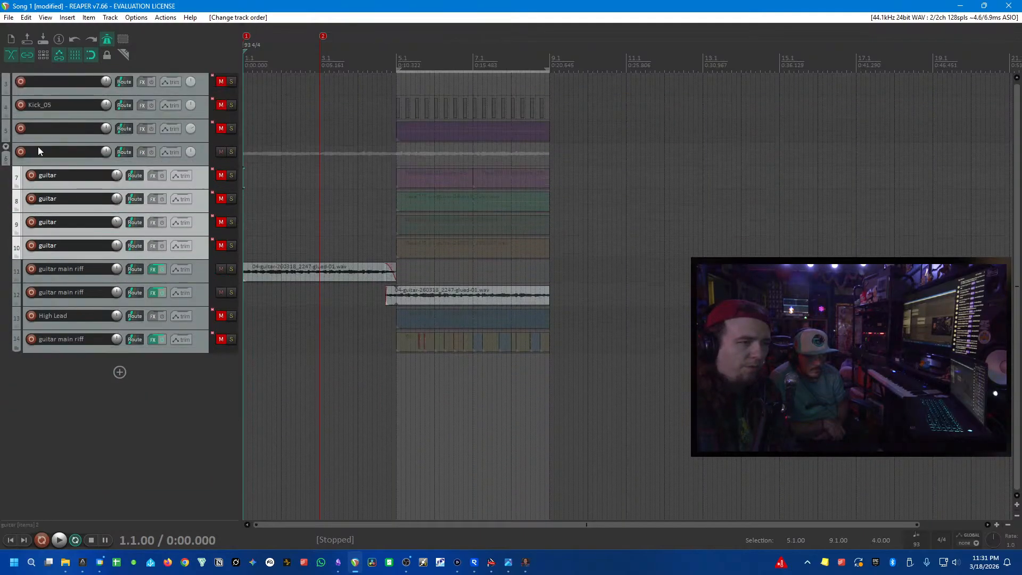
{"action": "double_click", "coordinate": [44, 153]}
{"action": "type", "text": "Guitars"}
{"action": "key", "text": "Return"}
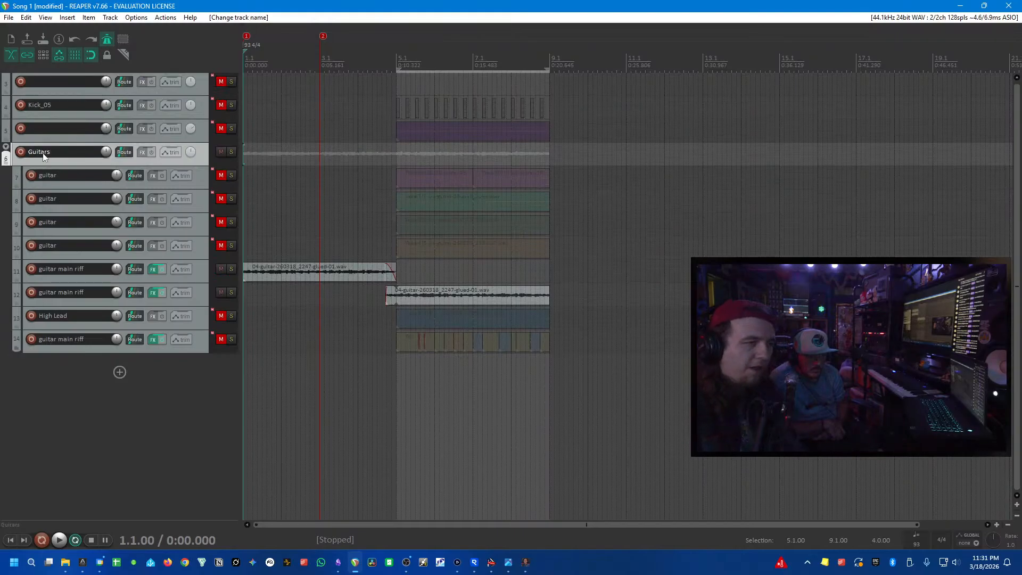
- Move the Kick_05 track below the Guitars folder and delete the three empty unnamed tracks at the start of the list
{"action": "left_click_drag", "start_coordinate": [197, 111], "coordinate": [170, 426]}
{"action": "scroll", "coordinate": [231, 324], "scroll_direction": "up", "scroll_amount": 3}
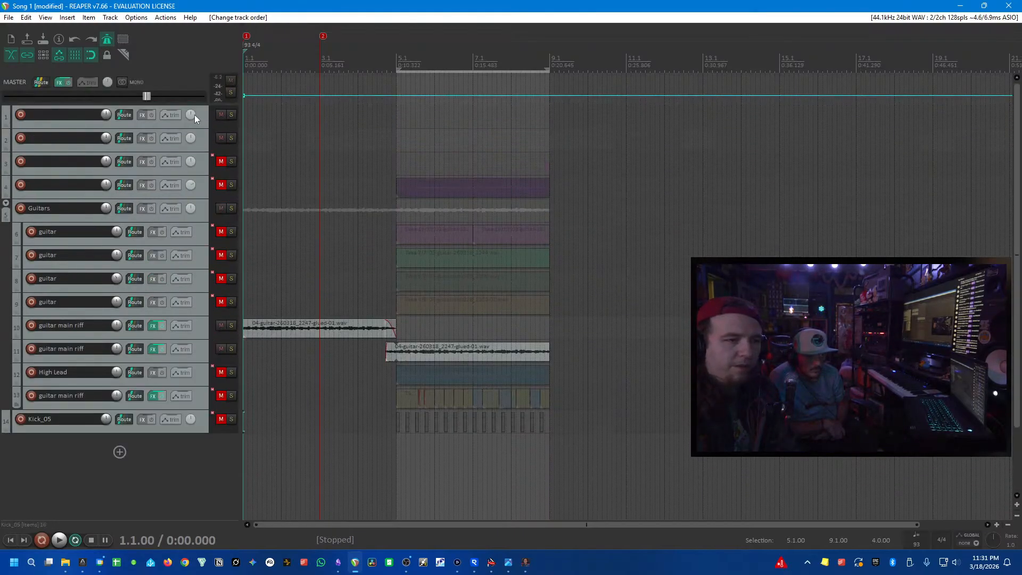
{"action": "left_click", "coordinate": [179, 123]}
{"action": "left_click", "coordinate": [201, 171], "text": "shift"}
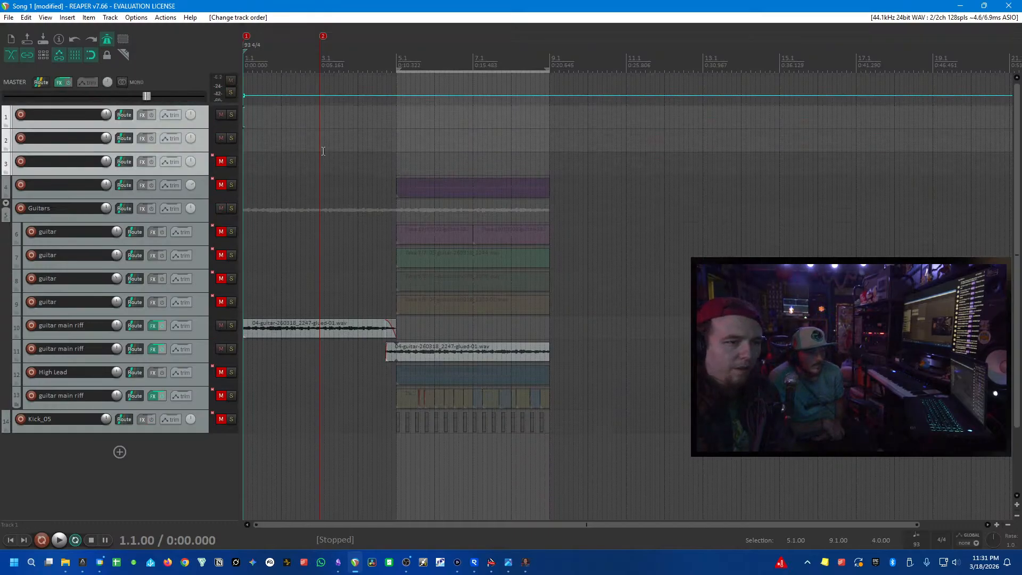
{"action": "key", "text": "Delete"}
- Play the arrangement from the start through the riff transition and save the project
{"action": "key", "text": "space"}
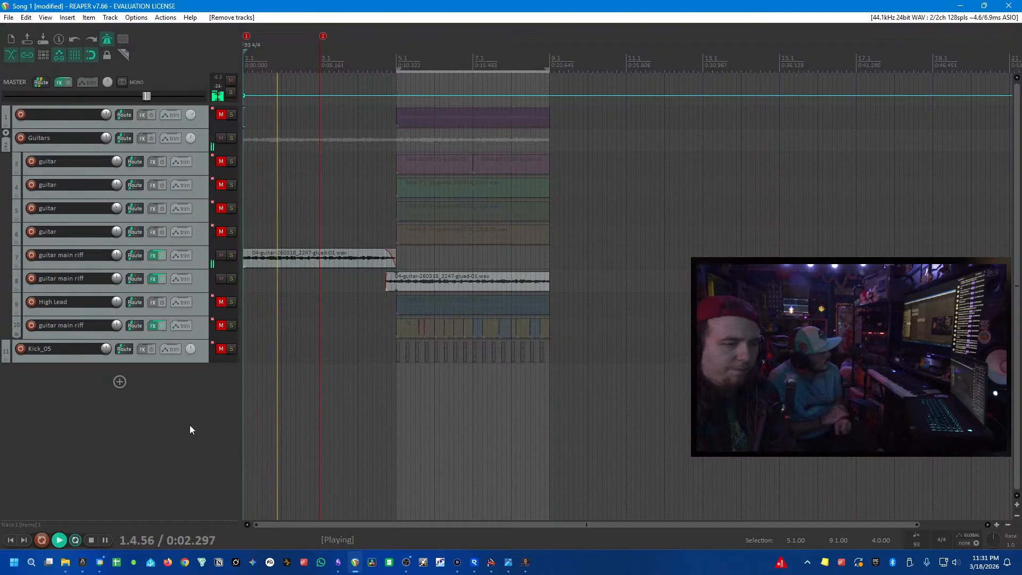
{"action": "key", "text": "ctrl+s"}
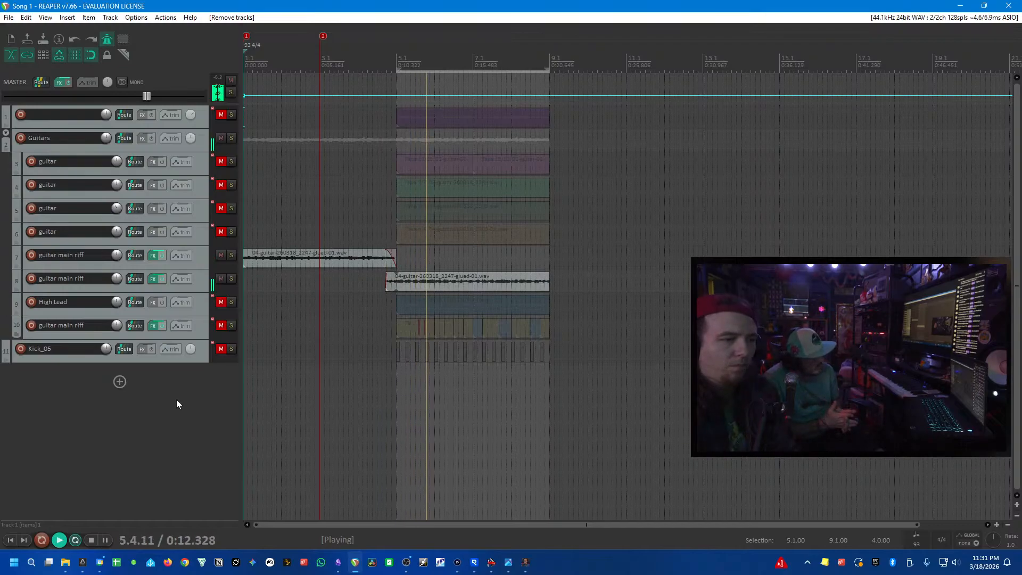
{"action": "key", "text": "space"}
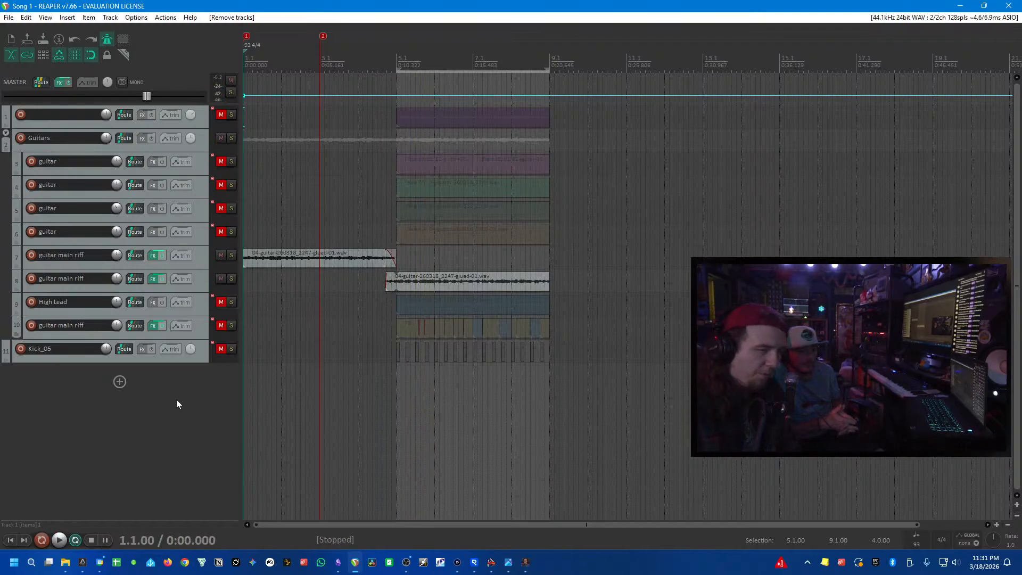
- Add a new track below Kick_05 and load the Superior Drummer 2 instrument on it, dismissing the alert
{"action": "double_click", "coordinate": [177, 399]}
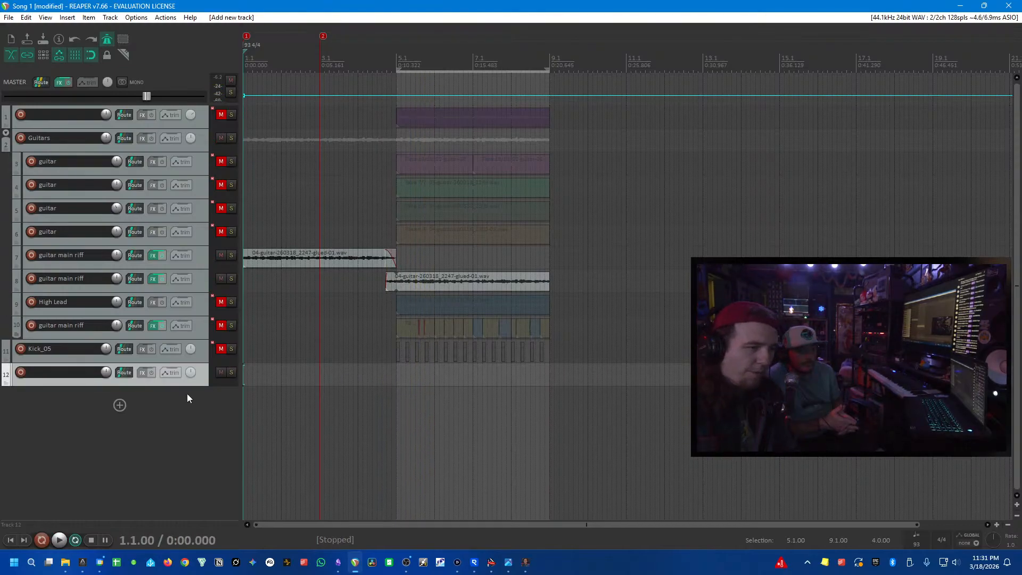
{"action": "left_click", "coordinate": [141, 373]}
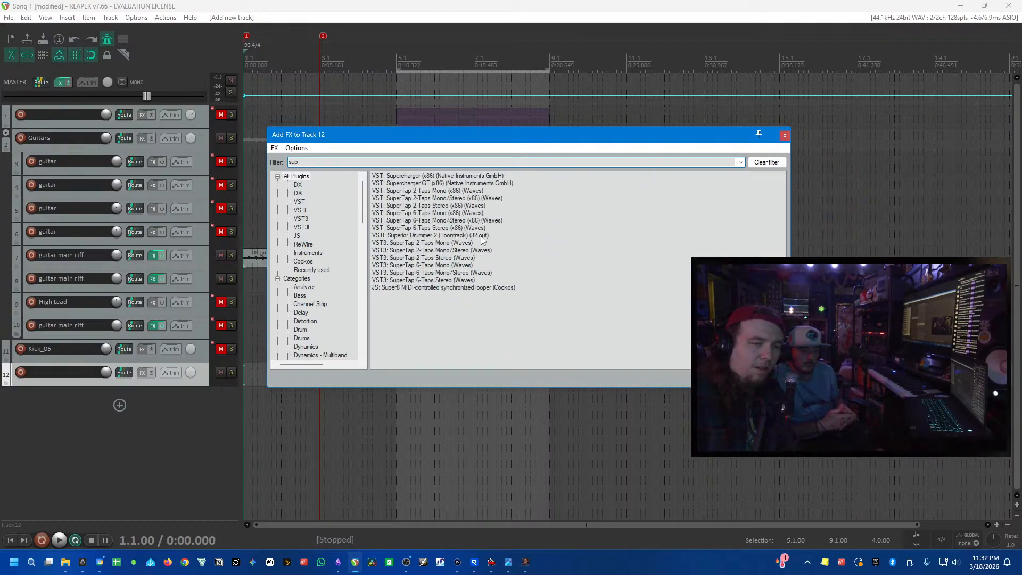
{"action": "left_click", "coordinate": [455, 237]}
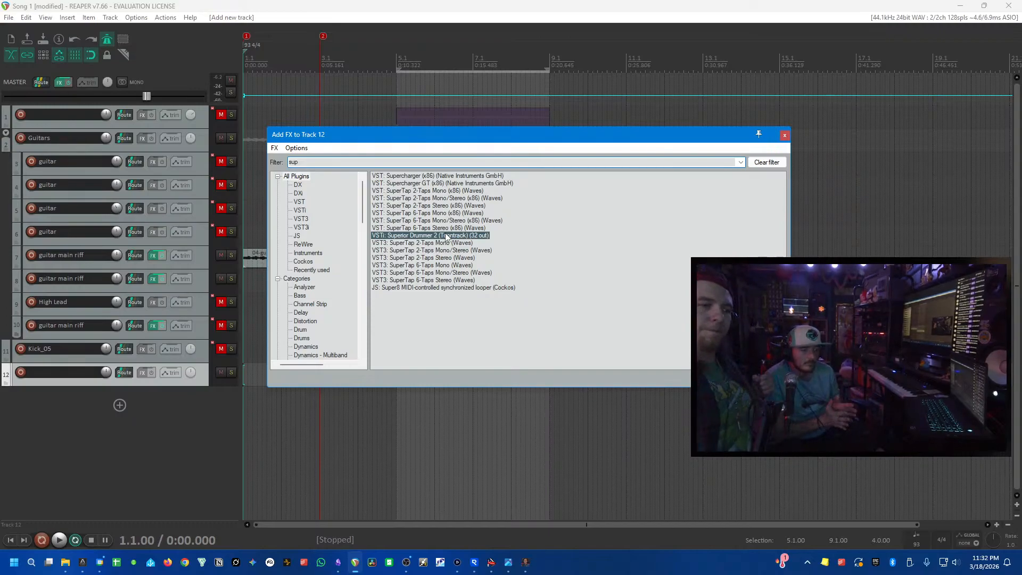
{"action": "double_click", "coordinate": [446, 235]}
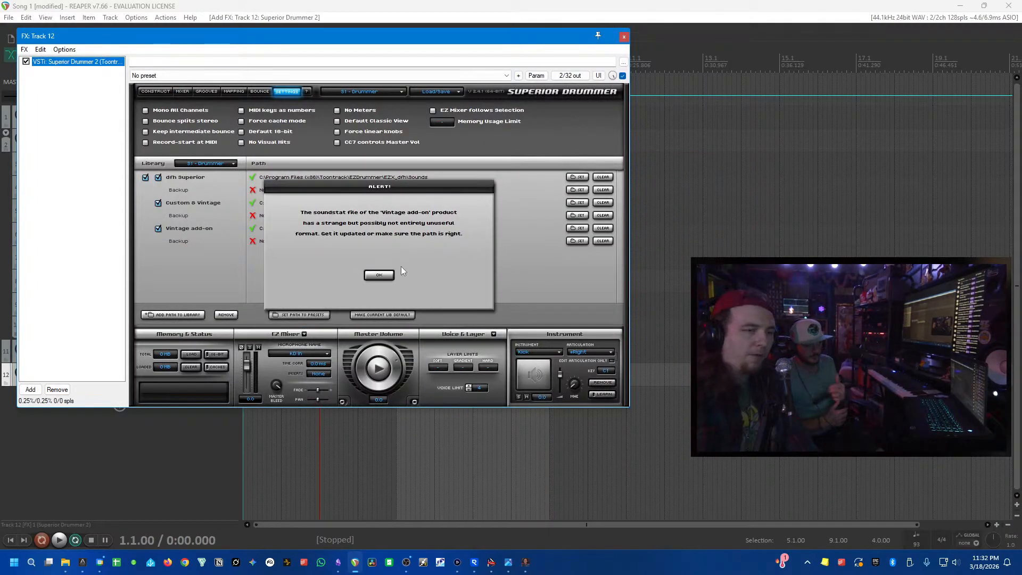
{"action": "left_click", "coordinate": [382, 273]}
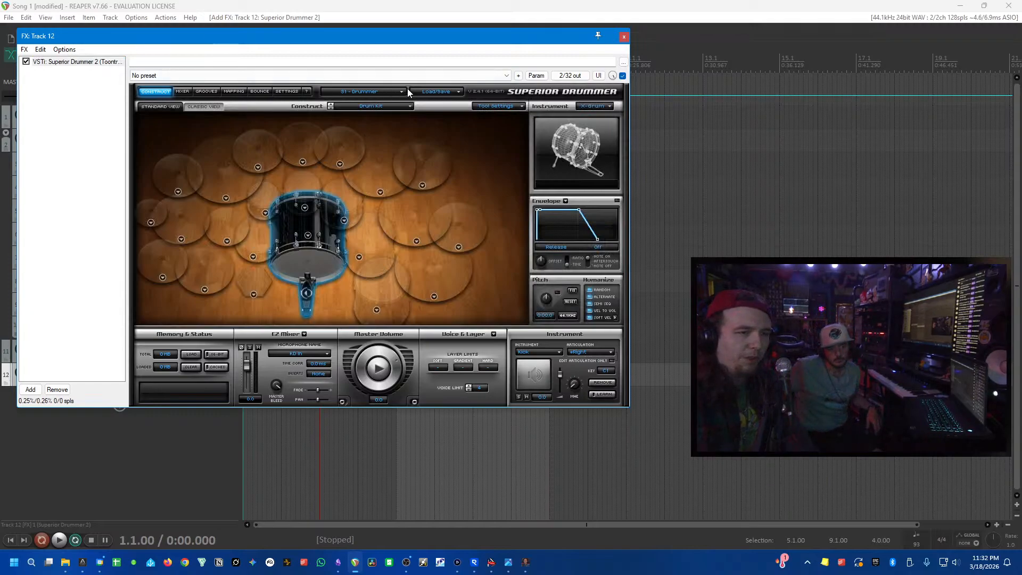
- Replace Superior Drummer 2 on the new track with the VST3i EZdrummer 3 instrument
{"action": "right_click", "coordinate": [64, 62]}
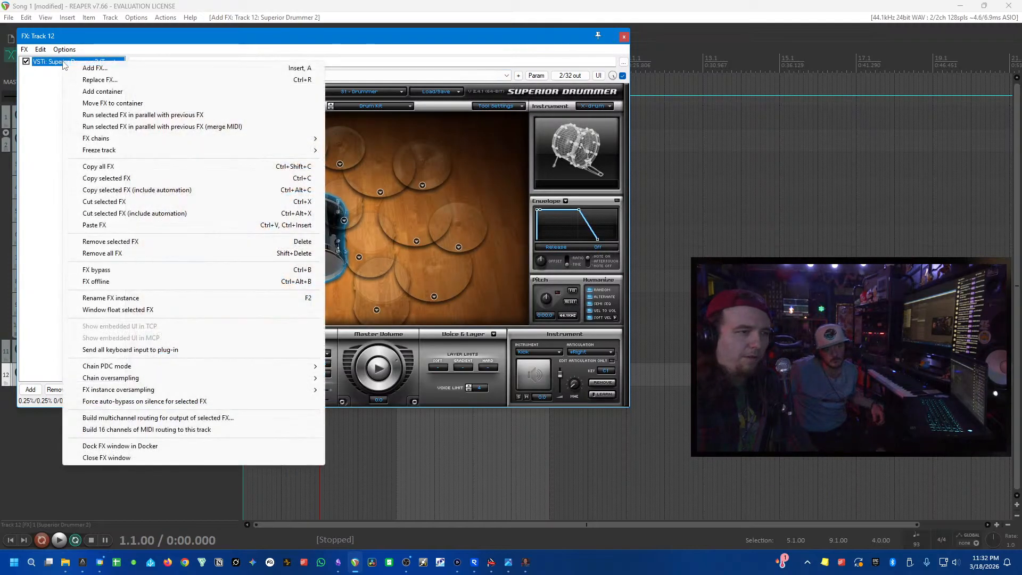
{"action": "left_click", "coordinate": [99, 80]}
{"action": "type", "text": "ez"}
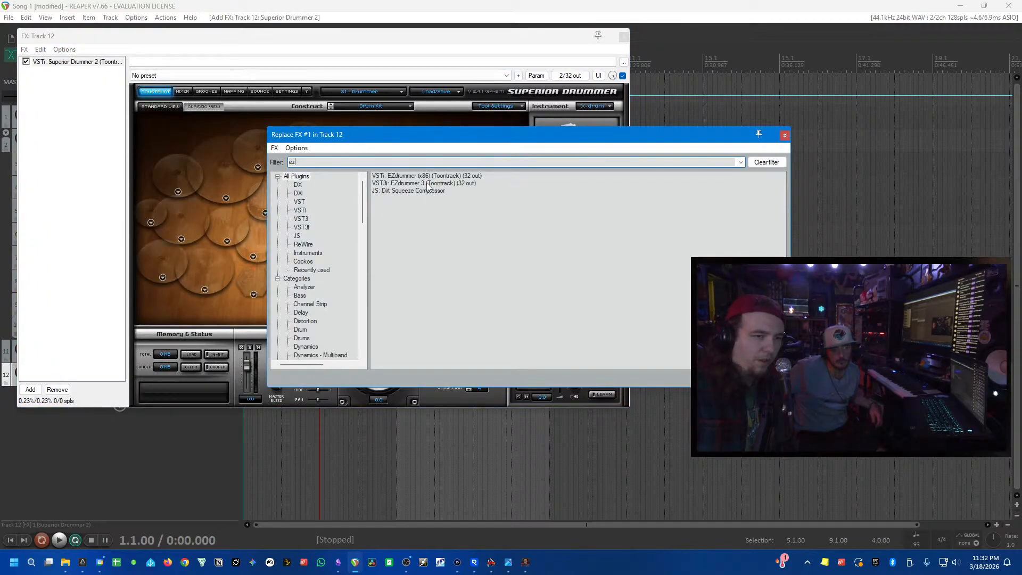
{"action": "left_click", "coordinate": [426, 183]}
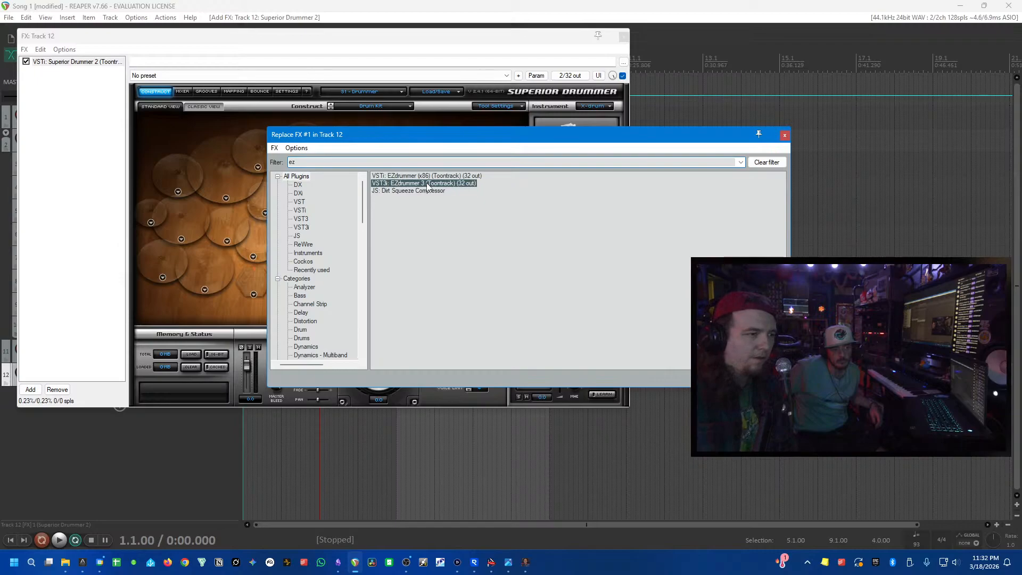
{"action": "double_click", "coordinate": [428, 183]}
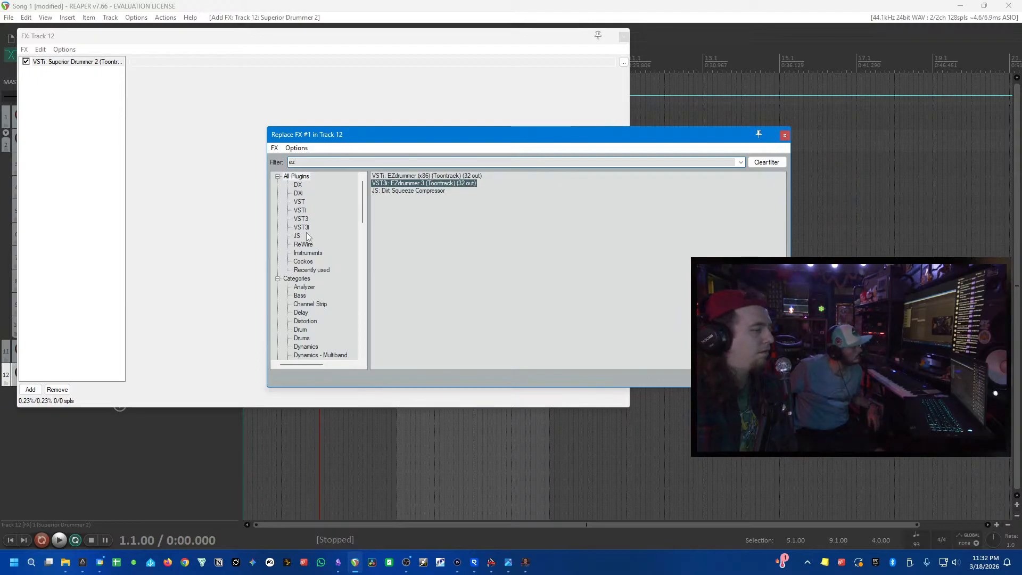
{"action": "left_click", "coordinate": [210, 205]}
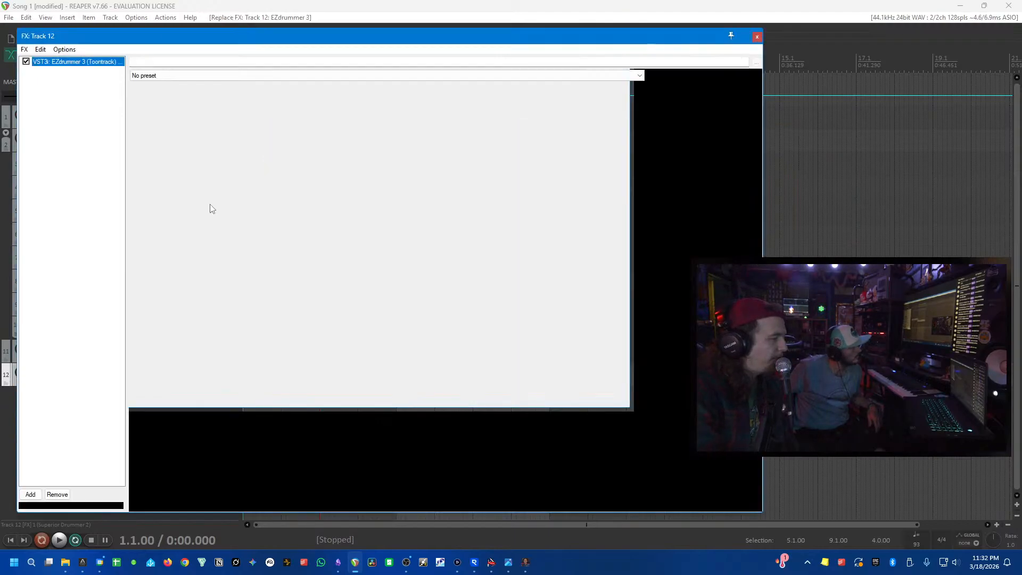
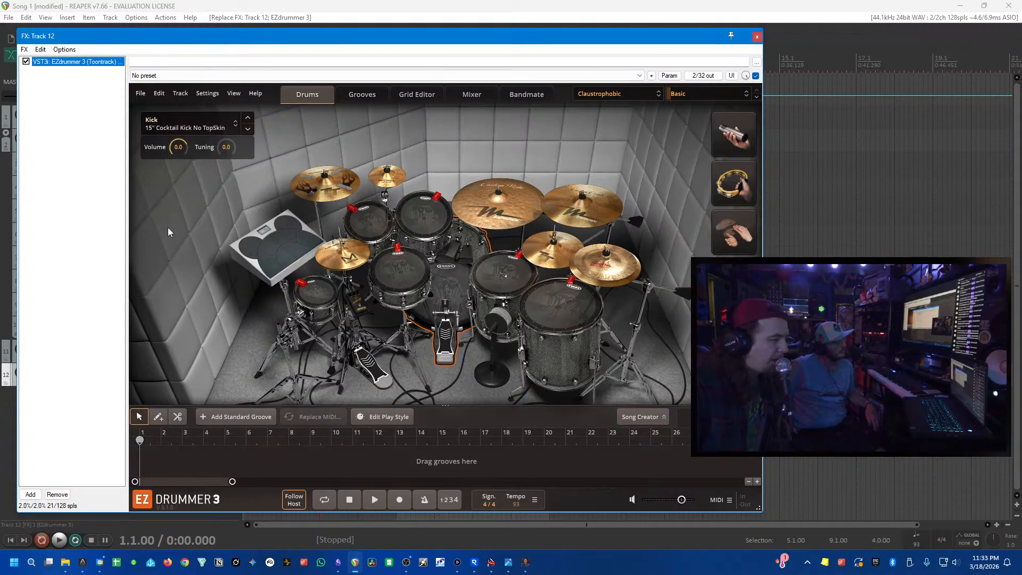
- Move the EZdrummer 3 window clear of the arrangement and increase the Guitars folder track's height
{"action": "left_click_drag", "start_coordinate": [112, 37], "coordinate": [360, 38]}
{"action": "left_click", "coordinate": [154, 462]}
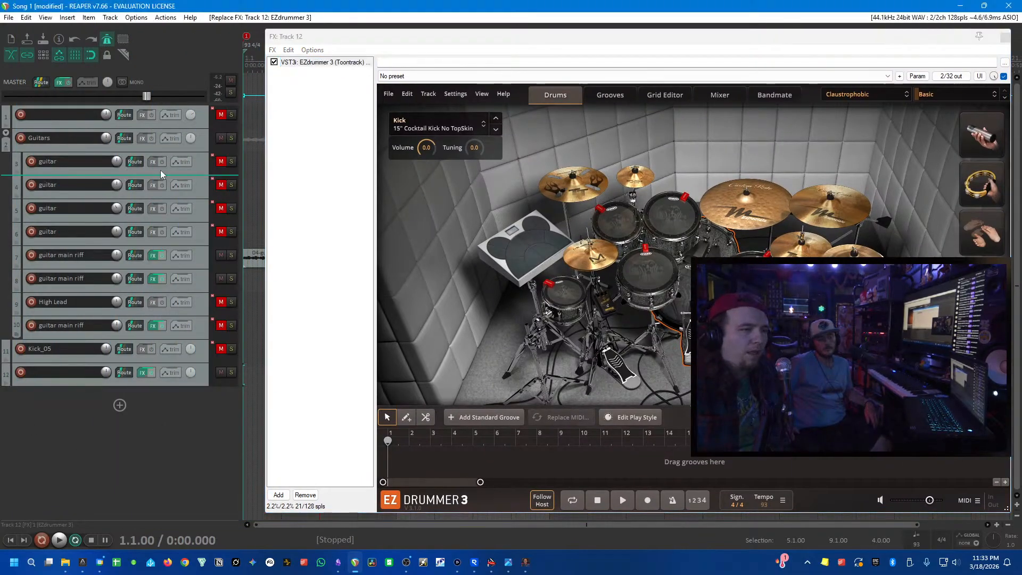
{"action": "left_click", "coordinate": [51, 145]}
{"action": "left_click_drag", "start_coordinate": [60, 152], "coordinate": [78, 172]}
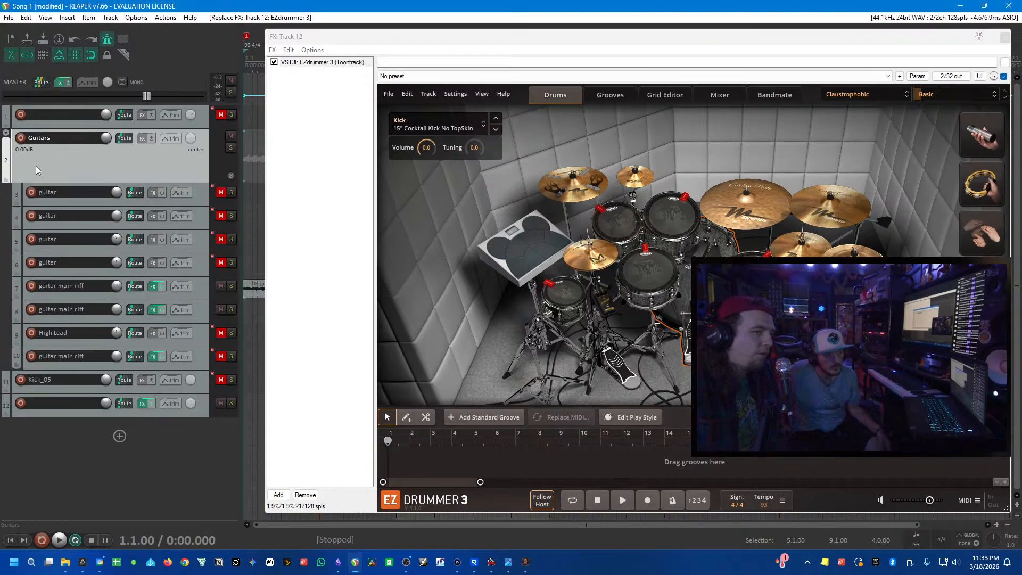
{"action": "left_click_drag", "start_coordinate": [331, 38], "coordinate": [243, 0]}
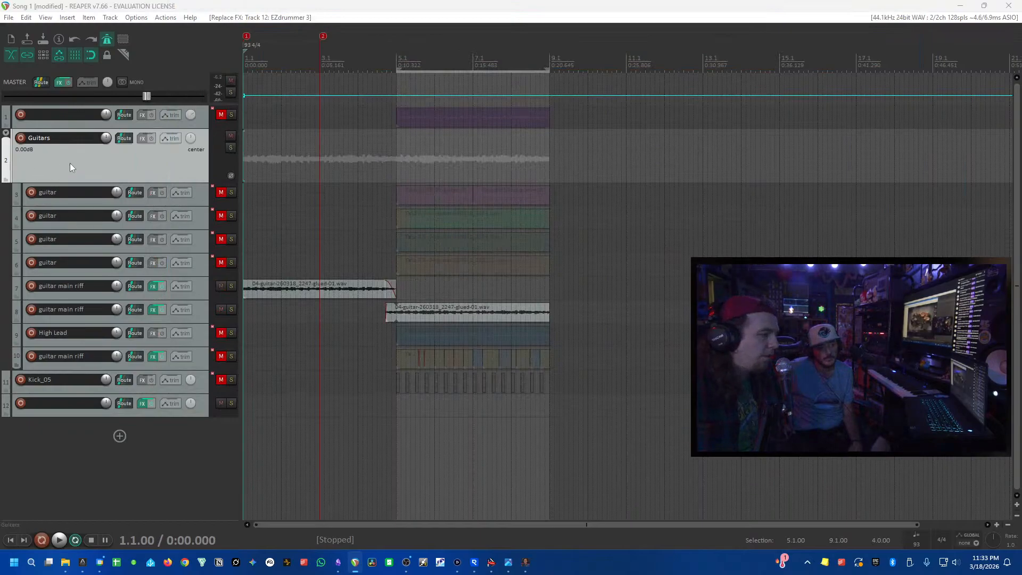
{"action": "left_click", "coordinate": [120, 160]}
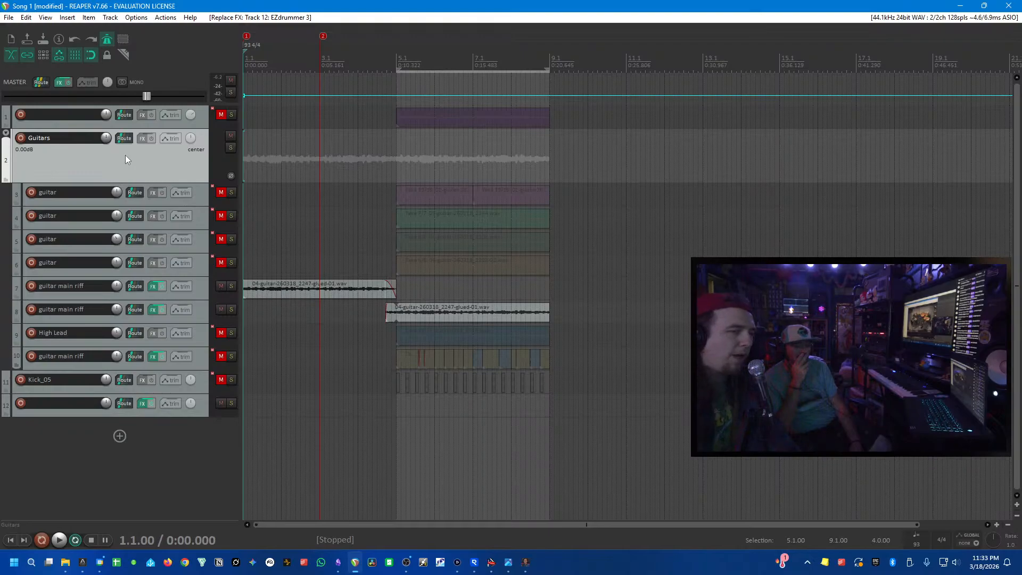
- Insert a new track above the Guitars folder, name it "Guitar Bus" and increase its height
{"action": "right_click", "coordinate": [145, 126]}
{"action": "left_click", "coordinate": [187, 173]}
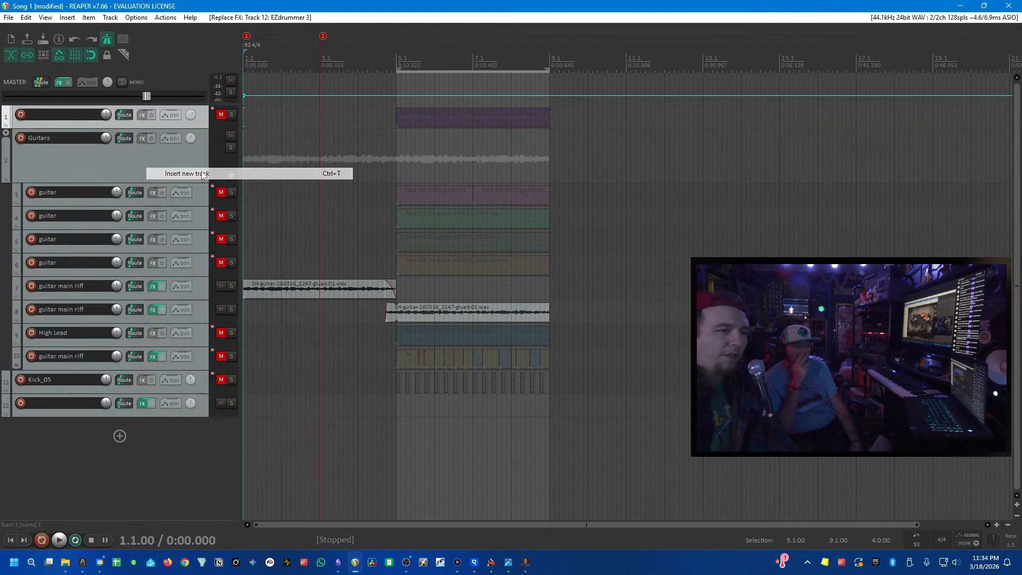
{"action": "double_click", "coordinate": [74, 136]}
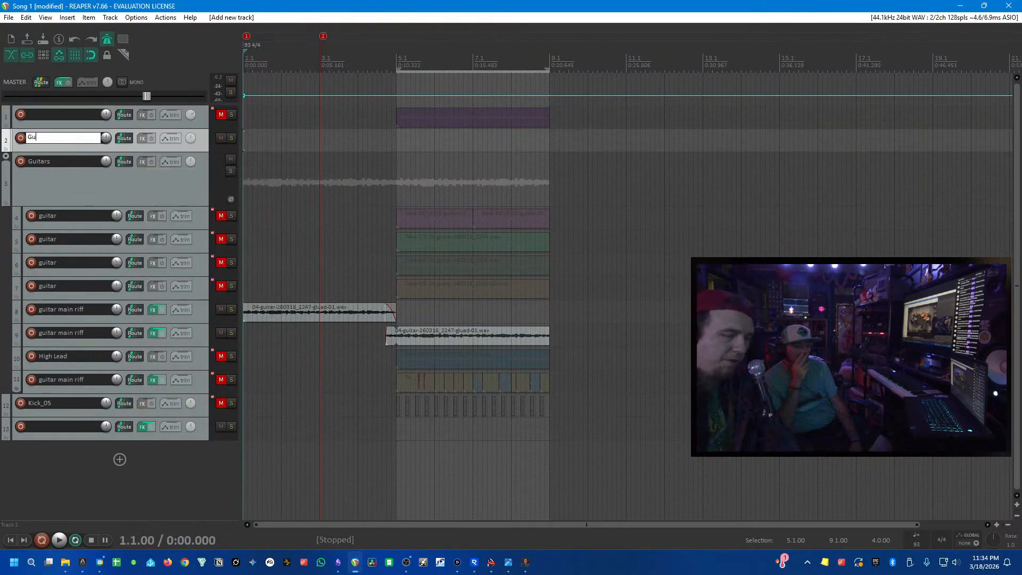
{"action": "type", "text": "Guitar Bus"}
{"action": "key", "text": "Return"}
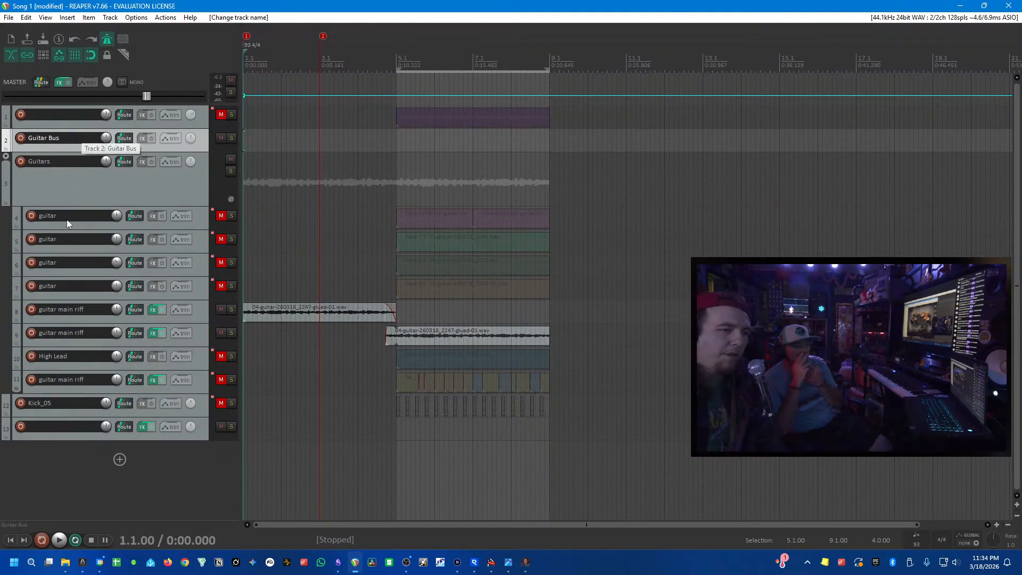
{"action": "left_click", "coordinate": [55, 194]}
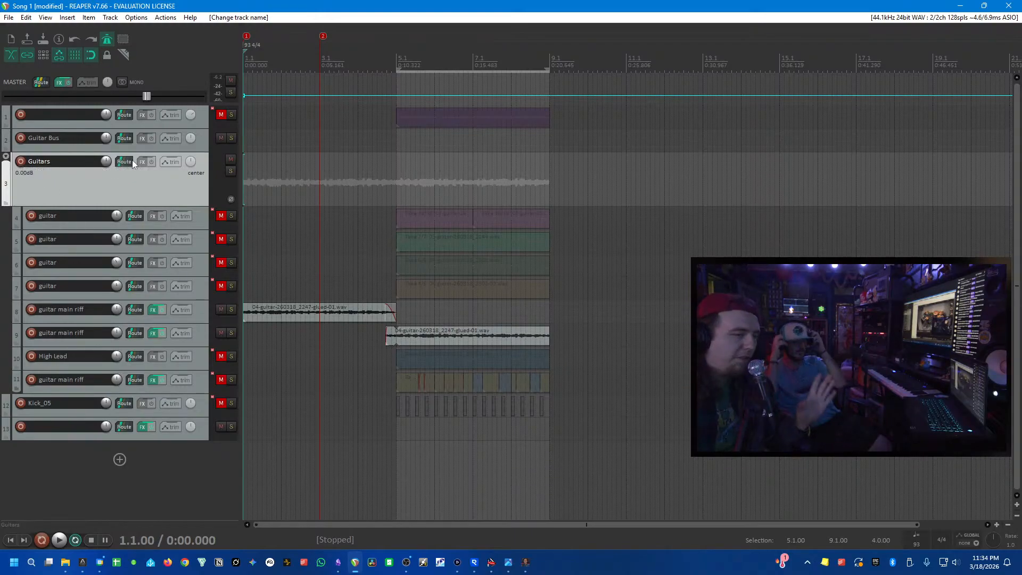
{"action": "left_click_drag", "start_coordinate": [200, 160], "coordinate": [200, 174]}
{"action": "left_click", "coordinate": [180, 158]}
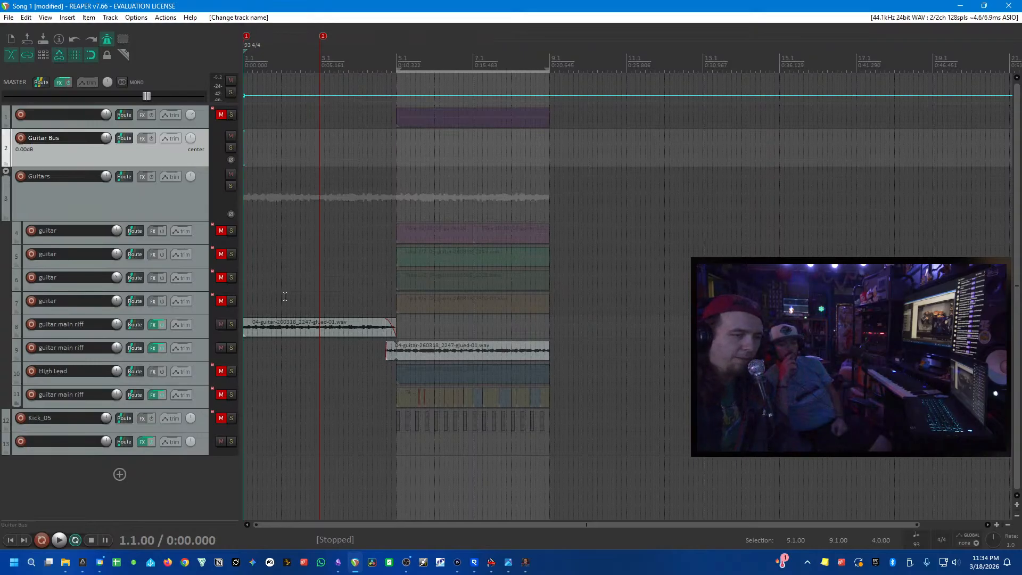
- Increase the height of the unnamed EZdrummer track below Kick_05 and name it "Superior Drummer"
{"action": "left_click", "coordinate": [402, 443]}
{"action": "left_click", "coordinate": [190, 501]}
{"action": "left_click_drag", "start_coordinate": [197, 453], "coordinate": [196, 470]}
{"action": "left_click", "coordinate": [63, 437]}
{"action": "double_click", "coordinate": [62, 436]}
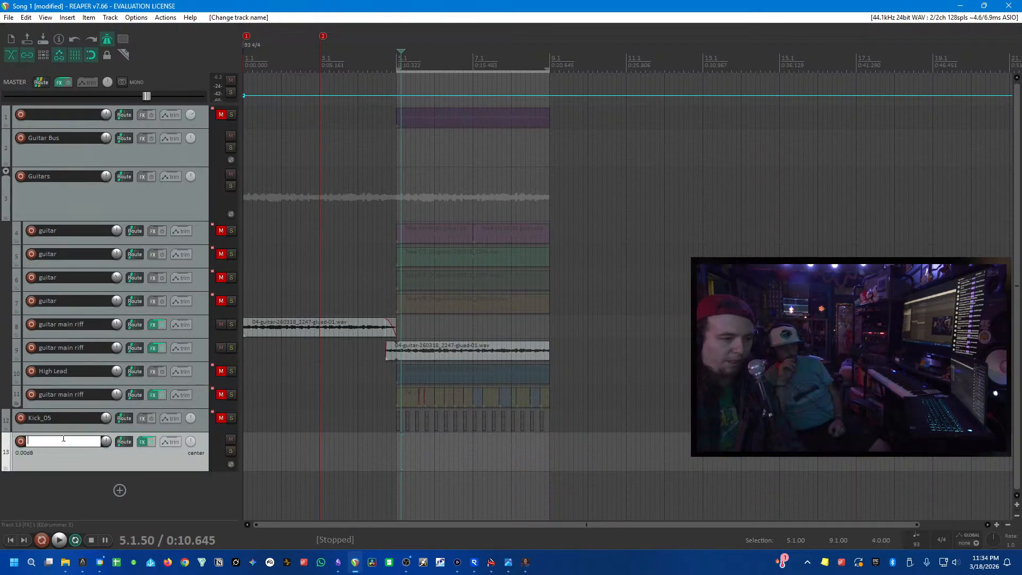
{"action": "type", "text": "Superior Dru"}
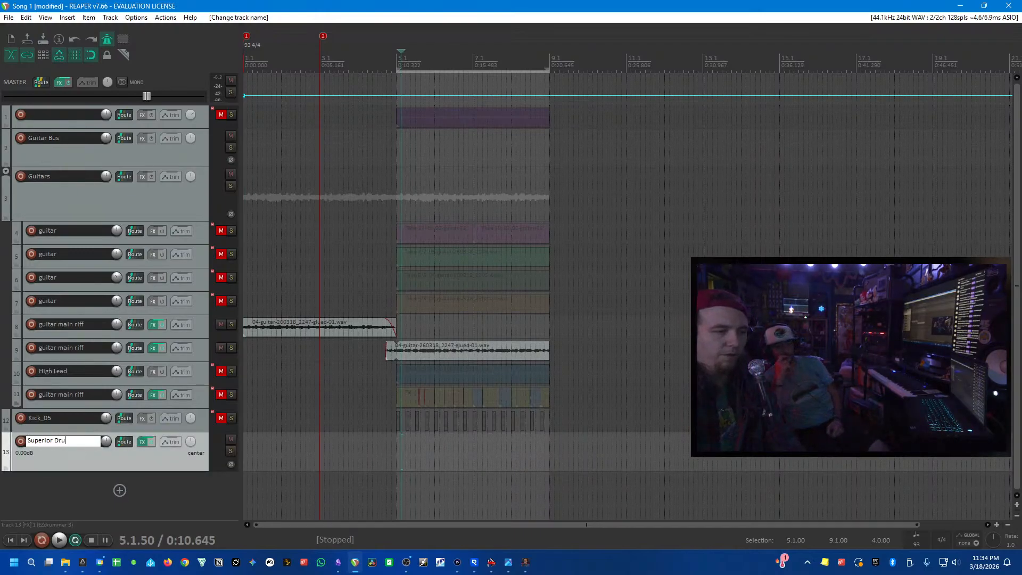
{"action": "key", "text": "Return"}
- Play the arrangement from the start through the transition into the main riff
{"action": "key", "text": "Home"}
{"action": "key", "text": "space"}
{"action": "scroll", "coordinate": [345, 442], "scroll_direction": "up", "scroll_amount": 3}
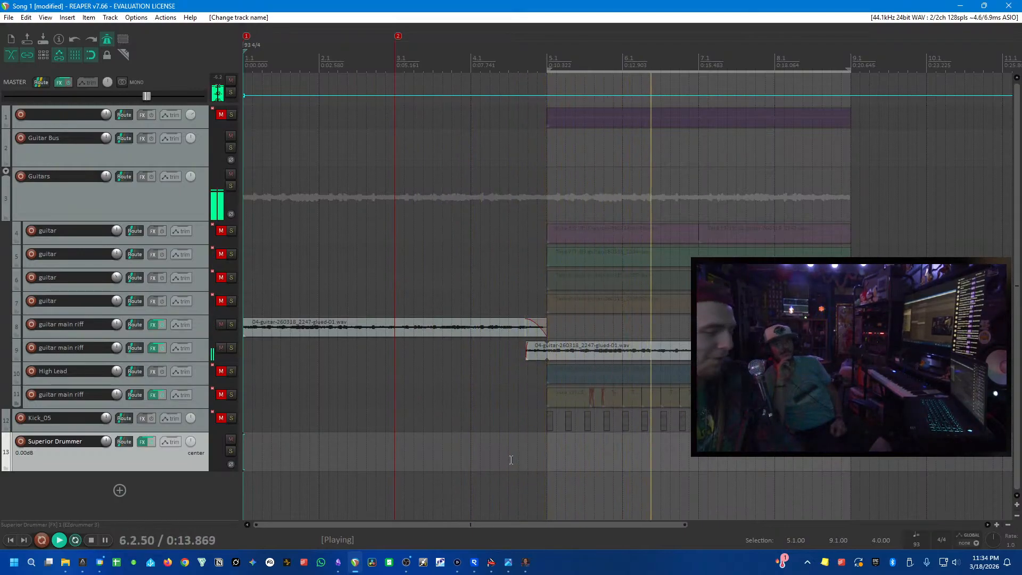
{"action": "key", "text": "space"}
- Set the time selection from 1.1.00 to 9.1.00 and insert a new MIDI item over it on the Superior Drummer track
{"action": "left_click_drag", "start_coordinate": [850, 479], "coordinate": [245, 470]}
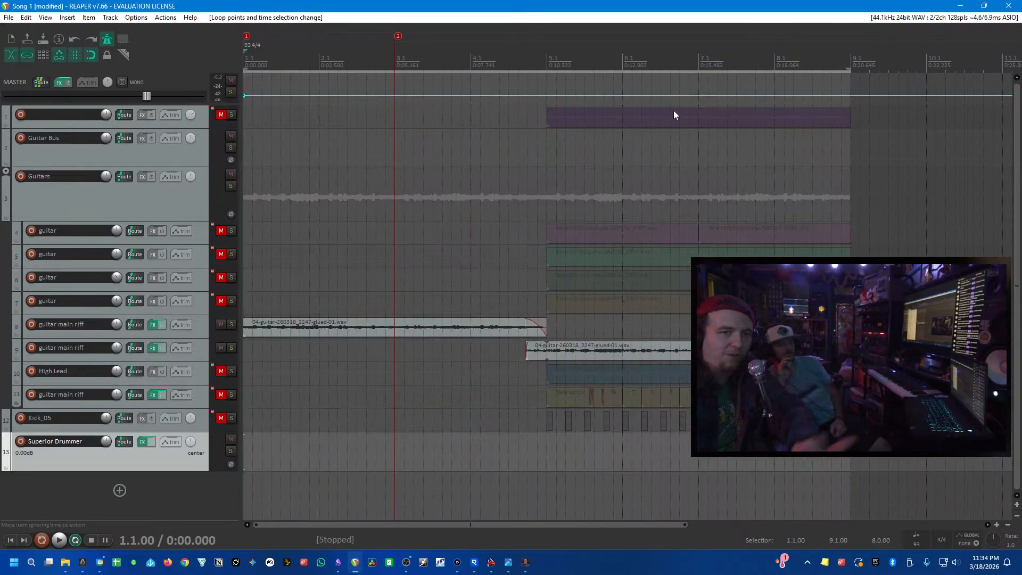
{"action": "right_click", "coordinate": [420, 60]}
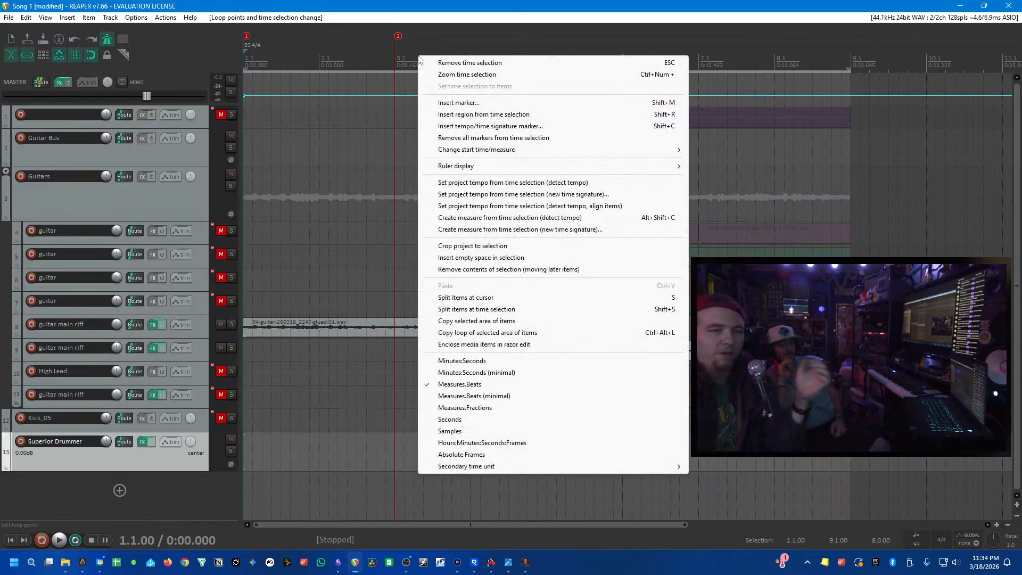
{"action": "left_click", "coordinate": [66, 18]}
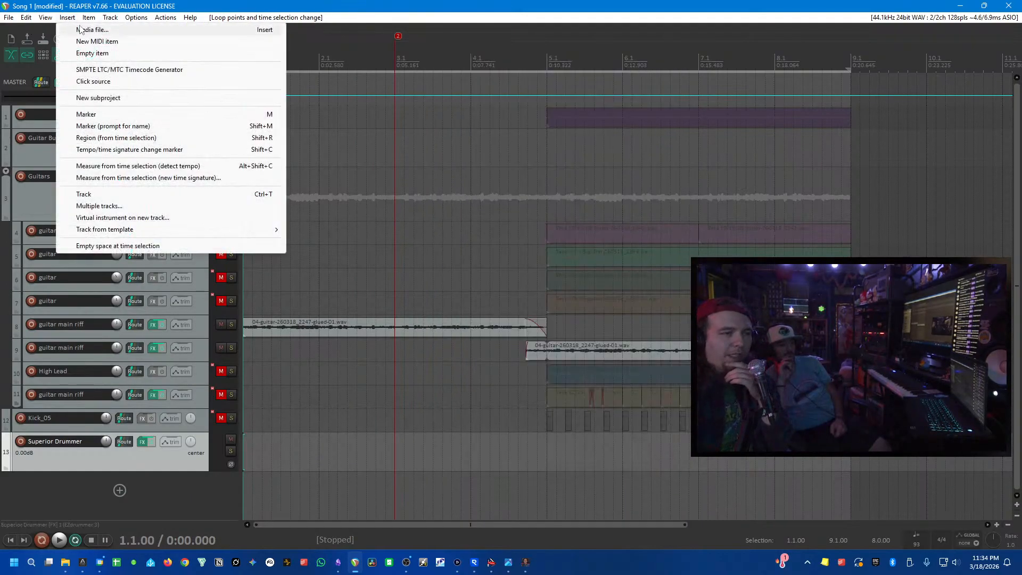
{"action": "left_click", "coordinate": [97, 41]}
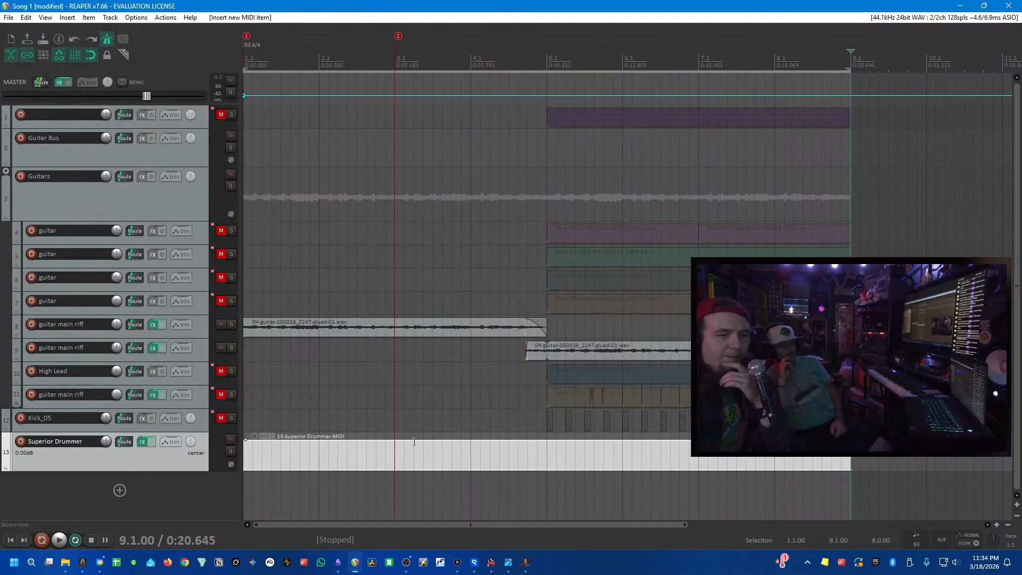
- Increase the Superior Drummer track's height and open its new MIDI item in the MIDI editor
{"action": "left_click", "coordinate": [227, 472]}
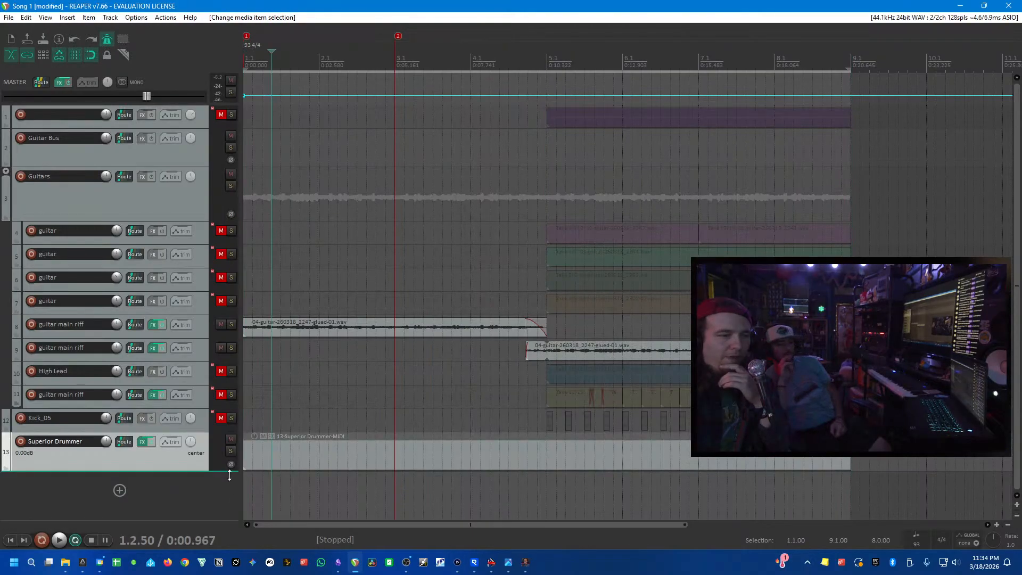
{"action": "left_click_drag", "start_coordinate": [227, 472], "coordinate": [228, 501]}
{"action": "left_click", "coordinate": [342, 465]}
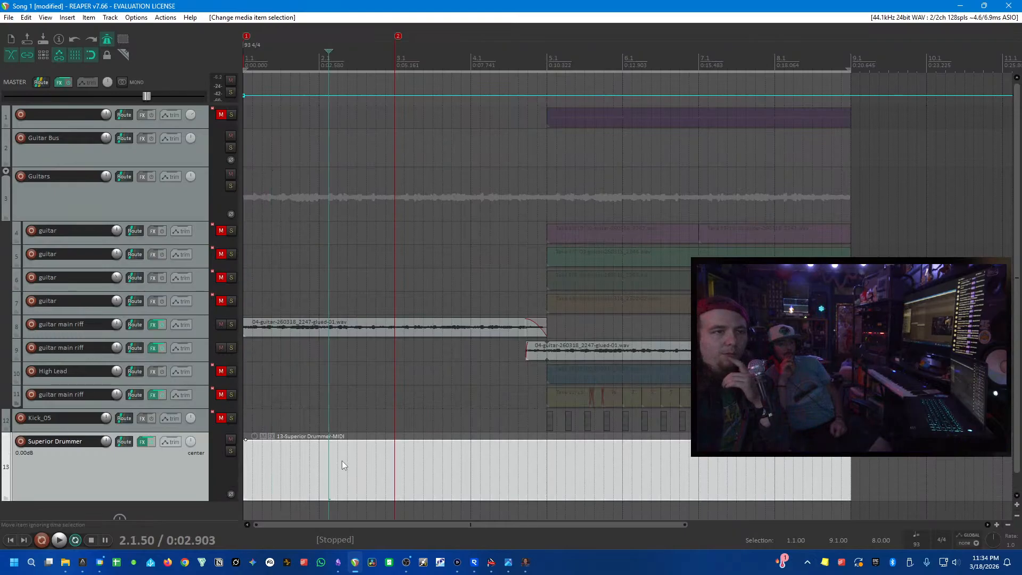
{"action": "double_click", "coordinate": [341, 461]}
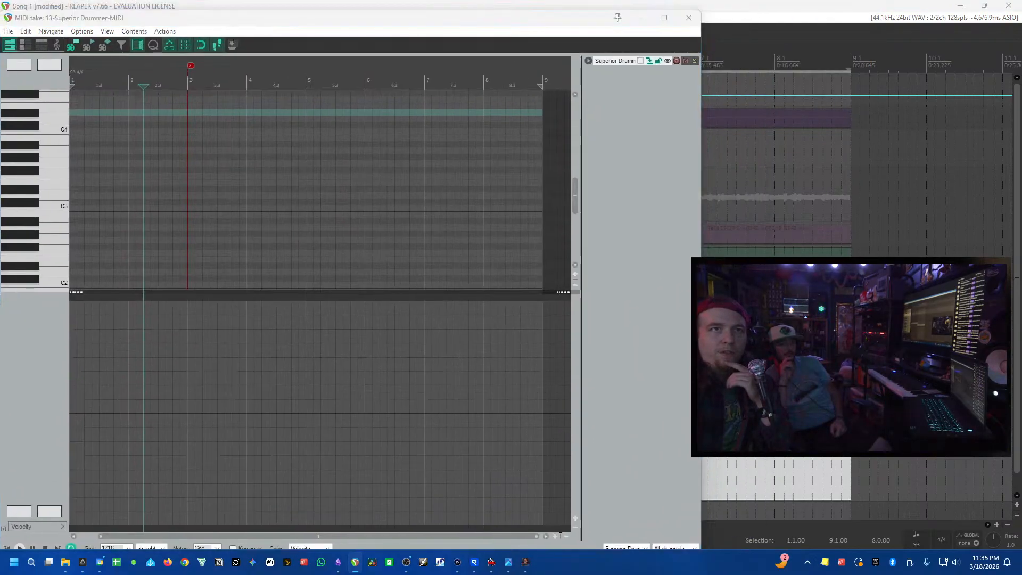
- Bring the EZdrummer 3 window back into view and audition the kit's kick, snare and Floortom 2
{"action": "left_click_drag", "start_coordinate": [539, 0], "coordinate": [490, 42]}
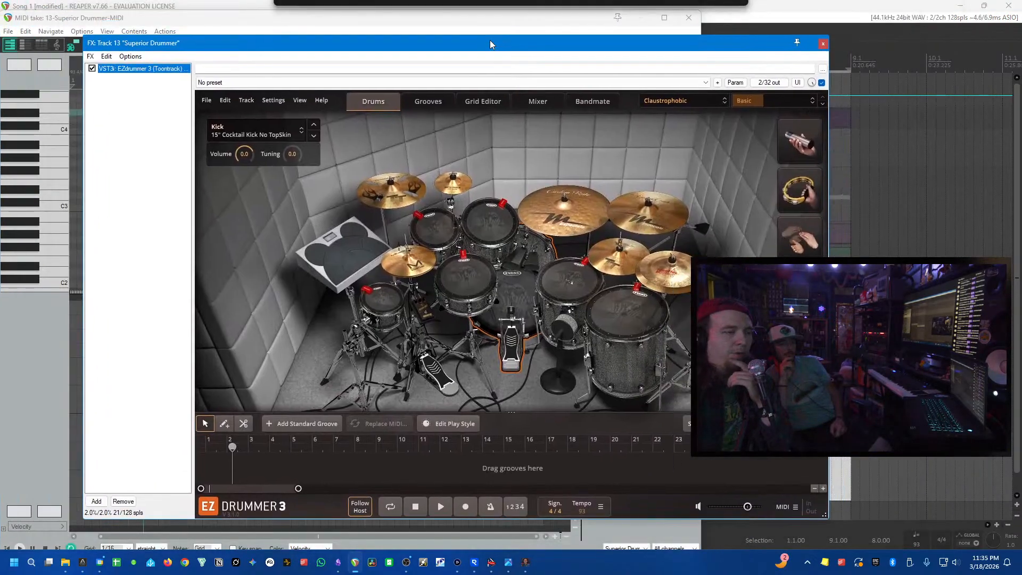
{"action": "left_click", "coordinate": [513, 297]}
{"action": "left_click", "coordinate": [464, 283]}
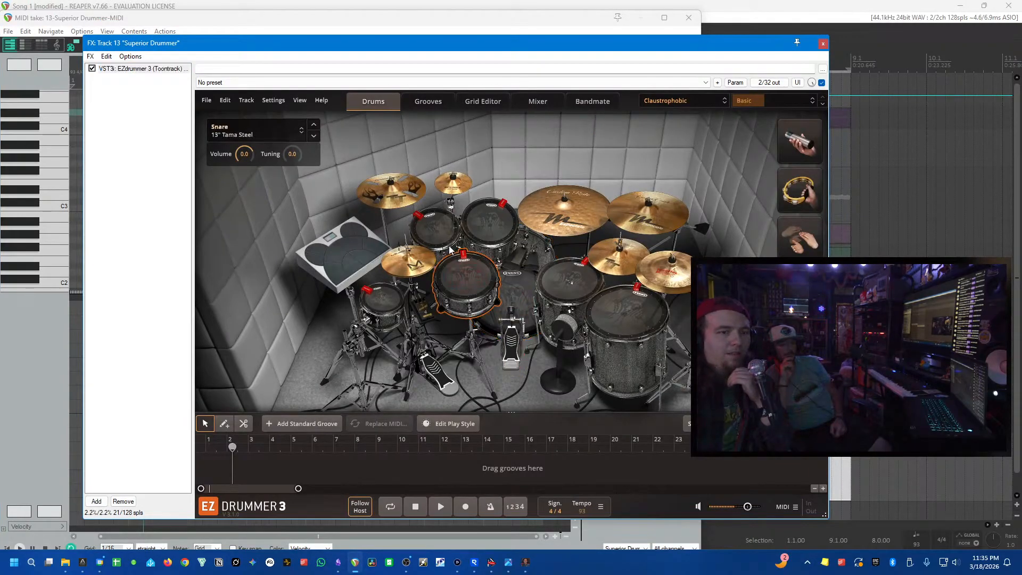
{"action": "left_click", "coordinate": [605, 308]}
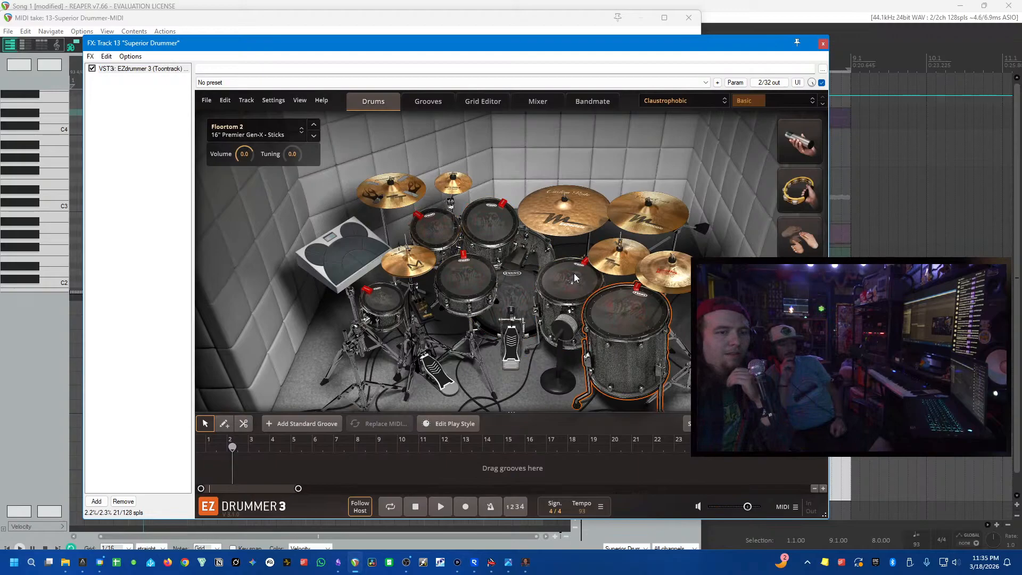
{"action": "left_click", "coordinate": [465, 274]}
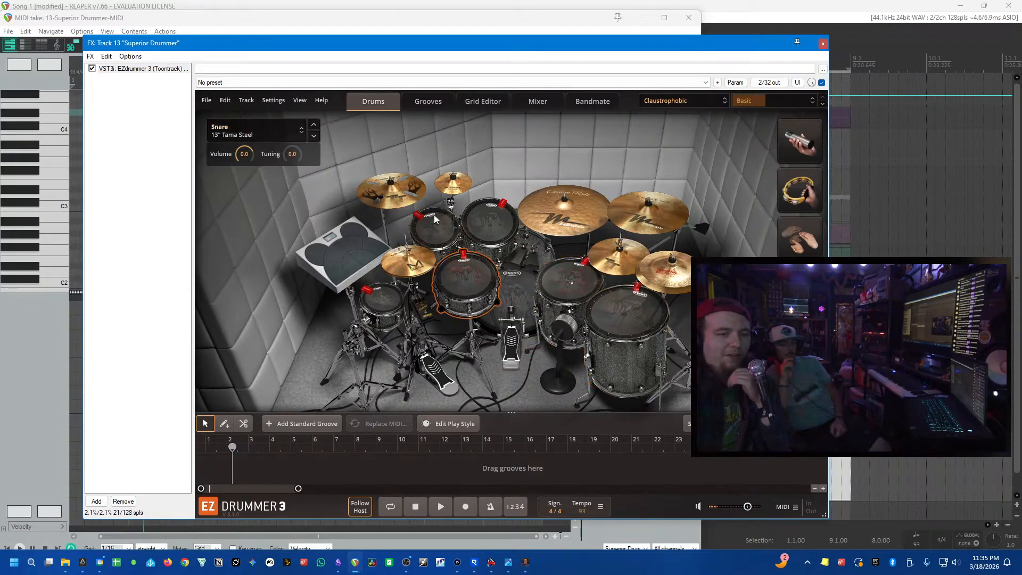
{"action": "left_click", "coordinate": [519, 290]}
{"action": "left_click", "coordinate": [612, 317]}
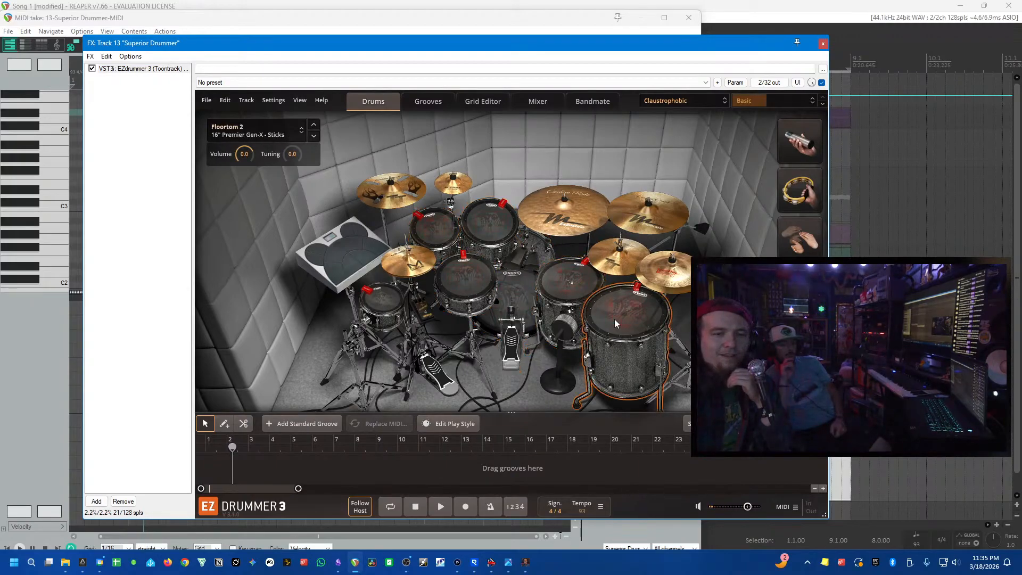
- Close the EZdrummer 3 window and move the MIDI editor aside so the track list is uncovered
{"action": "left_click", "coordinate": [824, 45]}
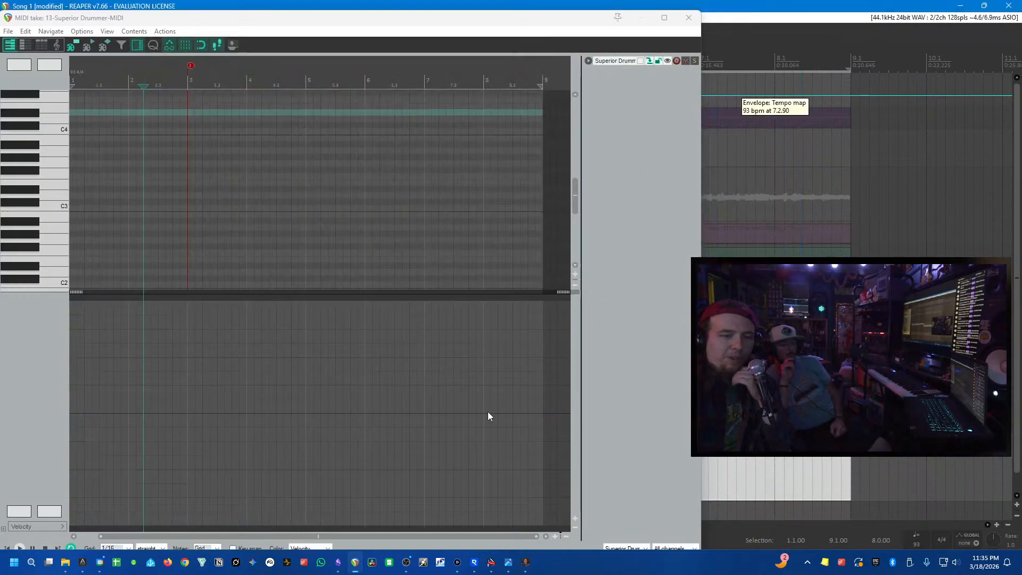
{"action": "left_click_drag", "start_coordinate": [454, 23], "coordinate": [528, 66]}
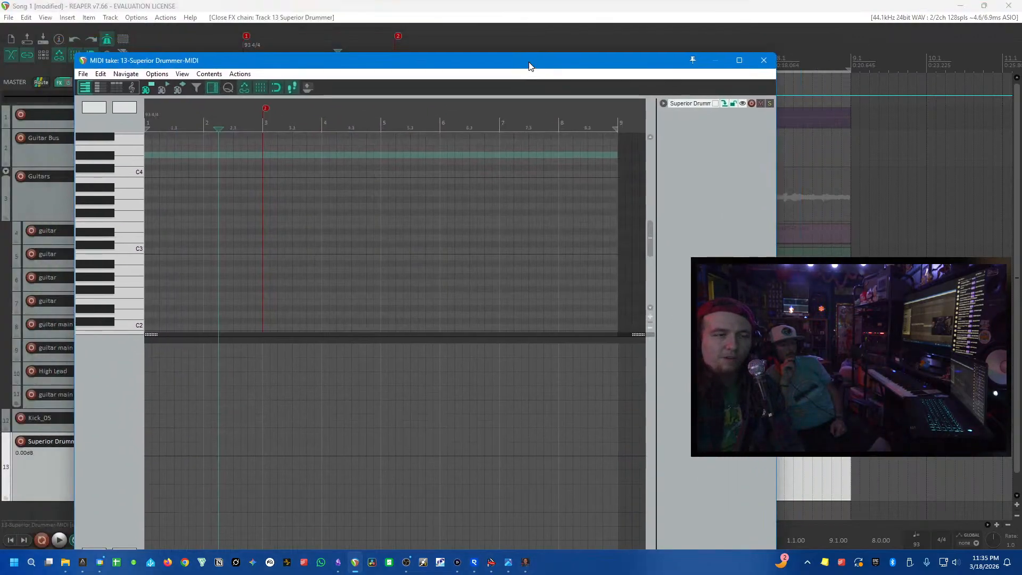
{"action": "left_click", "coordinate": [123, 271]}
{"action": "left_click", "coordinate": [132, 283]}
{"action": "left_click_drag", "start_coordinate": [255, 60], "coordinate": [598, 47]}
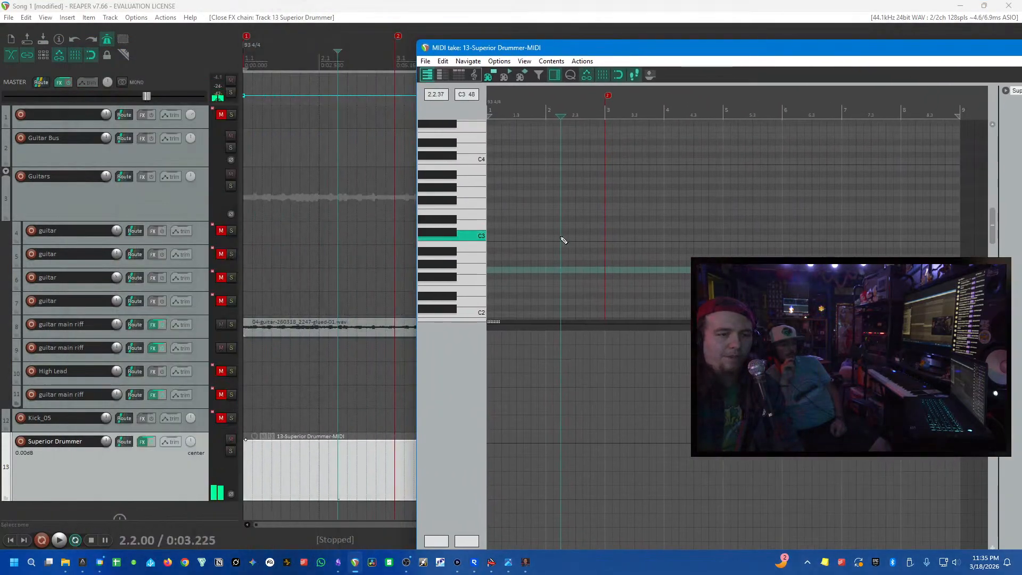
- Audition the piano-roll keys across the octaves from C2 up past C5 to identify the kit pieces
{"action": "left_click", "coordinate": [452, 269]}
{"action": "left_click", "coordinate": [470, 293]}
{"action": "scroll", "coordinate": [470, 293], "scroll_direction": "down", "scroll_amount": 1}
{"action": "left_click", "coordinate": [473, 245]}
{"action": "left_click", "coordinate": [454, 259]}
{"action": "left_click", "coordinate": [450, 264]}
{"action": "left_click", "coordinate": [454, 270]}
{"action": "left_click", "coordinate": [475, 254]}
{"action": "left_click", "coordinate": [477, 232]}
{"action": "left_click", "coordinate": [476, 212]}
{"action": "left_click", "coordinate": [476, 190]}
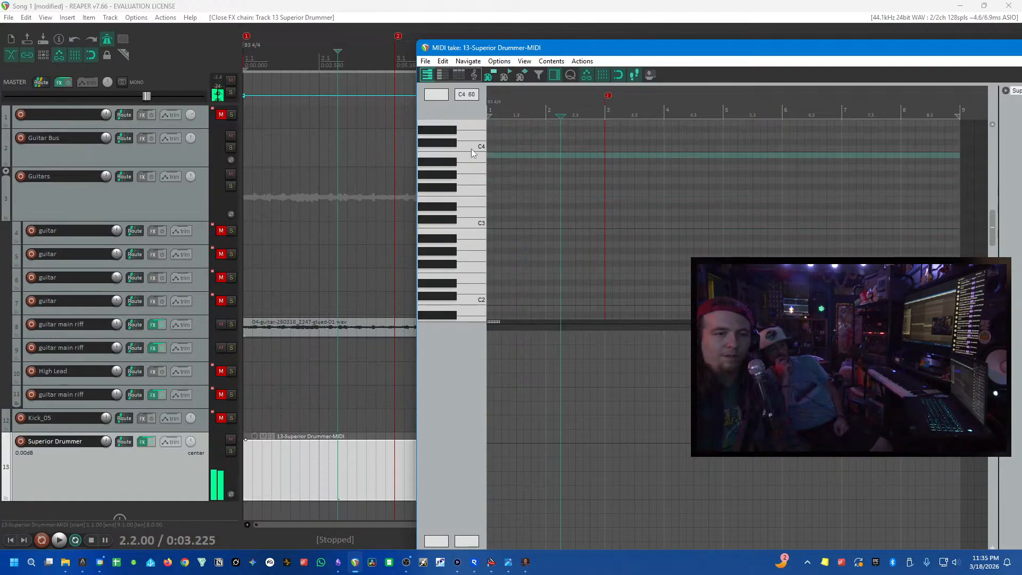
{"action": "left_click", "coordinate": [441, 182]}
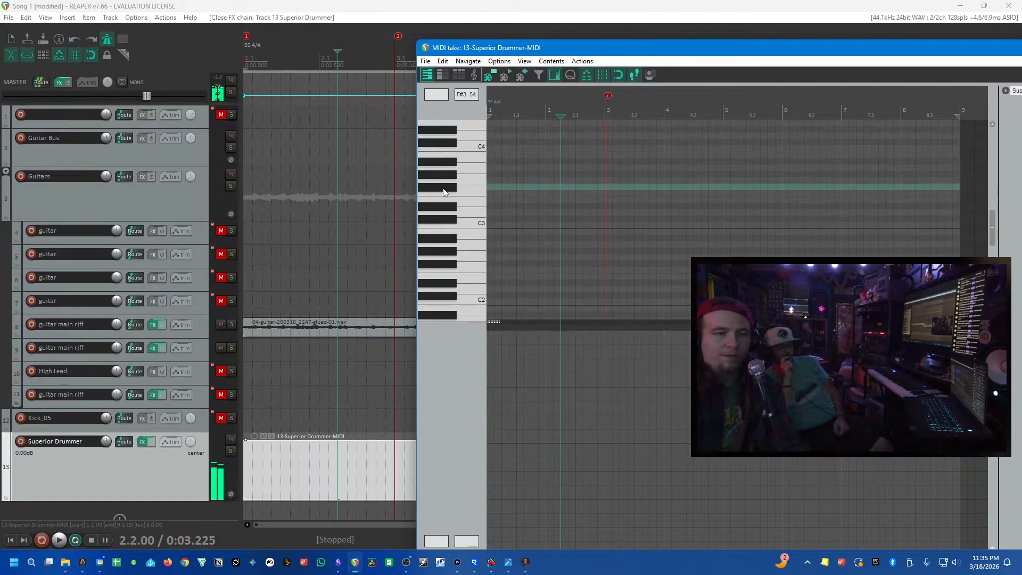
{"action": "scroll", "coordinate": [445, 191], "scroll_direction": "up", "scroll_amount": 1}
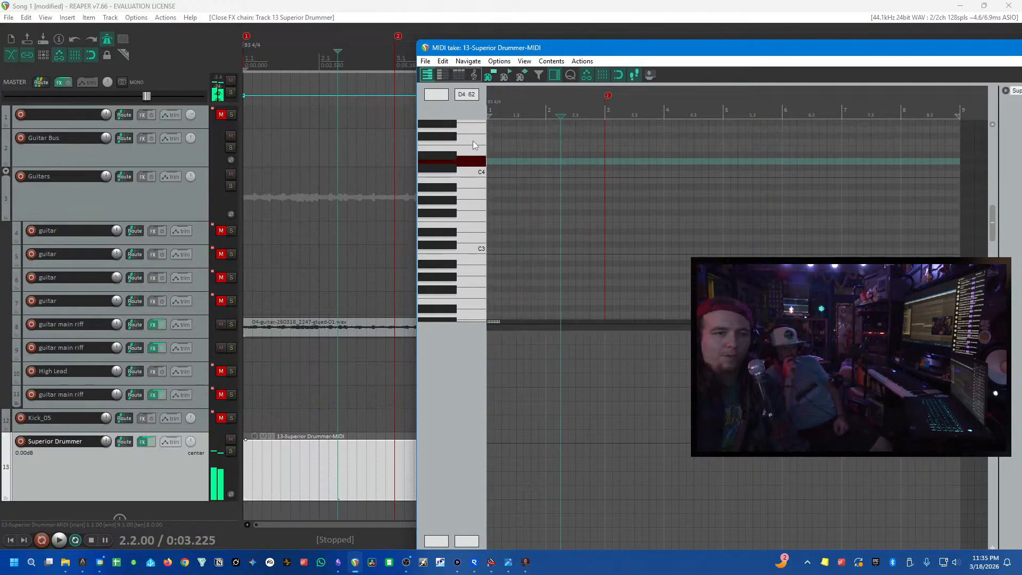
{"action": "scroll", "coordinate": [473, 143], "scroll_direction": "up", "scroll_amount": 3}
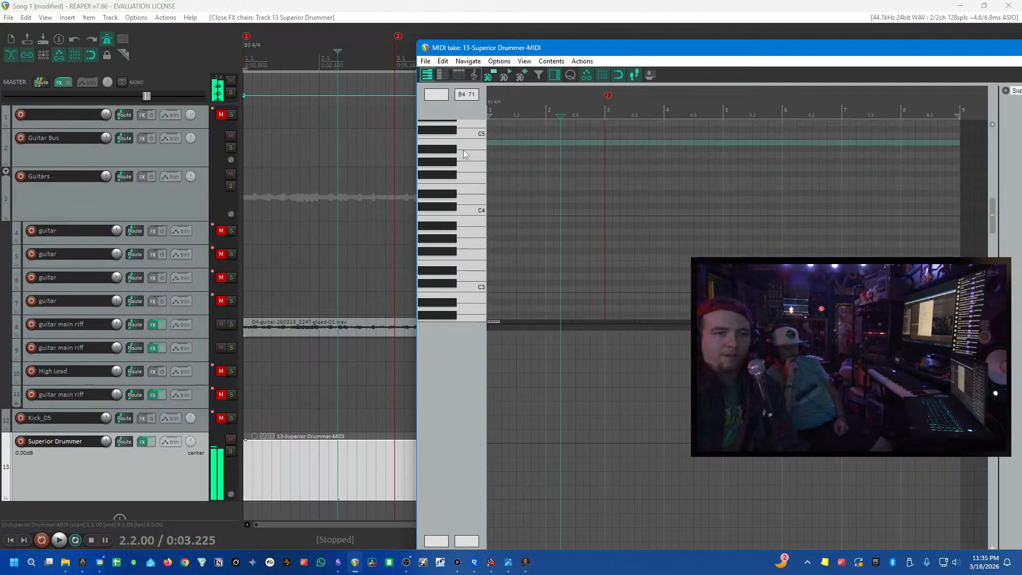
{"action": "scroll", "coordinate": [465, 158], "scroll_direction": "up", "scroll_amount": 4}
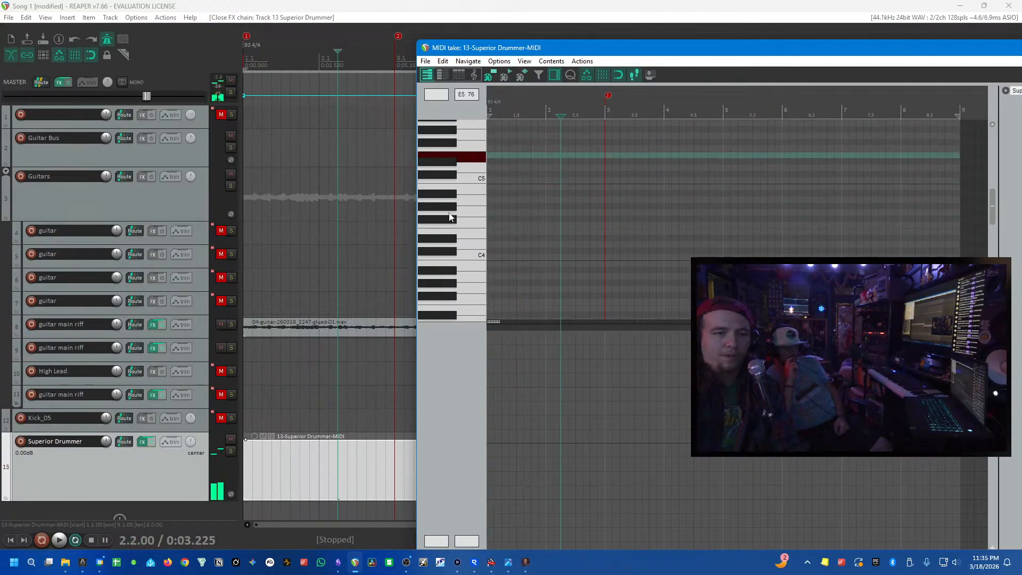
{"action": "left_click_drag", "start_coordinate": [451, 267], "coordinate": [451, 269]}
{"action": "left_click", "coordinate": [452, 245]}
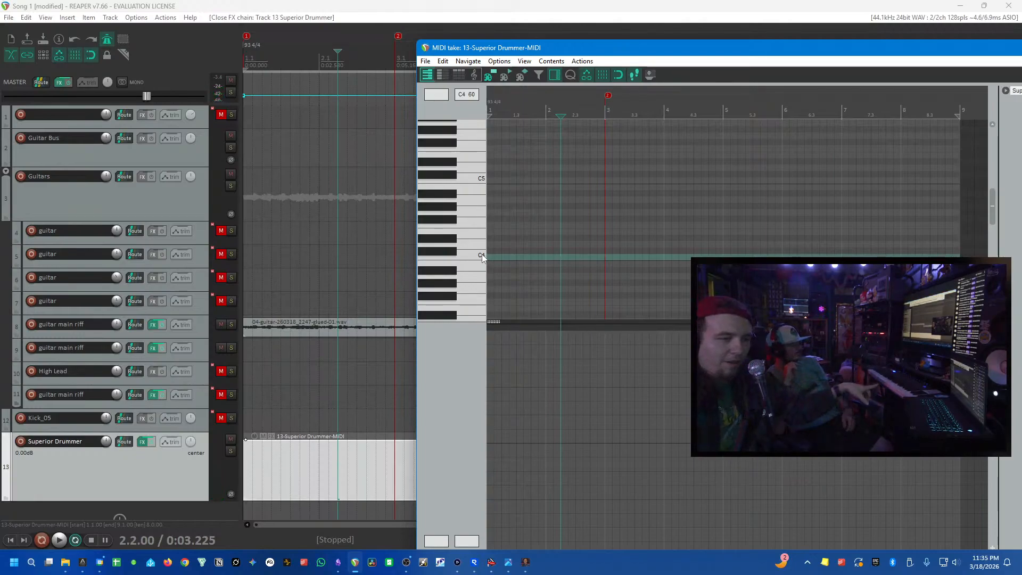
- Arm the Superior Drummer track for recording and set its input to the VI61 MIDI keyboard
{"action": "left_click", "coordinate": [84, 489]}
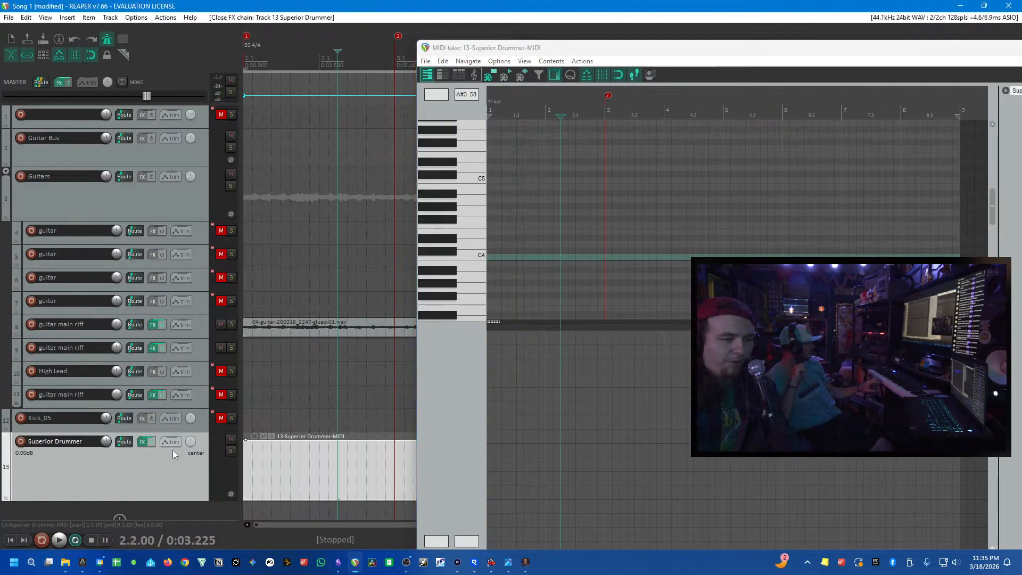
{"action": "right_click", "coordinate": [80, 443]}
{"action": "left_click", "coordinate": [131, 514]}
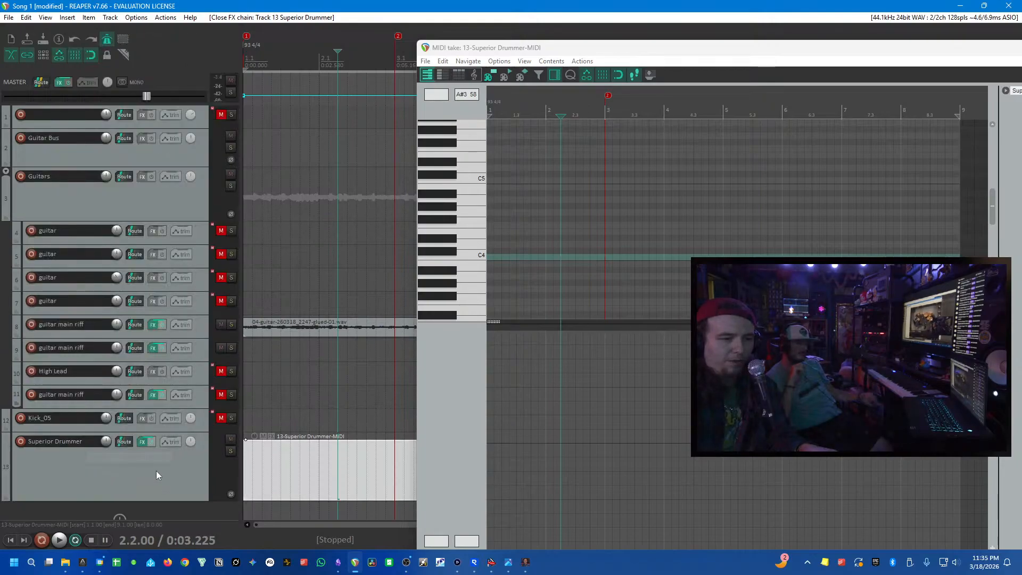
{"action": "left_click", "coordinate": [174, 470]}
{"action": "scroll", "coordinate": [174, 471], "scroll_direction": "down", "scroll_amount": 1}
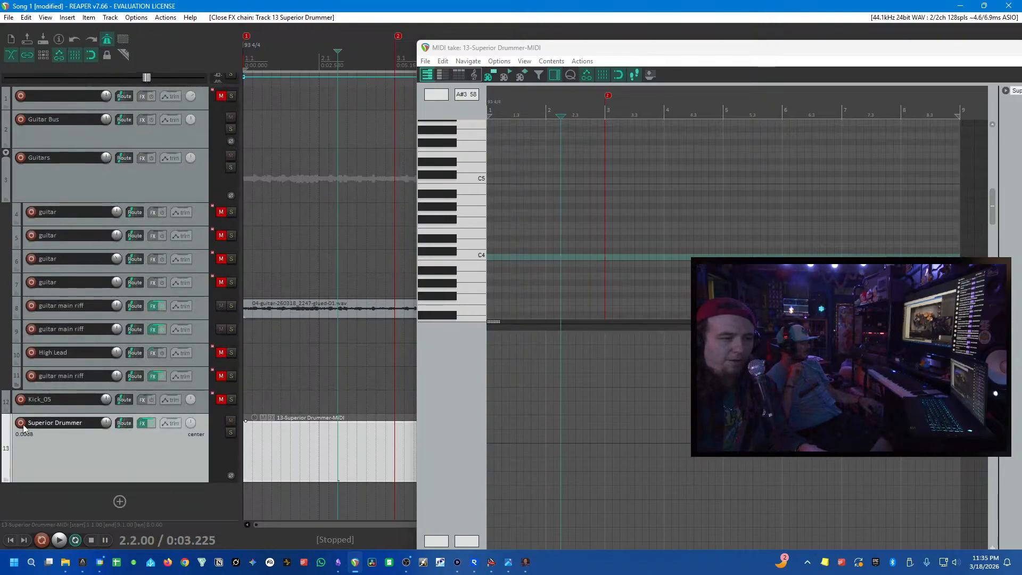
{"action": "left_click", "coordinate": [24, 424]}
{"action": "left_click", "coordinate": [85, 438]}
{"action": "mouse_move", "coordinate": [154, 470]}
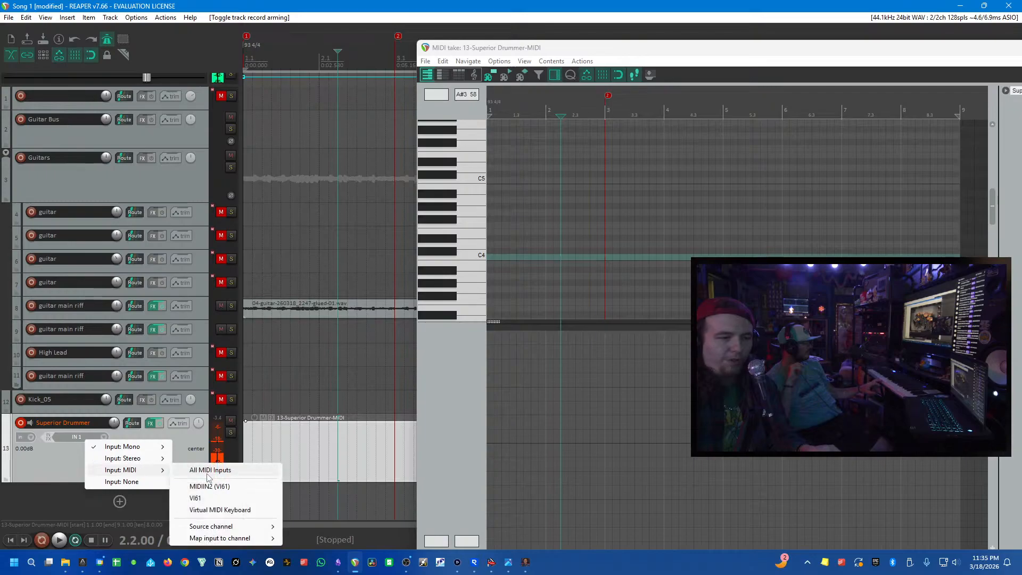
{"action": "left_click", "coordinate": [238, 498]}
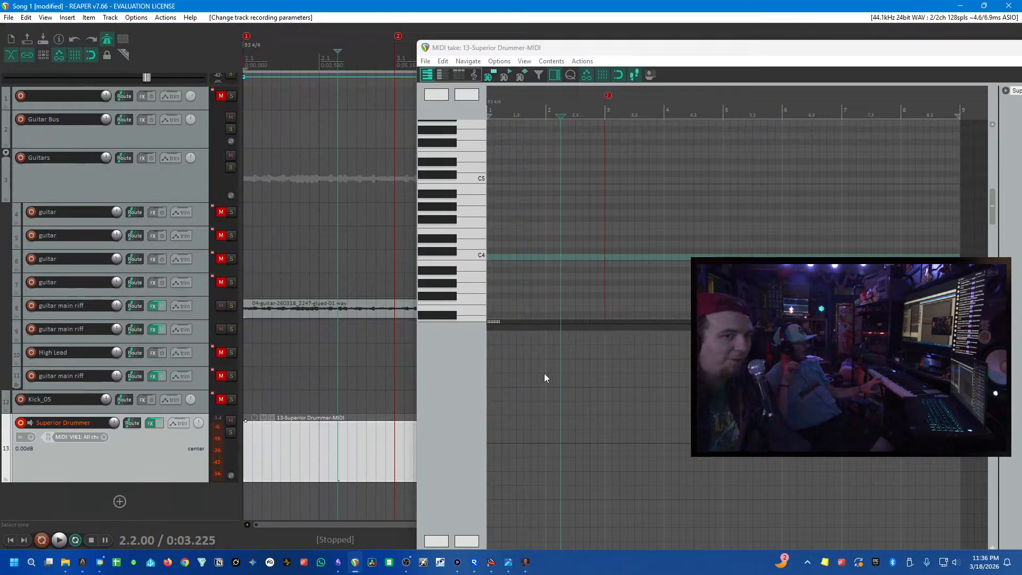
- Try Virtual MIDI Keyboard and None as the Superior Drummer track's input, and set it back to VI61
{"action": "left_click", "coordinate": [76, 436]}
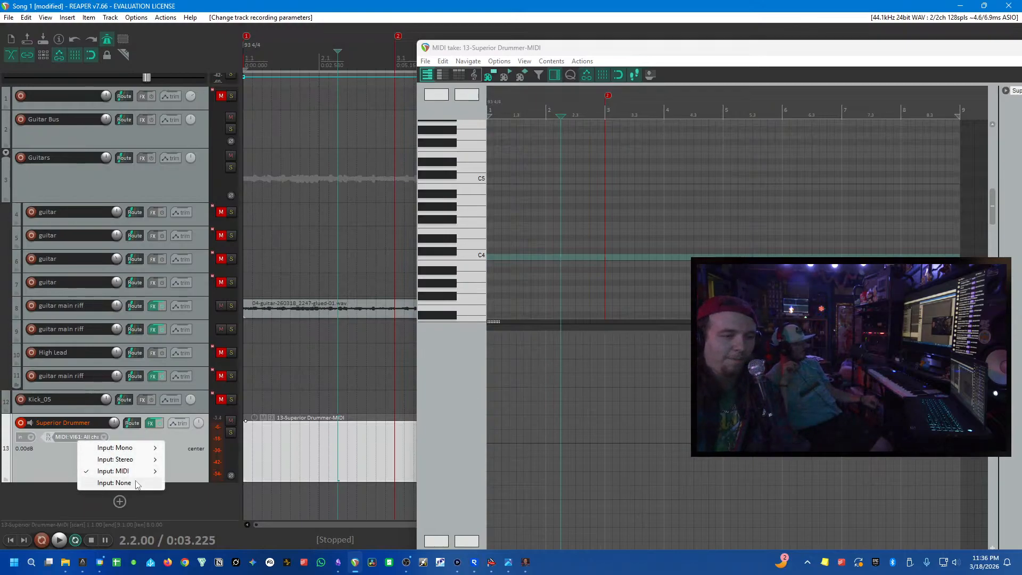
{"action": "mouse_move", "coordinate": [141, 472]}
{"action": "left_click", "coordinate": [241, 510]}
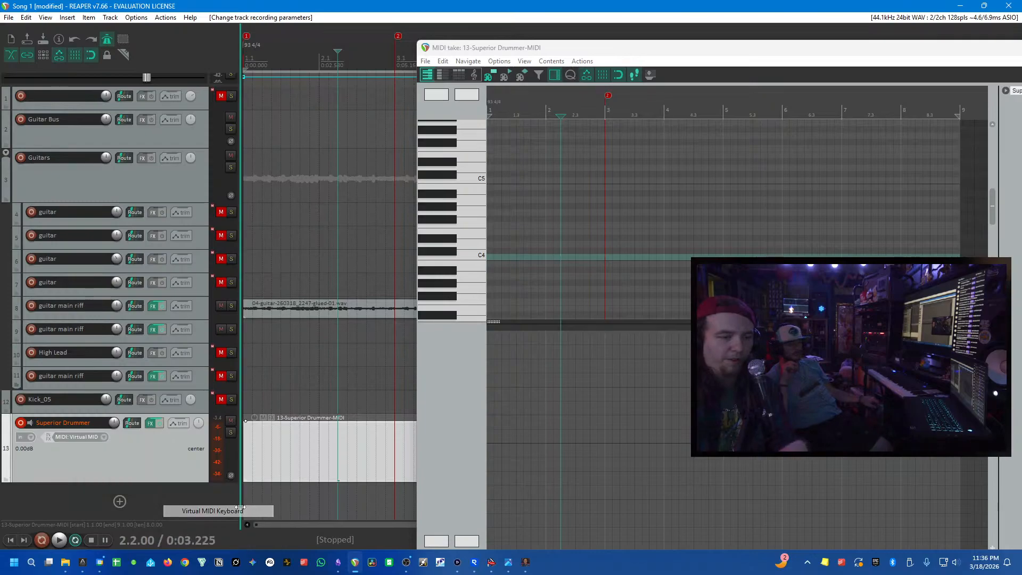
{"action": "left_click", "coordinate": [58, 438]}
{"action": "left_click", "coordinate": [109, 482]}
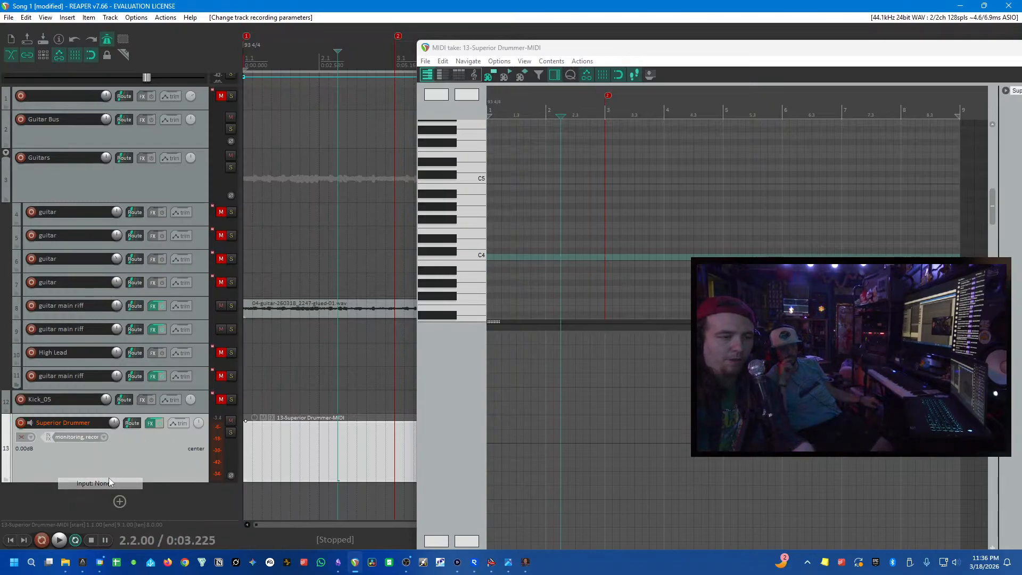
{"action": "left_click", "coordinate": [61, 441]}
{"action": "mouse_move", "coordinate": [137, 471]}
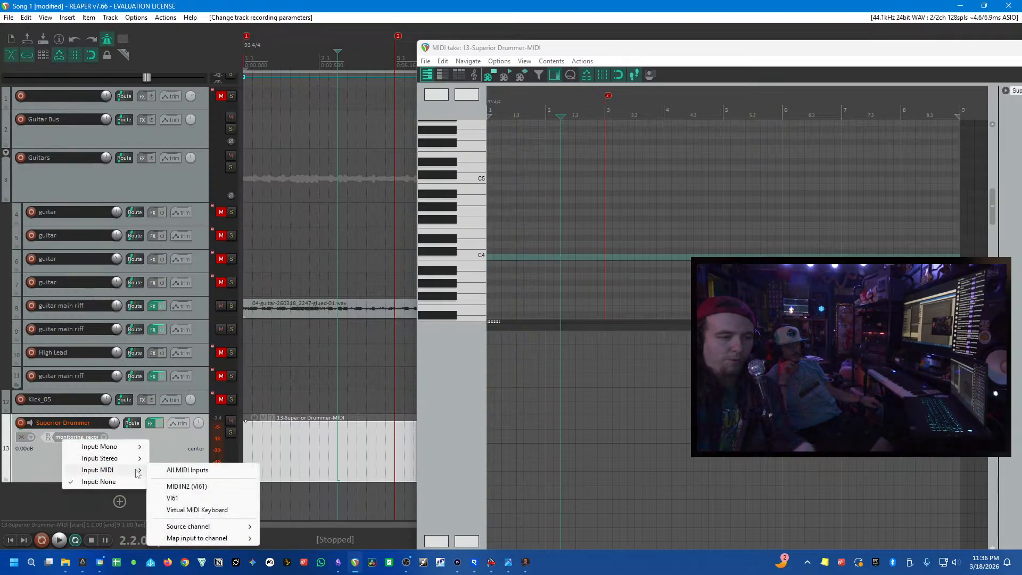
{"action": "left_click", "coordinate": [211, 501]}
- Insert a C4 note in the drum MIDI item and move it into the second half of bar 2
{"action": "scroll", "coordinate": [316, 450], "scroll_direction": "down", "scroll_amount": 1}
{"action": "left_click", "coordinate": [501, 263]}
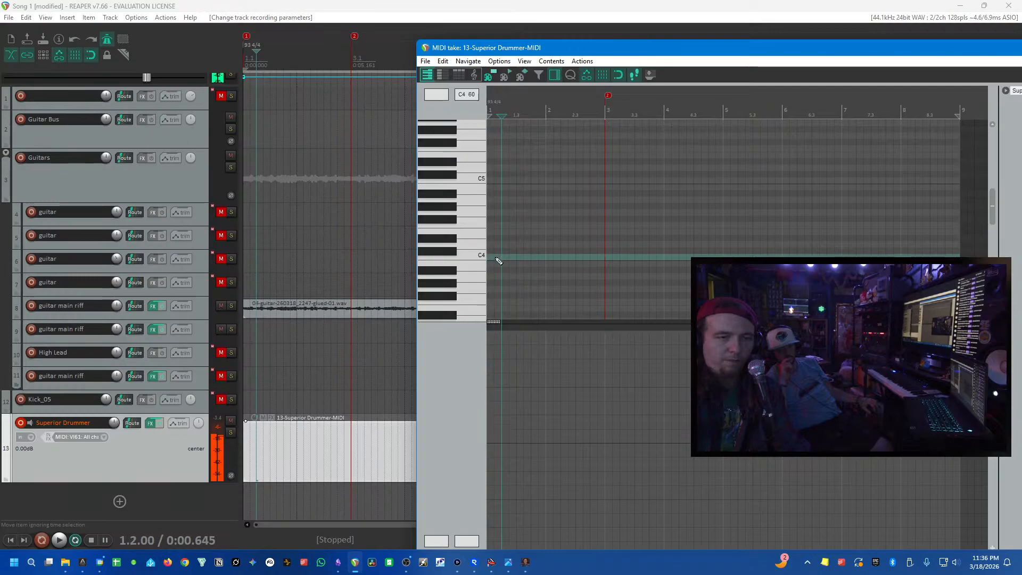
{"action": "left_click_drag", "start_coordinate": [494, 259], "coordinate": [580, 225]}
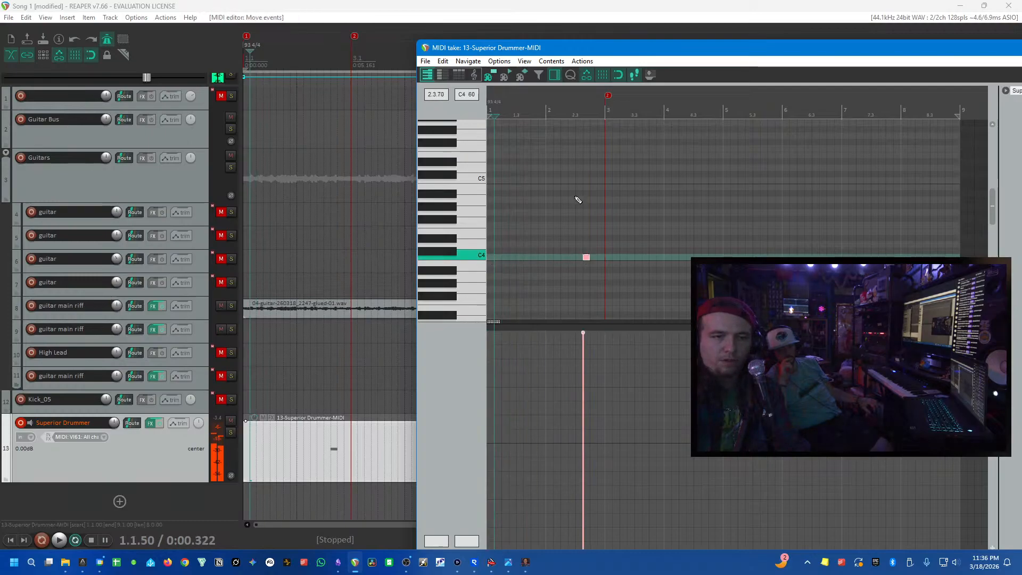
- Shrink the velocity lane and rearrange the MIDI editor window so the arrangement's drum item stays in view
{"action": "left_click_drag", "start_coordinate": [606, 49], "coordinate": [409, 43]}
{"action": "scroll", "coordinate": [353, 167], "scroll_direction": "down", "scroll_amount": 2}
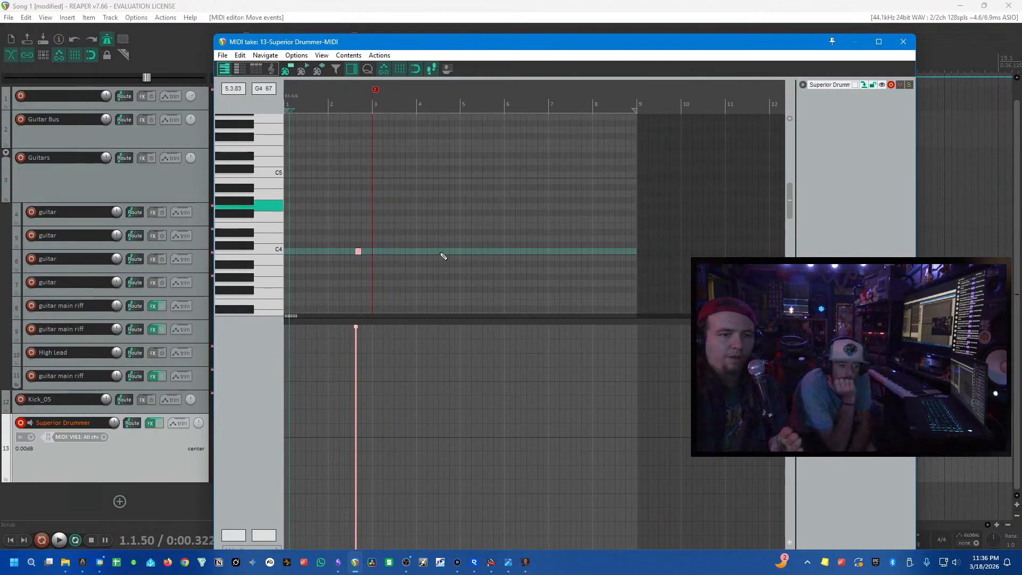
{"action": "mouse_move", "coordinate": [364, 34]}
{"action": "left_mouse_down"}
{"action": "mouse_move", "coordinate": [364, 226]}
{"action": "mouse_move", "coordinate": [365, 26]}
{"action": "left_mouse_up"}
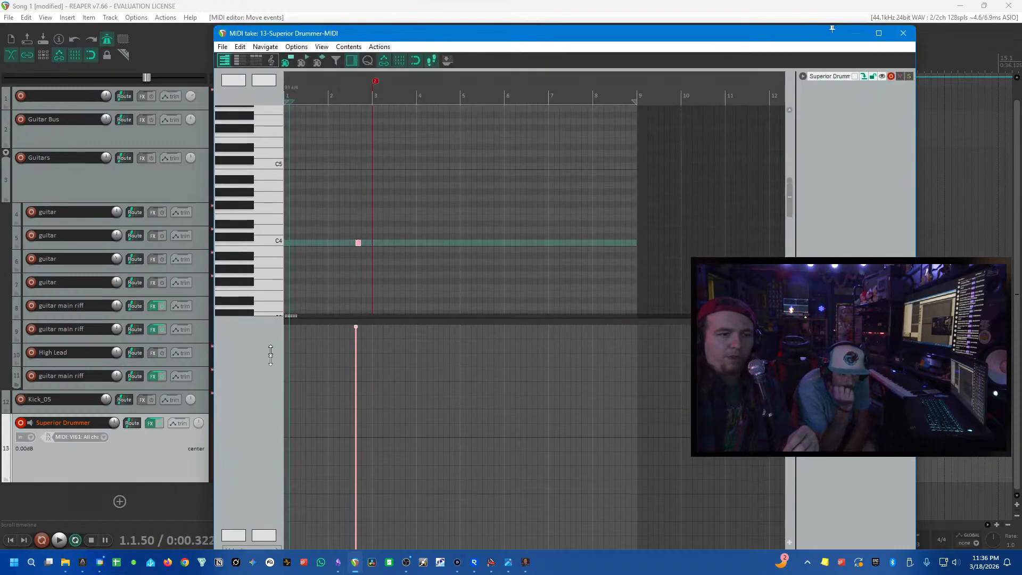
{"action": "left_click_drag", "start_coordinate": [290, 316], "coordinate": [291, 507]}
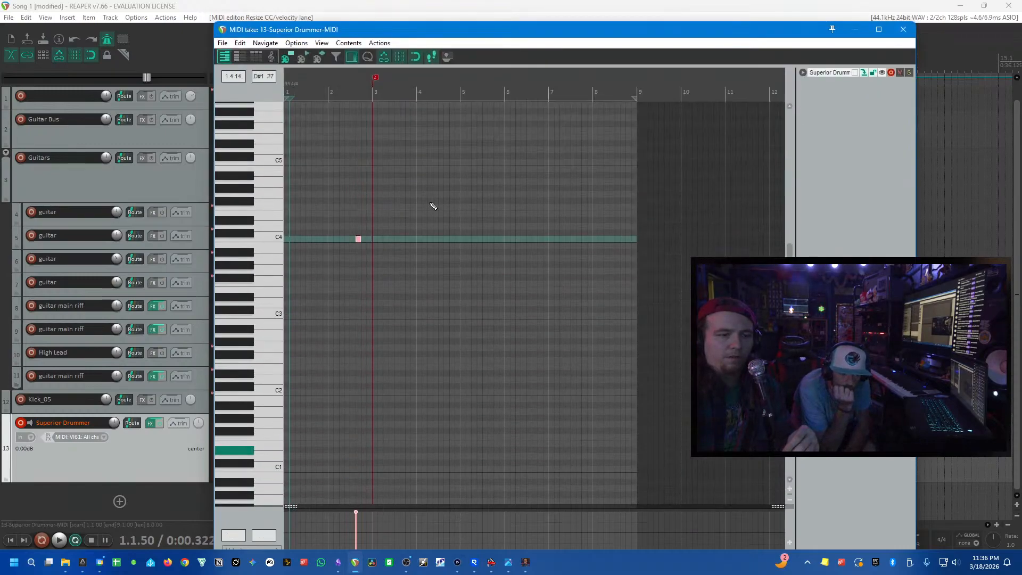
{"action": "left_click_drag", "start_coordinate": [430, 24], "coordinate": [611, 90]}
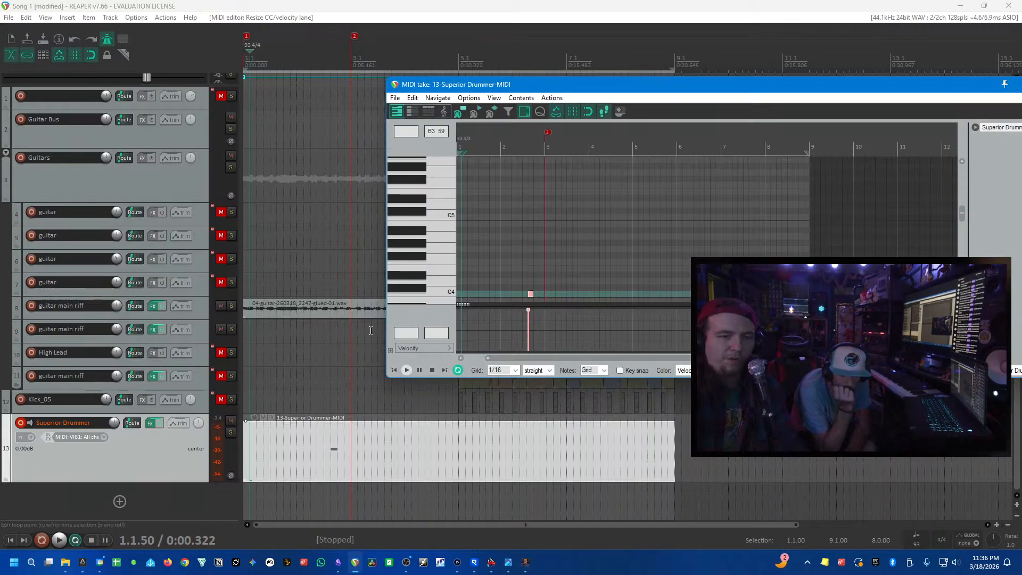
- Set the edit cursor to 5.1.00 and place C4 notes on beats 3 and 4 of bar 4
{"action": "left_click", "coordinate": [391, 447]}
{"action": "left_click", "coordinate": [456, 442]}
{"action": "left_click_drag", "start_coordinate": [532, 295], "coordinate": [621, 291]}
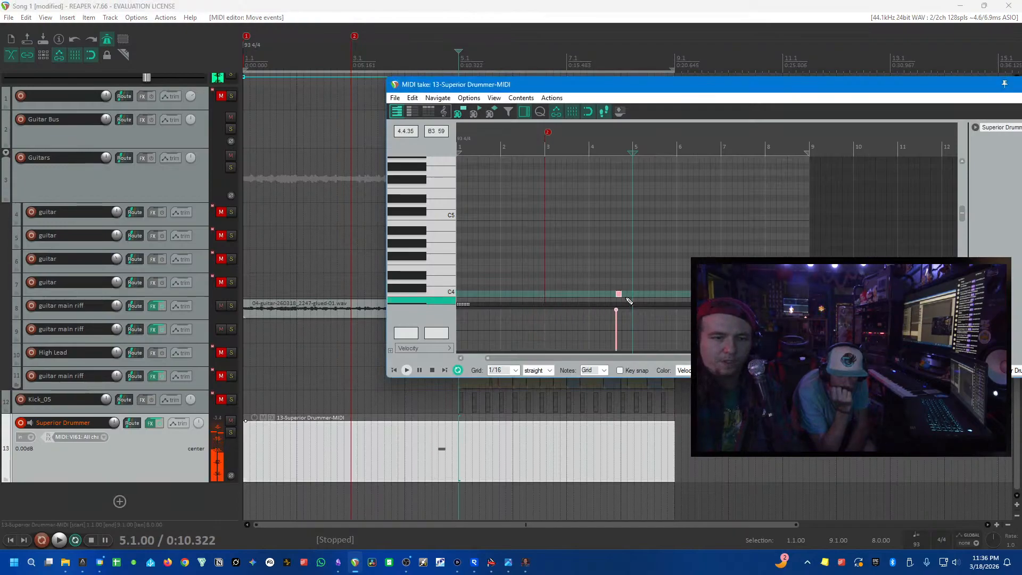
{"action": "scroll", "coordinate": [604, 298], "scroll_direction": "up", "scroll_amount": 4}
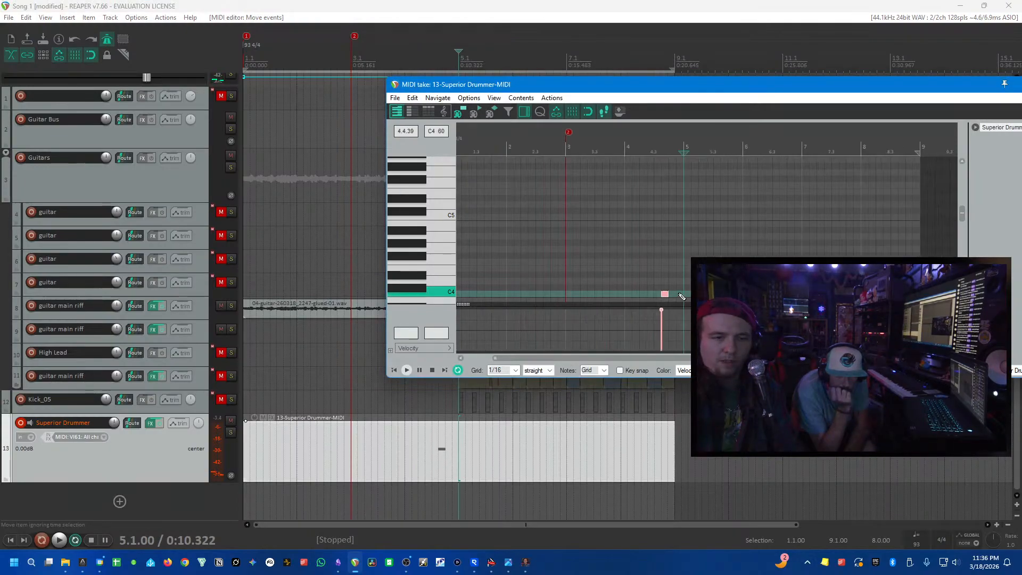
{"action": "left_click_drag", "start_coordinate": [627, 295], "coordinate": [592, 290]}
{"action": "left_click", "coordinate": [650, 292]}
{"action": "scroll", "coordinate": [657, 292], "scroll_direction": "down", "scroll_amount": 6}
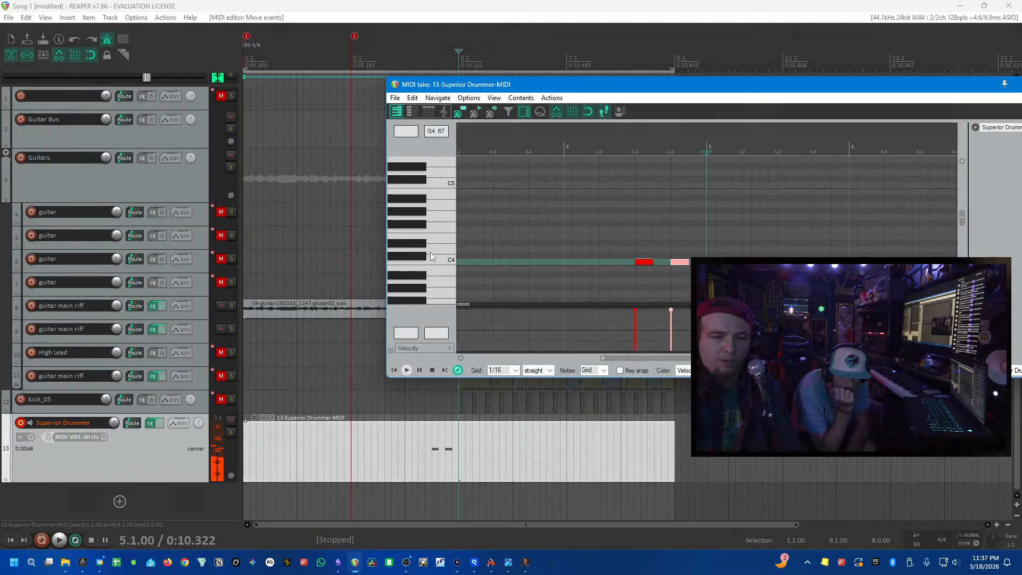
- Add short B1 notes on beats 1 and 3 of bar 5, undoing the unwanted edit
{"action": "left_click", "coordinate": [711, 281]}
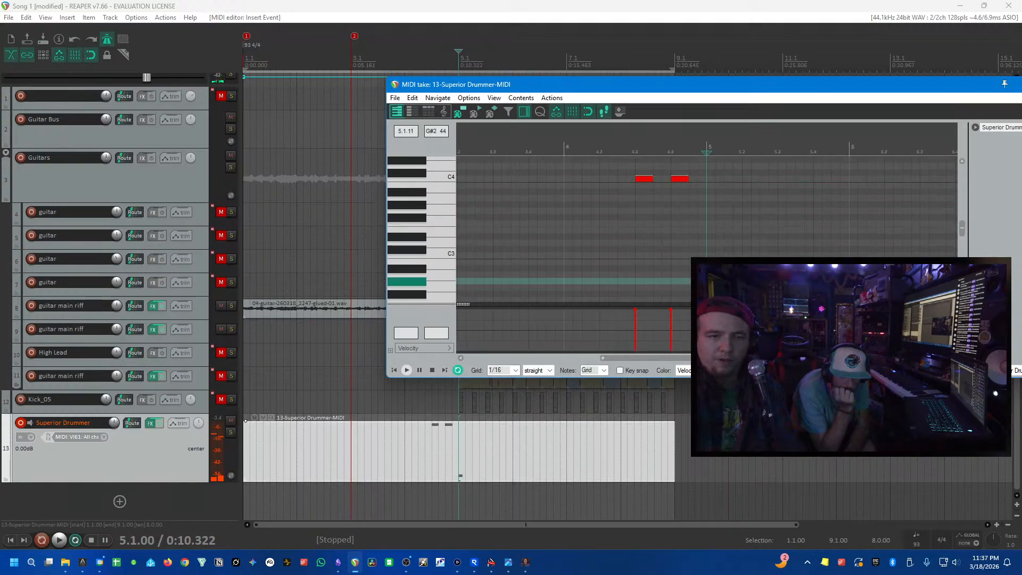
{"action": "left_click_drag", "start_coordinate": [711, 281], "coordinate": [712, 301]}
{"action": "scroll", "coordinate": [713, 298], "scroll_direction": "down", "scroll_amount": 3}
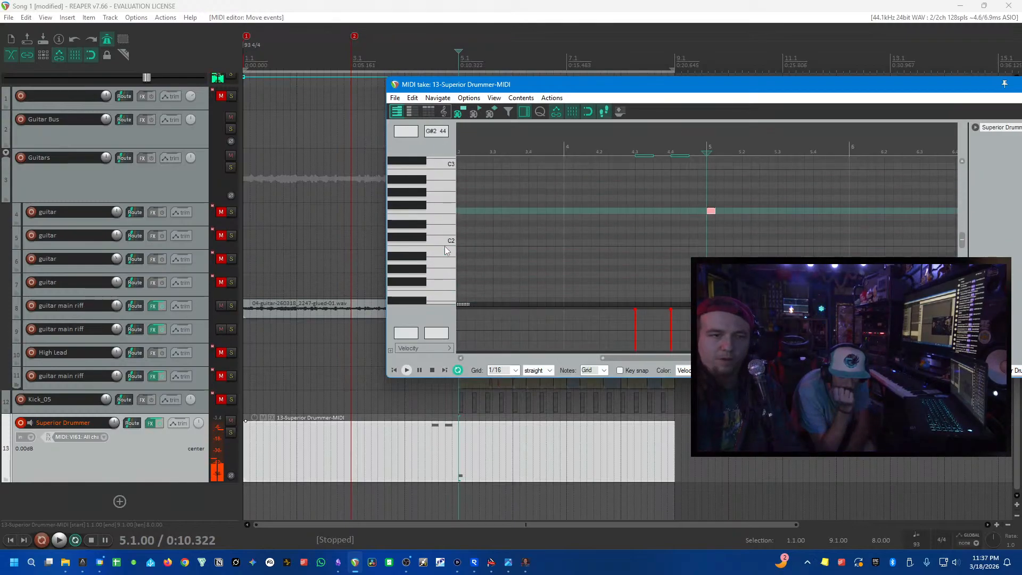
{"action": "left_click_drag", "start_coordinate": [710, 167], "coordinate": [711, 206]}
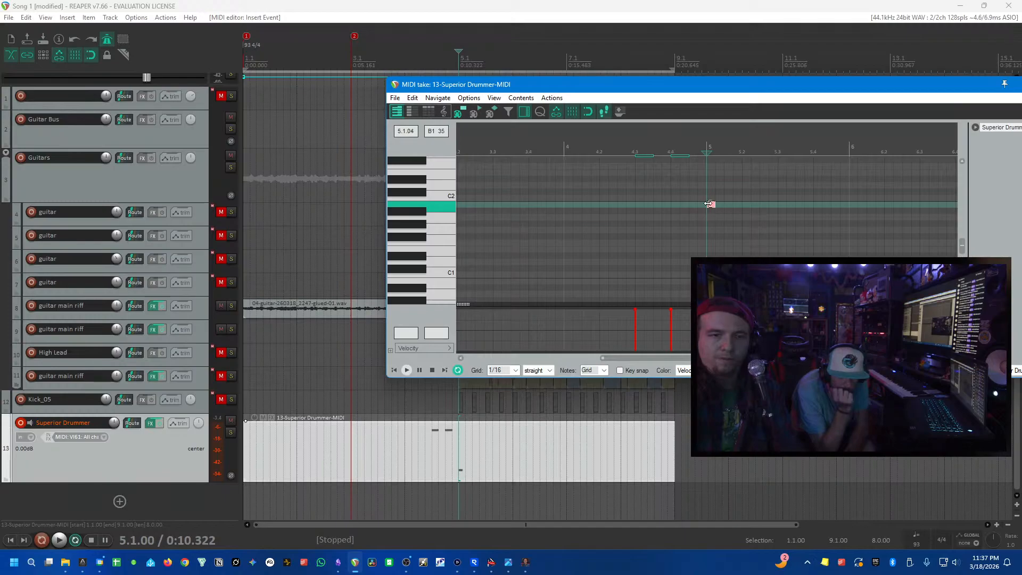
{"action": "scroll", "coordinate": [450, 253], "scroll_direction": "up", "scroll_amount": 6}
{"action": "key", "text": "ctrl+z"}
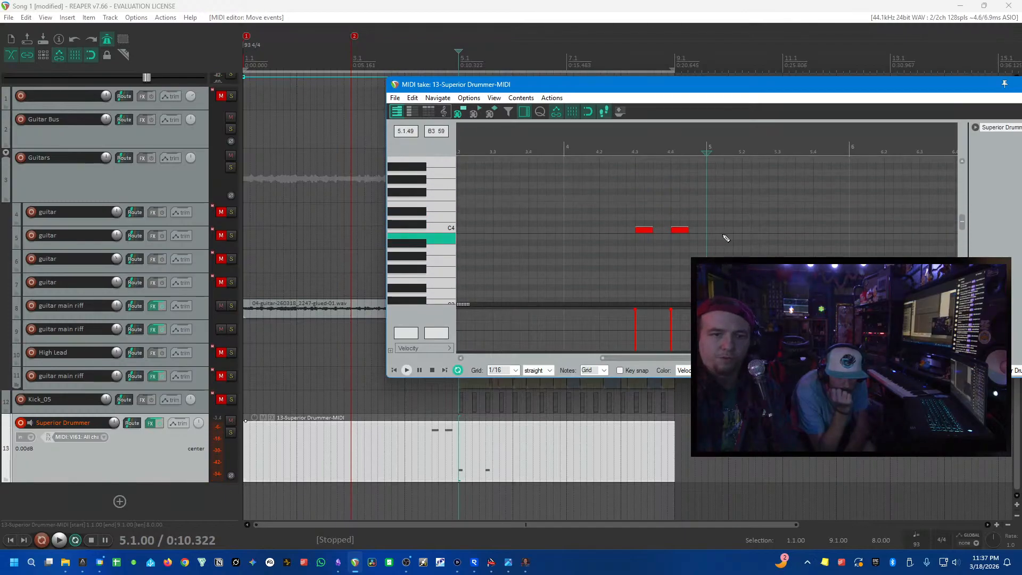
- Add short C4 notes on all four beats of bar 5 and play the pattern from bar 4
{"action": "left_click", "coordinate": [711, 230]}
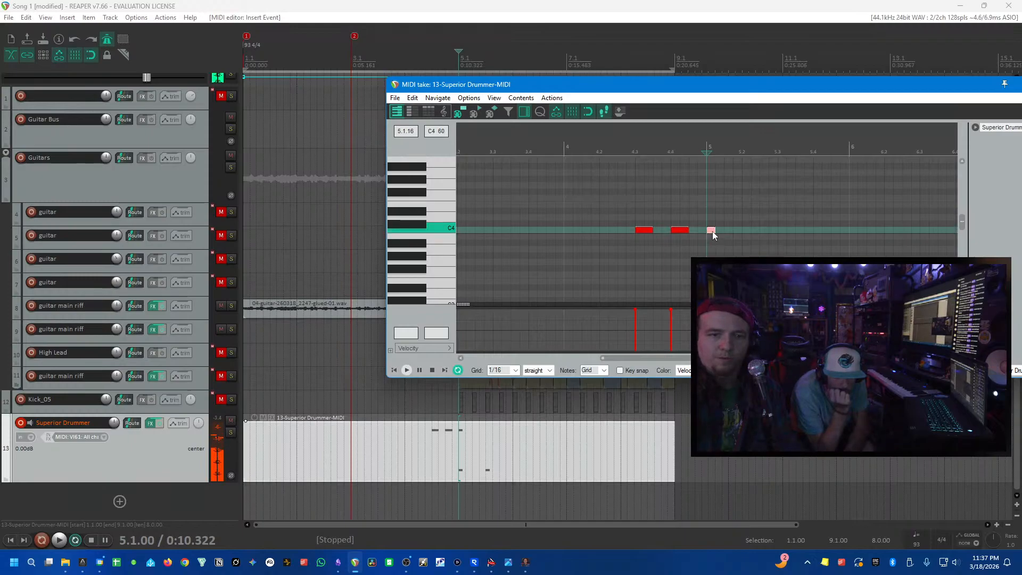
{"action": "mouse_move", "coordinate": [715, 231]}
{"action": "left_mouse_down"}
{"action": "mouse_move", "coordinate": [757, 225]}
{"action": "mouse_move", "coordinate": [702, 236]}
{"action": "mouse_move", "coordinate": [712, 234]}
{"action": "left_mouse_up"}
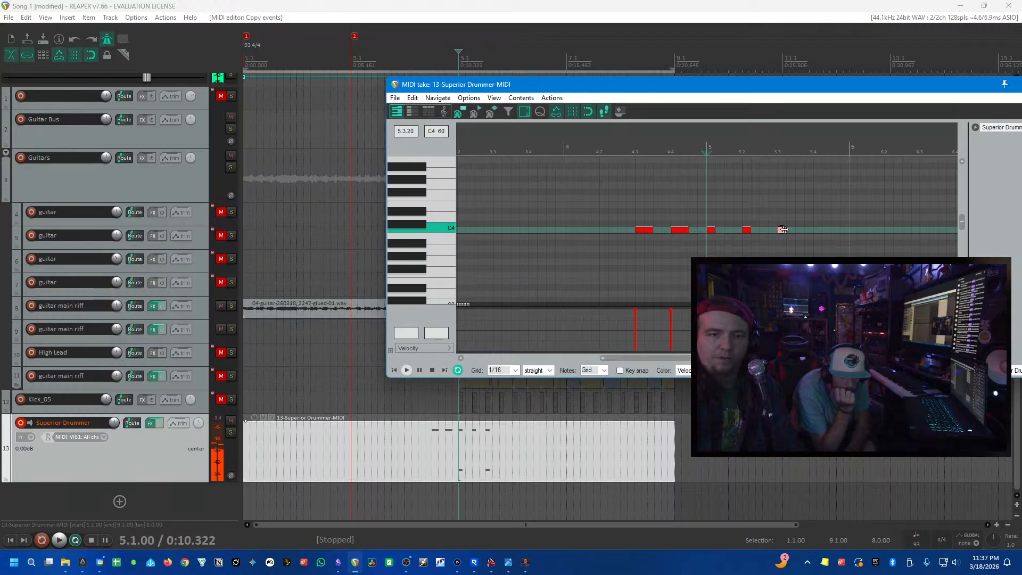
{"action": "left_click_drag", "start_coordinate": [783, 230], "coordinate": [818, 229], "text": "ctrl"}
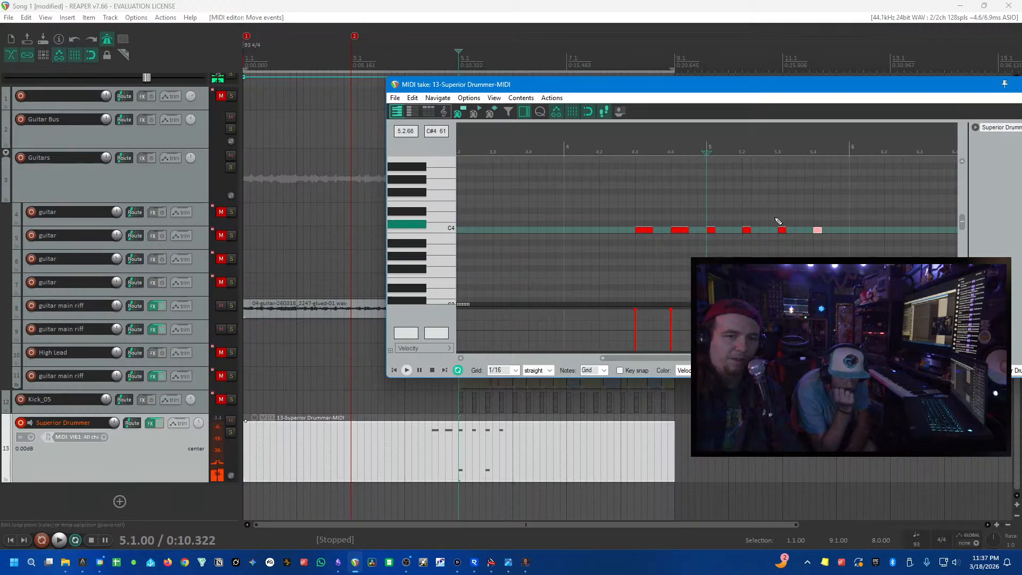
{"action": "left_click", "coordinate": [584, 145]}
{"action": "key", "text": "space"}
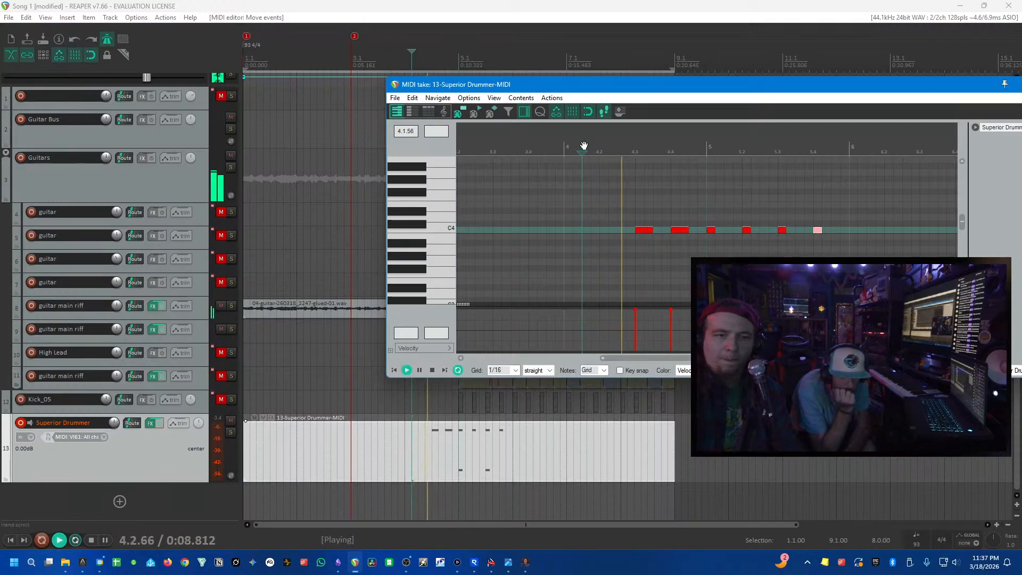
- Copy C4 notes onto the offbeats of beats 1, 2 and 3 in bar 5 and play from just before bar 5
{"action": "key", "text": "space"}
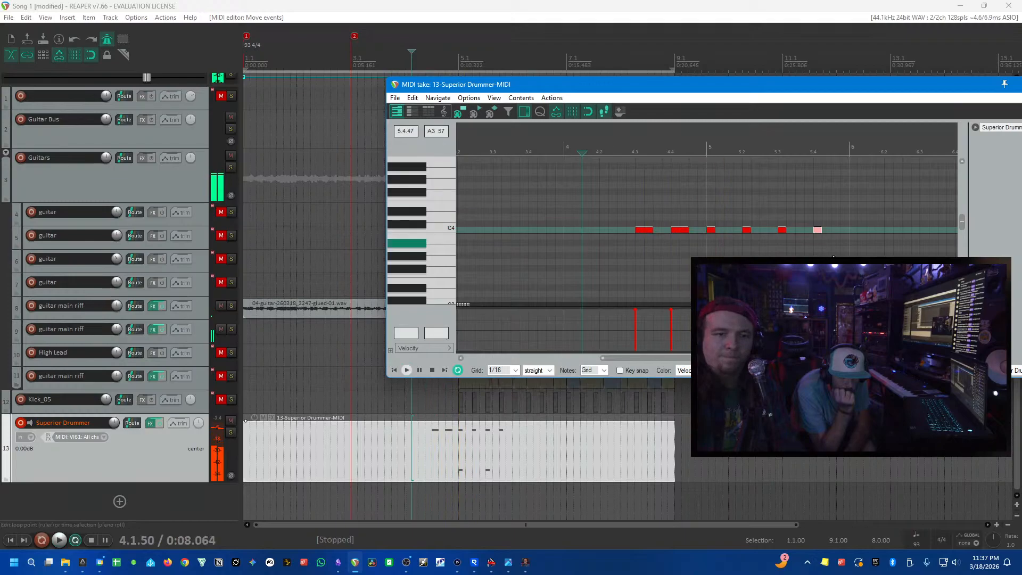
{"action": "left_click_drag", "start_coordinate": [858, 254], "coordinate": [729, 232]}
{"action": "left_click", "coordinate": [696, 139]}
{"action": "key", "text": "space"}
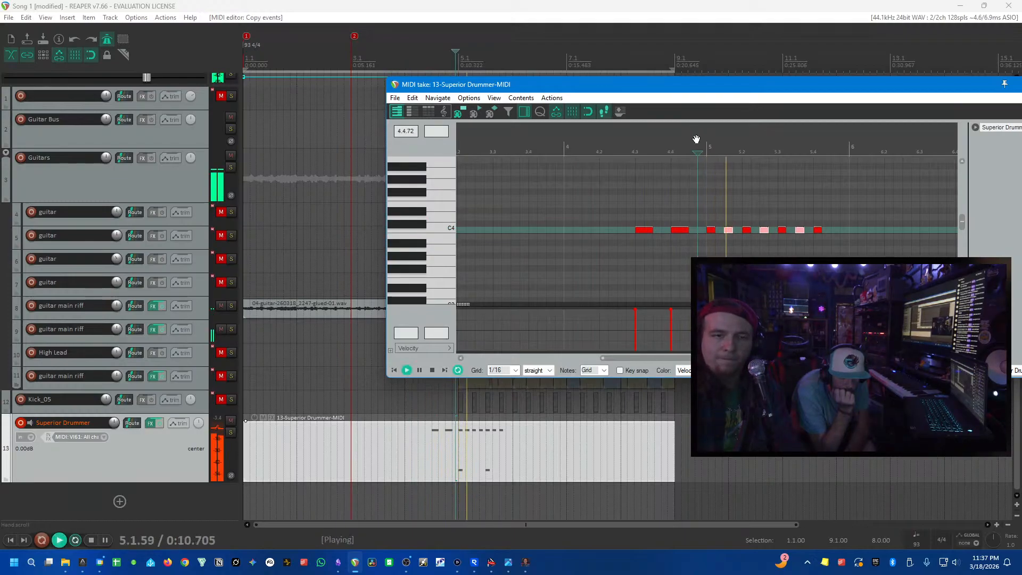
{"action": "key", "text": "space"}
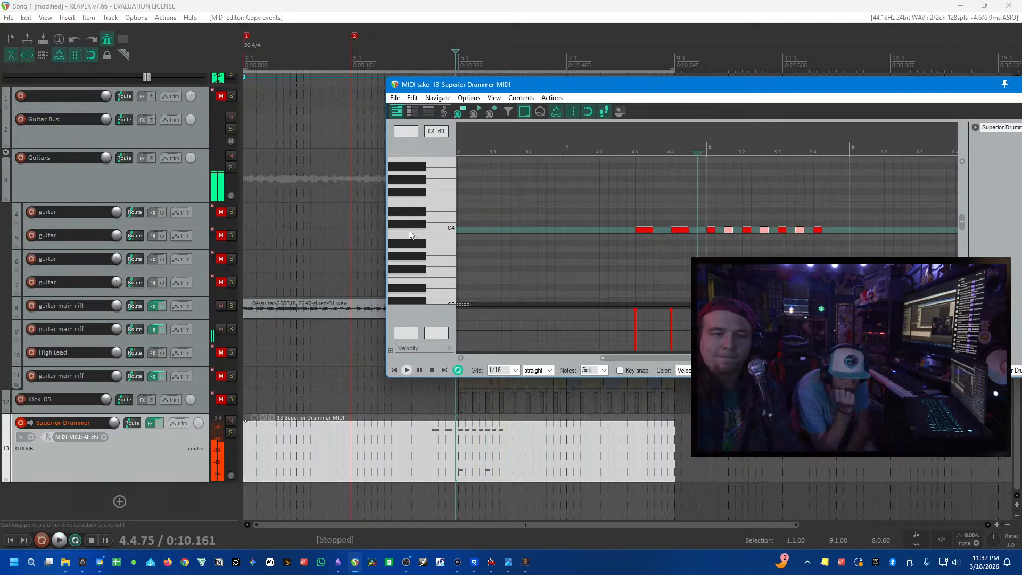
- Listen to the drum part from bar 4 and from the start of the song
{"action": "scroll", "coordinate": [410, 229], "scroll_direction": "down", "scroll_amount": 3}
{"action": "scroll", "coordinate": [410, 234], "scroll_direction": "up", "scroll_amount": 2}
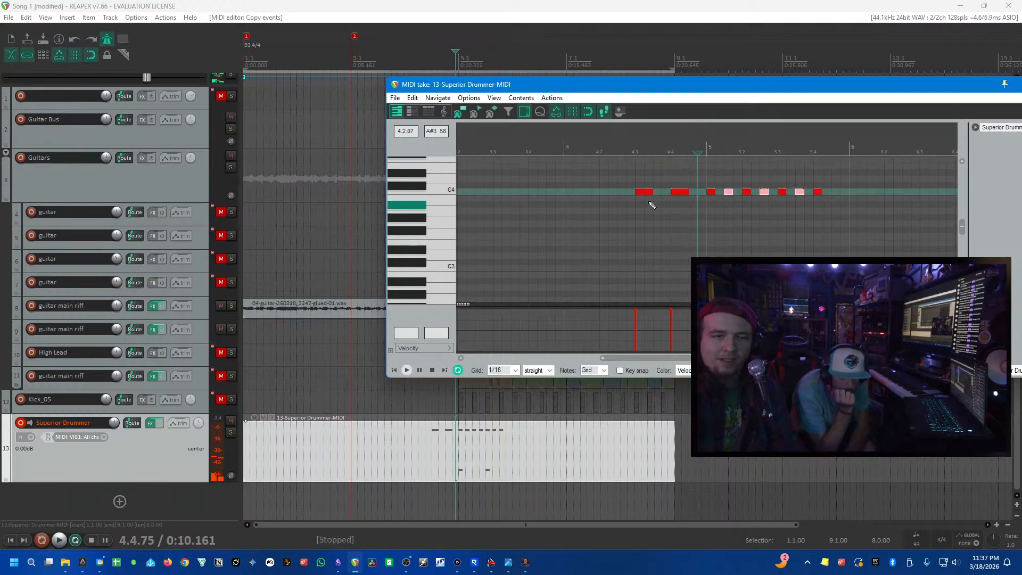
{"action": "scroll", "coordinate": [540, 203], "scroll_direction": "down", "scroll_amount": 5}
{"action": "scroll", "coordinate": [560, 147], "scroll_direction": "up", "scroll_amount": 5}
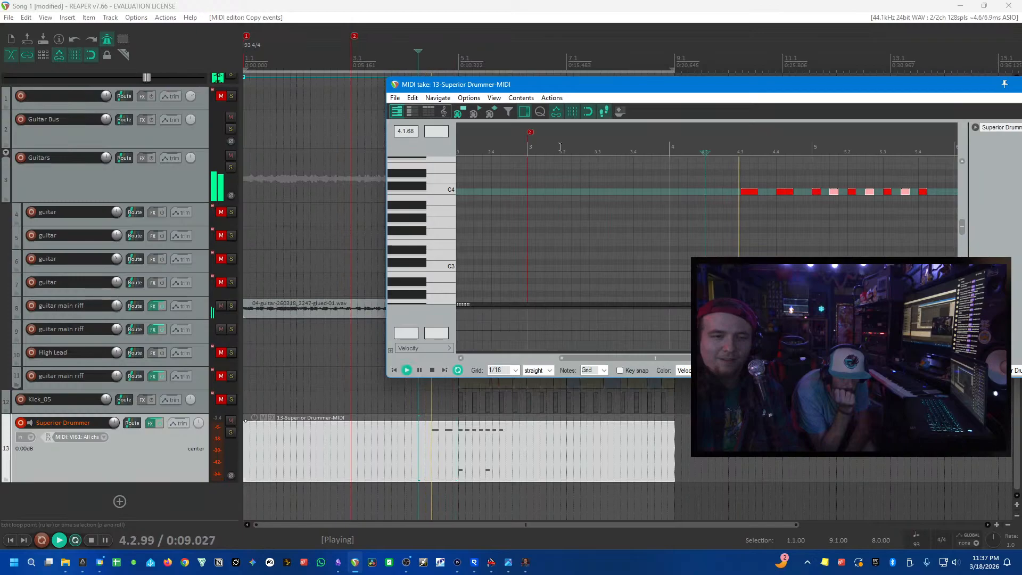
{"action": "key", "text": "Home"}
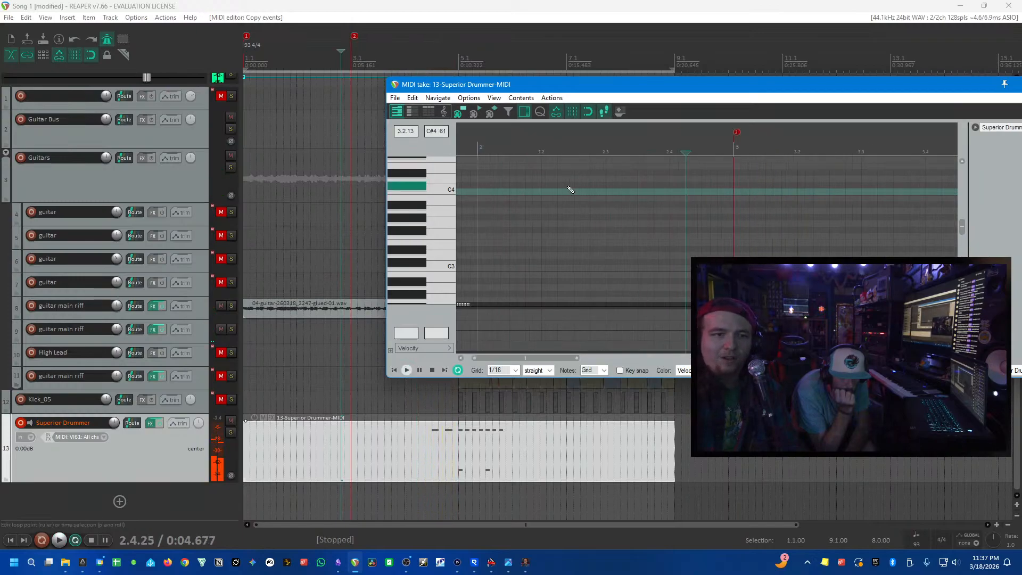
{"action": "key", "text": "space"}
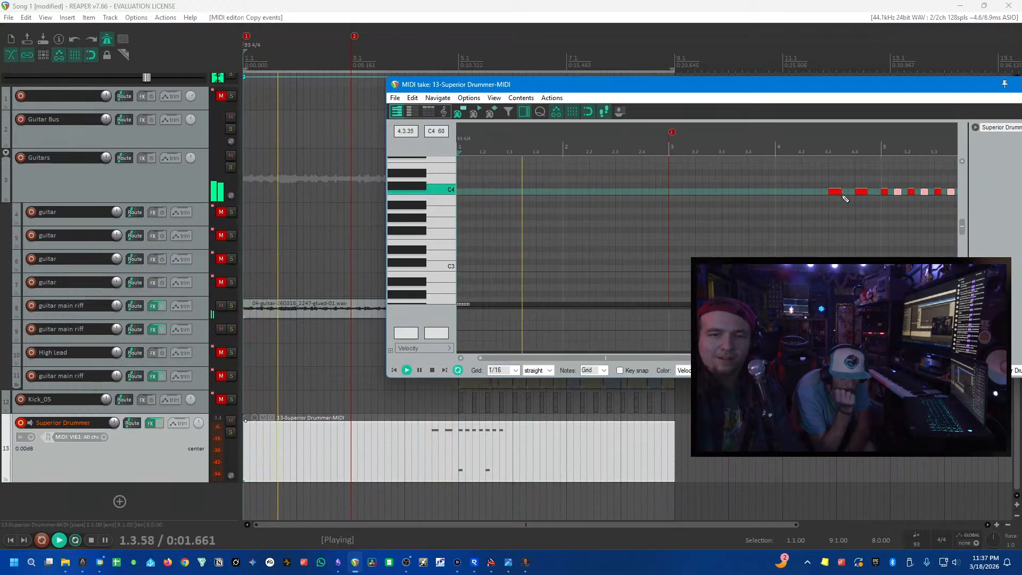
{"action": "key", "text": "space"}
- Place C4 notes on beats 2 and 4 of bar 1, listening from the start
{"action": "left_click_drag", "start_coordinate": [868, 210], "coordinate": [807, 158]}
{"action": "left_click_drag", "start_coordinate": [838, 193], "coordinate": [481, 191]}
{"action": "key", "text": "space"}
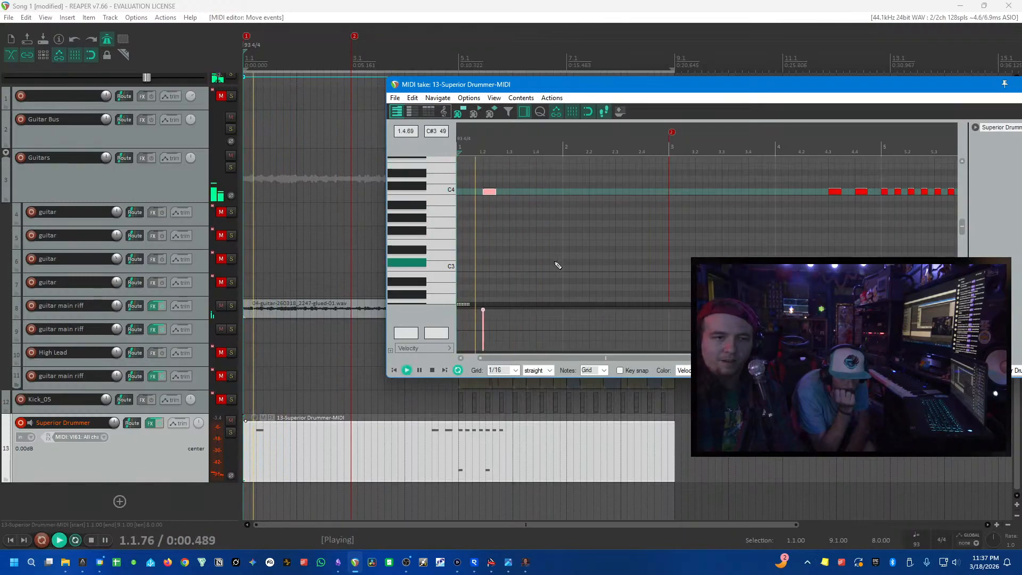
{"action": "left_click", "coordinate": [536, 190]}
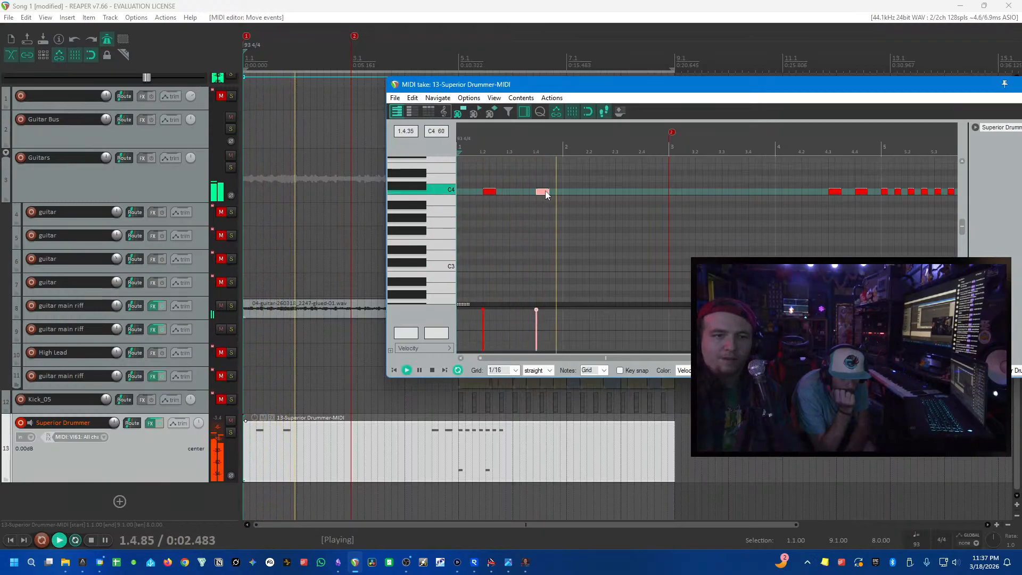
- Copy the two bar 1 C4 notes to beats 2 and 4 of bar 2 and play the result
{"action": "left_click", "coordinate": [489, 191], "text": "ctrl"}
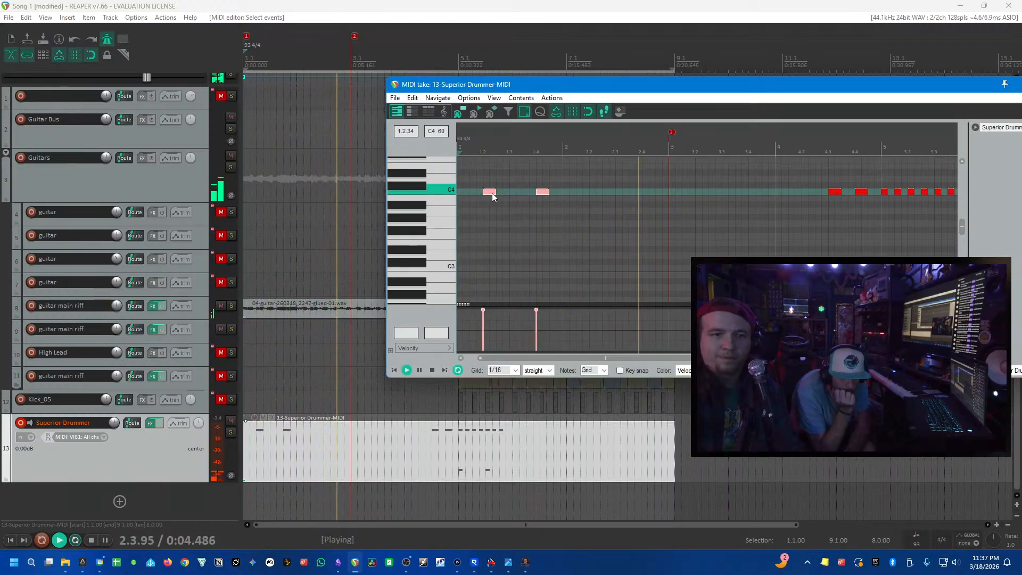
{"action": "key", "text": "space"}
{"action": "left_click_drag", "start_coordinate": [488, 193], "coordinate": [597, 193]}
{"action": "key", "text": "space"}
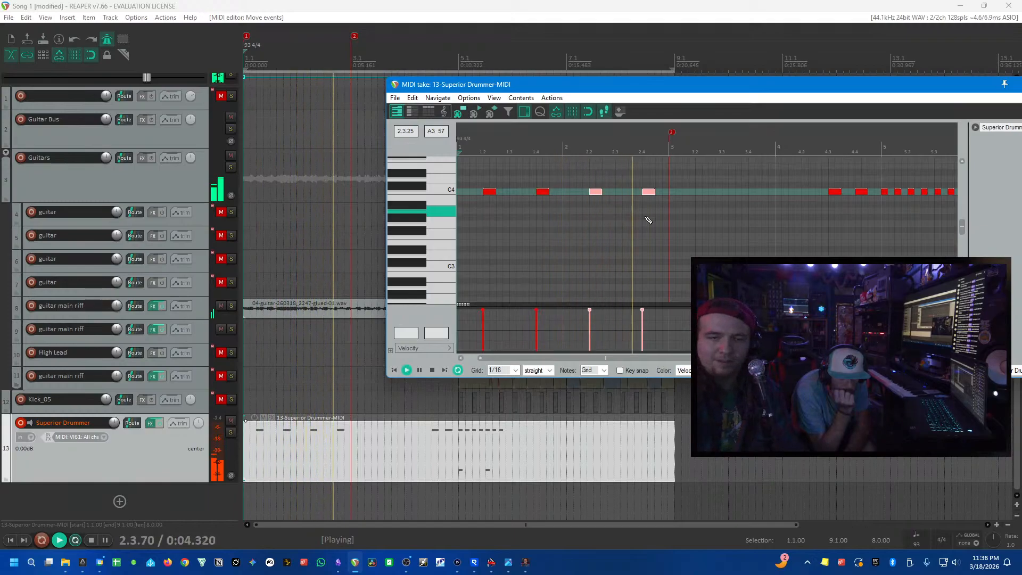
{"action": "key", "text": "space"}
- Copy C4 notes onto all four beats of bar 3 and beats 1 and 2 of bar 4, and play them back
{"action": "mouse_move", "coordinate": [823, 178]}
{"action": "left_mouse_down"}
{"action": "mouse_move", "coordinate": [867, 215]}
{"action": "mouse_move", "coordinate": [764, 184]}
{"action": "mouse_move", "coordinate": [673, 197]}
{"action": "mouse_move", "coordinate": [732, 195]}
{"action": "left_mouse_up"}
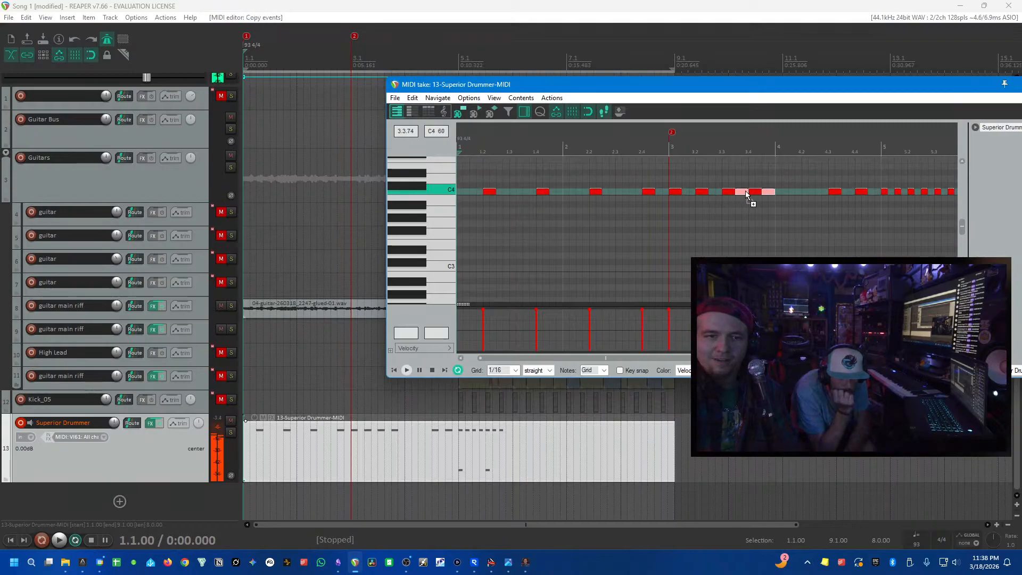
{"action": "key", "text": "space"}
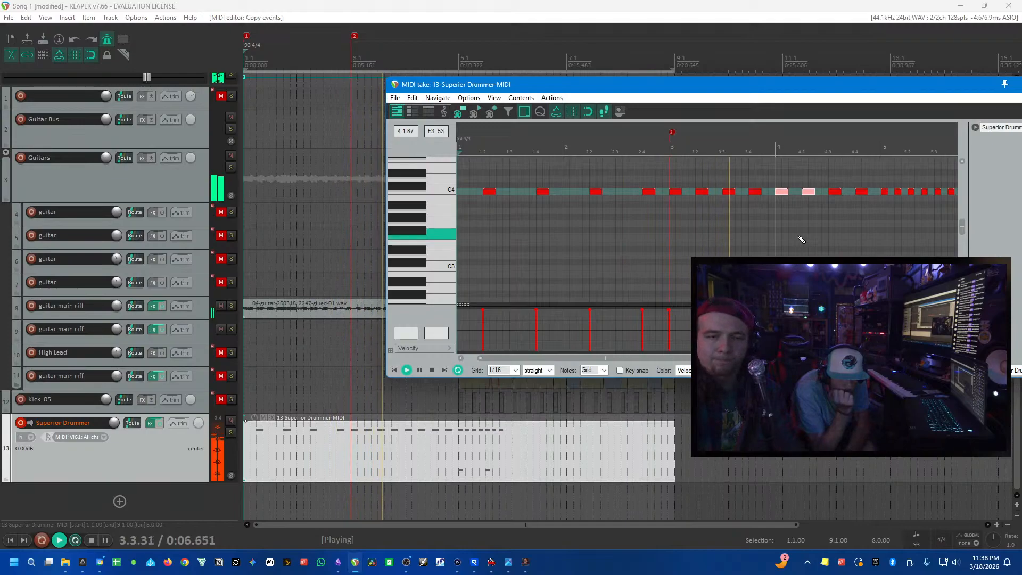
{"action": "scroll", "coordinate": [821, 230], "scroll_direction": "down", "scroll_amount": 2}
{"action": "key", "text": "space"}
- Set the edit cursor to 4.4.00 and fill beat 4 of bar 4 with four sixteenth-note E2 hits
{"action": "left_click", "coordinate": [749, 143]}
{"action": "scroll", "coordinate": [719, 157], "scroll_direction": "up", "scroll_amount": 5}
{"action": "left_click_drag", "start_coordinate": [739, 192], "coordinate": [733, 253]}
{"action": "left_click", "coordinate": [731, 212]}
{"action": "scroll", "coordinate": [735, 235], "scroll_direction": "down", "scroll_amount": 3}
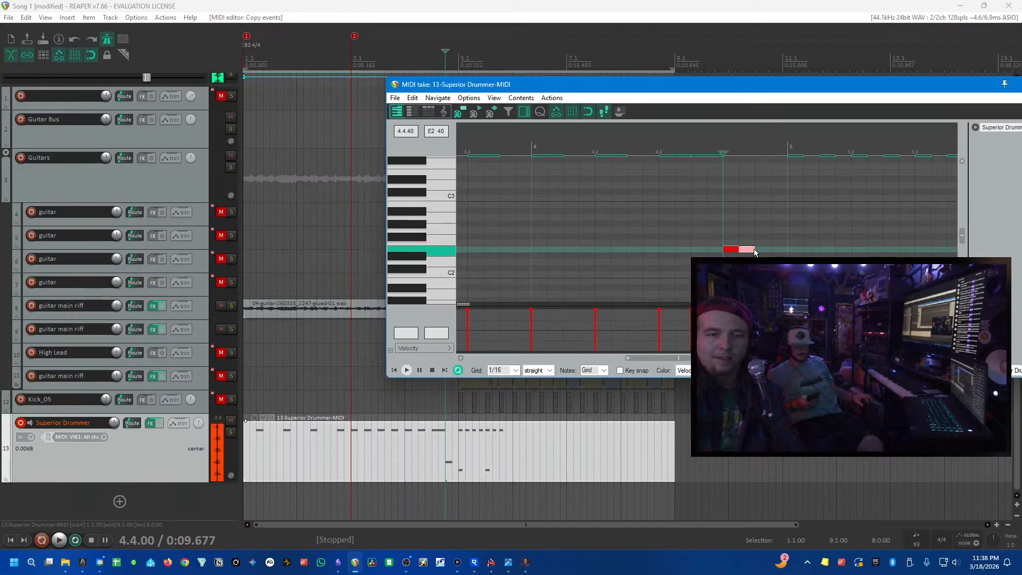
{"action": "scroll", "coordinate": [598, 200], "scroll_direction": "down", "scroll_amount": 5}
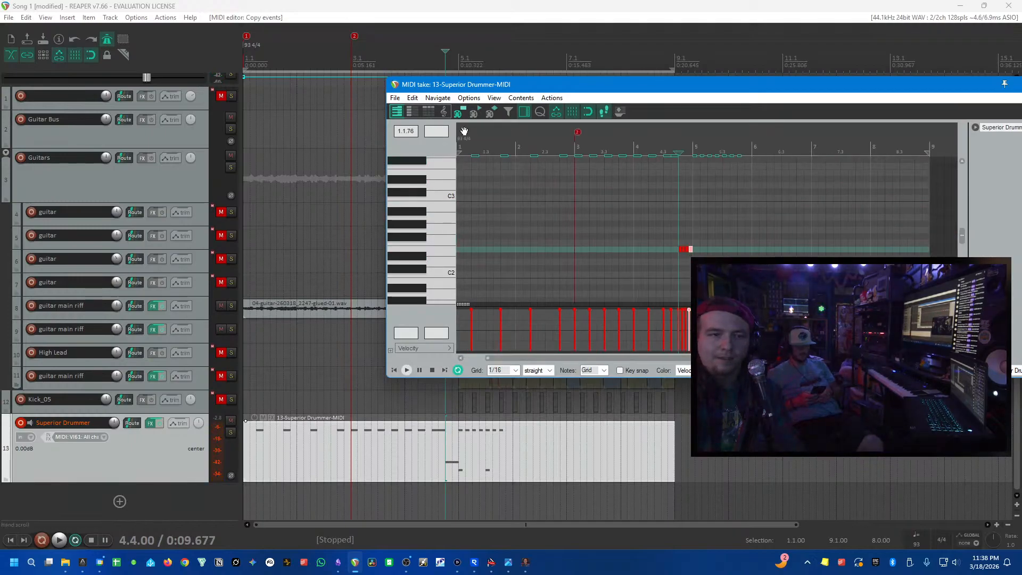
- Play the drum part from bar 1 and turn off the metronome
{"action": "left_click", "coordinate": [460, 133]}
{"action": "key", "text": "space"}
{"action": "scroll", "coordinate": [435, 231], "scroll_direction": "up", "scroll_amount": 4}
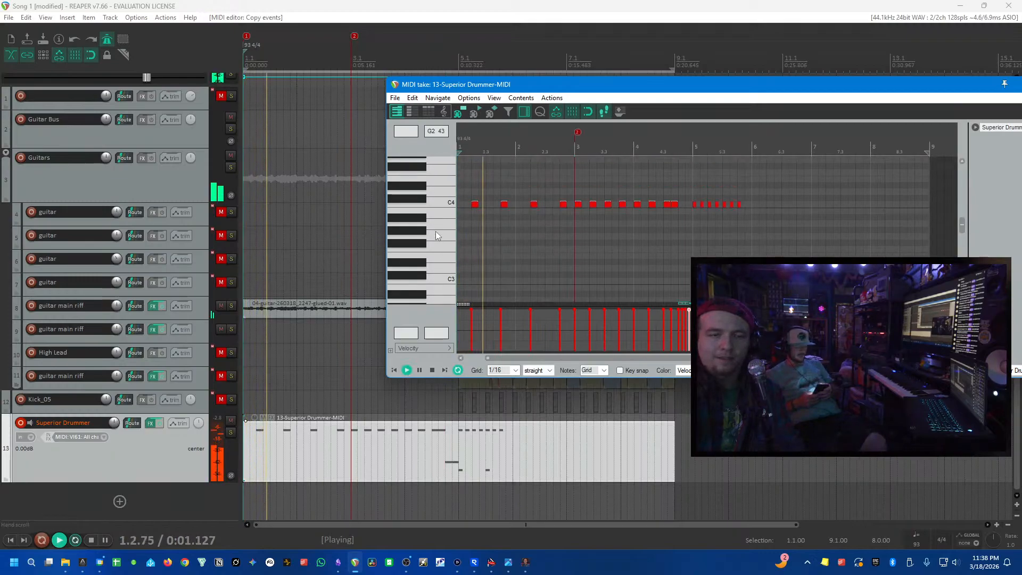
{"action": "scroll", "coordinate": [435, 231], "scroll_direction": "down", "scroll_amount": 2}
{"action": "scroll", "coordinate": [435, 231], "scroll_direction": "down", "scroll_amount": 2}
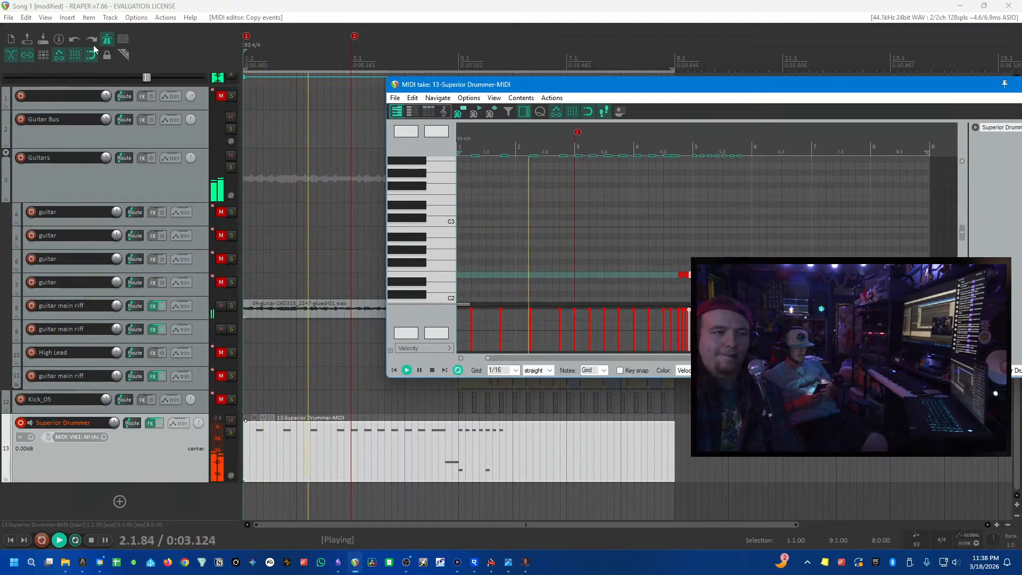
{"action": "left_click", "coordinate": [110, 41]}
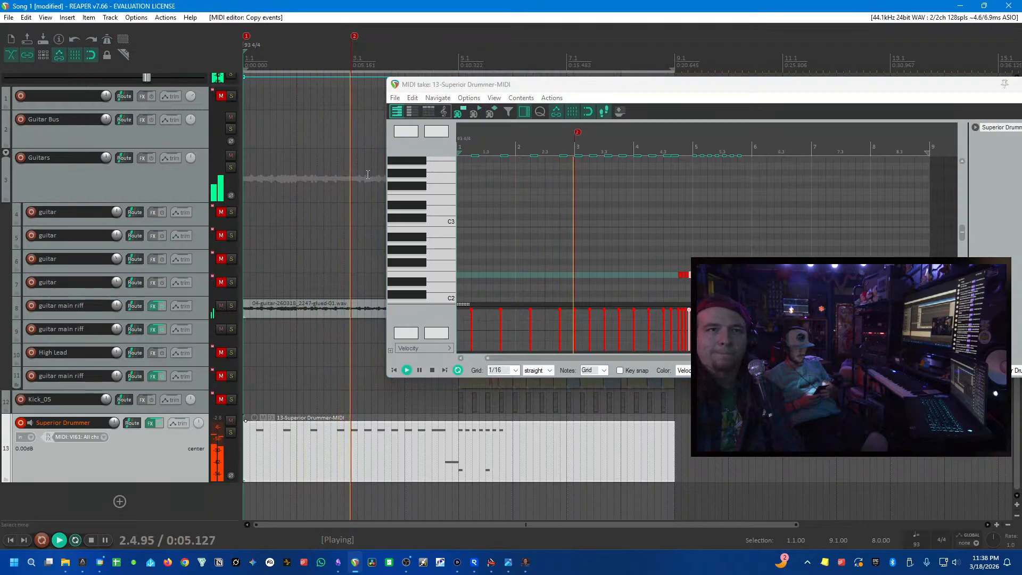
{"action": "scroll", "coordinate": [412, 211], "scroll_direction": "down", "scroll_amount": 2}
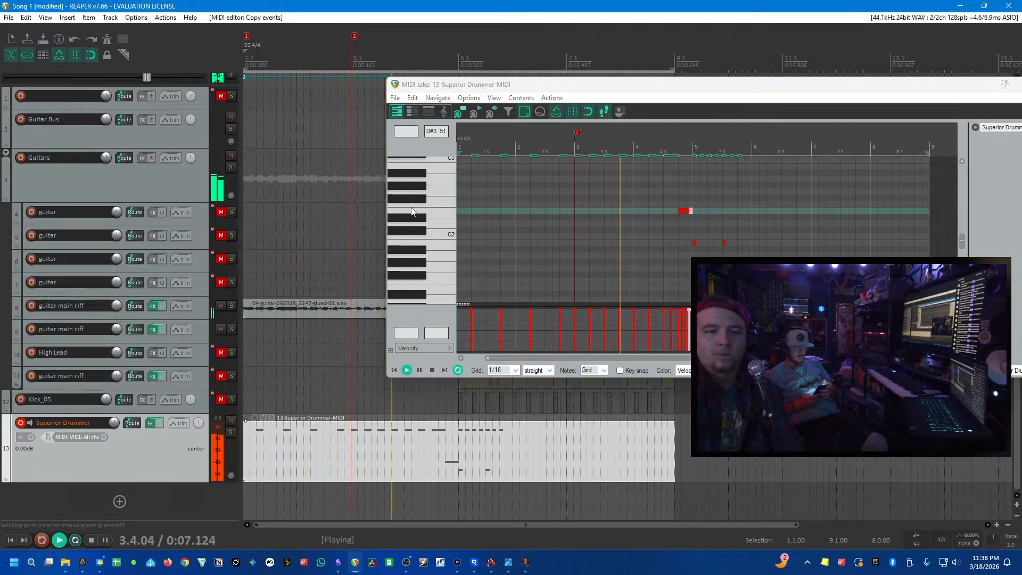
{"action": "scroll", "coordinate": [412, 211], "scroll_direction": "down", "scroll_amount": 1}
{"action": "scroll", "coordinate": [413, 211], "scroll_direction": "up", "scroll_amount": 2}
{"action": "scroll", "coordinate": [421, 210], "scroll_direction": "down", "scroll_amount": 1}
{"action": "scroll", "coordinate": [425, 209], "scroll_direction": "up", "scroll_amount": 2}
{"action": "key", "text": "space"}
- Add E2 notes at 5.1.50, 5.2.50 and 5.3.50 and an F2 note at 5.4.50, and play from 4.4.75
{"action": "scroll", "coordinate": [426, 207], "scroll_direction": "down", "scroll_amount": 2}
{"action": "left_click", "coordinate": [703, 208]}
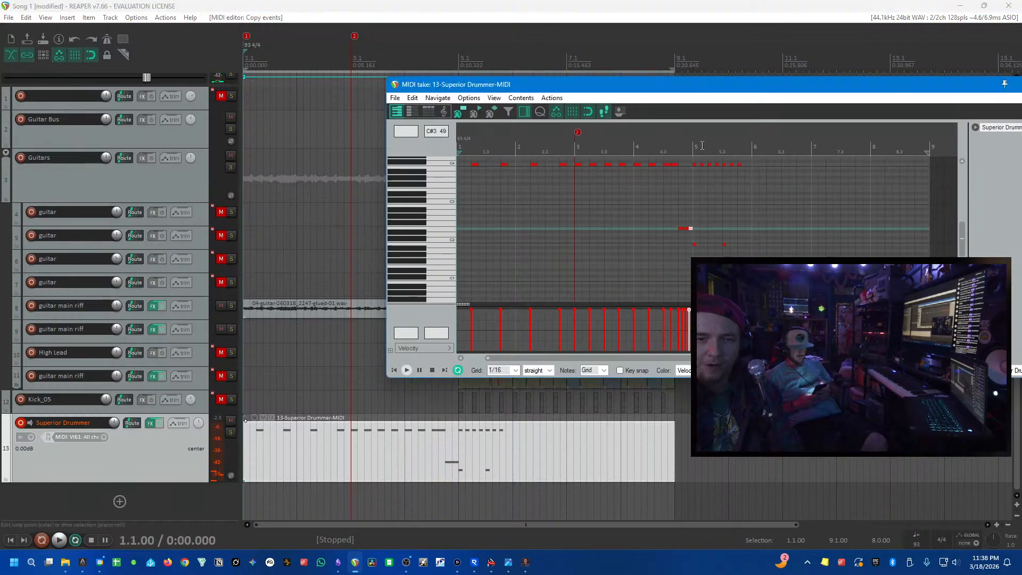
{"action": "scroll", "coordinate": [704, 209], "scroll_direction": "up", "scroll_amount": 4}
{"action": "left_click_drag", "start_coordinate": [719, 208], "coordinate": [881, 230]}
{"action": "left_click", "coordinate": [551, 130]}
{"action": "key", "text": "space"}
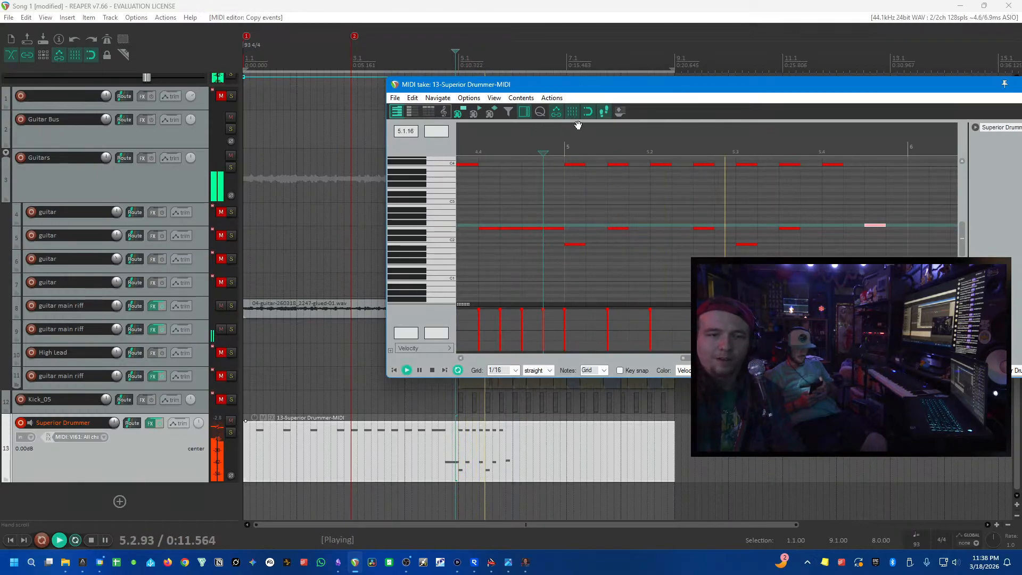
- Insert a B3 note at 5.4.50, lower the F2 note there to E2, and play from 4.4.75
{"action": "left_click", "coordinate": [875, 225]}
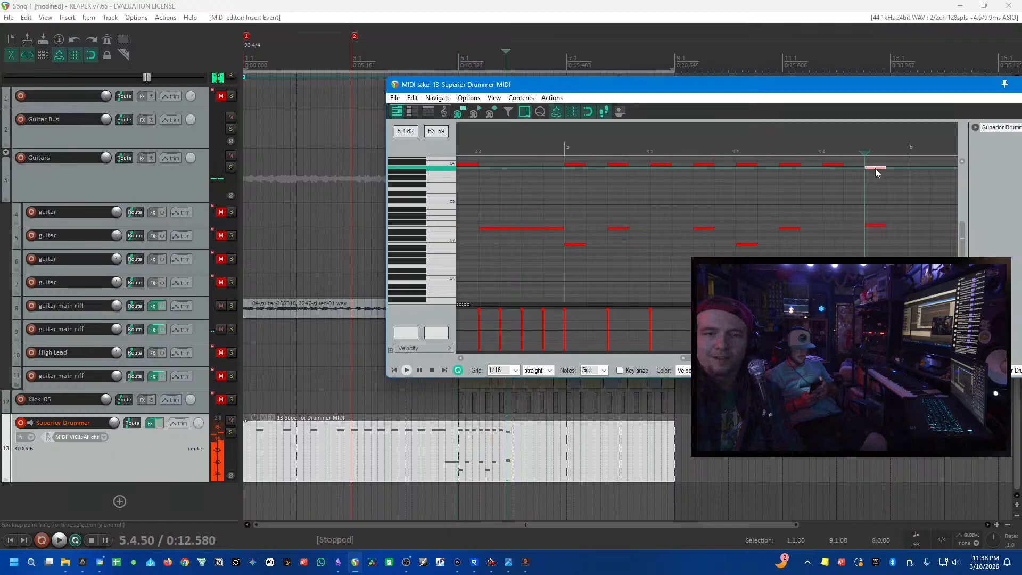
{"action": "left_click_drag", "start_coordinate": [876, 226], "coordinate": [876, 230]}
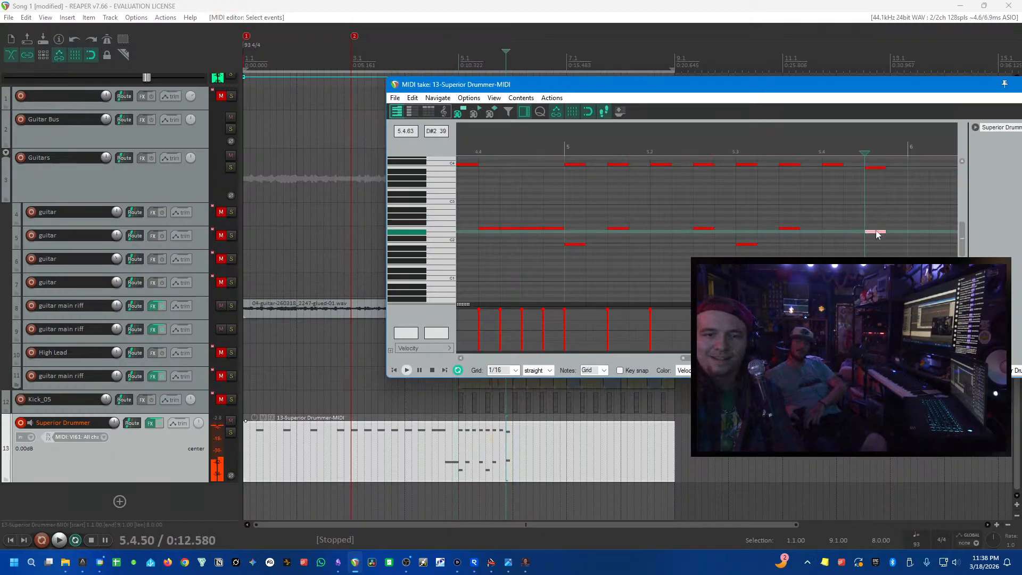
{"action": "left_click", "coordinate": [546, 140]}
{"action": "key", "text": "space"}
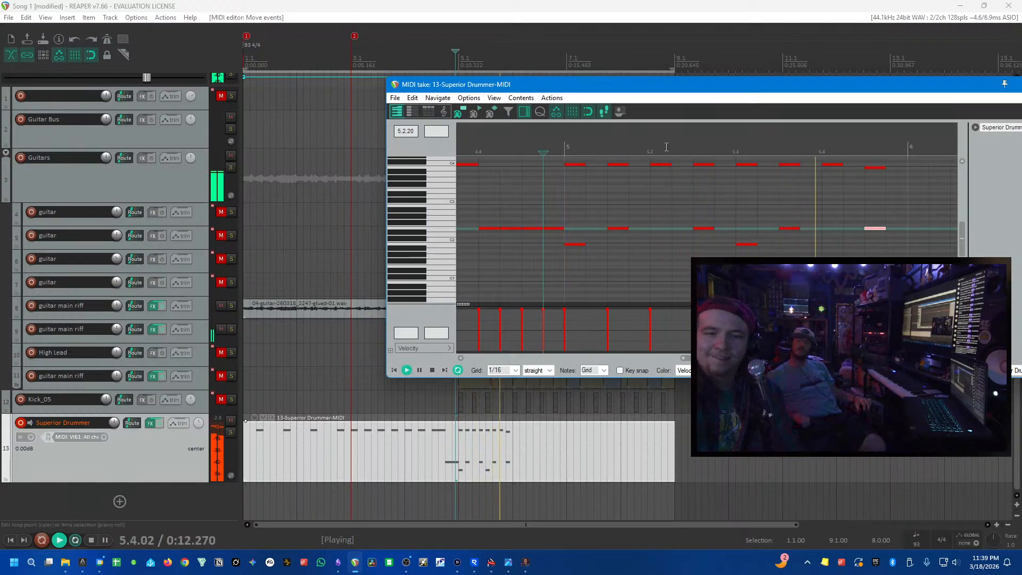
{"action": "key", "text": "space"}
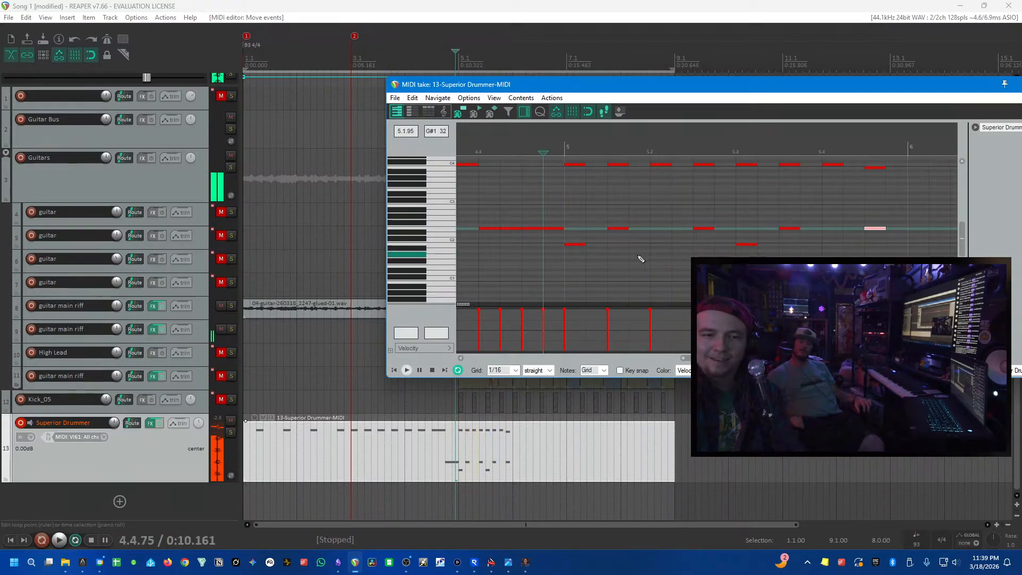
- Add a B1 note on beat 2 of bar 5 and play from 5.1.00
{"action": "key", "text": "space"}
{"action": "key", "text": "space"}
{"action": "left_click", "coordinate": [661, 244]}
{"action": "key", "text": "space"}
{"action": "left_click", "coordinate": [570, 137]}
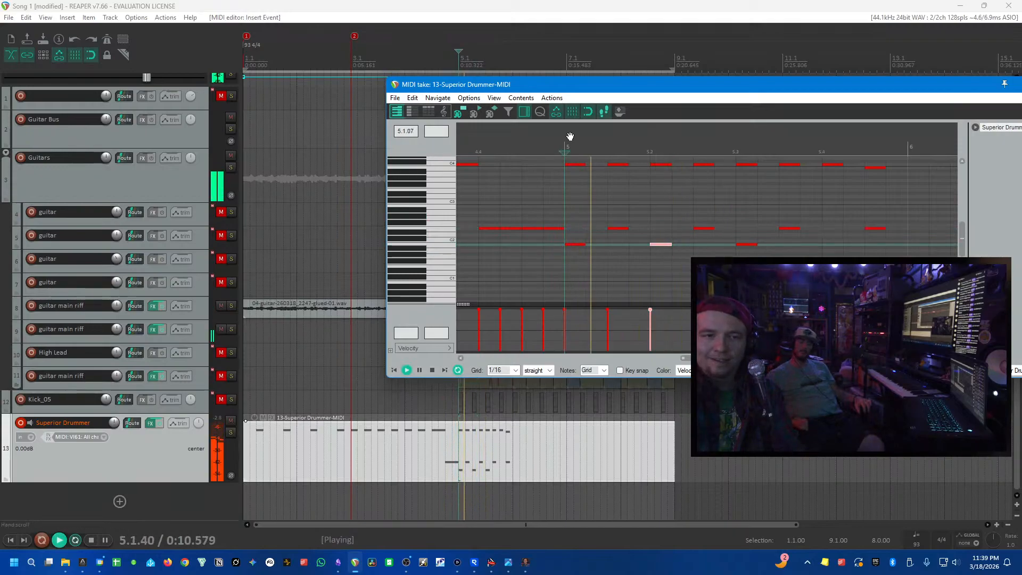
{"action": "key", "text": "space"}
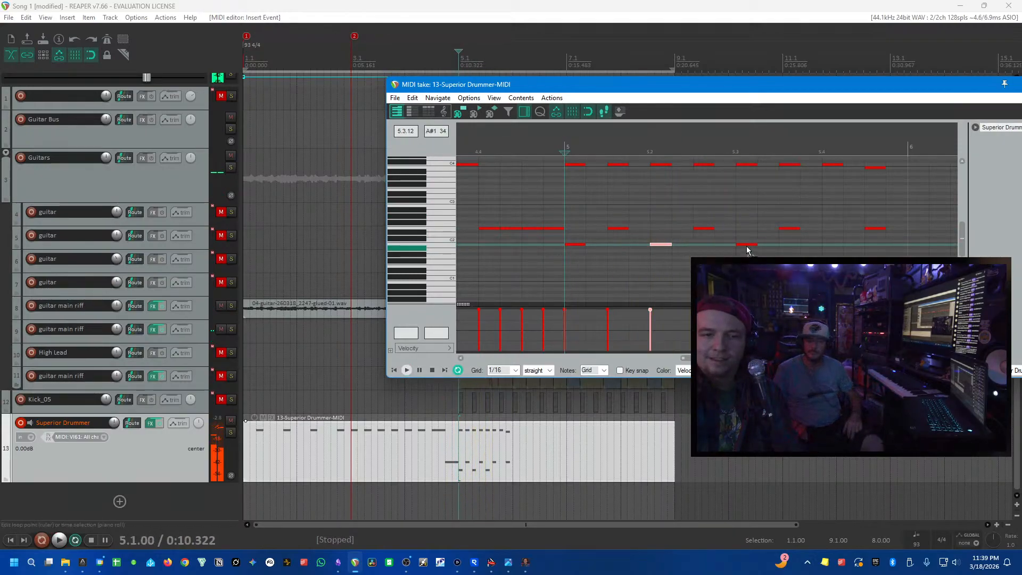
- Add B1 notes at 5.4.00 and 5.4.25 and play bar 5
{"action": "left_click", "coordinate": [829, 245]}
{"action": "left_click", "coordinate": [853, 245]}
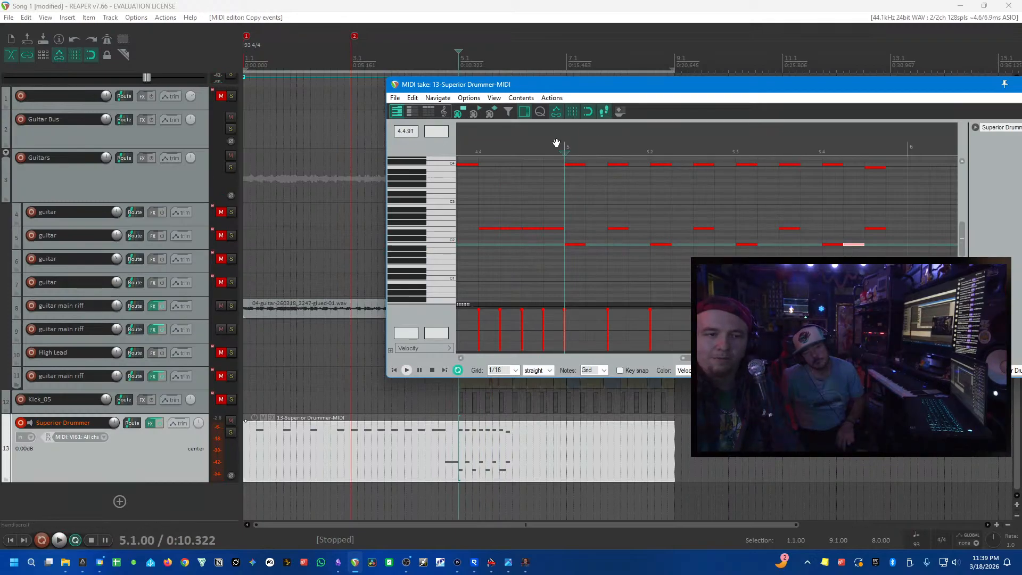
{"action": "key", "text": "space"}
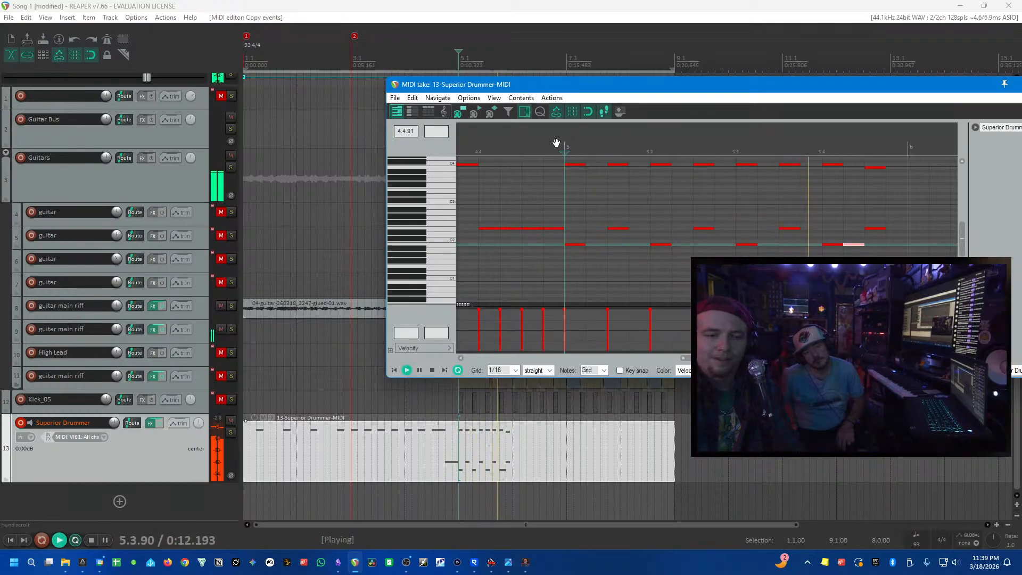
{"action": "key", "text": "space"}
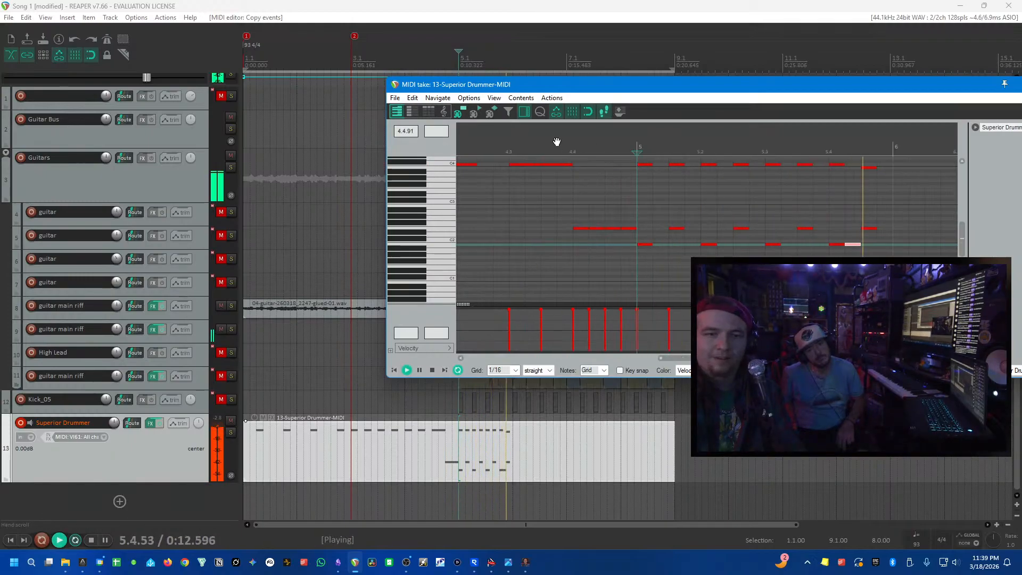
- Move the B3 note at the end of bar 5 to 6.1.00 and insert a C4 note at 5.4.50
{"action": "key", "text": "space"}
{"action": "left_click_drag", "start_coordinate": [871, 171], "coordinate": [894, 171]}
{"action": "left_click", "coordinate": [864, 164]}
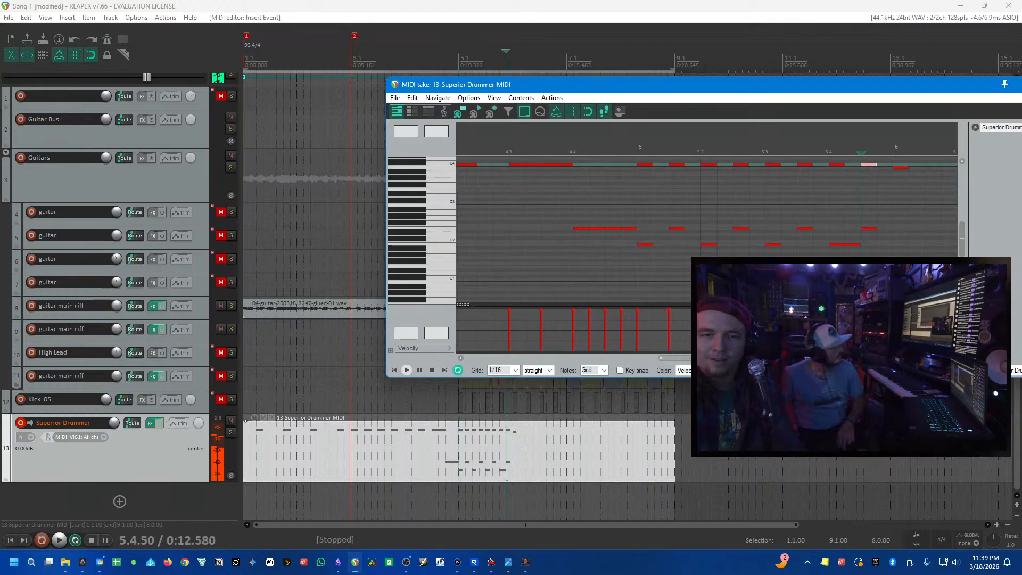
- Split the drum item at 6.1.00, delete everything after it, and split off bar 5 as its own item at 5.1.00
{"action": "left_click", "coordinate": [513, 457]}
{"action": "key", "text": "s"}
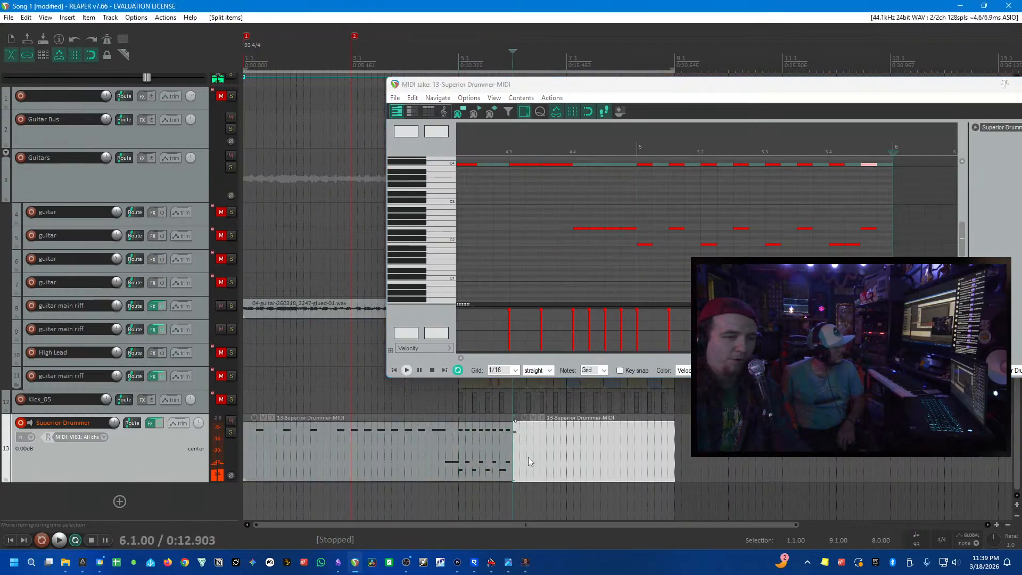
{"action": "key", "text": "Delete"}
{"action": "left_click", "coordinate": [460, 450]}
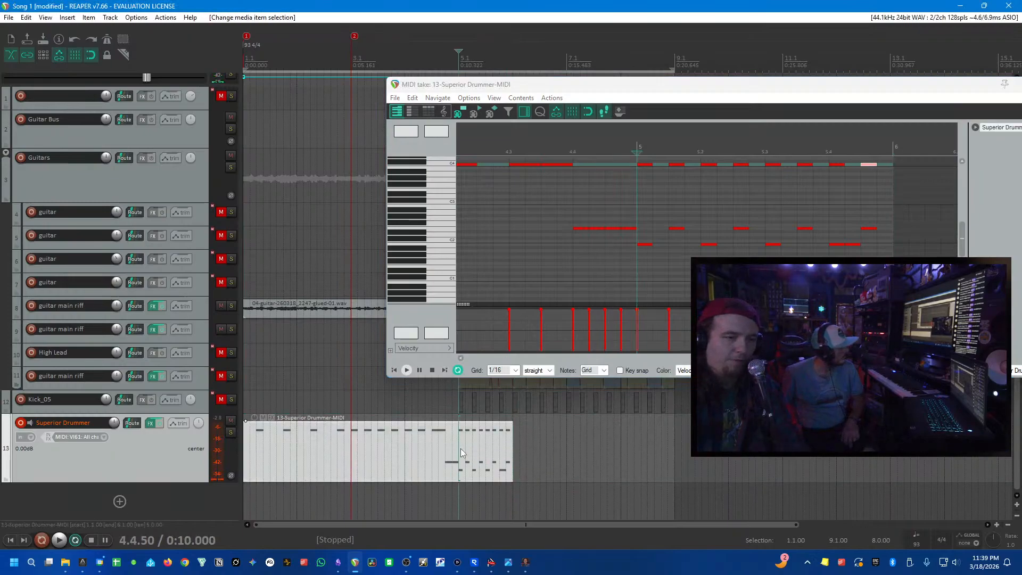
{"action": "key", "text": "s"}
- Duplicate the bar 5 drum item across bars 6 to 8 and glue the four items into one
{"action": "left_click_drag", "start_coordinate": [499, 456], "coordinate": [491, 433]}
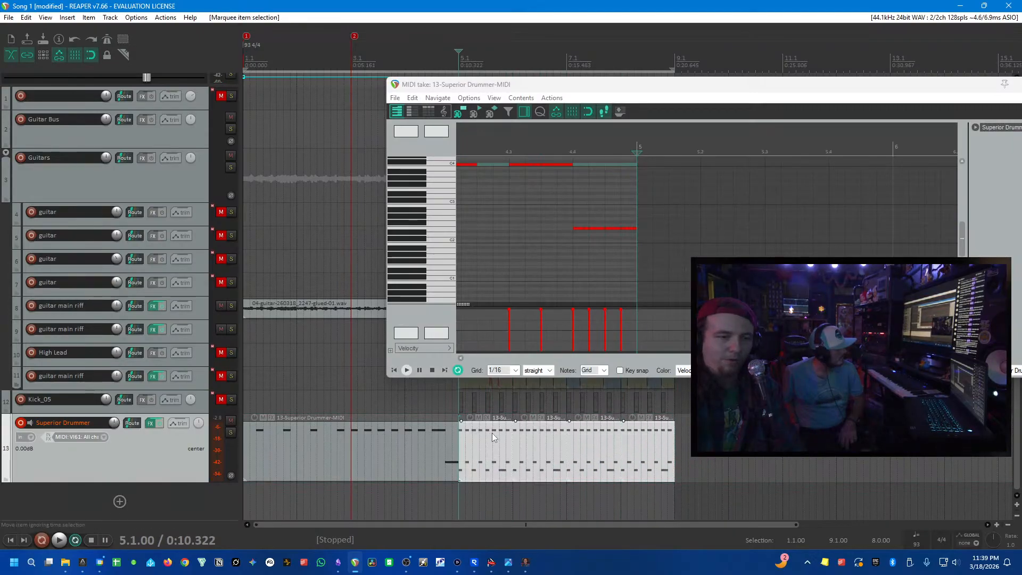
{"action": "right_click", "coordinate": [492, 432]}
{"action": "left_click", "coordinate": [562, 334]}
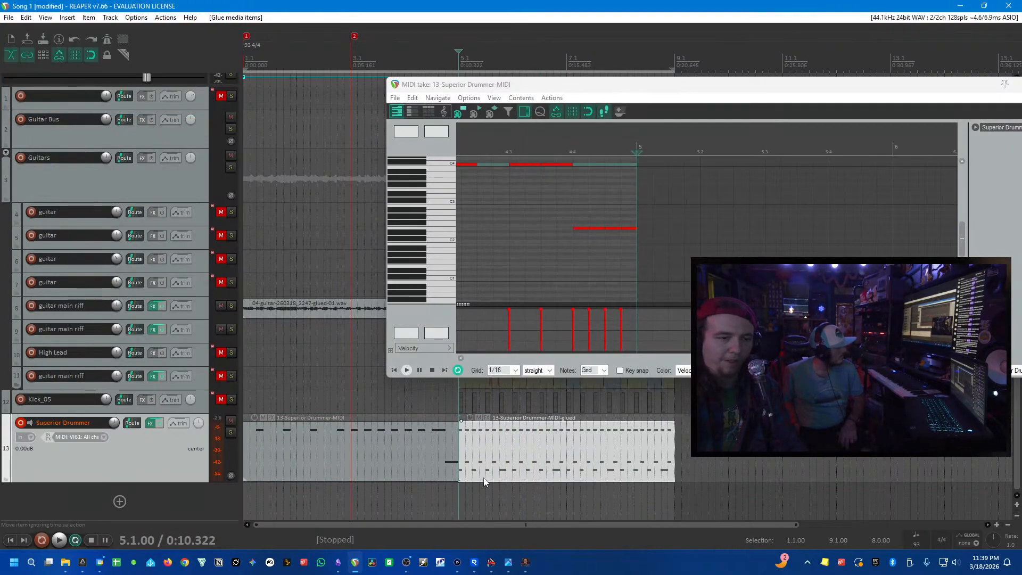
- Play the drums from just before bar 5 through bar 8, and close the MIDI editor
{"action": "left_click", "coordinate": [436, 481]}
{"action": "key", "text": "space"}
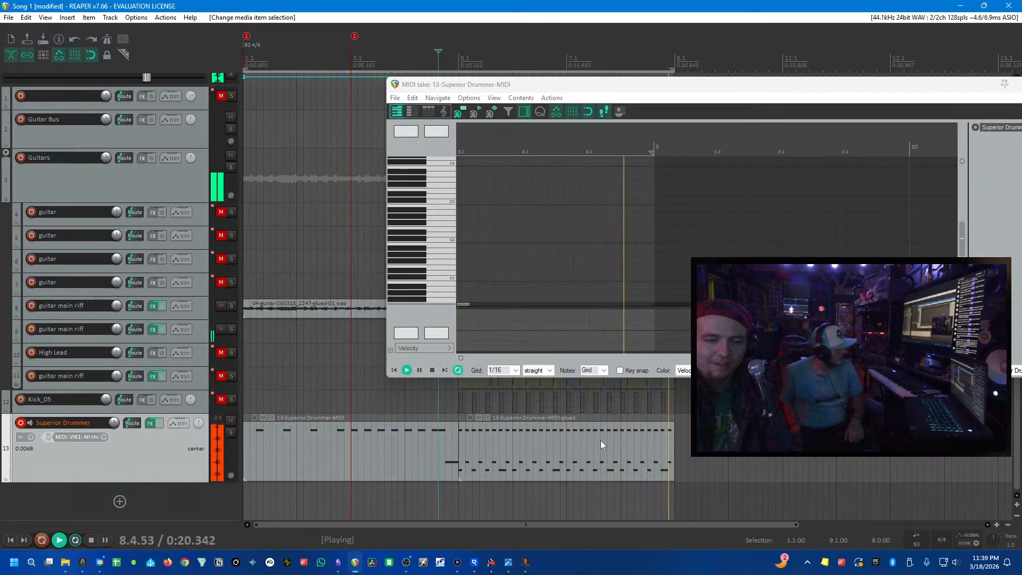
{"action": "key", "text": "space"}
{"action": "left_click", "coordinate": [465, 457]}
{"action": "left_click_drag", "start_coordinate": [582, 78], "coordinate": [464, 106]}
{"action": "left_click", "coordinate": [613, 95]}
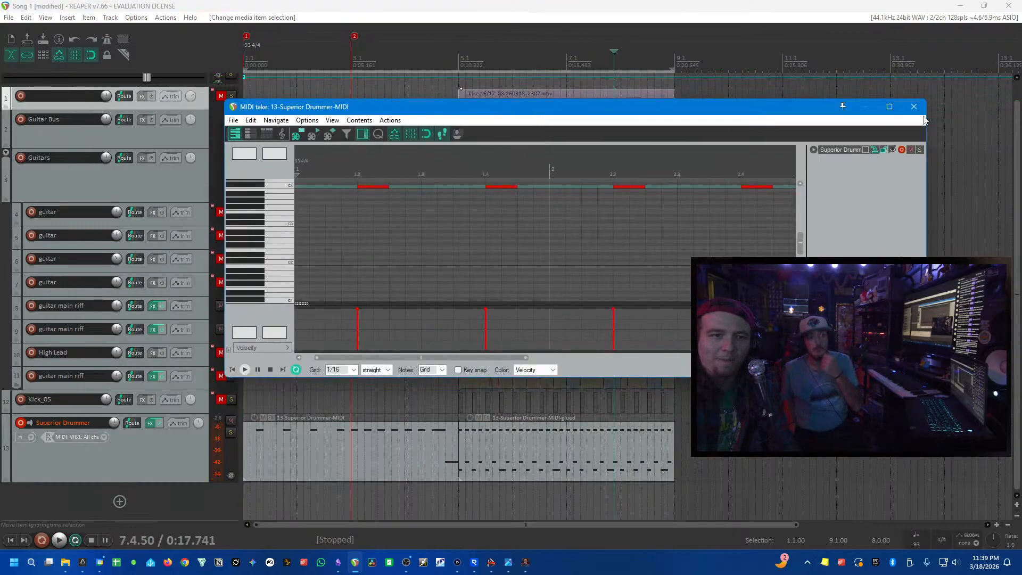
{"action": "left_click", "coordinate": [914, 107]}
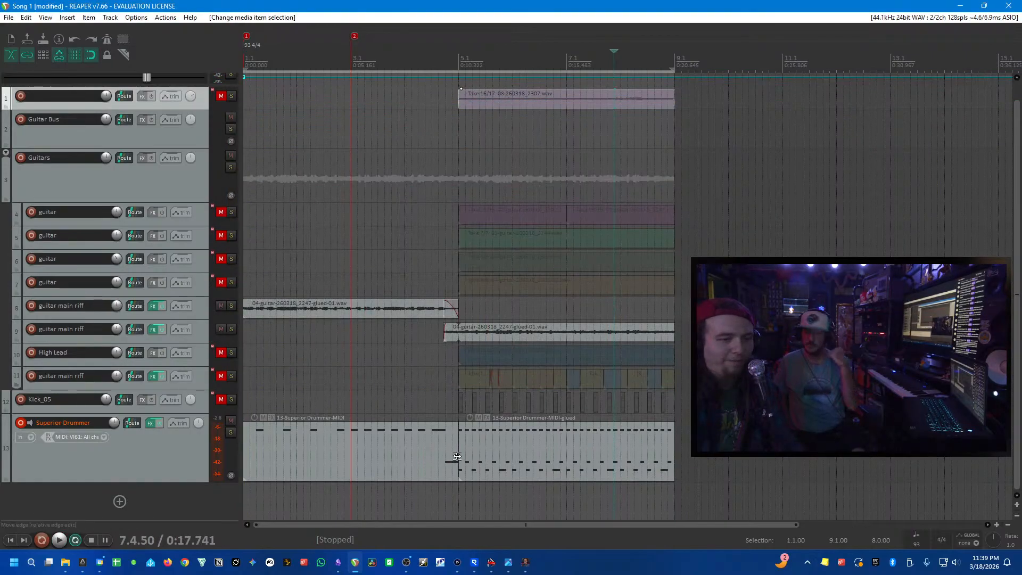
- Create a region from 5.1.00 to 9.1.00 and copy it with its contents to start at 9.1.00
{"action": "left_click", "coordinate": [457, 456]}
{"action": "left_click", "coordinate": [528, 461]}
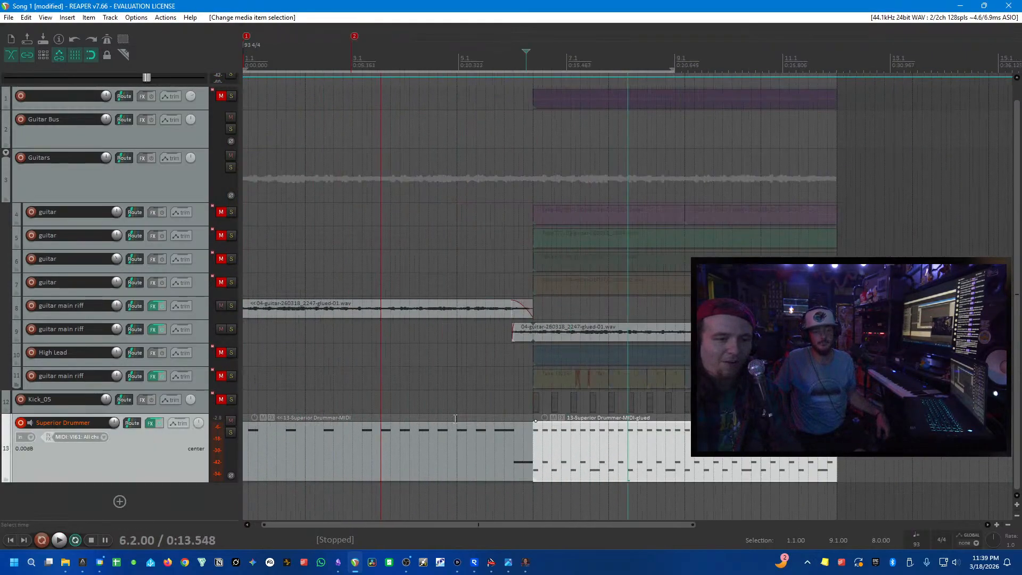
{"action": "scroll", "coordinate": [580, 312], "scroll_direction": "down", "scroll_amount": 2}
{"action": "left_click_drag", "start_coordinate": [397, 60], "coordinate": [549, 62]}
{"action": "right_click", "coordinate": [517, 84]}
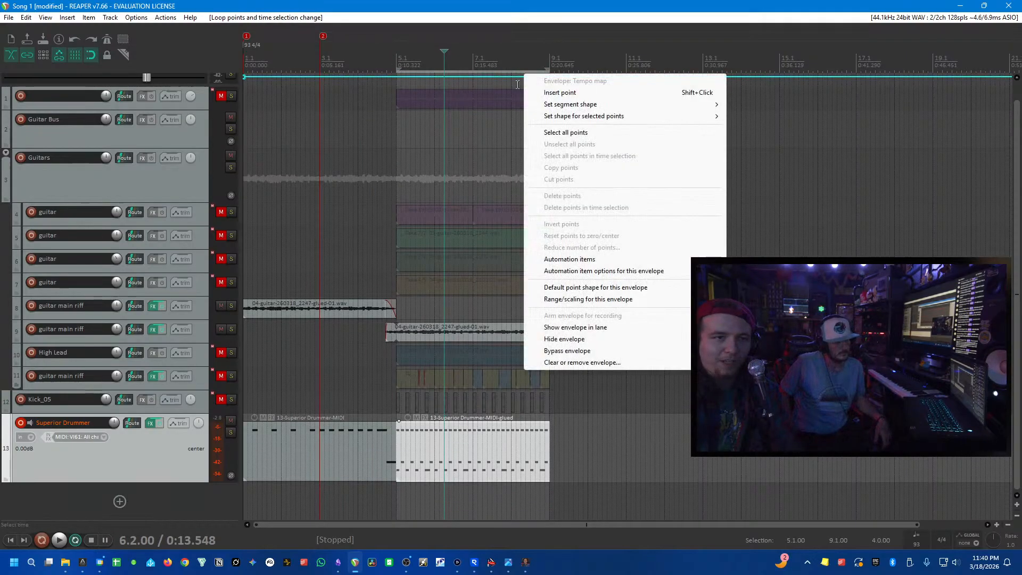
{"action": "key", "text": "Escape"}
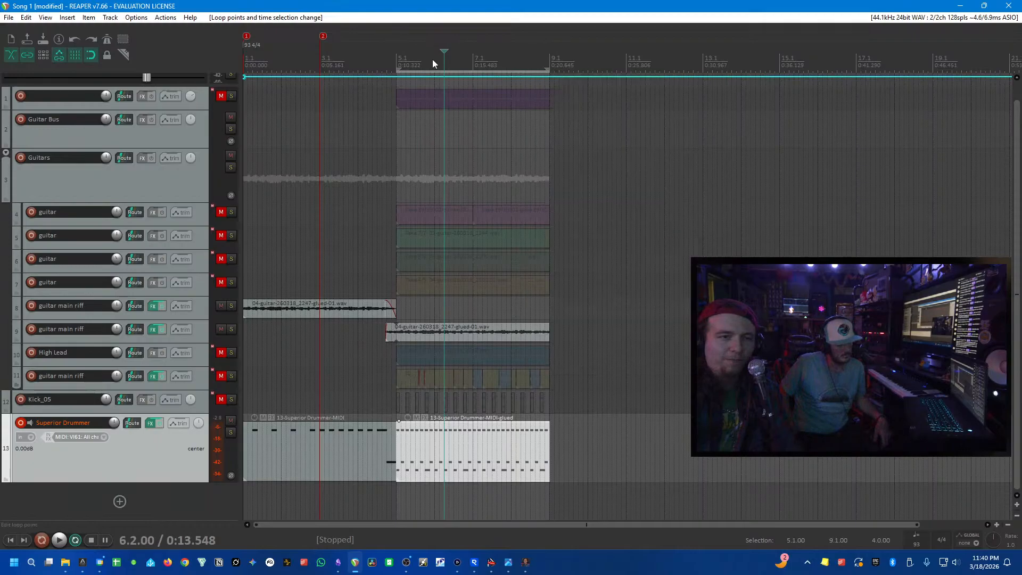
{"action": "right_click", "coordinate": [432, 59]}
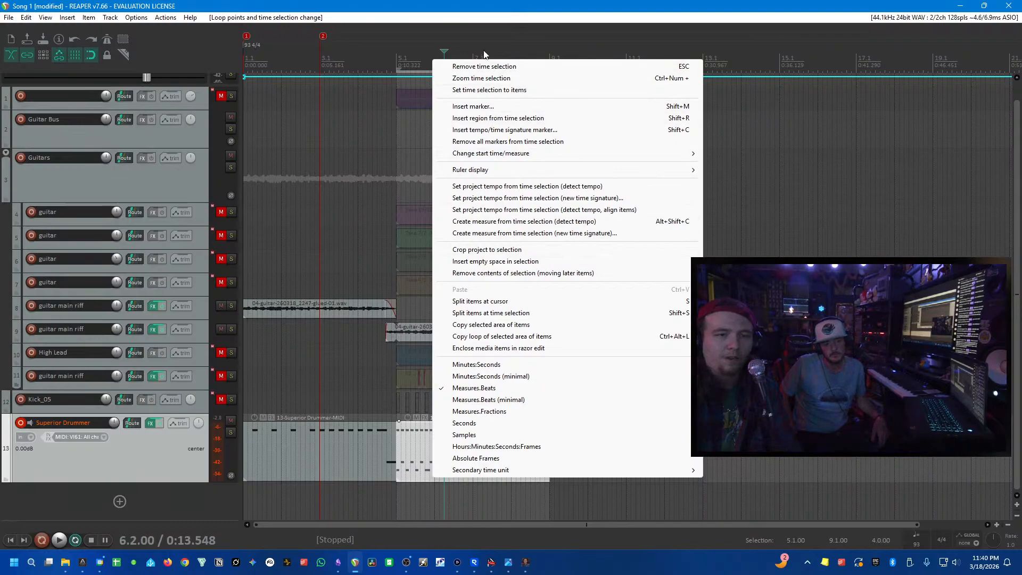
{"action": "left_click", "coordinate": [487, 118]}
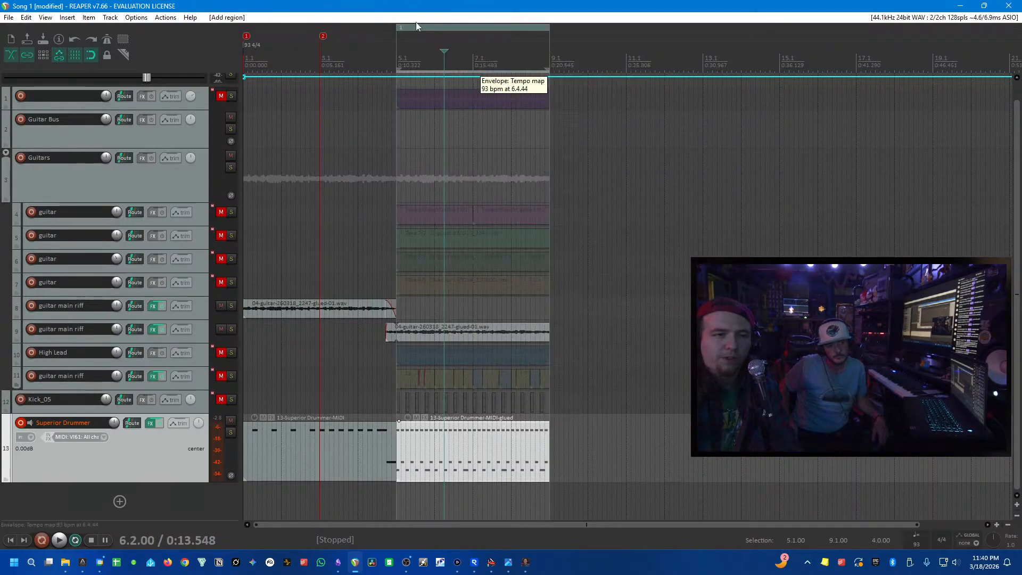
{"action": "mouse_move", "coordinate": [420, 29]}
{"action": "left_mouse_down"}
{"action": "mouse_move", "coordinate": [550, 45]}
{"action": "mouse_move", "coordinate": [419, 32]}
{"action": "left_mouse_up"}
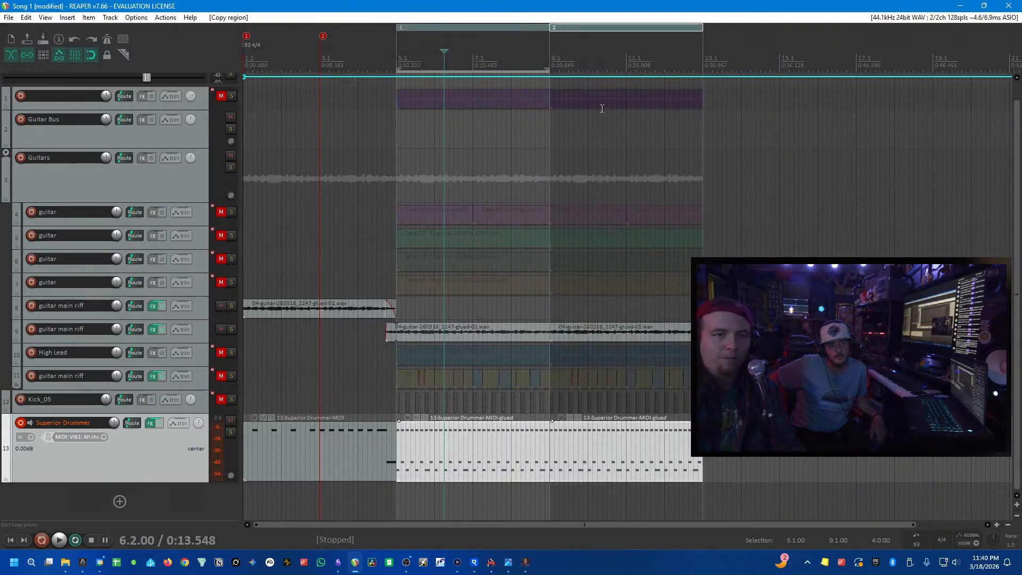
- Open the copied Superior Drummer item starting at bar 9 in the MIDI editor
{"action": "left_click", "coordinate": [402, 479]}
{"action": "left_click", "coordinate": [548, 480]}
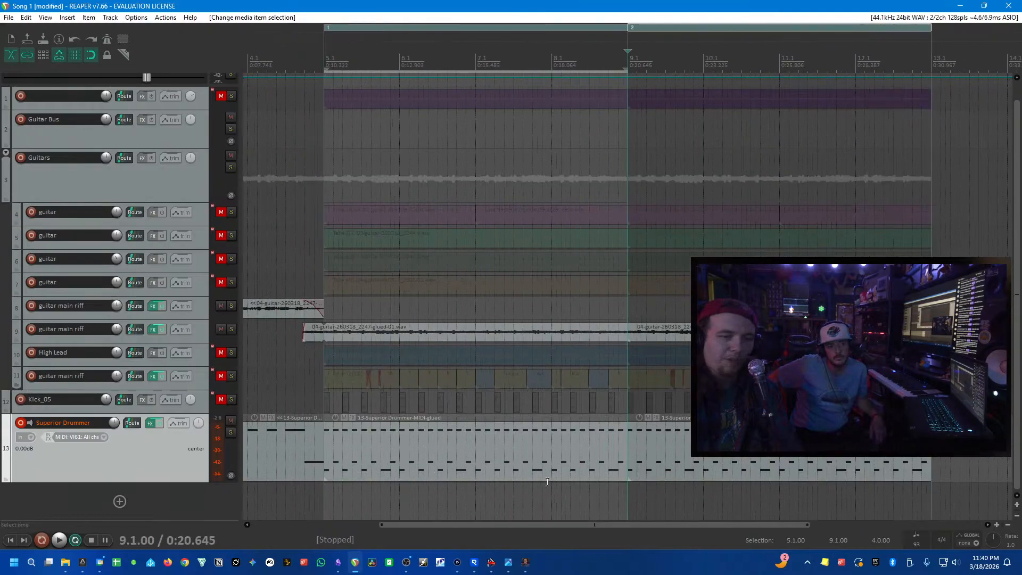
{"action": "scroll", "coordinate": [631, 464], "scroll_direction": "up", "scroll_amount": 3}
{"action": "left_click", "coordinate": [606, 460]}
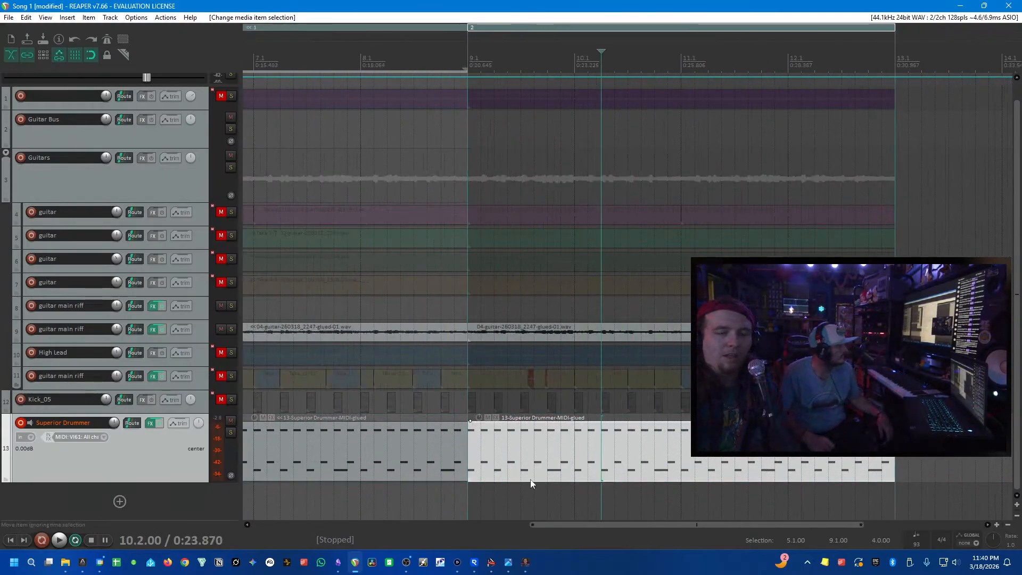
{"action": "double_click", "coordinate": [516, 449]}
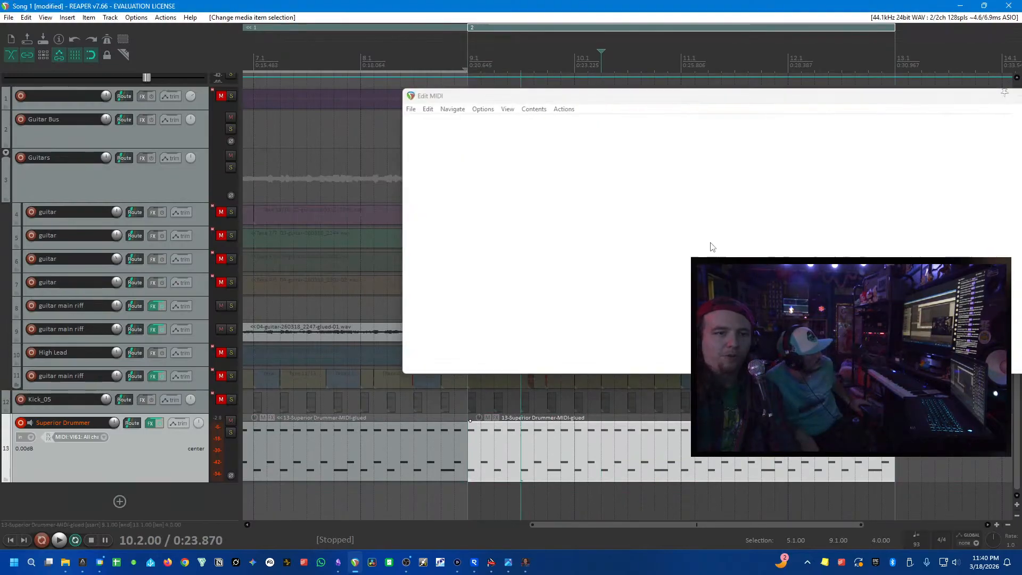
{"action": "scroll", "coordinate": [448, 221], "scroll_direction": "down", "scroll_amount": 4}
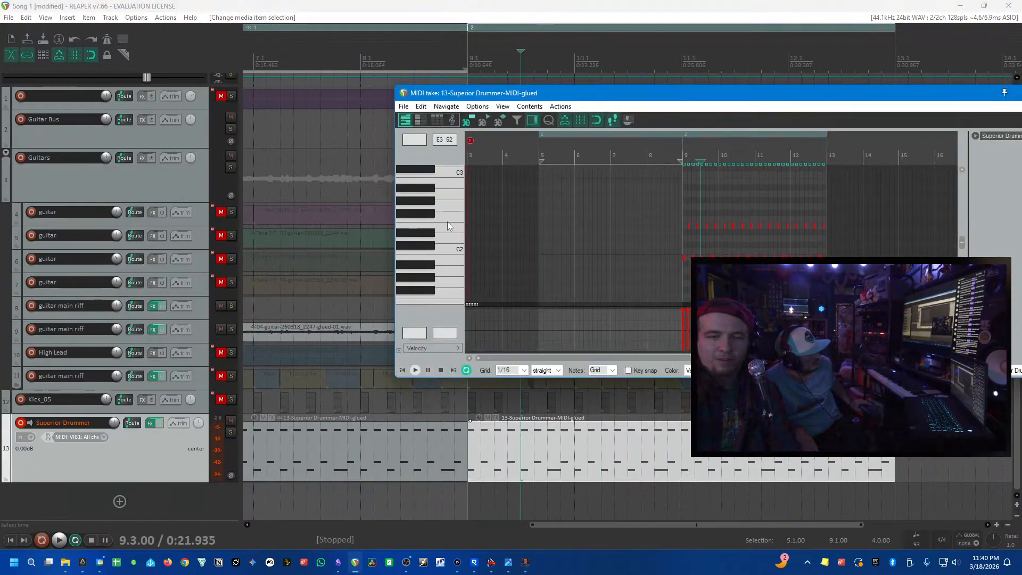
{"action": "scroll", "coordinate": [841, 238], "scroll_direction": "up", "scroll_amount": 4}
- Play the copied drum pattern from 9.1.00
{"action": "key", "text": "space"}
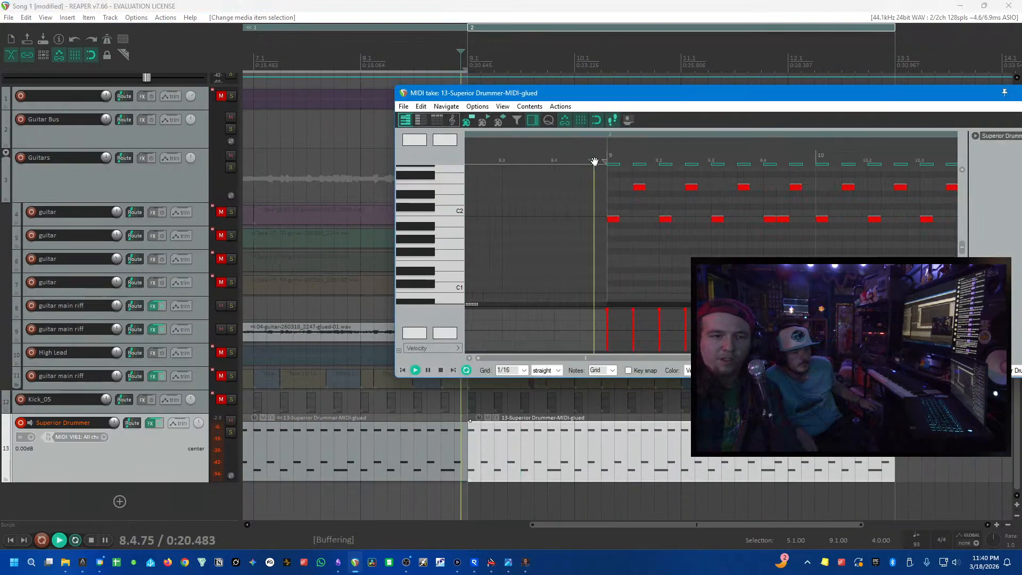
{"action": "scroll", "coordinate": [643, 231], "scroll_direction": "down", "scroll_amount": 5}
{"action": "key", "text": "space"}
{"action": "left_click", "coordinate": [711, 151]}
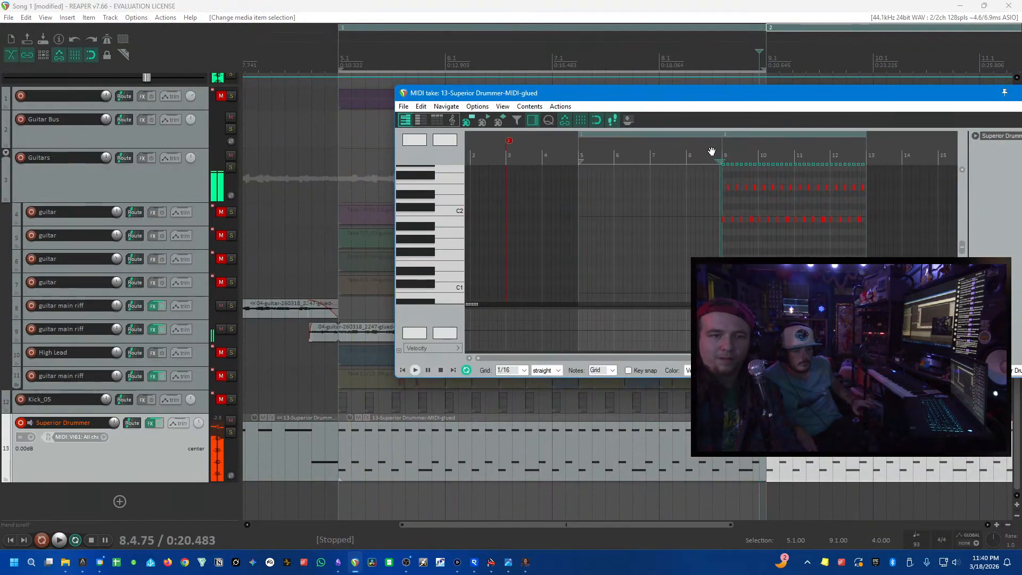
{"action": "left_click", "coordinate": [723, 152]}
{"action": "key", "text": "space"}
{"action": "scroll", "coordinate": [723, 152], "scroll_direction": "up", "scroll_amount": 5}
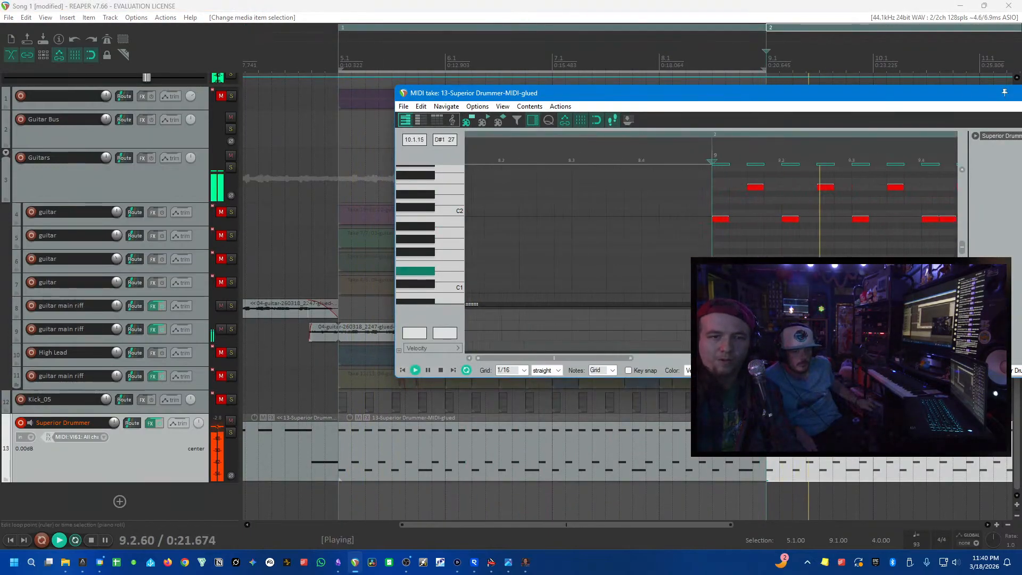
{"action": "key", "text": "space"}
- Delete the E2 note at 9.1.50 and the B1 note at 9.2.00, and move the E2 note at 9.2.50 to 9.2.00
{"action": "scroll", "coordinate": [766, 197], "scroll_direction": "up", "scroll_amount": 2}
{"action": "double_click", "coordinate": [753, 188]}
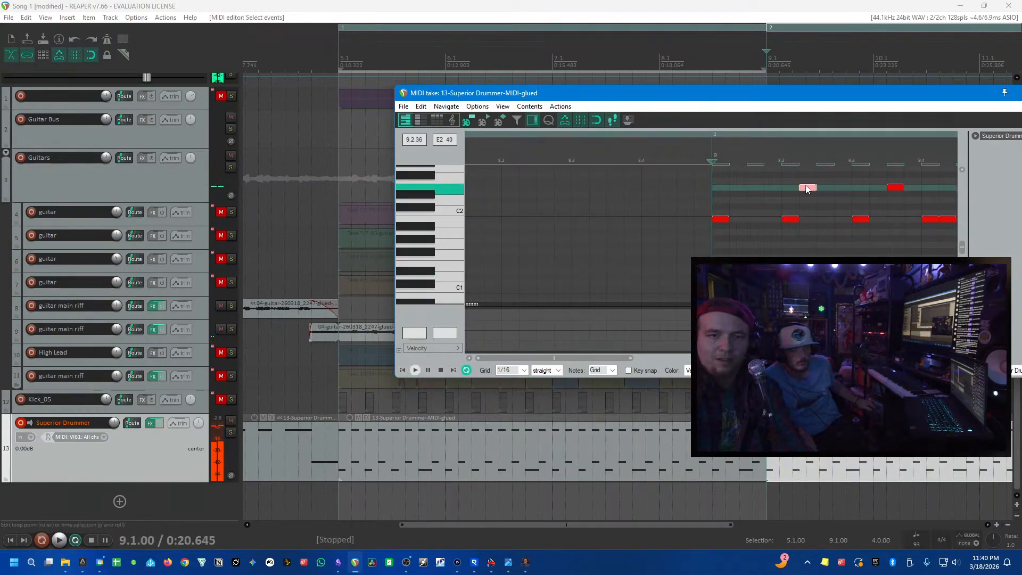
{"action": "double_click", "coordinate": [790, 218]}
{"action": "key", "text": "space"}
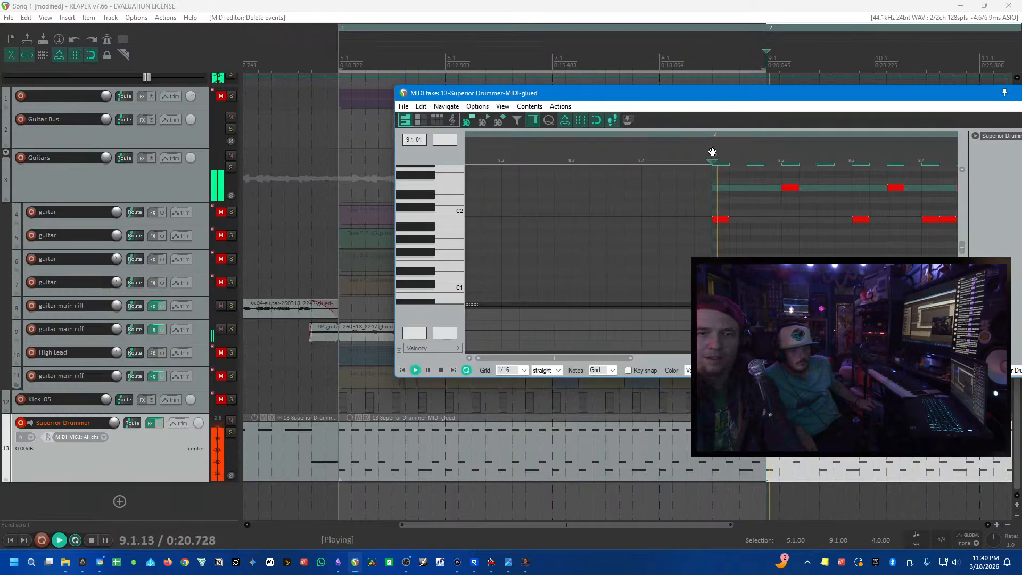
{"action": "scroll", "coordinate": [718, 152], "scroll_direction": "down", "scroll_amount": 2}
{"action": "key", "text": "space"}
- Delete the E2 note at 9.3.50 and move the E2 note at 9.4.50 to 9.4.25
{"action": "left_click_drag", "start_coordinate": [790, 183], "coordinate": [839, 199]}
{"action": "key", "text": "Delete"}
{"action": "left_click", "coordinate": [836, 203]}
{"action": "scroll", "coordinate": [731, 222], "scroll_direction": "up", "scroll_amount": 3}
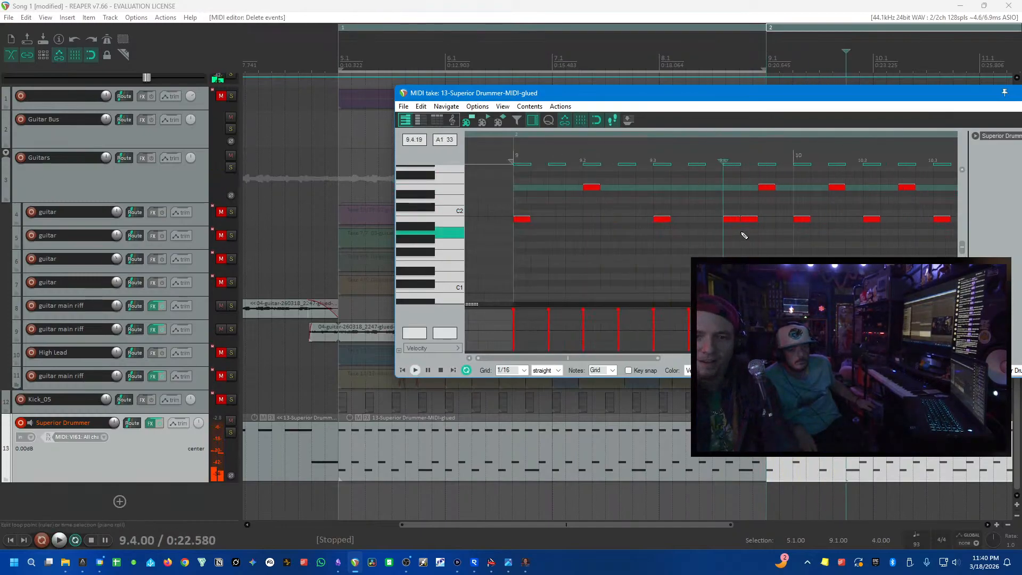
{"action": "left_click", "coordinate": [732, 220]}
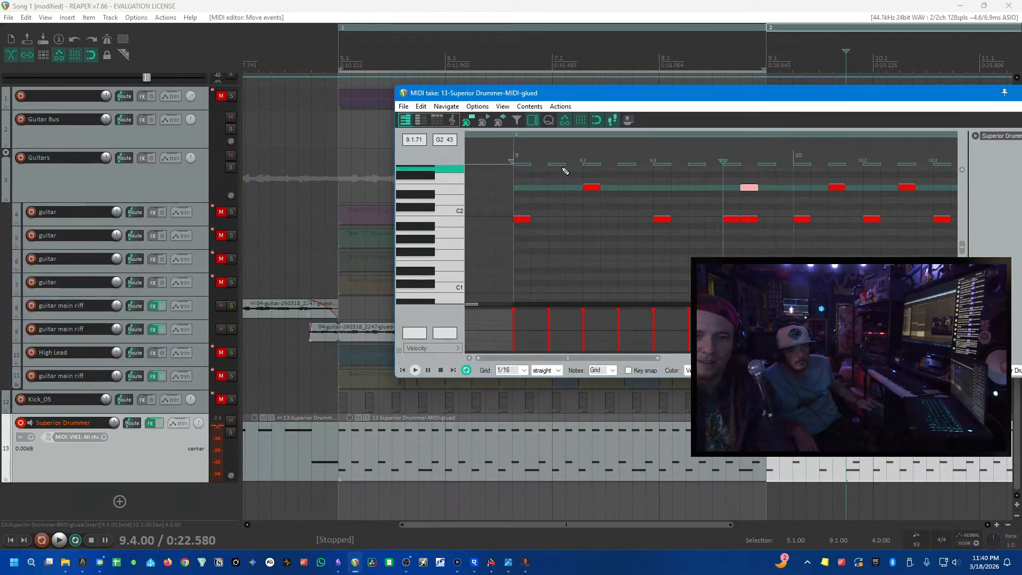
{"action": "key", "text": "space"}
{"action": "scroll", "coordinate": [729, 207], "scroll_direction": "up", "scroll_amount": 3}
{"action": "key", "text": "space"}
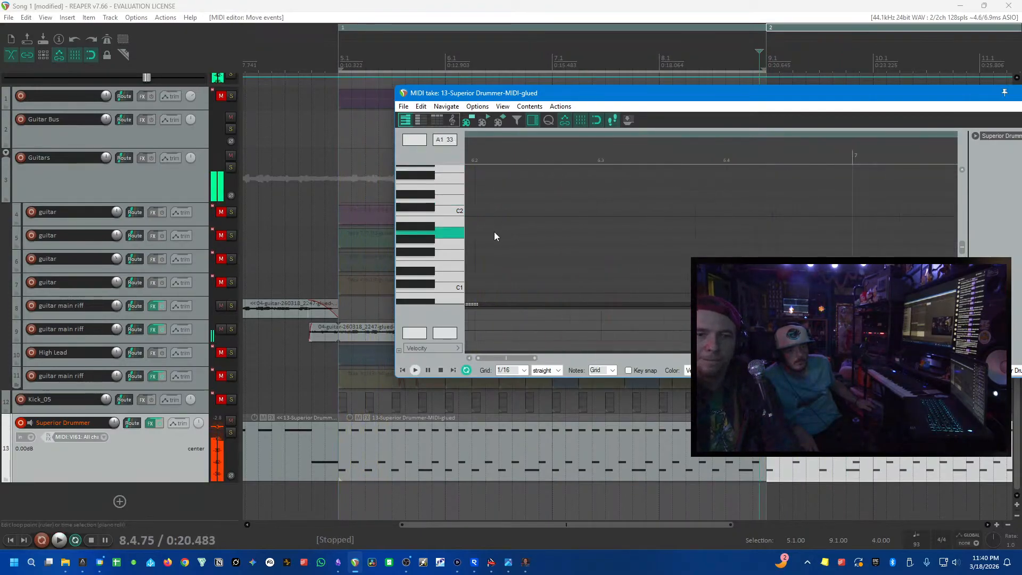
- Move the MIDI editor aside, set the time selection to 9.1.00 through 13.1.00, and play from its start
{"action": "scroll", "coordinate": [445, 233], "scroll_direction": "up", "scroll_amount": 2}
{"action": "scroll", "coordinate": [445, 233], "scroll_direction": "down", "scroll_amount": 1}
{"action": "left_click_drag", "start_coordinate": [897, 102], "coordinate": [472, 113]}
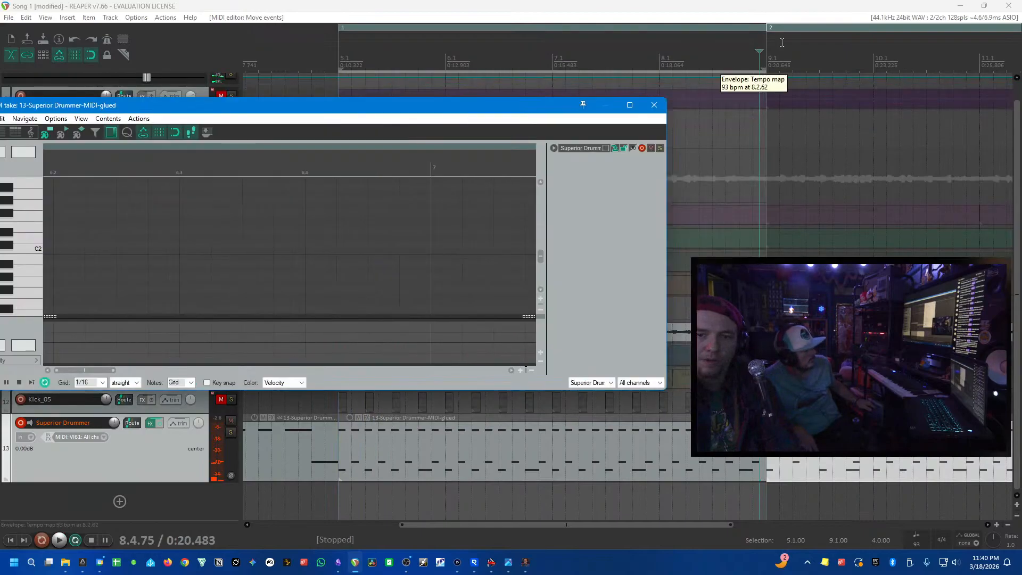
{"action": "left_click_drag", "start_coordinate": [760, 67], "coordinate": [833, 66]}
{"action": "scroll", "coordinate": [818, 63], "scroll_direction": "down", "scroll_amount": 3}
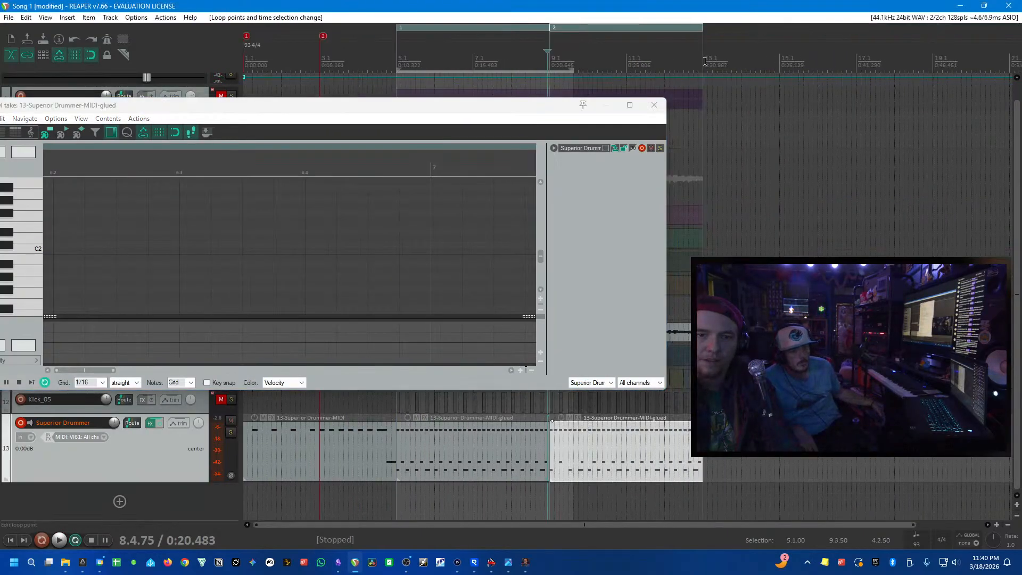
{"action": "left_click_drag", "start_coordinate": [704, 62], "coordinate": [550, 63]}
{"action": "scroll", "coordinate": [658, 65], "scroll_direction": "up", "scroll_amount": 4}
{"action": "key", "text": "space"}
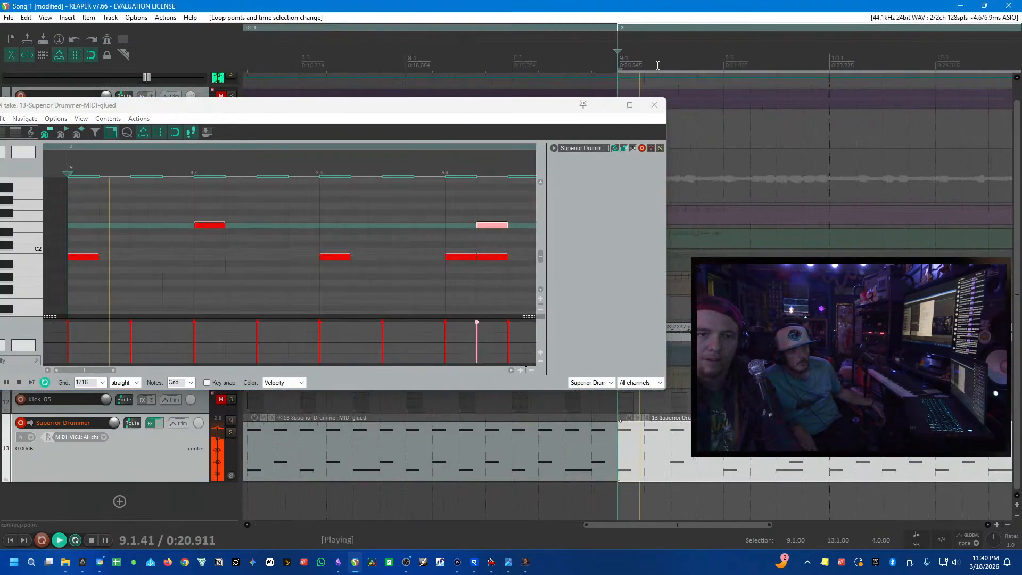
{"action": "key", "text": "space"}
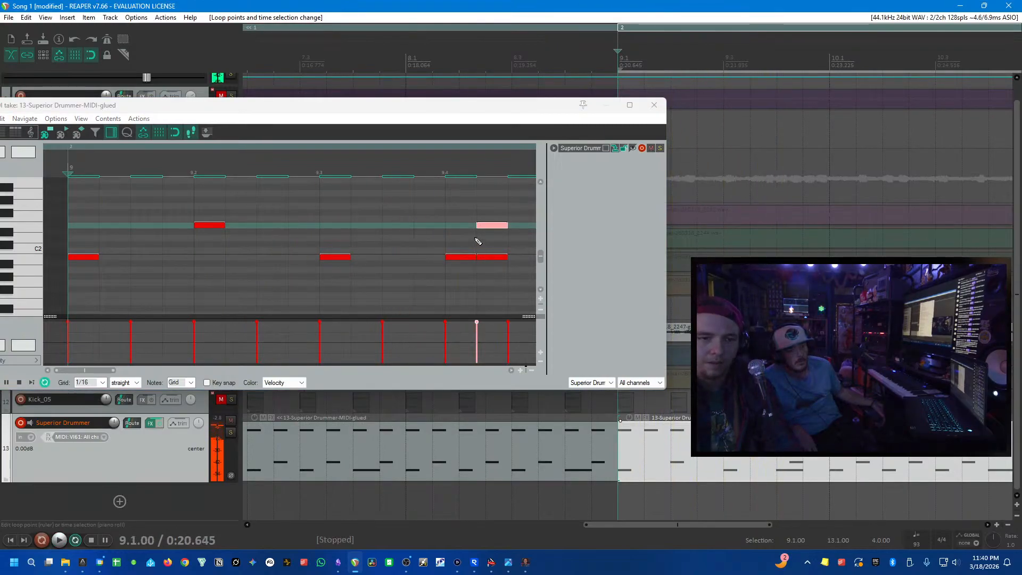
- Delete the B1 notes at 9.4.00 and 9.4.25, move the E2 note to 9.4.00, and play bar 9
{"action": "left_click", "coordinate": [453, 256]}
{"action": "key", "text": "Delete"}
{"action": "left_click", "coordinate": [464, 228]}
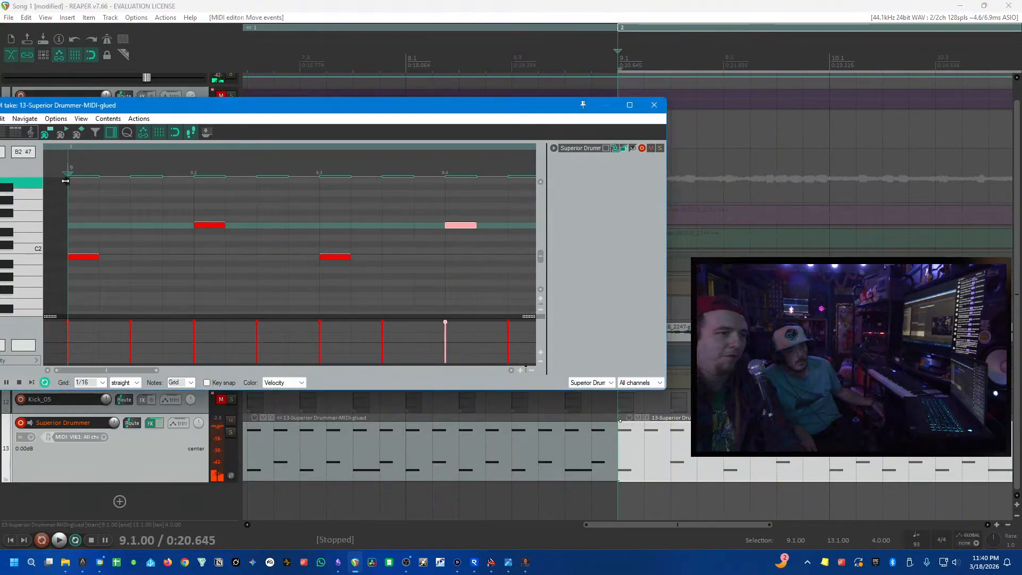
{"action": "key", "text": "space"}
{"action": "scroll", "coordinate": [239, 298], "scroll_direction": "down", "scroll_amount": 4}
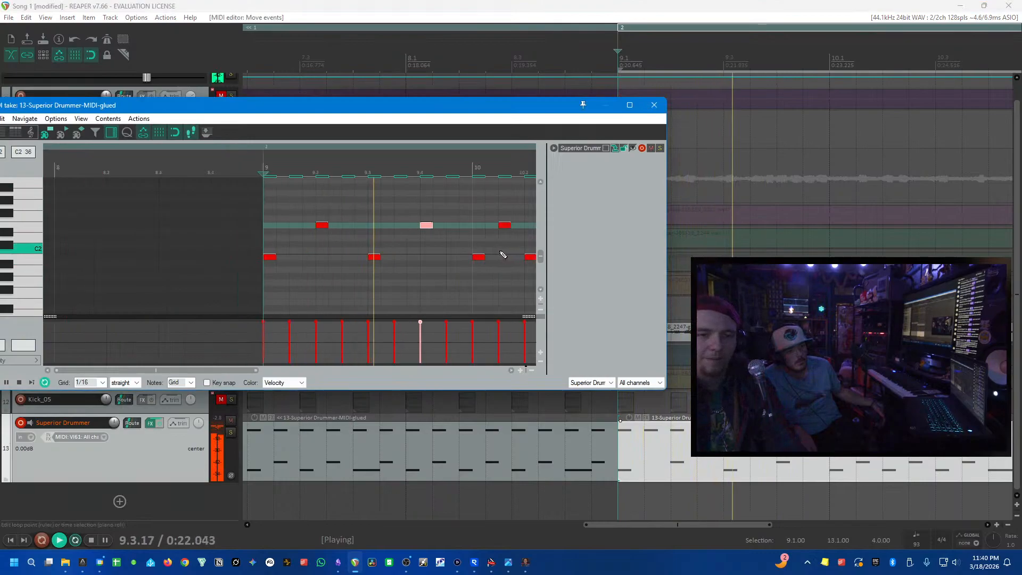
{"action": "key", "text": "space"}
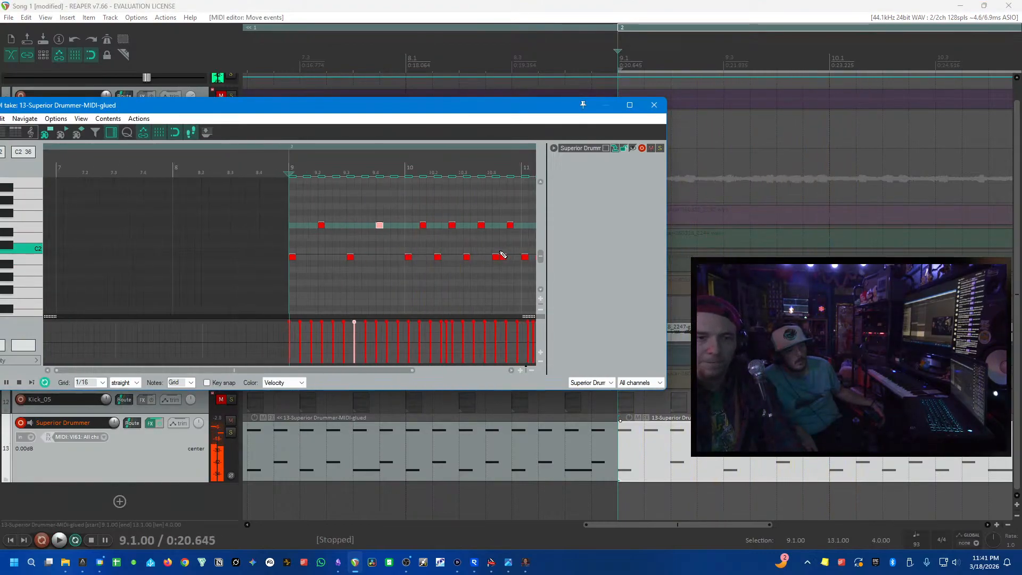
- Delete the old E2 and B1 notes that follow bar 9's new pattern, leaving the top row of notes
{"action": "scroll", "coordinate": [495, 257], "scroll_direction": "down", "scroll_amount": 3}
{"action": "left_click_drag", "start_coordinate": [482, 282], "coordinate": [343, 213]}
{"action": "key", "text": "Delete"}
{"action": "scroll", "coordinate": [400, 218], "scroll_direction": "up", "scroll_amount": 4}
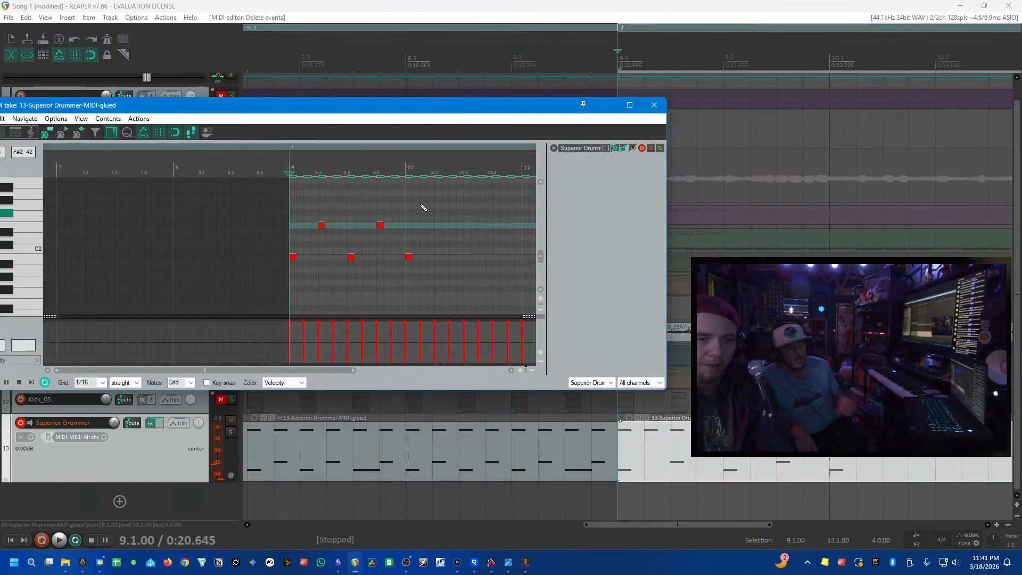
{"action": "key", "text": "Delete"}
- Copy bar 9's E2 and B1 notes into bars 10, 11 and 12
{"action": "left_click_drag", "start_coordinate": [511, 245], "coordinate": [229, 210]}
{"action": "scroll", "coordinate": [301, 256], "scroll_direction": "down", "scroll_amount": 3}
{"action": "left_click_drag", "start_coordinate": [294, 261], "coordinate": [413, 258]}
{"action": "scroll", "coordinate": [422, 262], "scroll_direction": "down", "scroll_amount": 2}
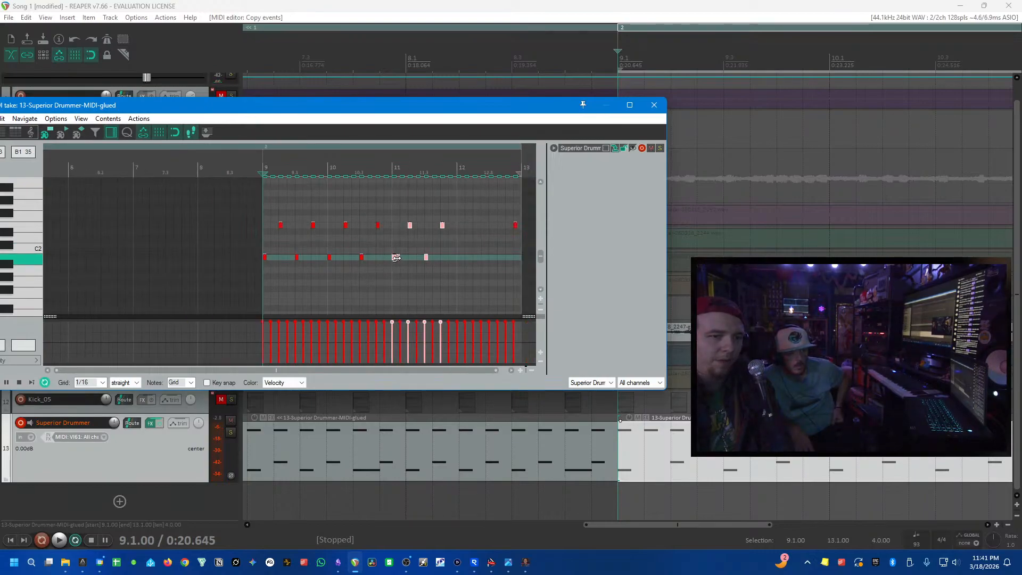
{"action": "left_click", "coordinate": [414, 257]}
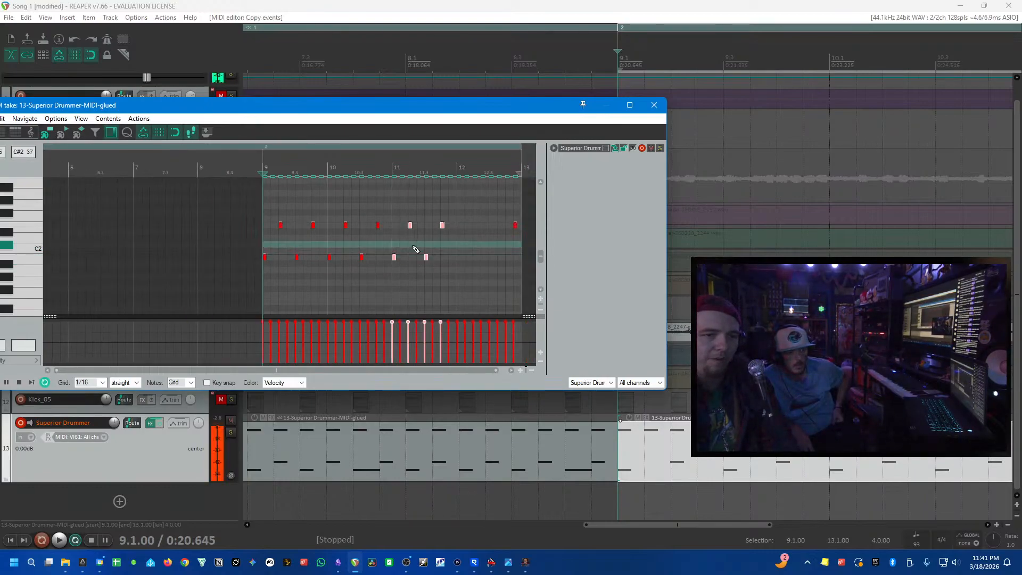
{"action": "left_click_drag", "start_coordinate": [461, 222], "coordinate": [461, 262]}
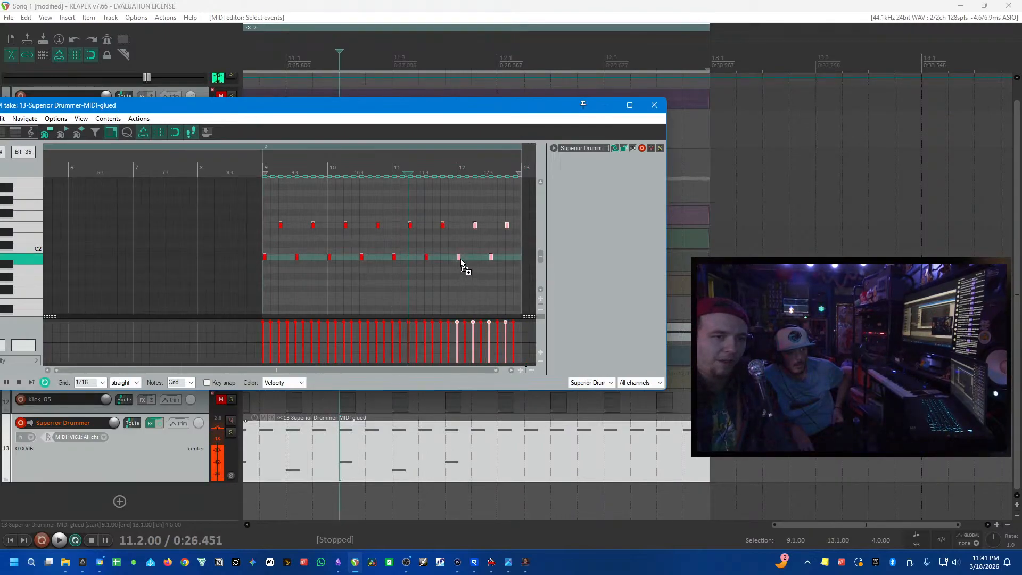
- Close the MIDI editor and play the revised drums from just before bar 9
{"action": "left_click", "coordinate": [655, 106]}
{"action": "scroll", "coordinate": [280, 462], "scroll_direction": "down", "scroll_amount": 5}
{"action": "key", "text": "space"}
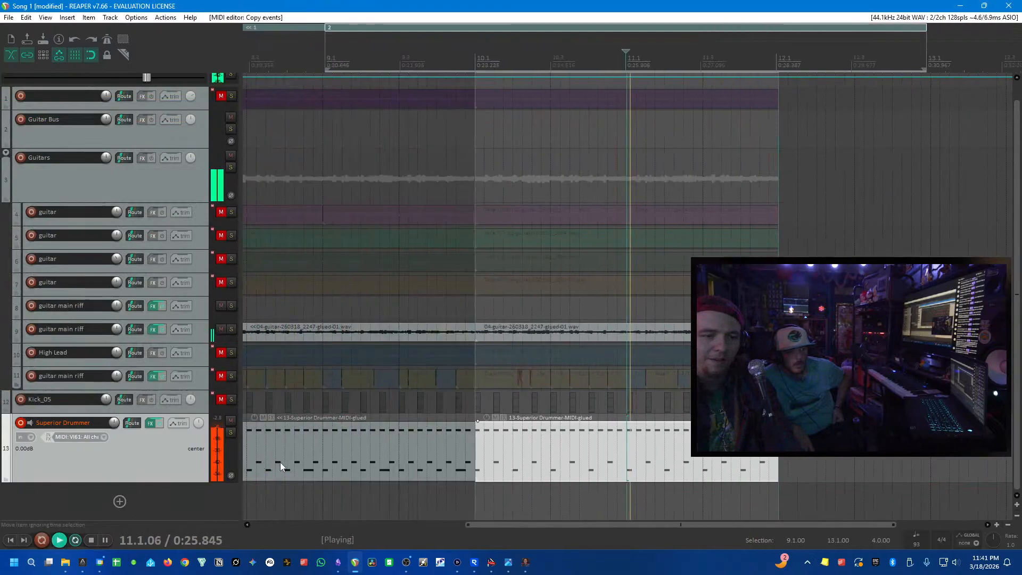
{"action": "left_click", "coordinate": [464, 501]}
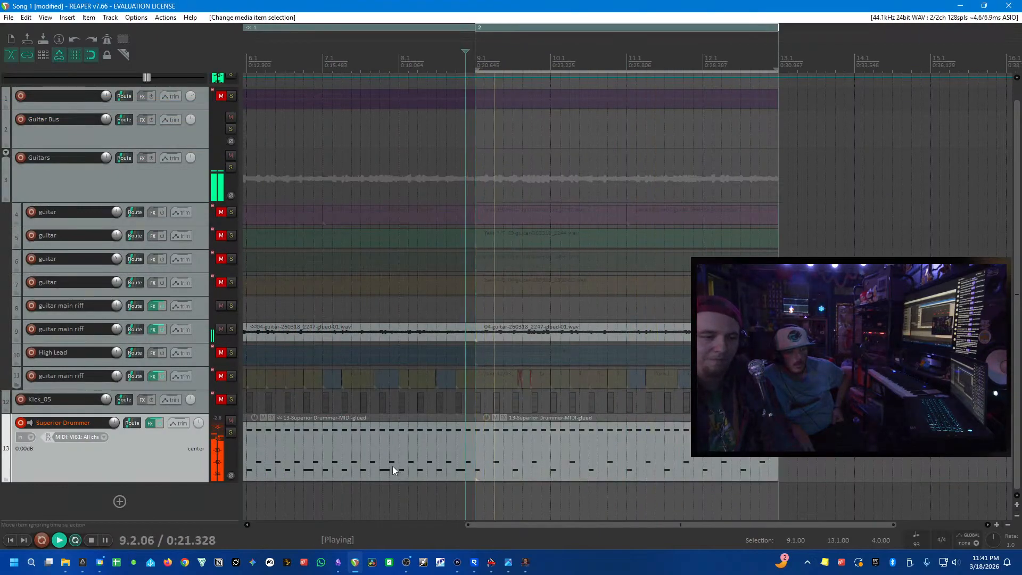
{"action": "left_click", "coordinate": [526, 450]}
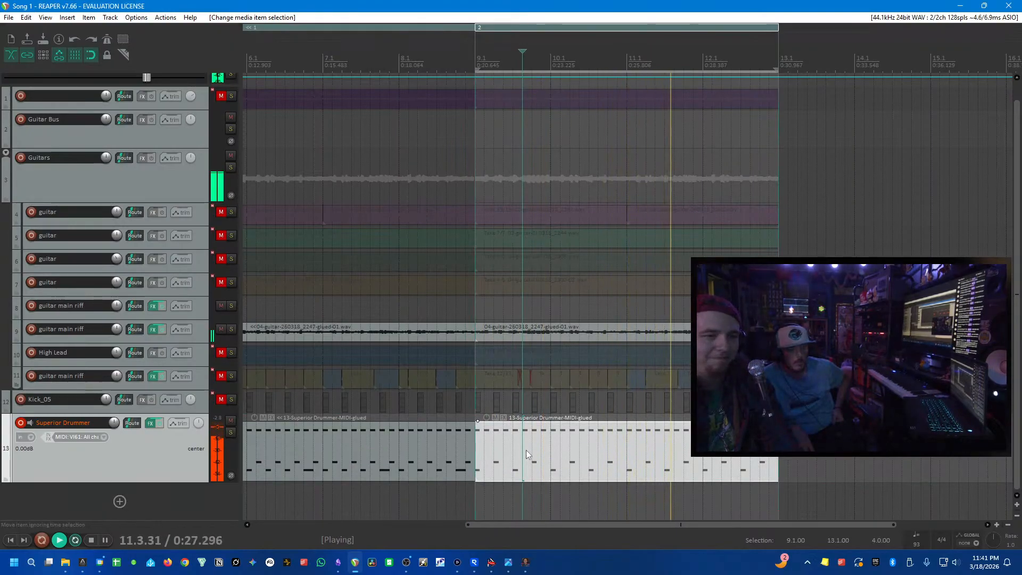
- Stop playback and save the project
{"action": "scroll", "coordinate": [526, 449], "scroll_direction": "down", "scroll_amount": 2}
{"action": "scroll", "coordinate": [596, 440], "scroll_direction": "up", "scroll_amount": 2}
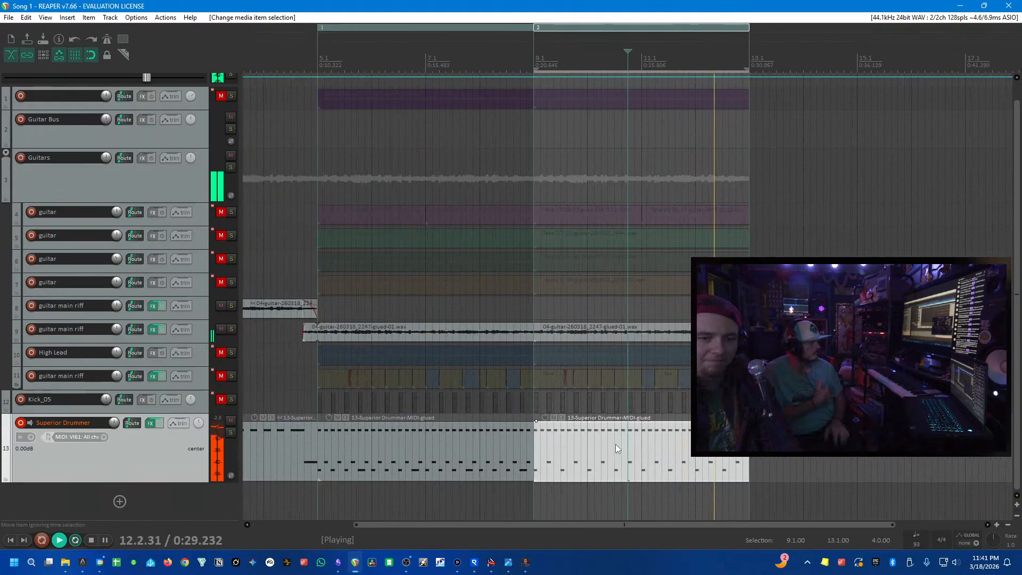
{"action": "left_click", "coordinate": [627, 439]}
{"action": "key", "text": "space"}
{"action": "right_click", "coordinate": [163, 451]}
{"action": "left_click", "coordinate": [166, 455]}
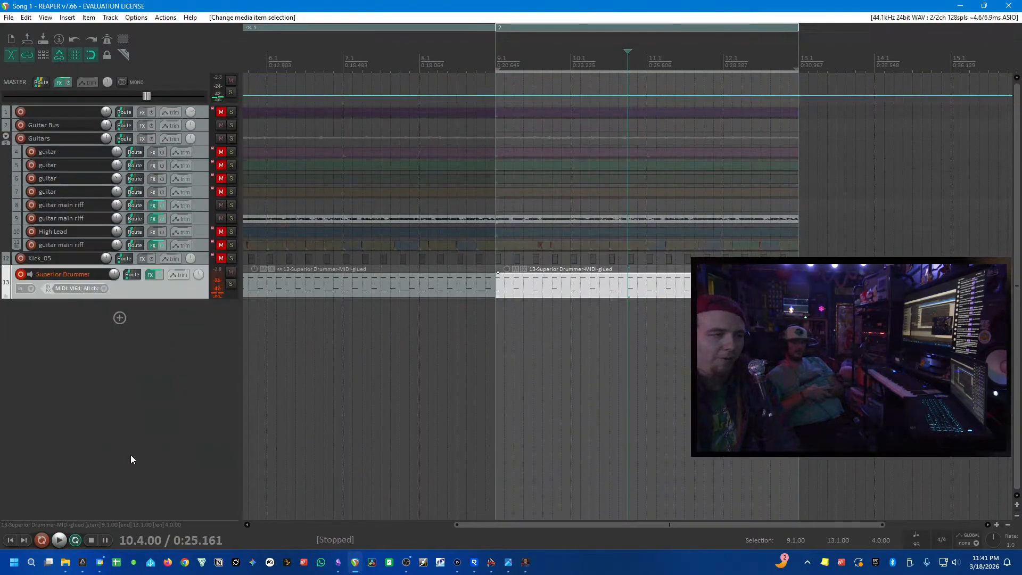
{"action": "left_click", "coordinate": [9, 18]}
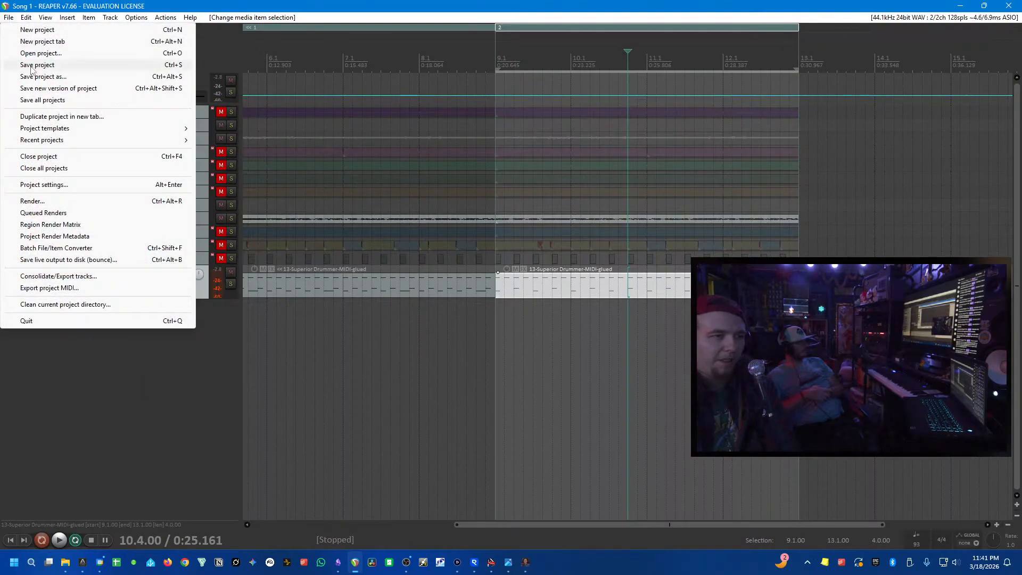
{"action": "left_click", "coordinate": [37, 65]}
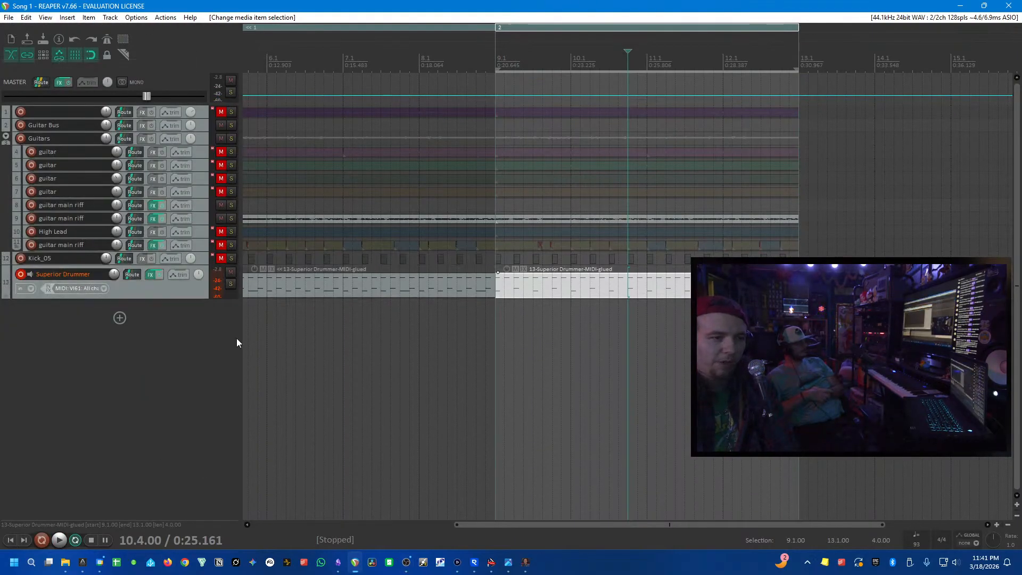
- Open the Media Explorer and audition kicks from the Lex Luger Drum Kit, including Kick_01.wav
{"action": "double_click", "coordinate": [146, 342]}
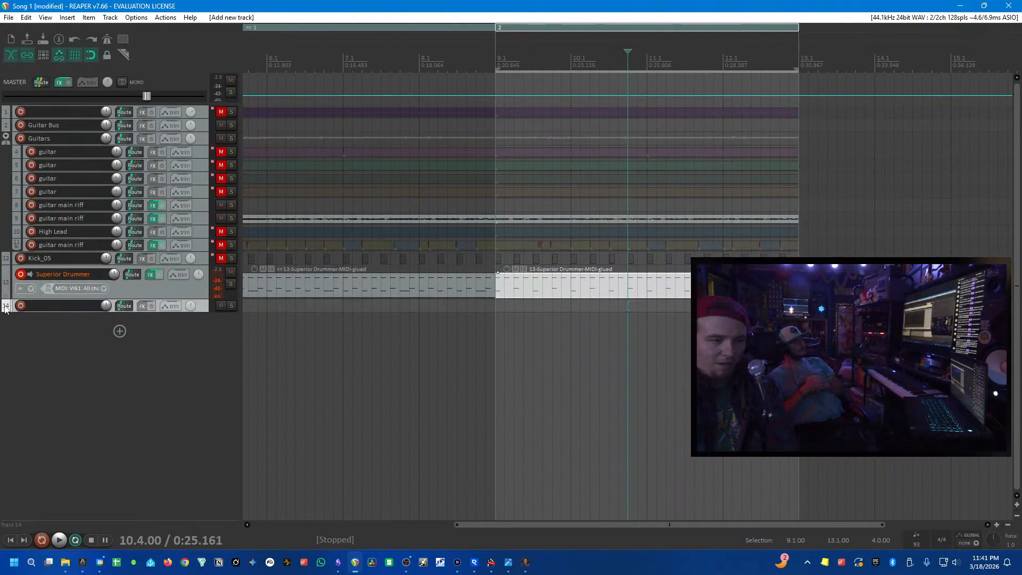
{"action": "key", "text": "Delete"}
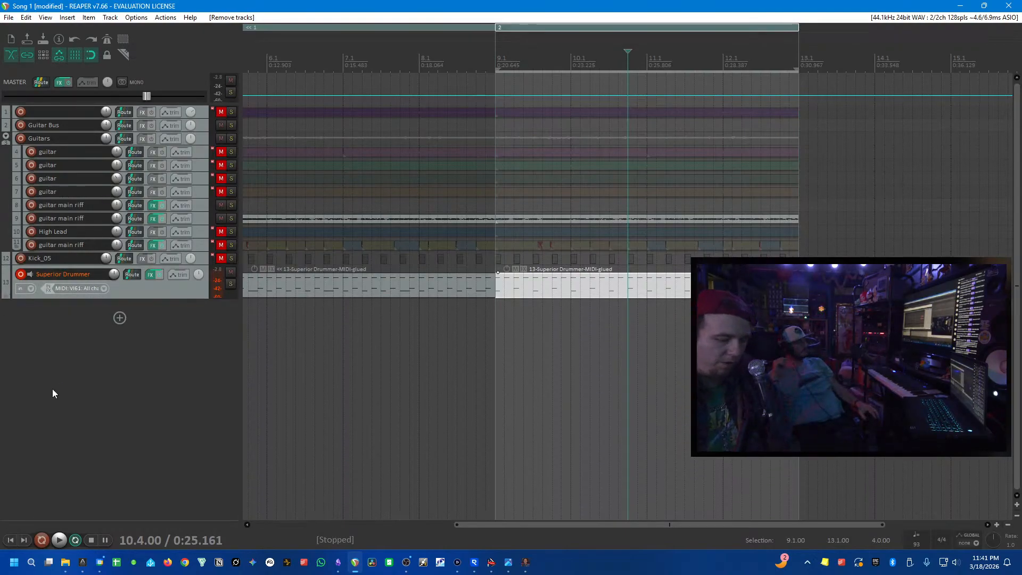
{"action": "key", "text": "ctrl+alt+x"}
{"action": "left_click_drag", "start_coordinate": [449, 107], "coordinate": [281, 122]}
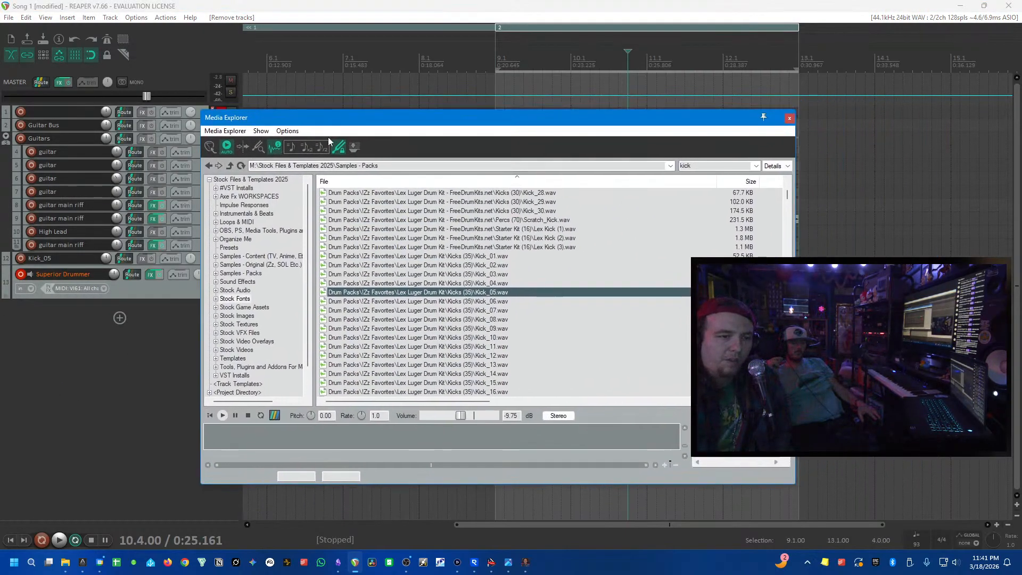
{"action": "left_click", "coordinate": [480, 311]}
{"action": "left_click", "coordinate": [482, 328]}
{"action": "left_click", "coordinate": [488, 283]}
{"action": "left_click", "coordinate": [495, 266]}
{"action": "left_click", "coordinate": [495, 256]}
{"action": "scroll", "coordinate": [501, 298], "scroll_direction": "down", "scroll_amount": 10}
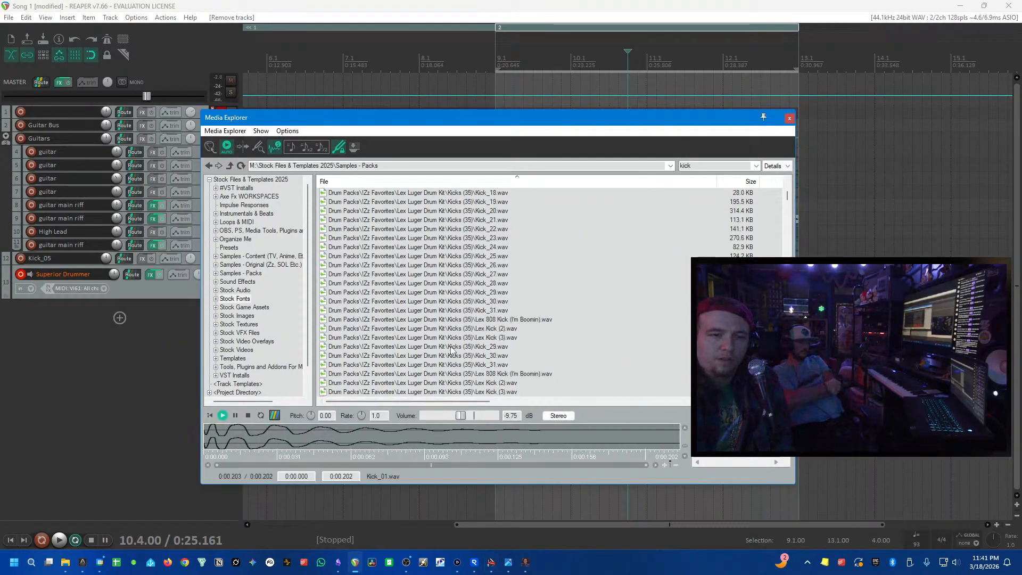
- Audition kicks further down the results, including 1_C4, 1_C#3 and 1_B5_Kick_SP.wav from the 513 Free Tube Drums folder
{"action": "left_click", "coordinate": [501, 316]}
{"action": "scroll", "coordinate": [501, 316], "scroll_direction": "down", "scroll_amount": 4}
{"action": "left_click", "coordinate": [538, 299]}
{"action": "scroll", "coordinate": [540, 299], "scroll_direction": "down", "scroll_amount": 3}
{"action": "left_click", "coordinate": [578, 278]}
{"action": "scroll", "coordinate": [578, 279], "scroll_direction": "up", "scroll_amount": 1}
{"action": "scroll", "coordinate": [576, 278], "scroll_direction": "down", "scroll_amount": 2}
{"action": "left_click", "coordinate": [568, 265]}
{"action": "left_click", "coordinate": [570, 257]}
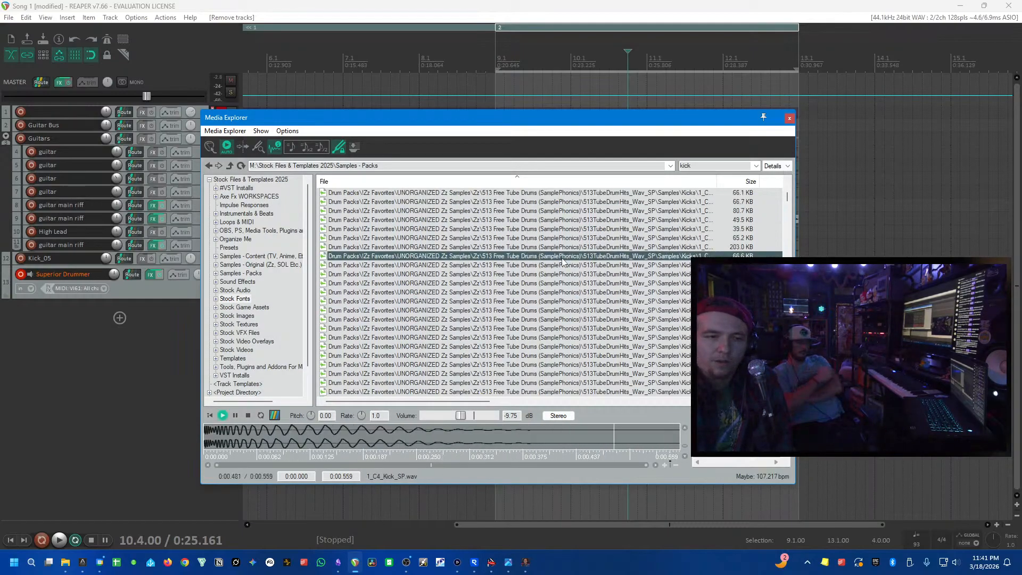
{"action": "left_click", "coordinate": [574, 222]}
{"action": "key", "text": "Up"}
{"action": "key", "text": "Up"}
{"action": "key", "text": "Up"}
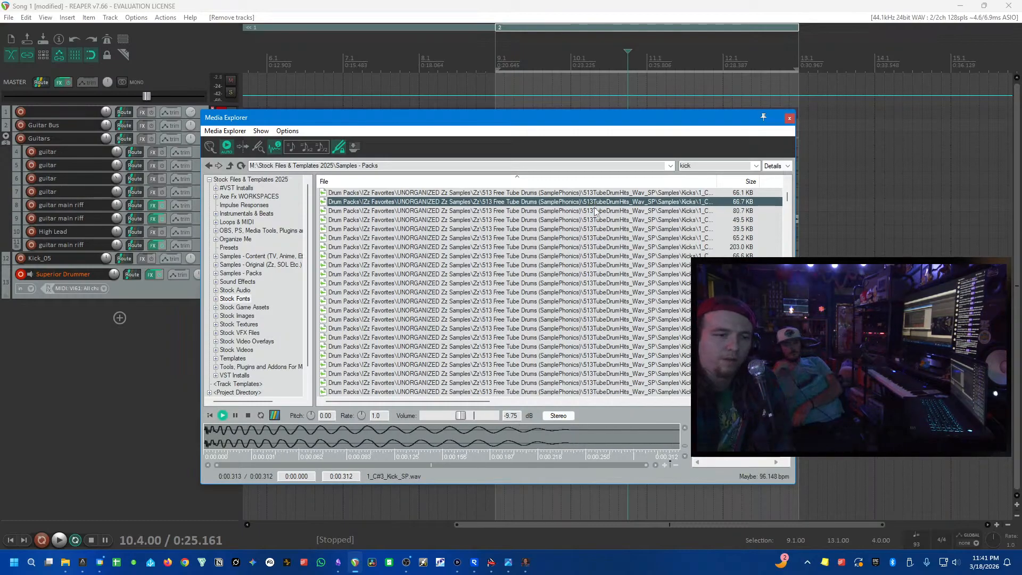
{"action": "key", "text": "Up"}
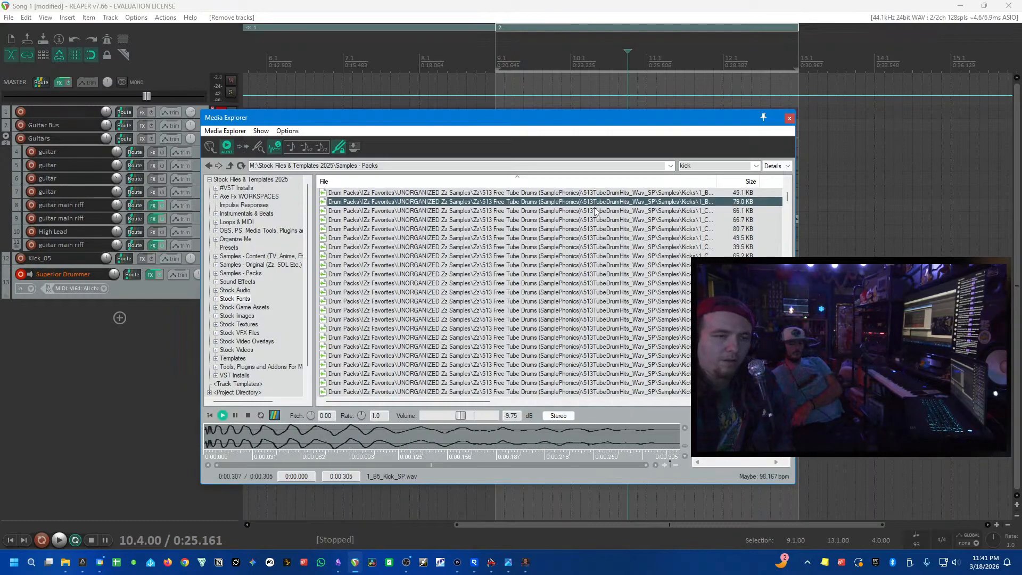
- Audition the tube-drum kicks one after another from 1_B5_Kick_SP.wav through 1_D#5_Kick_SP.wav
{"action": "key", "text": "Down"}
{"action": "key", "text": "Down"}
{"action": "key", "text": "Down"}
{"action": "key", "text": "Down"}
{"action": "key", "text": "Down"}
{"action": "key", "text": "Down"}
{"action": "key", "text": "Down"}
{"action": "key", "text": "Down"}
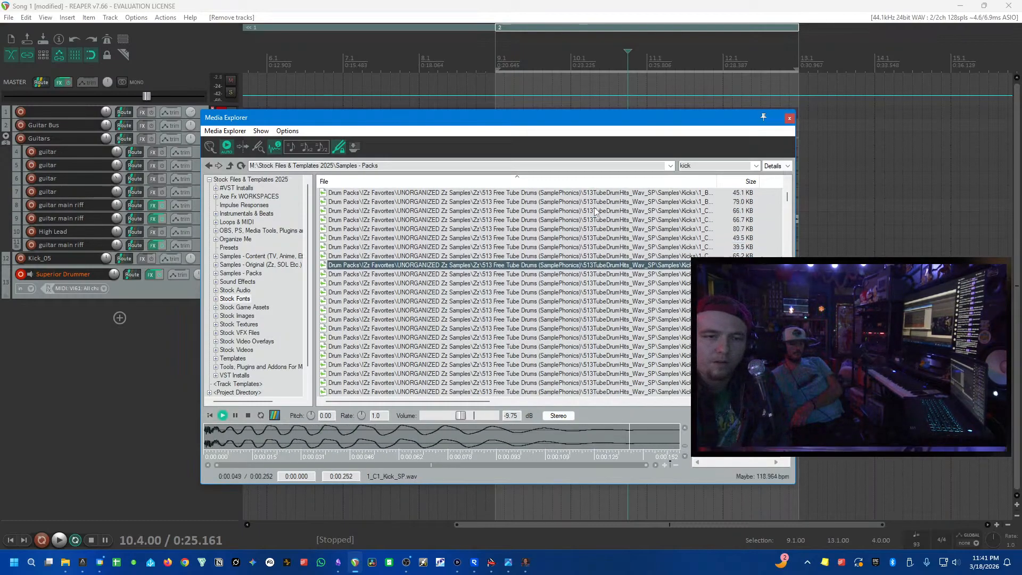
{"action": "key", "text": "Down"}
{"action": "key", "text": "Down"}
{"action": "key", "text": "Down"}
{"action": "key", "text": "Down"}
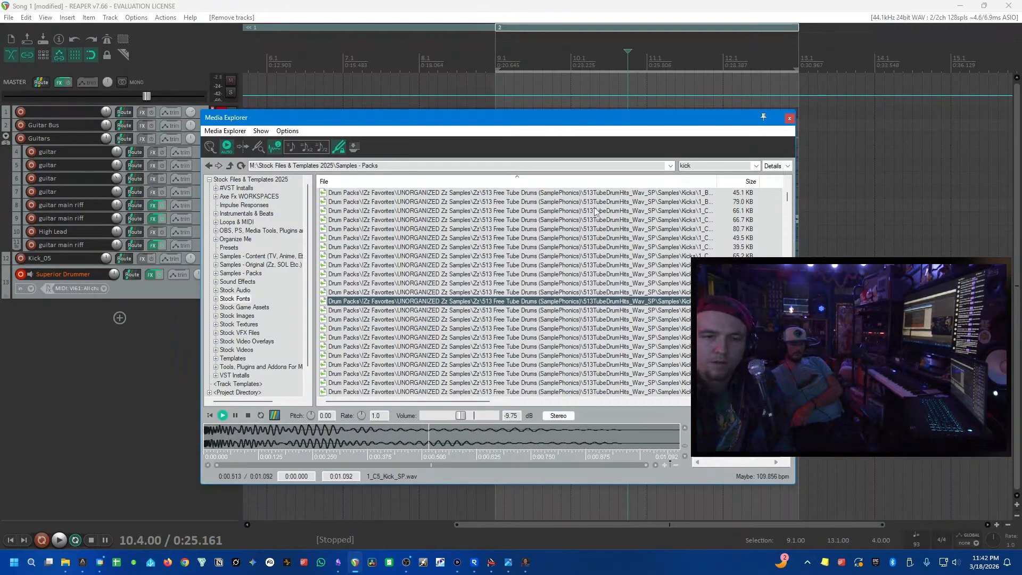
{"action": "key", "text": "Down"}
{"action": "key", "text": "Up"}
{"action": "key", "text": "Down"}
{"action": "key", "text": "Down"}
{"action": "key", "text": "Down"}
{"action": "key", "text": "Down"}
{"action": "key", "text": "Down"}
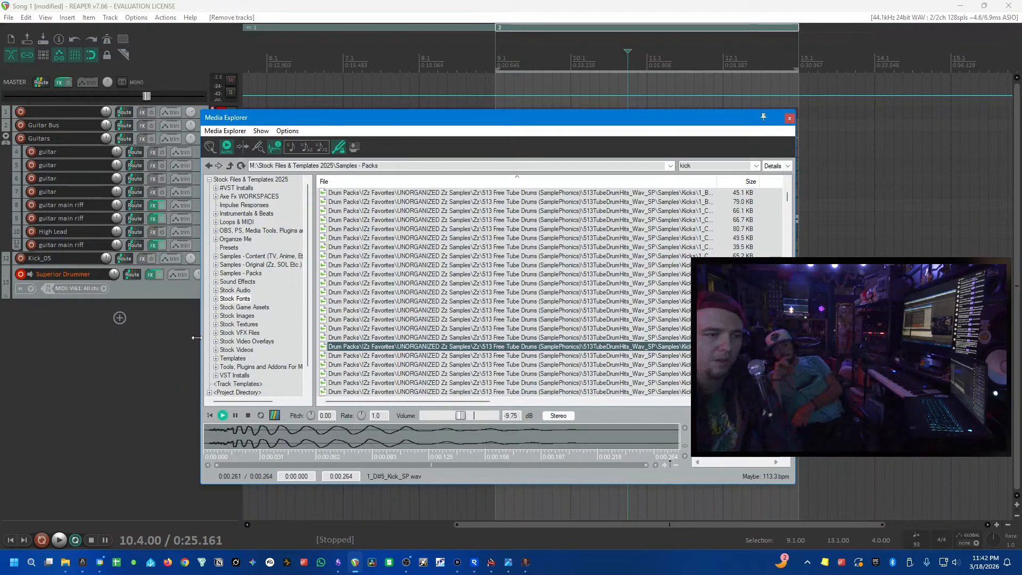
- Start song playback and audition the tube-drum kicks against it, including 1_D5, 1_D4 and 1_E3_Kick_SP.wav
{"action": "left_click", "coordinate": [106, 380]}
{"action": "key", "text": "space"}
{"action": "left_click", "coordinate": [559, 292]}
{"action": "left_click", "coordinate": [564, 311]}
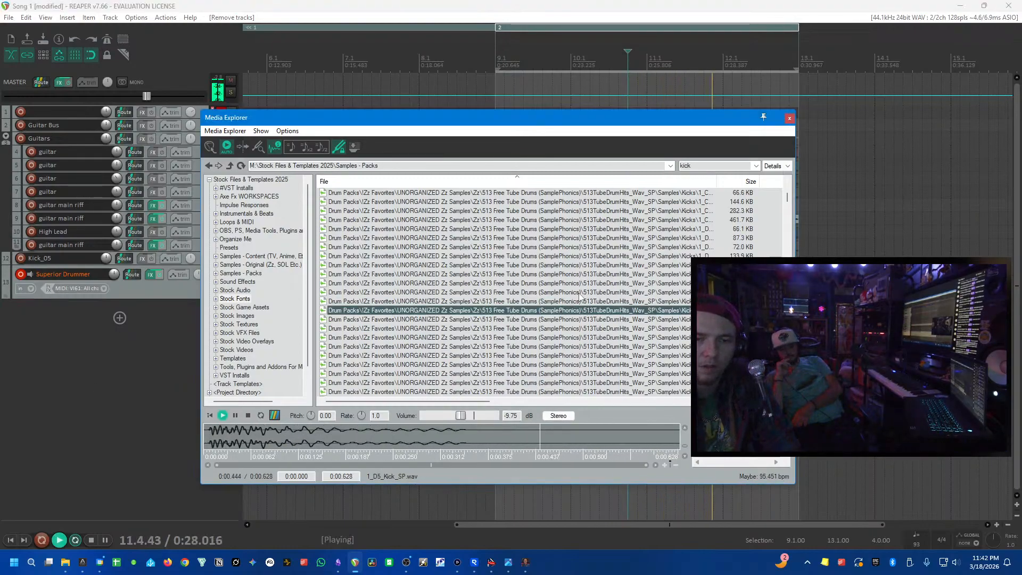
{"action": "left_click", "coordinate": [579, 294]}
{"action": "key", "text": "Down"}
{"action": "key", "text": "Down"}
{"action": "key", "text": "Down"}
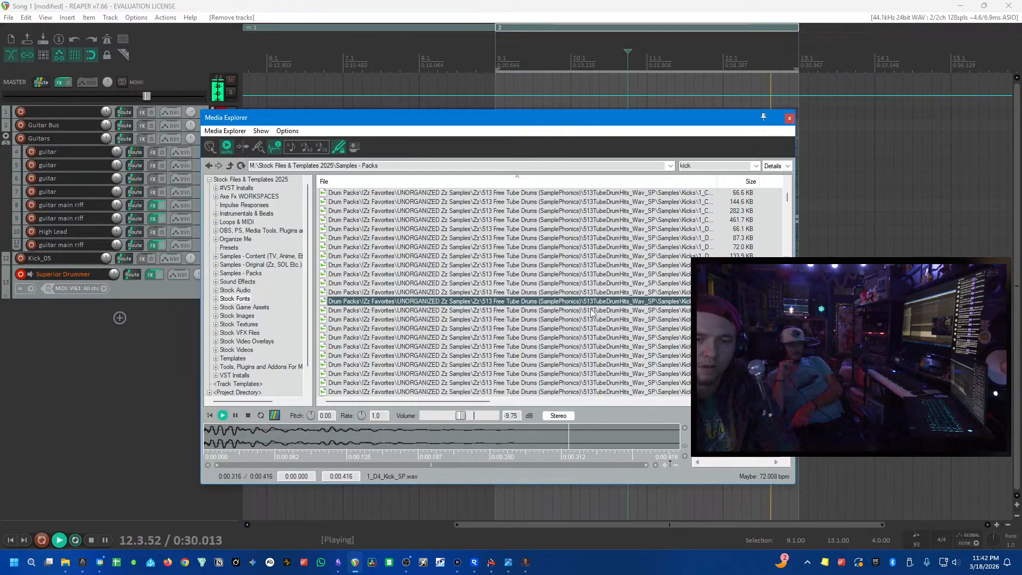
{"action": "key", "text": "Down"}
{"action": "key", "text": "Down"}
{"action": "key", "text": "Down"}
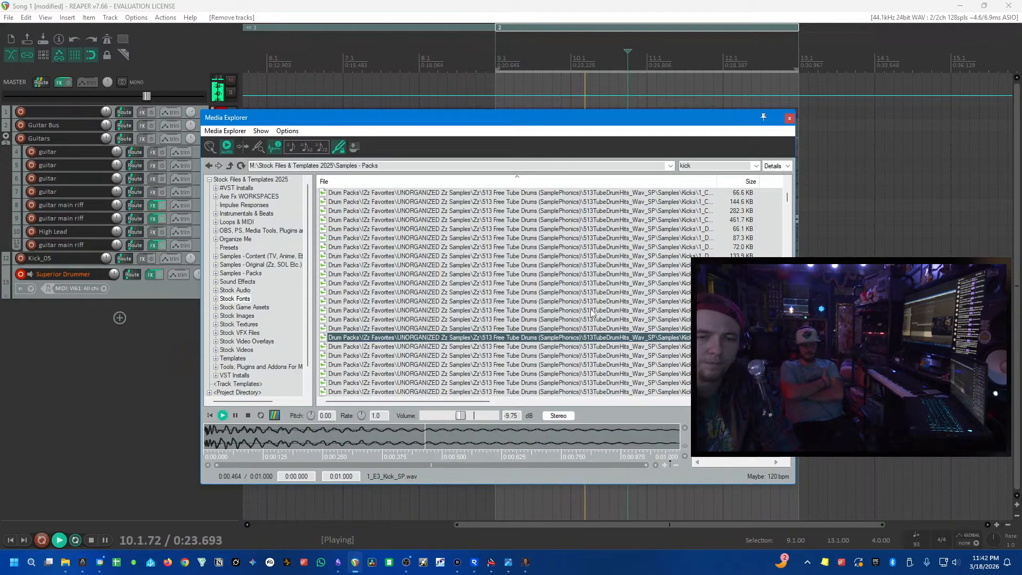
- Compare the E-pitched kicks, stop playback, insert 1_E5_Kick_SP.wav on a new track below Superior Drummer, and close the Media Explorer
{"action": "key", "text": "Up"}
{"action": "key", "text": "Down"}
{"action": "key", "text": "Down"}
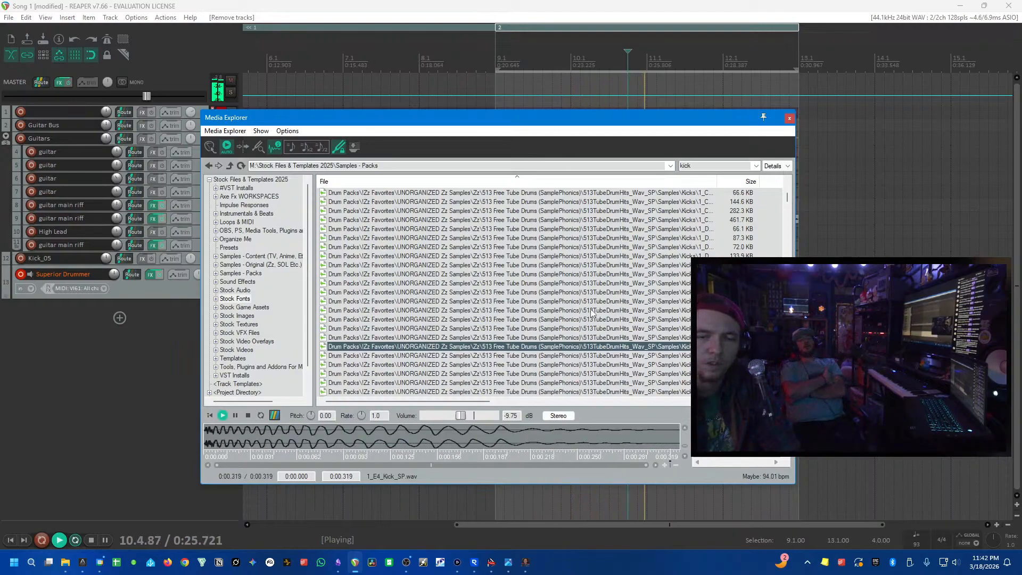
{"action": "key", "text": "Down"}
{"action": "key", "text": "Down"}
{"action": "key", "text": "Up"}
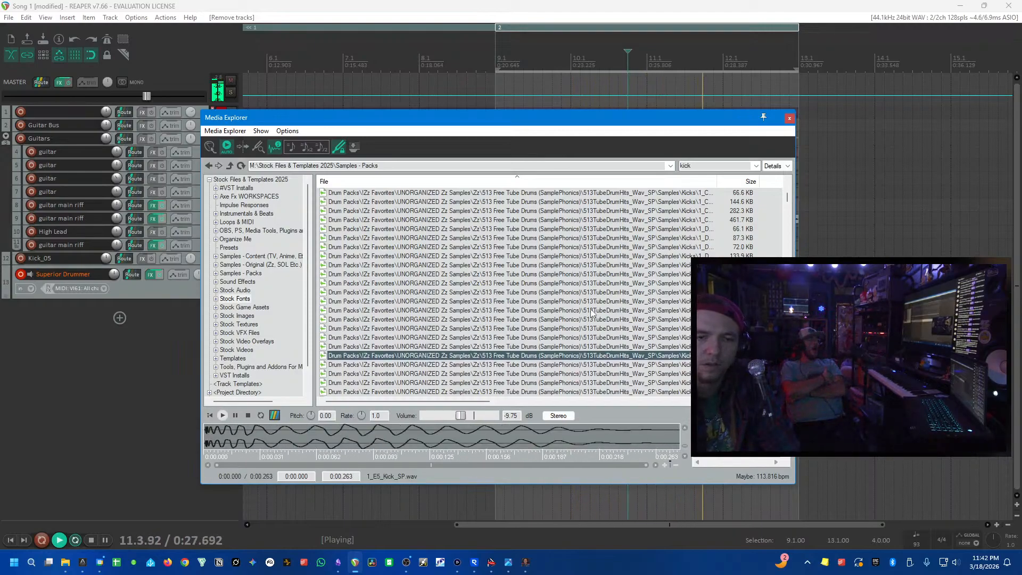
{"action": "key", "text": "space"}
{"action": "left_click_drag", "start_coordinate": [582, 358], "coordinate": [137, 298]}
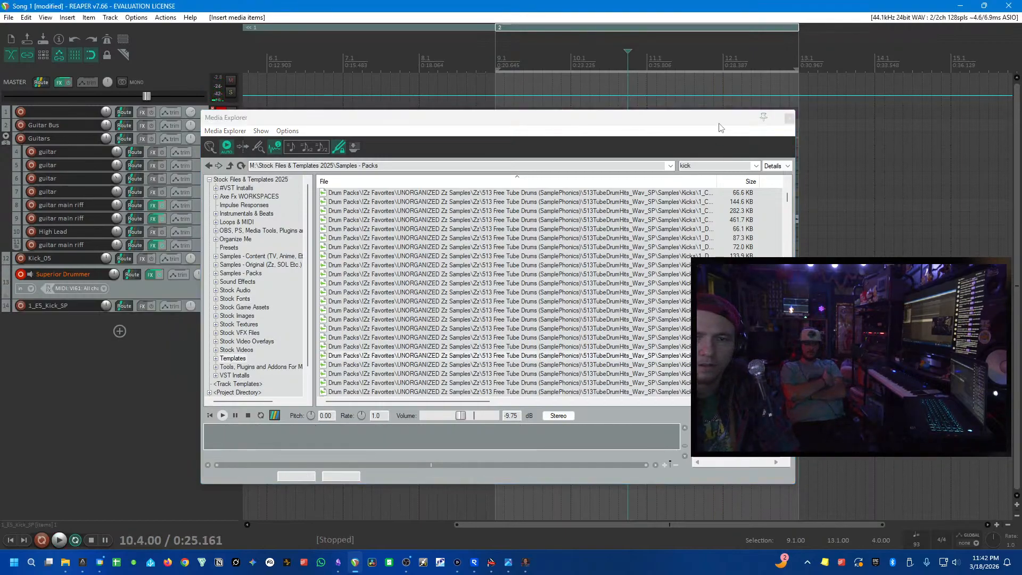
{"action": "key", "text": "ctrl+alt+x"}
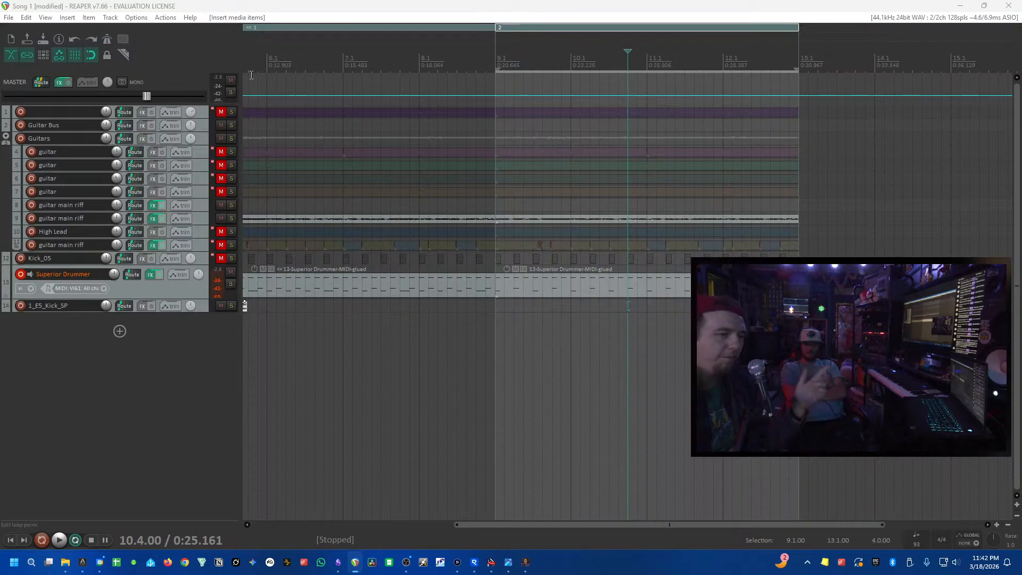
- Move the 1_E5_Kick_SP sample to the start of bar 9 on its track
{"action": "left_click_drag", "start_coordinate": [219, 312], "coordinate": [504, 350]}
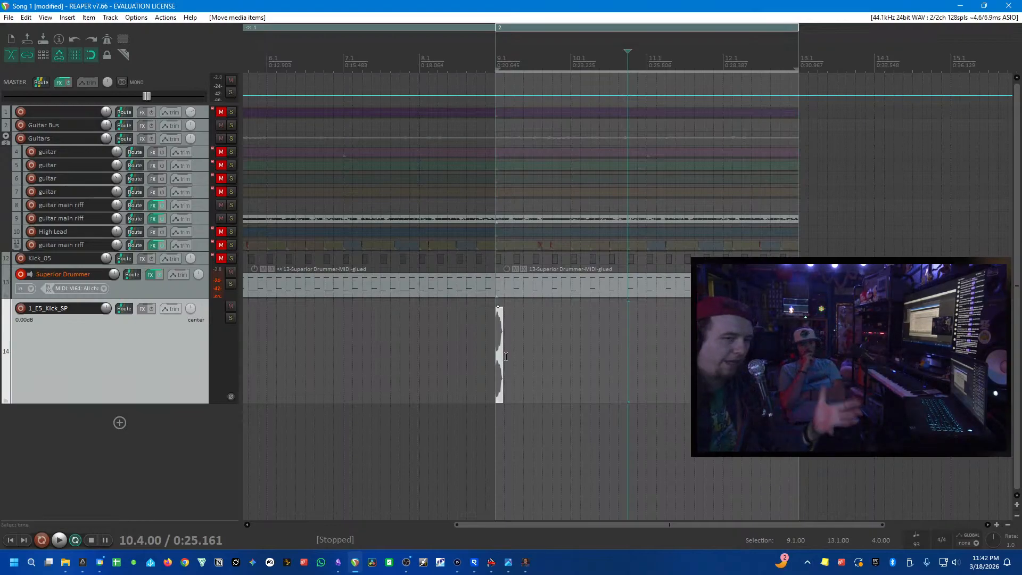
{"action": "left_click", "coordinate": [515, 352]}
{"action": "scroll", "coordinate": [516, 354], "scroll_direction": "up", "scroll_amount": 3}
{"action": "left_click", "coordinate": [614, 297]}
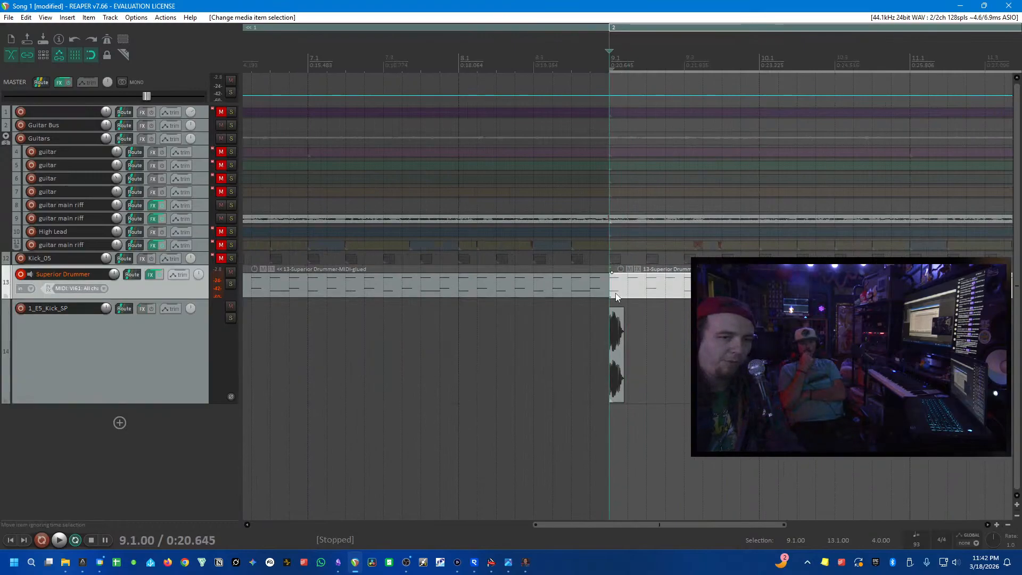
{"action": "scroll", "coordinate": [602, 309], "scroll_direction": "down", "scroll_amount": 1}
{"action": "left_click", "coordinate": [634, 343]}
{"action": "scroll", "coordinate": [632, 344], "scroll_direction": "down", "scroll_amount": 2}
{"action": "scroll", "coordinate": [629, 341], "scroll_direction": "up", "scroll_amount": 2}
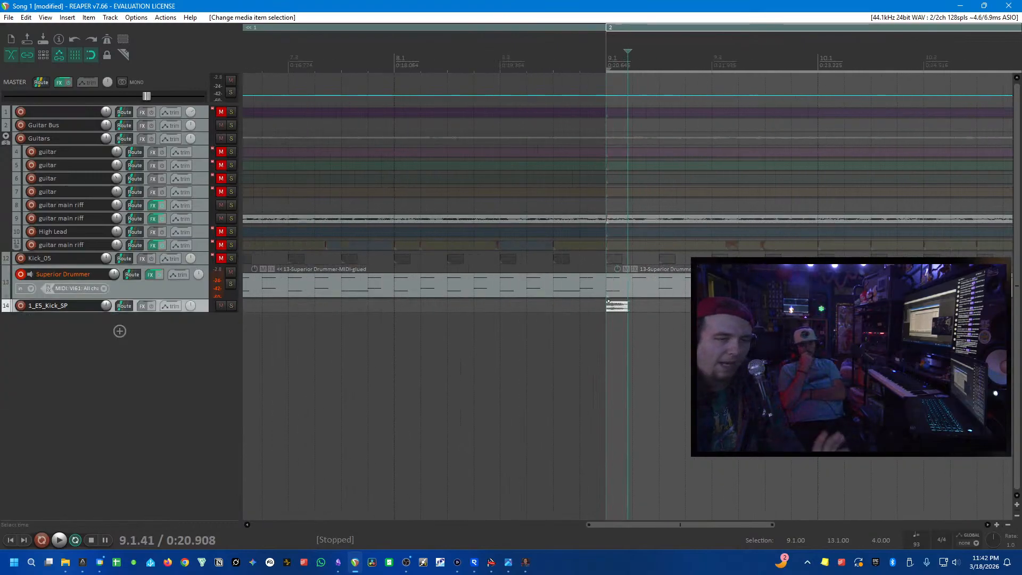
{"action": "scroll", "coordinate": [330, 338], "scroll_direction": "up", "scroll_amount": 4}
{"action": "scroll", "coordinate": [667, 388], "scroll_direction": "down", "scroll_amount": 3}
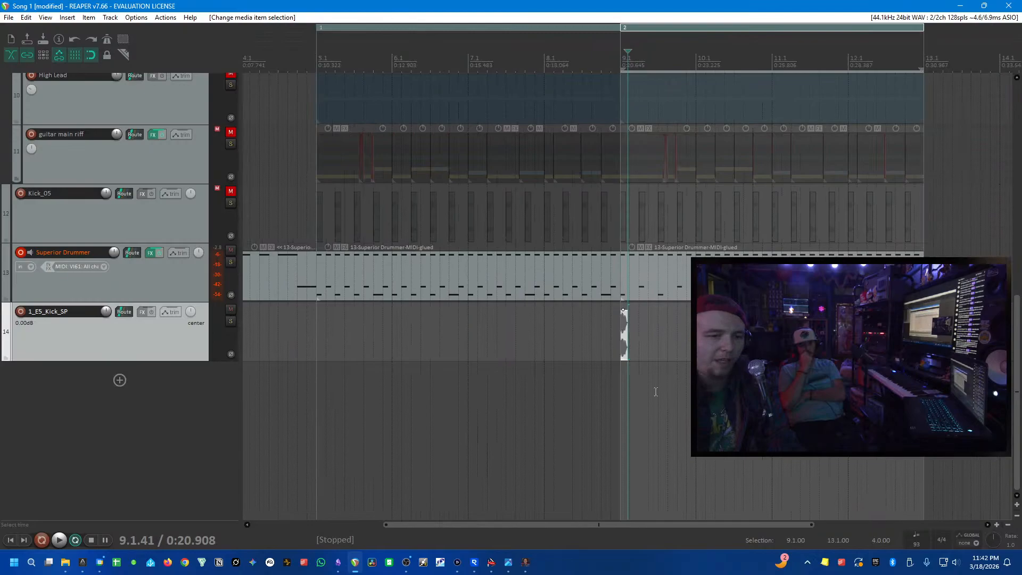
- Play briefly from 8.4.50, stop, and mute the Superior Drummer track
{"action": "left_click", "coordinate": [606, 406]}
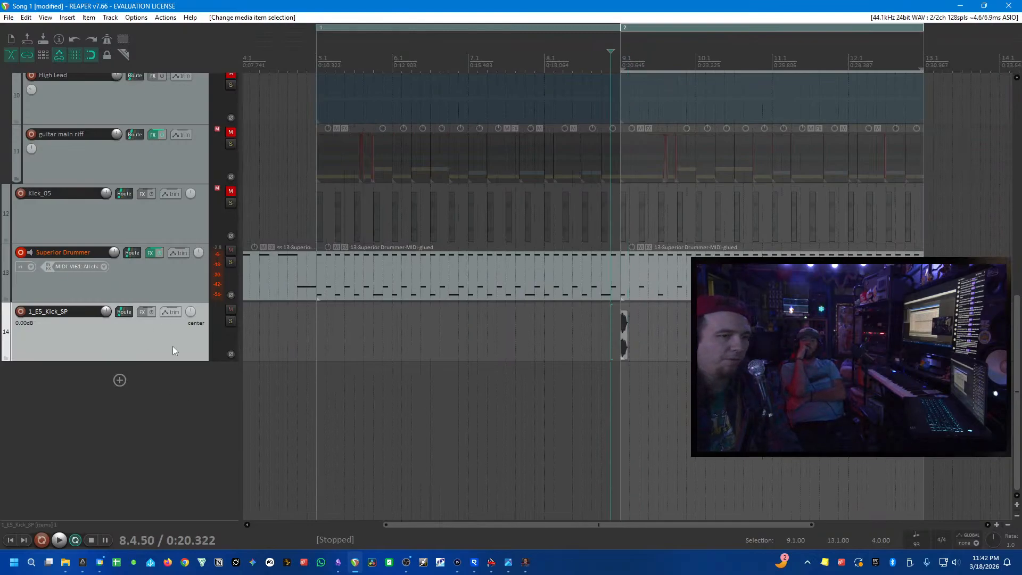
{"action": "key", "text": "space"}
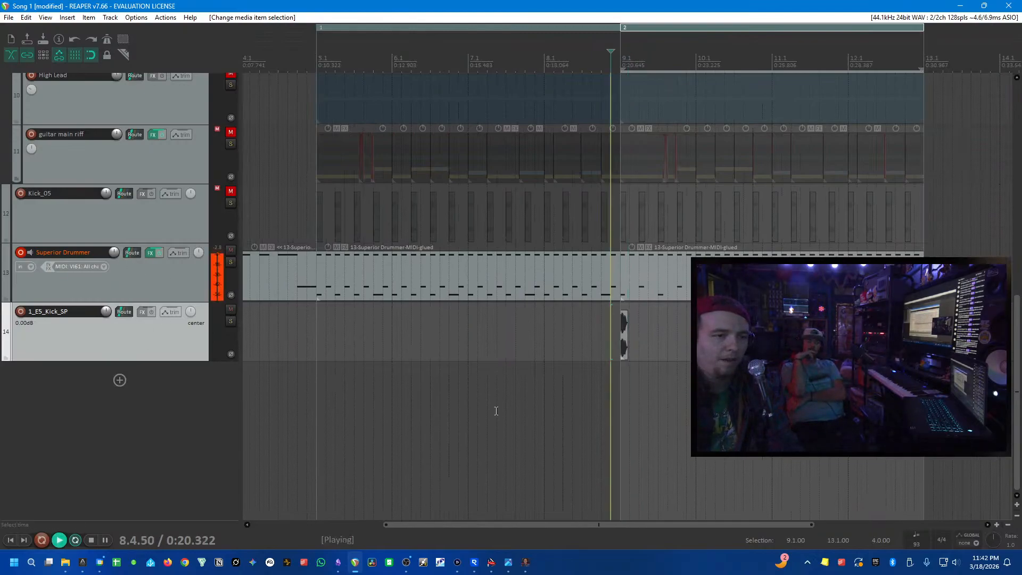
{"action": "key", "text": "space"}
{"action": "left_click", "coordinate": [231, 250]}
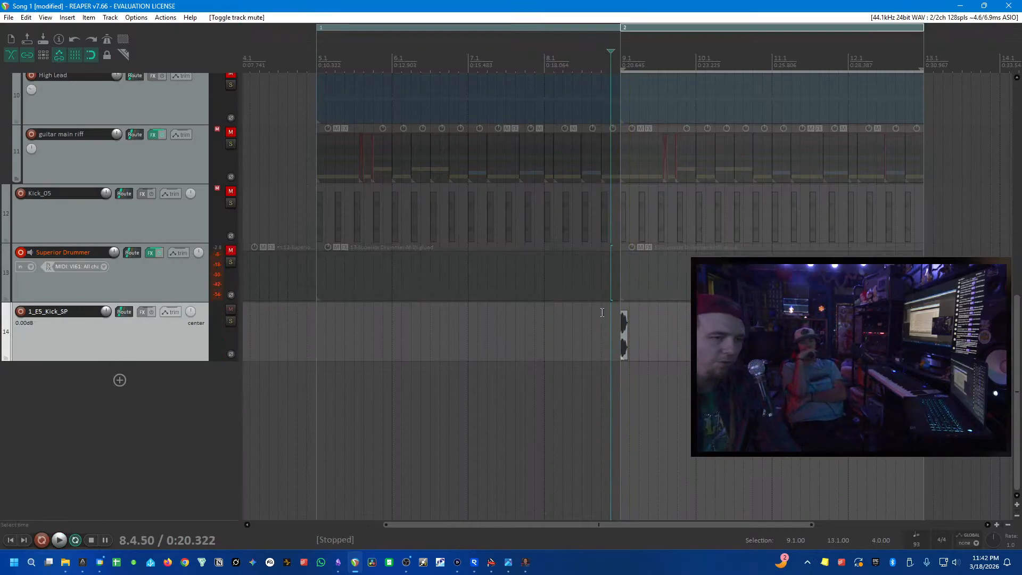
- Lower the item volume of the kick sample at 9.1.00 and play it briefly
{"action": "left_click", "coordinate": [621, 329]}
{"action": "scroll", "coordinate": [622, 328], "scroll_direction": "up", "scroll_amount": 5}
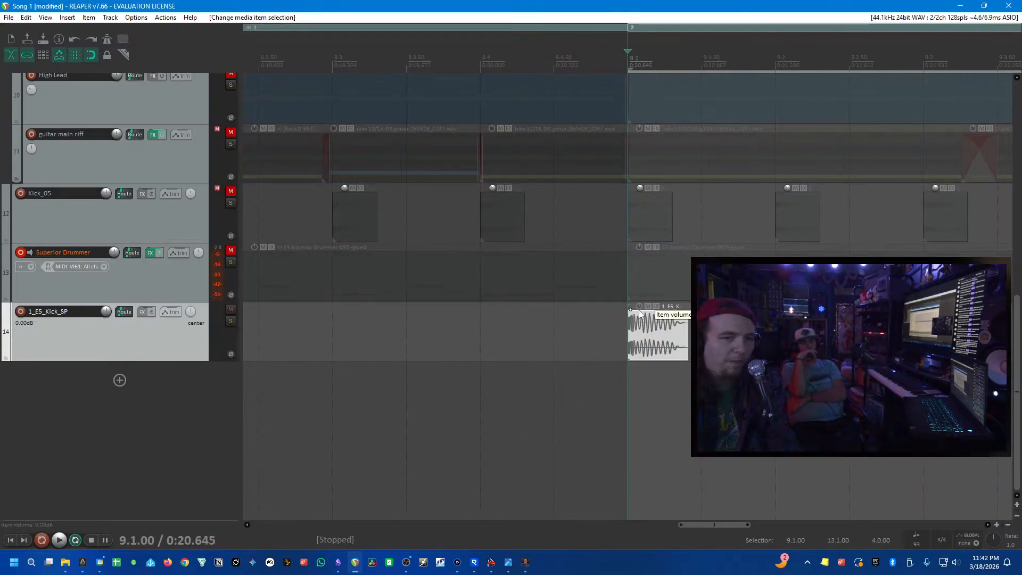
{"action": "left_click_drag", "start_coordinate": [639, 305], "coordinate": [566, 356]}
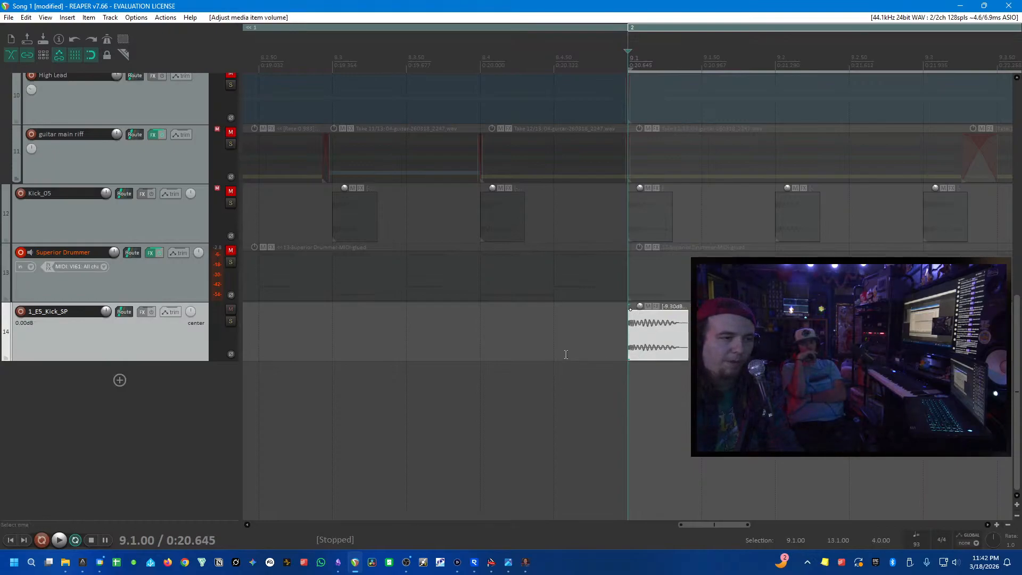
{"action": "left_click", "coordinate": [566, 355]}
{"action": "key", "text": "space"}
{"action": "scroll", "coordinate": [566, 355], "scroll_direction": "down", "scroll_amount": 2}
{"action": "key", "text": "space"}
- Play the kick sample in context from 8.2.50 and stop after it sounds
{"action": "left_click", "coordinate": [614, 352]}
{"action": "scroll", "coordinate": [615, 351], "scroll_direction": "down", "scroll_amount": 3}
{"action": "scroll", "coordinate": [628, 341], "scroll_direction": "up", "scroll_amount": 2}
{"action": "left_click", "coordinate": [814, 340]}
{"action": "scroll", "coordinate": [814, 340], "scroll_direction": "down", "scroll_amount": 1}
{"action": "left_click", "coordinate": [384, 403]}
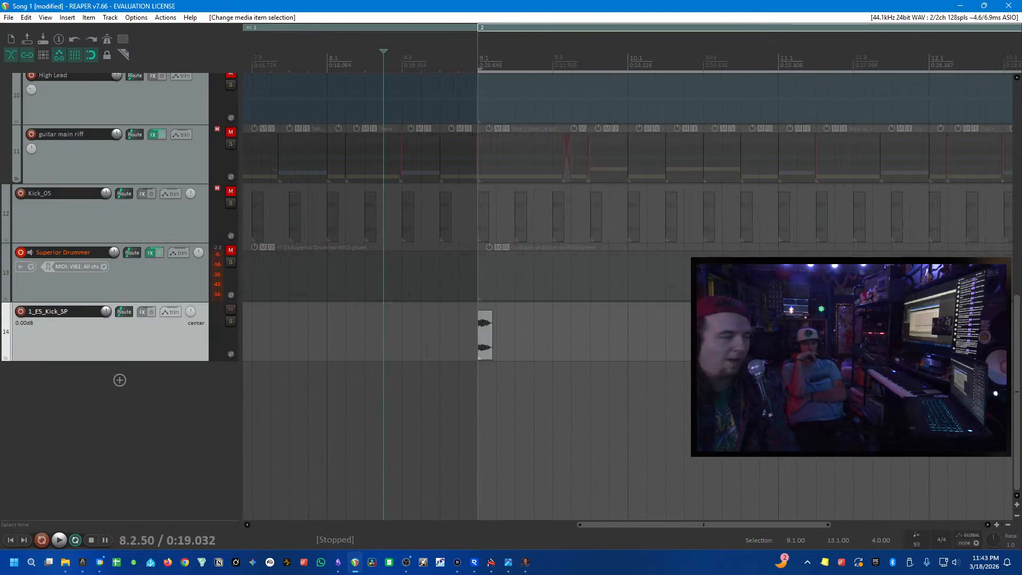
{"action": "key", "text": "space"}
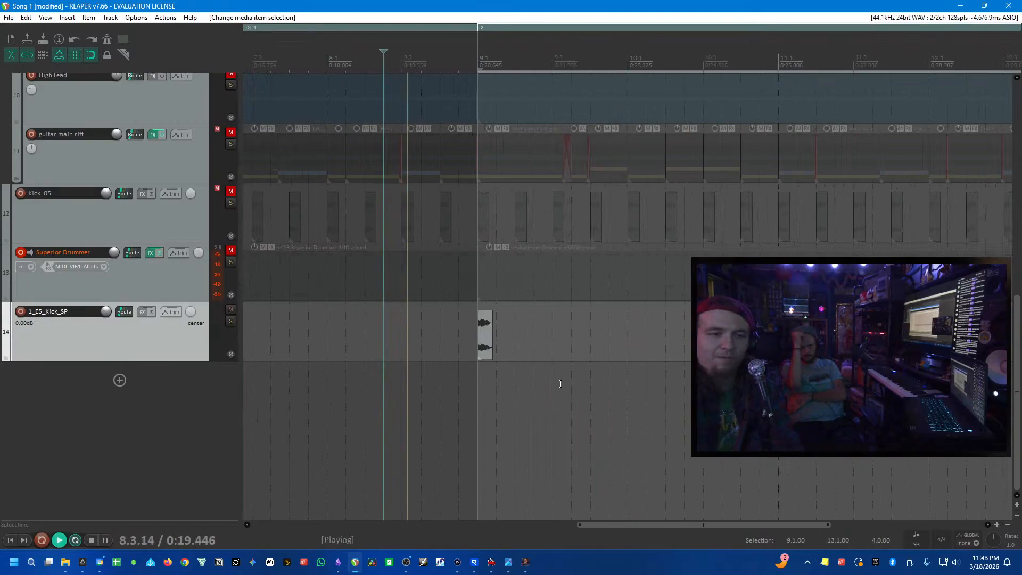
{"action": "key", "text": "space"}
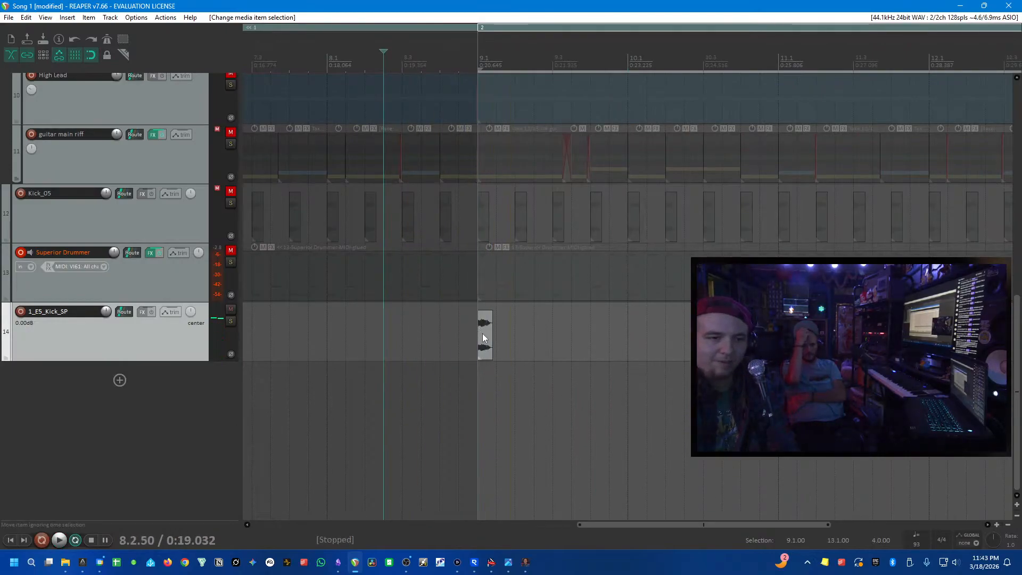
- Copy the kick sample to halfway through beat 3 of bar 9 and play from just before bar 9
{"action": "left_click_drag", "start_coordinate": [482, 333], "coordinate": [576, 333]}
{"action": "left_click", "coordinate": [433, 411]}
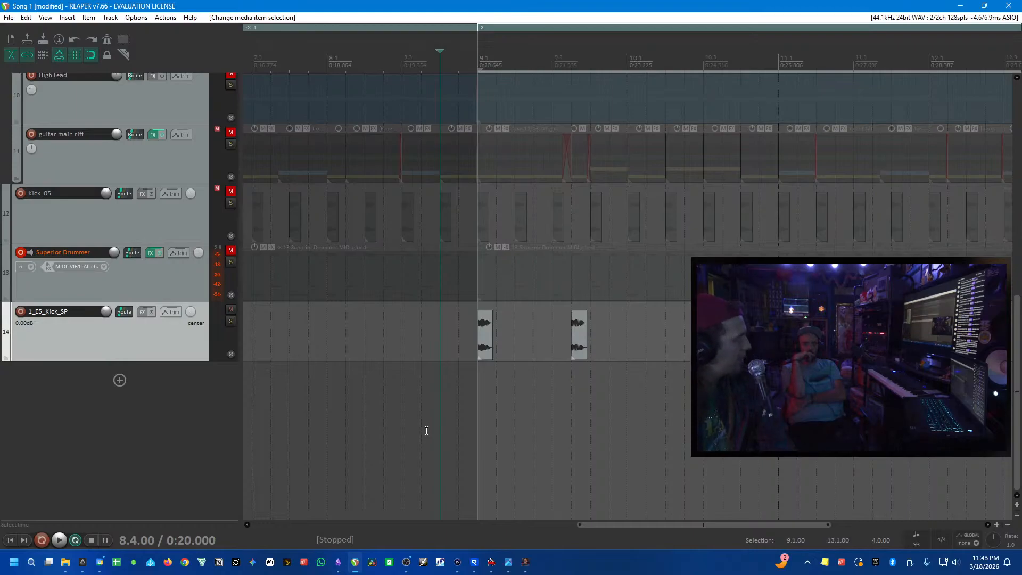
{"action": "left_click", "coordinate": [448, 407]}
{"action": "key", "text": "space"}
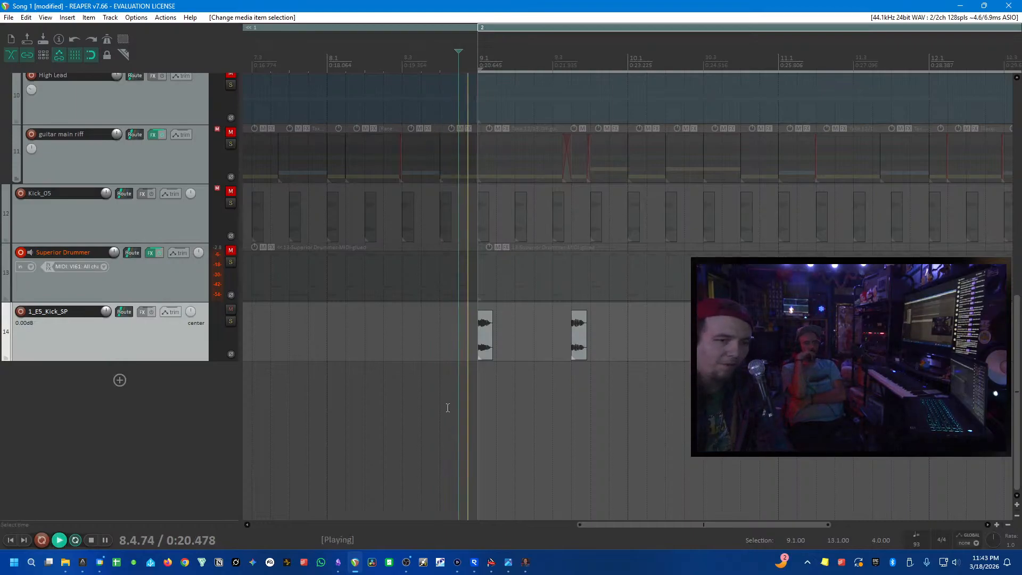
- Copy the two-hit kick pattern from bar 9 to the start of bar 10 and play it back
{"action": "left_click_drag", "start_coordinate": [612, 351], "coordinate": [642, 338]}
{"action": "key", "text": "space"}
{"action": "left_click", "coordinate": [638, 391]}
{"action": "key", "text": "space"}
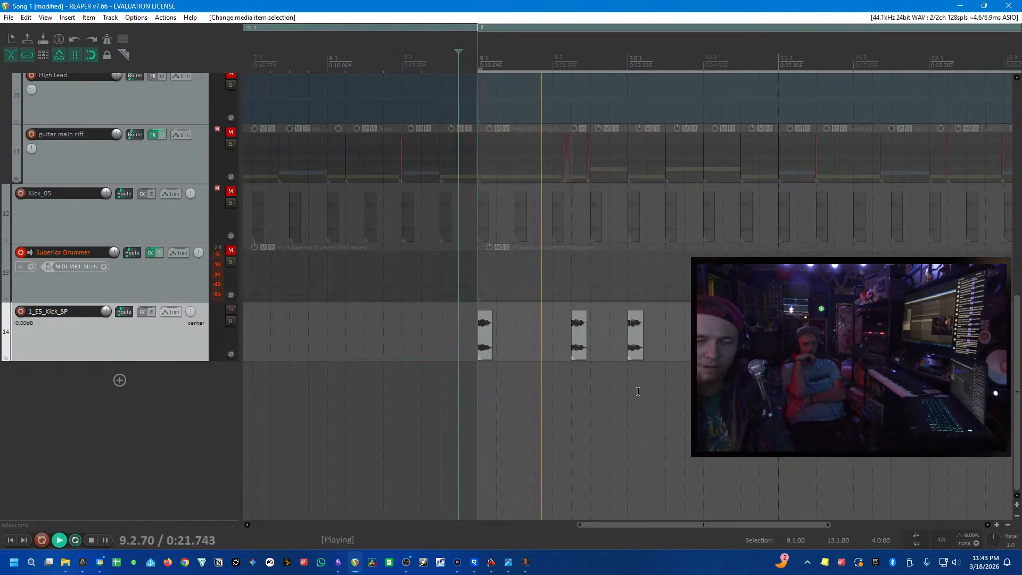
{"action": "scroll", "coordinate": [637, 391], "scroll_direction": "down", "scroll_amount": 2}
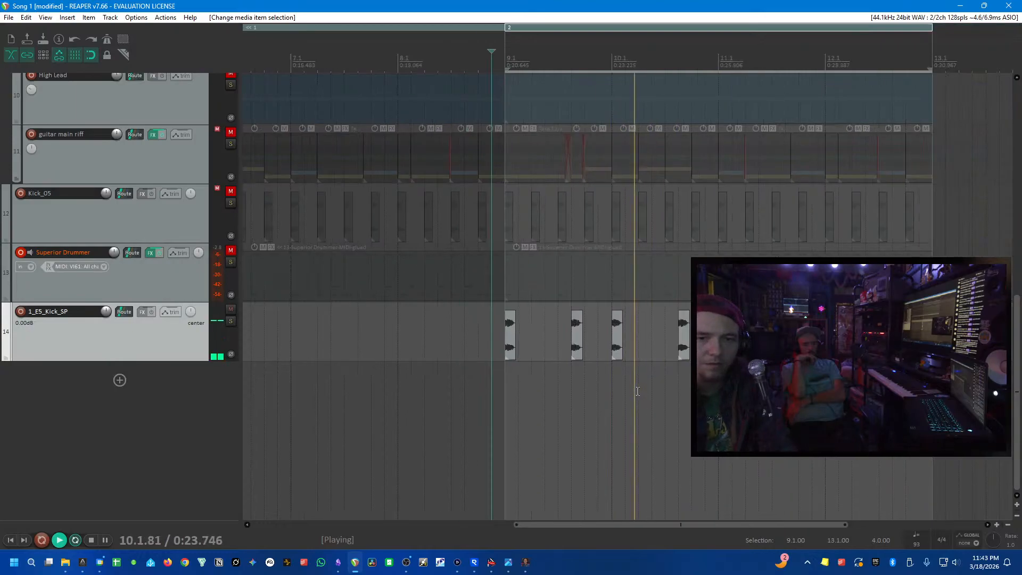
{"action": "key", "text": "space"}
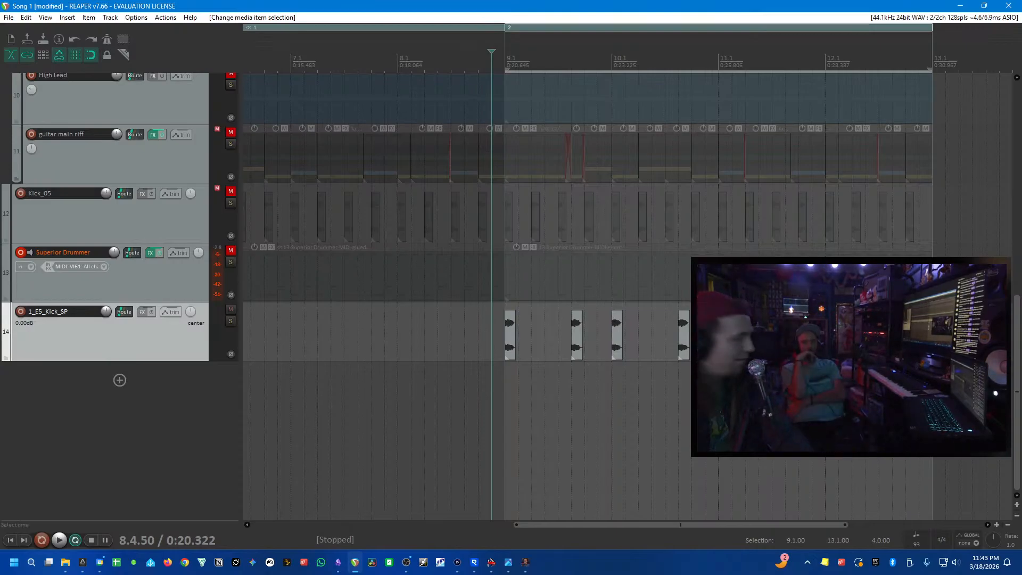
- Copy the bars 9–10 kick pattern to bar 11 and play it from 8.4.00
{"action": "left_click_drag", "start_coordinate": [705, 370], "coordinate": [729, 343]}
{"action": "left_click", "coordinate": [473, 410]}
{"action": "key", "text": "space"}
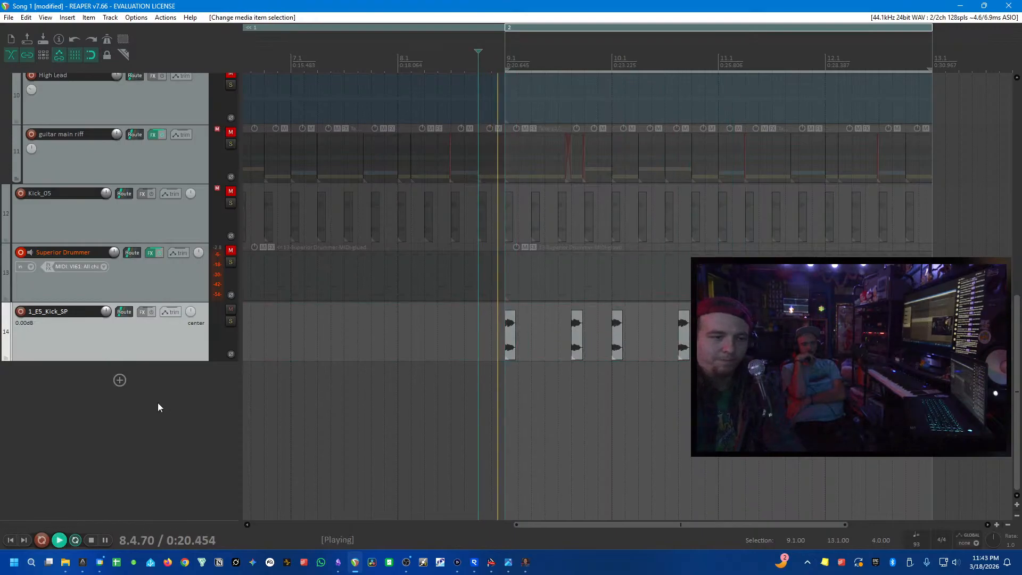
{"action": "key", "text": "space"}
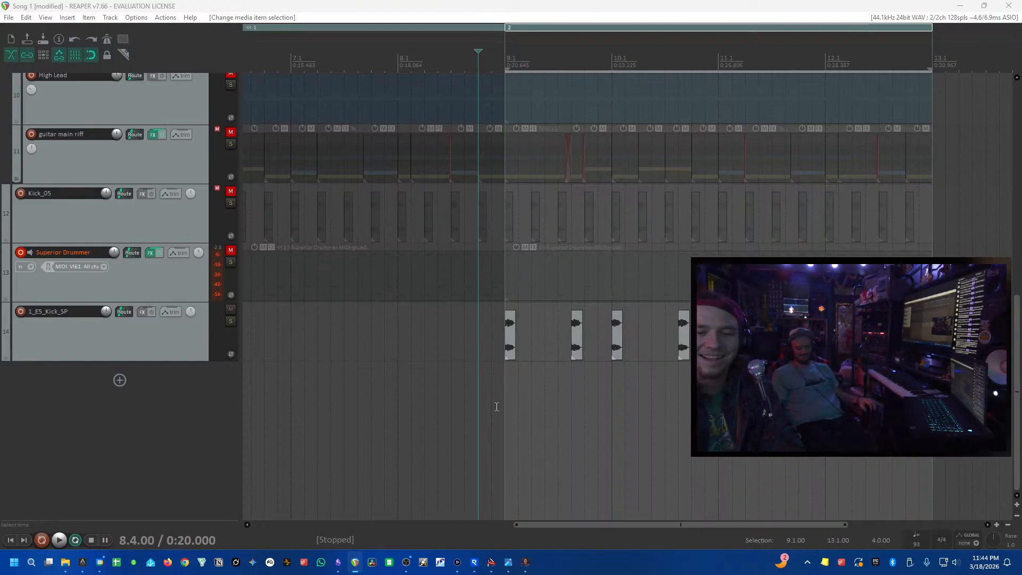
{"action": "key", "text": "space"}
{"action": "scroll", "coordinate": [468, 421], "scroll_direction": "up", "scroll_amount": 2}
{"action": "key", "text": "space"}
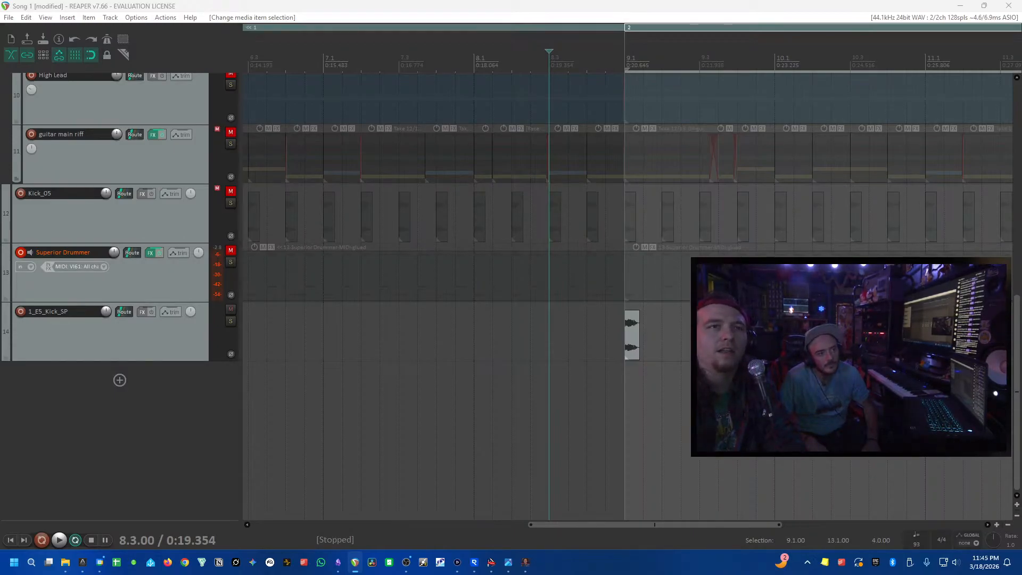
- Insert the Colossal Drums - Snare (7) sample on a new track below the kick, placed on beat 2 of bar 9
{"action": "left_click_drag", "start_coordinate": [653, 245], "coordinate": [671, 419]}
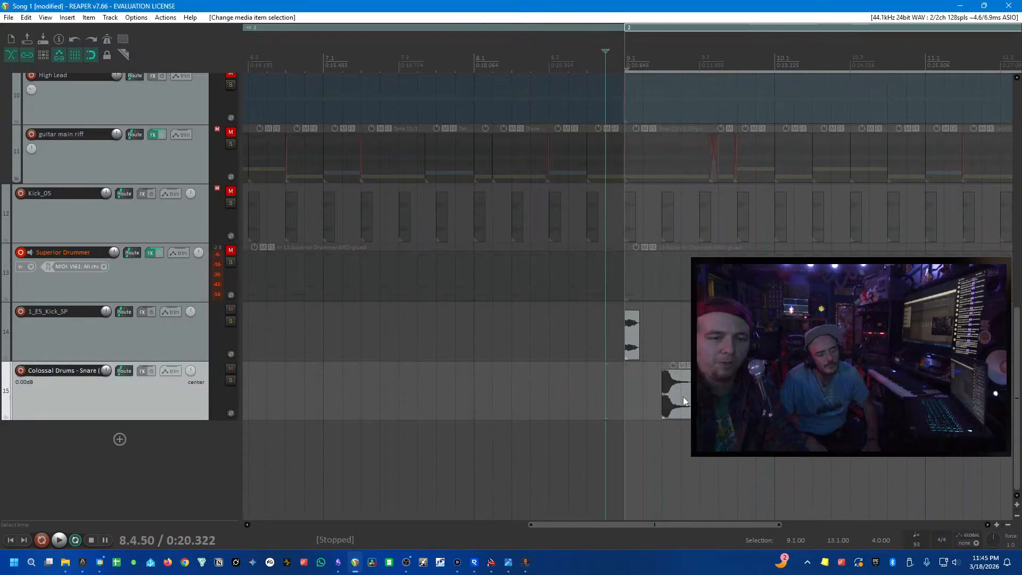
{"action": "key", "text": "space"}
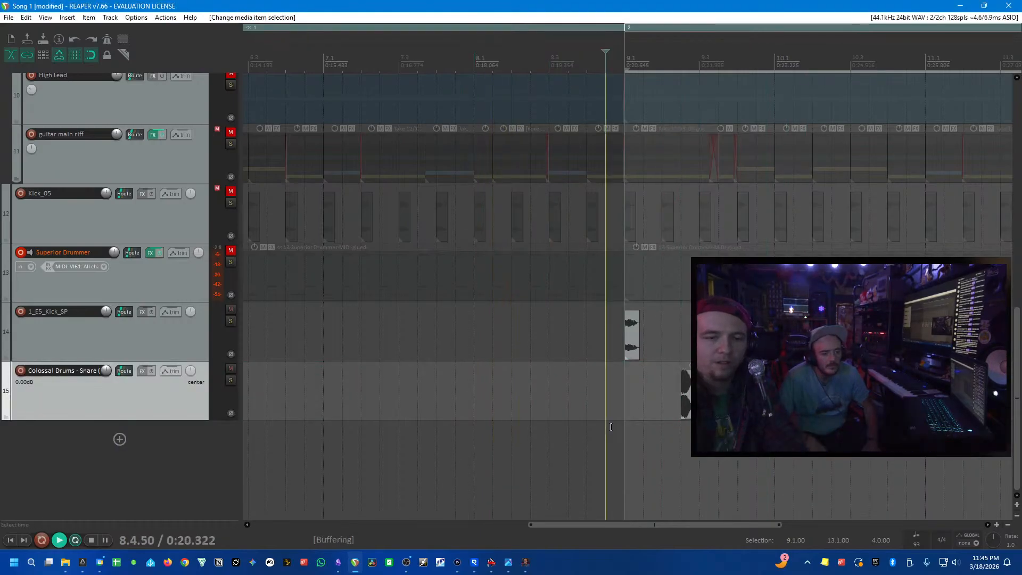
{"action": "key", "text": "space"}
{"action": "left_click_drag", "start_coordinate": [687, 394], "coordinate": [666, 394]}
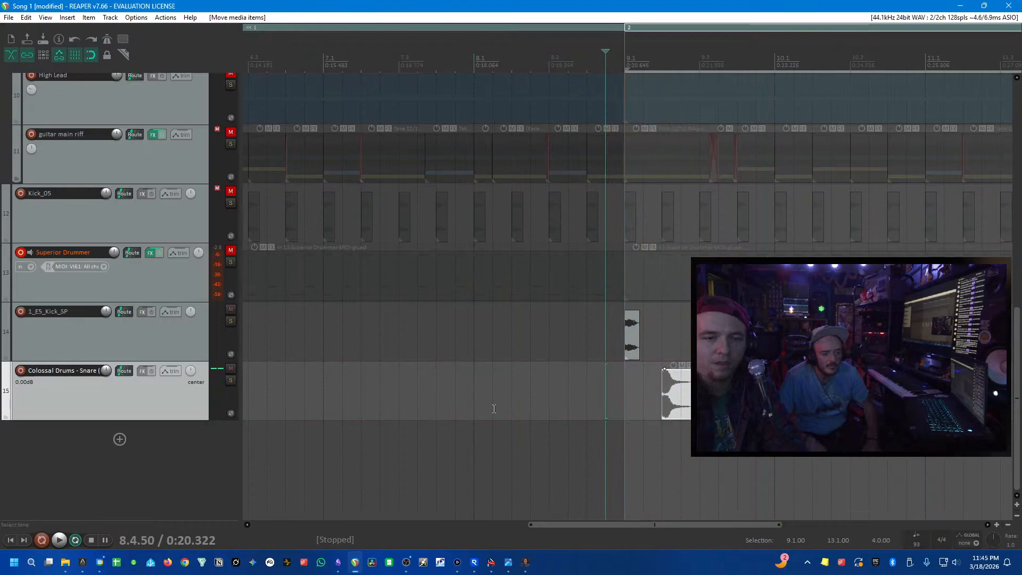
- Lower the snare item's volume to -7.30 dB, play it in context, and add a long fade-out to its tail
{"action": "left_click", "coordinate": [675, 367]}
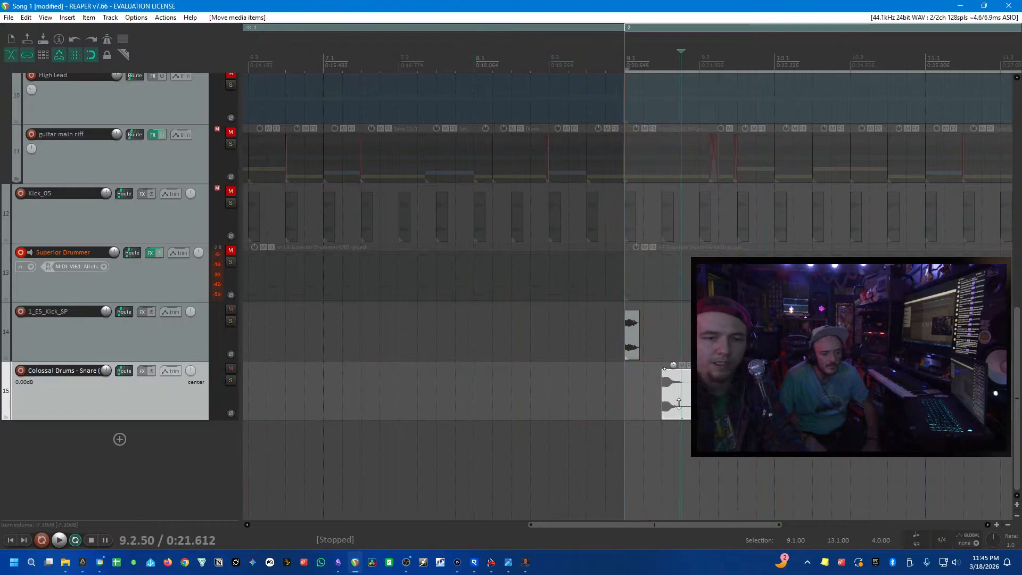
{"action": "key", "text": "space"}
{"action": "left_click", "coordinate": [756, 394]}
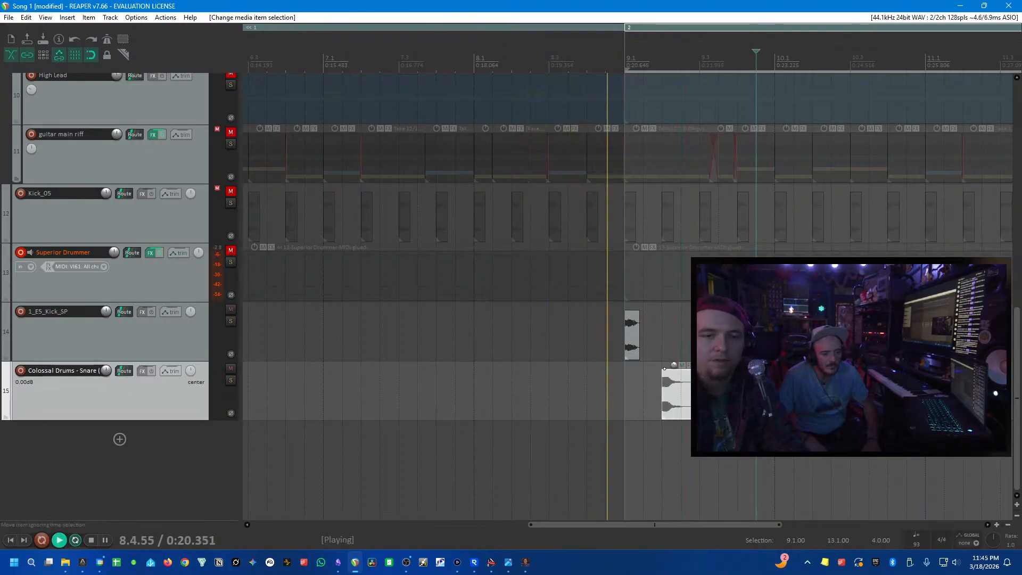
{"action": "scroll", "coordinate": [756, 394], "scroll_direction": "up", "scroll_amount": 3}
{"action": "key", "text": "space"}
{"action": "left_click_drag", "start_coordinate": [648, 397], "coordinate": [528, 371]}
- Add a new track below the snare, route a send from the snare track to it, and name it "reverb"
{"action": "double_click", "coordinate": [160, 444]}
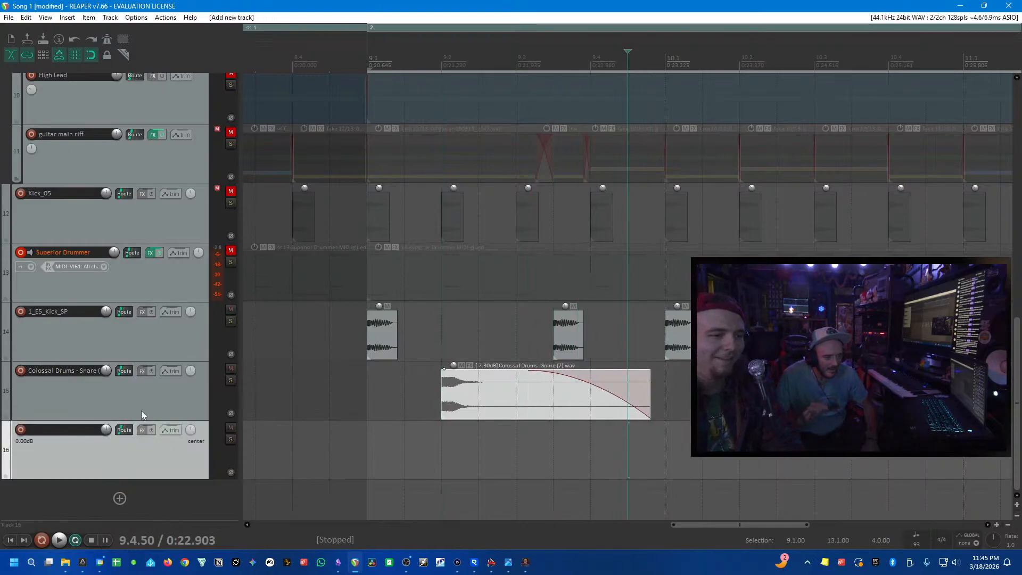
{"action": "left_click", "coordinate": [141, 410]}
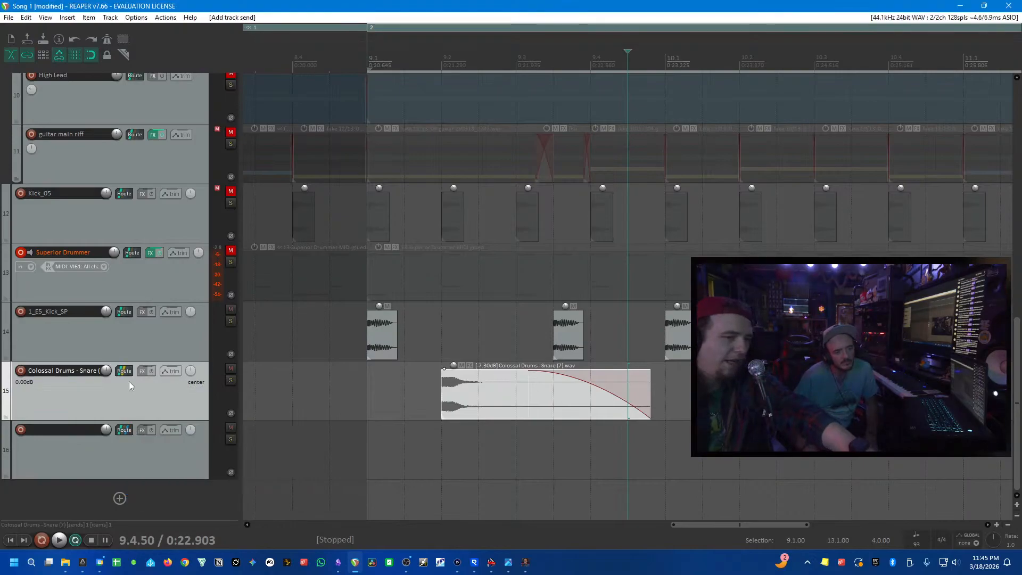
{"action": "left_click", "coordinate": [103, 451]}
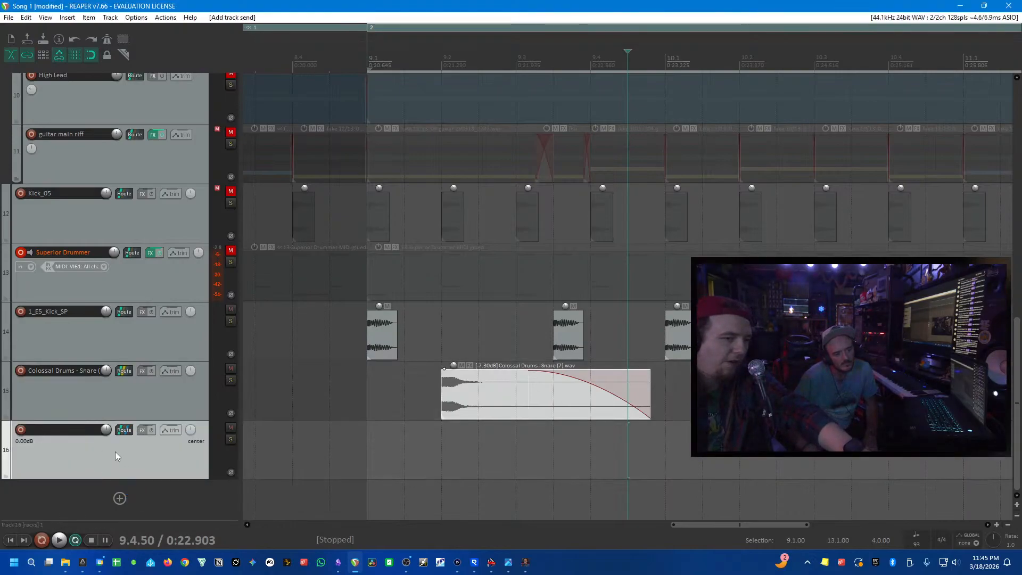
{"action": "double_click", "coordinate": [62, 428]}
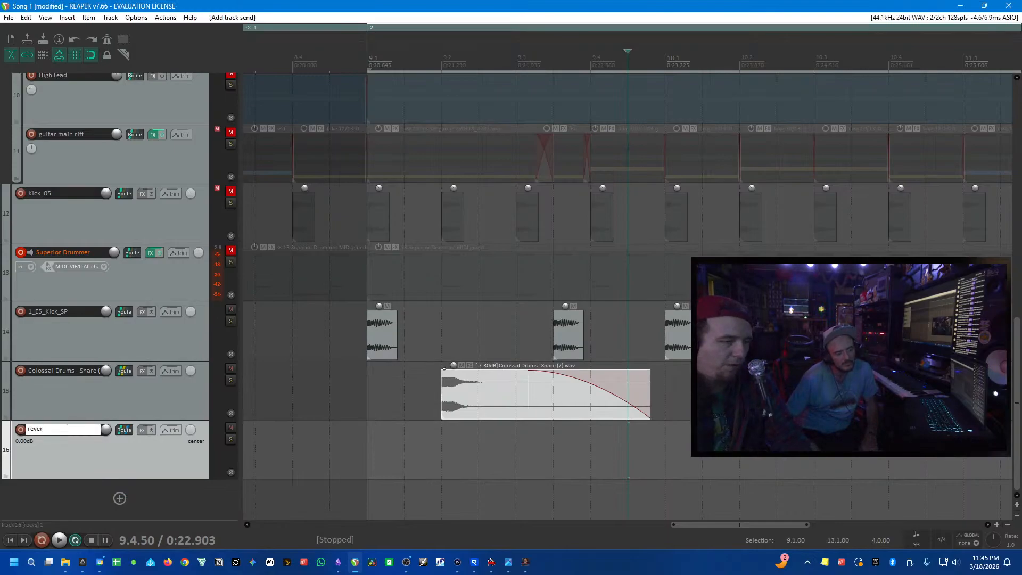
- Find the ReaVerbate effect by filtering for "reaver" and add it to the reverb track
{"action": "left_click", "coordinate": [140, 430]}
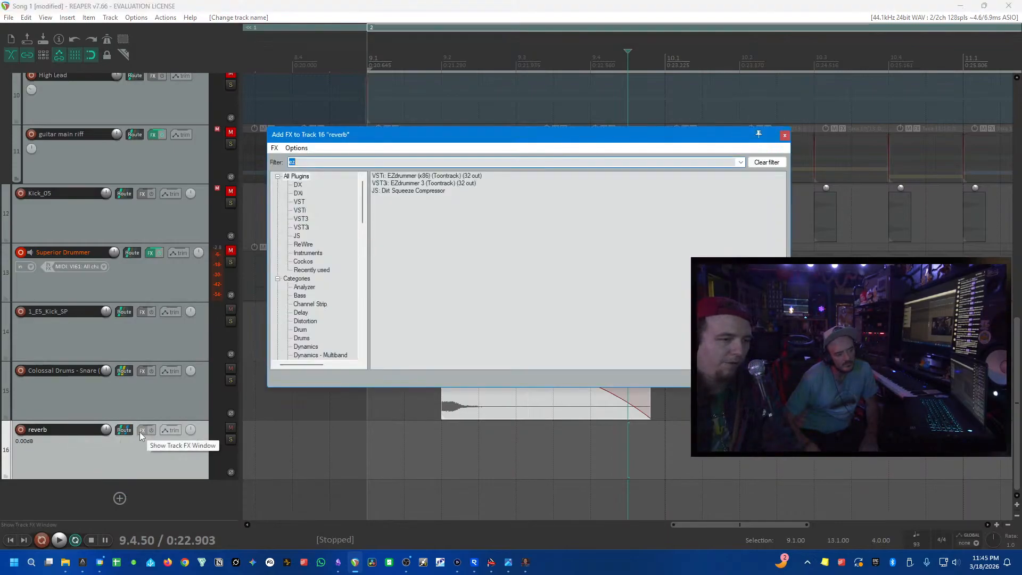
{"action": "type", "text": "reverbate"}
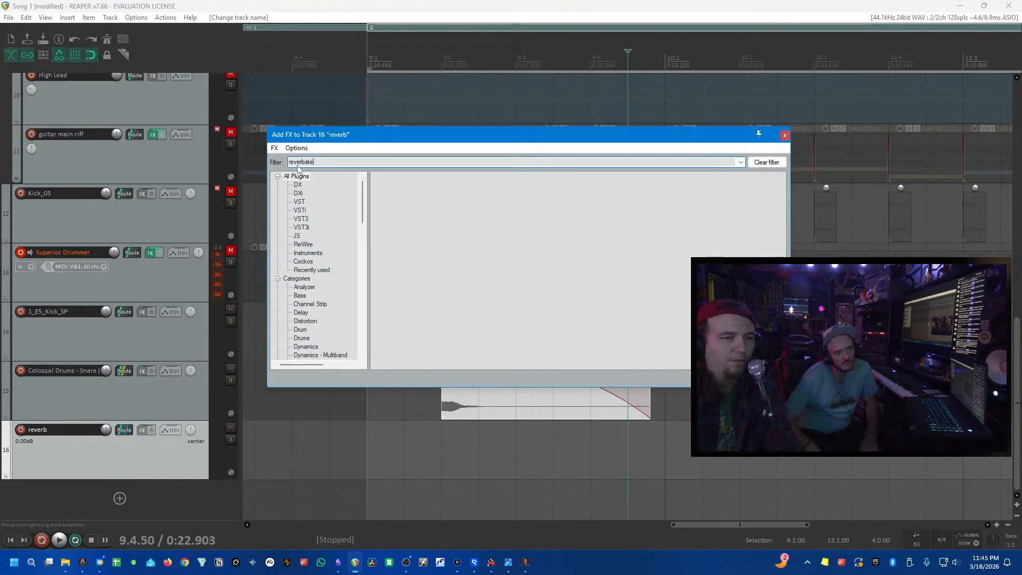
{"action": "key", "text": "BackSpace"}
{"action": "key", "text": "BackSpace"}
{"action": "key", "text": "BackSpace"}
{"action": "key", "text": "BackSpace"}
{"action": "key", "text": "BackSpace"}
{"action": "key", "text": "BackSpace"}
{"action": "key", "text": "BackSpace"}
{"action": "type", "text": "aver"}
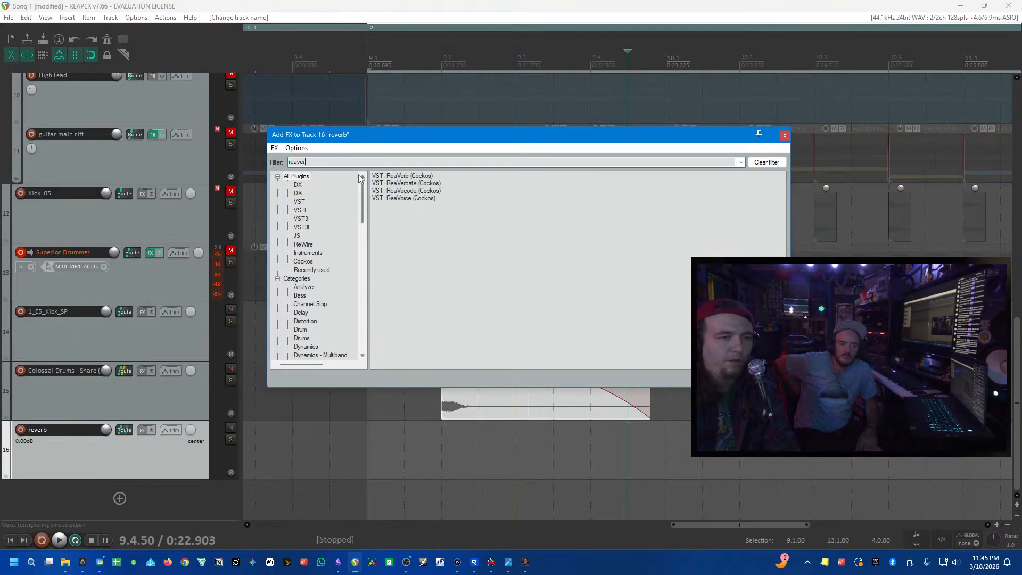
{"action": "left_click", "coordinate": [410, 183]}
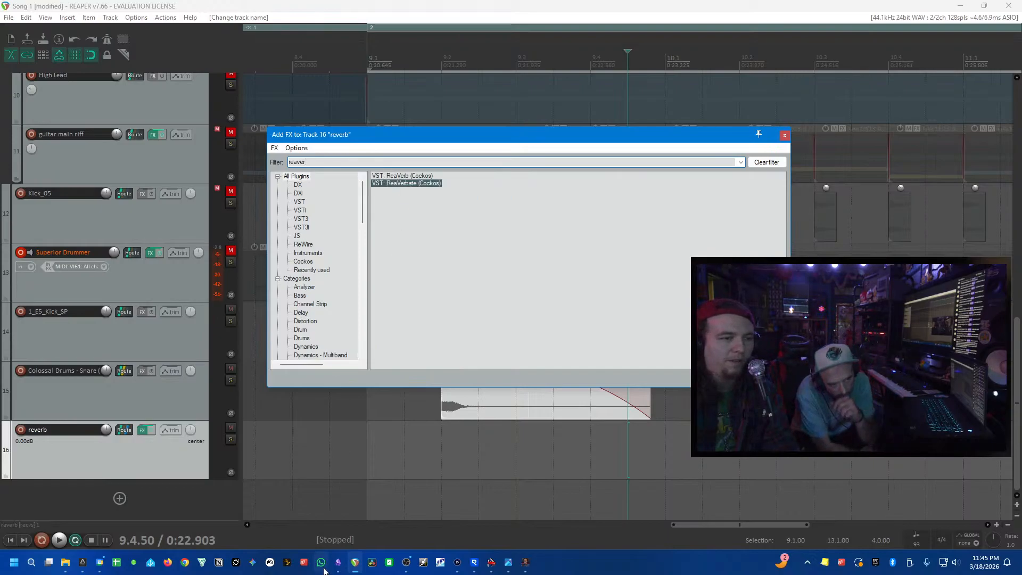
{"action": "key", "text": "Return"}
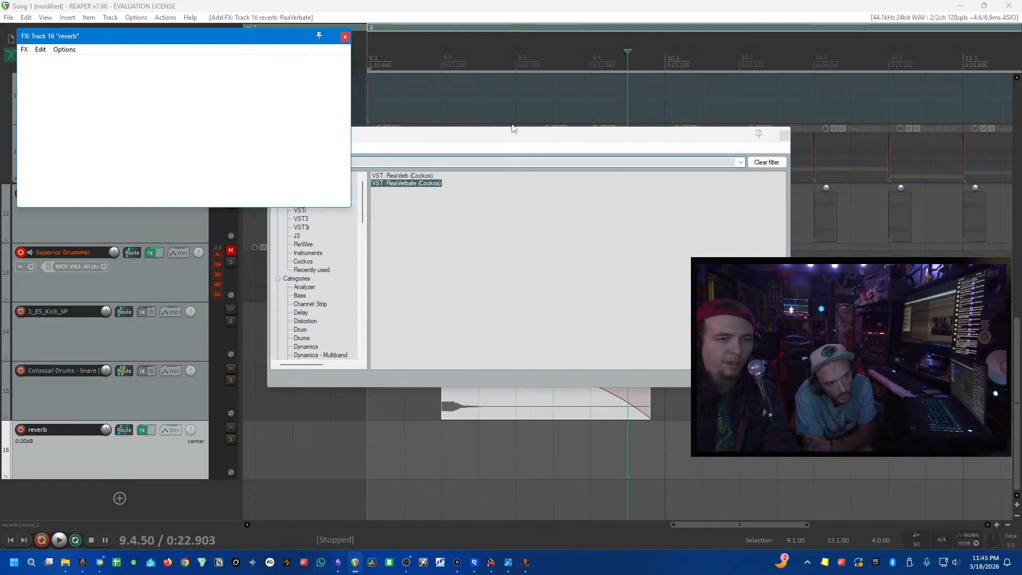
- Load the "insert - Club Snare" preset in ReaVerbate and close the effect window
{"action": "left_click_drag", "start_coordinate": [181, 35], "coordinate": [338, 232]}
{"action": "left_click", "coordinate": [331, 268]}
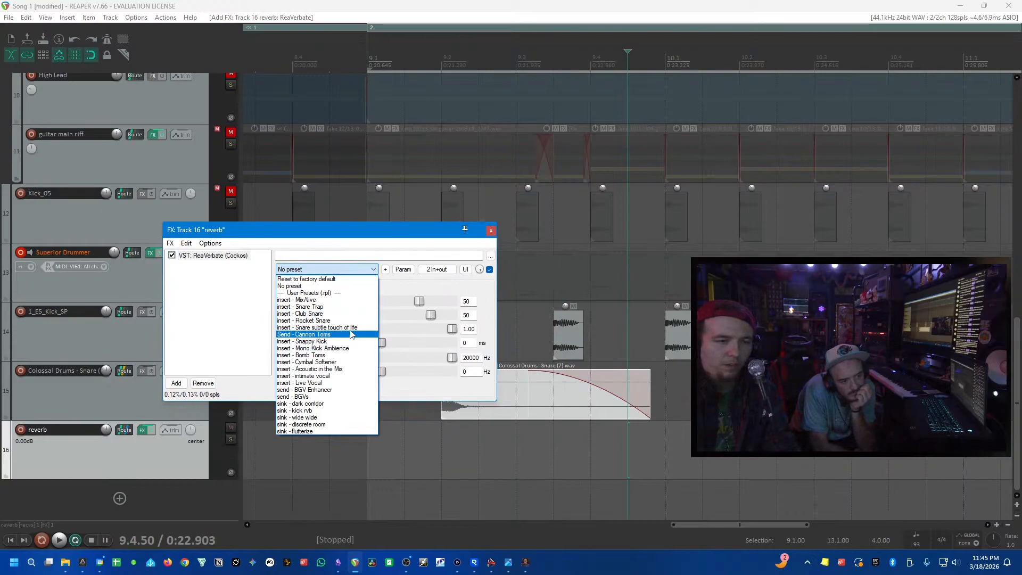
{"action": "left_click", "coordinate": [322, 314]}
{"action": "left_click", "coordinate": [109, 453]}
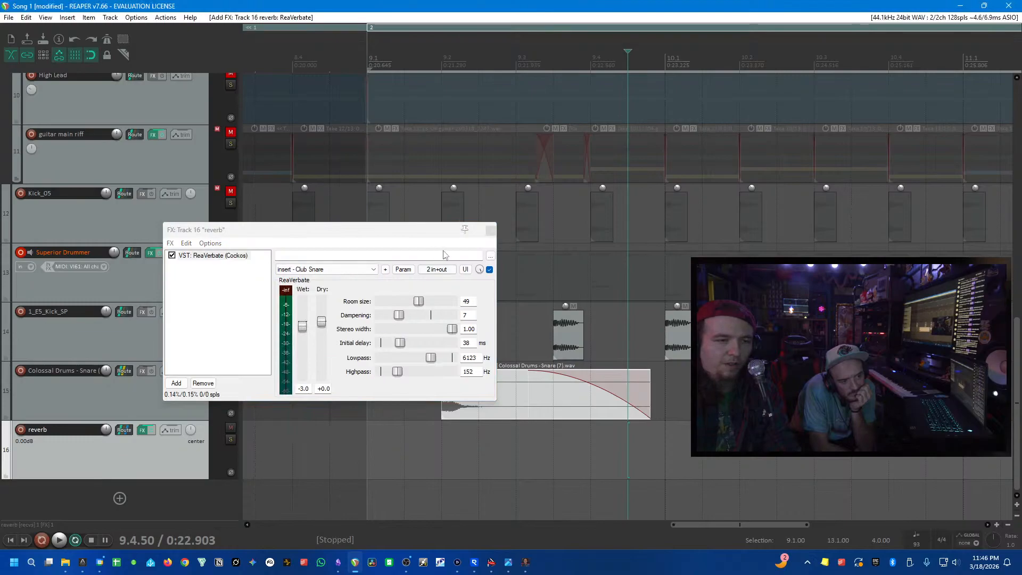
{"action": "left_click", "coordinate": [490, 231]}
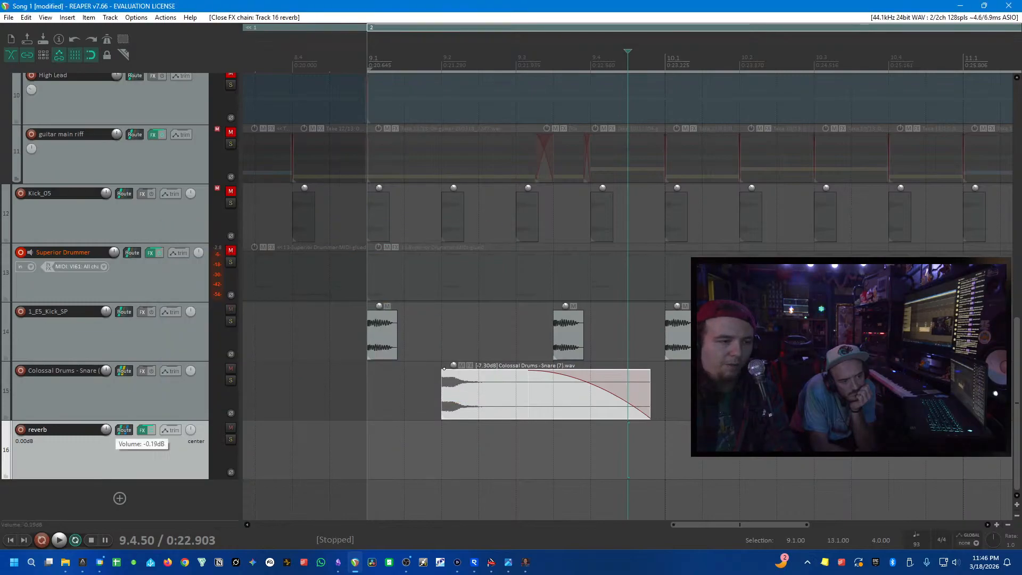
- Lower the reverb track's volume to -10.60 dB and play the kick and snare from 8.4.50
{"action": "left_click", "coordinate": [342, 461]}
{"action": "key", "text": "space"}
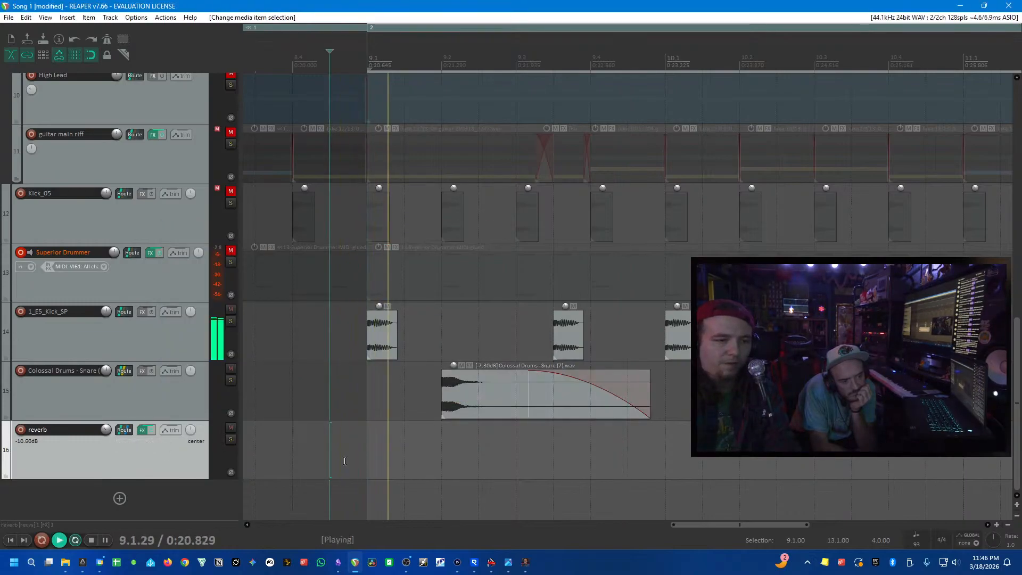
{"action": "key", "text": "space"}
{"action": "right_click", "coordinate": [68, 459]}
{"action": "key", "text": "Escape"}
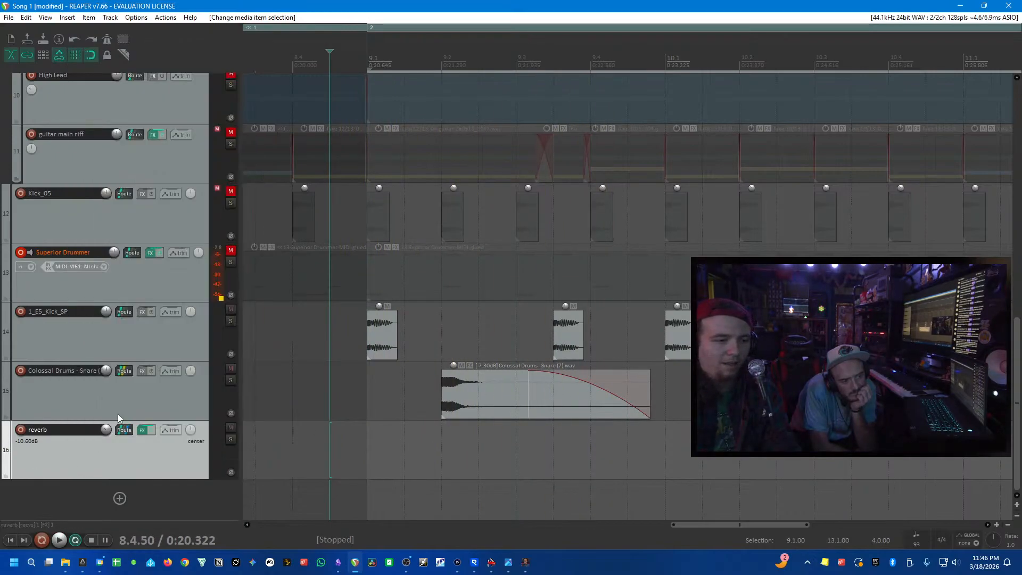
- Set ReaVerbate's room size to 82, dry level to -inf and wet level to 0 dB while playing from bar 9
{"action": "left_click", "coordinate": [142, 430]}
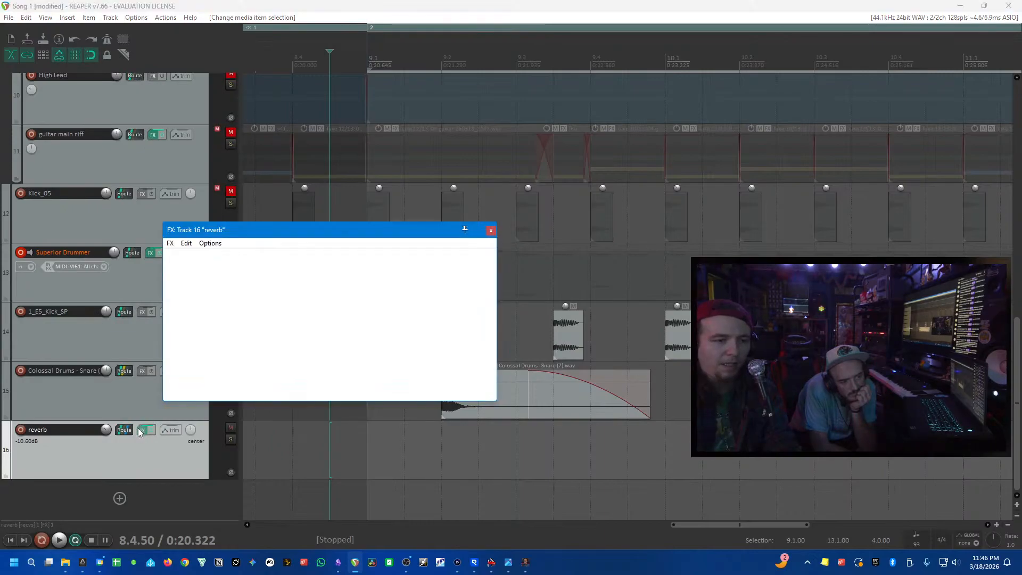
{"action": "key", "text": "space"}
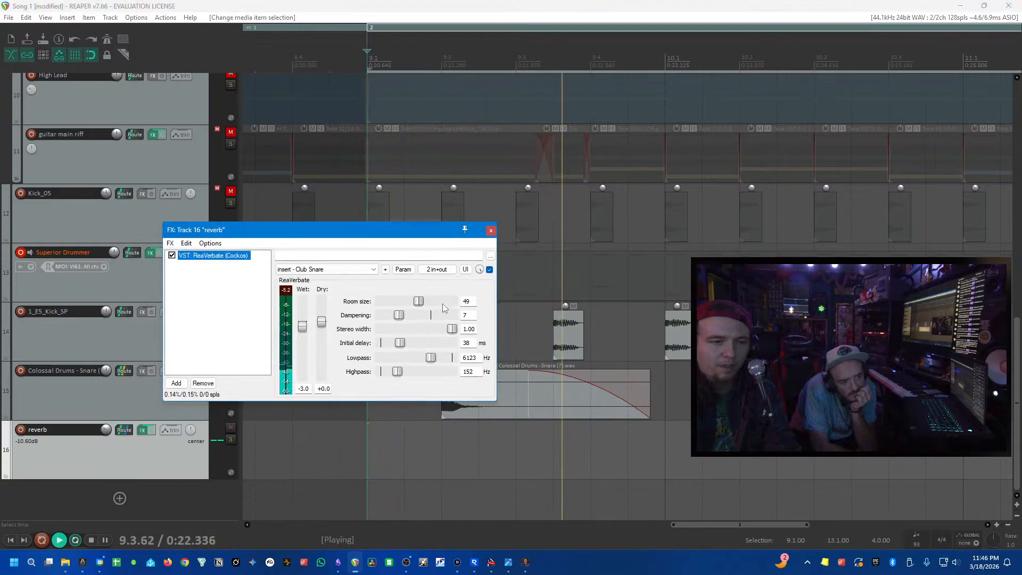
{"action": "left_click_drag", "start_coordinate": [436, 305], "coordinate": [446, 304]}
{"action": "left_click_drag", "start_coordinate": [321, 321], "coordinate": [331, 442]}
{"action": "double_click", "coordinate": [301, 326]}
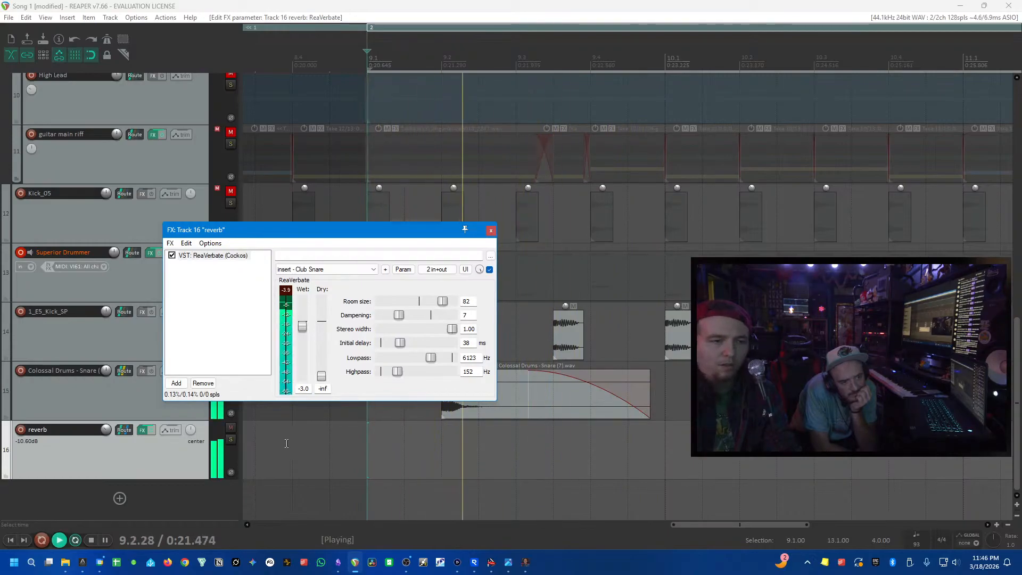
{"action": "key", "text": "space"}
{"action": "key", "text": "space"}
- Reset the reverb track's volume for comparison, lower it to -10.37 dB during playback, and close the effect window
{"action": "left_click", "coordinate": [127, 447]}
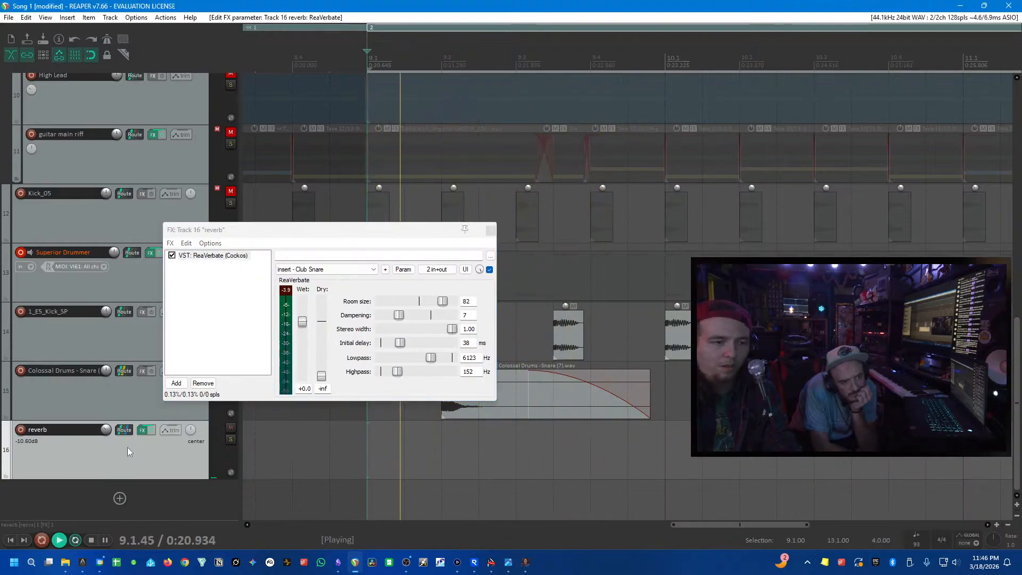
{"action": "double_click", "coordinate": [107, 430]}
{"action": "key", "text": "space"}
{"action": "key", "text": "space"}
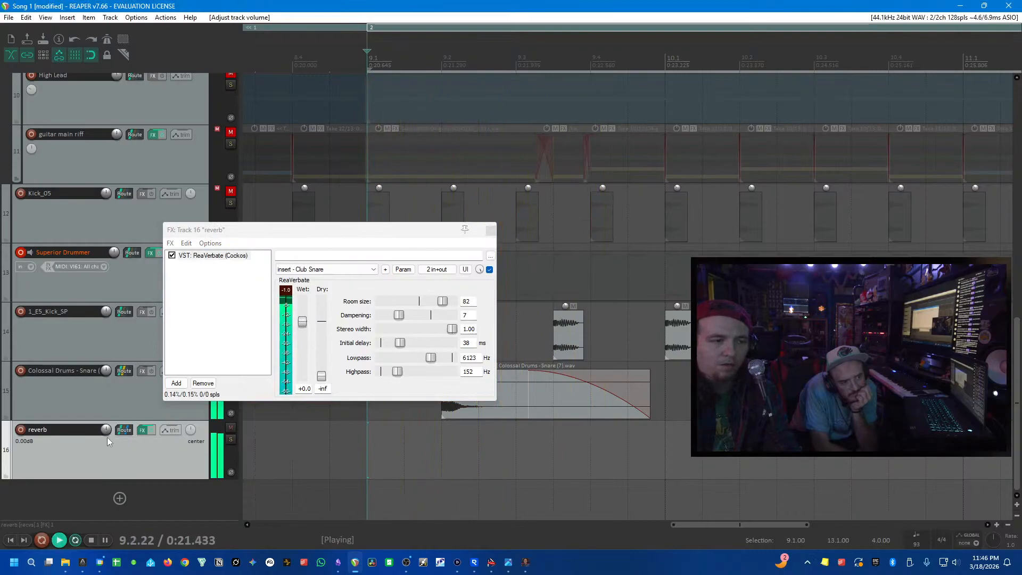
{"action": "left_click_drag", "start_coordinate": [109, 432], "coordinate": [109, 447]}
{"action": "key", "text": "space"}
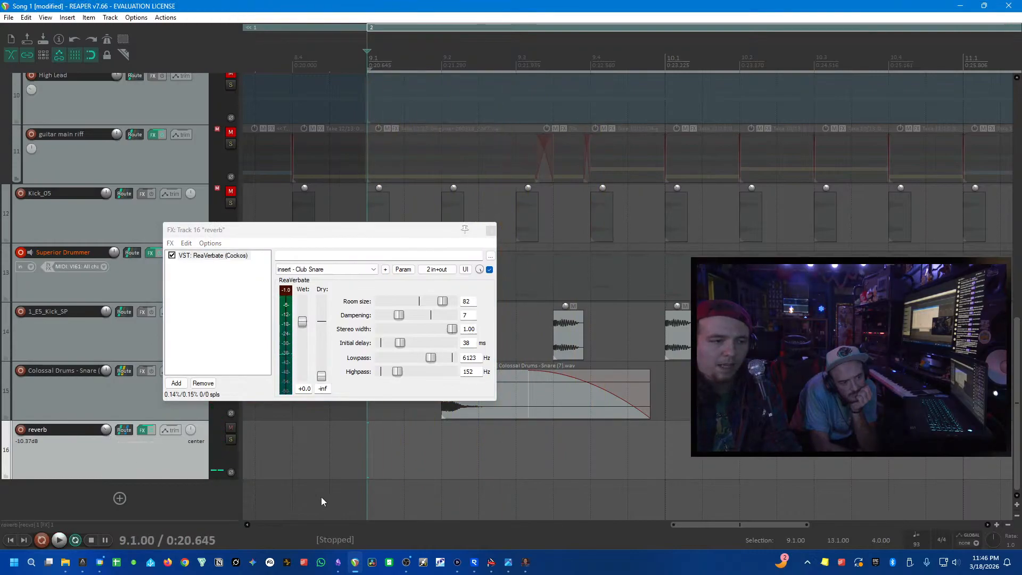
{"action": "key", "text": "space"}
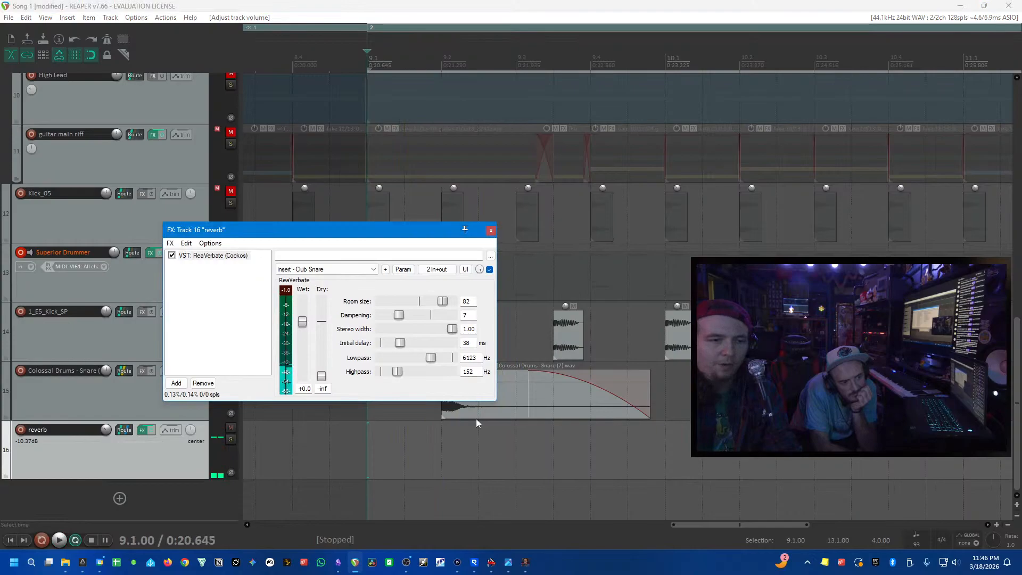
{"action": "key", "text": "Escape"}
- Try repeating the snare hit on beat 2 of each following bar, play it from 8.4, and remove the copies
{"action": "left_click", "coordinate": [391, 468]}
{"action": "scroll", "coordinate": [391, 470], "scroll_direction": "down", "scroll_amount": 3}
{"action": "scroll", "coordinate": [391, 470], "scroll_direction": "down", "scroll_amount": 1}
{"action": "scroll", "coordinate": [639, 426], "scroll_direction": "down", "scroll_amount": 3}
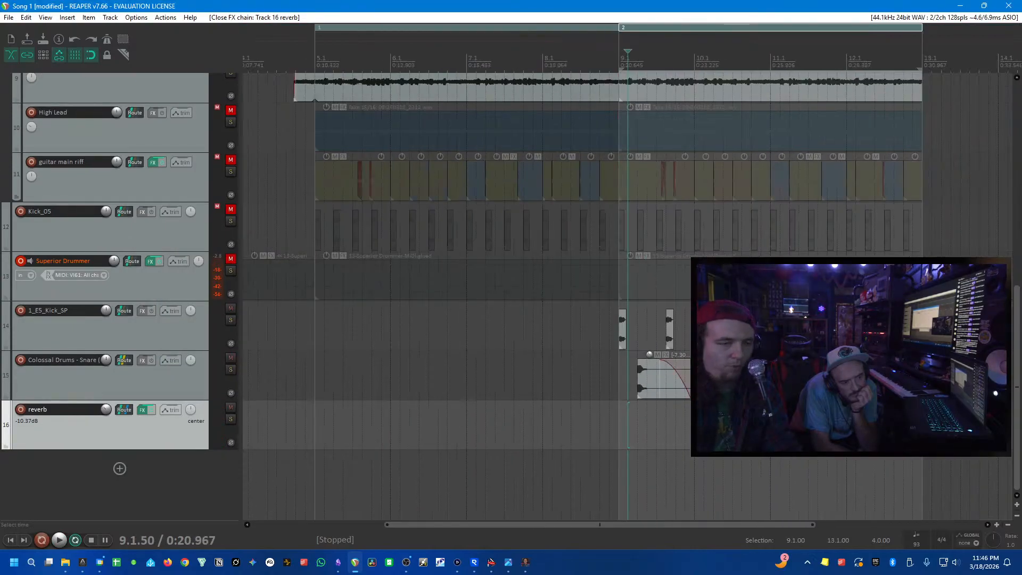
{"action": "left_click", "coordinate": [780, 376]}
{"action": "scroll", "coordinate": [401, 398], "scroll_direction": "up", "scroll_amount": 4}
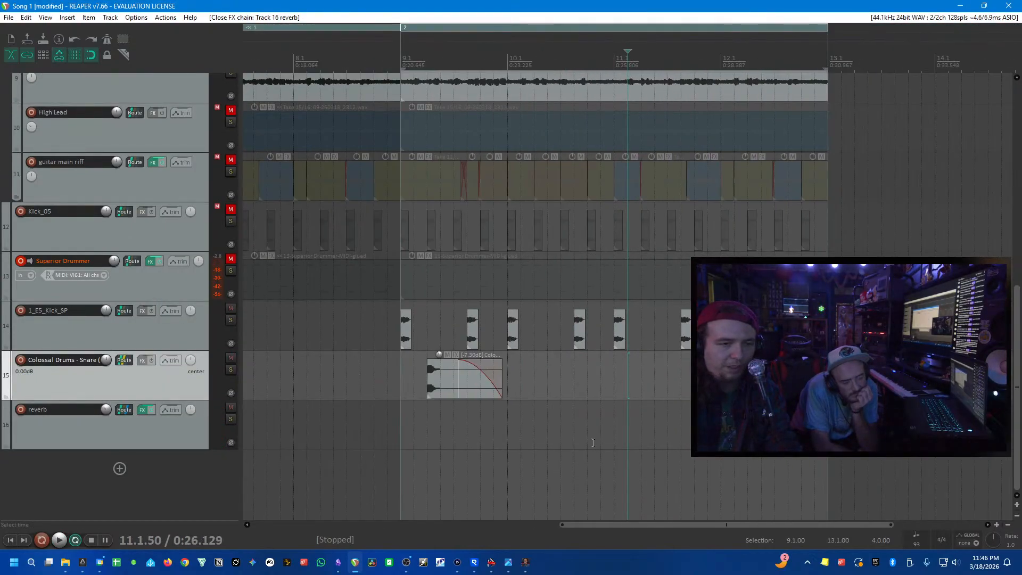
{"action": "left_click_drag", "start_coordinate": [401, 397], "coordinate": [680, 388]}
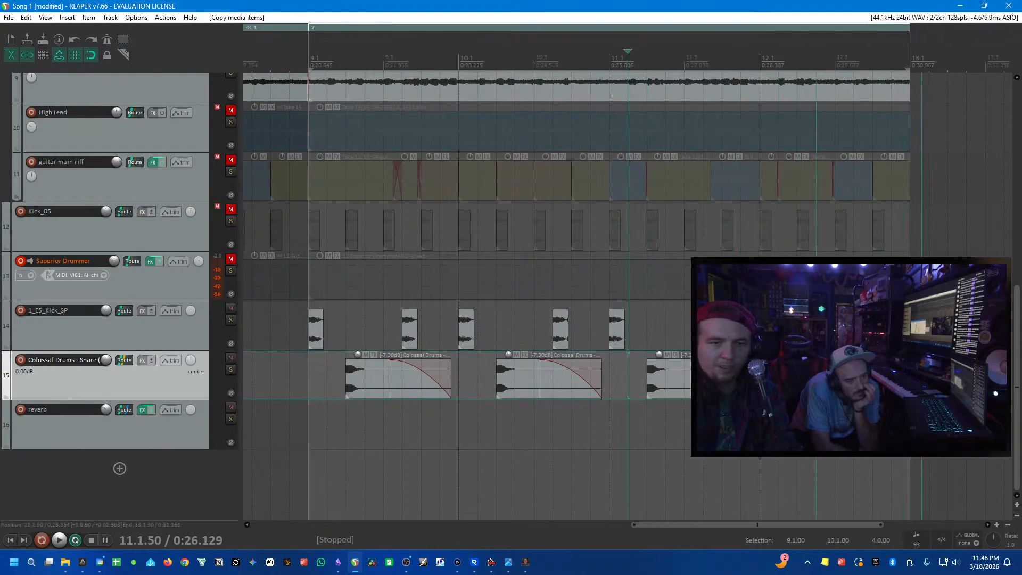
{"action": "left_click", "coordinate": [275, 444]}
{"action": "key", "text": "space"}
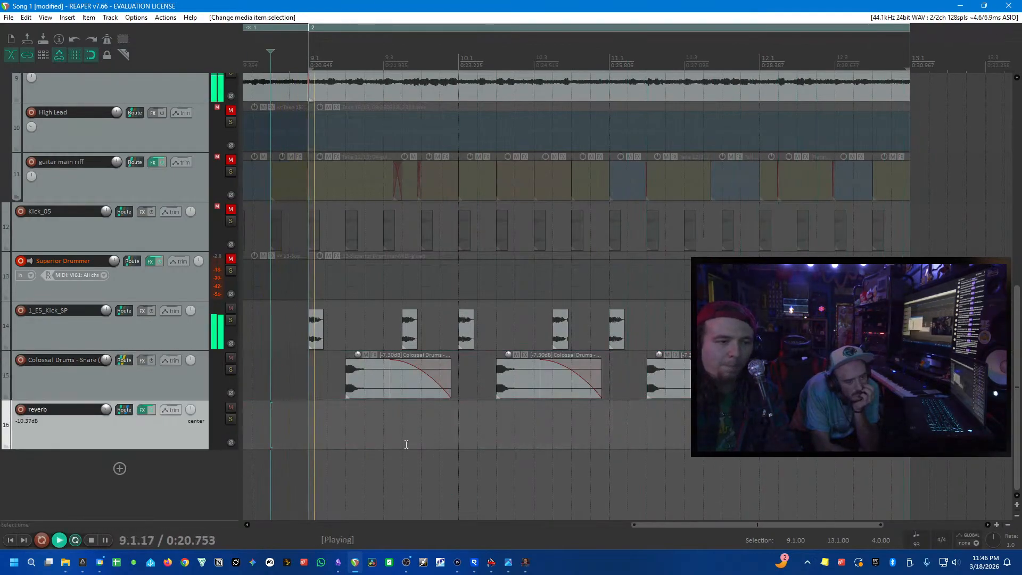
{"action": "key", "text": "space"}
{"action": "left_click_drag", "start_coordinate": [463, 384], "coordinate": [623, 373]}
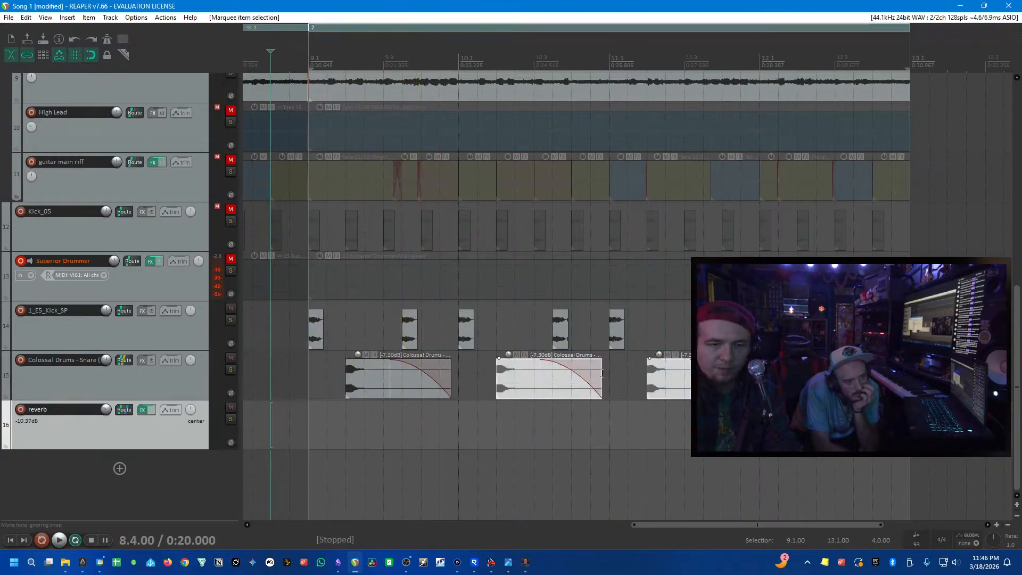
{"action": "key", "text": "ctrl+x"}
- Copy the first snare hit to 9.4, shorten the first hit's fade-out, and play the pattern from 8.4.50
{"action": "left_click", "coordinate": [514, 378]}
{"action": "left_click_drag", "start_coordinate": [369, 389], "coordinate": [437, 360]}
{"action": "key", "text": "space"}
{"action": "key", "text": "space"}
{"action": "left_click", "coordinate": [293, 446]}
{"action": "key", "text": "space"}
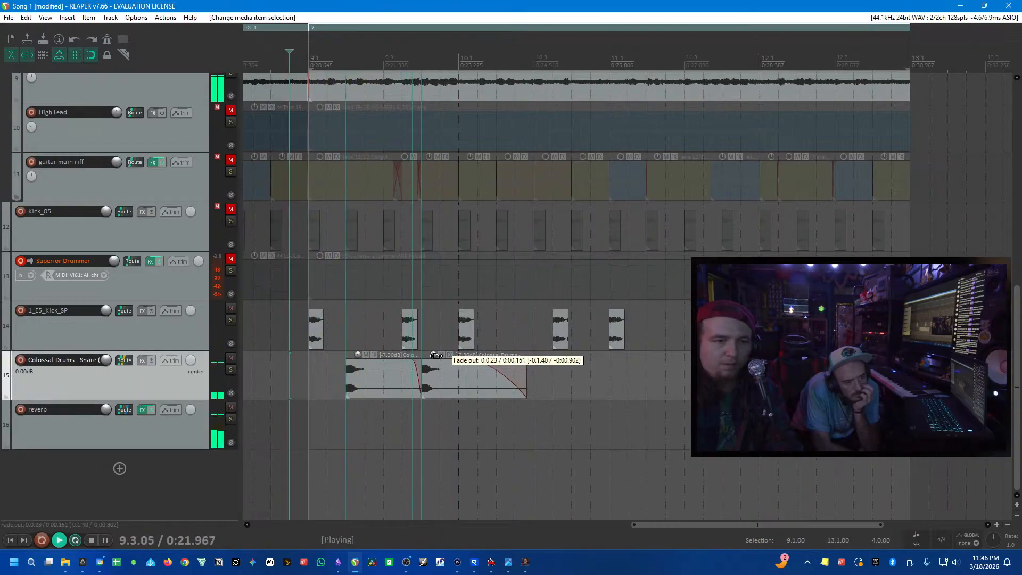
{"action": "key", "text": "space"}
- Repeat the snare hits on beats 2 and 4 through bar 12, and lower the snare track's volume to -7.94 dB during playback
{"action": "left_click_drag", "start_coordinate": [526, 375], "coordinate": [667, 388]}
{"action": "left_click_drag", "start_coordinate": [667, 388], "coordinate": [855, 388]}
{"action": "left_click", "coordinate": [430, 444]}
{"action": "key", "text": "space"}
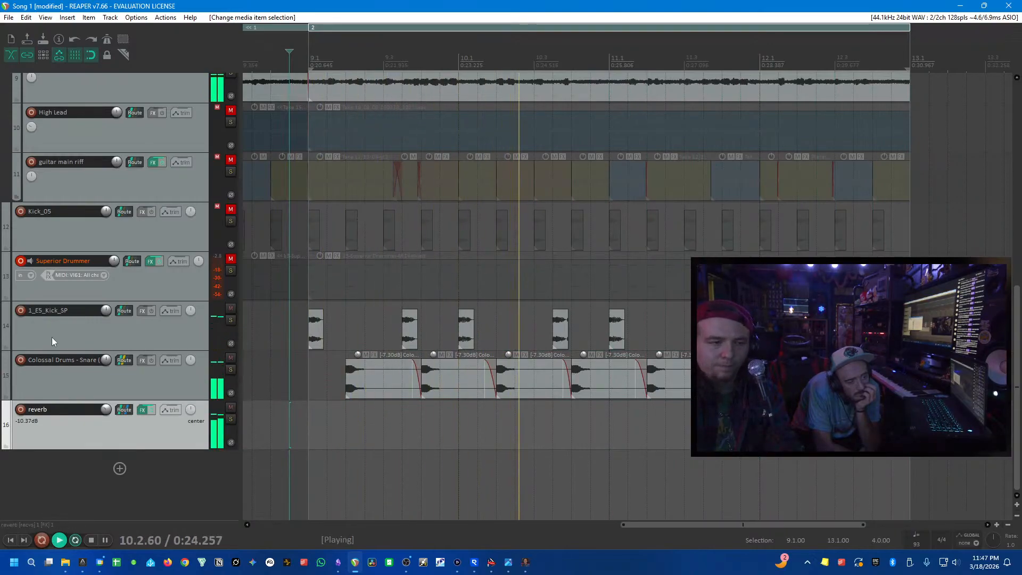
{"action": "left_click_drag", "start_coordinate": [105, 359], "coordinate": [105, 375]}
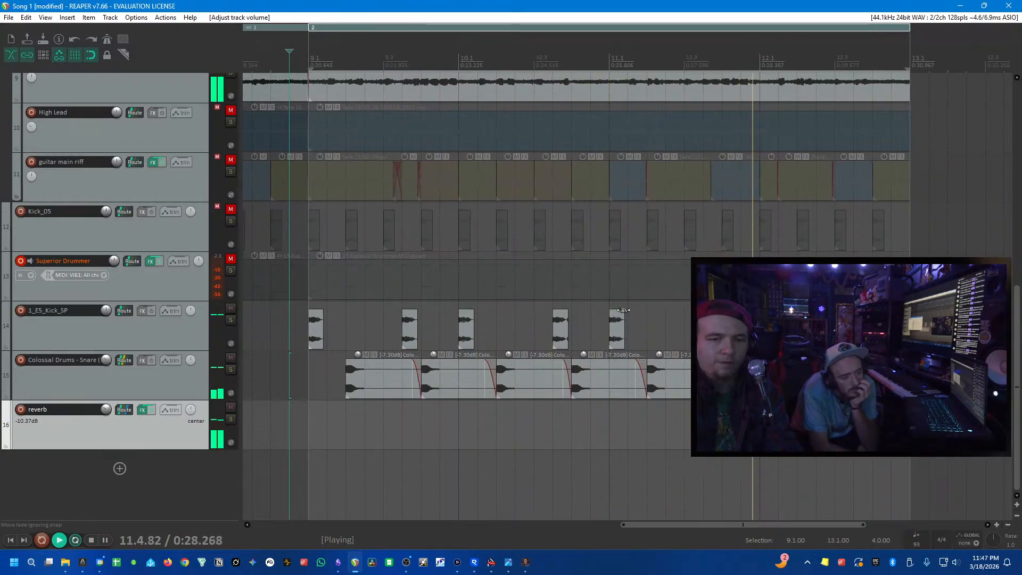
- Trim the last snare hit to end at 13.1.00 and save the project
{"action": "left_click", "coordinate": [908, 375]}
{"action": "scroll", "coordinate": [909, 375], "scroll_direction": "up", "scroll_amount": 2}
{"action": "key", "text": "space"}
{"action": "left_click_drag", "start_coordinate": [688, 367], "coordinate": [628, 367]}
{"action": "scroll", "coordinate": [451, 385], "scroll_direction": "down", "scroll_amount": 3}
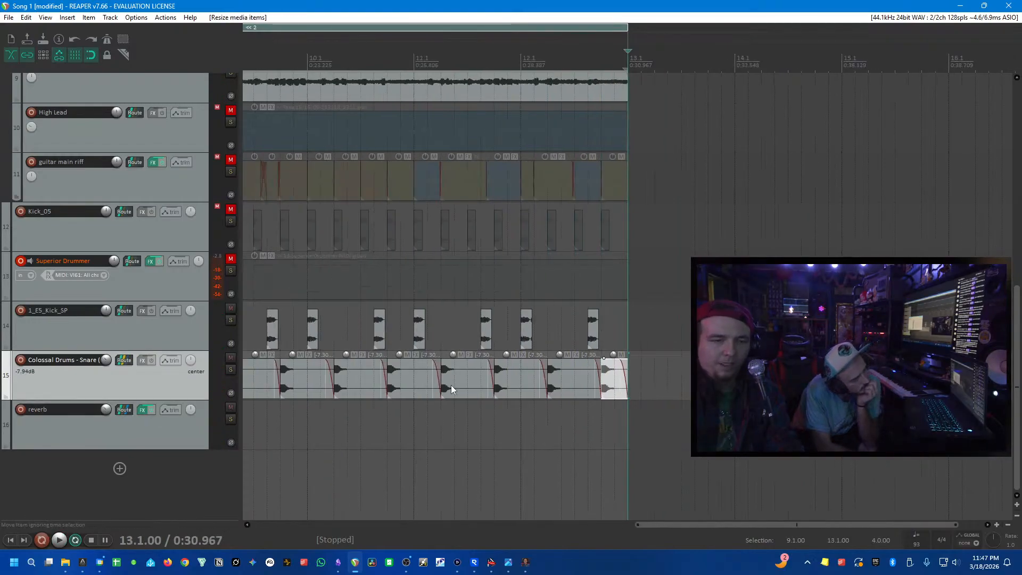
{"action": "scroll", "coordinate": [372, 349], "scroll_direction": "down", "scroll_amount": 2}
{"action": "scroll", "coordinate": [372, 349], "scroll_direction": "down", "scroll_amount": 2}
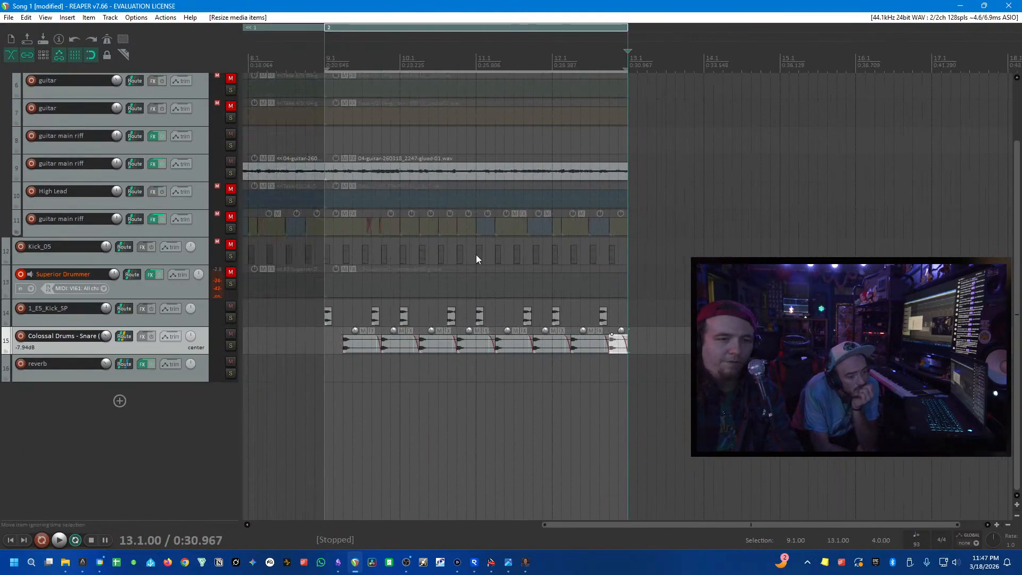
{"action": "scroll", "coordinate": [255, 157], "scroll_direction": "up", "scroll_amount": 2}
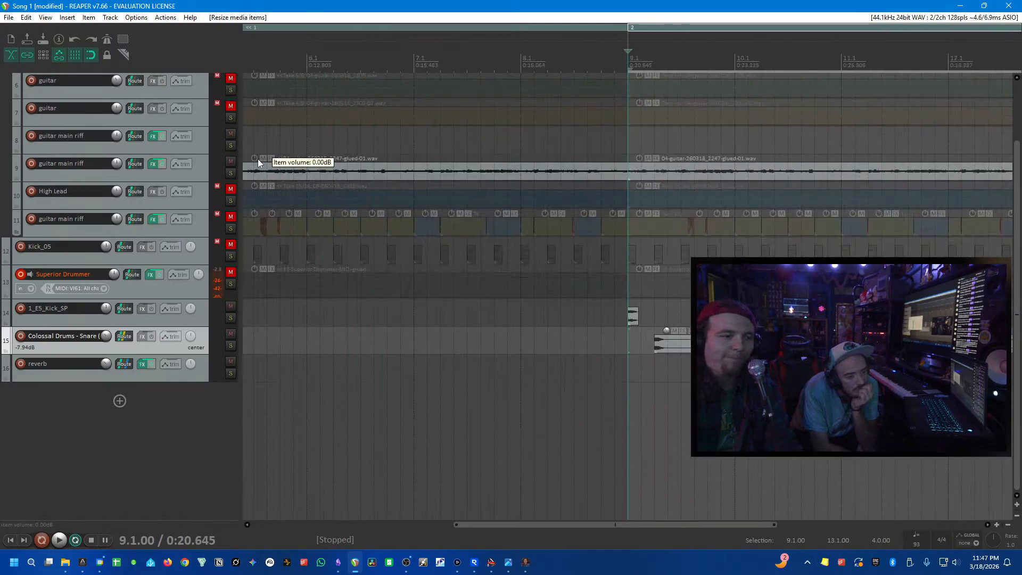
{"action": "key", "text": "ctrl+s"}
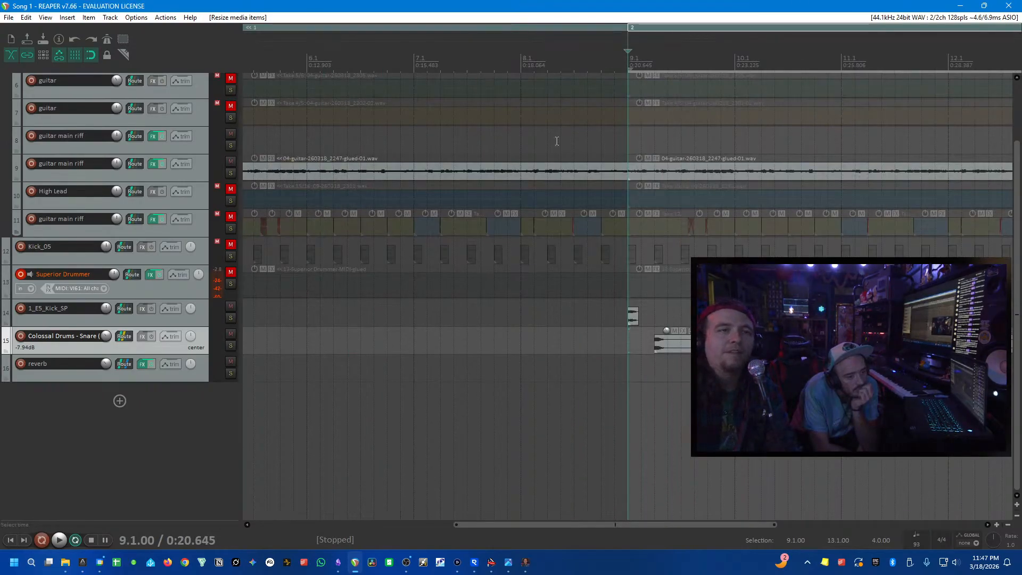
- Insert a sample at bar 9 on the snare track and the LexLuger 808 sample on the reverb track, and play from 8.4
{"action": "scroll", "coordinate": [643, 150], "scroll_direction": "down", "scroll_amount": 2}
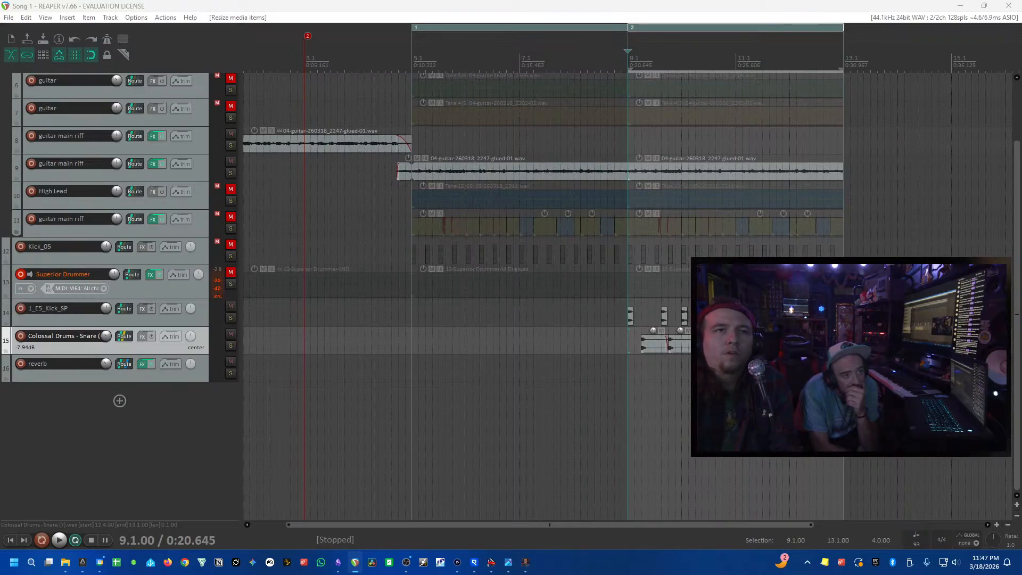
{"action": "key", "text": "Return"}
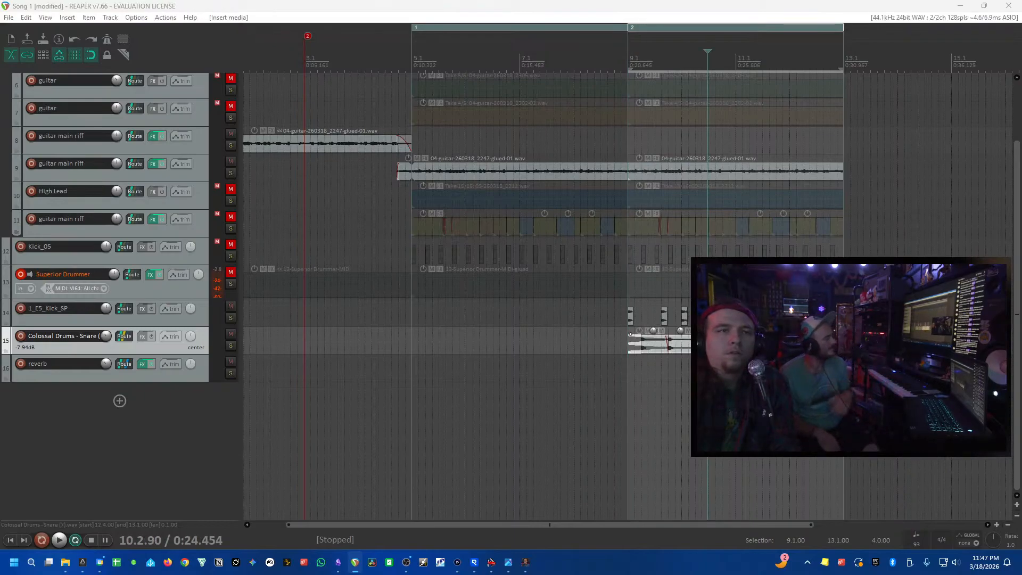
{"action": "left_click_drag", "start_coordinate": [554, 77], "coordinate": [628, 375]}
{"action": "left_click", "coordinate": [634, 387]}
{"action": "left_click", "coordinate": [606, 390]}
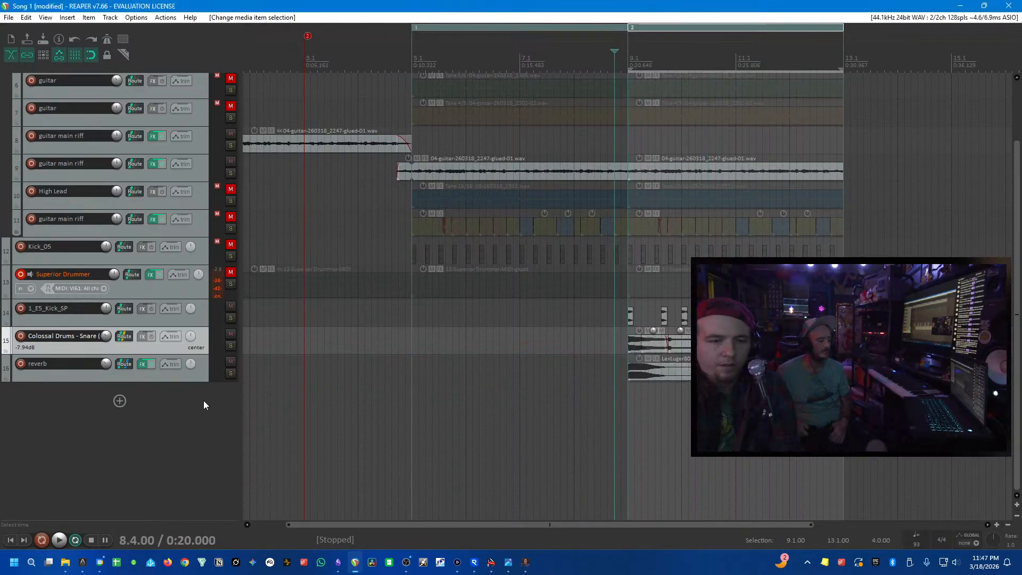
{"action": "key", "text": "space"}
{"action": "key", "text": "space"}
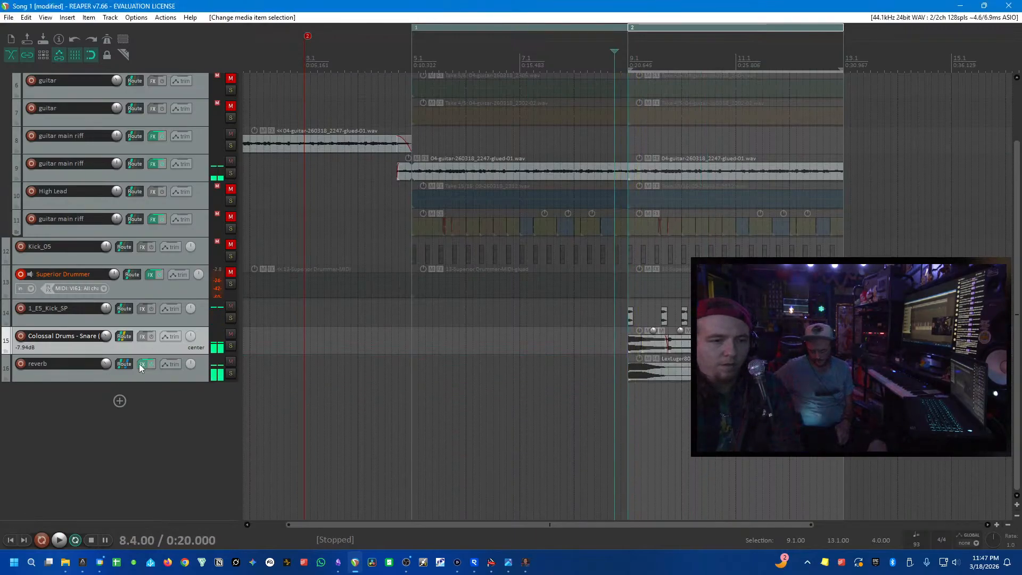
- Play the 808 sample with the reverb track soloed, and turn the solo off
{"action": "left_click", "coordinate": [230, 373]}
{"action": "key", "text": "space"}
{"action": "key", "text": "space"}
{"action": "left_click", "coordinate": [230, 374]}
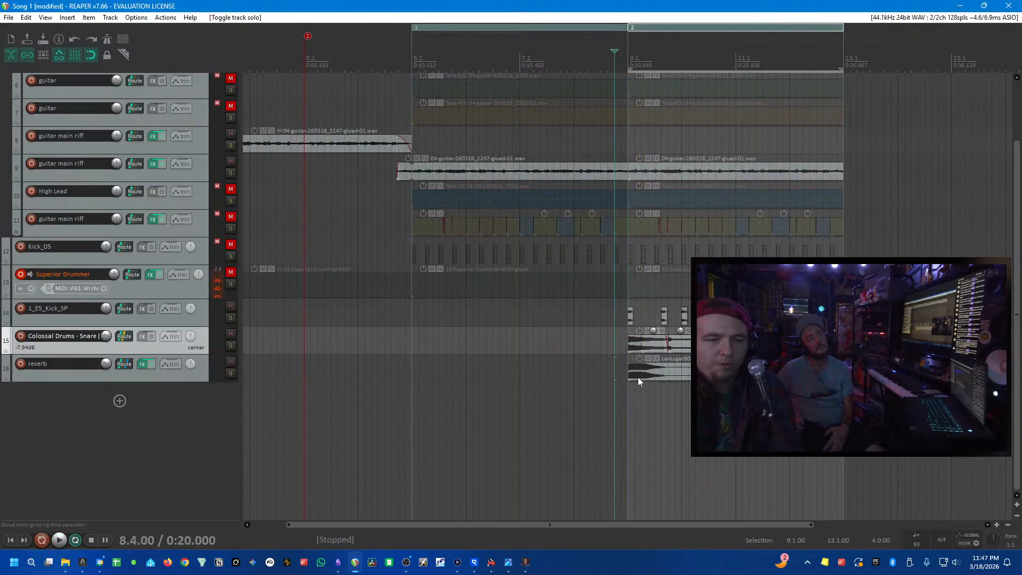
- Move the LexLuger 808 sample to a new track below the reverb track, audition it soloed, and delete the sample
{"action": "left_click_drag", "start_coordinate": [637, 376], "coordinate": [641, 394]}
{"action": "key", "text": "space"}
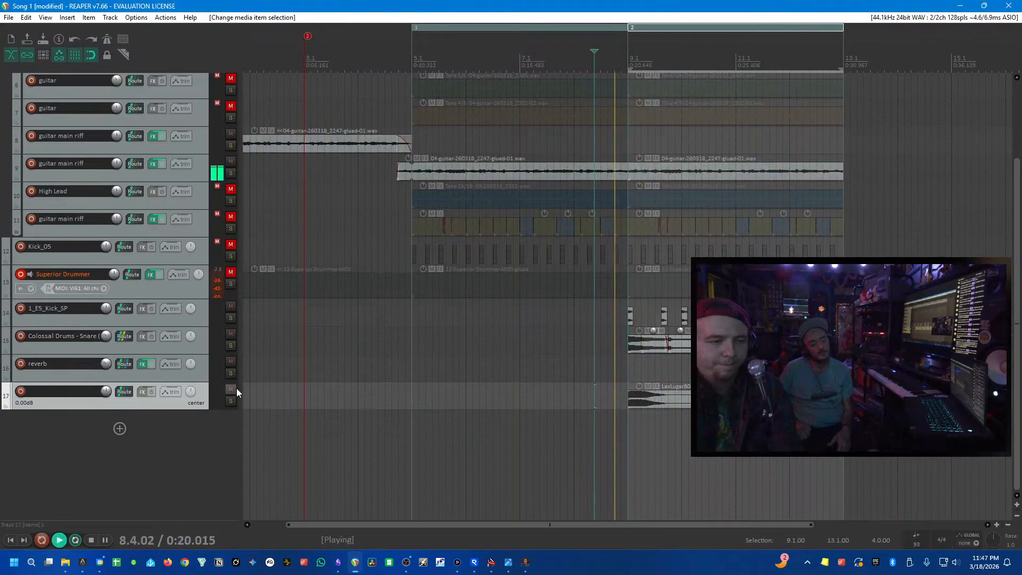
{"action": "left_click", "coordinate": [233, 400]}
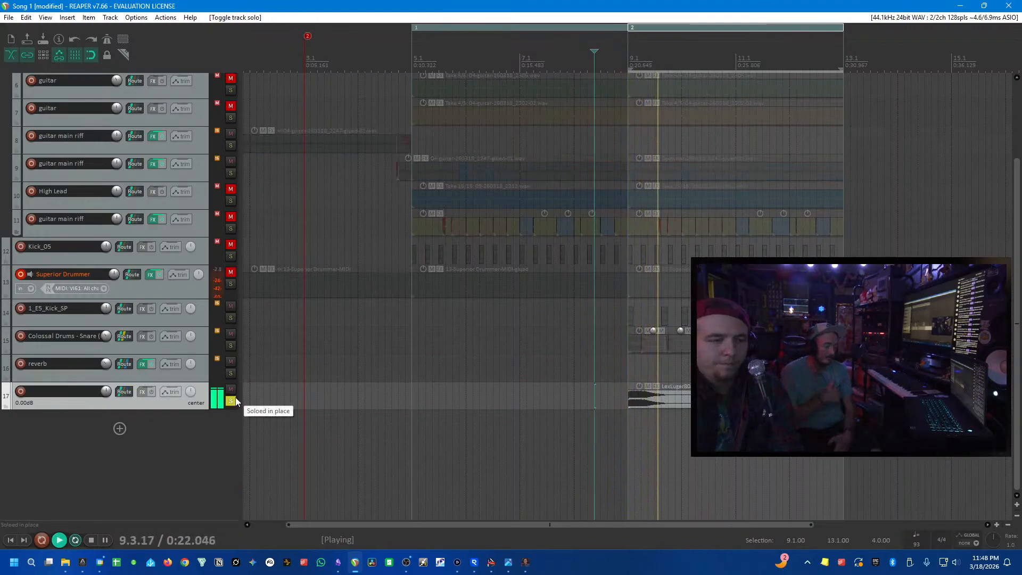
{"action": "left_click", "coordinate": [234, 400]}
{"action": "key", "text": "space"}
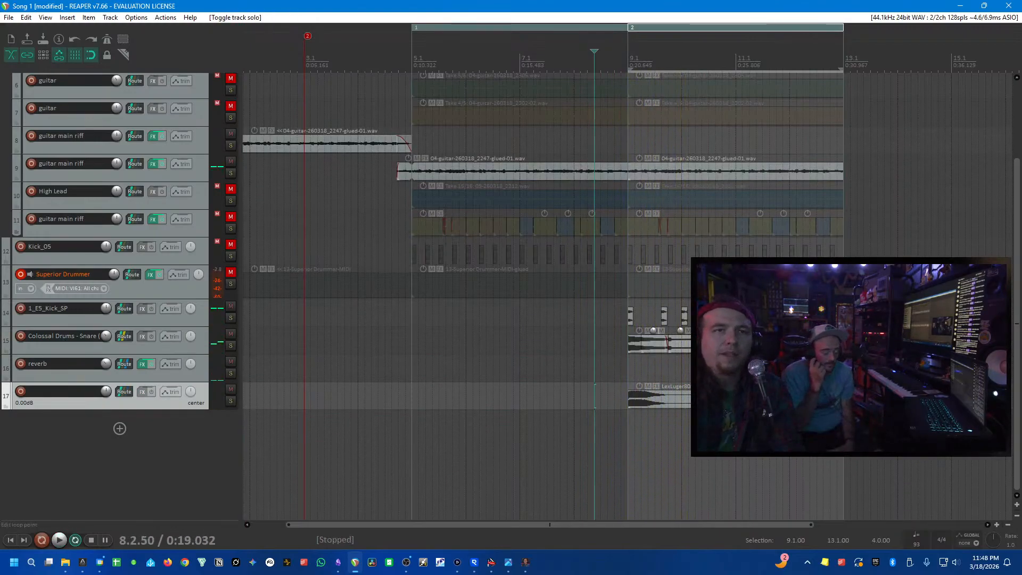
{"action": "left_click", "coordinate": [664, 408]}
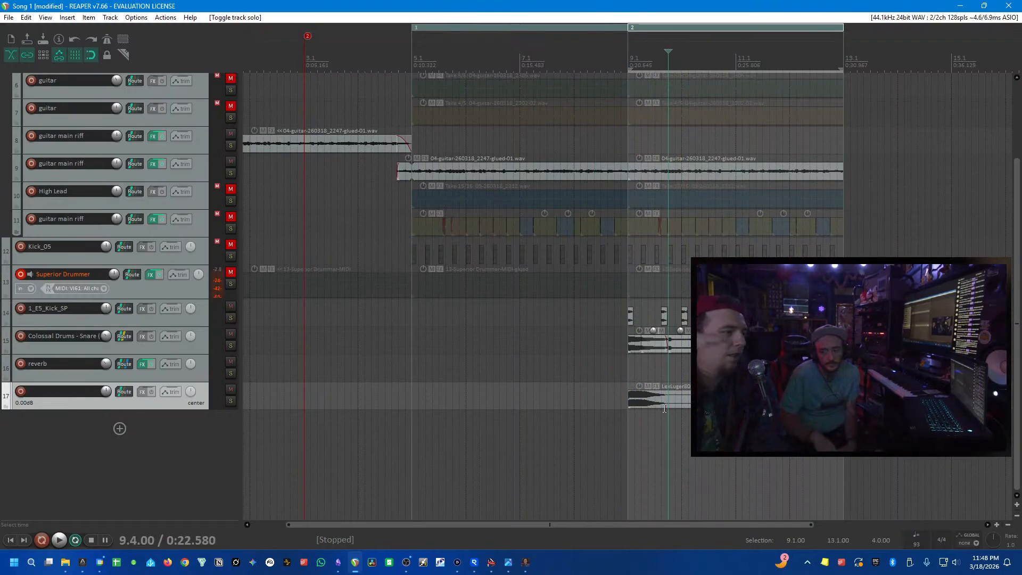
{"action": "key", "text": "Delete"}
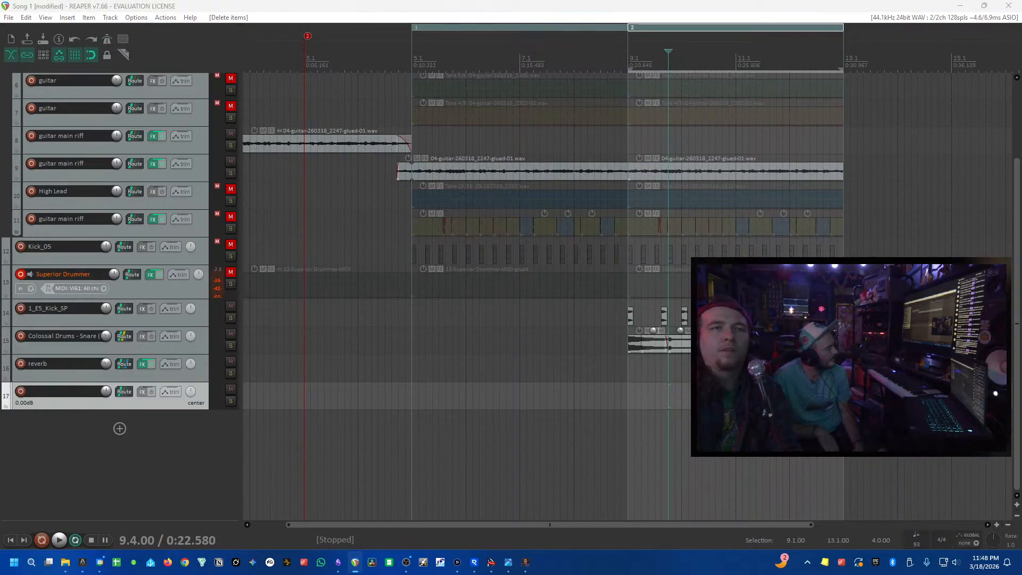
- Add an 808BELL( track at -71.06 dB and place JOHNNYJ_808_02_C at bar 9 on another new track, and play it
{"action": "left_click_drag", "start_coordinate": [628, 184], "coordinate": [701, 423]}
{"action": "left_click", "coordinate": [51, 412]}
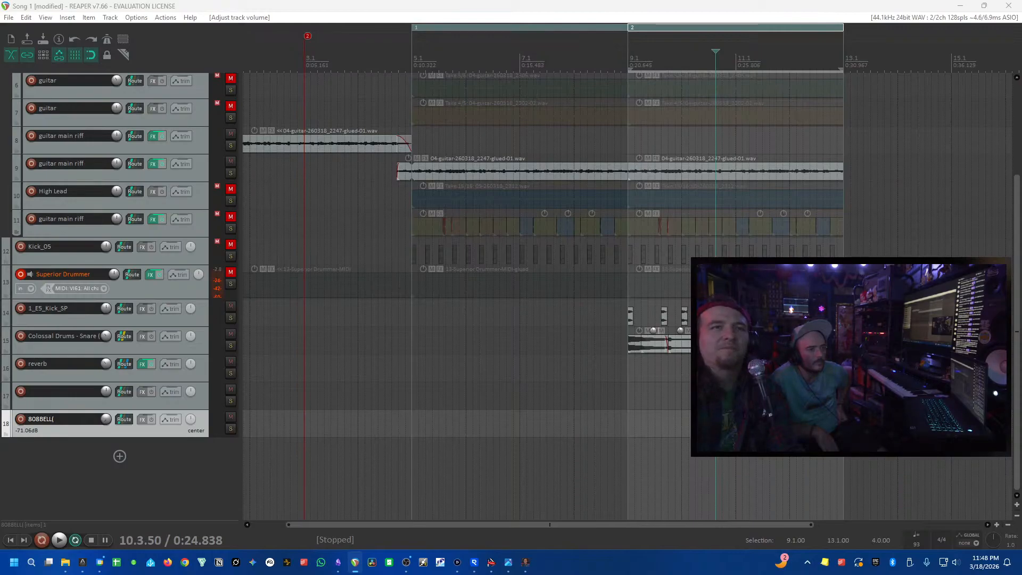
{"action": "left_click_drag", "start_coordinate": [654, 451], "coordinate": [631, 446]}
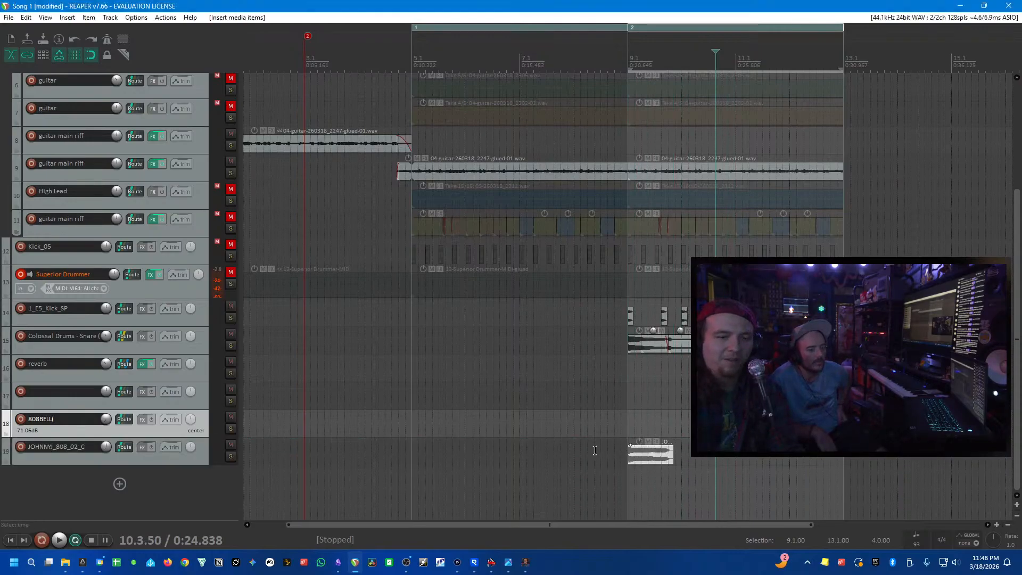
{"action": "left_click", "coordinate": [594, 450]}
{"action": "key", "text": "space"}
{"action": "left_click", "coordinate": [627, 474]}
{"action": "key", "text": "space"}
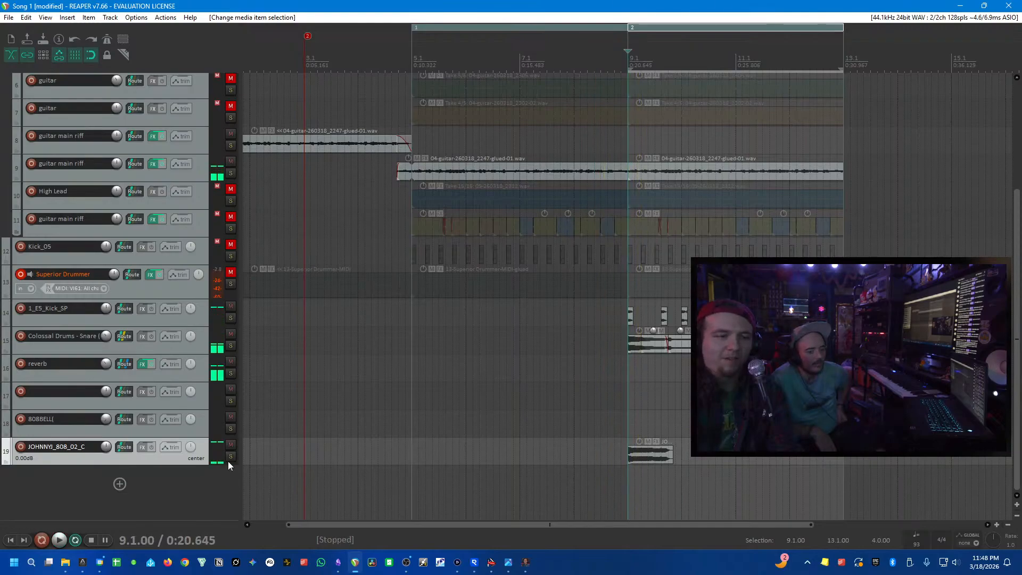
- Solo and enlarge the JOHNNYJ_808_02_C track, and set the sample's pitch adjustment to 2 semitones
{"action": "left_click", "coordinate": [230, 456]}
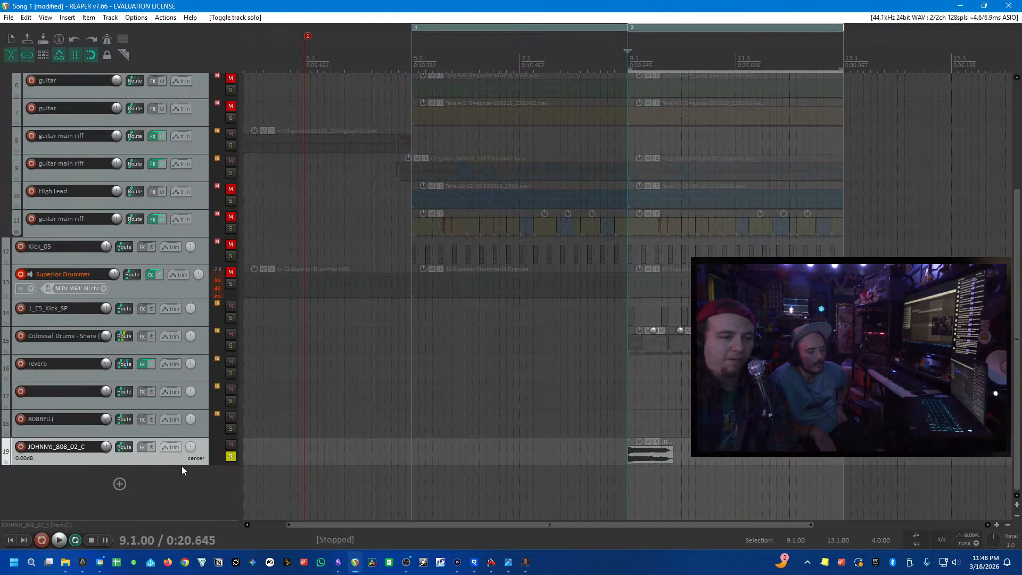
{"action": "left_click_drag", "start_coordinate": [188, 463], "coordinate": [180, 493]}
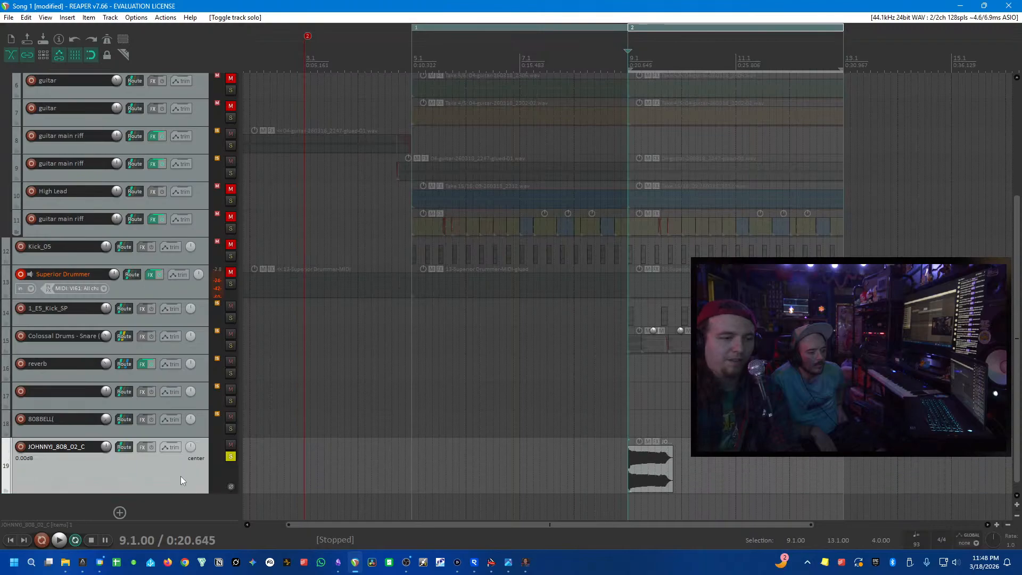
{"action": "left_click", "coordinate": [653, 468]}
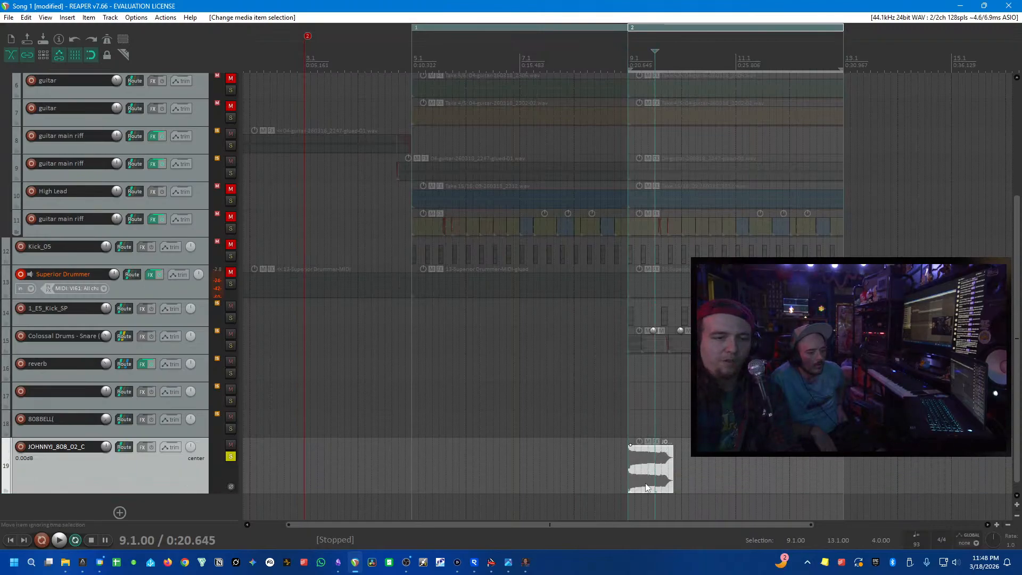
{"action": "double_click", "coordinate": [646, 487]}
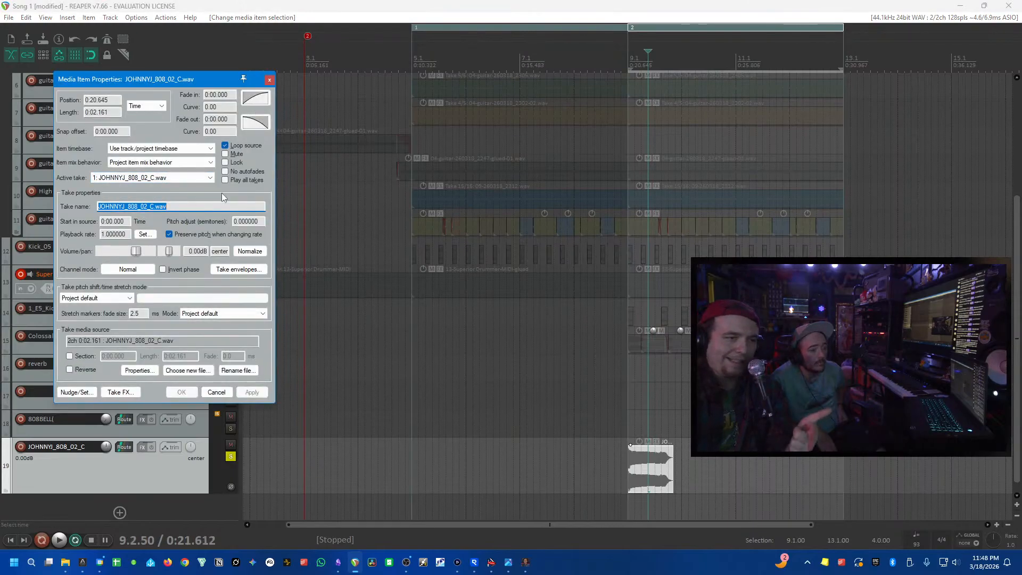
{"action": "key", "text": "Tab"}
{"action": "key", "text": "Tab"}
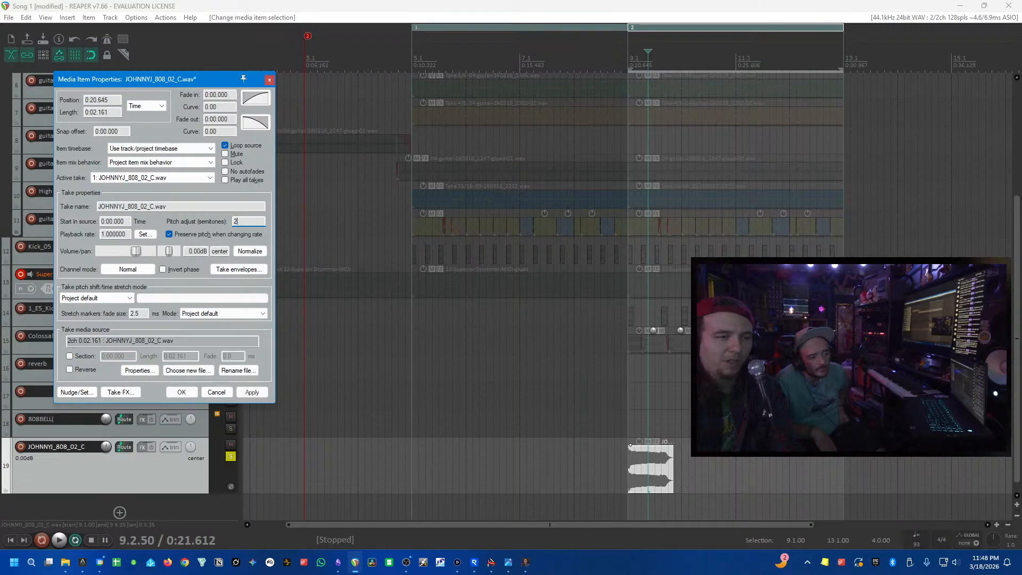
{"action": "key", "text": "Return"}
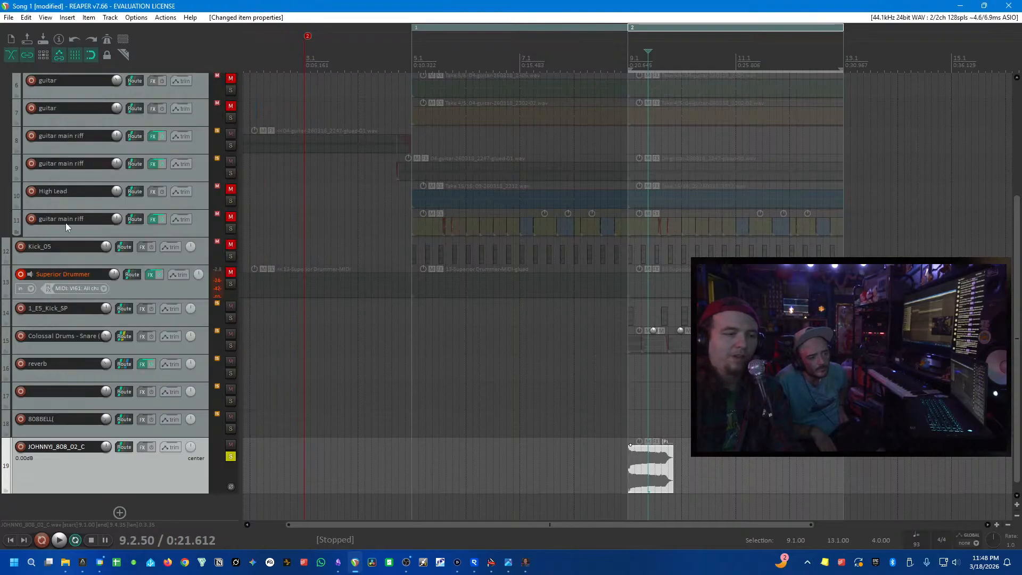
- Play the pitched 808 sample from 8.4 in the mix and soloed, and delete it from bar 9
{"action": "left_click", "coordinate": [230, 456]}
{"action": "left_click", "coordinate": [607, 465]}
{"action": "left_click", "coordinate": [614, 463]}
{"action": "key", "text": "space"}
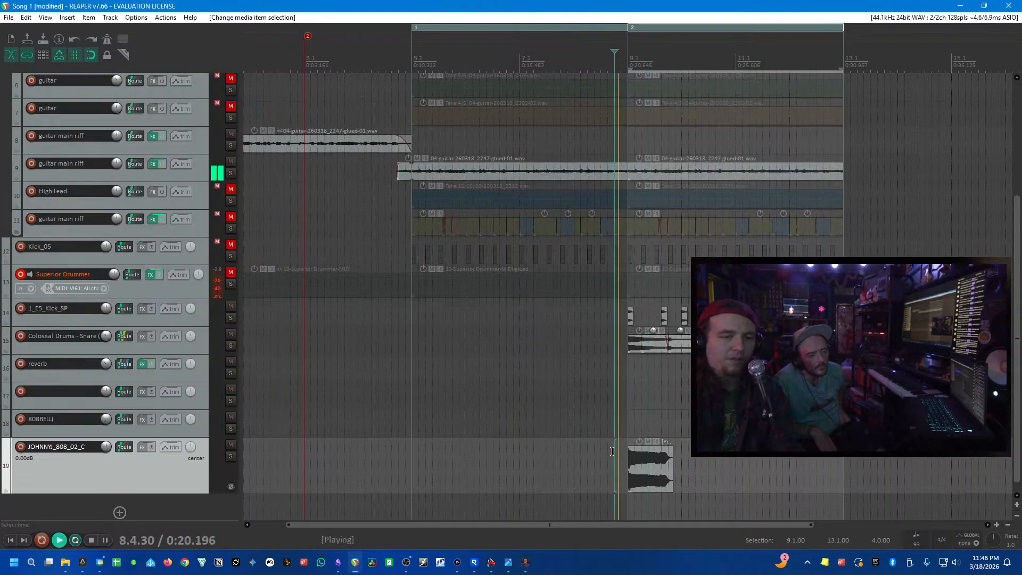
{"action": "left_click", "coordinate": [230, 456]}
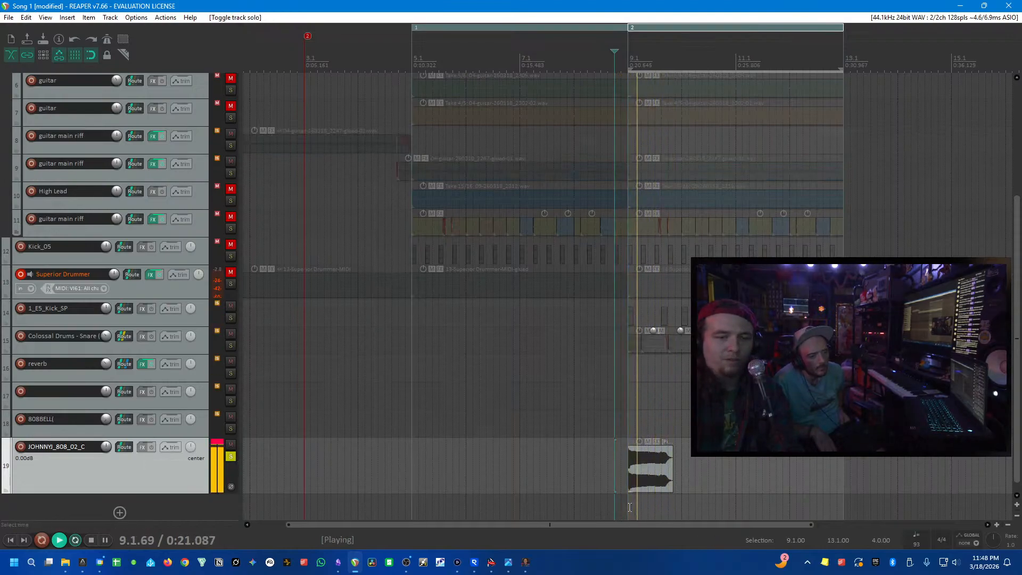
{"action": "scroll", "coordinate": [659, 477], "scroll_direction": "up", "scroll_amount": 5}
{"action": "key", "text": "space"}
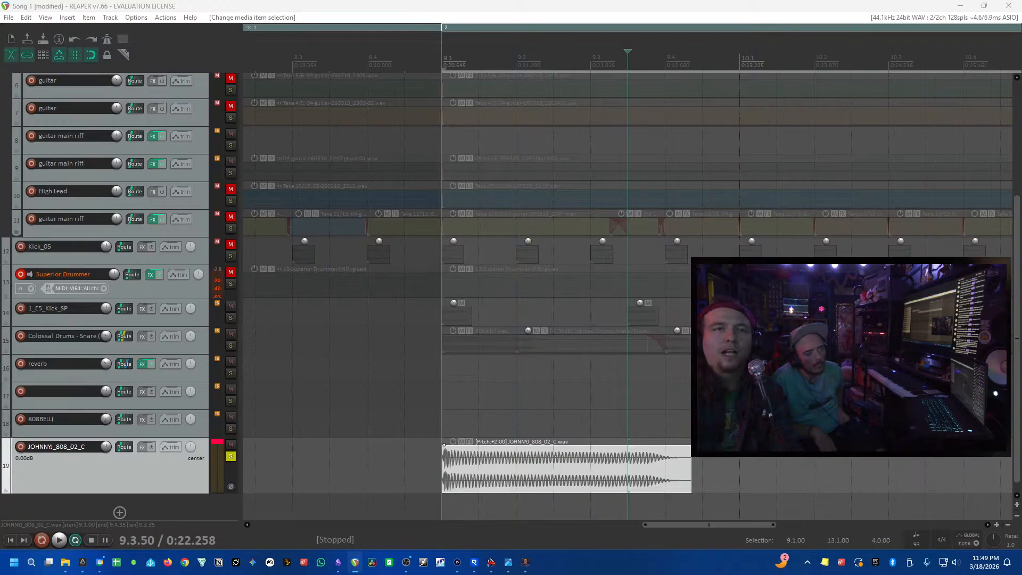
{"action": "left_click", "coordinate": [502, 461]}
{"action": "key", "text": "Delete"}
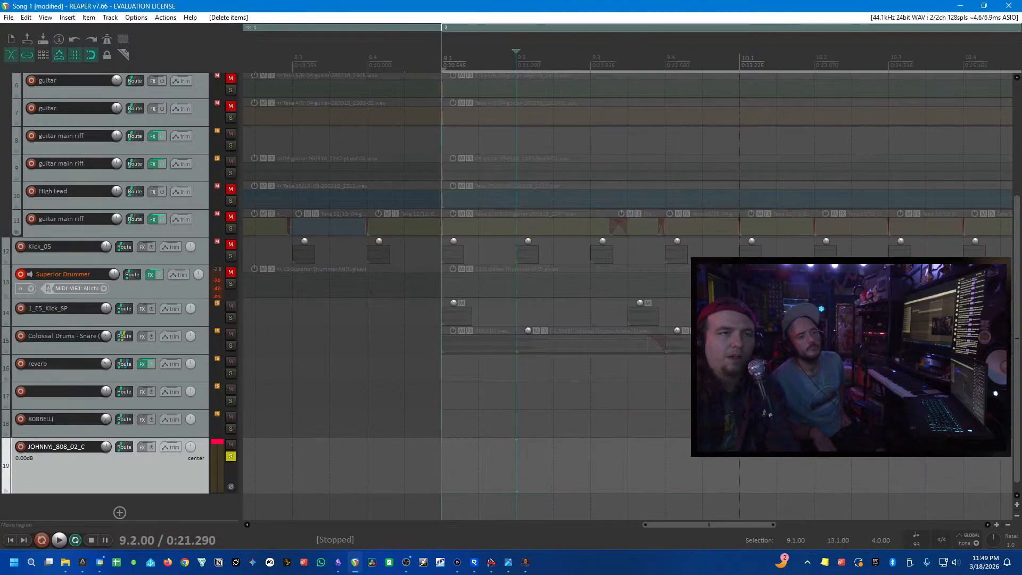
- Place the JOHNNYJ_808_05_C sample at bar 9 on the JOHNNYJ_808_02_C track and play it soloed
{"action": "left_click_drag", "start_coordinate": [639, 1], "coordinate": [440, 468]}
{"action": "left_click", "coordinate": [428, 461]}
{"action": "key", "text": "space"}
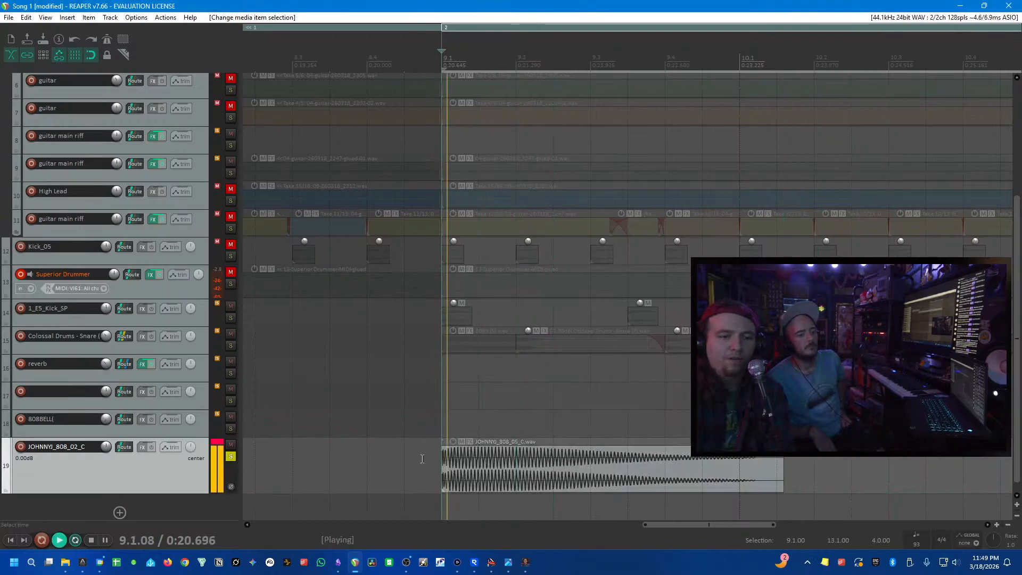
{"action": "left_click", "coordinate": [472, 464]}
{"action": "key", "text": "space"}
- Set the JOHNNYJ_808_05_C sample's pitch adjustment to 2 semitones and play it from just before bar 9
{"action": "double_click", "coordinate": [471, 463]}
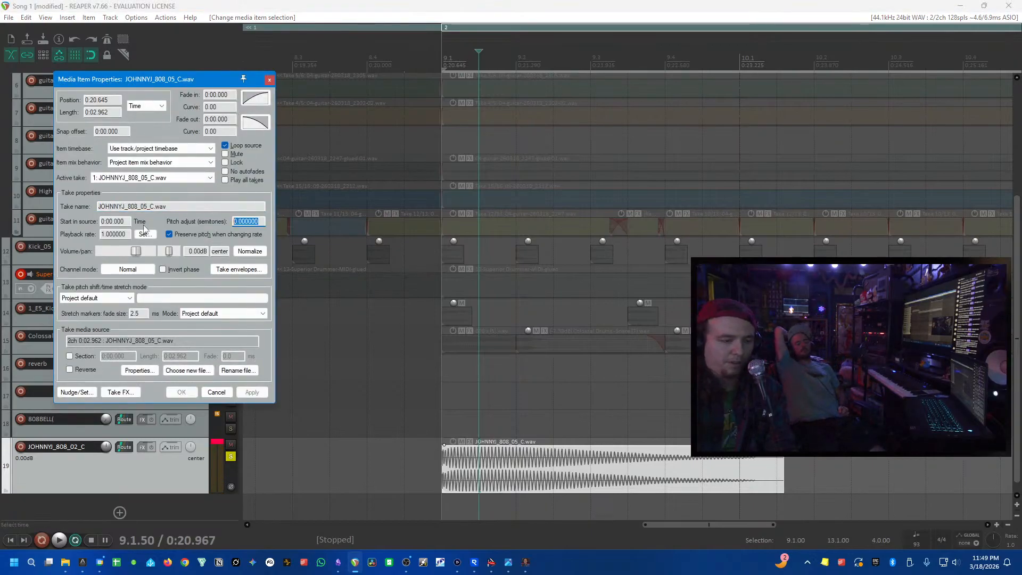
{"action": "type", "text": "2"}
{"action": "key", "text": "Return"}
{"action": "left_click", "coordinate": [404, 464]}
{"action": "key", "text": "space"}
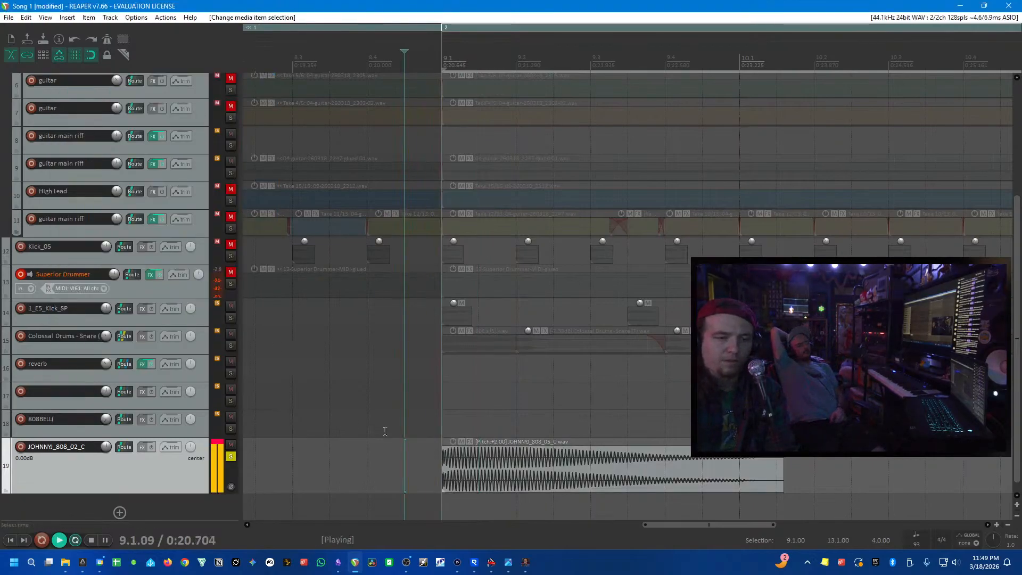
- Unsolo the JOHNNYJ_808_02_C track and lower its volume to -4.62 dB during playback
{"action": "left_click", "coordinate": [230, 456]}
{"action": "left_click", "coordinate": [231, 457]}
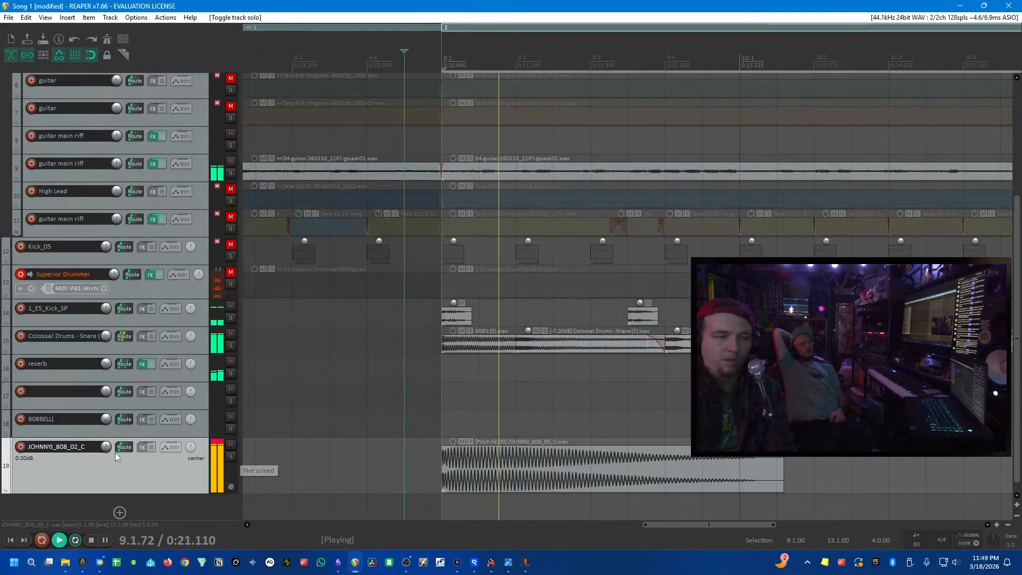
{"action": "scroll", "coordinate": [107, 452], "scroll_direction": "down", "scroll_amount": 5}
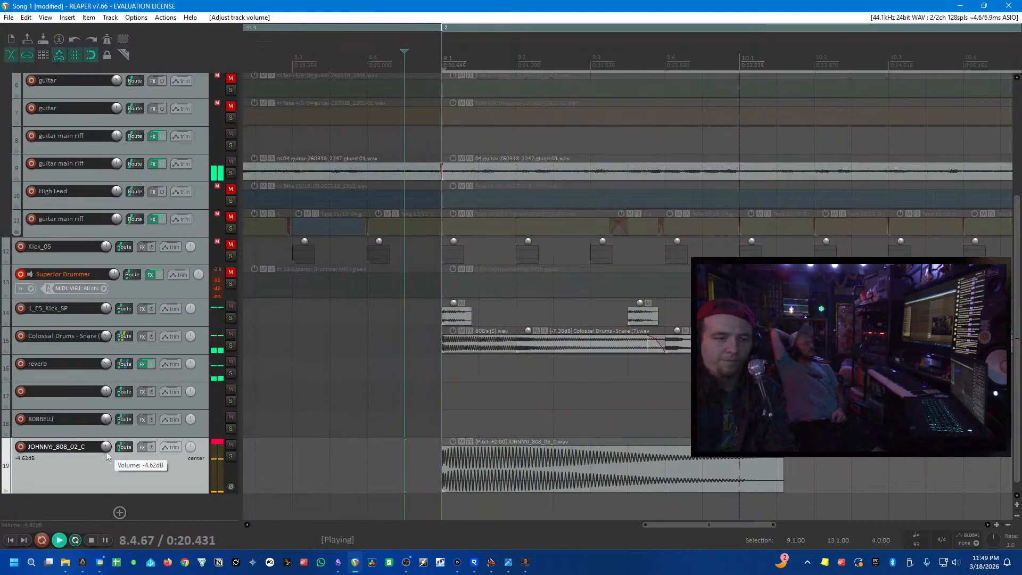
{"action": "left_click", "coordinate": [553, 468]}
{"action": "key", "text": "space"}
- Lower the 808 sample's item volume to -6.40 dB and play it in the mix
{"action": "left_click_drag", "start_coordinate": [451, 445], "coordinate": [451, 475]}
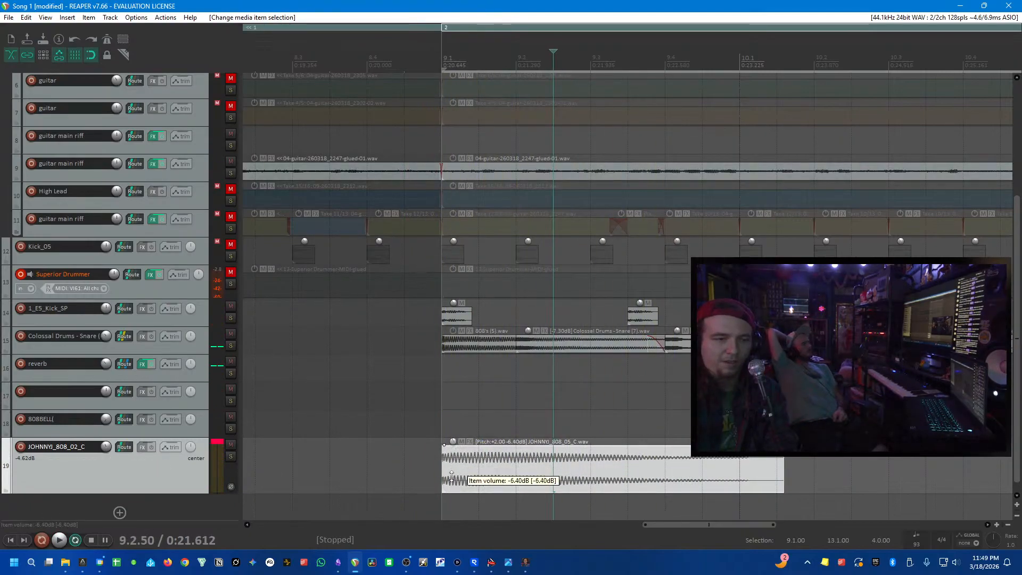
{"action": "left_click", "coordinate": [401, 473]}
{"action": "key", "text": "space"}
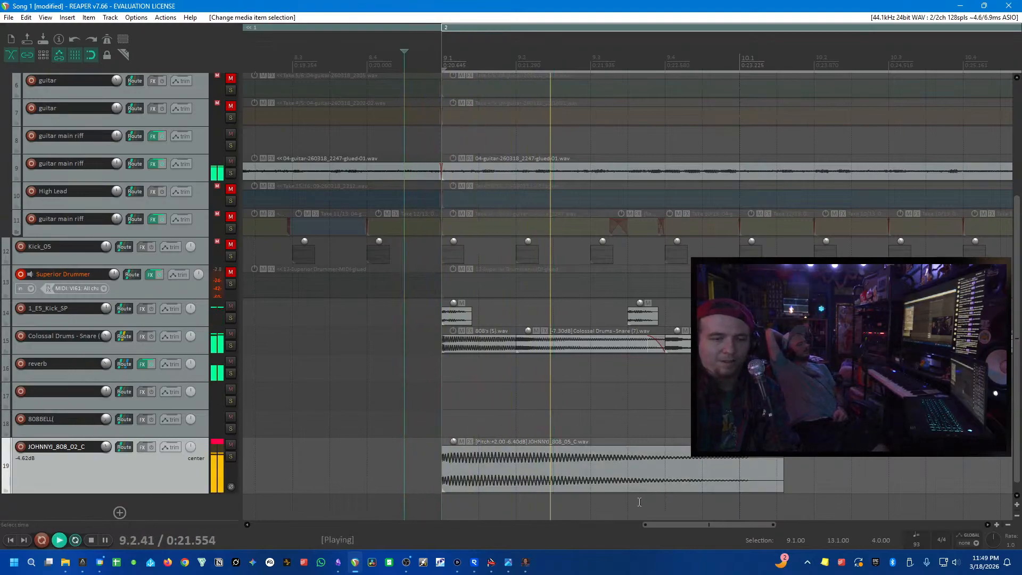
{"action": "left_click", "coordinate": [330, 458]}
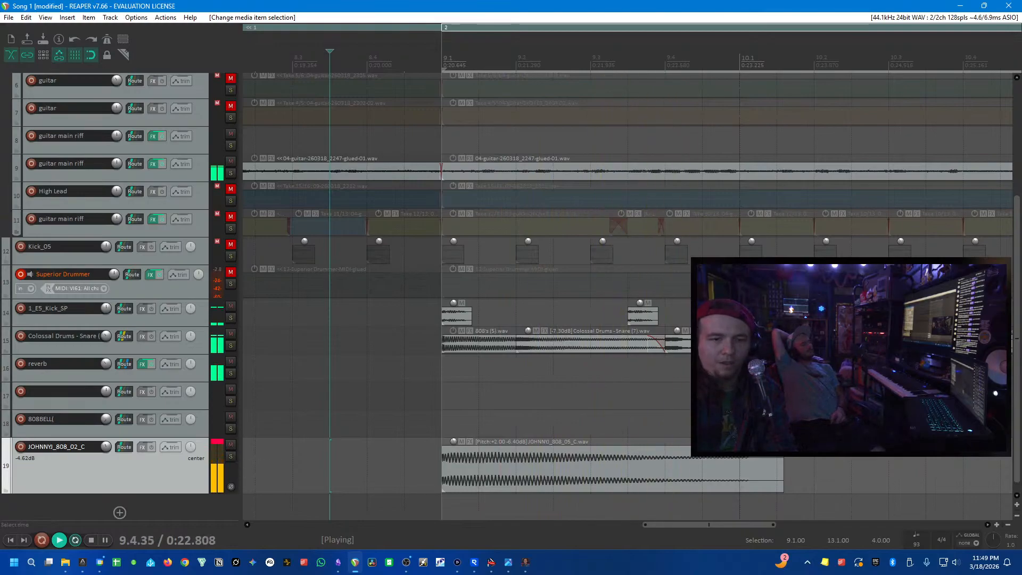
- Trim the 808 sample to one bar and repeat it on every bar from 9 through 12
{"action": "left_click_drag", "start_coordinate": [779, 473], "coordinate": [688, 465]}
{"action": "scroll", "coordinate": [688, 466], "scroll_direction": "down", "scroll_amount": 5}
{"action": "left_click", "coordinate": [486, 424]}
{"action": "scroll", "coordinate": [486, 424], "scroll_direction": "up", "scroll_amount": 2}
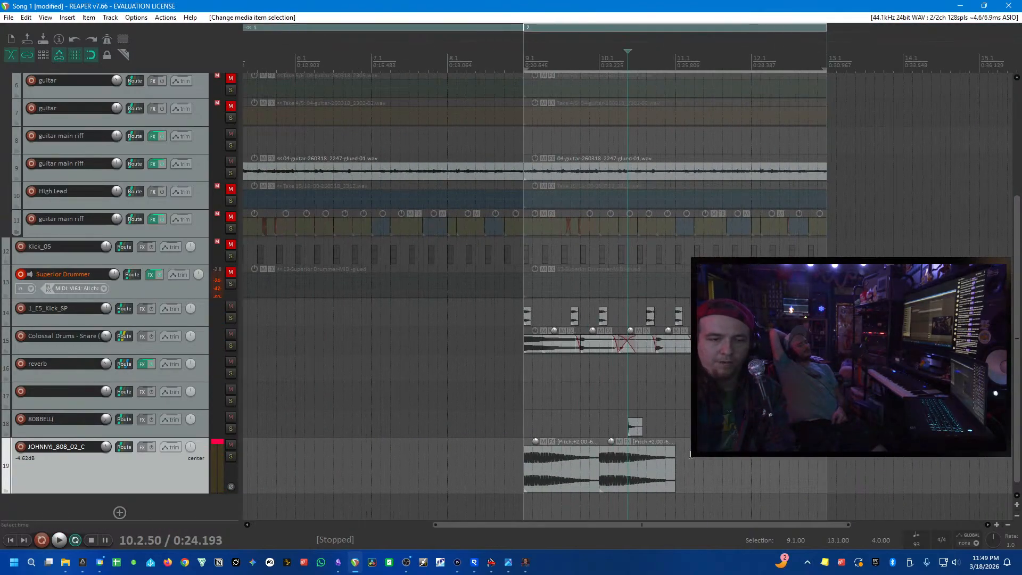
{"action": "left_click_drag", "start_coordinate": [670, 477], "coordinate": [820, 477]}
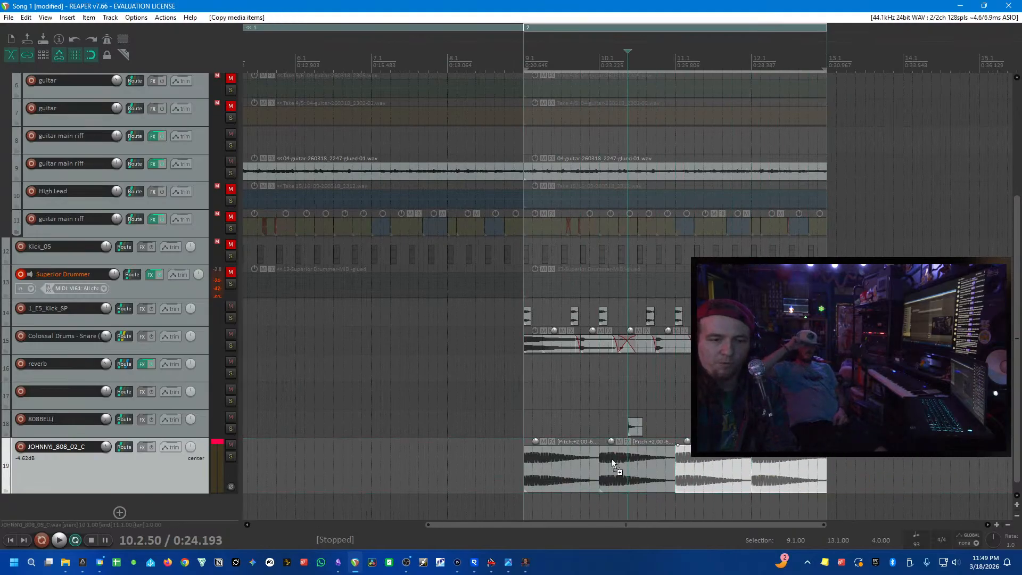
- Play the section from just before bar 9 to check the repeated 808 against the guitar and drums
{"action": "left_click", "coordinate": [492, 458]}
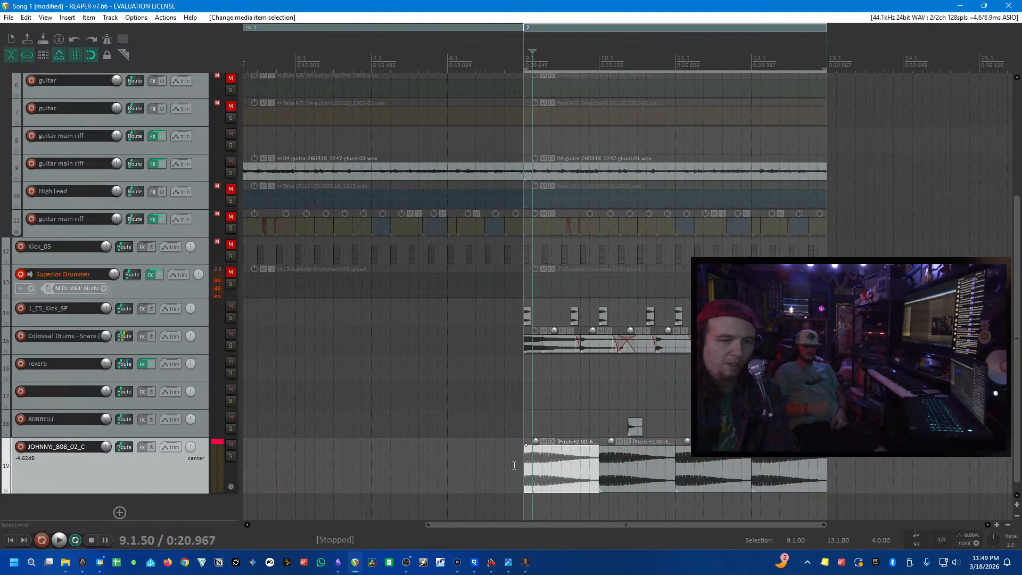
{"action": "left_click", "coordinate": [514, 465]}
{"action": "key", "text": "space"}
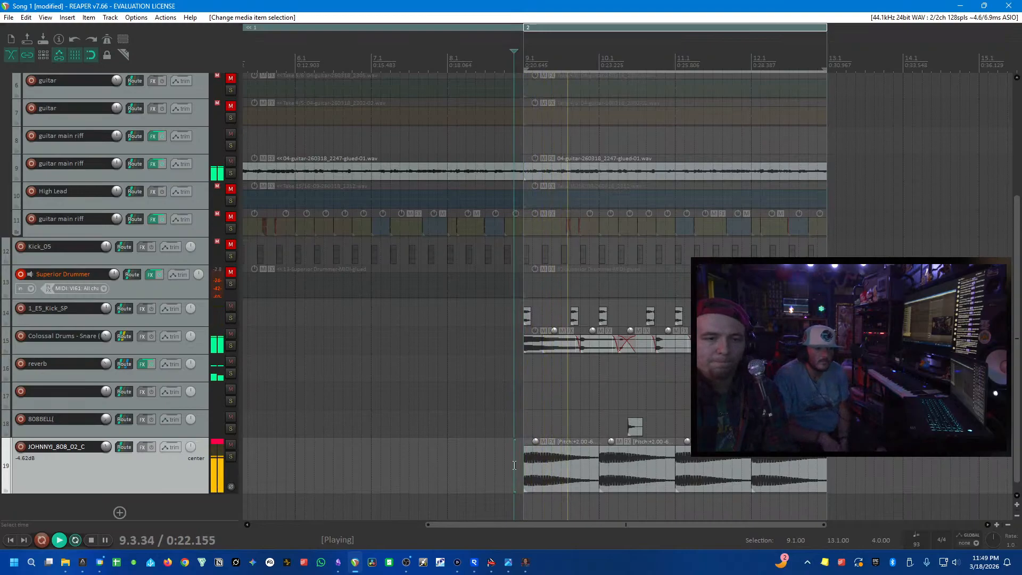
{"action": "scroll", "coordinate": [726, 456], "scroll_direction": "up", "scroll_amount": 3}
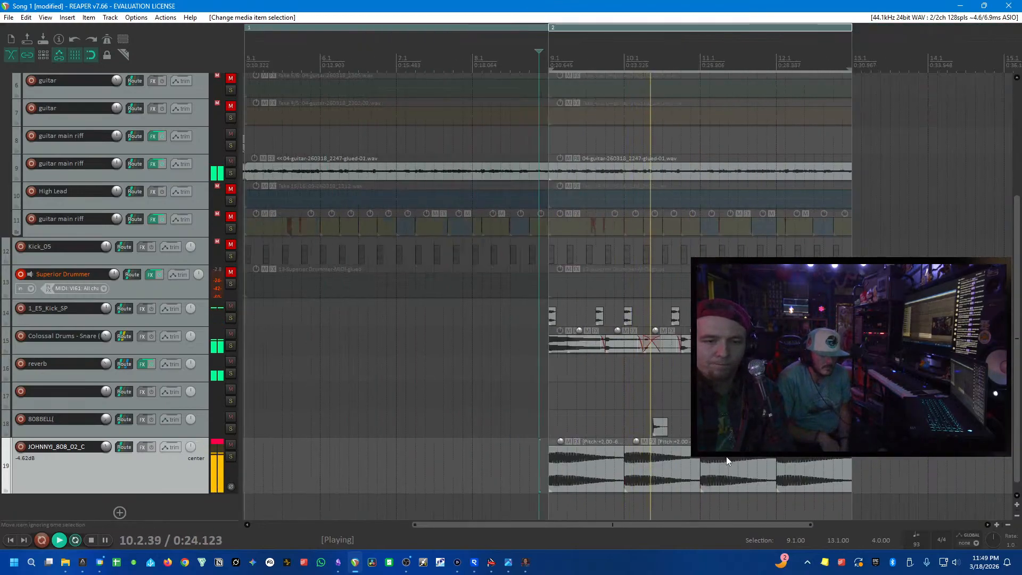
{"action": "scroll", "coordinate": [676, 472], "scroll_direction": "up", "scroll_amount": 5}
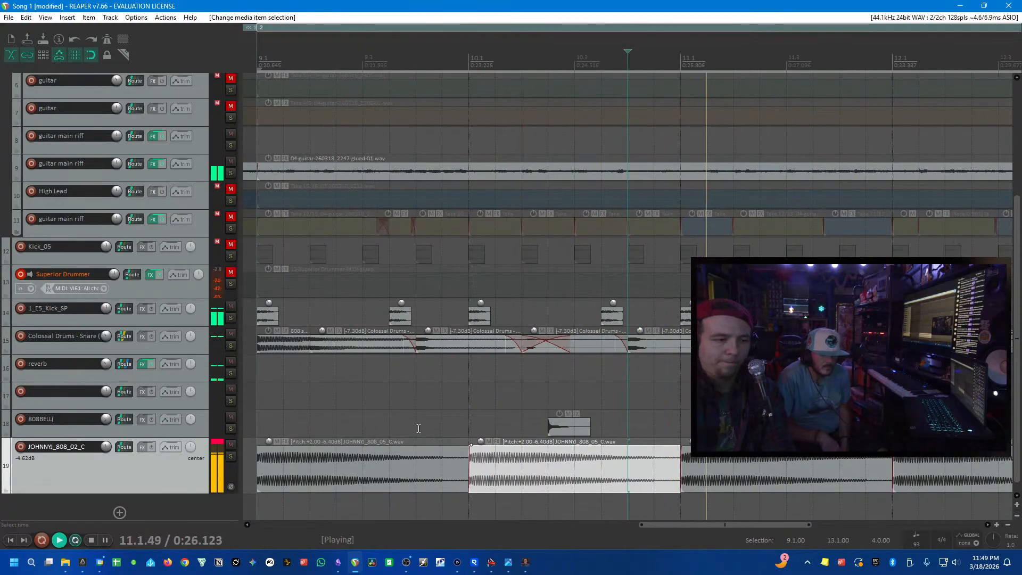
{"action": "scroll", "coordinate": [316, 442], "scroll_direction": "down", "scroll_amount": 8}
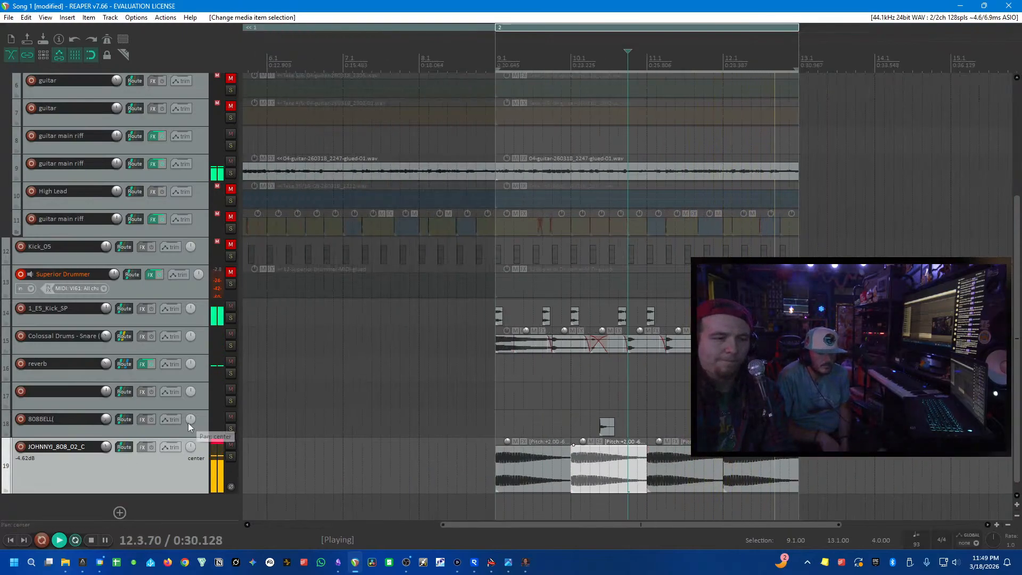
{"action": "scroll", "coordinate": [426, 415], "scroll_direction": "up", "scroll_amount": 5}
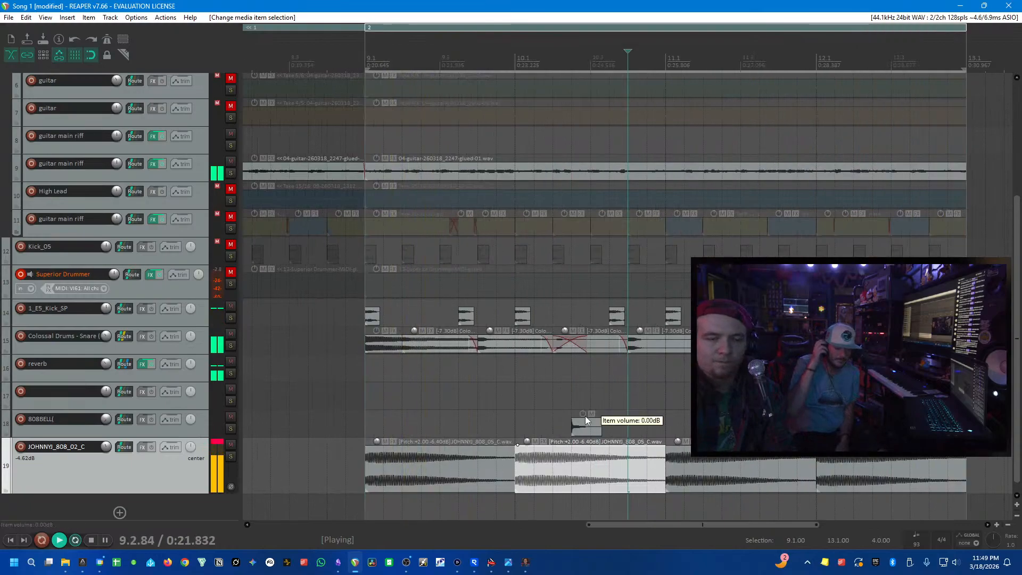
{"action": "left_click", "coordinate": [581, 466]}
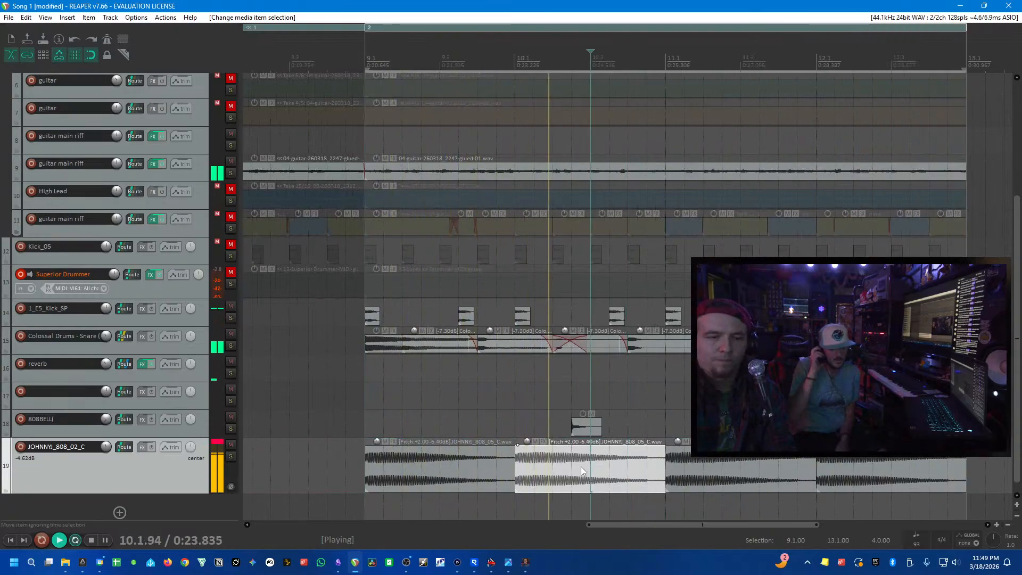
- Delete the long 808's (5) sample beneath the snares and return the displaced snare hit to the snare track
{"action": "left_click", "coordinate": [599, 347]}
{"action": "key", "text": "space"}
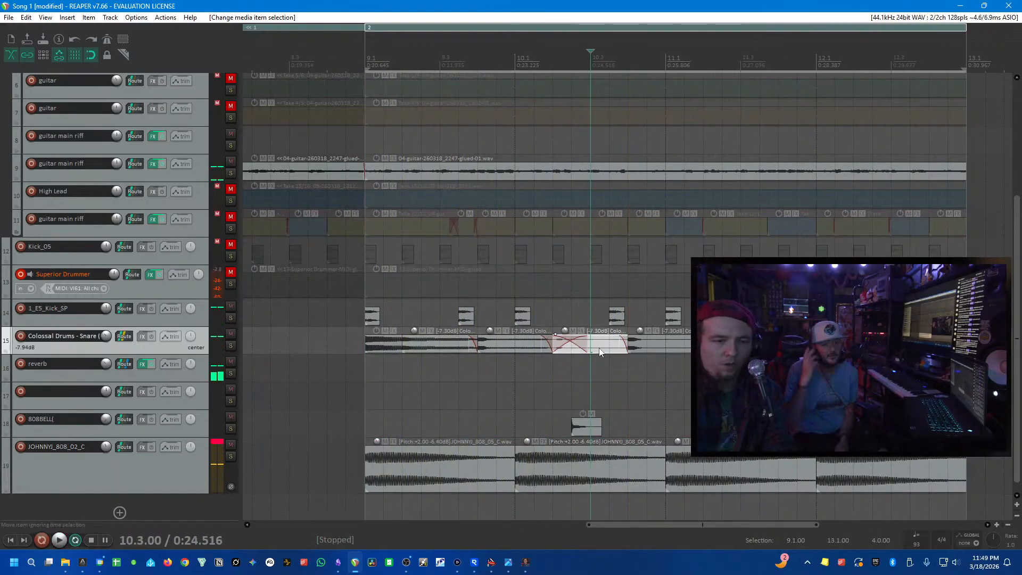
{"action": "scroll", "coordinate": [599, 347], "scroll_direction": "up", "scroll_amount": 5}
{"action": "left_click_drag", "start_coordinate": [660, 349], "coordinate": [660, 375]}
{"action": "left_click", "coordinate": [592, 348]}
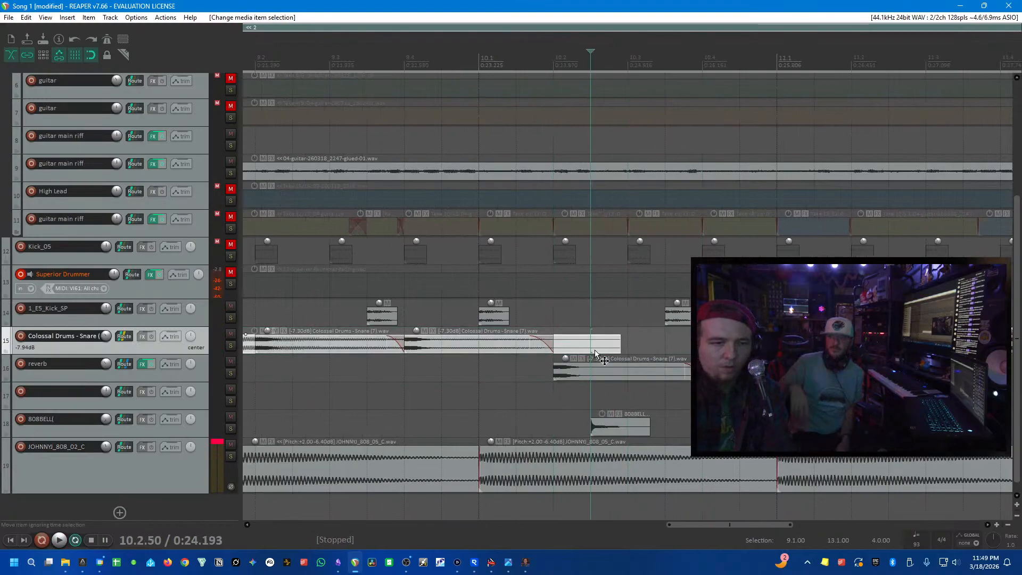
{"action": "left_click_drag", "start_coordinate": [595, 350], "coordinate": [596, 402]}
{"action": "scroll", "coordinate": [596, 402], "scroll_direction": "down", "scroll_amount": 3}
{"action": "left_click", "coordinate": [484, 399]}
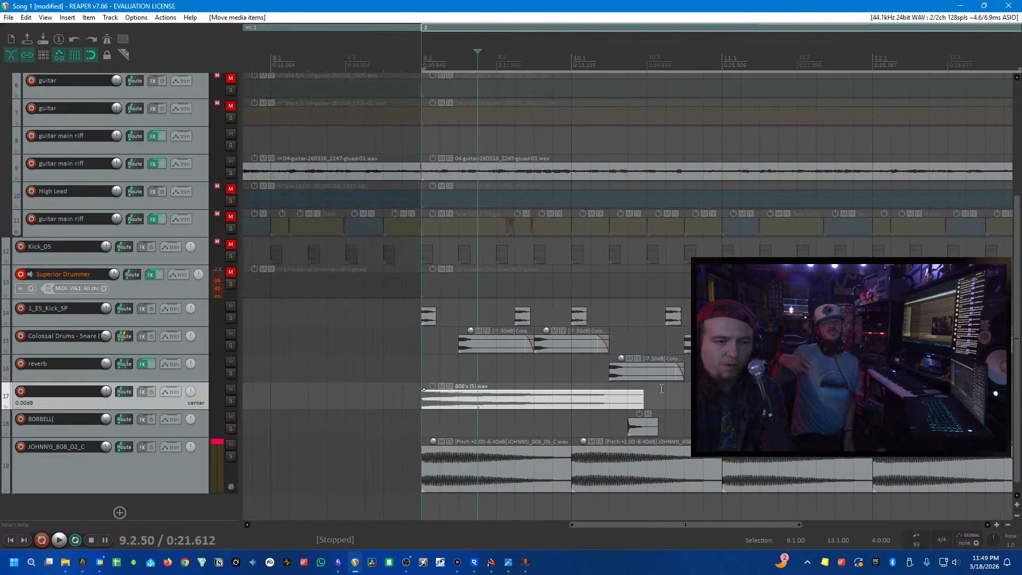
{"action": "key", "text": "Delete"}
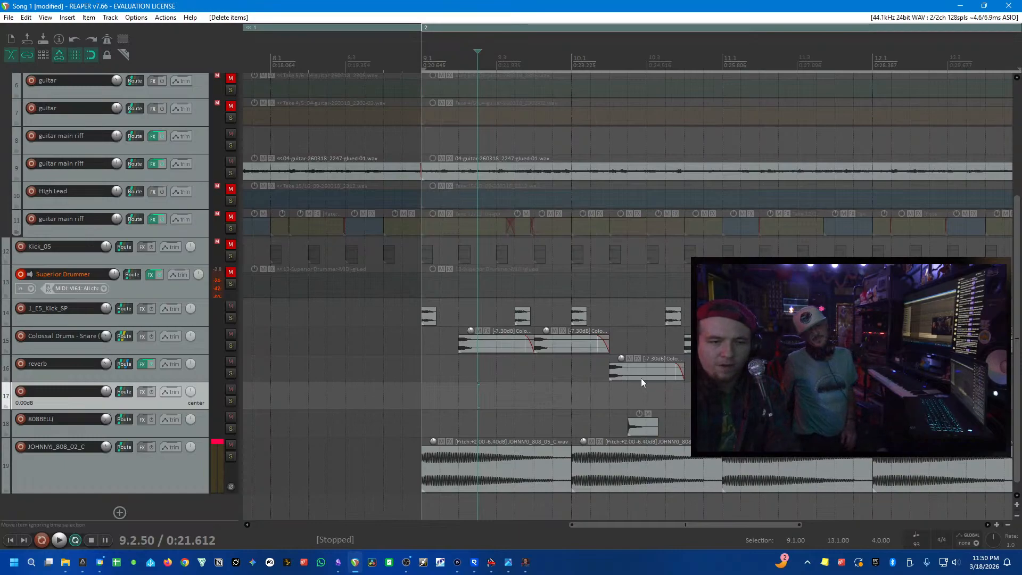
{"action": "left_click_drag", "start_coordinate": [641, 378], "coordinate": [641, 343]}
- Replay the section from around bar 9 to judge the 808 and snares together
{"action": "left_click", "coordinate": [458, 382]}
{"action": "key", "text": "space"}
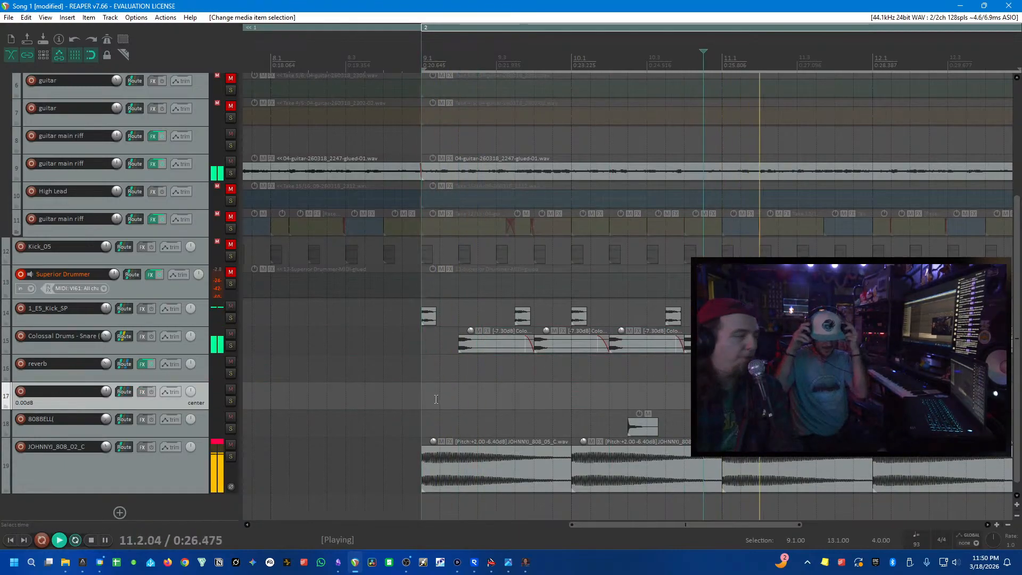
{"action": "left_click", "coordinate": [421, 378]}
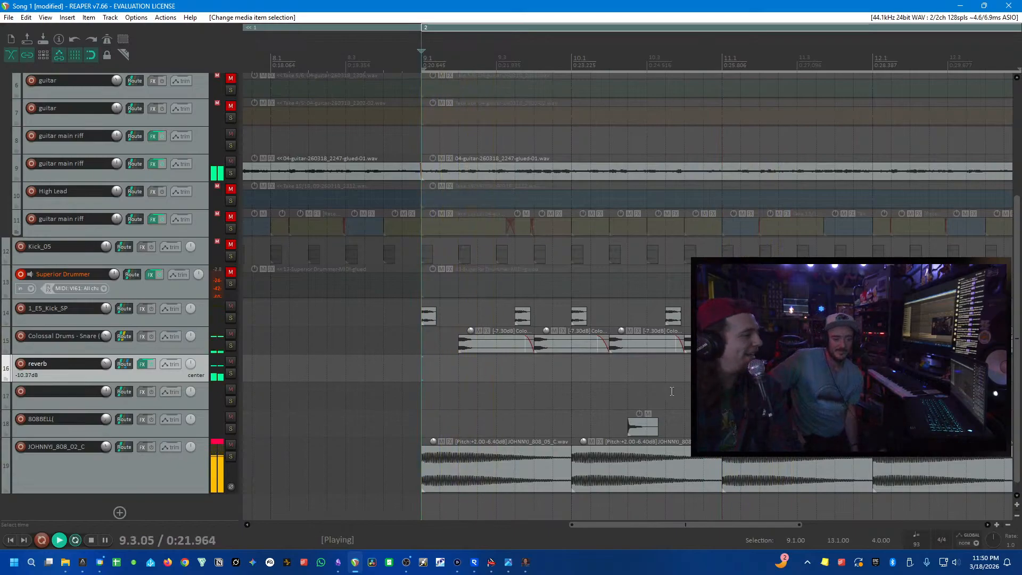
{"action": "key", "text": "Down"}
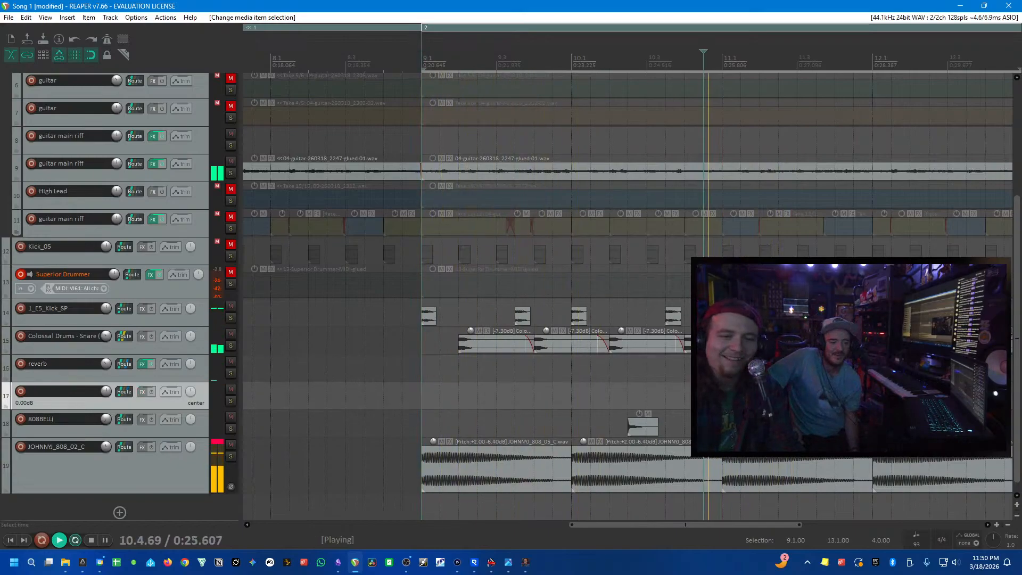
{"action": "left_click", "coordinate": [408, 390]}
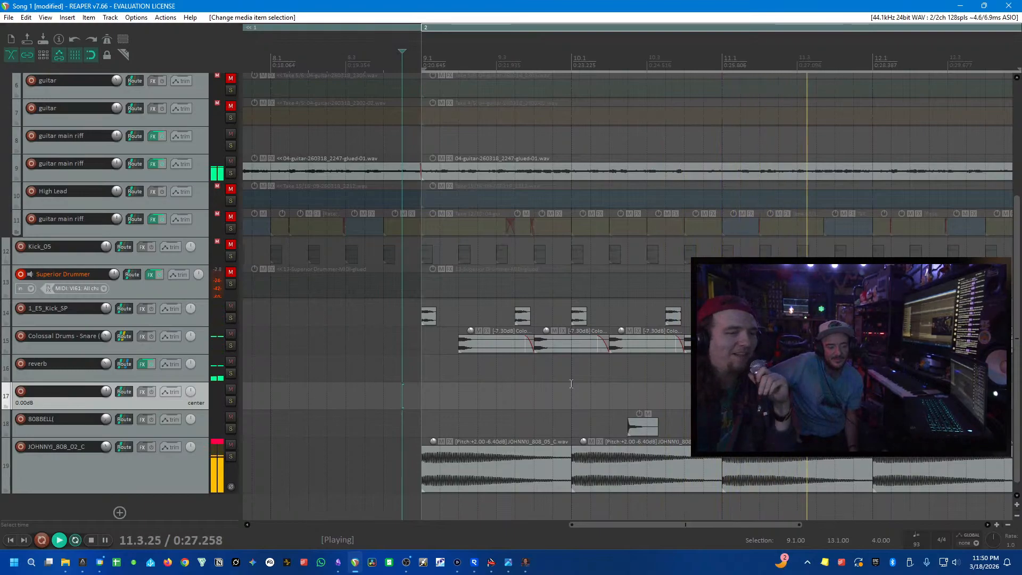
{"action": "scroll", "coordinate": [500, 368], "scroll_direction": "down", "scroll_amount": 3}
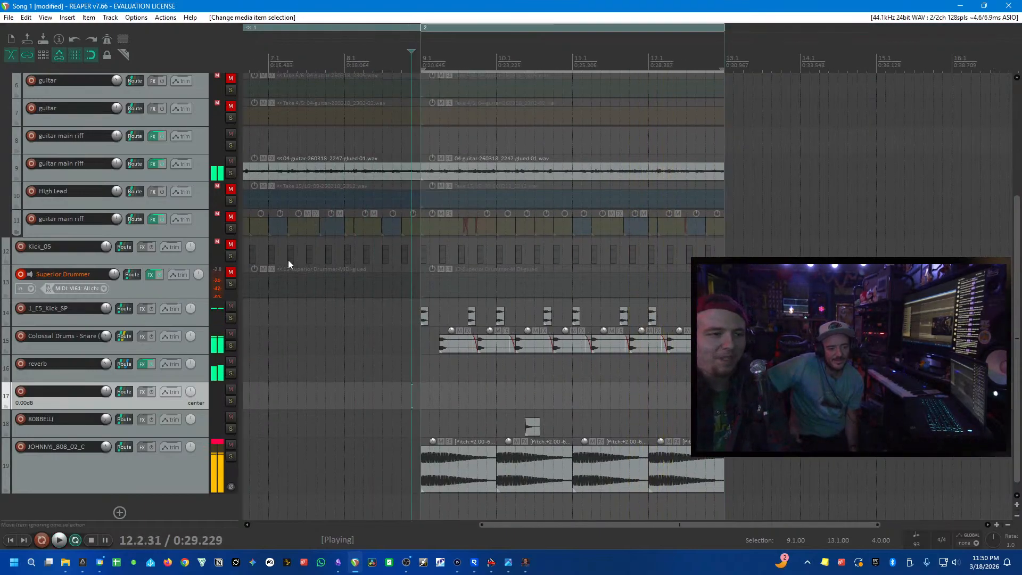
{"action": "key", "text": "space"}
- Place the Hat_Closed_01 sample at bar 9 on a new track below the JOHNNYJ_808_02_C track
{"action": "scroll", "coordinate": [289, 264], "scroll_direction": "down", "scroll_amount": 5}
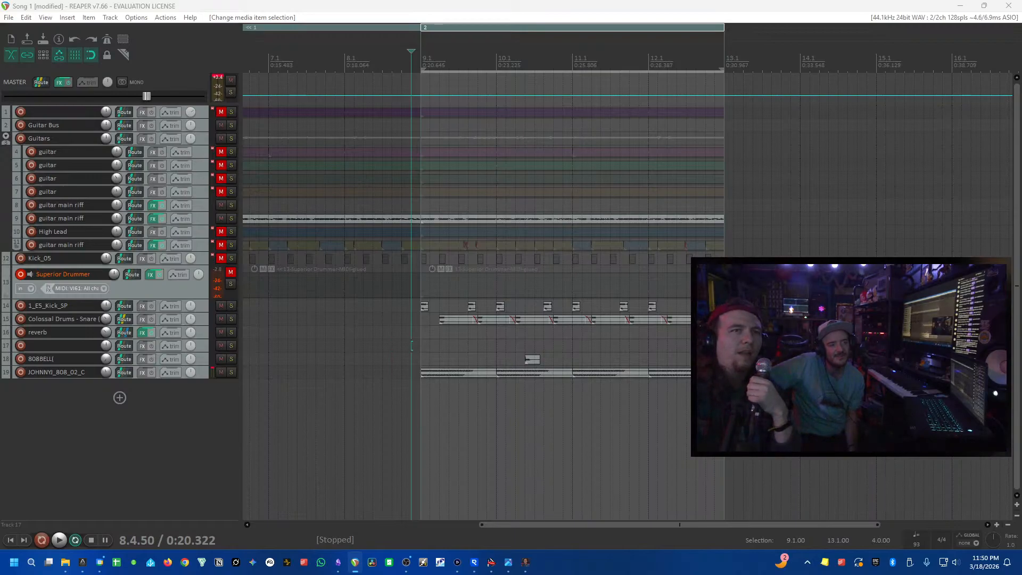
{"action": "left_click_drag", "start_coordinate": [411, 346], "coordinate": [426, 400]}
{"action": "left_click", "coordinate": [395, 389]}
{"action": "scroll", "coordinate": [579, 365], "scroll_direction": "up", "scroll_amount": 4}
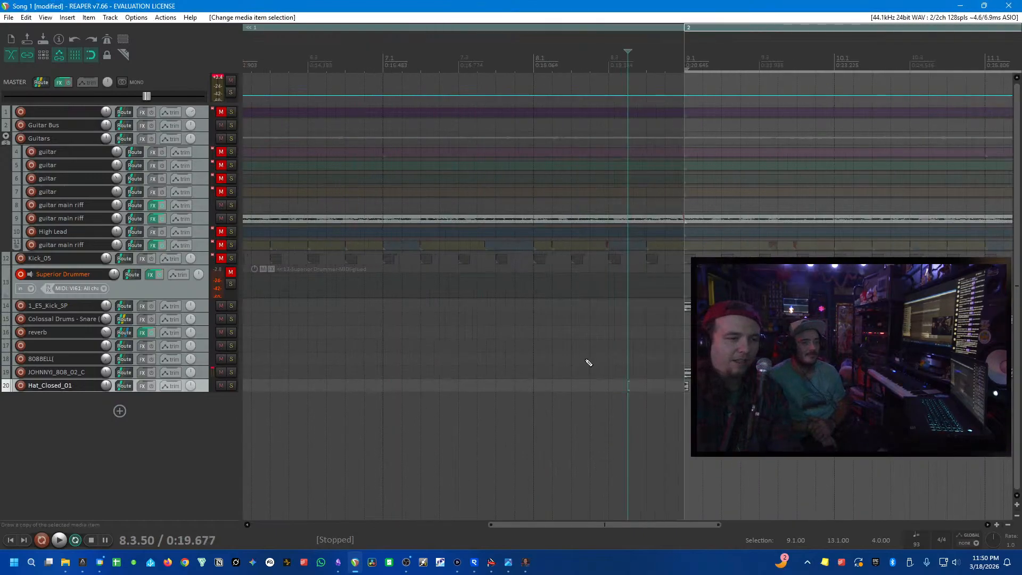
{"action": "scroll", "coordinate": [579, 365], "scroll_direction": "up", "scroll_amount": 3}
{"action": "left_click", "coordinate": [851, 416]}
{"action": "scroll", "coordinate": [851, 416], "scroll_direction": "down", "scroll_amount": 1}
{"action": "scroll", "coordinate": [851, 416], "scroll_direction": "up", "scroll_amount": 1}
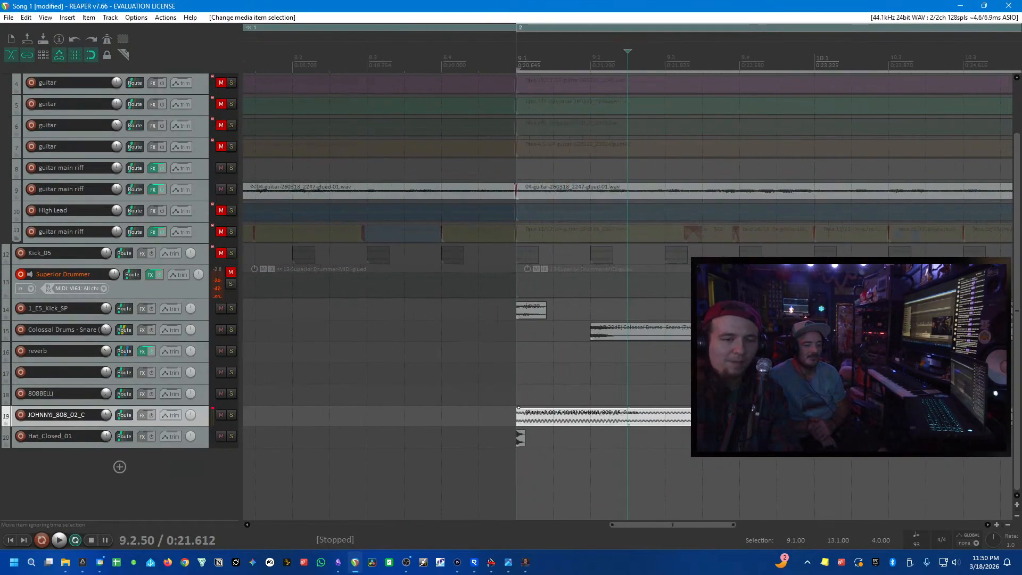
{"action": "scroll", "coordinate": [511, 435], "scroll_direction": "up", "scroll_amount": 1}
- Copy the closed hi-hat onto every beat from bar 9 onward
{"action": "left_click_drag", "start_coordinate": [537, 453], "coordinate": [655, 440]}
{"action": "scroll", "coordinate": [584, 440], "scroll_direction": "down", "scroll_amount": 2}
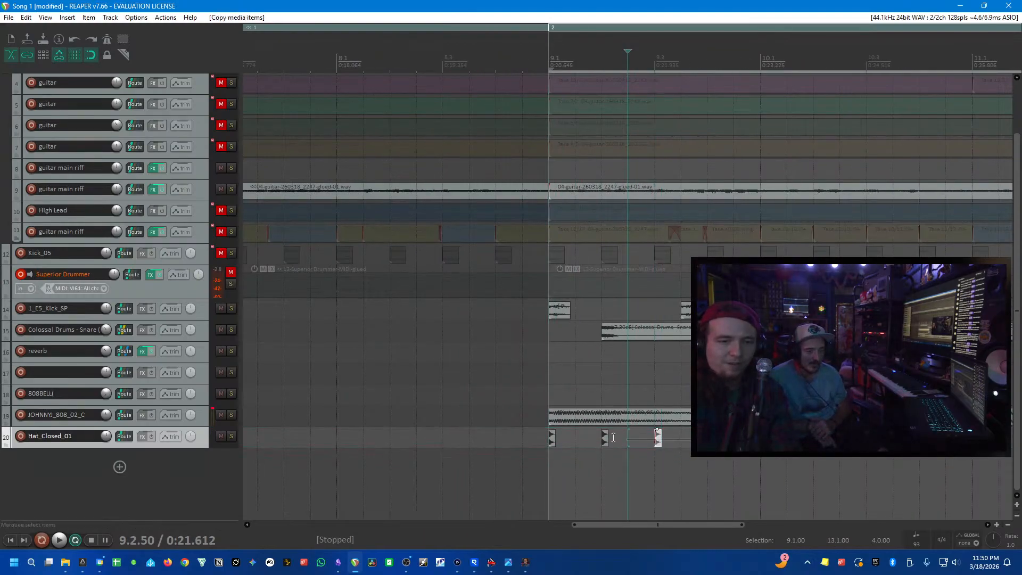
{"action": "left_click_drag", "start_coordinate": [554, 445], "coordinate": [766, 440]}
{"action": "scroll", "coordinate": [854, 458], "scroll_direction": "down", "scroll_amount": 3}
{"action": "left_click_drag", "start_coordinate": [620, 441], "coordinate": [767, 441]}
- Play the beat with hi-hats from bar 9 and clear the time selection
{"action": "left_click", "coordinate": [599, 480]}
{"action": "key", "text": "space"}
{"action": "key", "text": "Escape"}
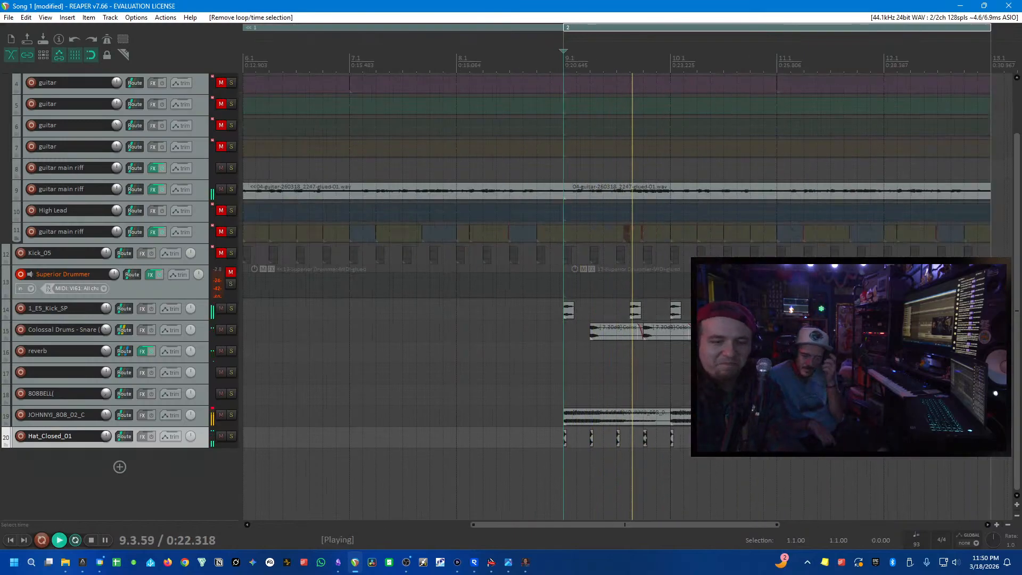
{"action": "scroll", "coordinate": [565, 415], "scroll_direction": "up", "scroll_amount": 2}
{"action": "key", "text": "space"}
{"action": "scroll", "coordinate": [825, 464], "scroll_direction": "down", "scroll_amount": 2}
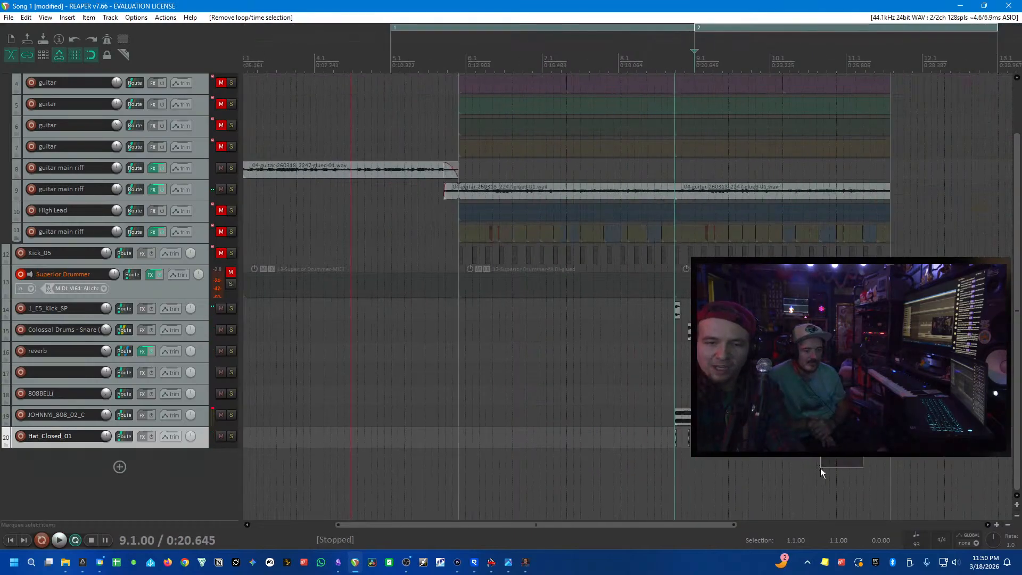
- Copy all the closed hi-hats half a beat over to fill the off-beats
{"action": "left_click_drag", "start_coordinate": [876, 462], "coordinate": [672, 436]}
{"action": "scroll", "coordinate": [699, 439], "scroll_direction": "up", "scroll_amount": 3}
{"action": "scroll", "coordinate": [633, 439], "scroll_direction": "up", "scroll_amount": 2}
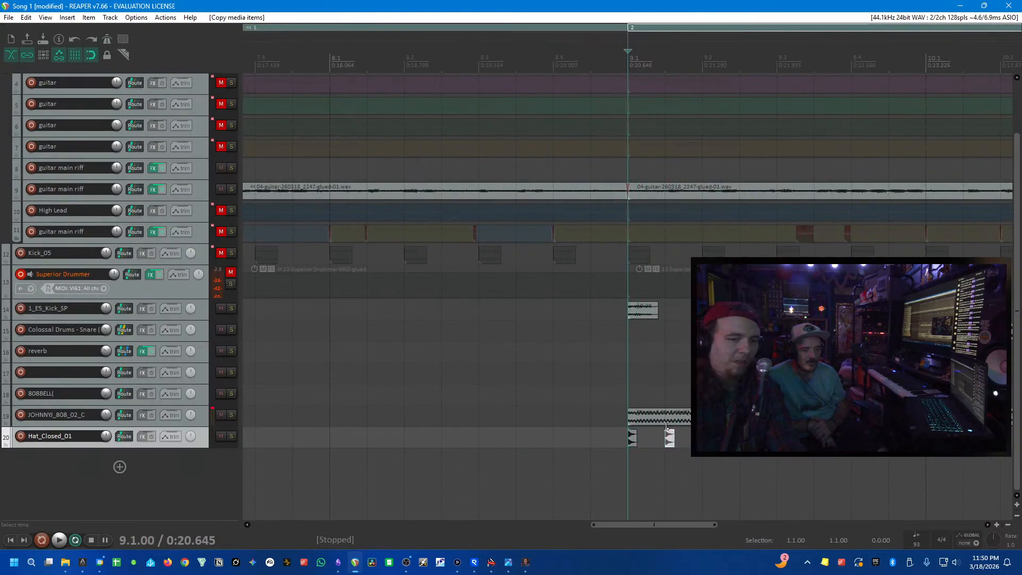
- Lower the item volume of the selected off-beat closed hi-hats on the Hat_Closed_01 track to about -8.9 dB
{"action": "left_click_drag", "start_coordinate": [180, 449], "coordinate": [181, 511]}
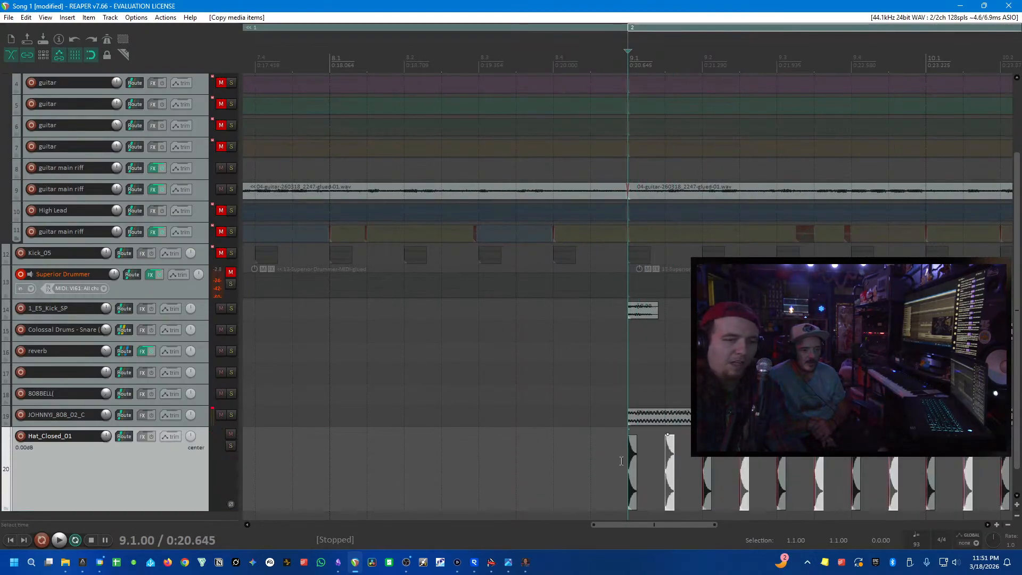
{"action": "scroll", "coordinate": [666, 437], "scroll_direction": "up", "scroll_amount": 3}
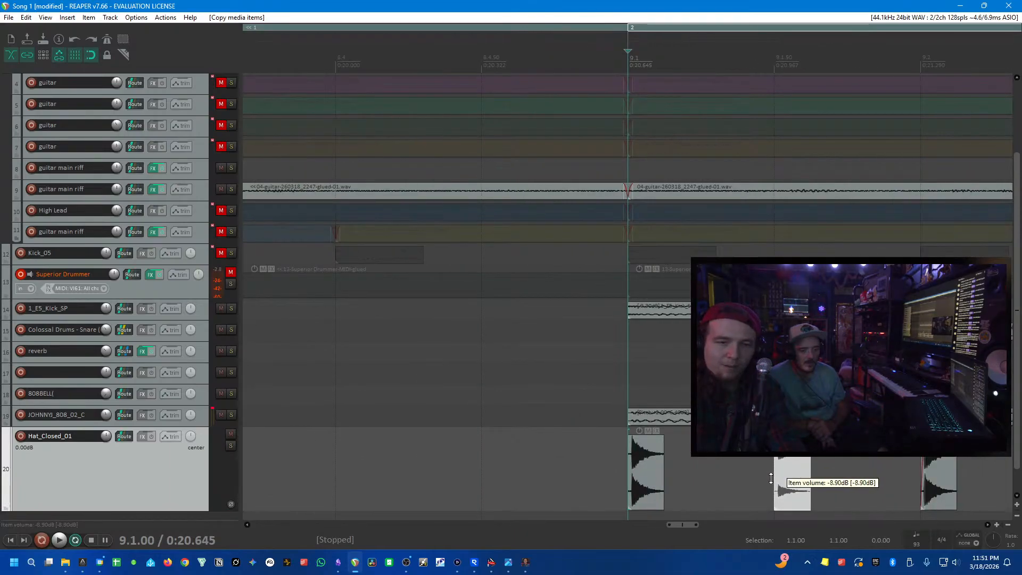
{"action": "left_click", "coordinate": [581, 473]}
- Play the beat from bar 9 and lower the Hat_Closed_01 track volume to about -5 dB
{"action": "key", "text": "space"}
{"action": "scroll", "coordinate": [581, 471], "scroll_direction": "down", "scroll_amount": 5}
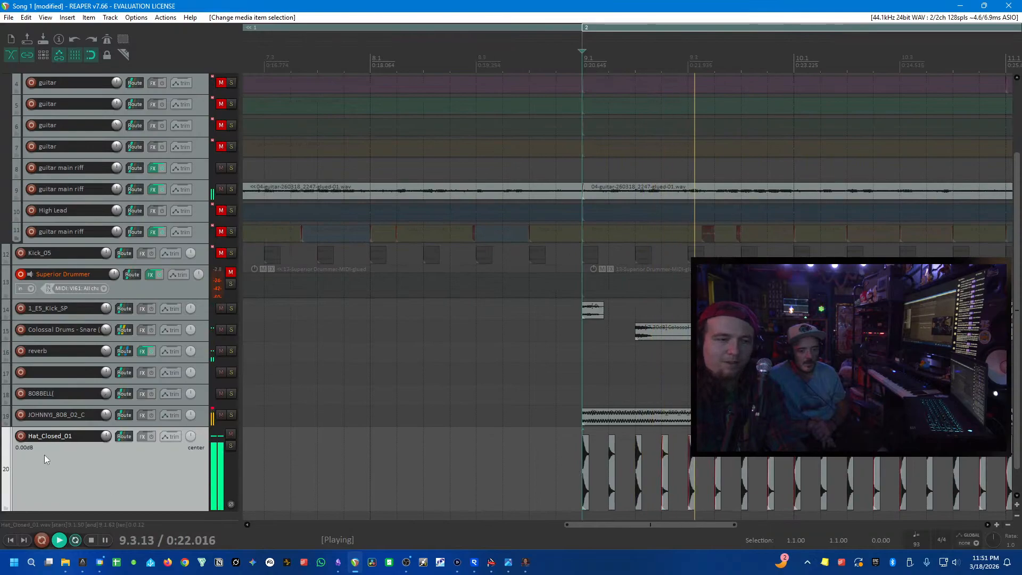
{"action": "left_click_drag", "start_coordinate": [107, 438], "coordinate": [106, 451]}
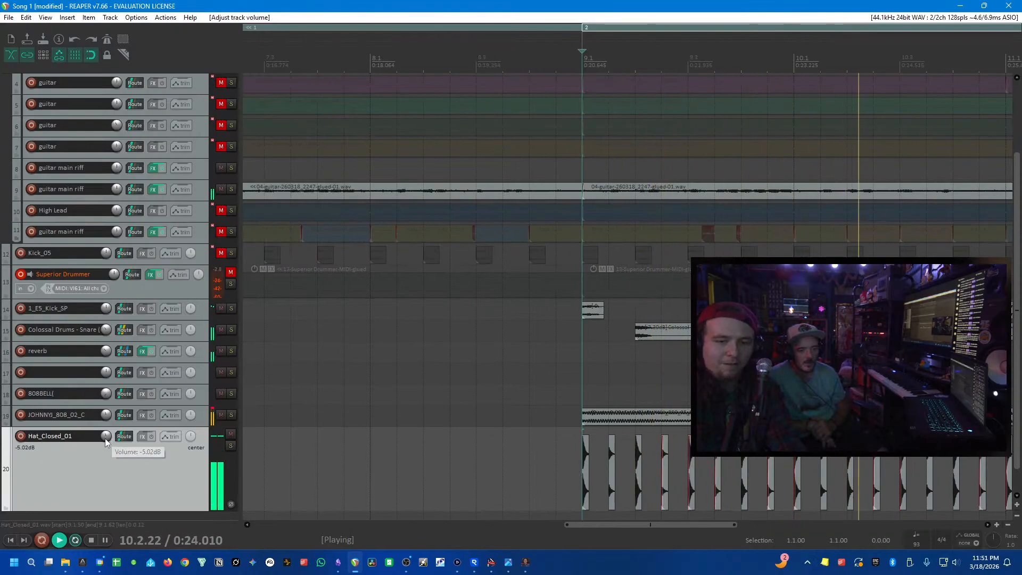
{"action": "scroll", "coordinate": [452, 468], "scroll_direction": "down", "scroll_amount": 4}
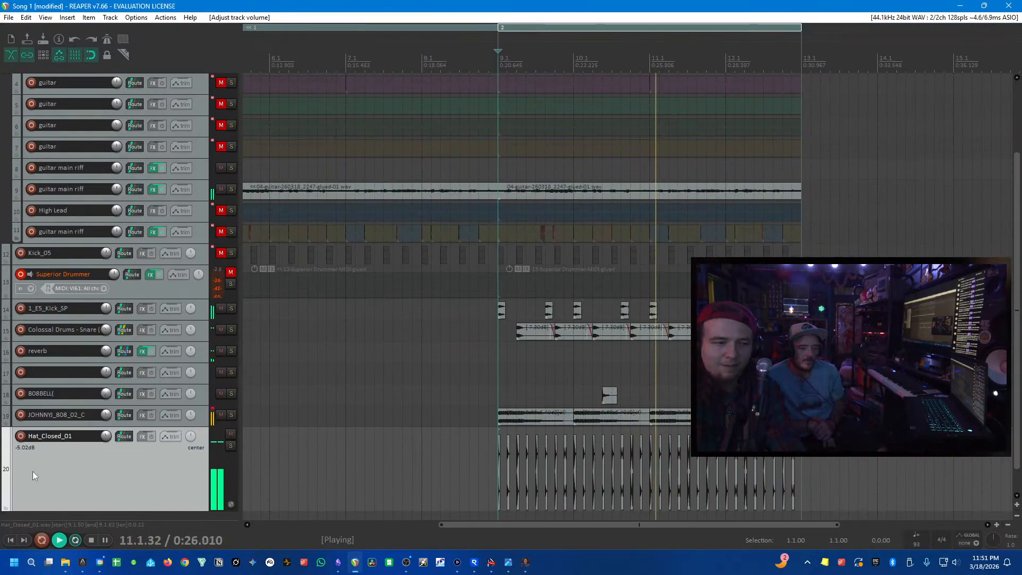
{"action": "scroll", "coordinate": [182, 319], "scroll_direction": "down", "scroll_amount": 5}
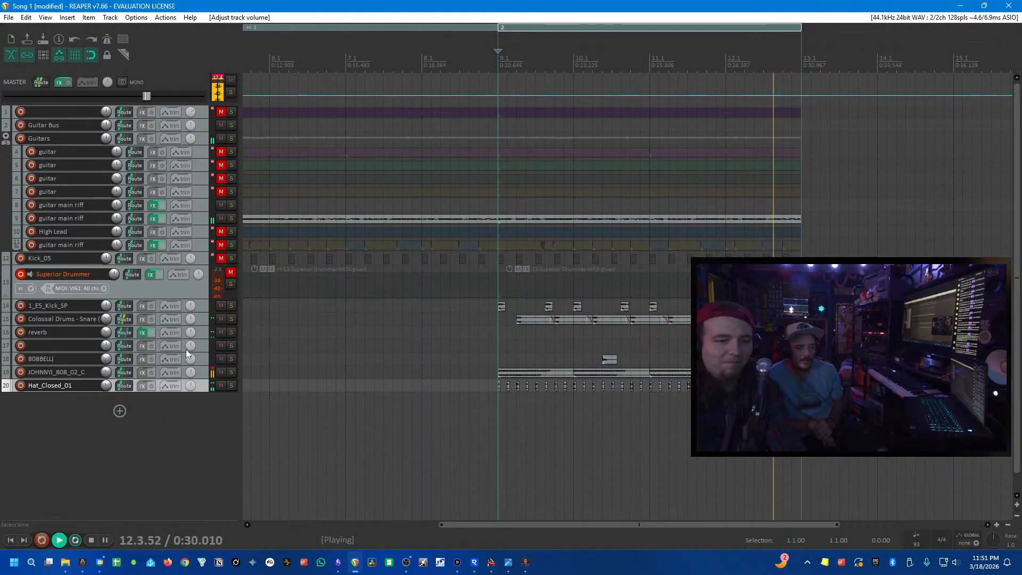
{"action": "key", "text": "space"}
{"action": "scroll", "coordinate": [205, 334], "scroll_direction": "up", "scroll_amount": 5}
{"action": "scroll", "coordinate": [309, 381], "scroll_direction": "down", "scroll_amount": 1}
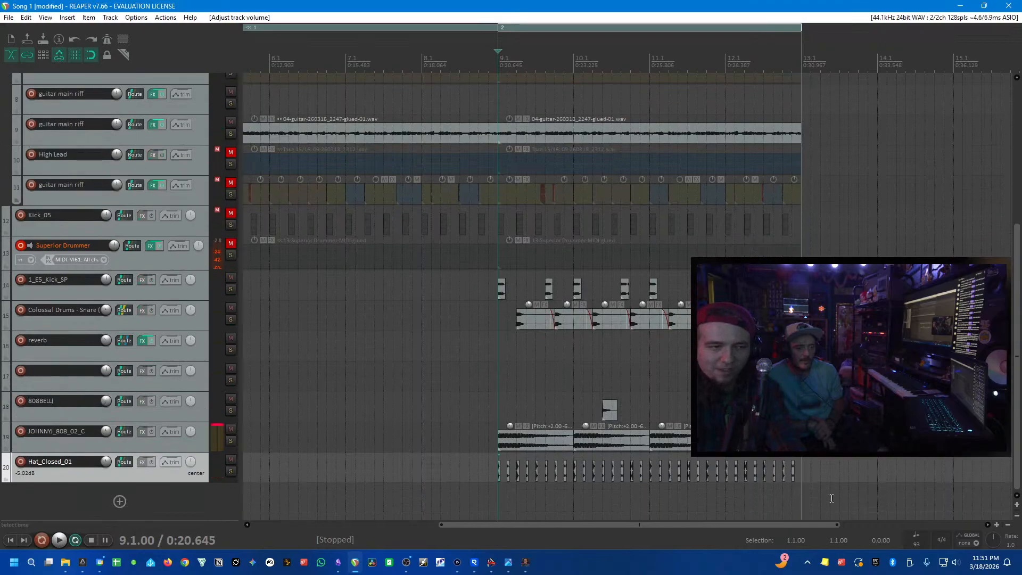
- Select all the closed hi-hats from bar 9 onward and set the grid line spacing to 1/16
{"action": "scroll", "coordinate": [936, 482], "scroll_direction": "left", "scroll_amount": 3}
{"action": "scroll", "coordinate": [492, 477], "scroll_direction": "up", "scroll_amount": 6}
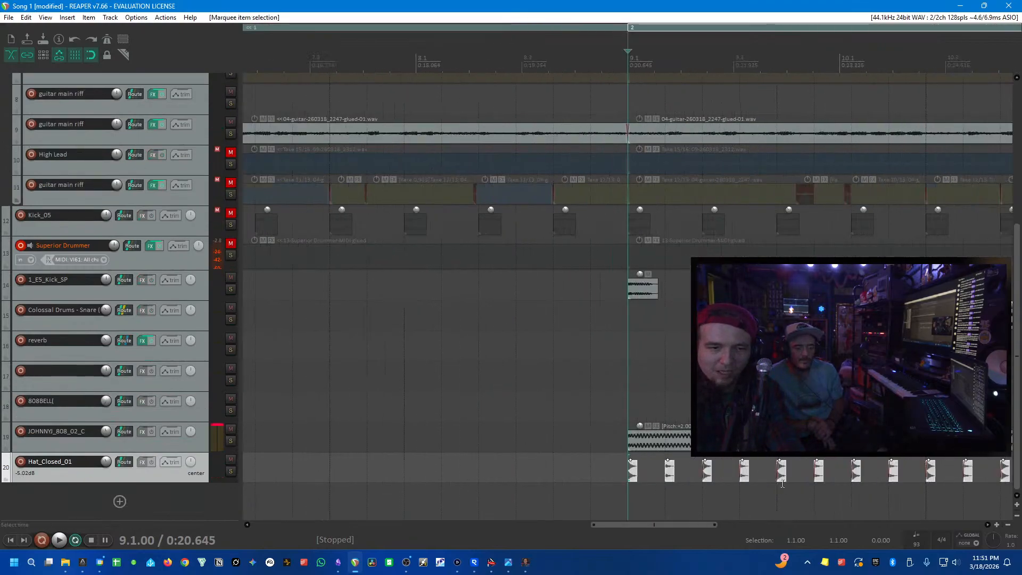
{"action": "right_click", "coordinate": [94, 55]}
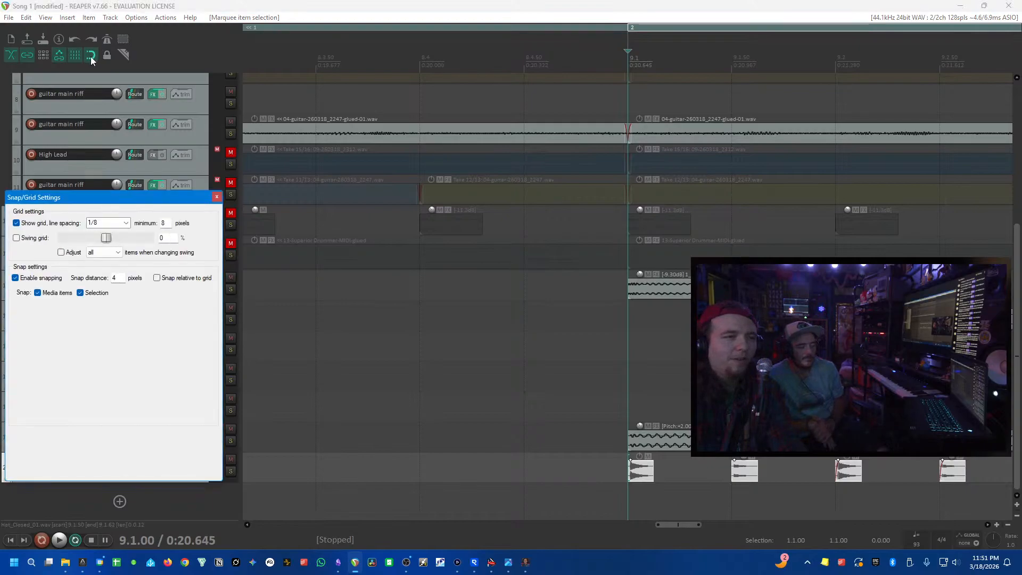
{"action": "left_click", "coordinate": [126, 224]}
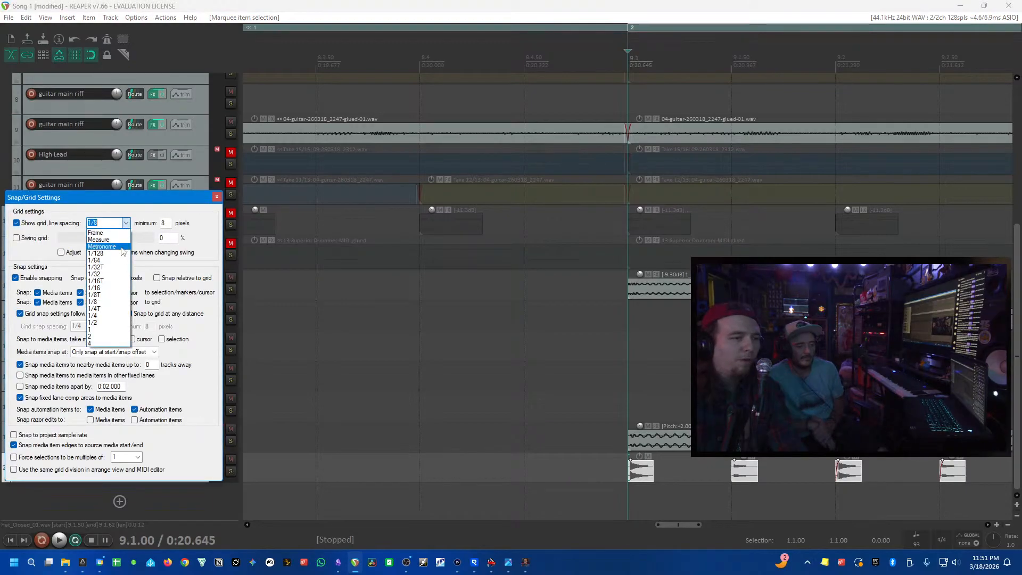
{"action": "left_click", "coordinate": [107, 288]}
- Play the sixteenth-note hi-hats into bar 9 and undo the last copy of the closed hi-hats
{"action": "left_click", "coordinate": [575, 458]}
{"action": "key", "text": "space"}
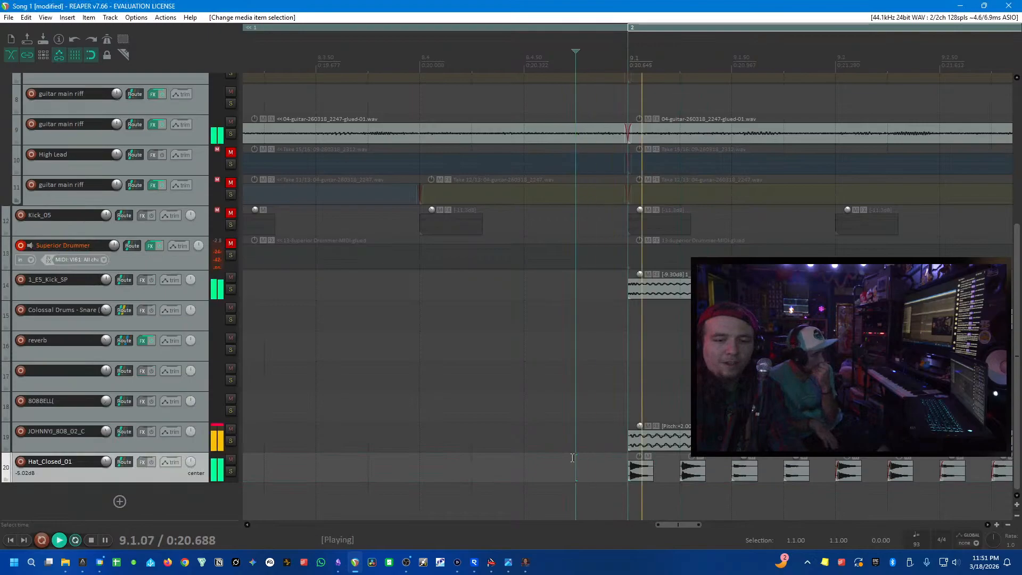
{"action": "key", "text": "space"}
{"action": "key", "text": "ctrl+z"}
{"action": "scroll", "coordinate": [662, 462], "scroll_direction": "up", "scroll_amount": 3}
{"action": "key", "text": "ctrl+z"}
{"action": "scroll", "coordinate": [649, 461], "scroll_direction": "down", "scroll_amount": 2}
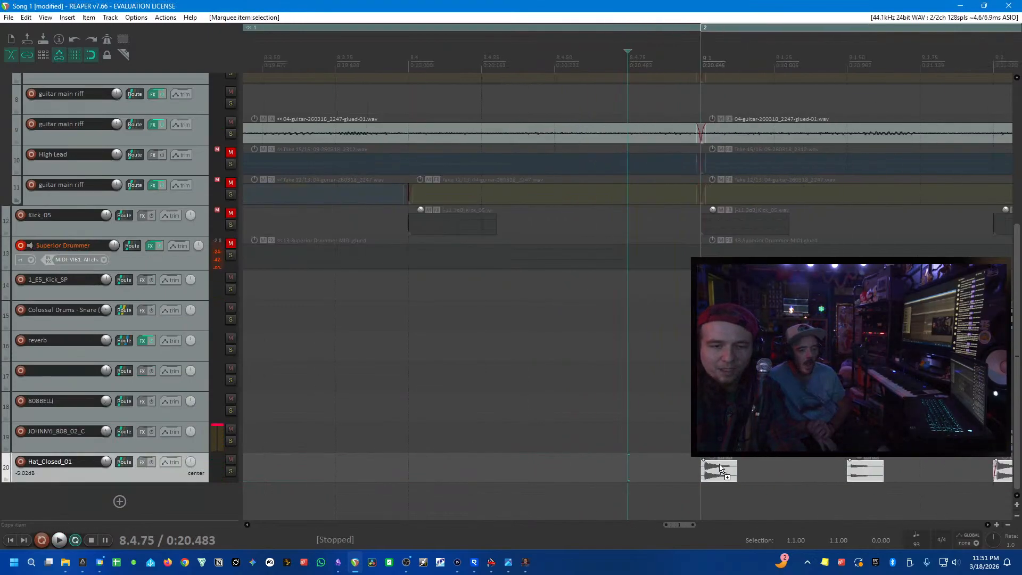
- Copy the closed hi-hats a sixteenth note over and select every hi-hat from bar 9 onward
{"action": "left_click_drag", "start_coordinate": [720, 468], "coordinate": [705, 464]}
{"action": "scroll", "coordinate": [714, 468], "scroll_direction": "down", "scroll_amount": 9}
{"action": "left_click_drag", "start_coordinate": [889, 479], "coordinate": [363, 484]}
{"action": "scroll", "coordinate": [749, 488], "scroll_direction": "up", "scroll_amount": 5}
{"action": "scroll", "coordinate": [749, 488], "scroll_direction": "up", "scroll_amount": 6}
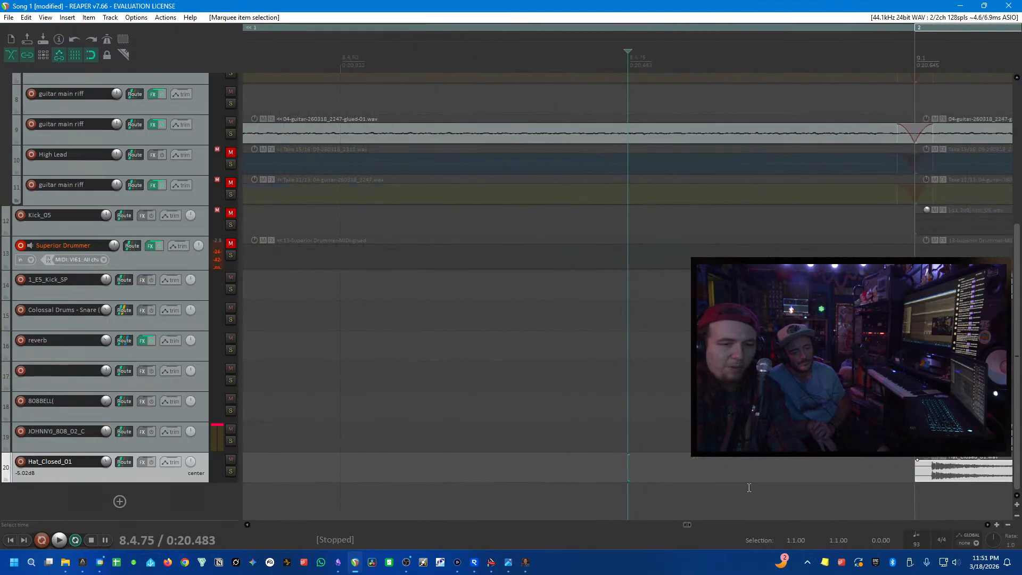
- Slip the contents of all selected hi-hats to a start offset of 0.010 s, aligning each hit with its item start, and shorten their ends
{"action": "left_click", "coordinate": [926, 473]}
{"action": "scroll", "coordinate": [962, 467], "scroll_direction": "down", "scroll_amount": 5}
{"action": "scroll", "coordinate": [900, 472], "scroll_direction": "up", "scroll_amount": 9}
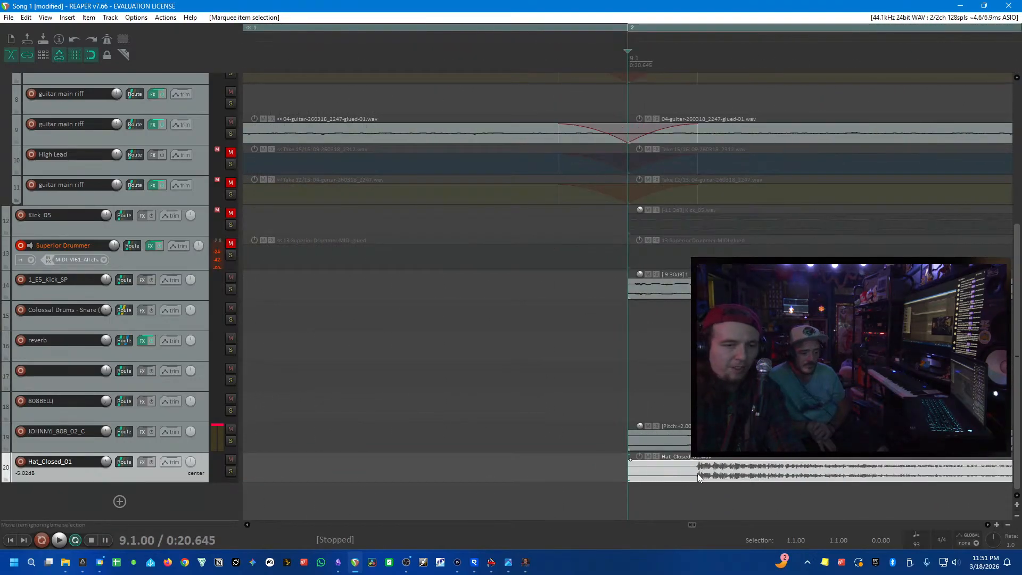
{"action": "left_click_drag", "start_coordinate": [709, 474], "coordinate": [641, 476]}
{"action": "scroll", "coordinate": [814, 465], "scroll_direction": "down", "scroll_amount": 2}
{"action": "left_click_drag", "start_coordinate": [711, 471], "coordinate": [684, 470]}
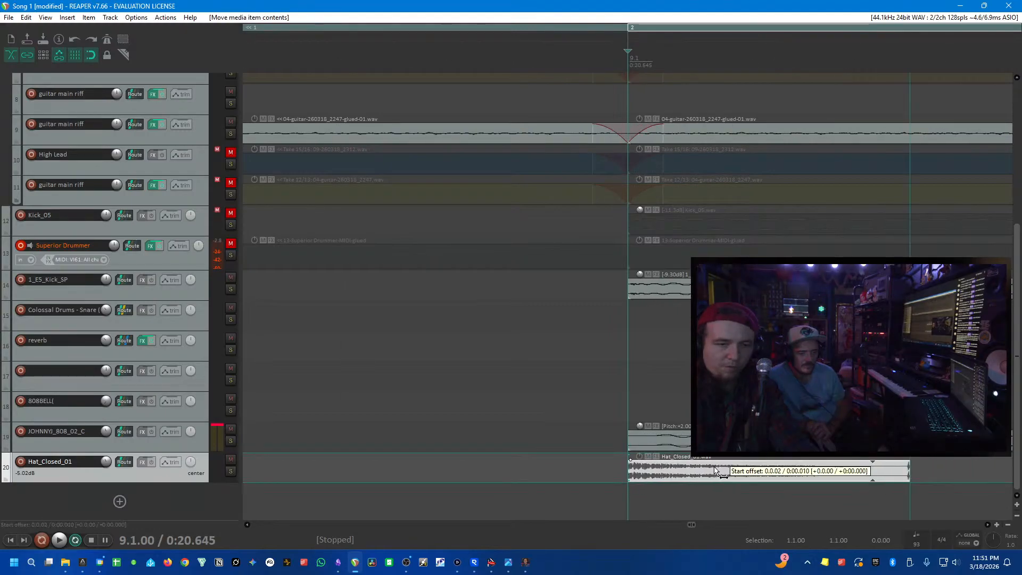
{"action": "scroll", "coordinate": [715, 470], "scroll_direction": "up", "scroll_amount": 4}
{"action": "scroll", "coordinate": [775, 477], "scroll_direction": "down", "scroll_amount": 3}
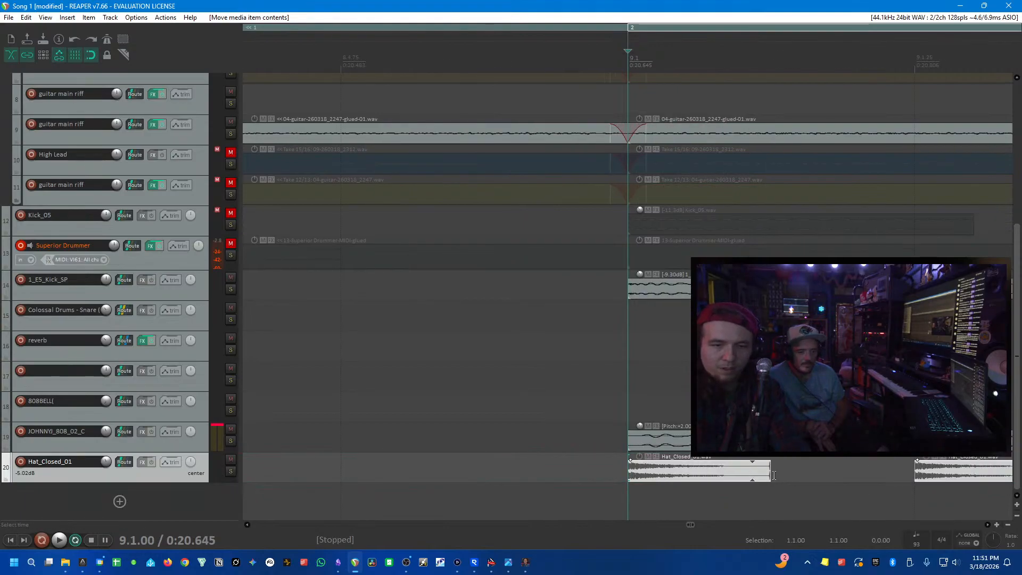
{"action": "left_click_drag", "start_coordinate": [774, 476], "coordinate": [740, 476]}
- Play the beat from bar 9 to check the trimmed sixteenth-note hi-hats against the kick, snare and 808
{"action": "left_click", "coordinate": [570, 455]}
{"action": "key", "text": "space"}
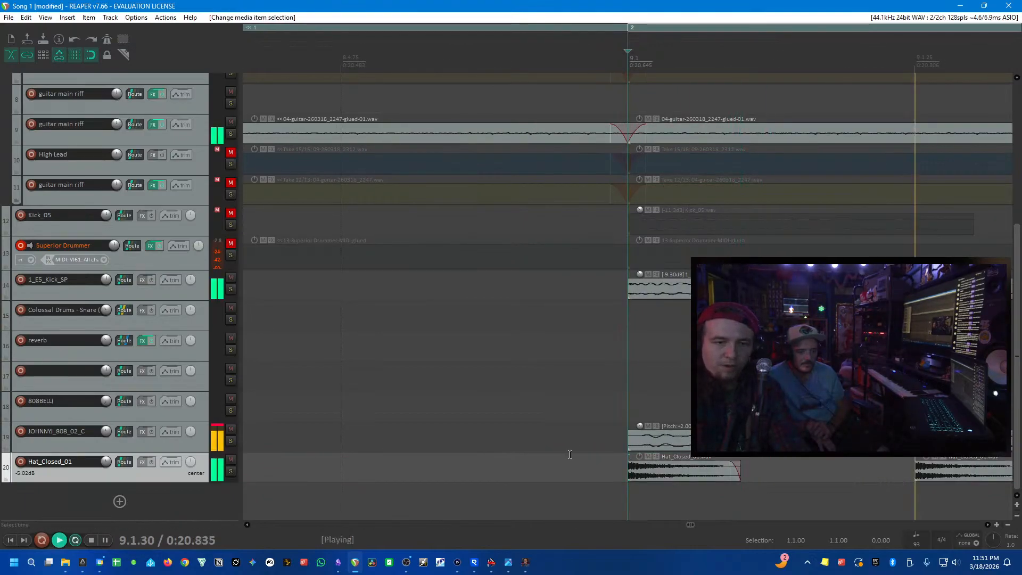
{"action": "scroll", "coordinate": [569, 455], "scroll_direction": "down", "scroll_amount": 6}
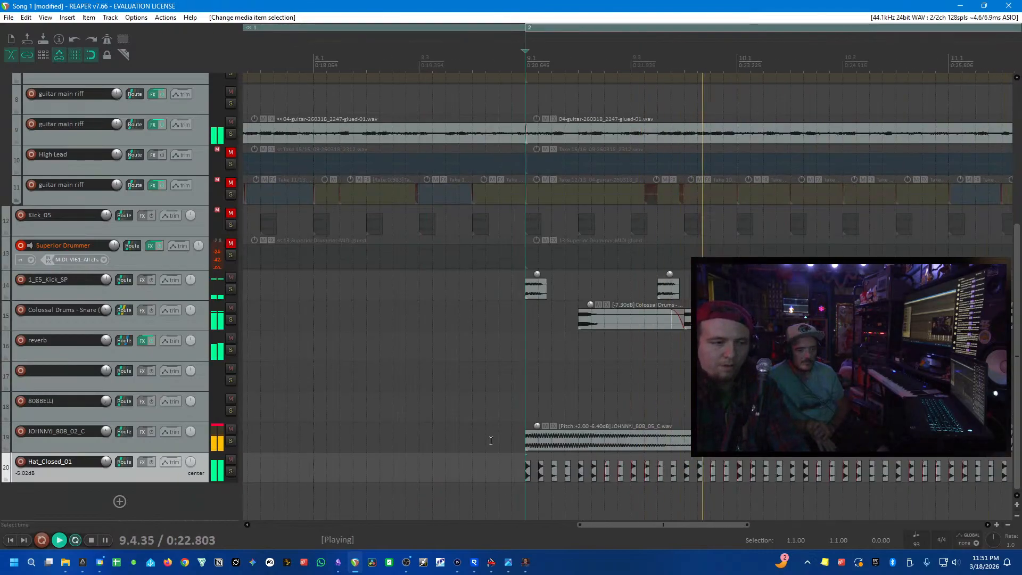
{"action": "scroll", "coordinate": [491, 440], "scroll_direction": "up", "scroll_amount": 4}
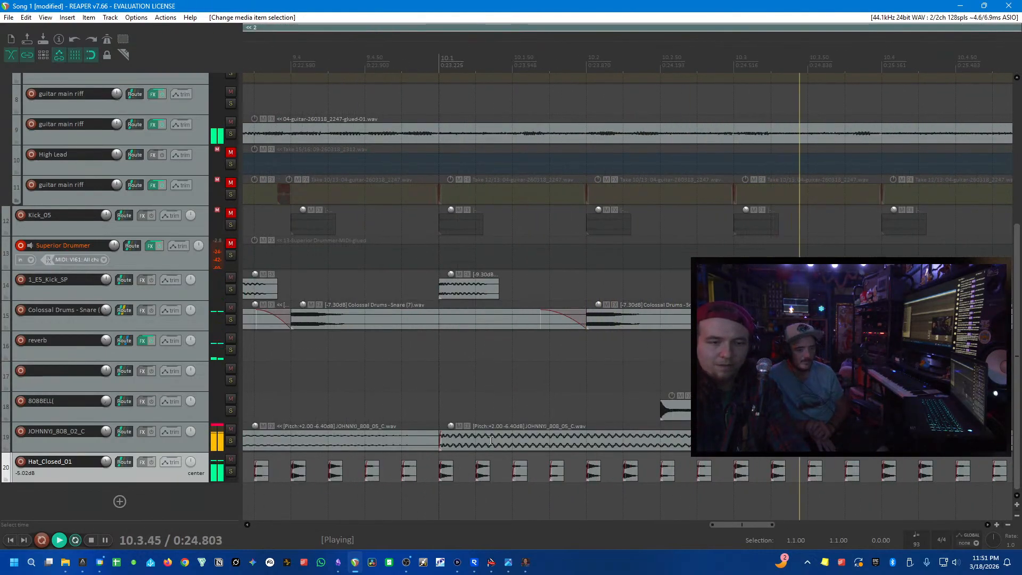
{"action": "scroll", "coordinate": [491, 441], "scroll_direction": "down", "scroll_amount": 5}
{"action": "key", "text": "space"}
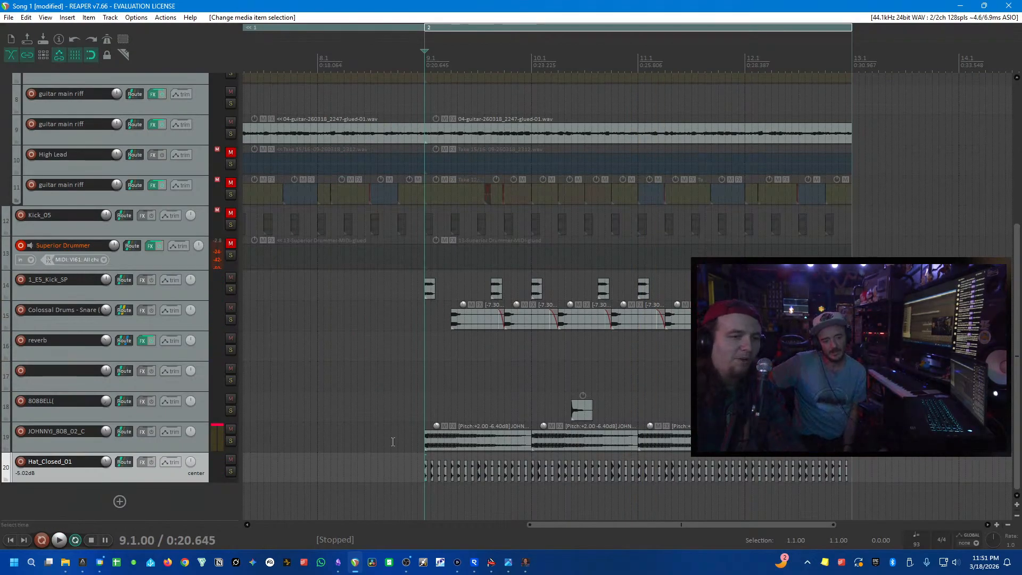
- Play the arrangement again and select the guitar main riff item spanning bars 5 to 8
{"action": "key", "text": "space"}
{"action": "scroll", "coordinate": [555, 248], "scroll_direction": "down", "scroll_amount": 1}
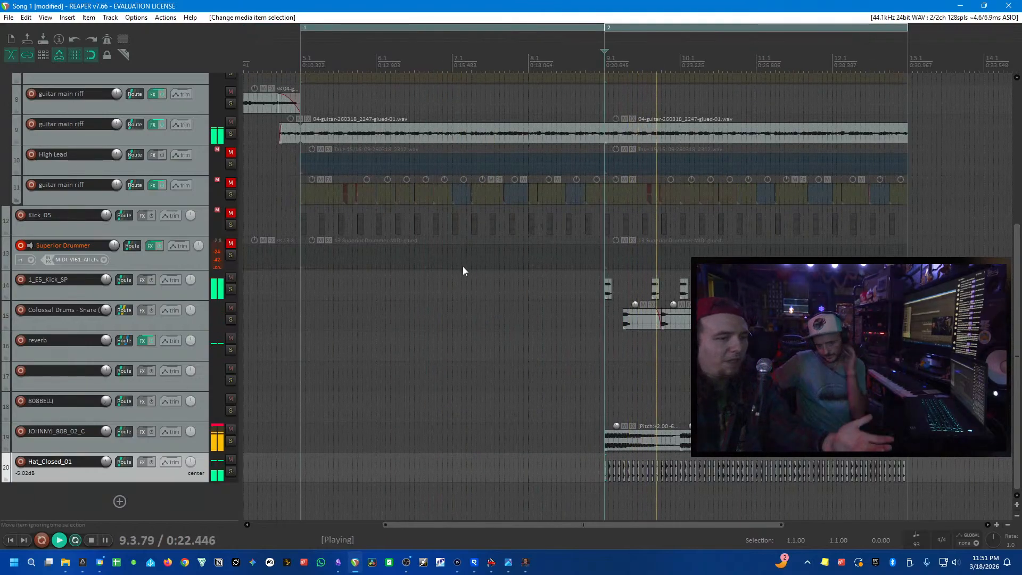
{"action": "scroll", "coordinate": [181, 206], "scroll_direction": "up", "scroll_amount": 2}
{"action": "scroll", "coordinate": [181, 207], "scroll_direction": "up", "scroll_amount": 3}
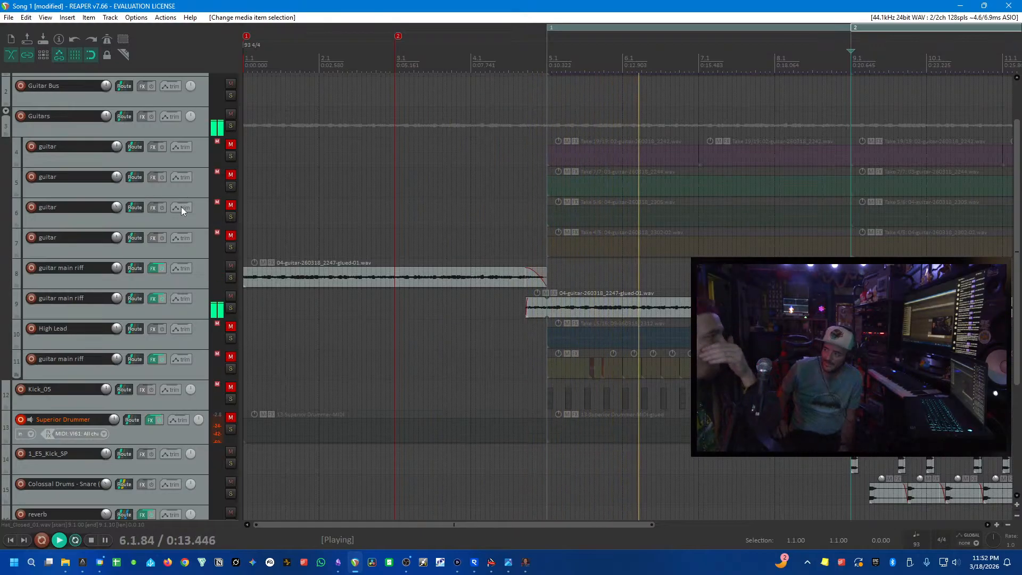
{"action": "left_click", "coordinate": [644, 303]}
{"action": "scroll", "coordinate": [643, 305], "scroll_direction": "down", "scroll_amount": 2}
{"action": "key", "text": "space"}
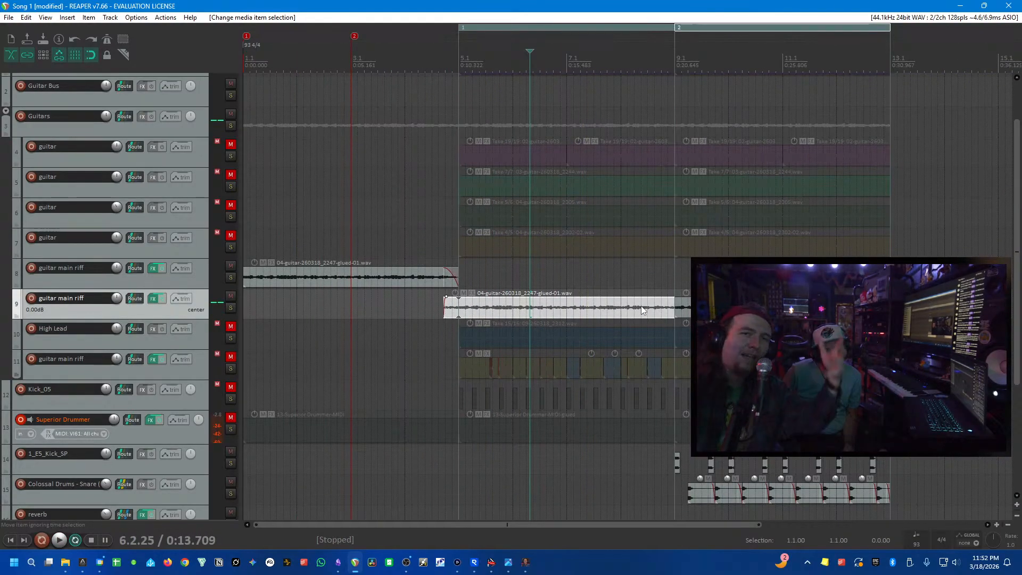